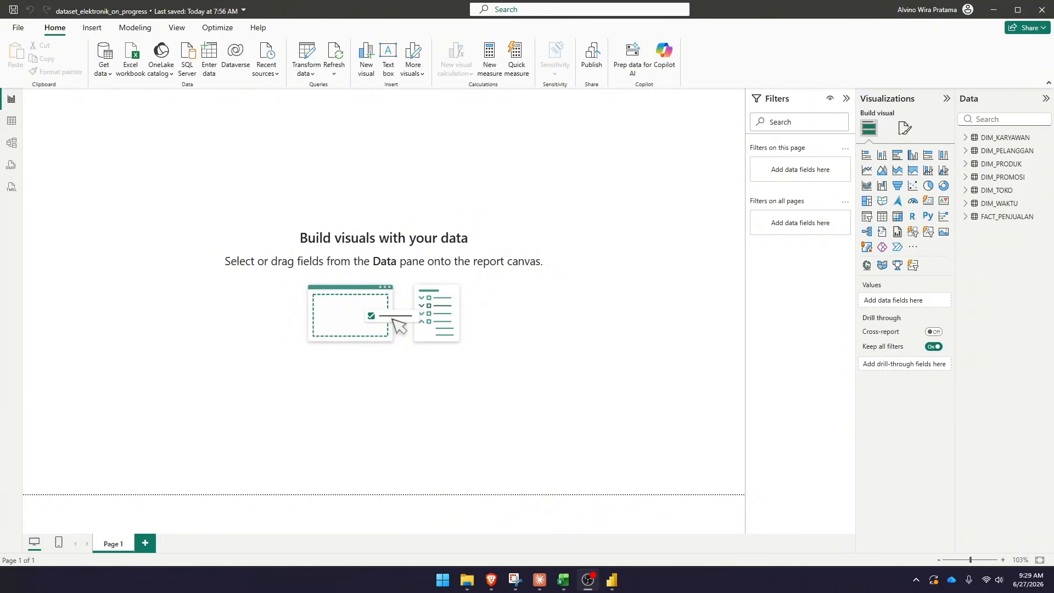
Examine the relationships between the tables in the model diagram and return to the report canvas
click(11, 144)
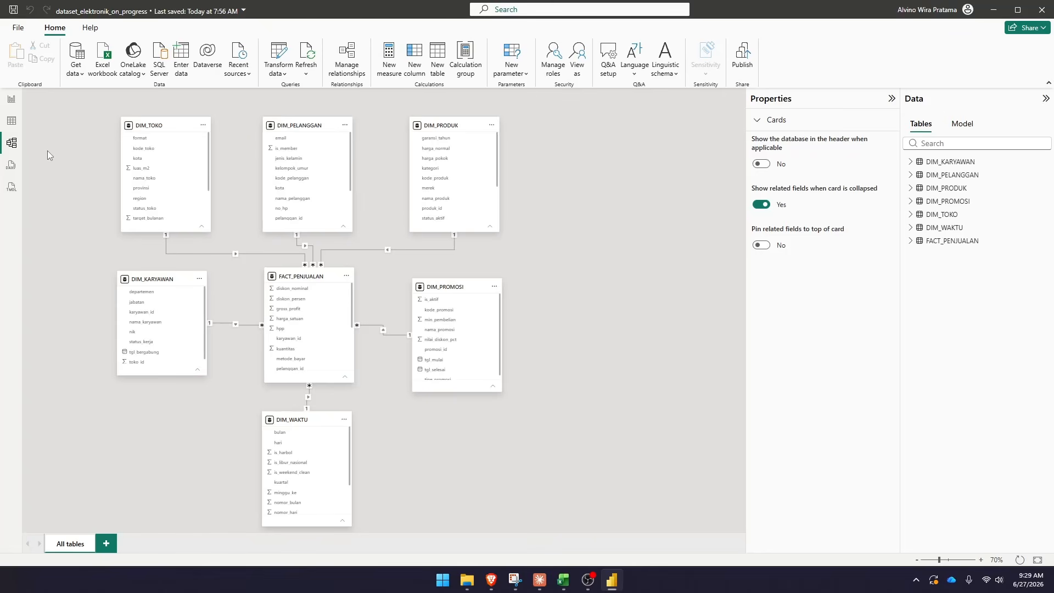
click(13, 101)
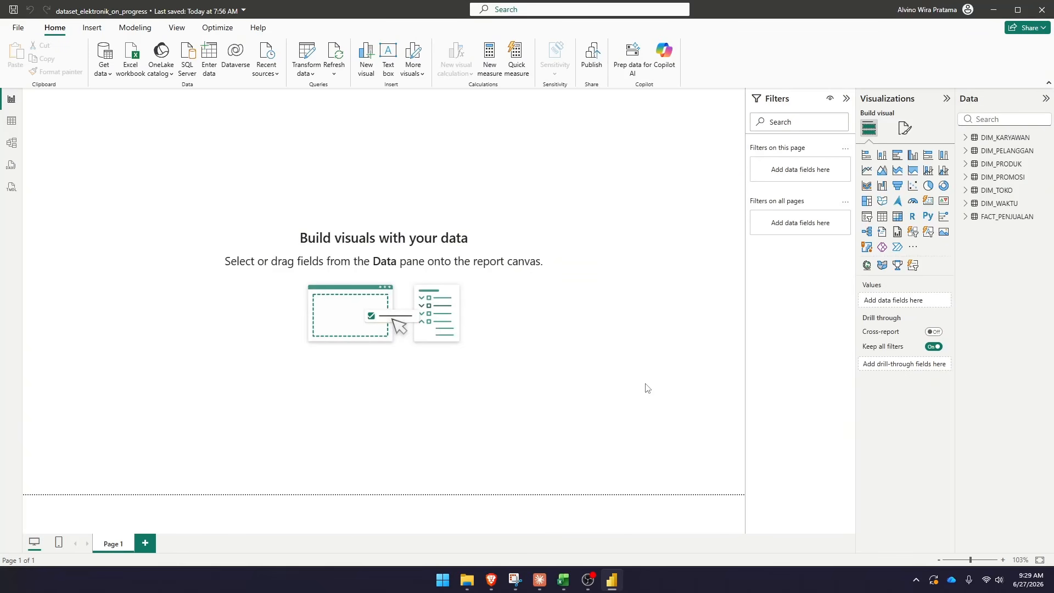
Mark the DIM_WAKTU table as a date table using tanggal as its date column, save, and check the table's date marking
right_click(1013, 208)
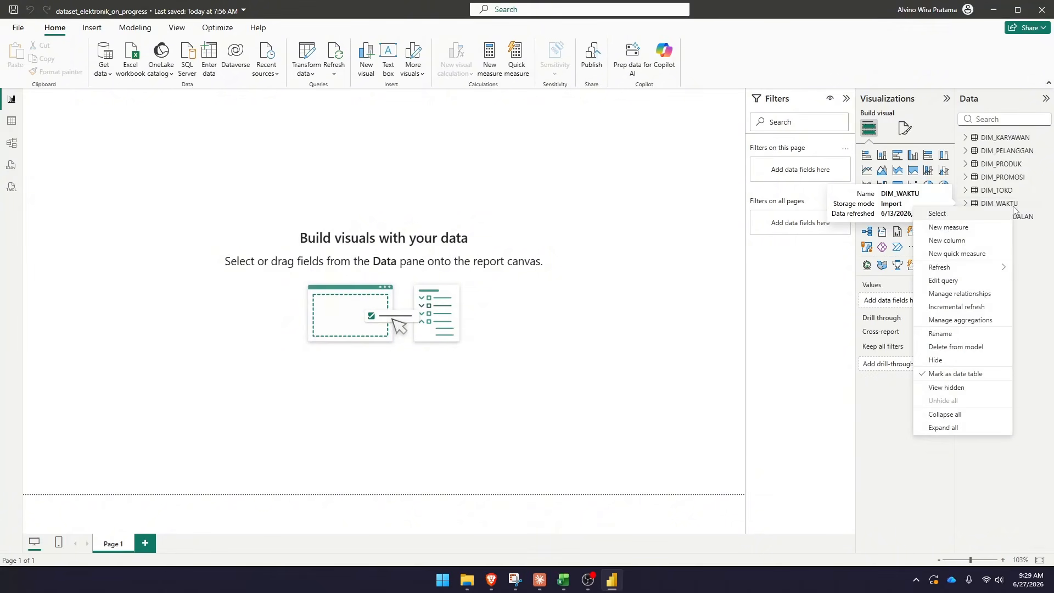
click(954, 378)
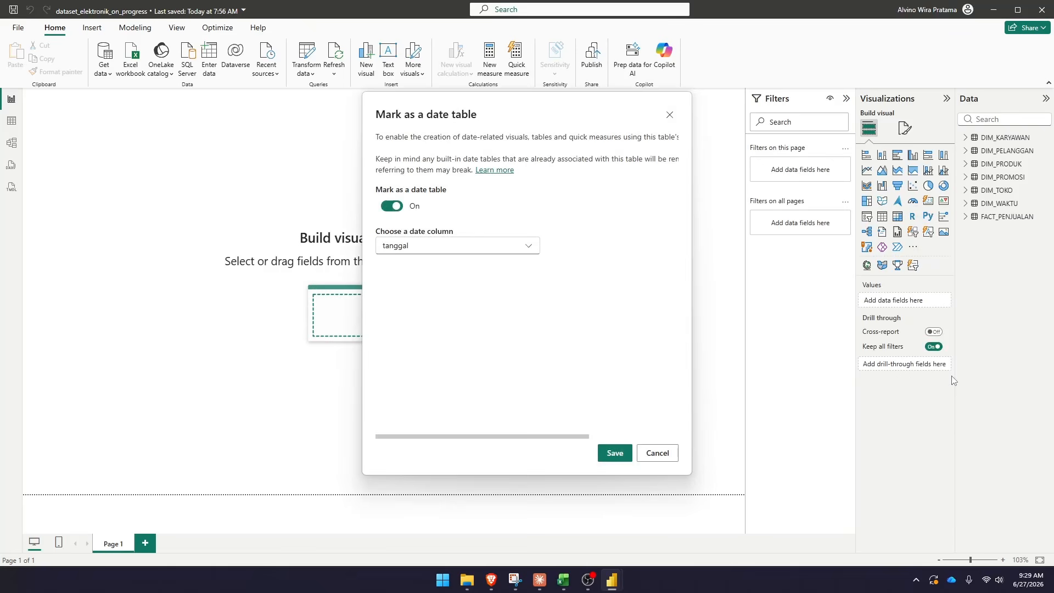
click(394, 206)
click(394, 205)
click(456, 249)
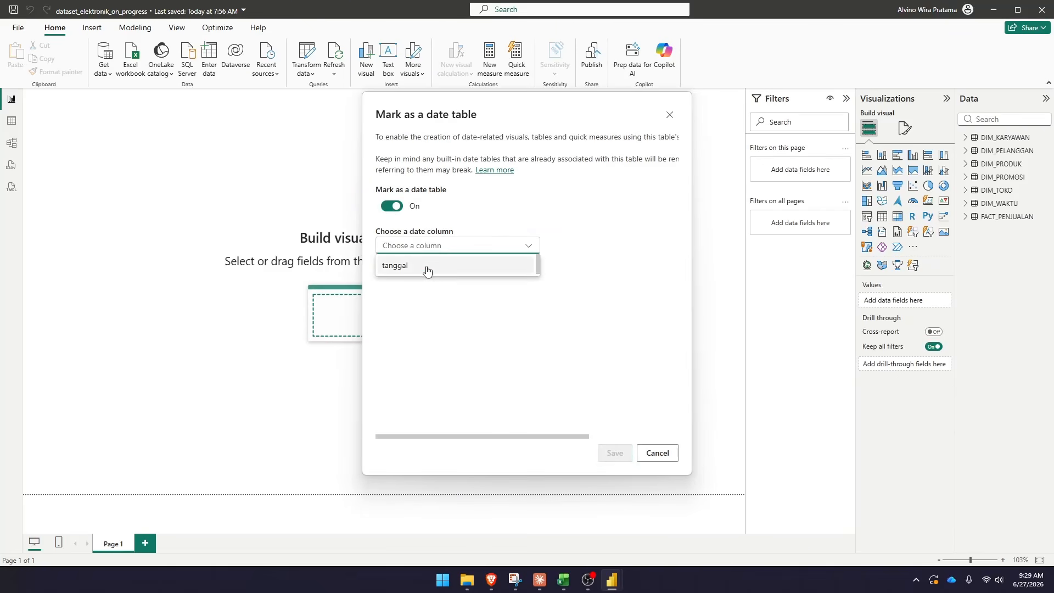
click(427, 267)
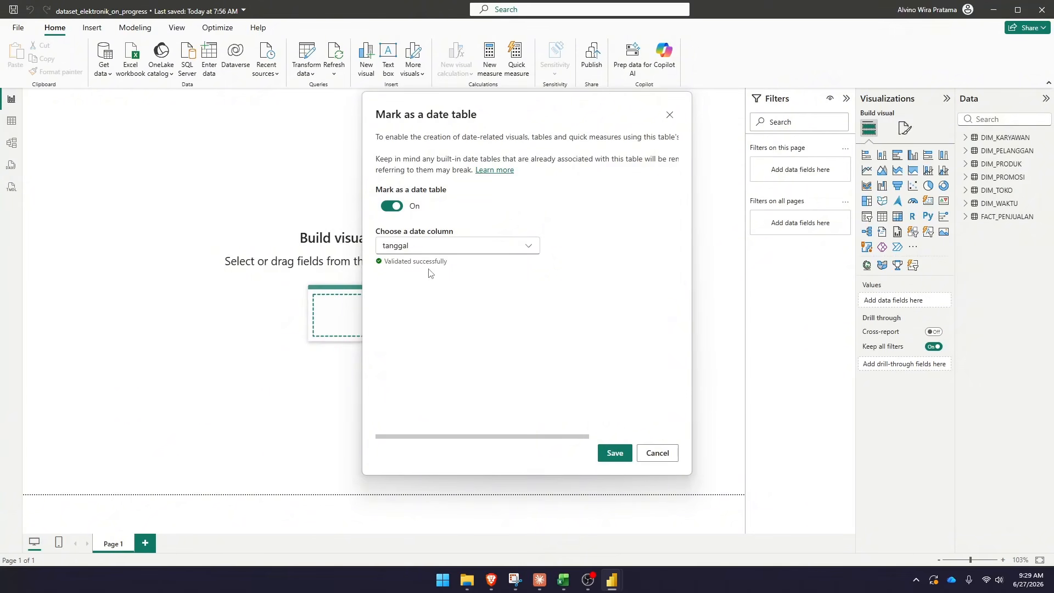
click(616, 453)
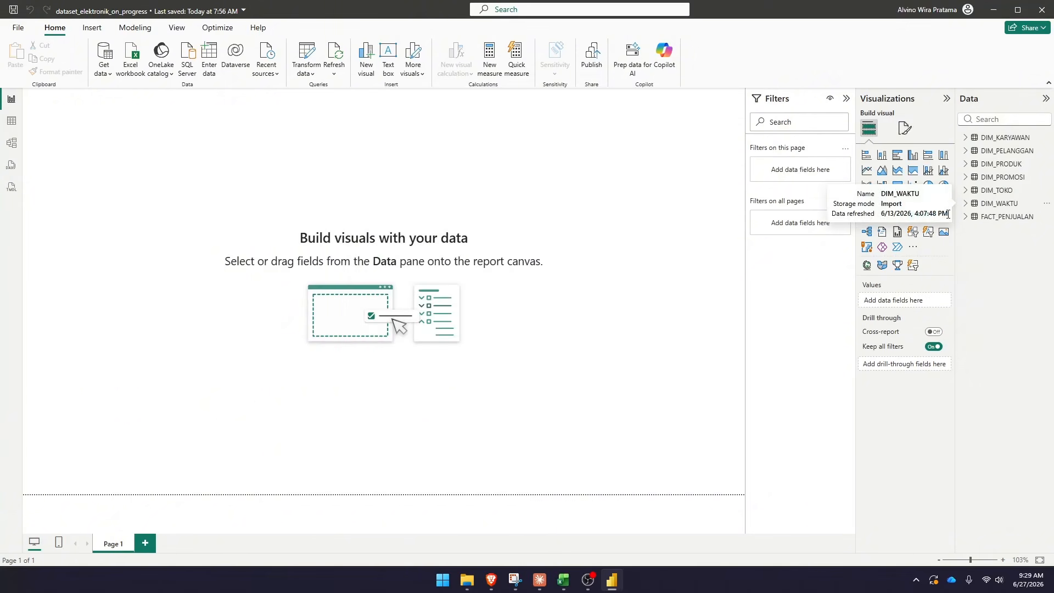
right_click(1015, 204)
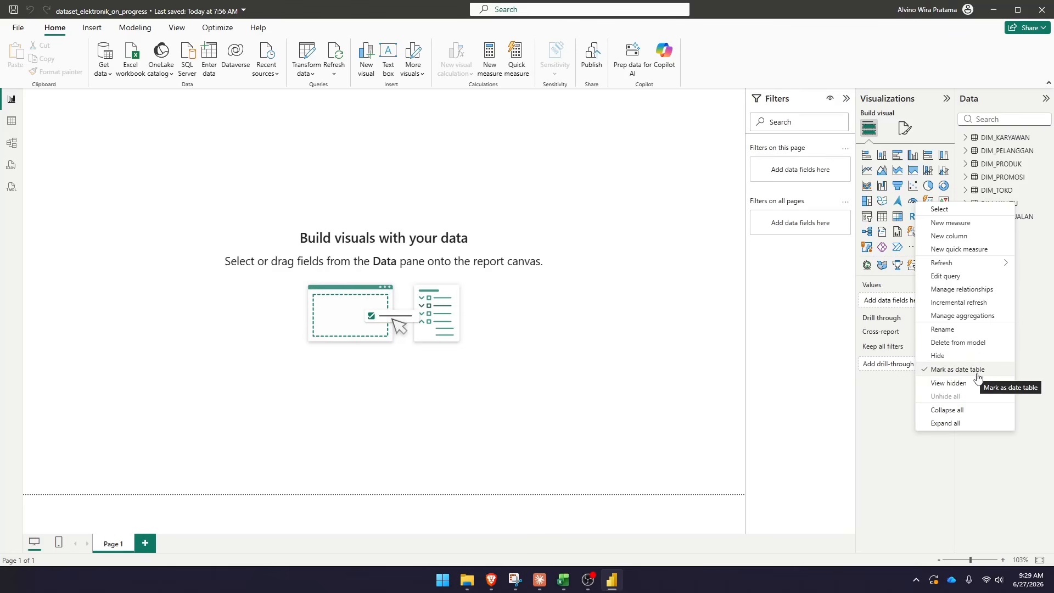
click(653, 319)
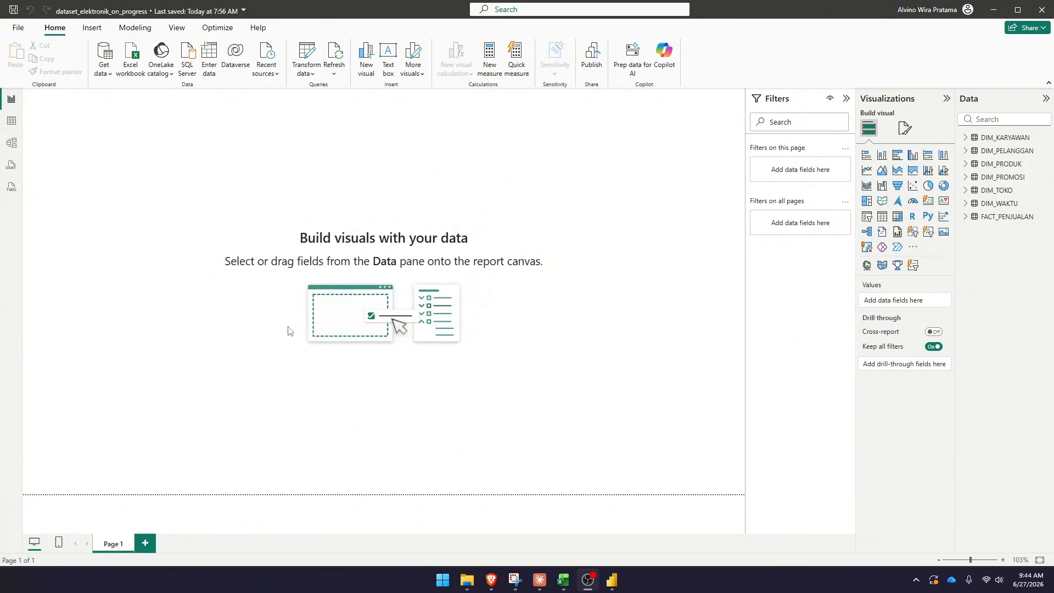
Create an empty manually entered table named _MEASURE, load it into the model and expand it to show its column
click(208, 71)
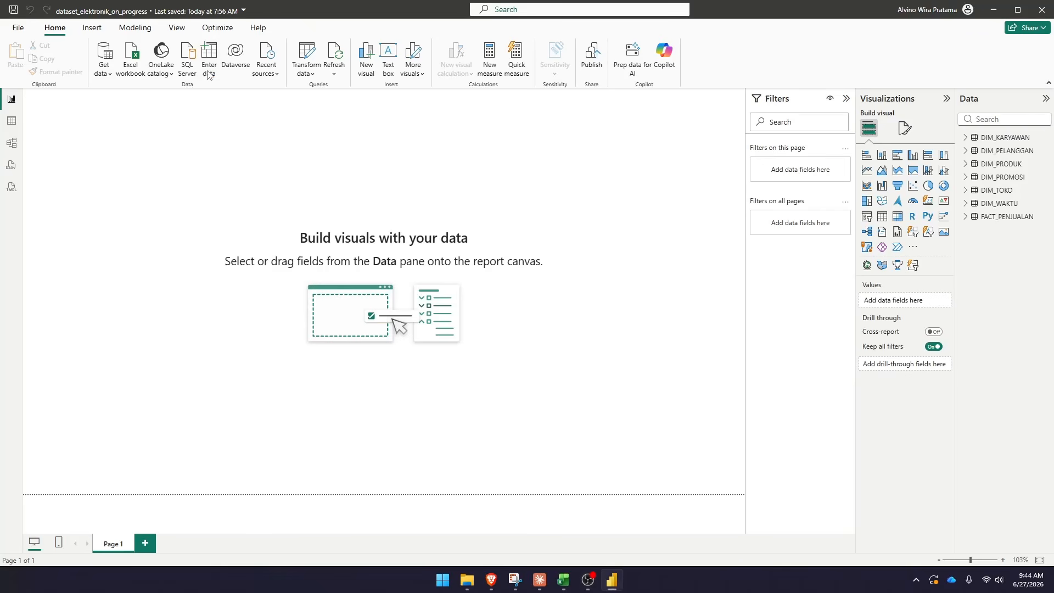
double_click(350, 420)
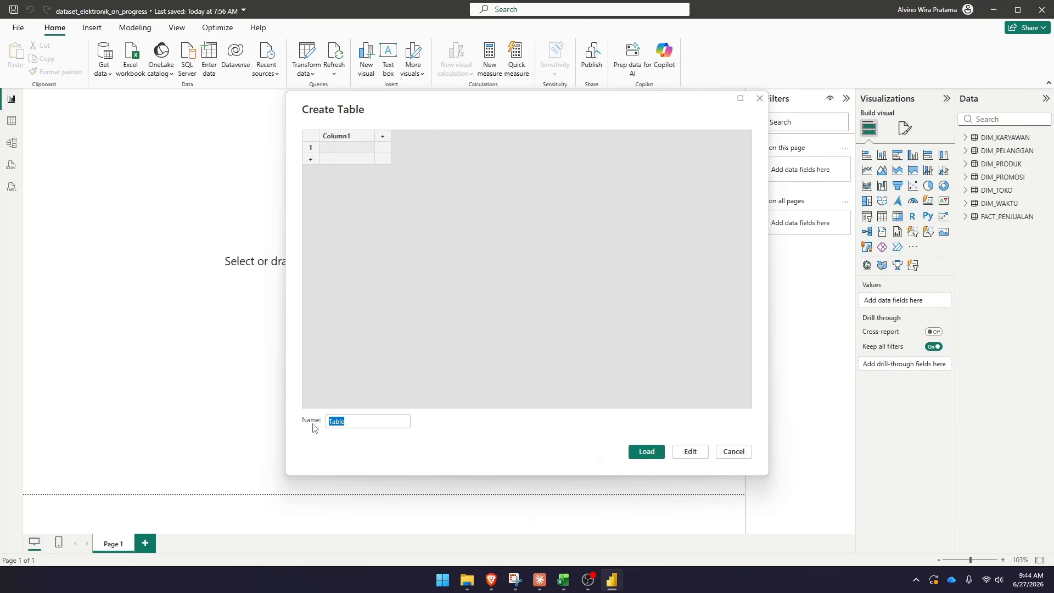
key(BackSpace)
text(_MEASURE)
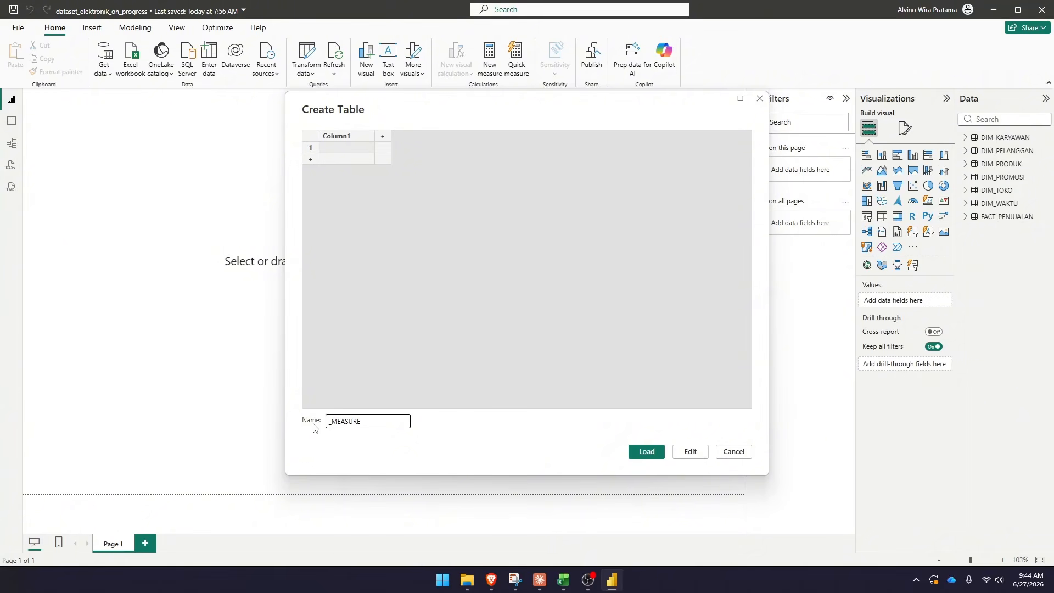
click(656, 456)
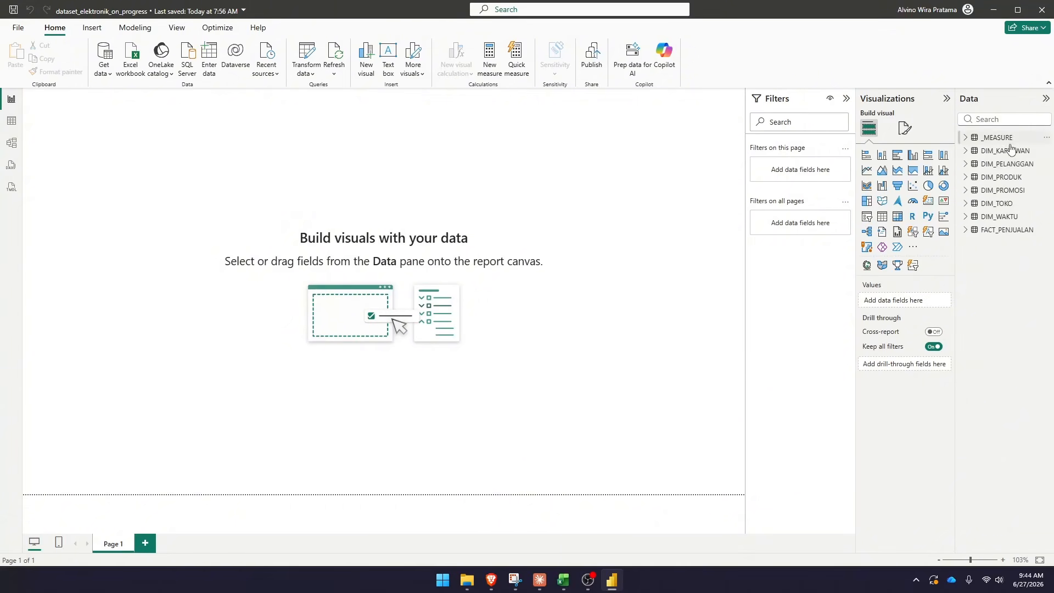
click(967, 138)
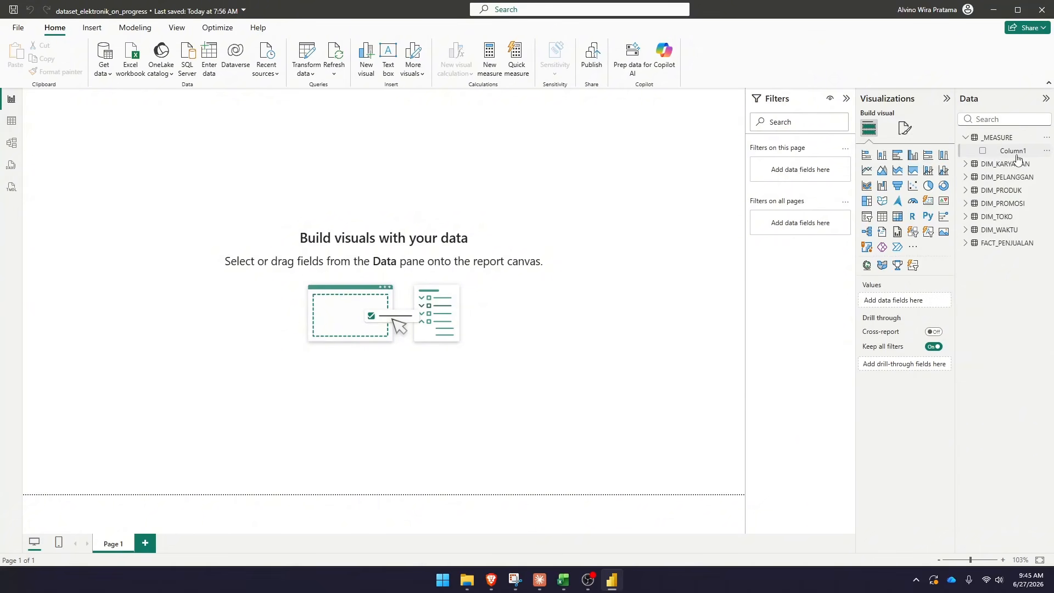
click(967, 138)
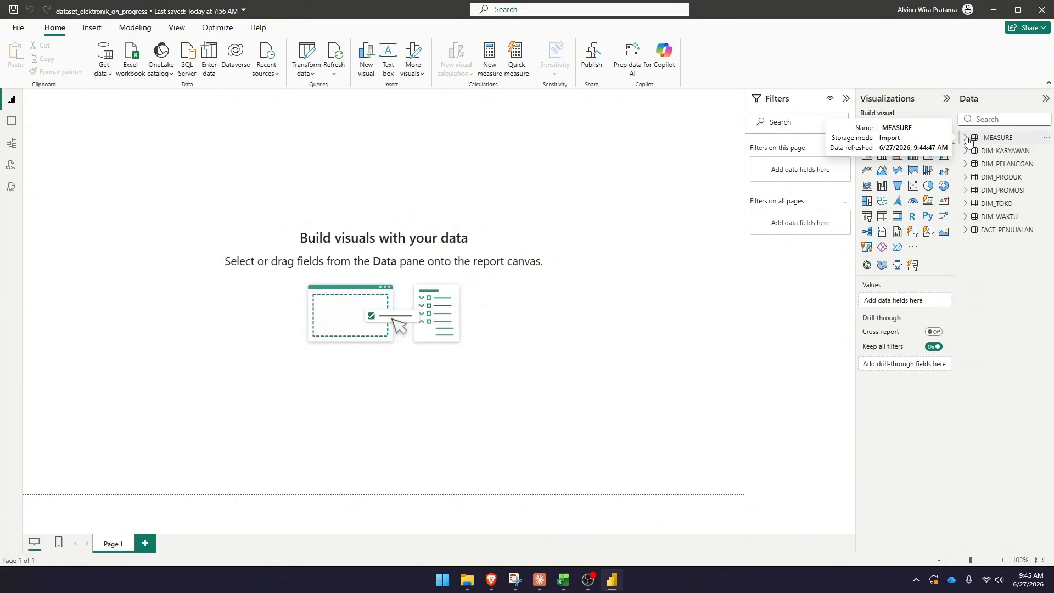
click(968, 138)
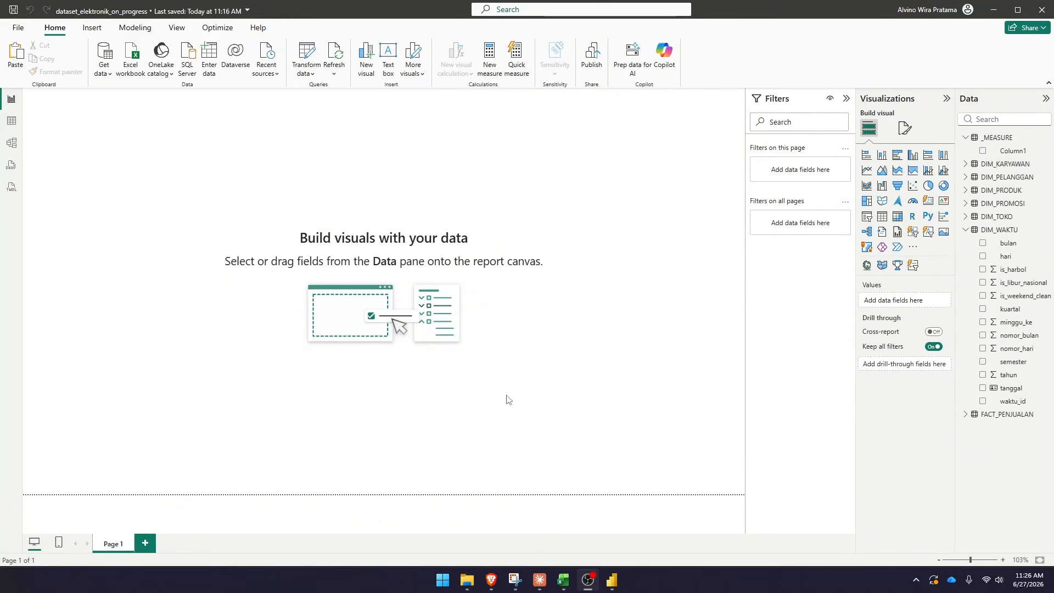
Create the measure Total Omzet = SUM(FACT_PENJUALAN[total_neto]) in the _MEASURE table
click(507, 395)
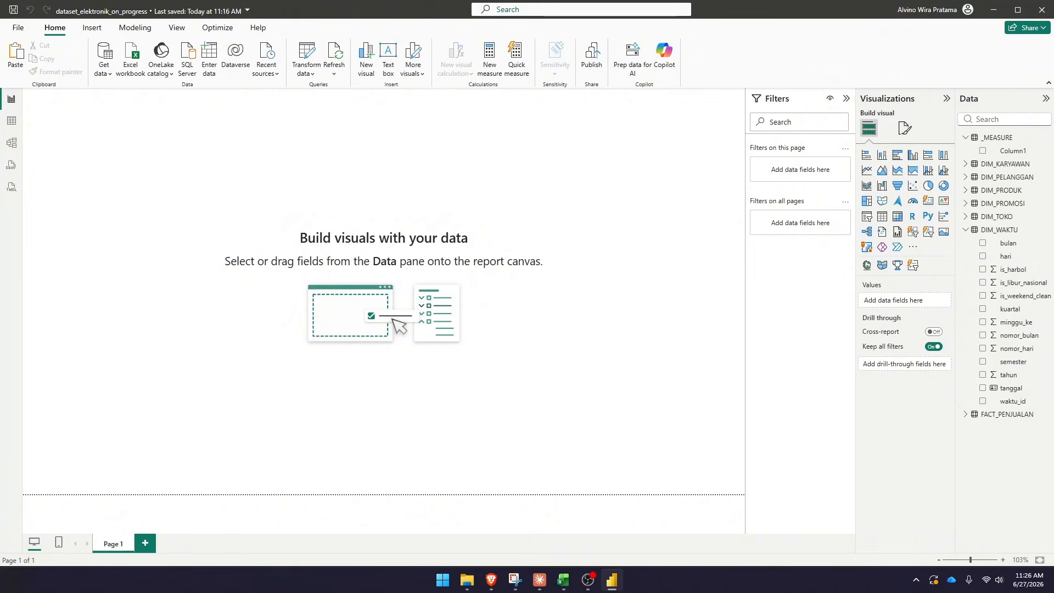
click(1007, 139)
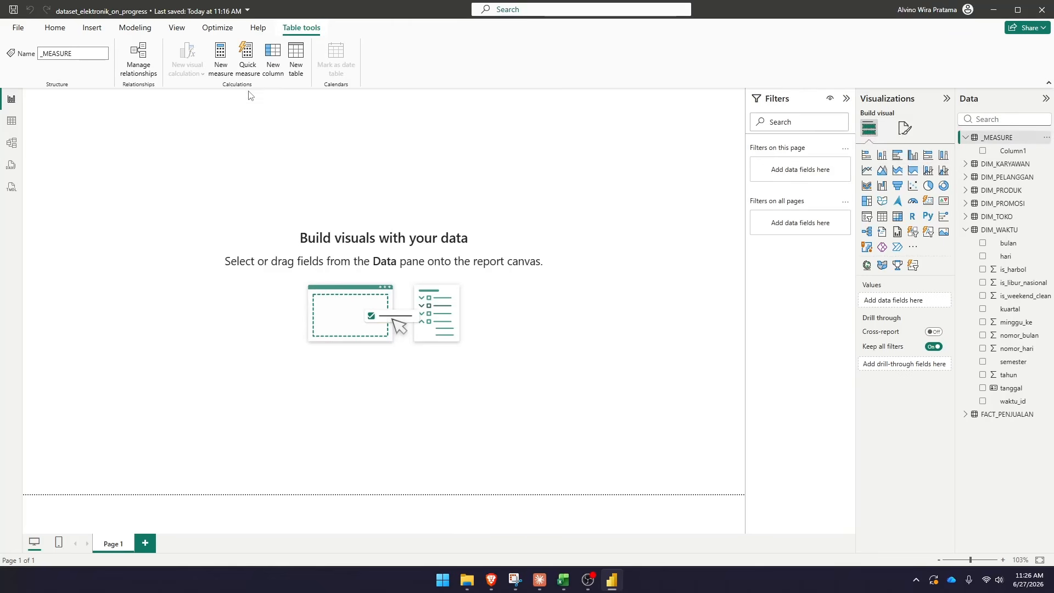
click(221, 58)
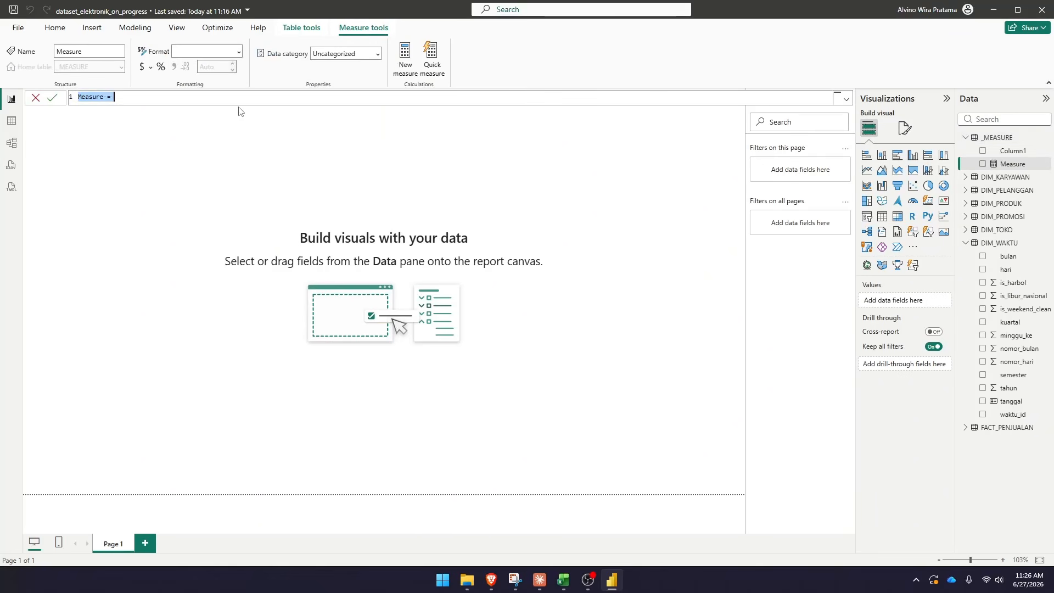
text(Total Omzet = SUM()
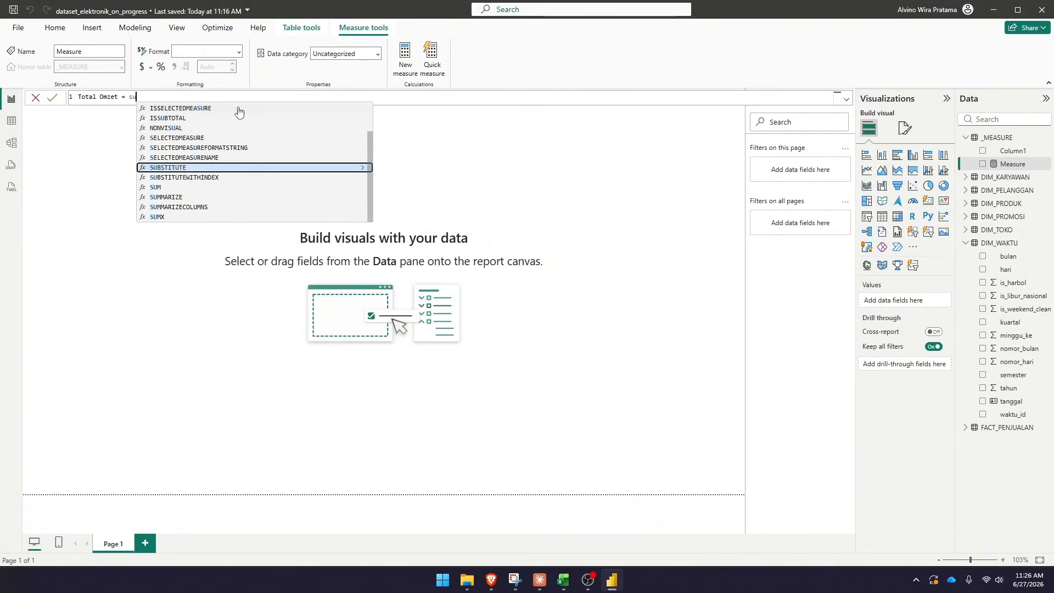
text(fact)
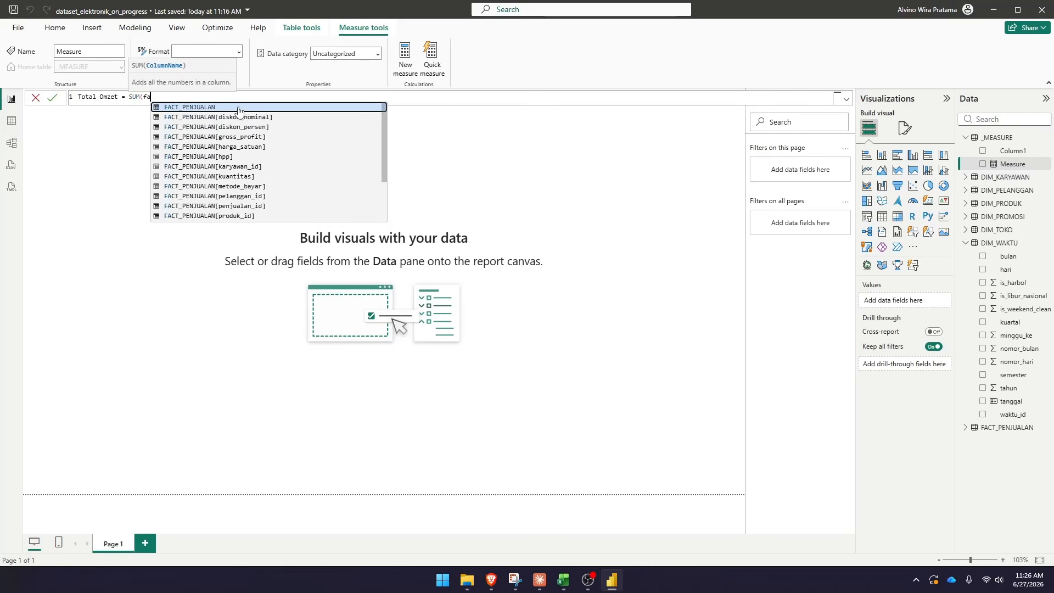
key(Down)
key(Down)
key(Down)
key(Down)
key(Down)
key(Down)
key(Down)
key(Down)
key(Down)
key(Down)
key(Down)
key(Down)
key(Down)
key(Down)
key(Down)
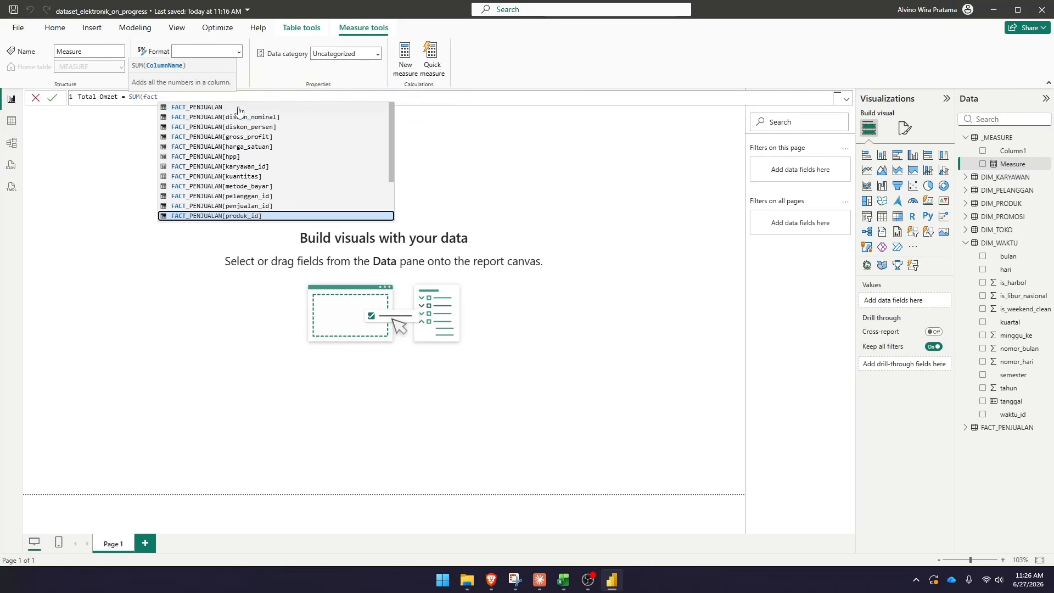
key(Down)
key(Tab)
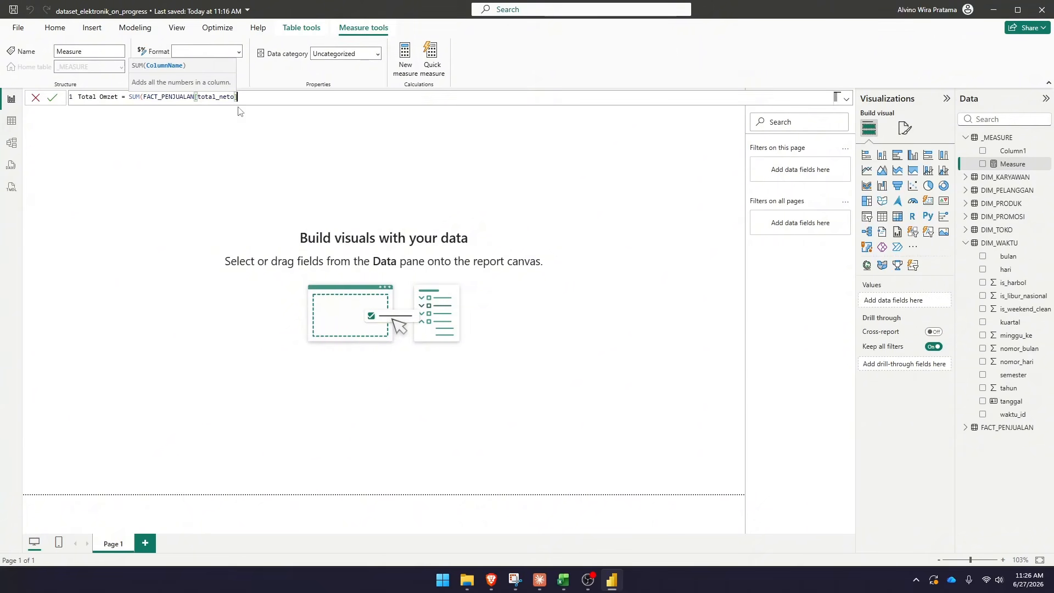
text())
key(Return)
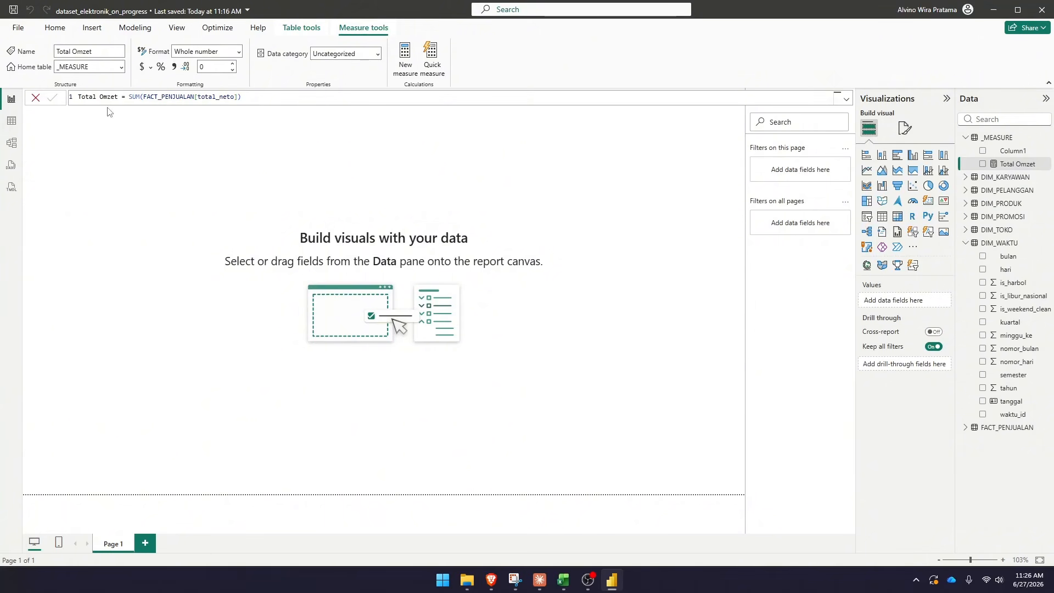
click(231, 172)
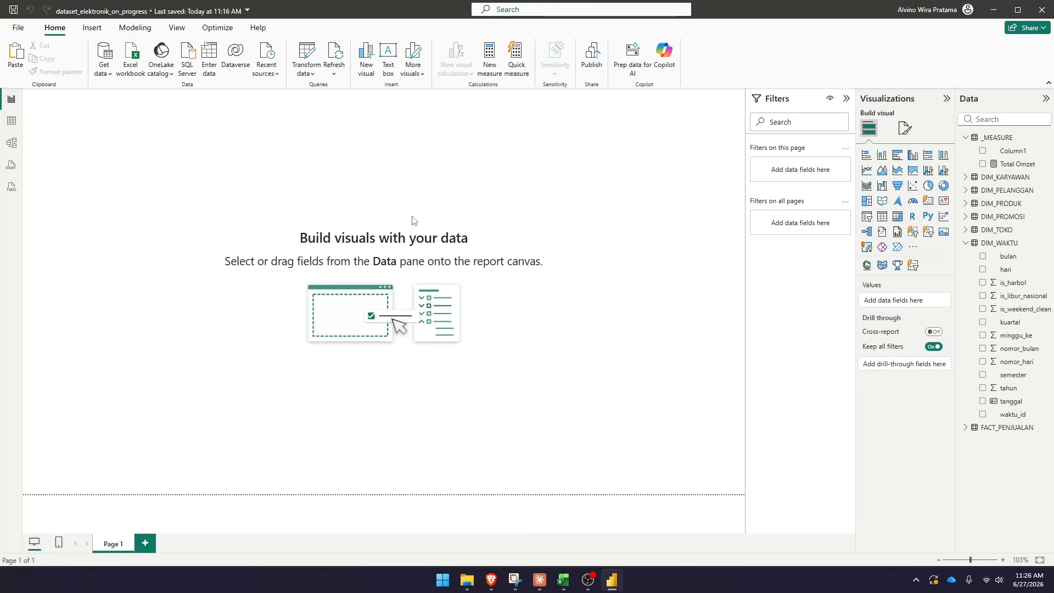
Add a card visual showing Total Omzet and move it slightly lower on the report page
click(930, 204)
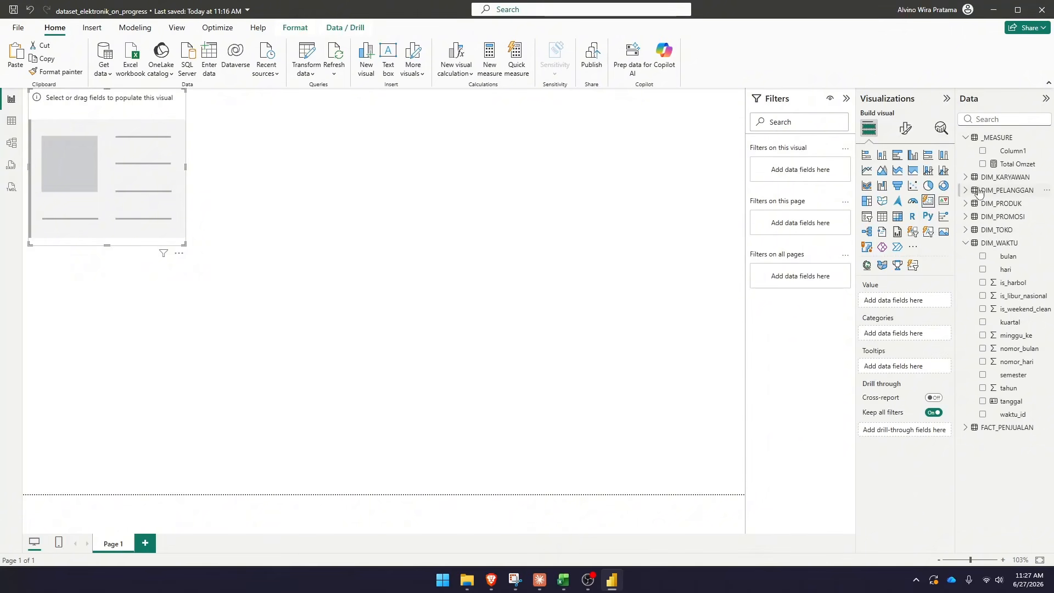
click(983, 165)
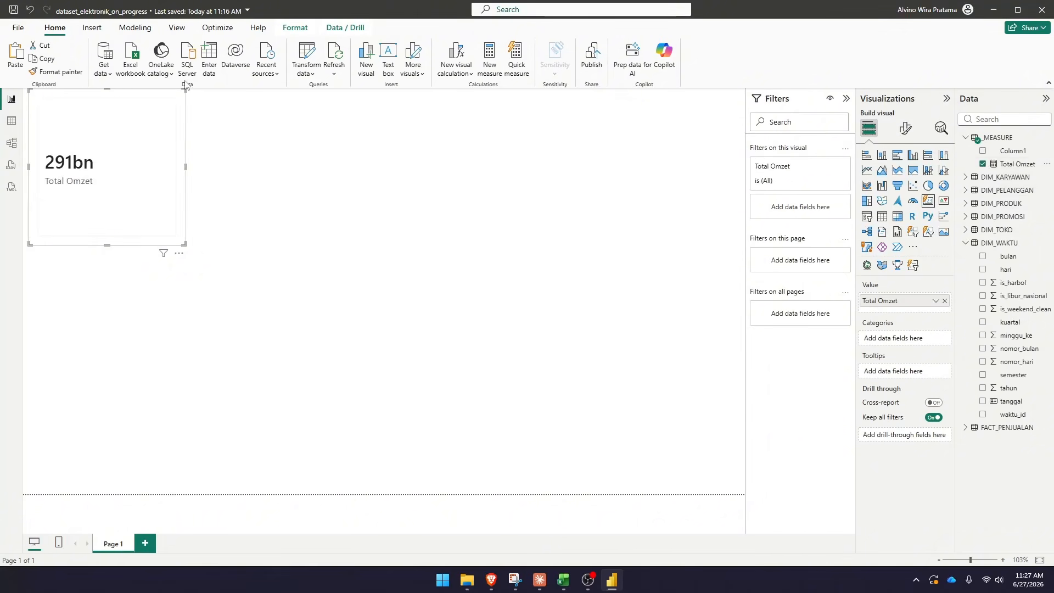
drag(149, 94, 166, 174)
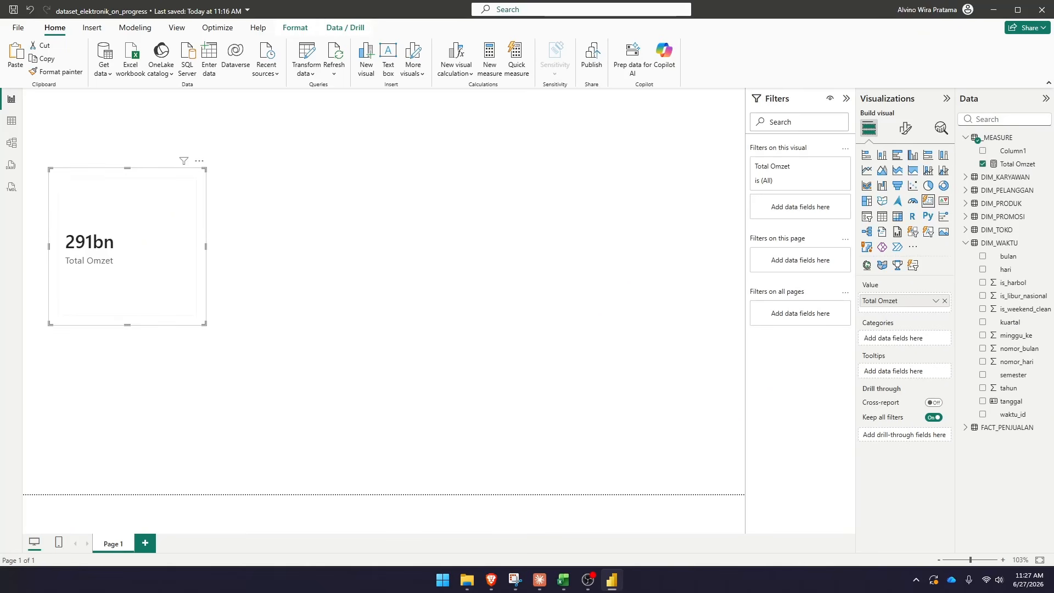
click(316, 229)
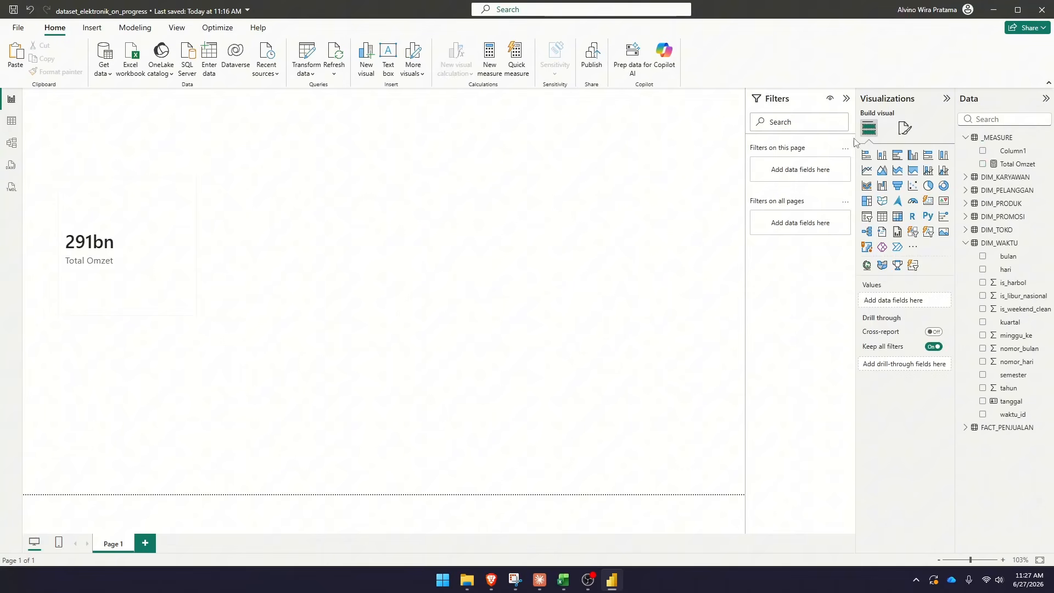
Create the measure Gross Profit = SUM(FACT_PENJUALAN[gross_profit]) in the _MEASURE table
click(1009, 138)
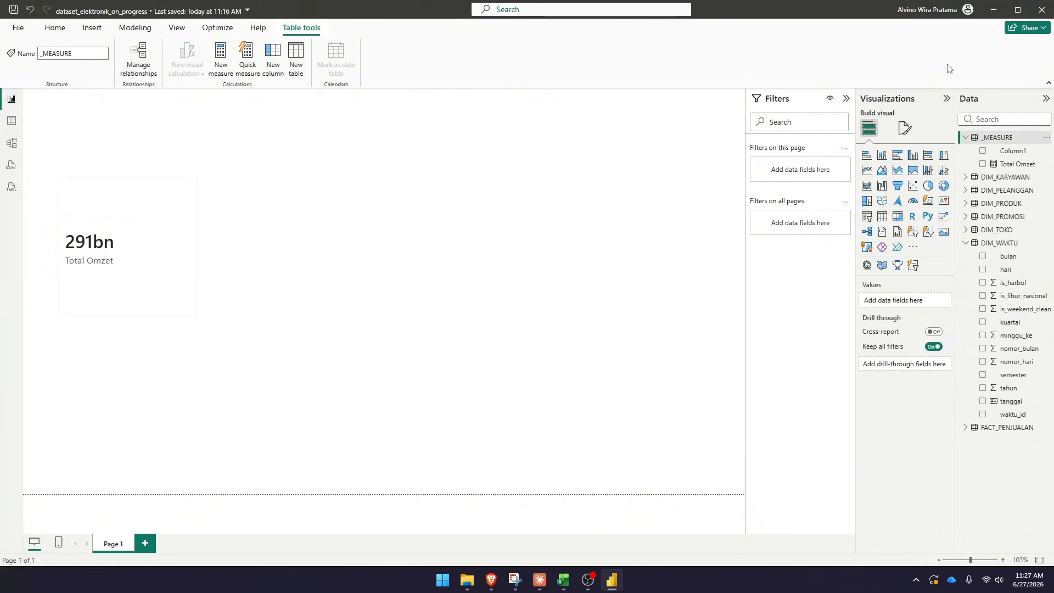
click(222, 65)
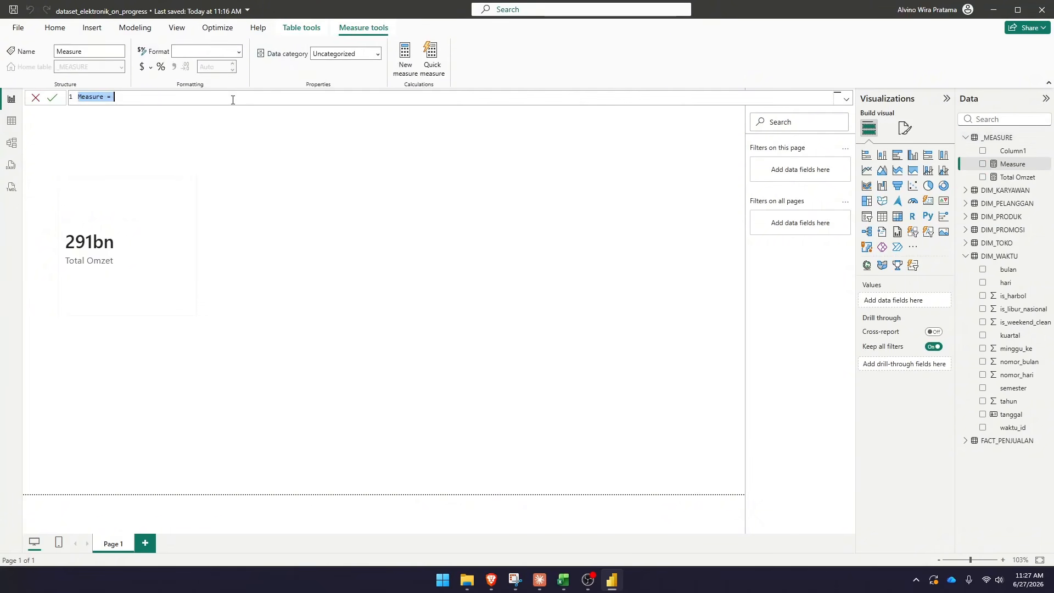
text(Gross Profit = SUM()
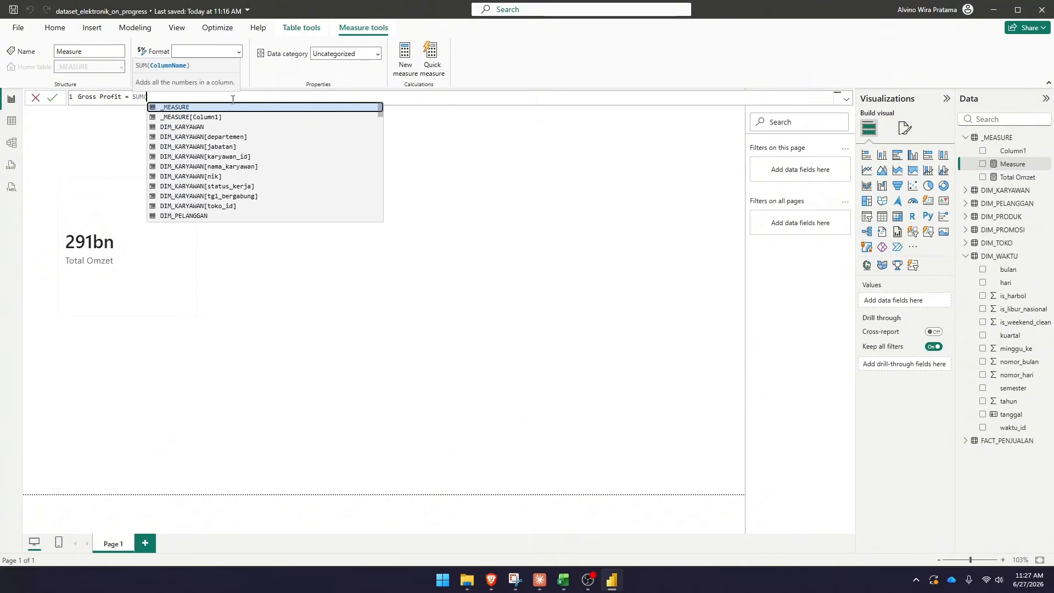
text(fact)
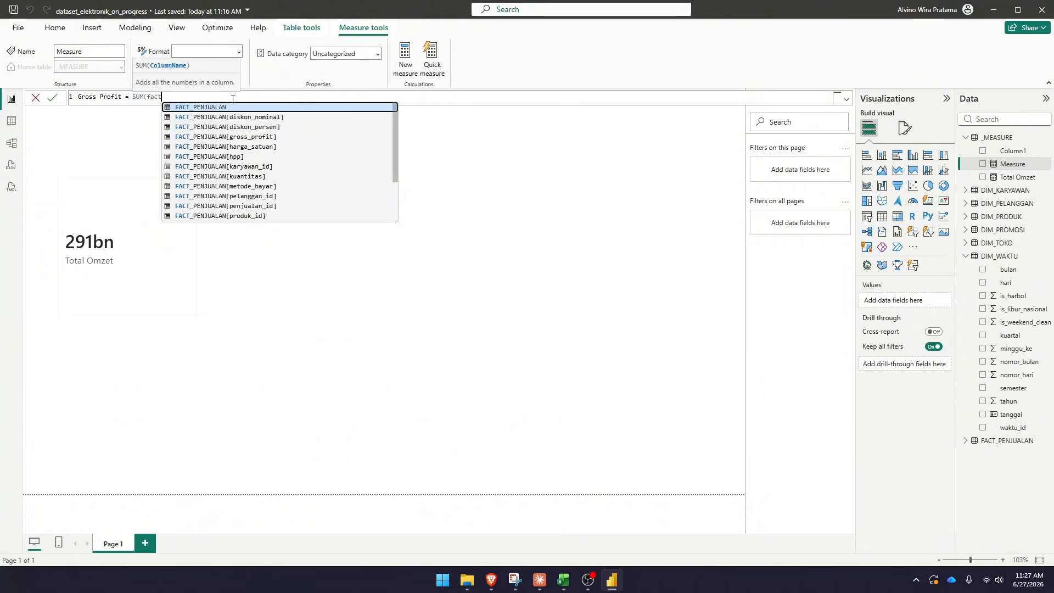
key(Down)
key(Down)
key(Tab)
text())
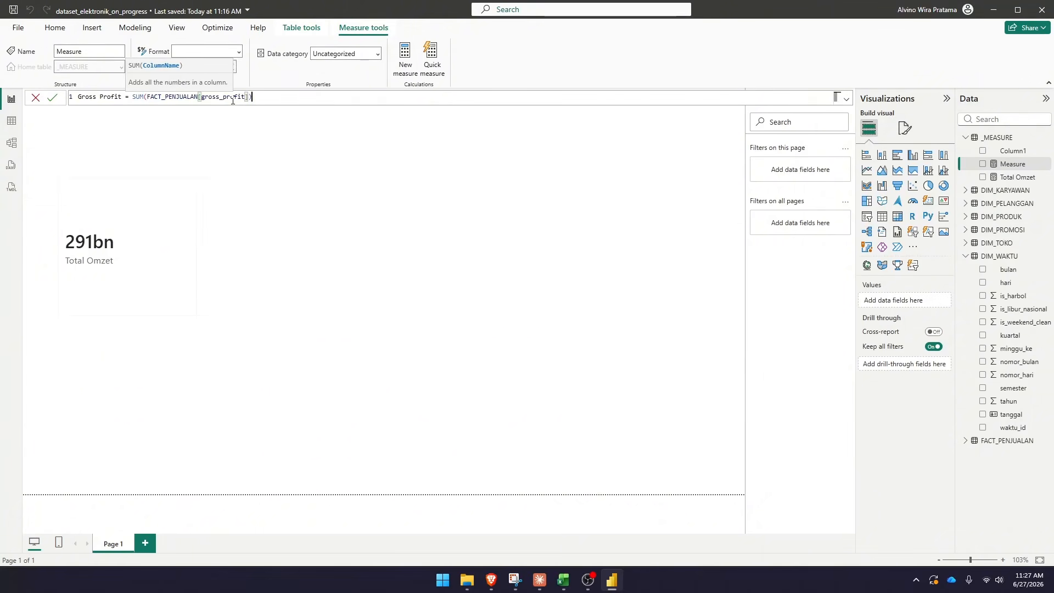
key(Return)
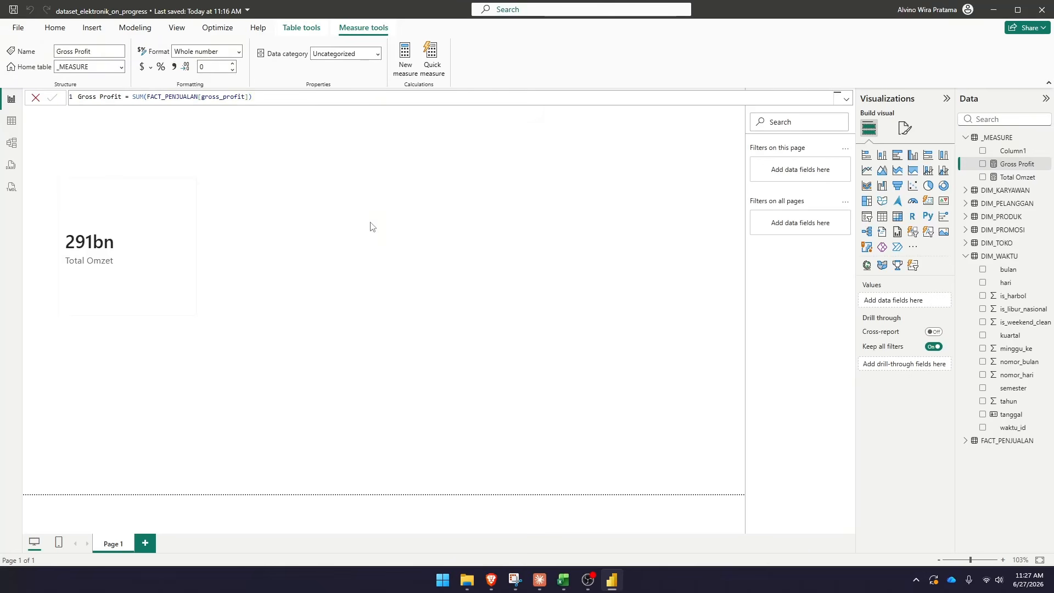
click(371, 226)
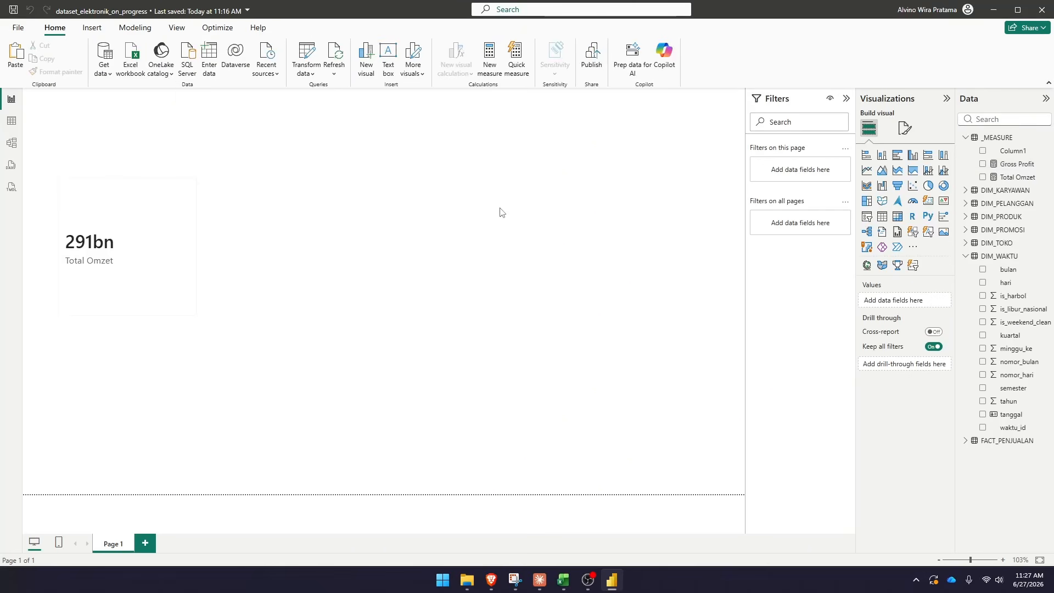
click(928, 201)
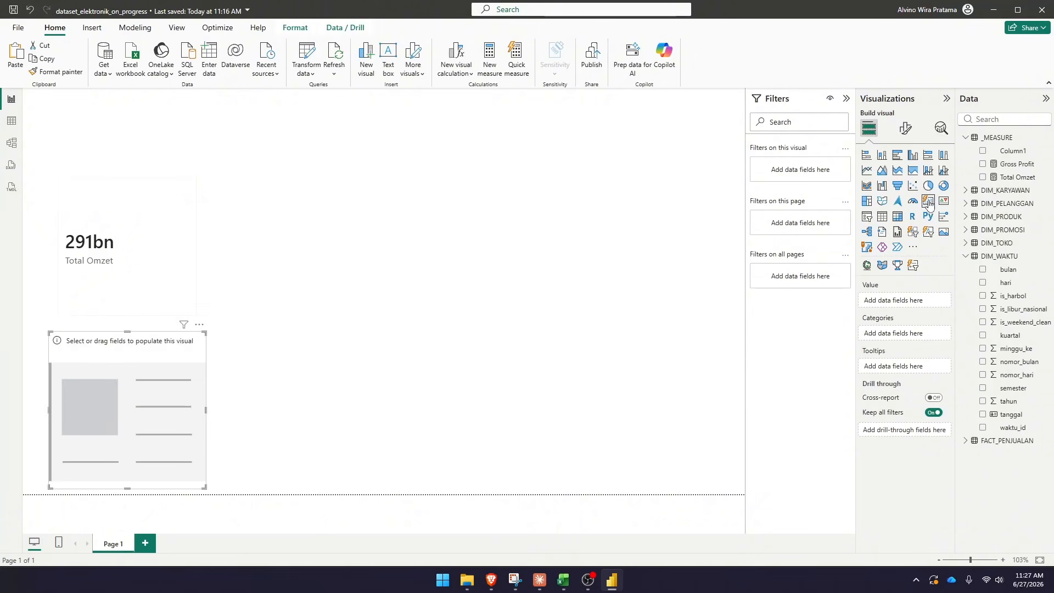
click(983, 163)
drag(157, 340, 339, 181)
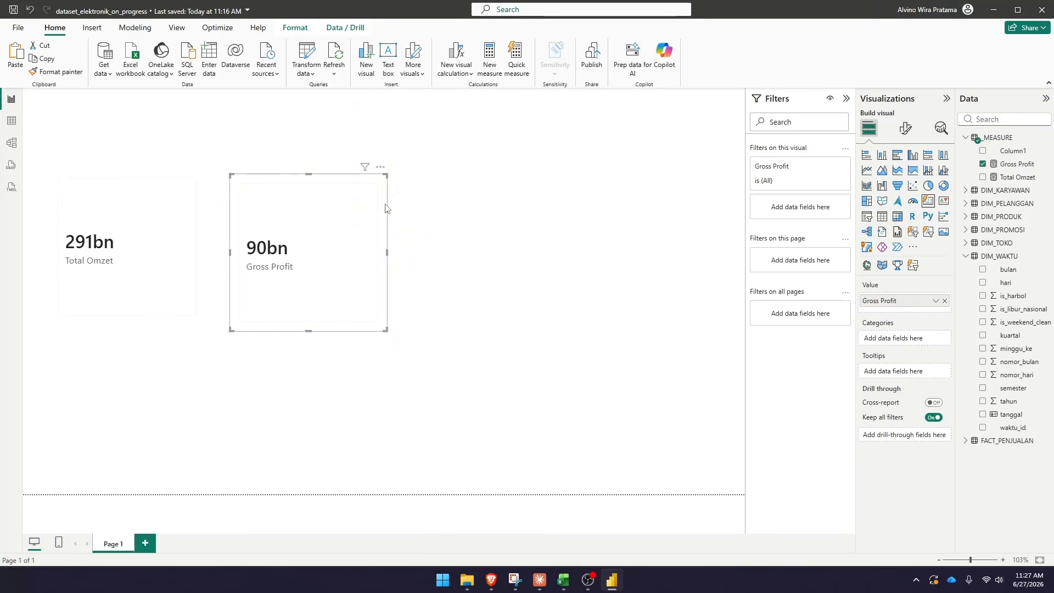
key(Delete)
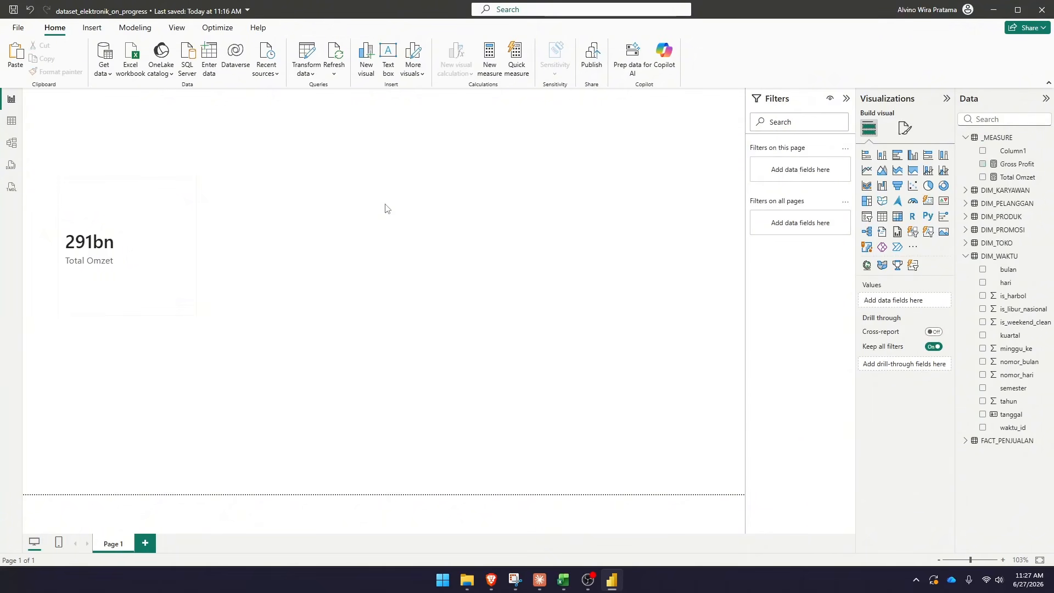
Add Gross Profit to the Total Omzet card, widen and shorten the card, and nudge it slightly up and left
click(130, 176)
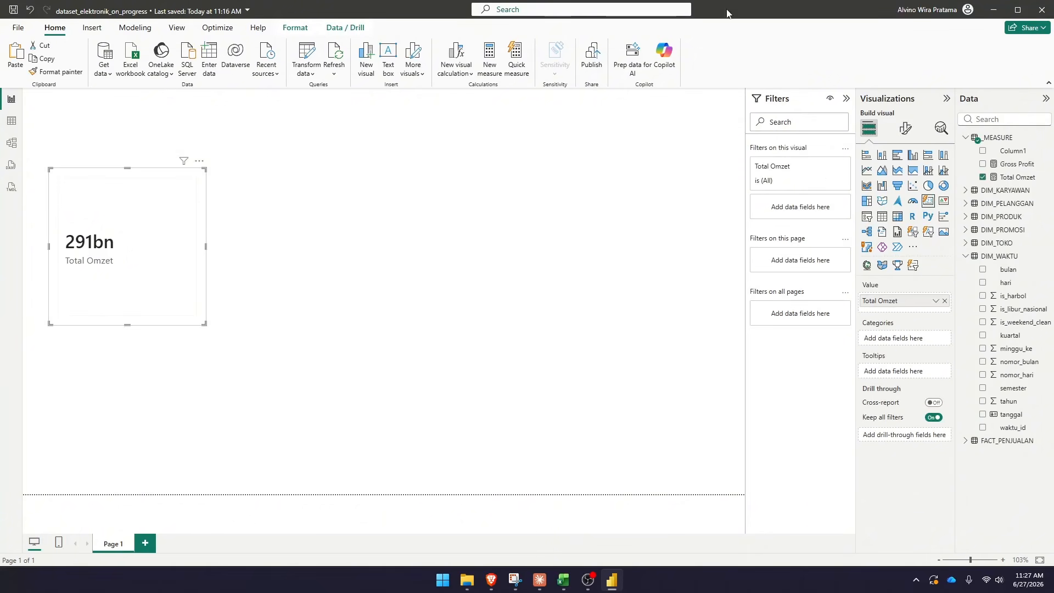
click(982, 165)
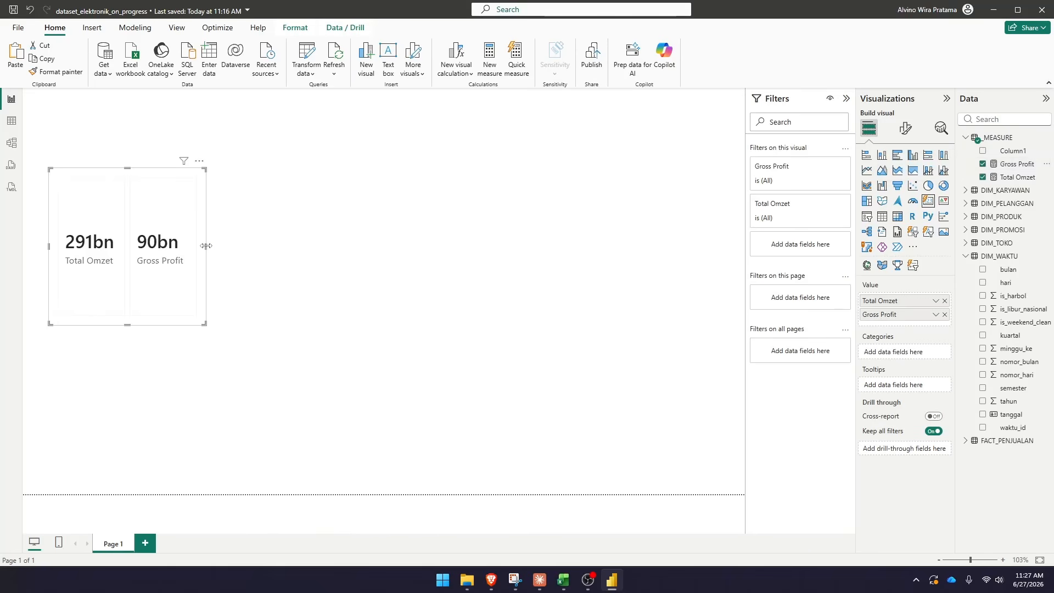
drag(206, 246, 304, 247)
drag(178, 324, 176, 286)
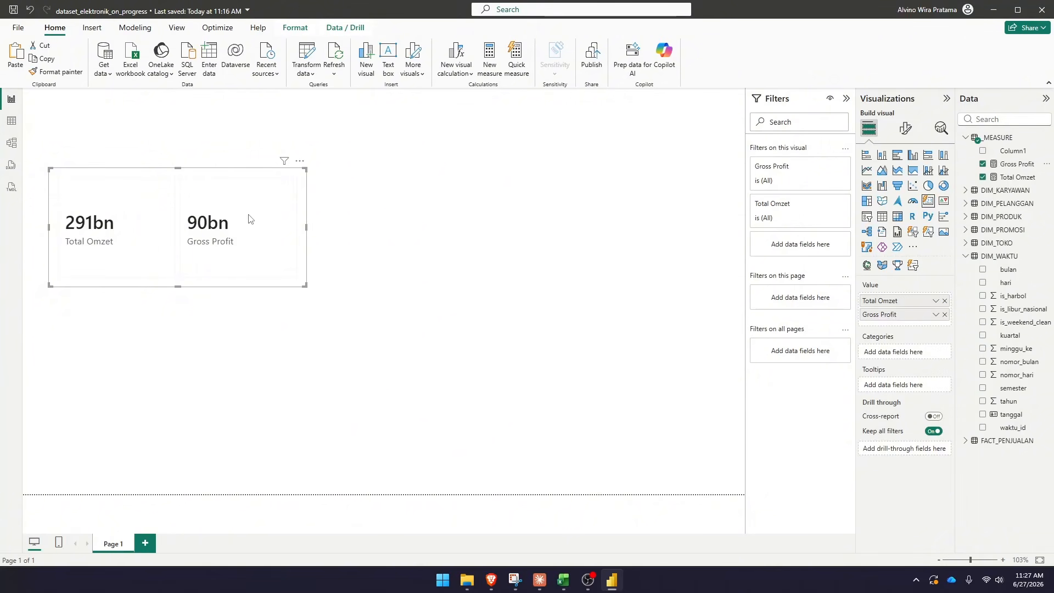
mouse_move(201, 221)
mouse_down()
mouse_move(206, 207)
mouse_move(198, 215)
mouse_up()
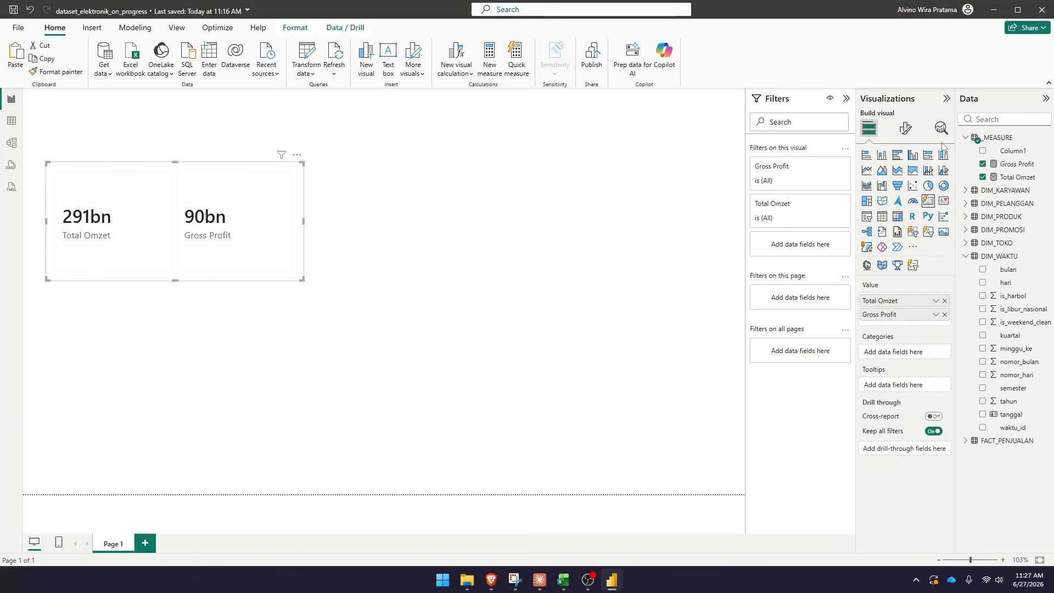
Create the measure GPM % = DIVIDE([Gross Profit],[Total Omzet],0) in the _MEASURE table and add it to the card
click(983, 138)
click(221, 61)
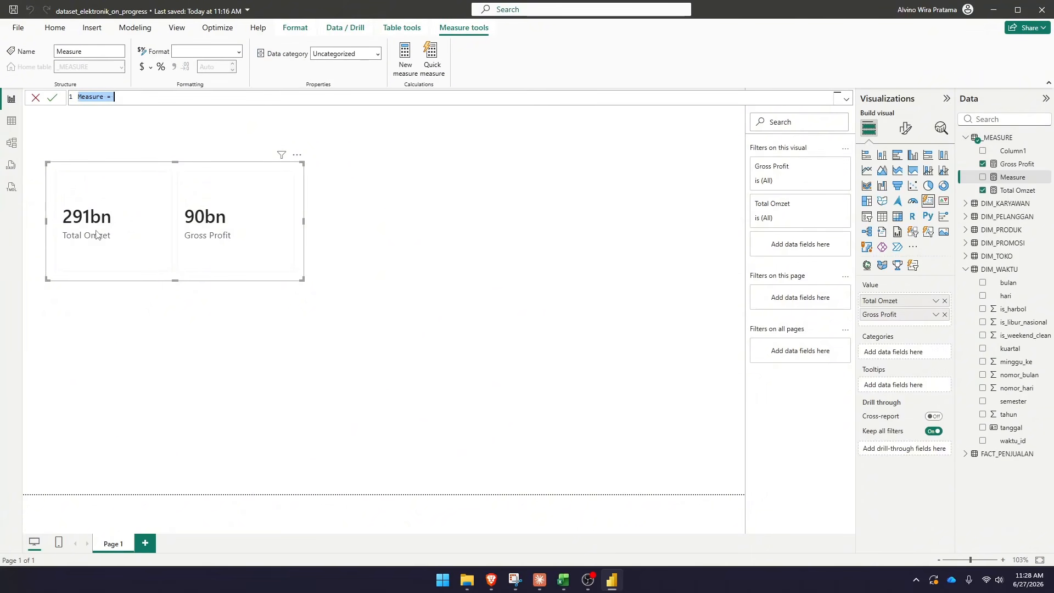
text(GPM % = DIVIDE()
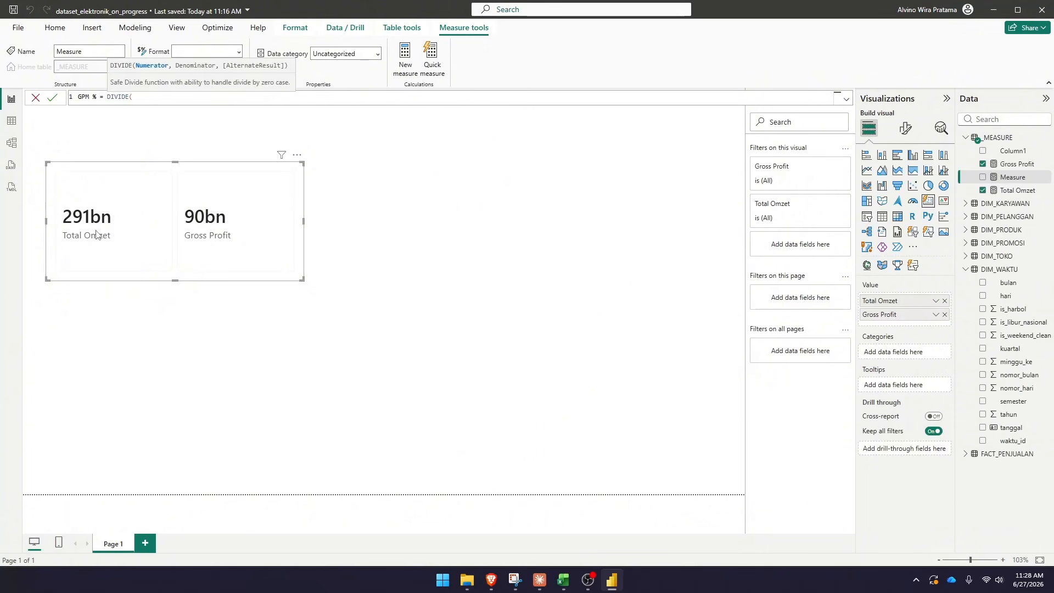
text([Gross Profit],[Total Omzet],0))
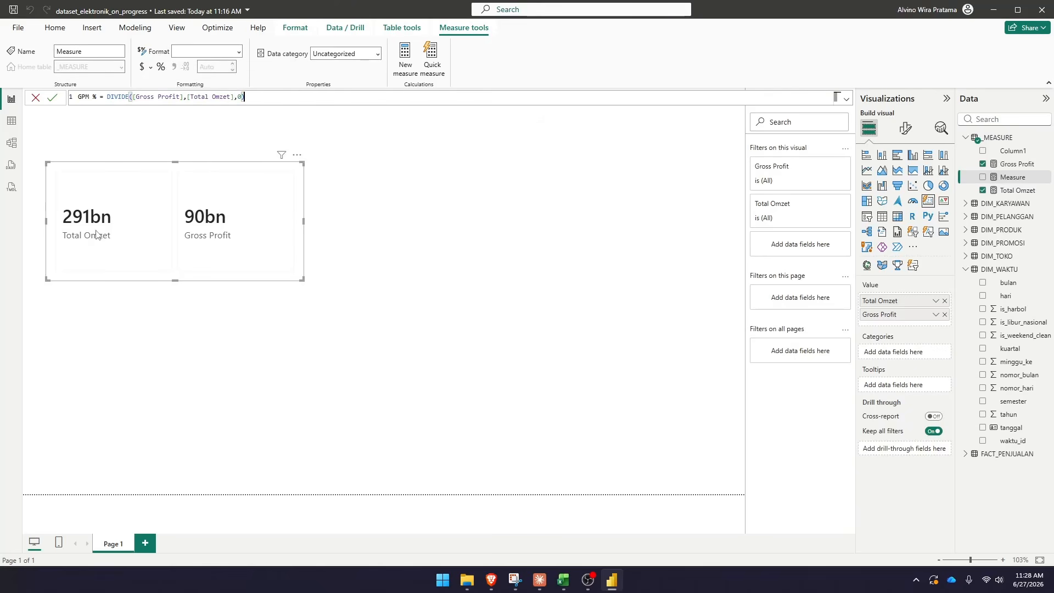
key(Return)
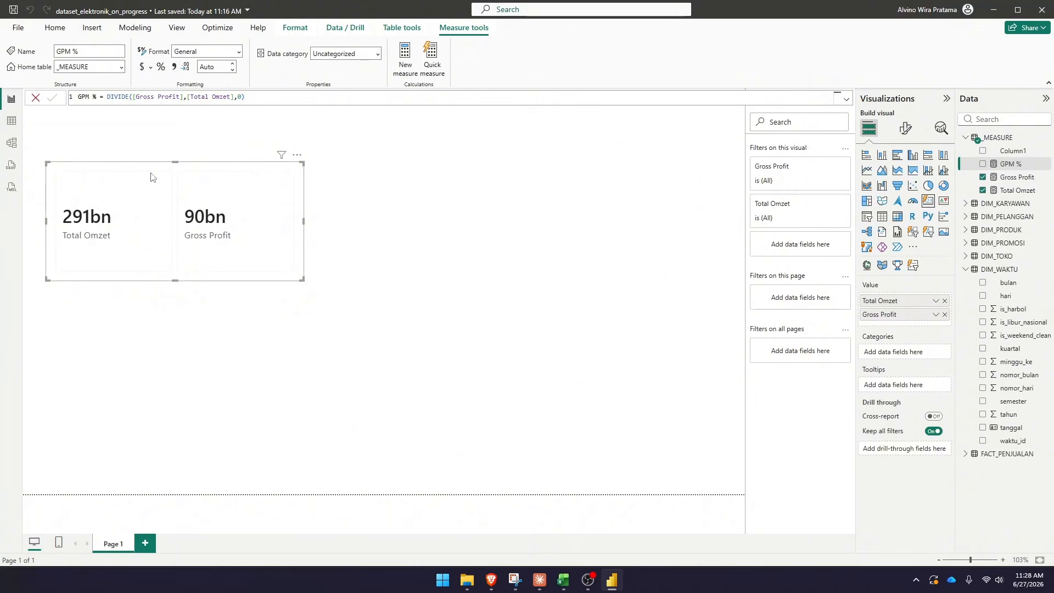
click(983, 165)
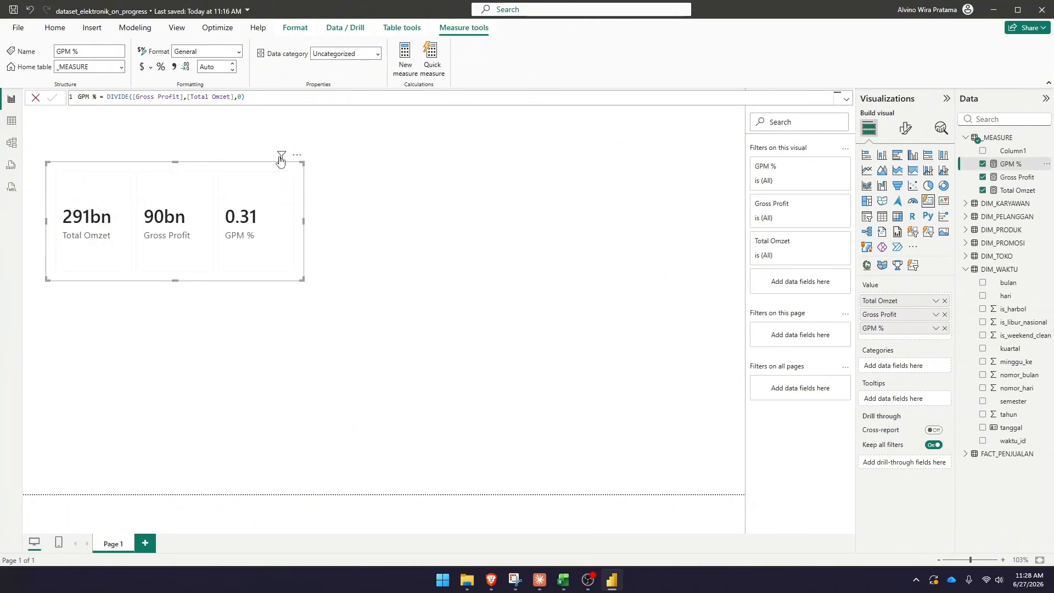
Create the measure Jumlah Transaksi = COUNTROWS(FACT_PENJUALAN) in the _MEASURE table
click(994, 137)
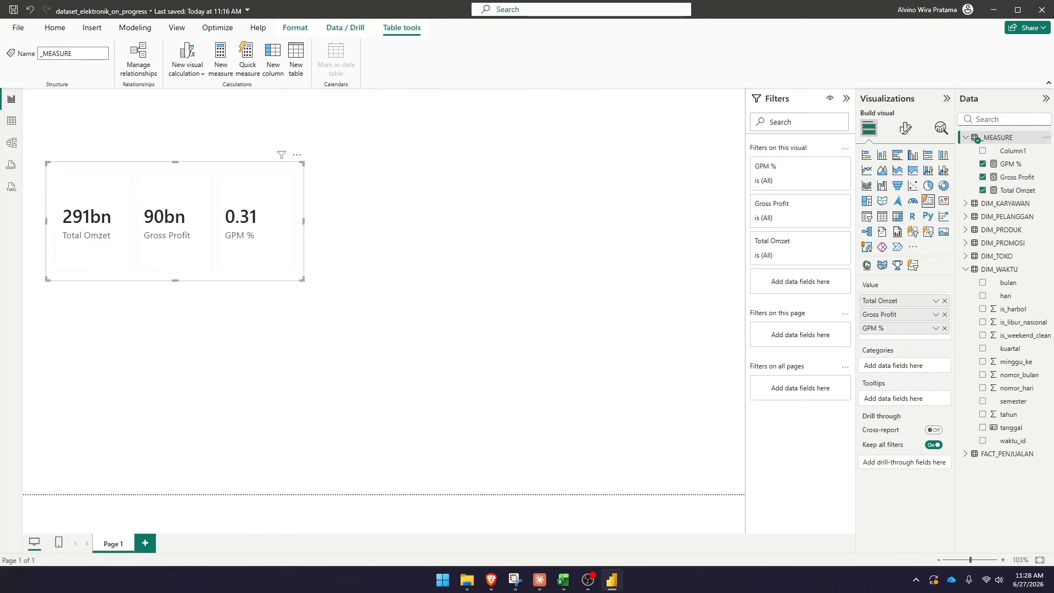
click(221, 60)
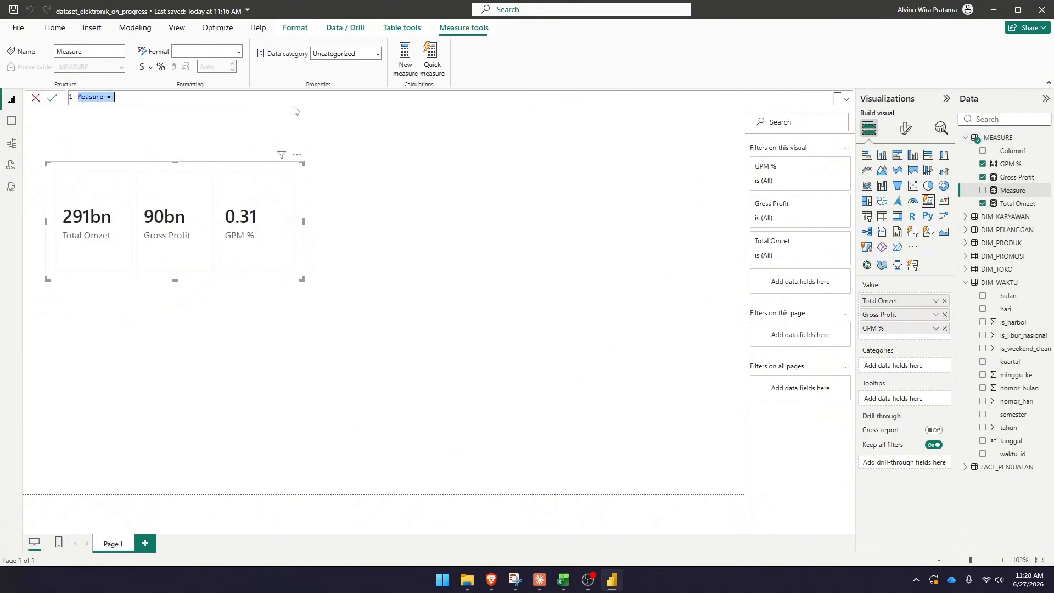
text(Jumlah Transaksi =)
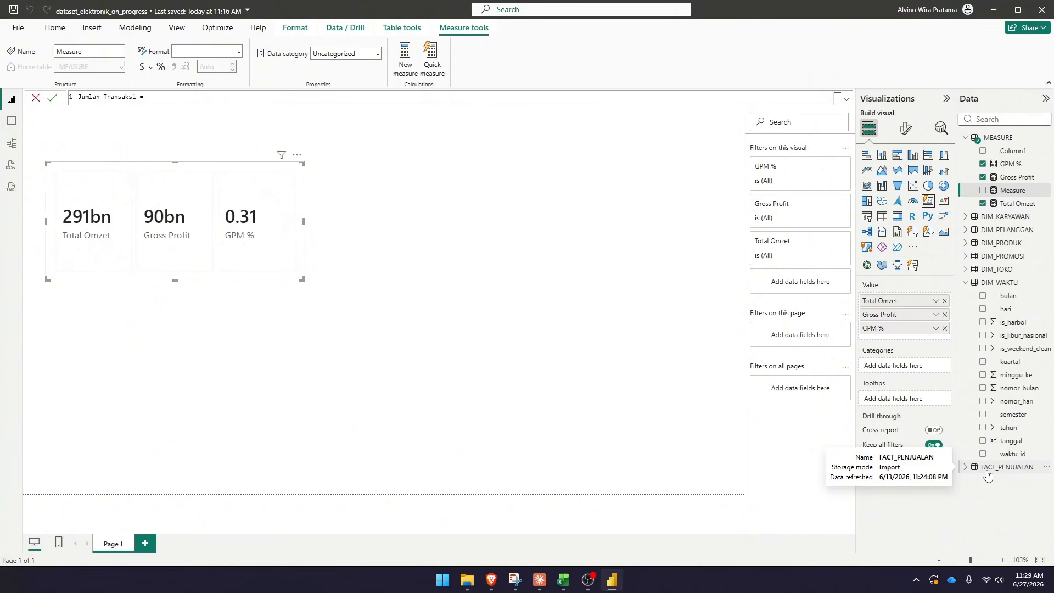
text(COUNTROWS()
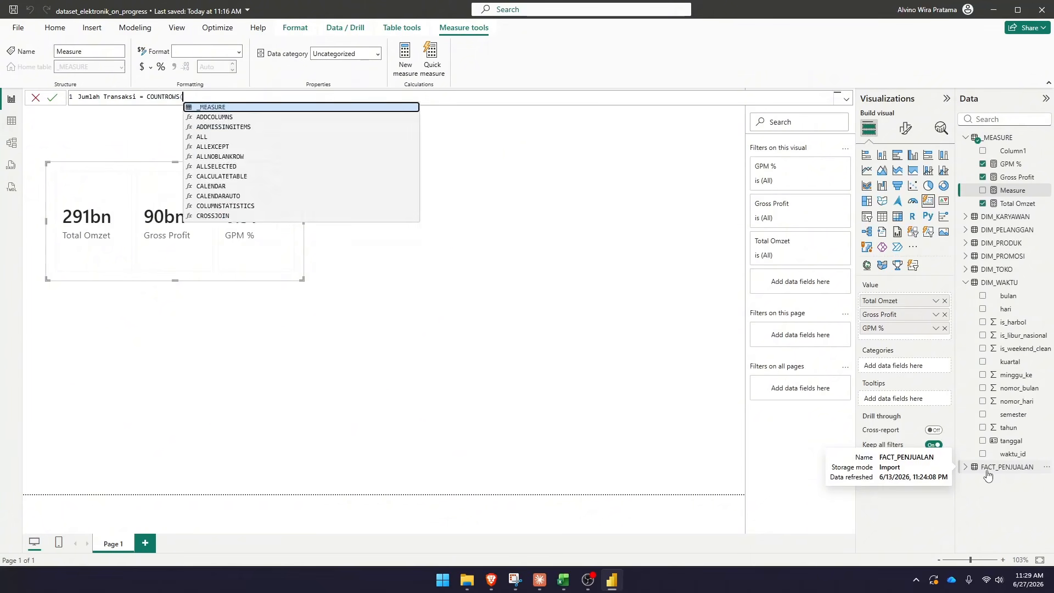
text(fac)
key(Tab)
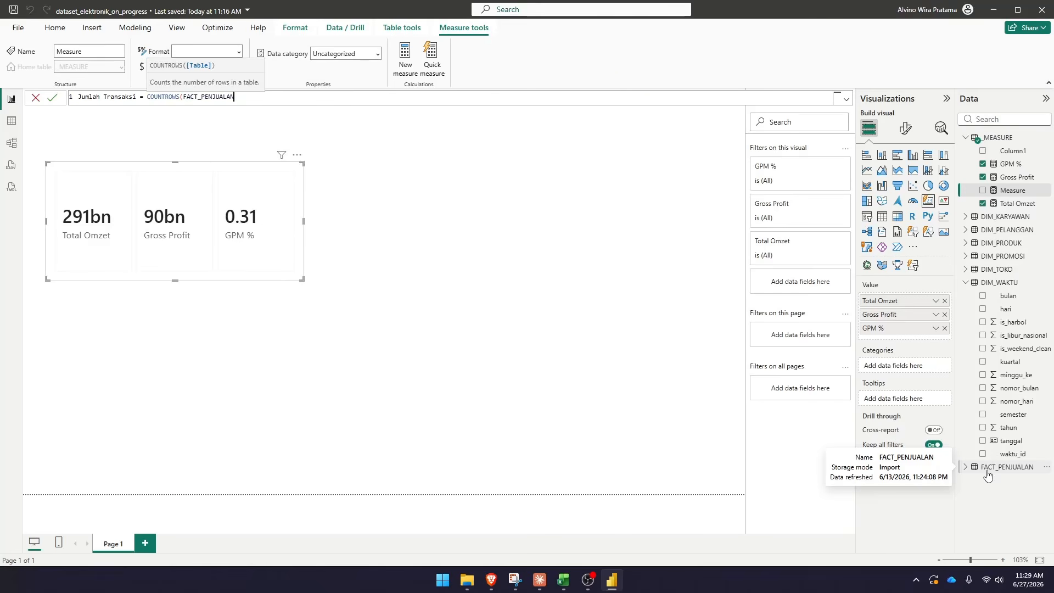
text())
key(Return)
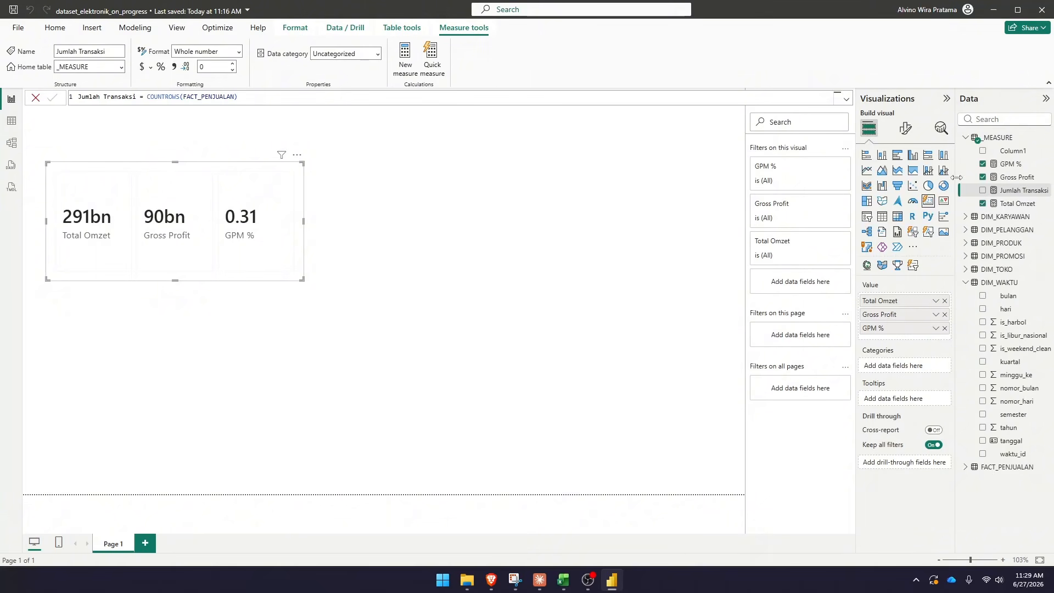
Add Jumlah Transaksi to the card visual, widen it to fit all four measures, and move it to the horizontal middle of the page
click(983, 191)
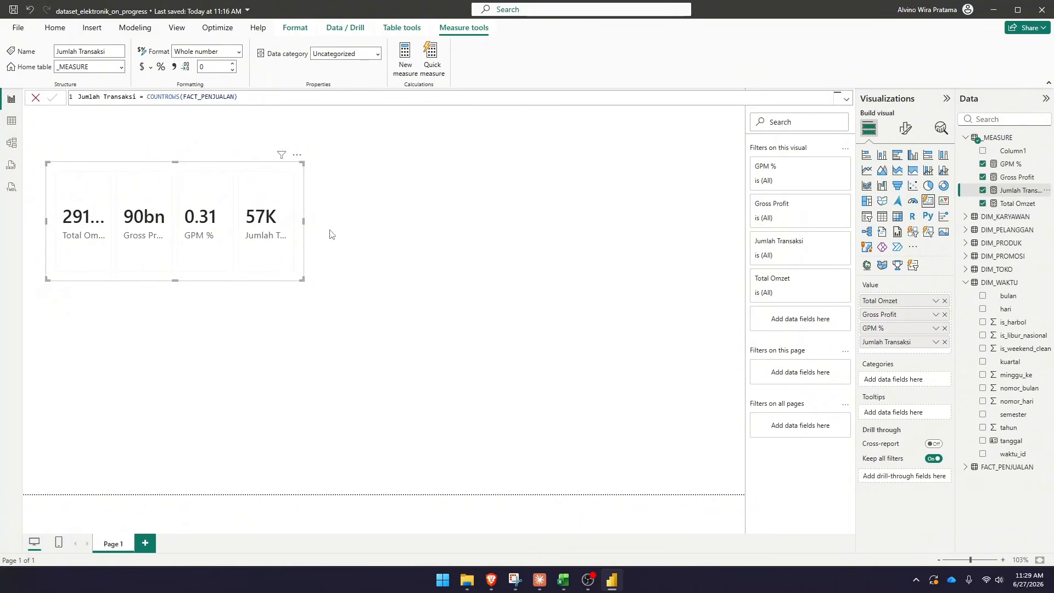
drag(306, 224, 412, 223)
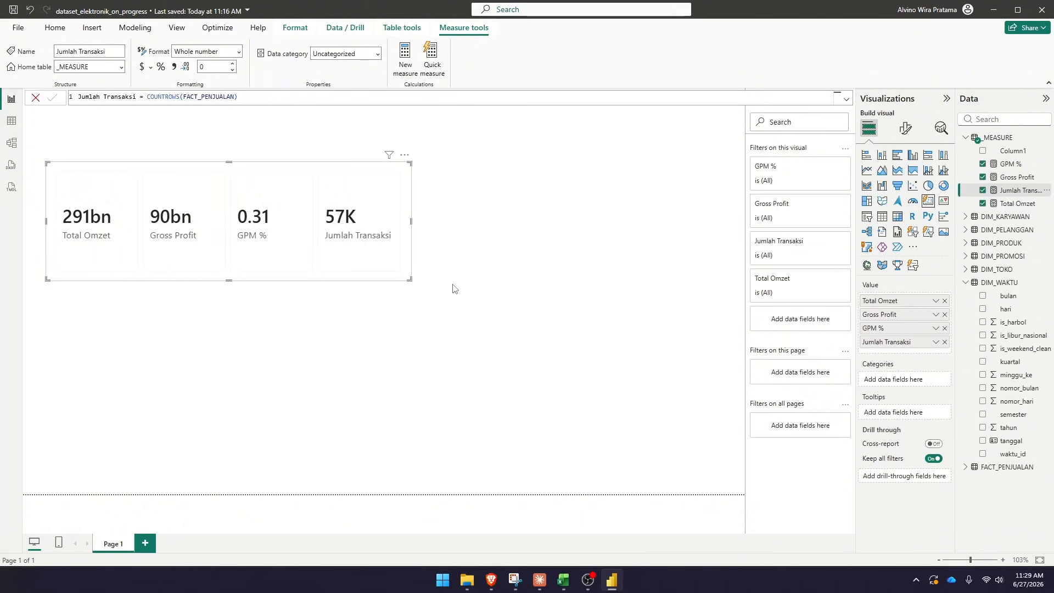
click(437, 359)
drag(370, 235, 526, 243)
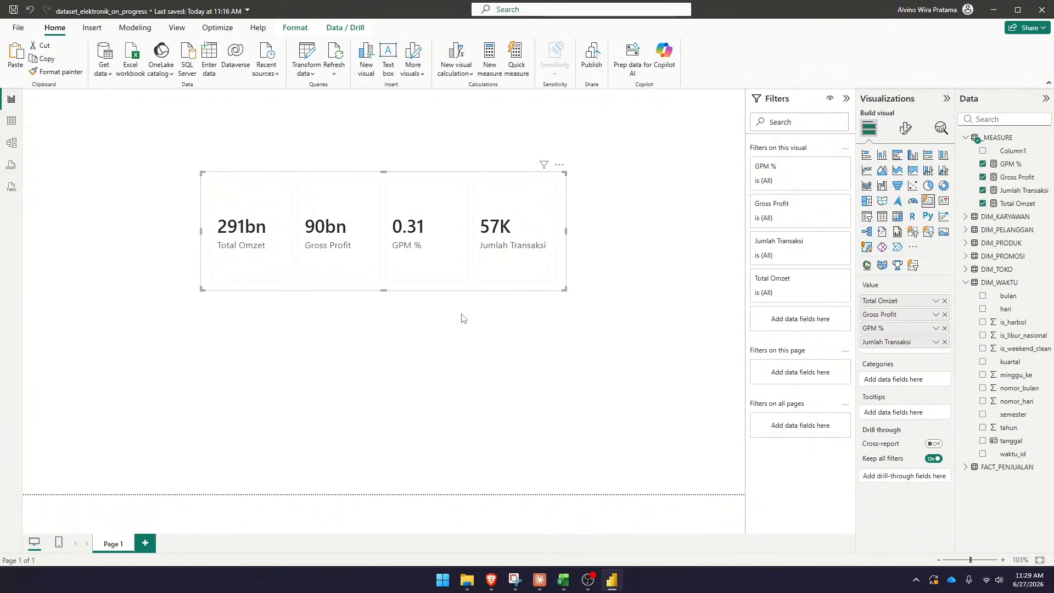
click(461, 320)
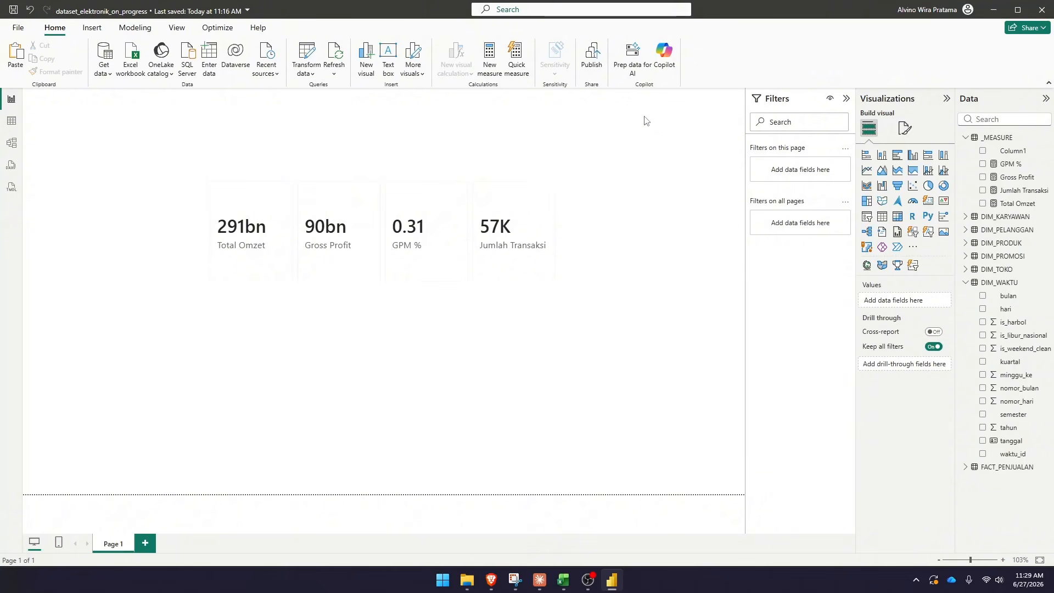
Add a slicer for the tahun field of DIM_WAKTU below the card visual
click(873, 217)
drag(204, 340, 397, 323)
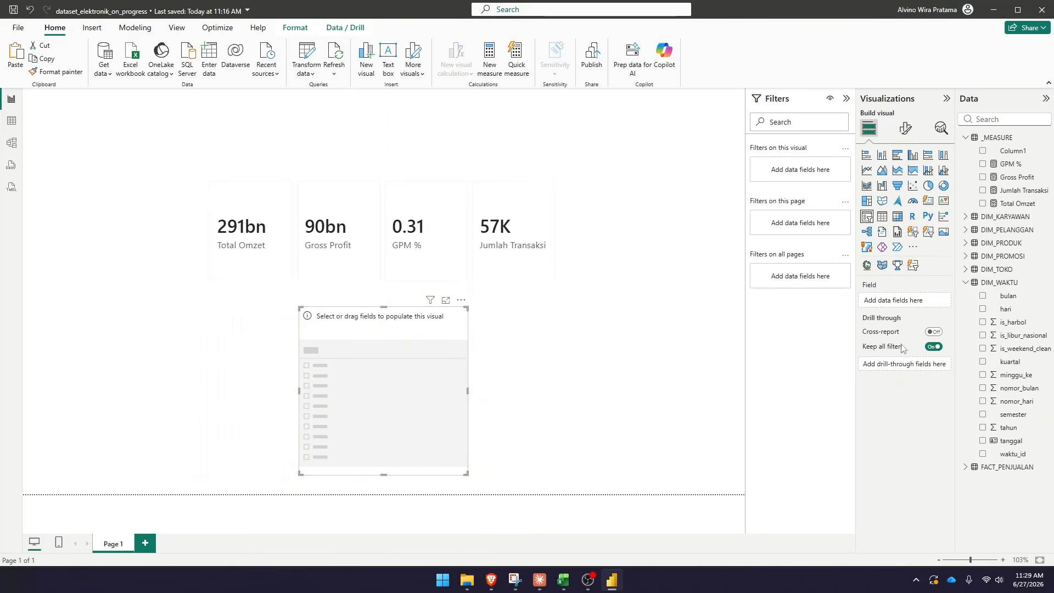
click(984, 428)
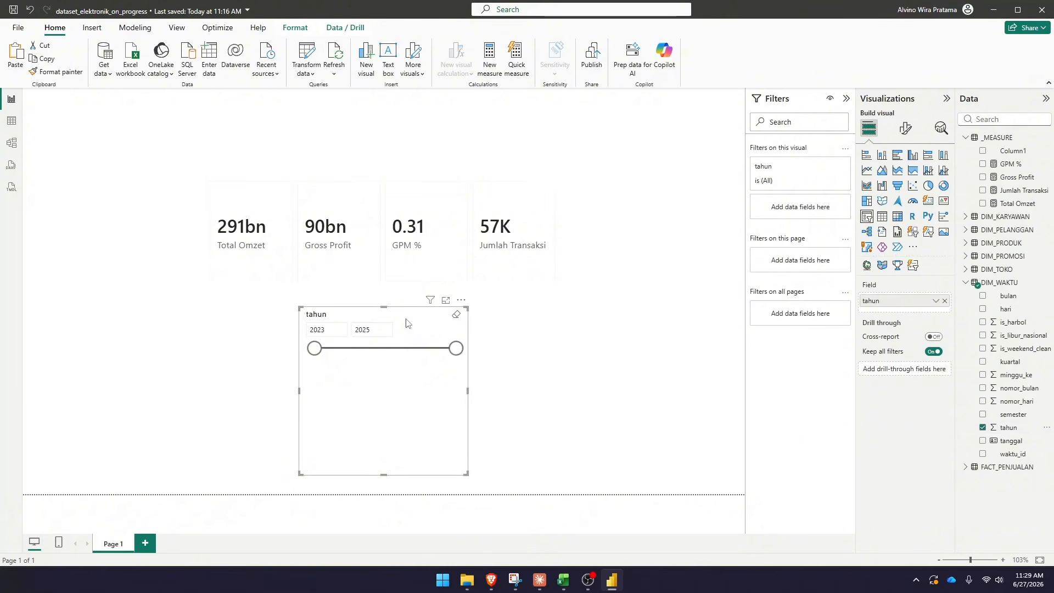
Set the tahun slicer's style to Dropdown and turn on Single select
click(906, 132)
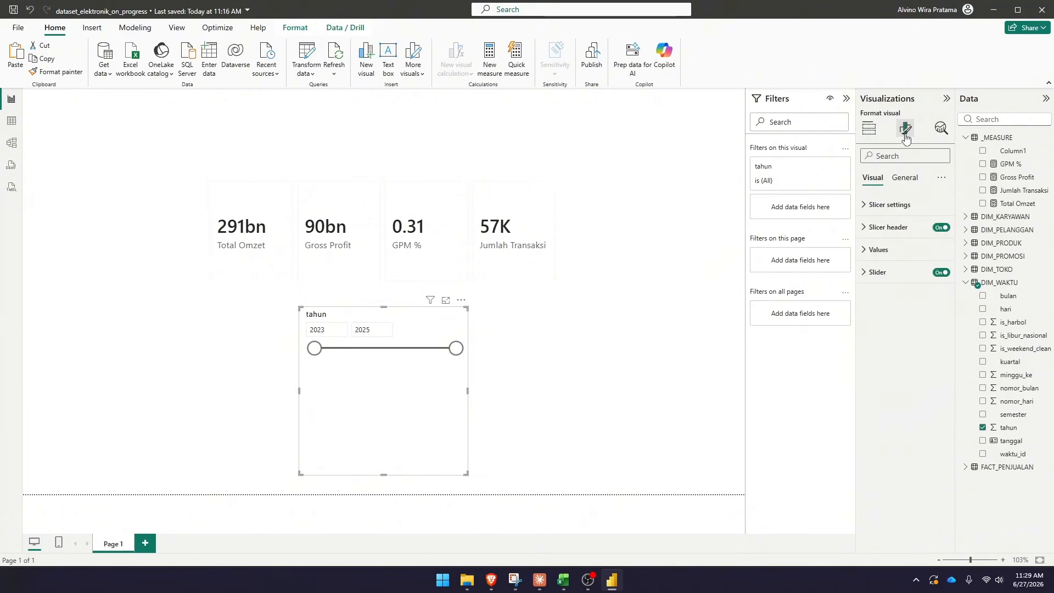
click(894, 205)
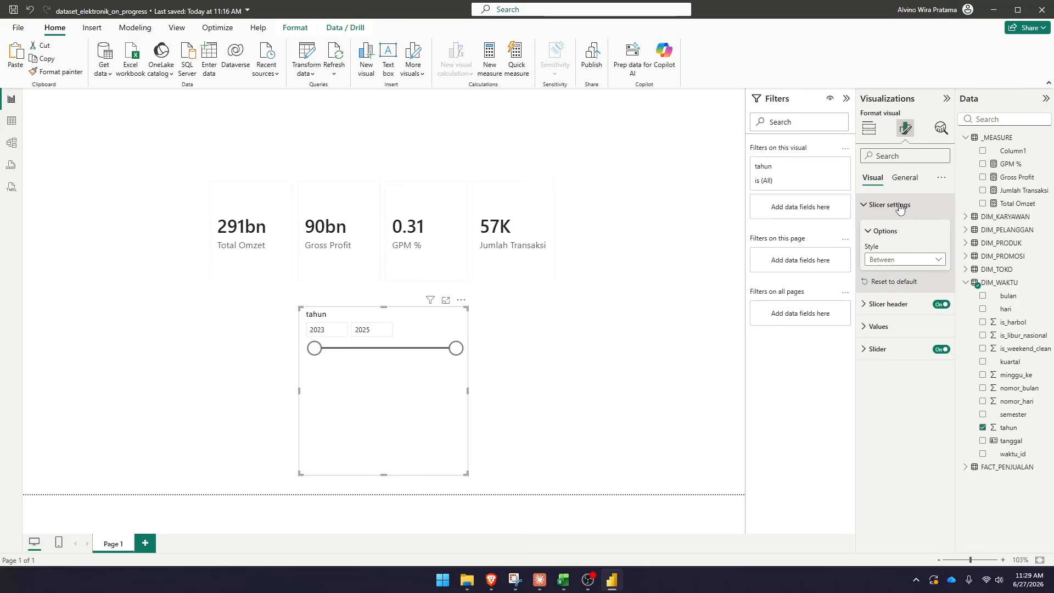
click(901, 259)
click(899, 300)
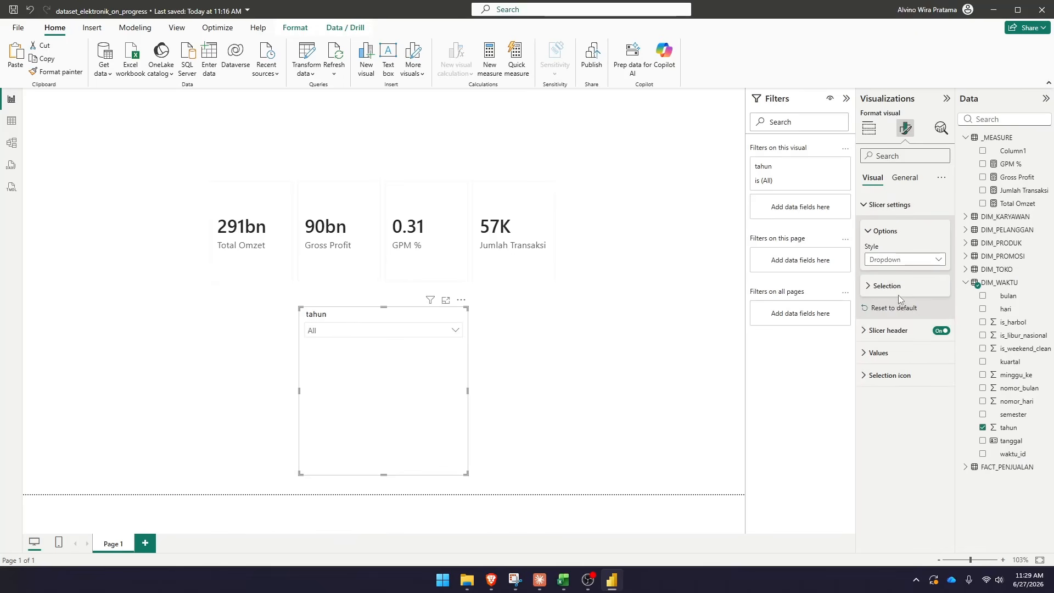
click(894, 285)
click(935, 302)
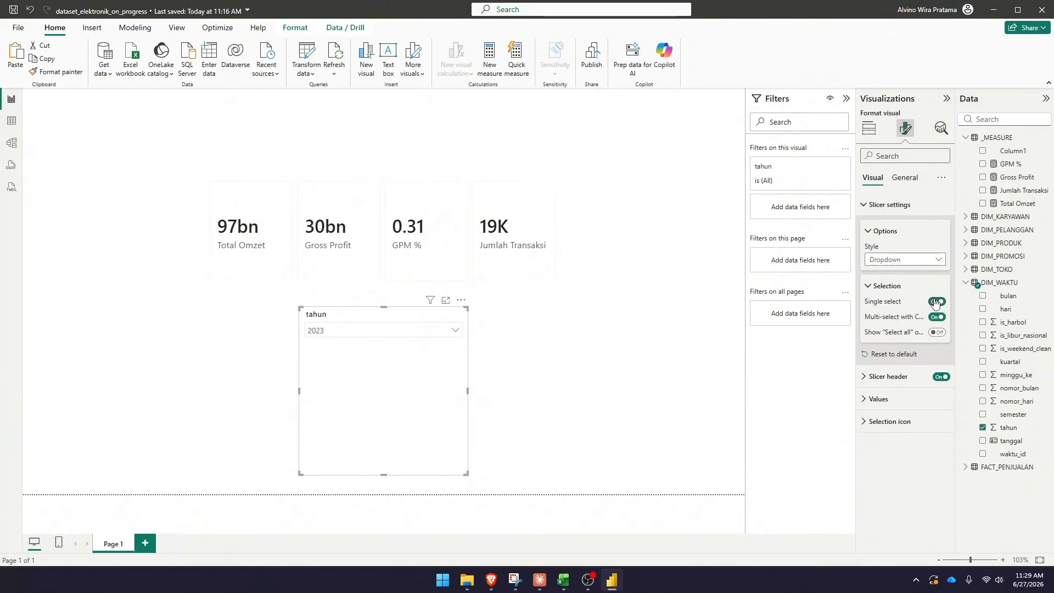
Reduce the tahun slicer's height to fit its dropdown and move it to the upper-right corner of the report page
drag(384, 474, 379, 350)
drag(354, 317, 620, 114)
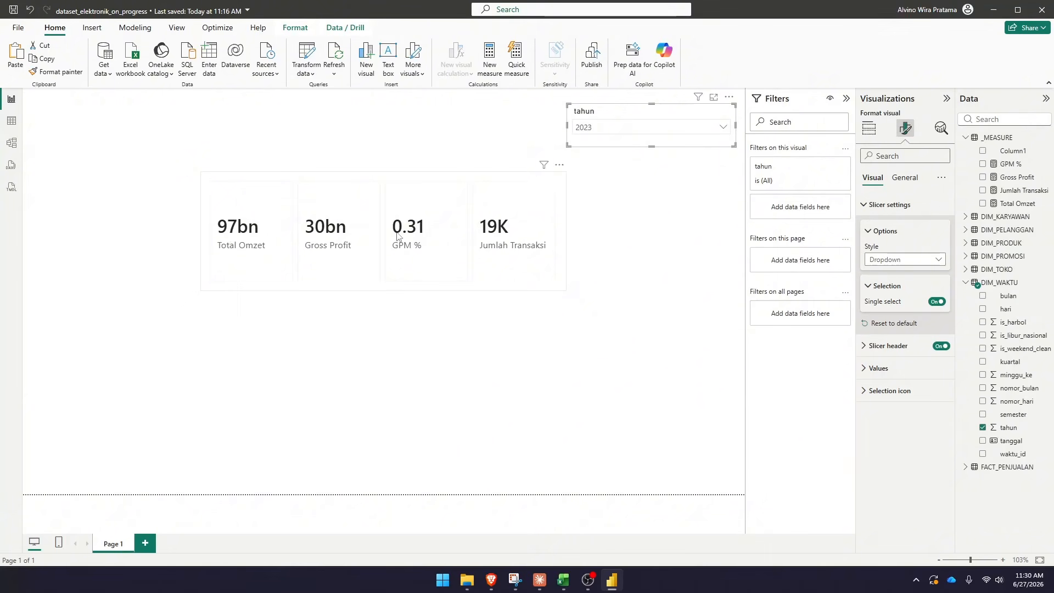
Filter the cards by tahun 2024, switch the slicer to 2025, and deselect it
click(613, 131)
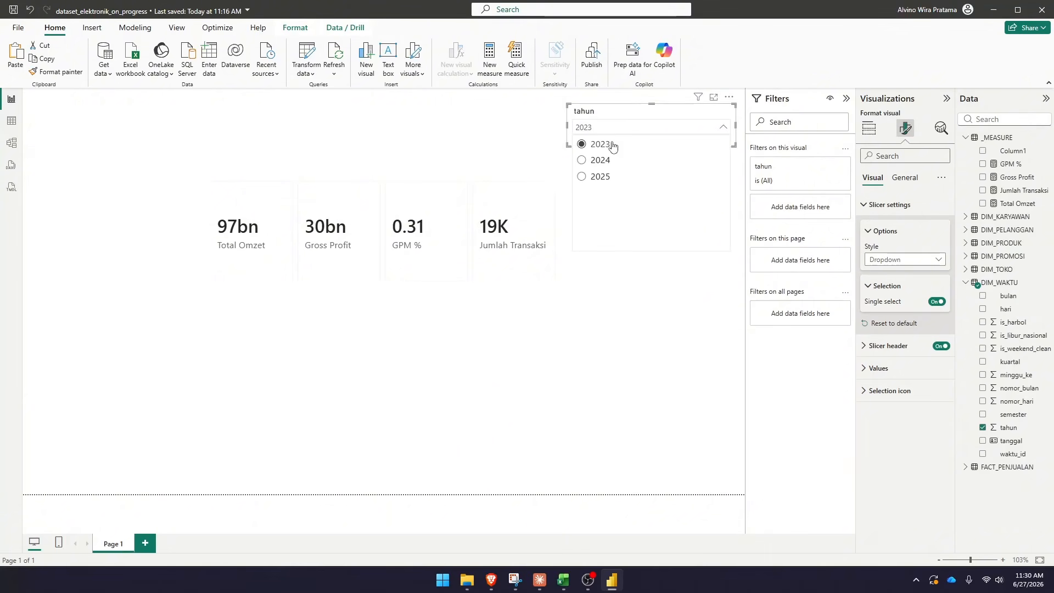
click(608, 160)
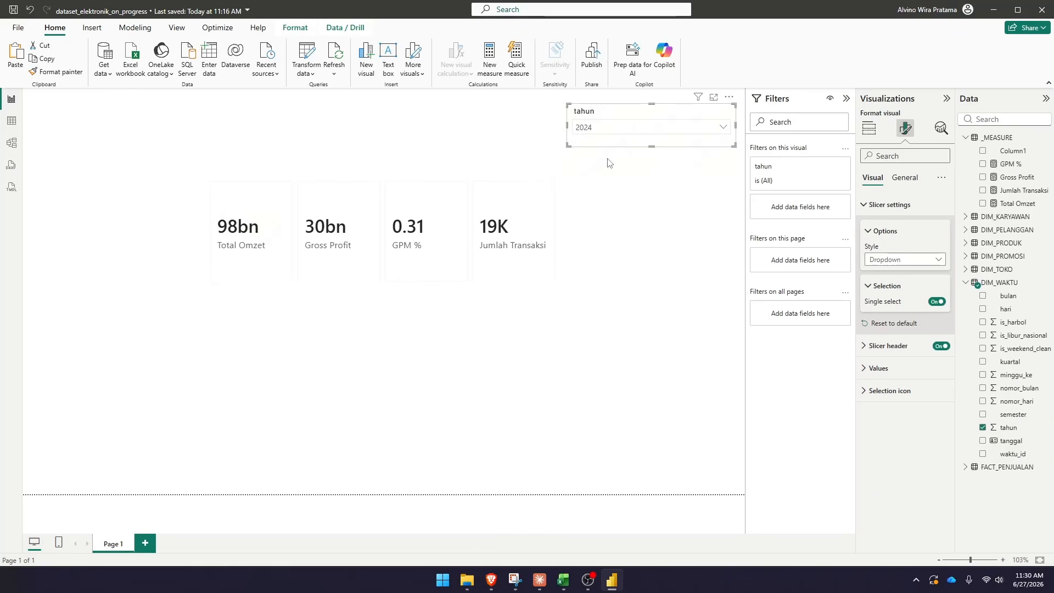
click(609, 129)
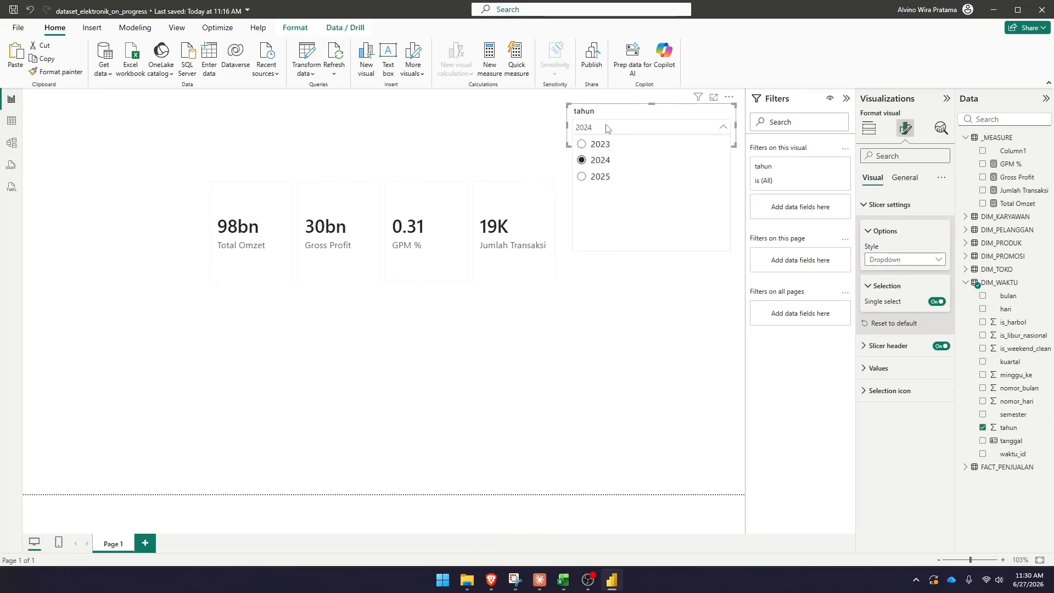
click(600, 176)
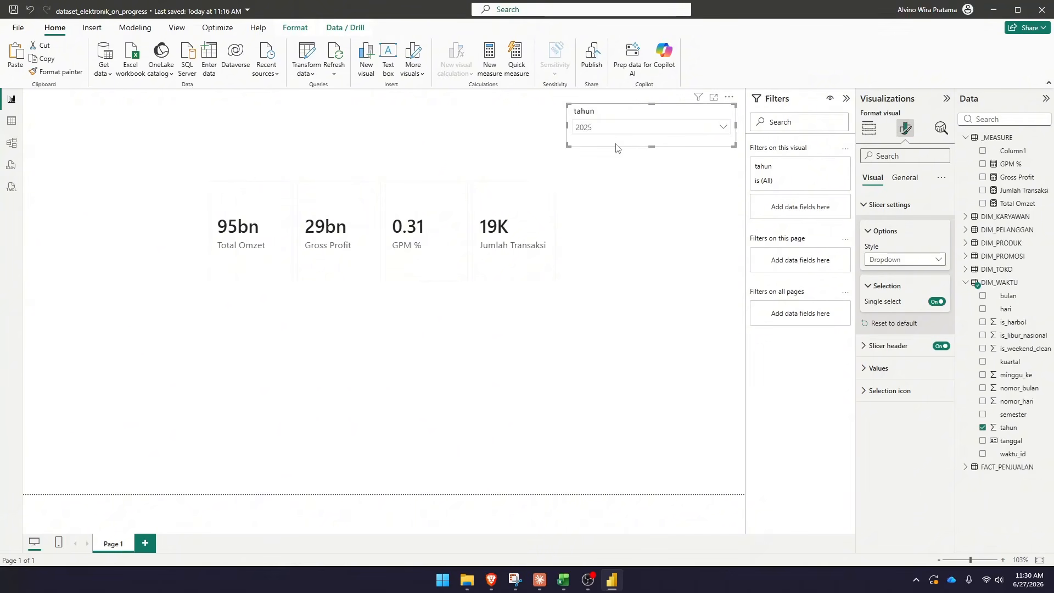
click(632, 193)
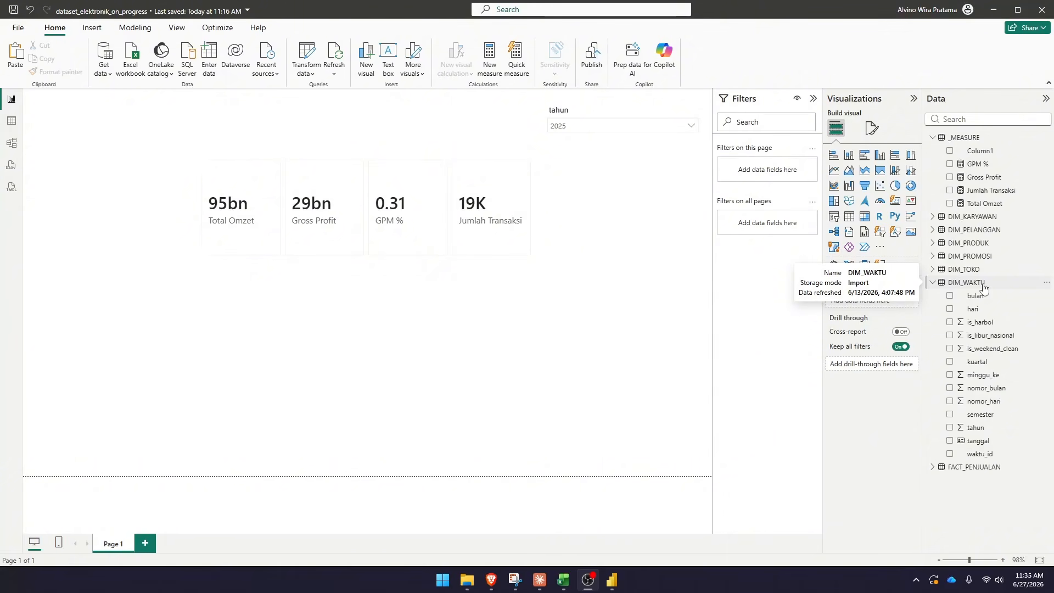
Create a hierarchy from the tahun field of DIM_WAKTU and expand it to show its levels
right_click(994, 431)
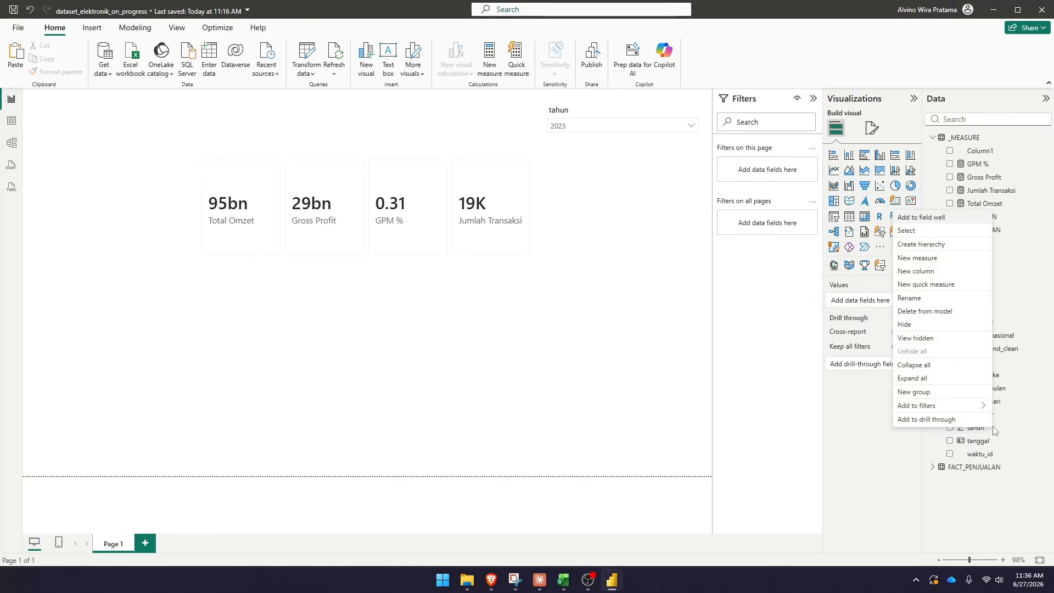
click(928, 244)
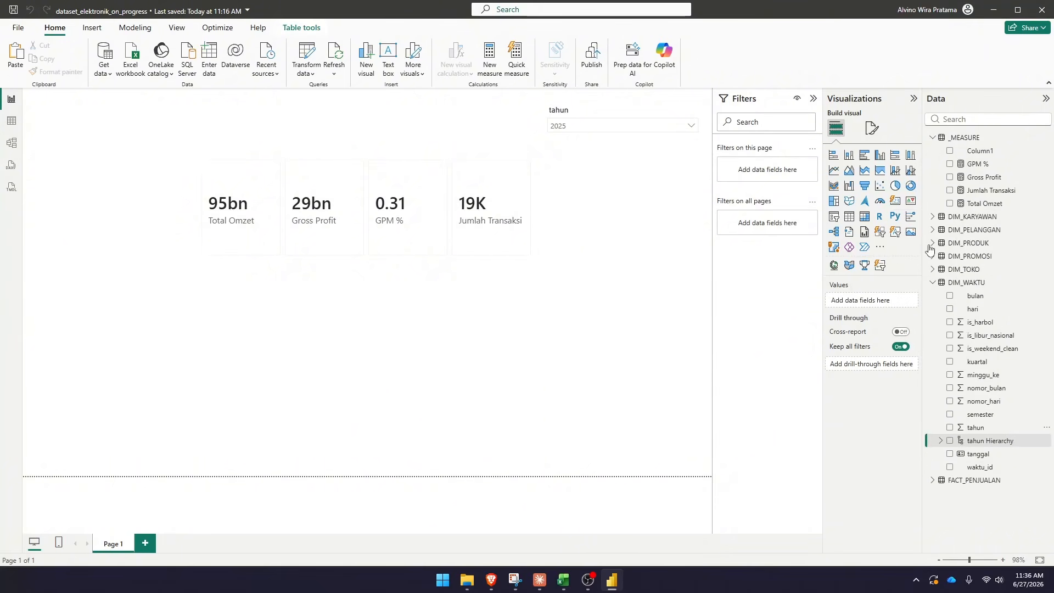
click(940, 440)
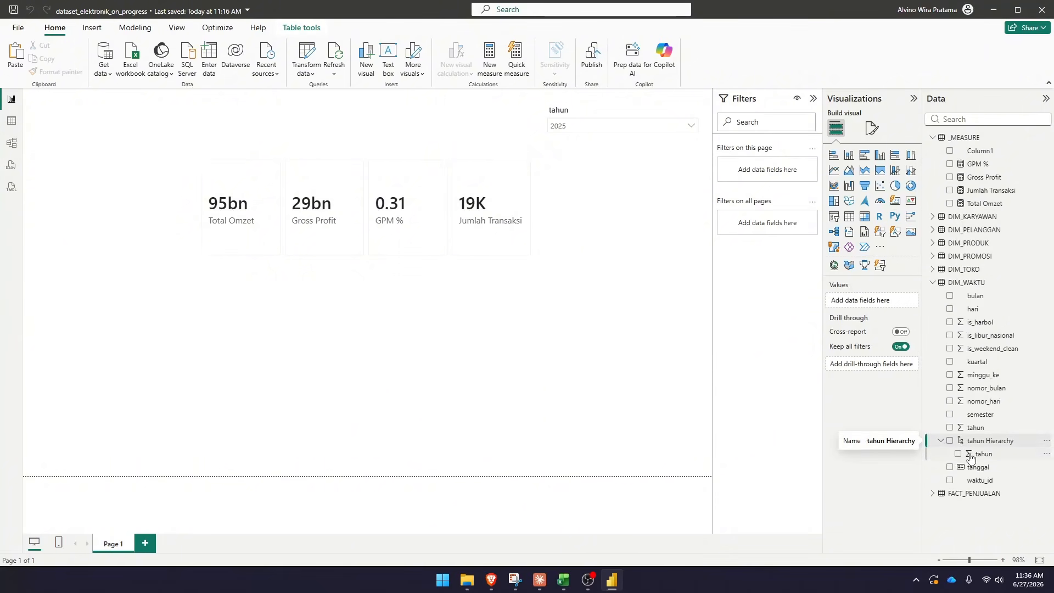
click(1003, 444)
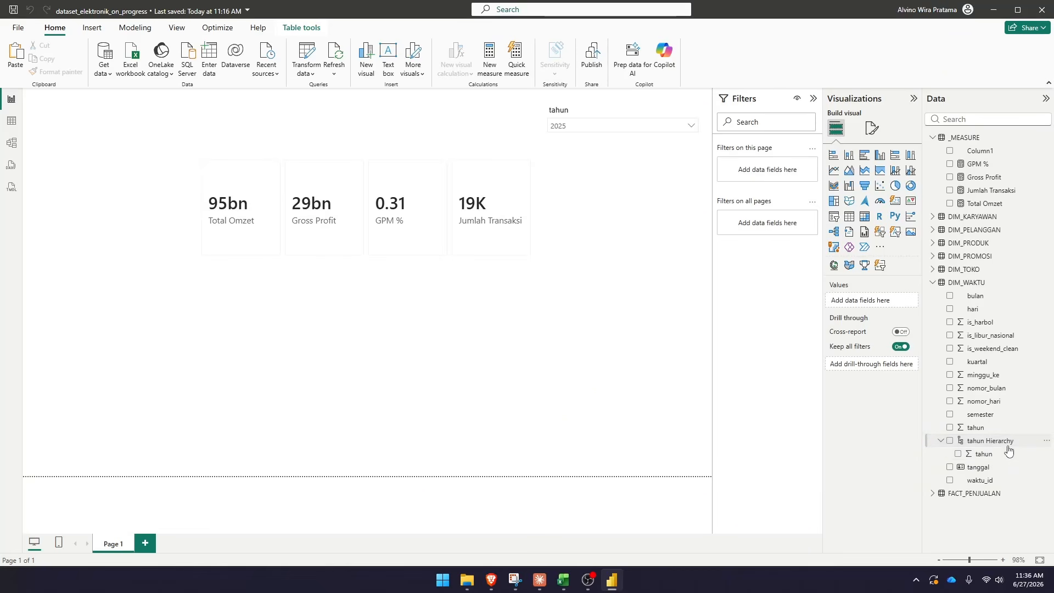
Add kuartal, nomor_bulan and tanggal, in that order, as levels of tahun Hierarchy
right_click(991, 365)
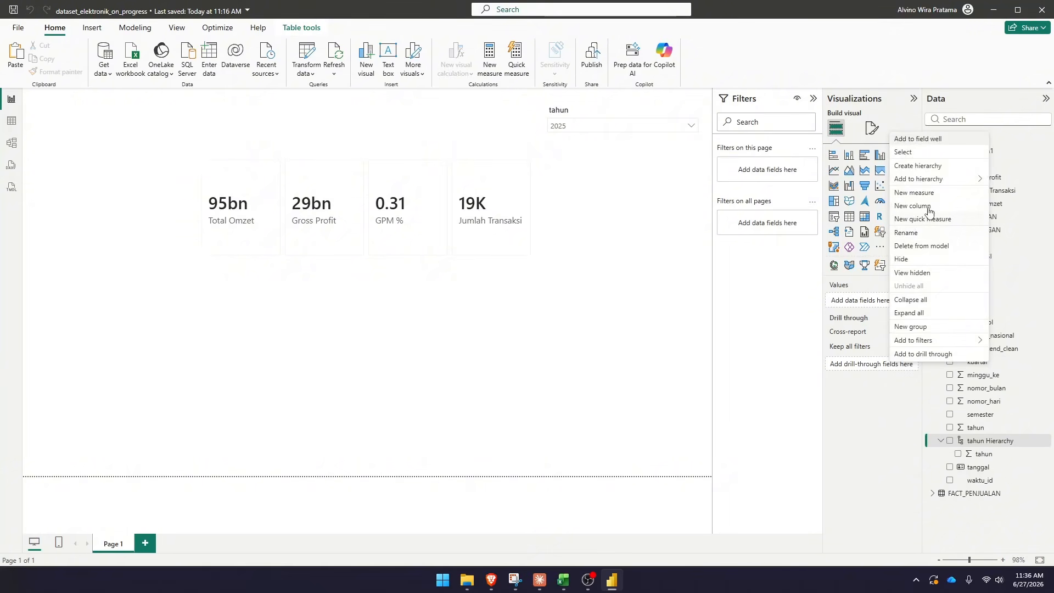
mouse_move(924, 184)
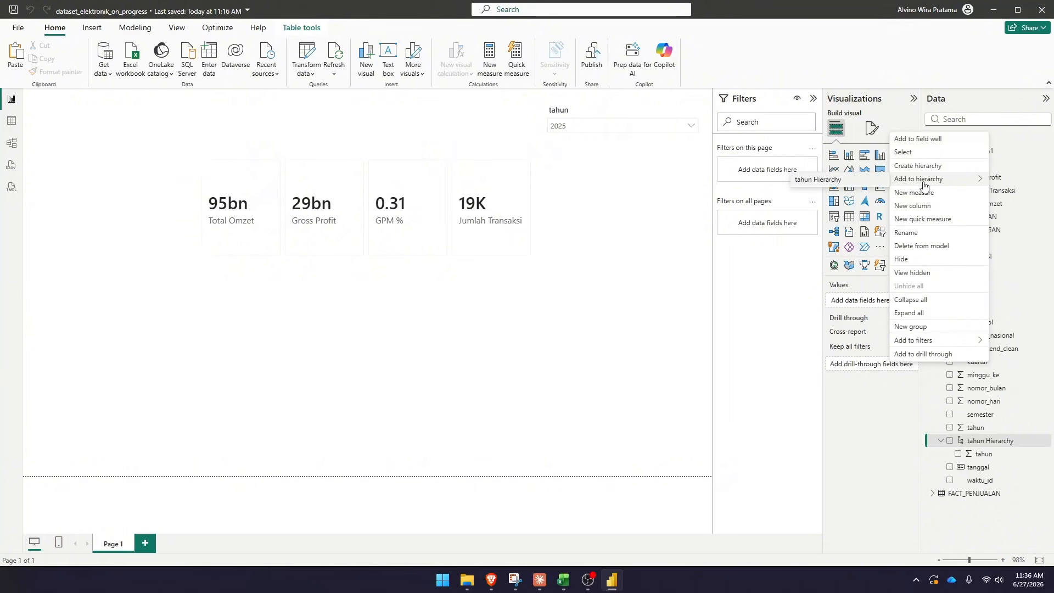
click(832, 181)
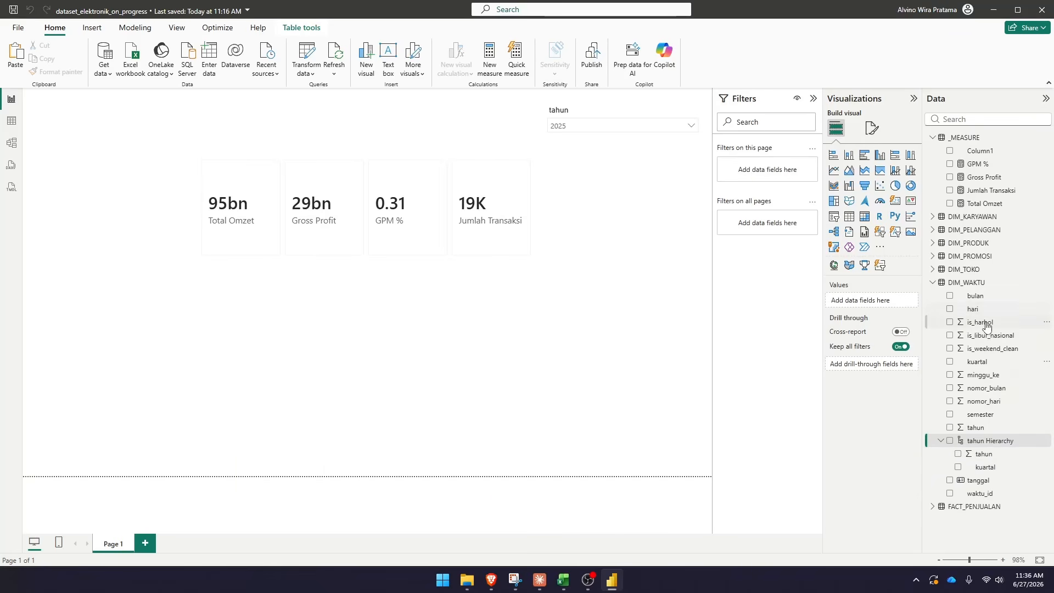
right_click(1000, 393)
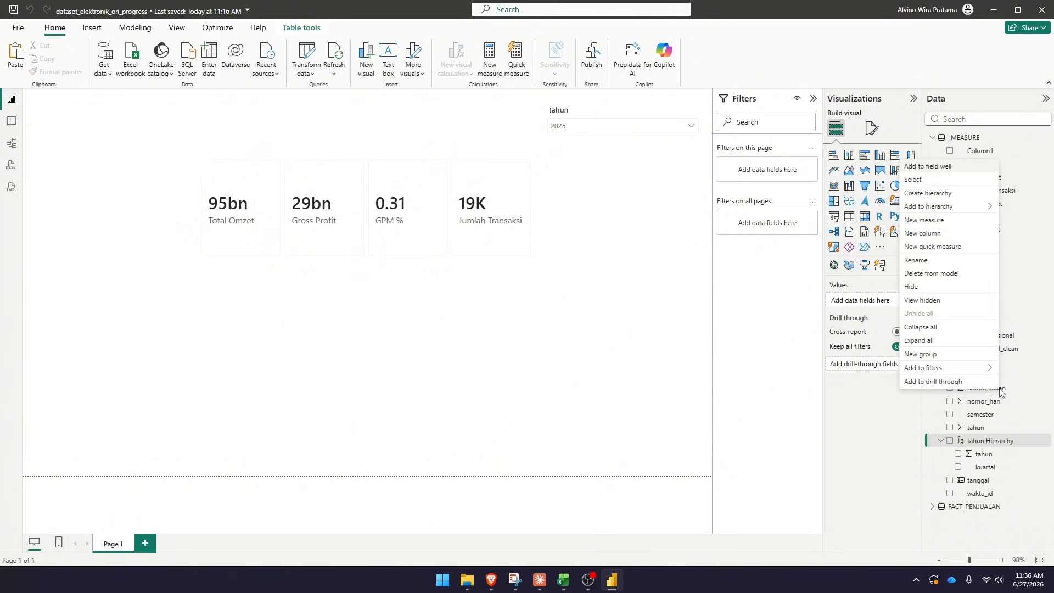
mouse_move(940, 209)
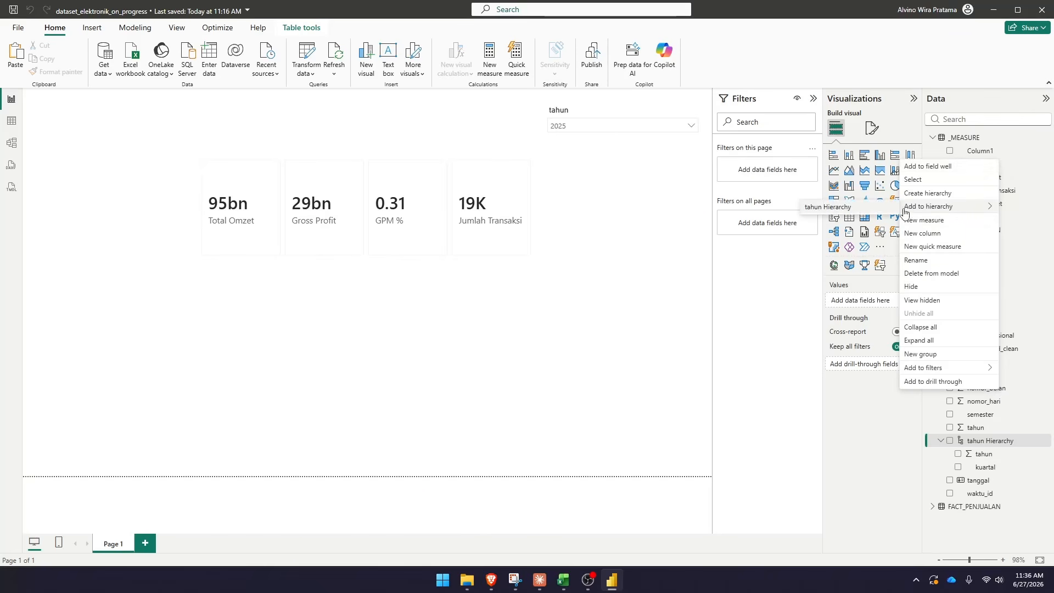
click(865, 211)
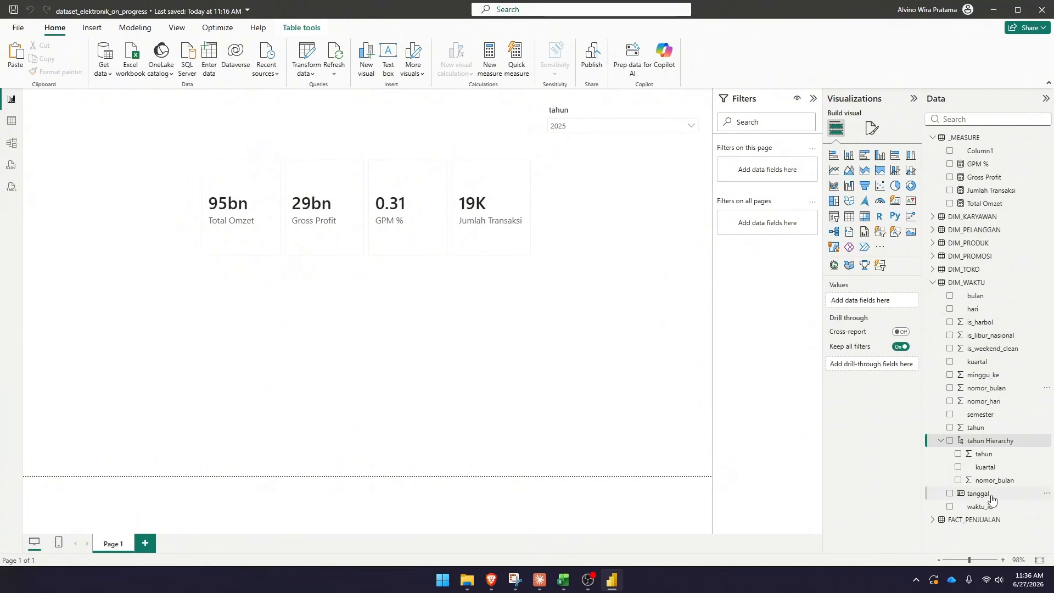
right_click(992, 499)
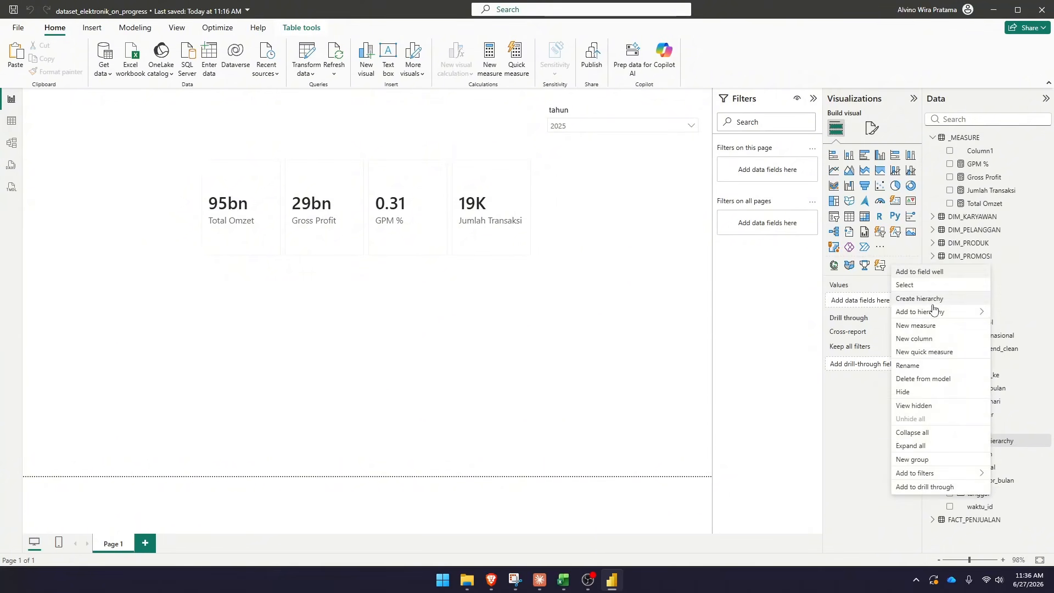
mouse_move(922, 312)
click(851, 312)
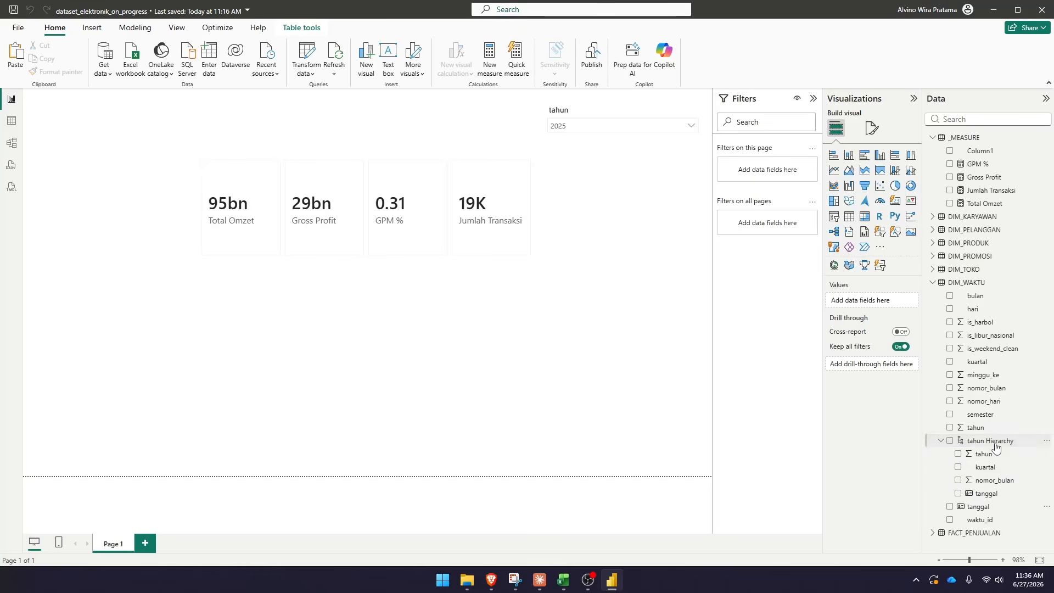
Insert a line chart on the report page, widen it, and position it below the cards
click(505, 395)
click(835, 174)
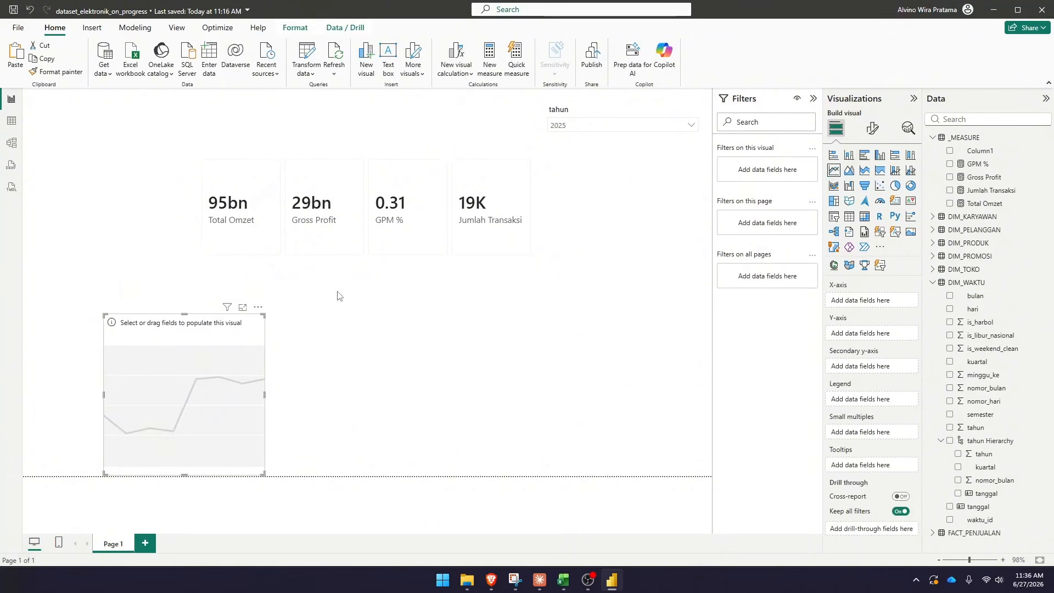
drag(265, 395, 600, 406)
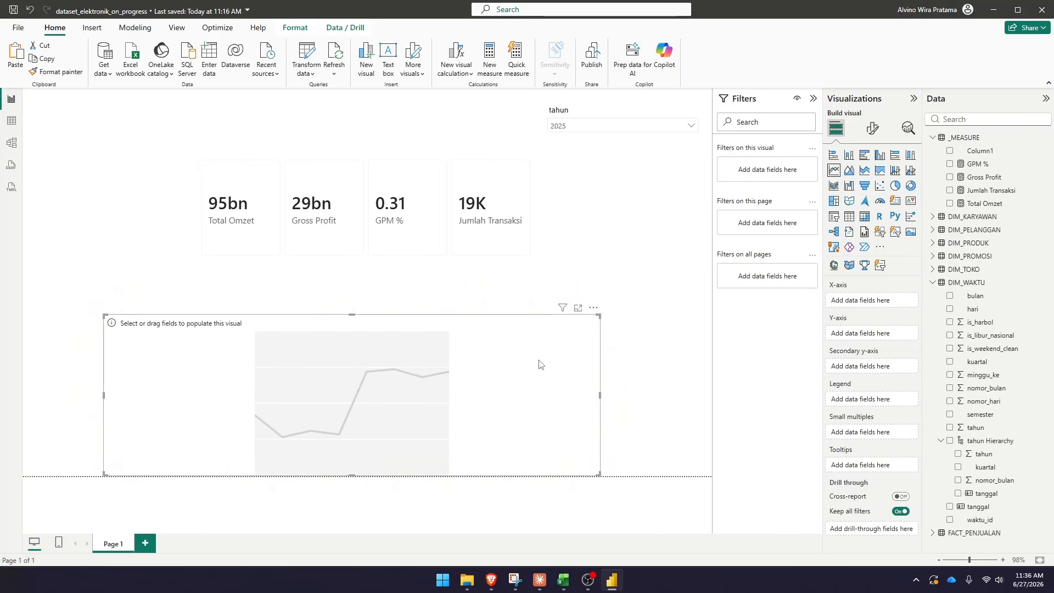
drag(540, 364, 548, 341)
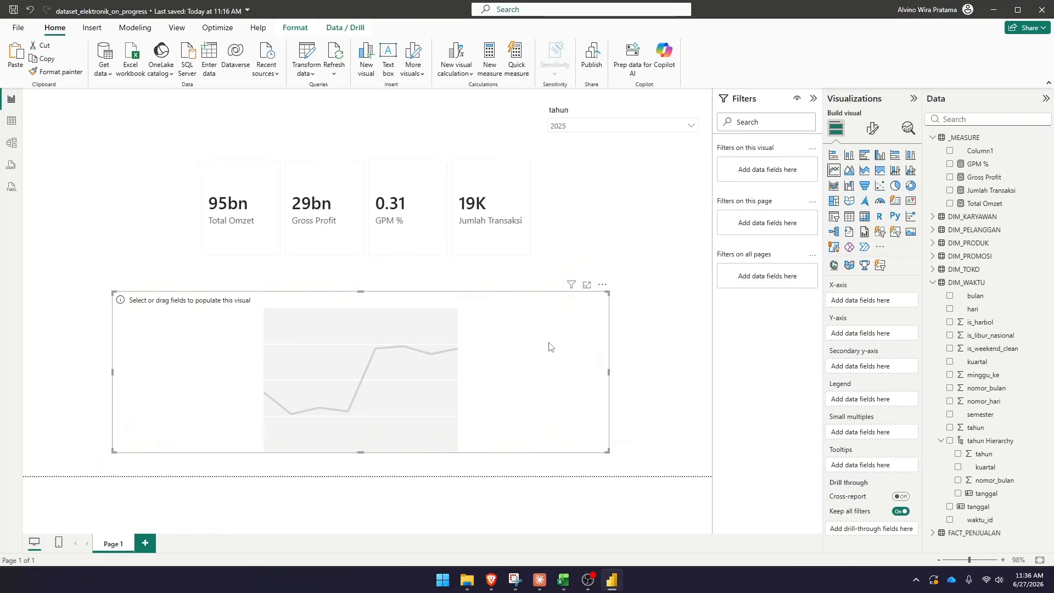
Plot Total Omzet on the line chart's Y-axis against tahun Hierarchy on the X-axis
click(951, 443)
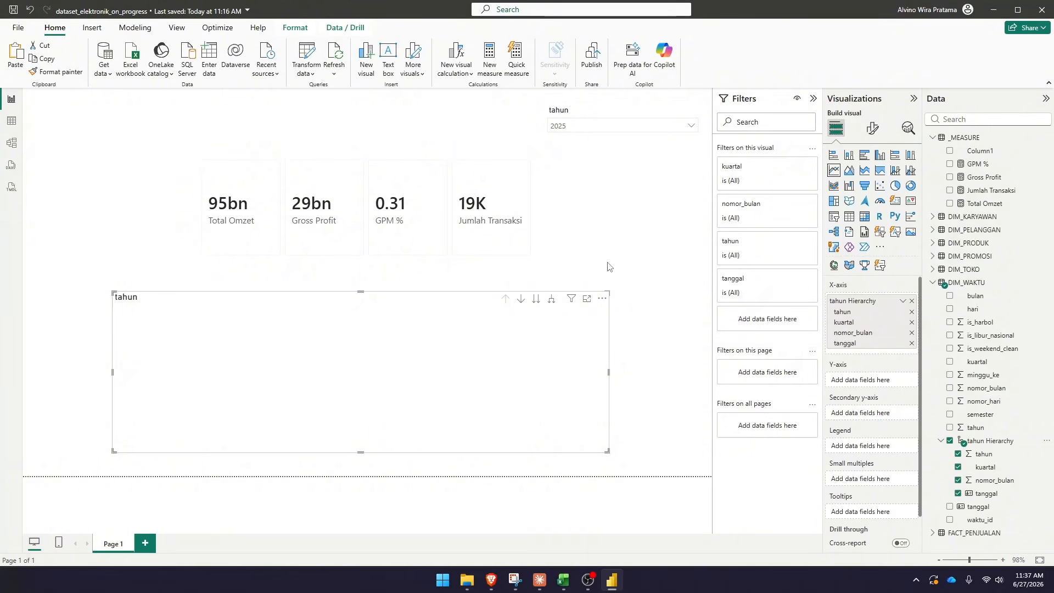
click(950, 205)
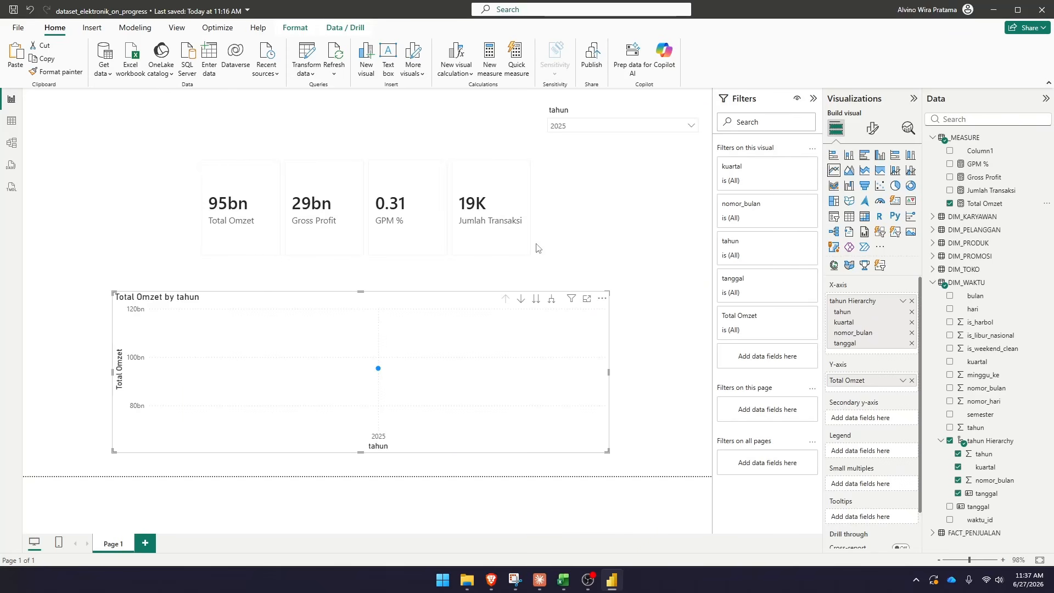
mouse_move(379, 375)
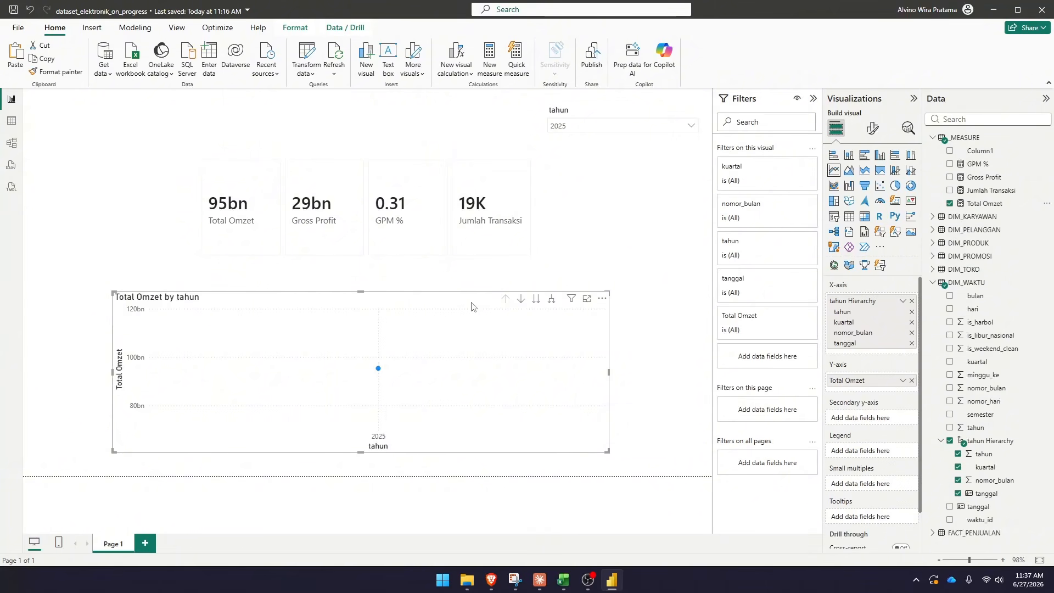
Expand the line chart to kuartal, filter the page by tahun 2024, and expand the chart to nomor_bulan
click(551, 301)
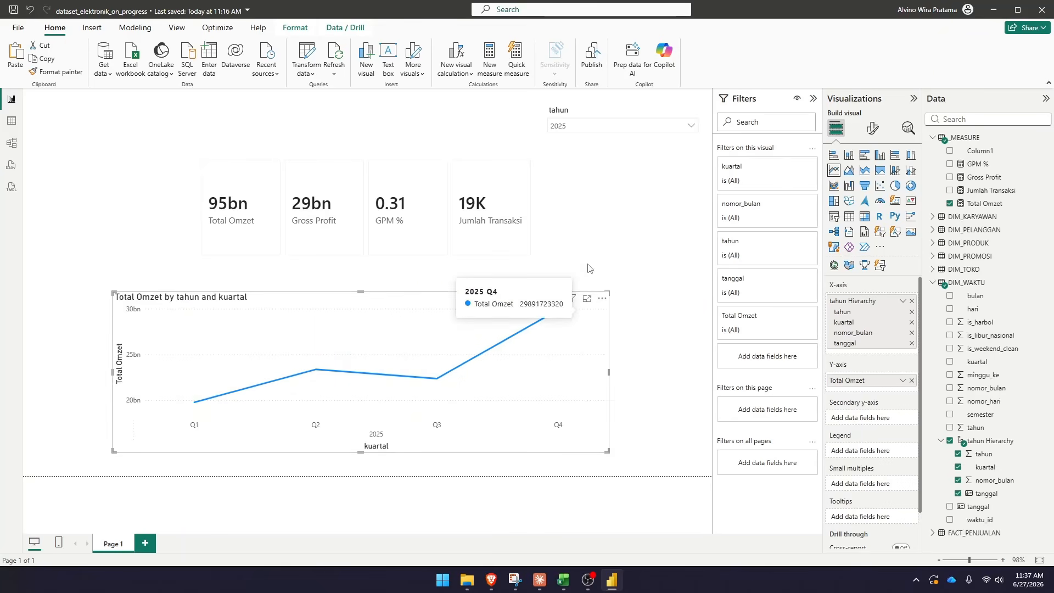
click(574, 127)
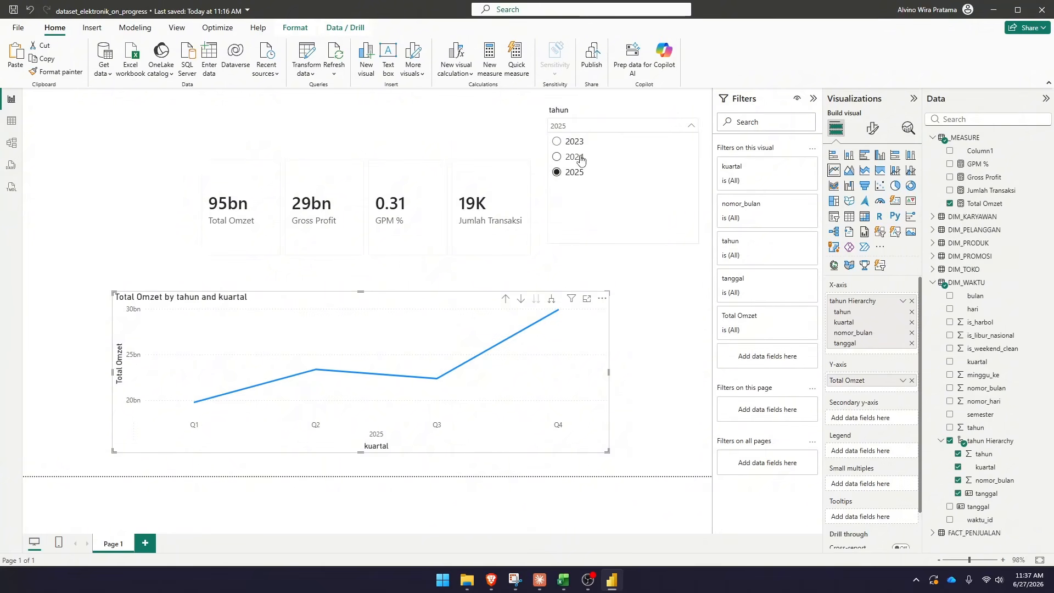
click(580, 159)
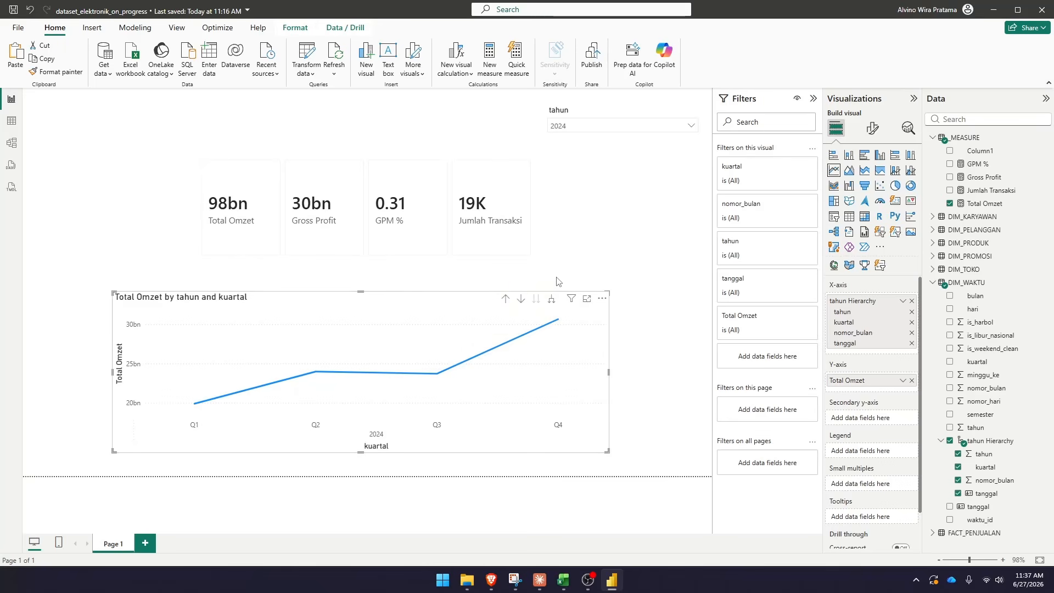
click(552, 300)
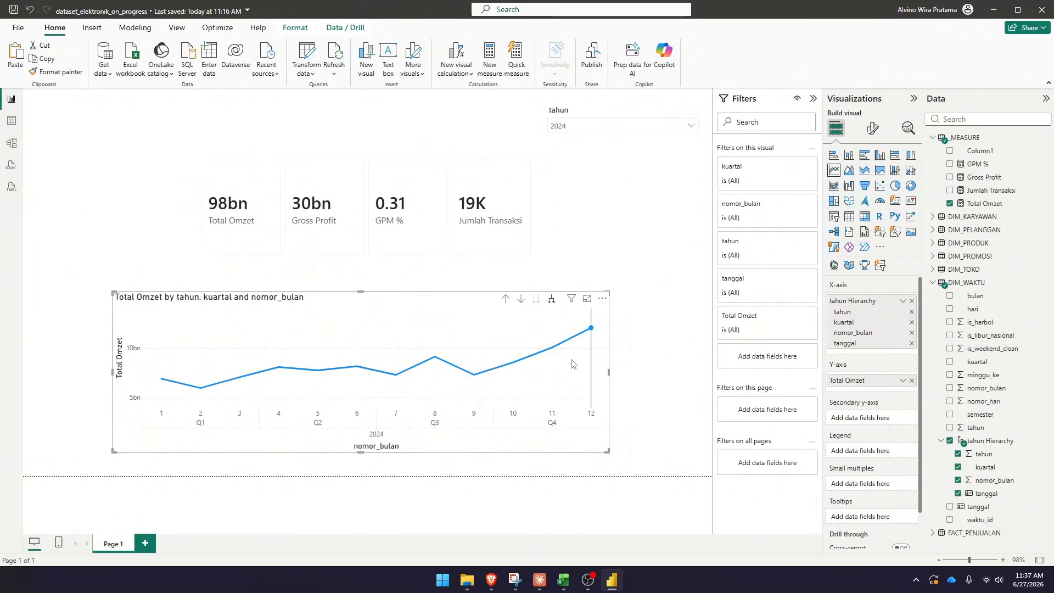
Set the tahun slicer to 2025 and expand the line chart down to the tanggal level
click(571, 126)
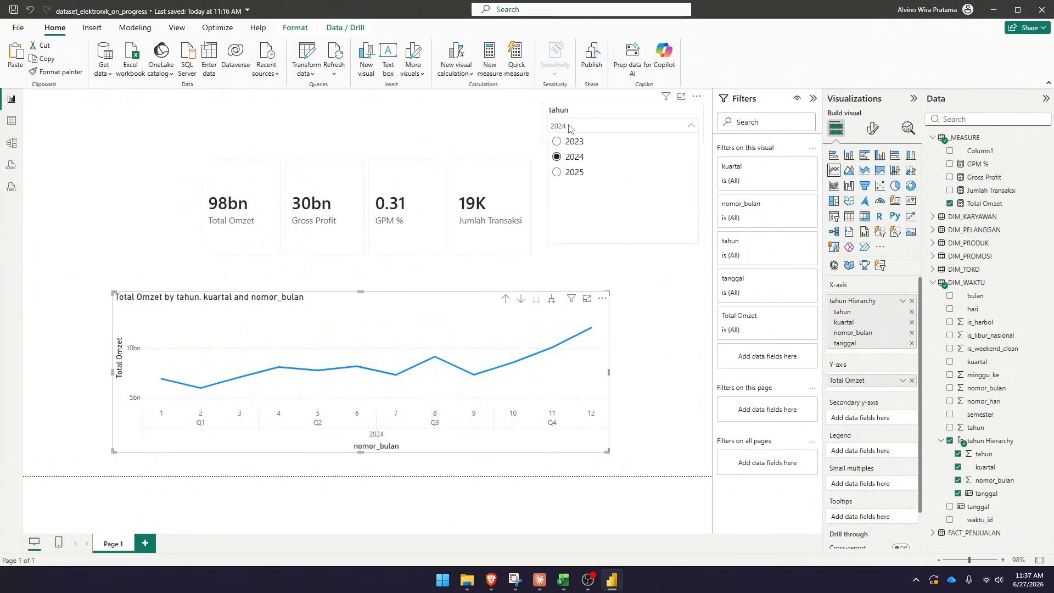
click(574, 173)
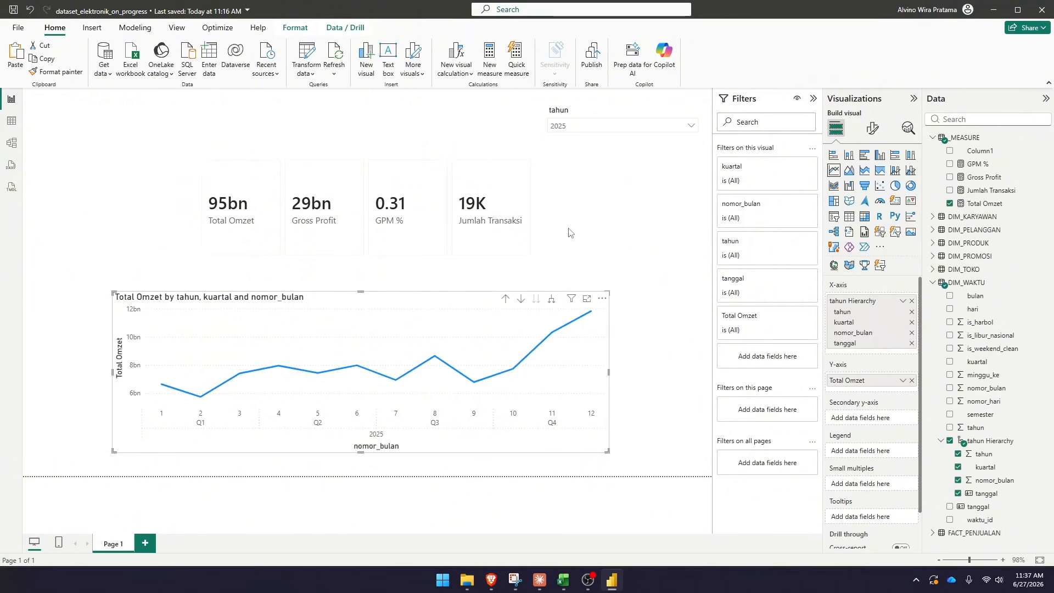
click(551, 300)
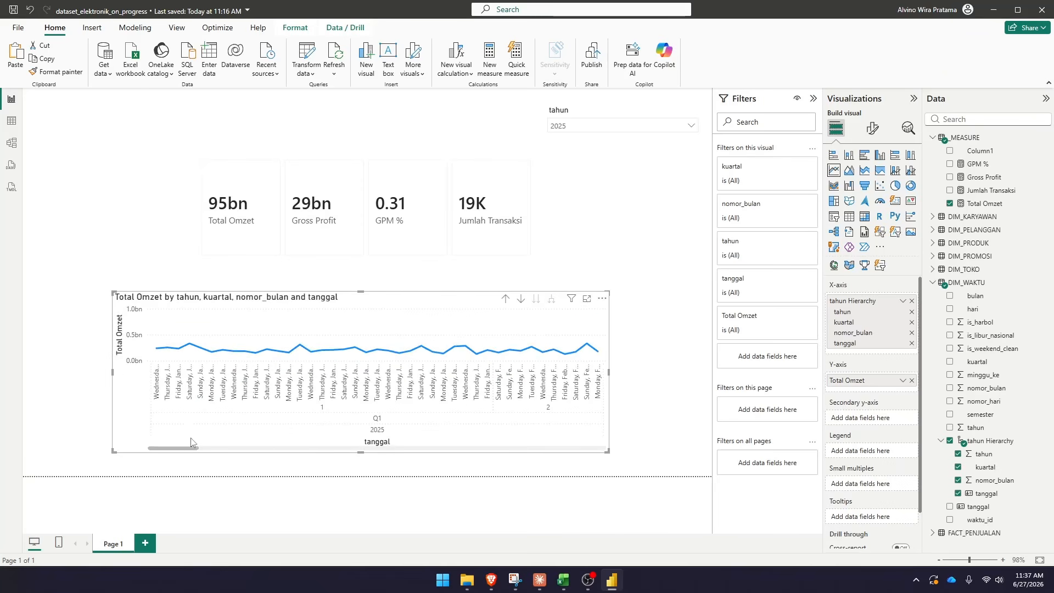
Try drill-down mode and level changes on the line chart, and scroll along its daily tanggal axis
click(521, 299)
click(506, 299)
click(552, 299)
mouse_move(189, 449)
mouse_down()
mouse_move(606, 448)
mouse_move(167, 449)
mouse_up()
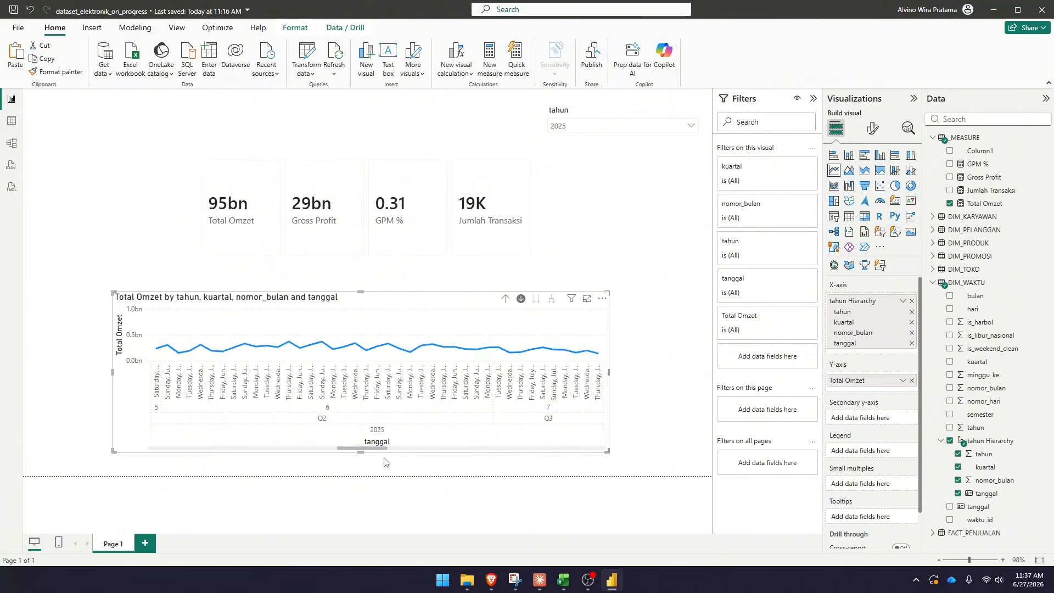
Drill the line chart up to nomor_bulan, expand it back to tanggal with drill-down mode on, and deselect it
click(505, 298)
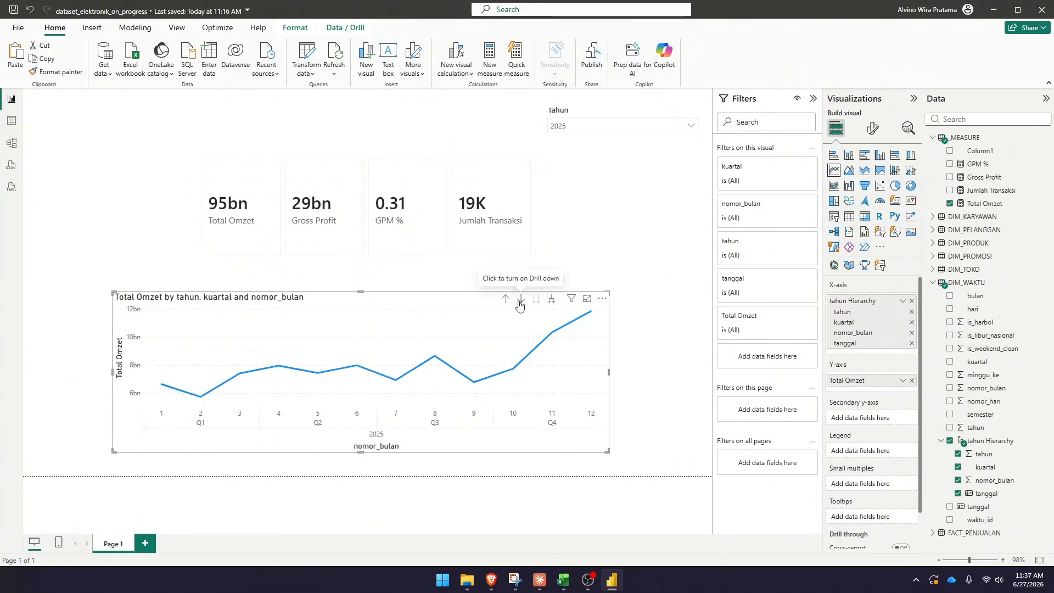
click(505, 299)
click(549, 301)
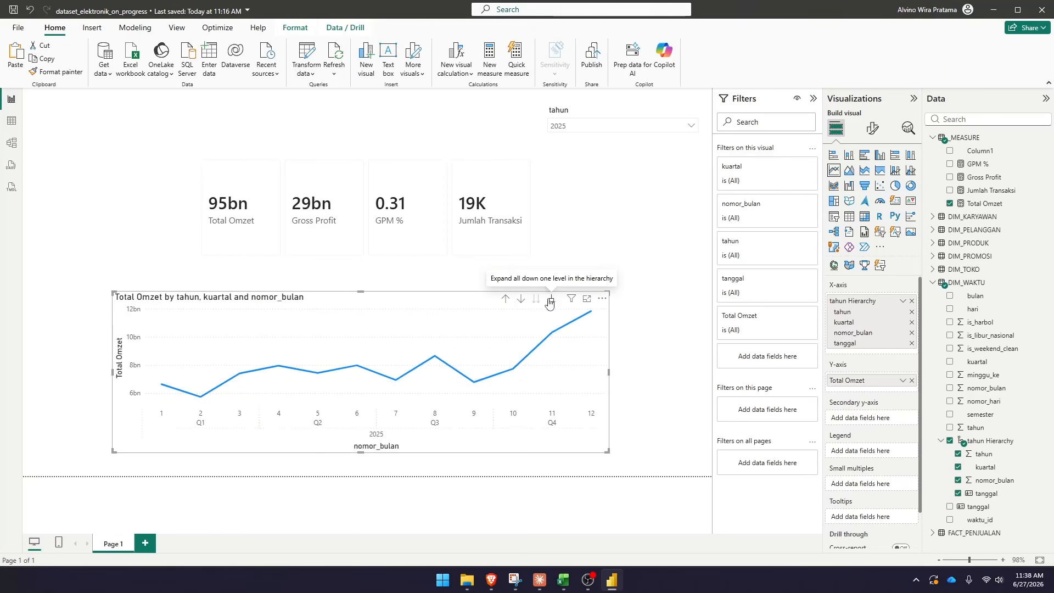
click(549, 302)
click(521, 298)
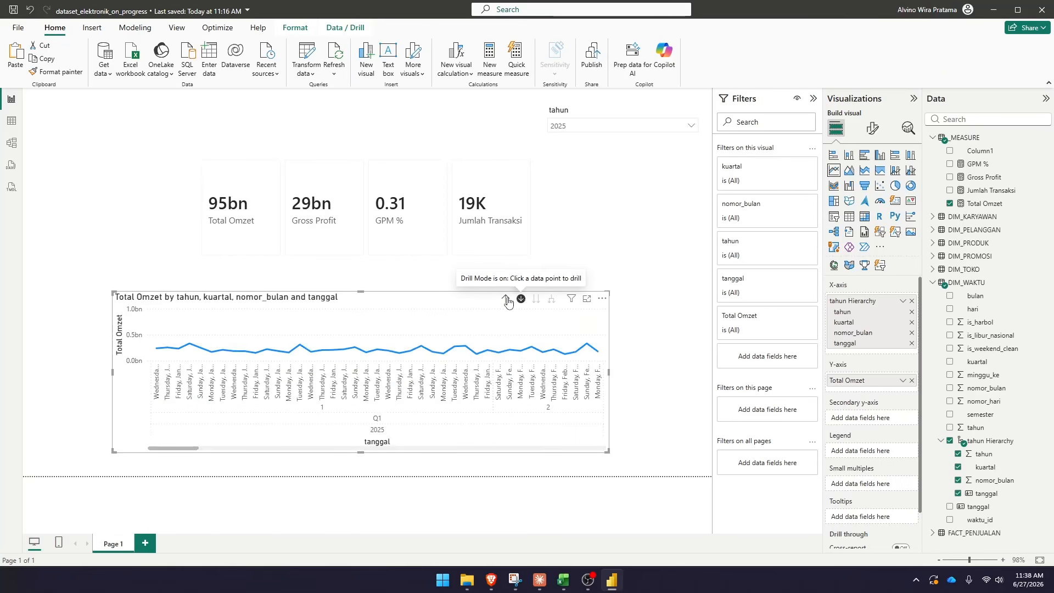
click(505, 299)
click(551, 301)
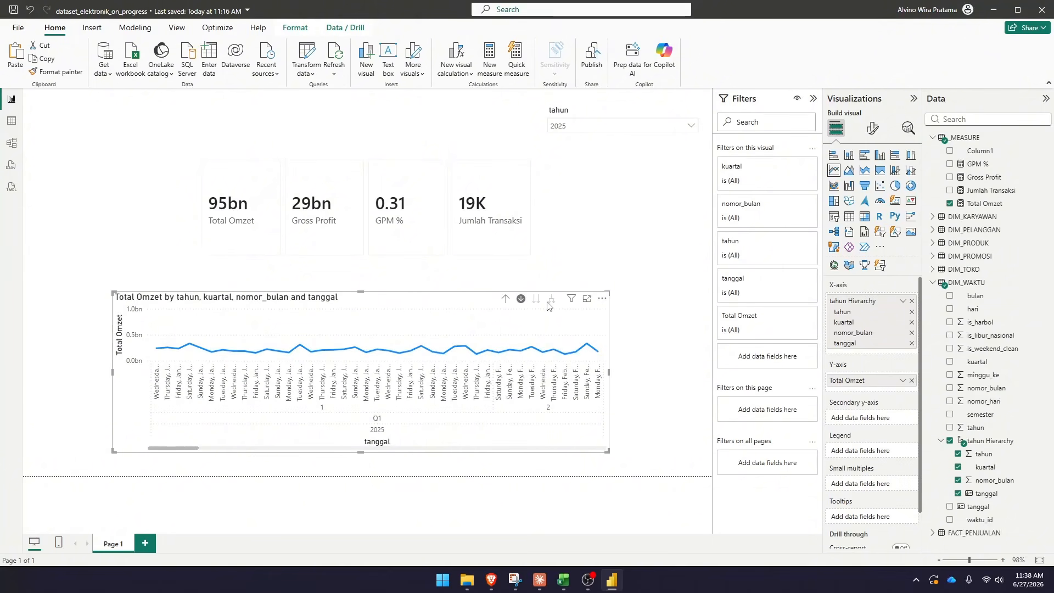
click(639, 205)
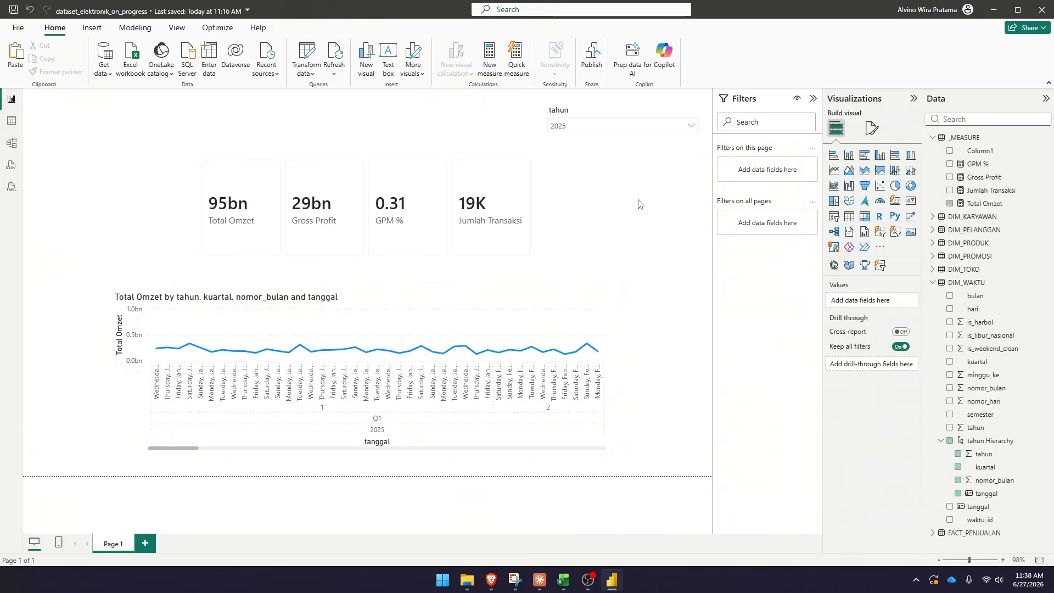
Create a measure in _MEASURE: Omzet LY = CALCULATE([Total Omzet], SAMEPERIODLASTYEAR(DIM_WAKTU[tanggal]))
click(970, 137)
click(222, 57)
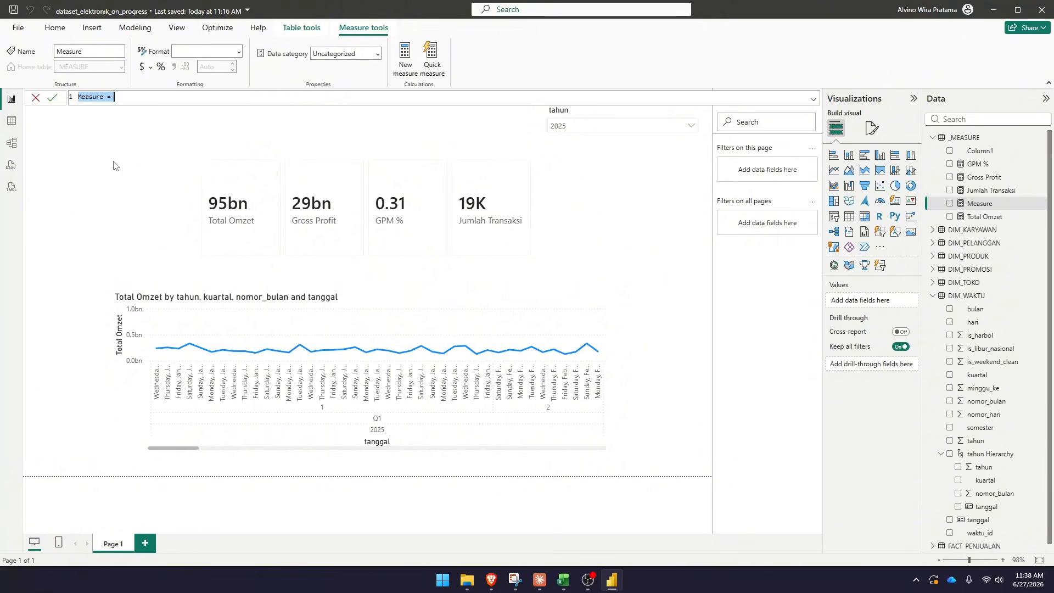
click(135, 98)
key(ctrl+a)
text(Omzet LY = CALCULATE()
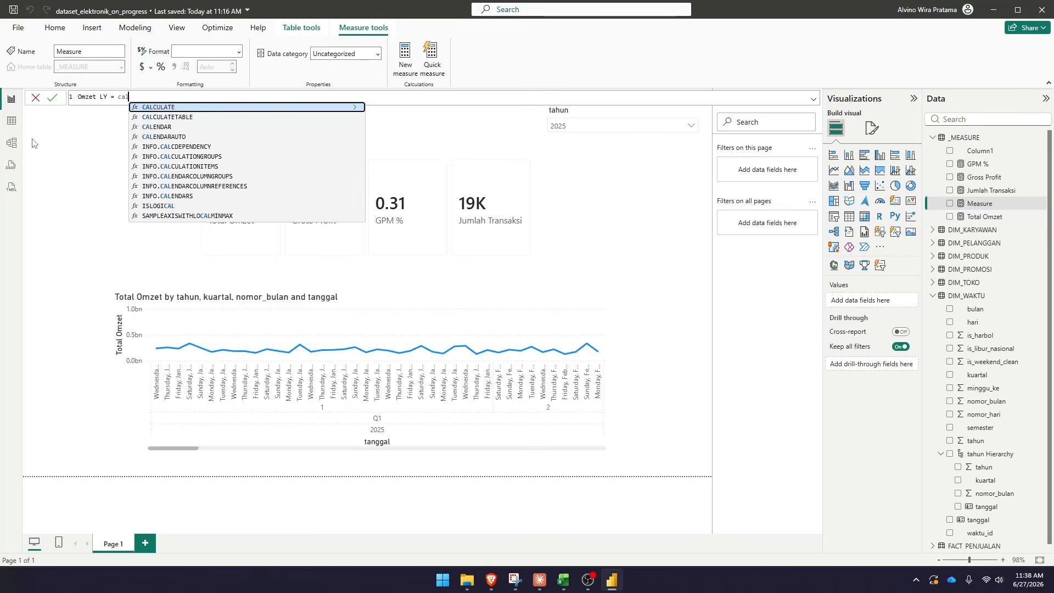
text([Total Omzet])
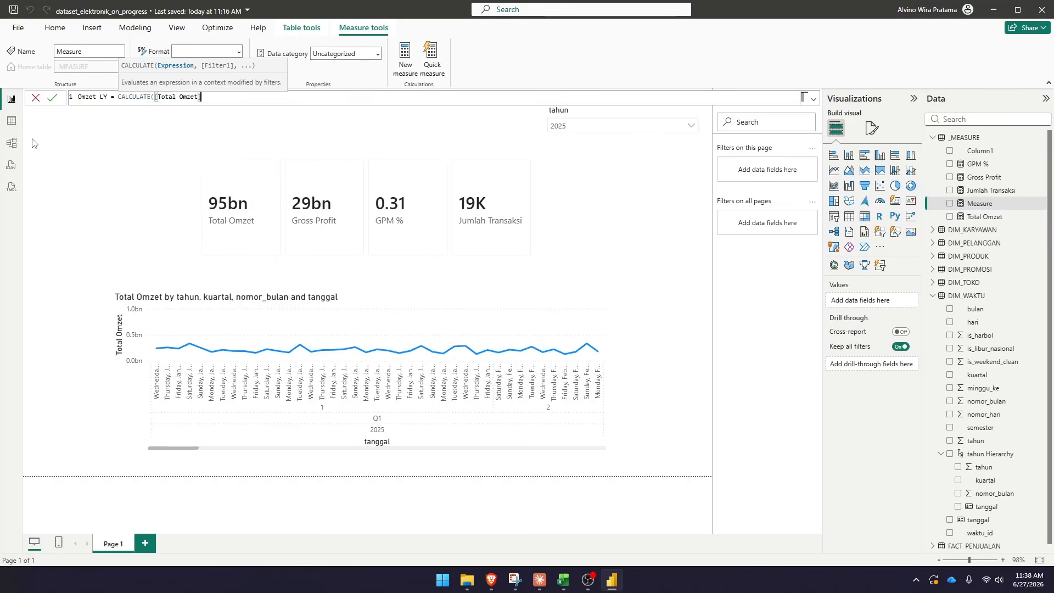
text(,)
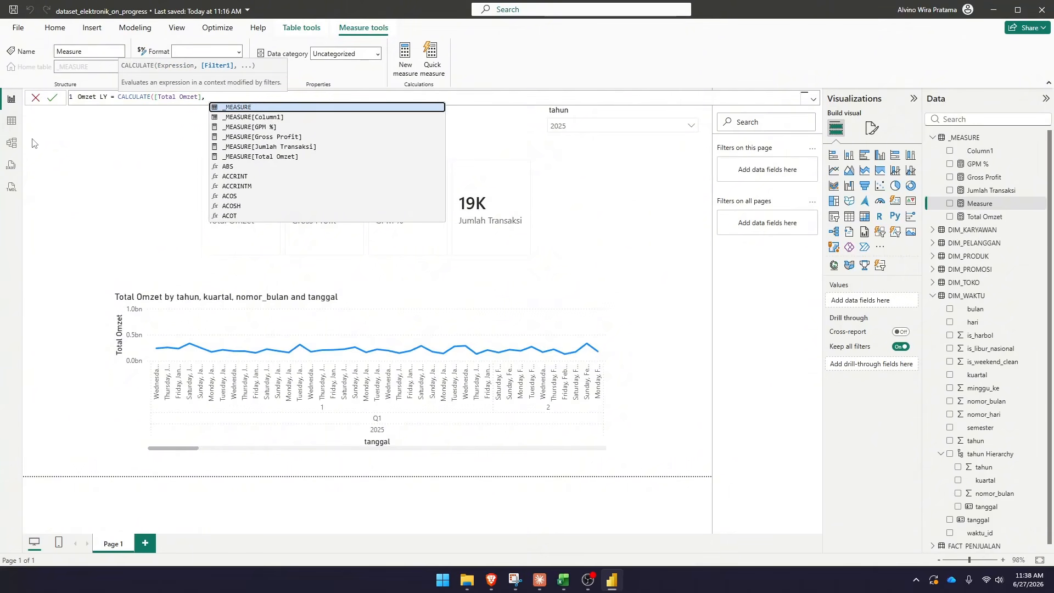
text( same)
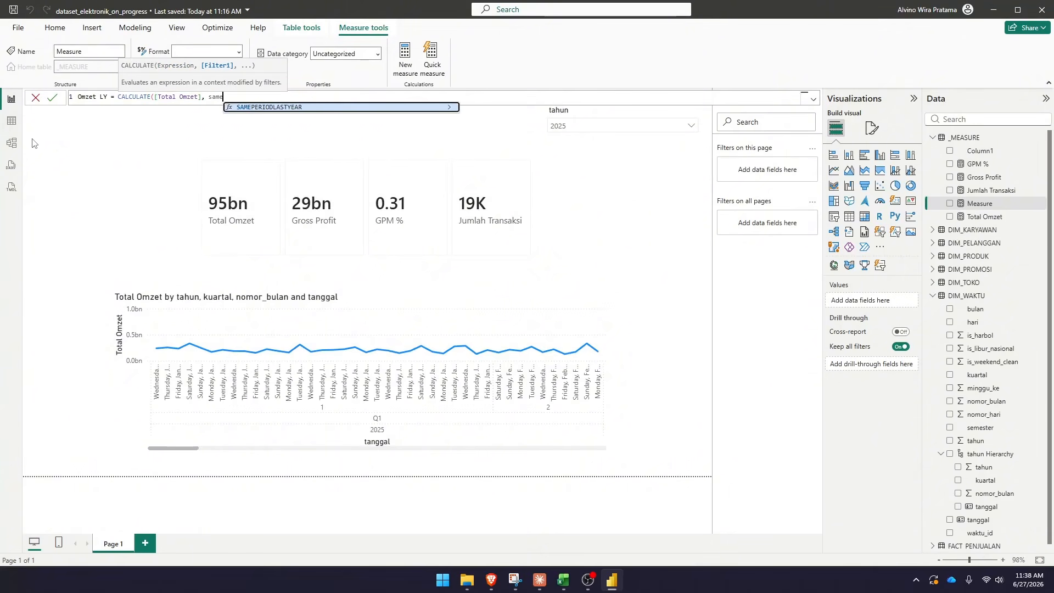
key(Tab)
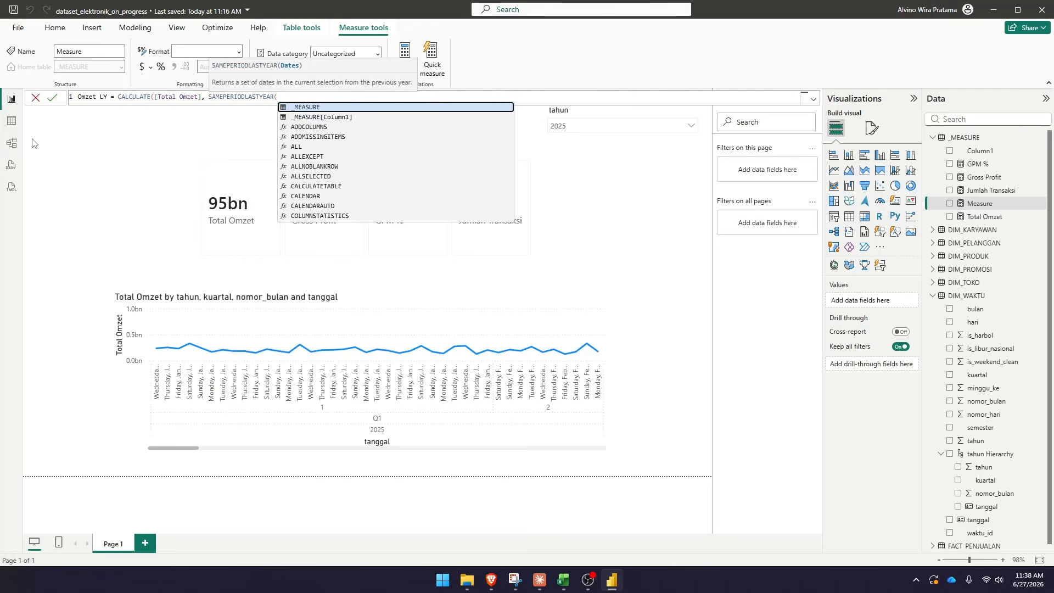
text(dim_wak)
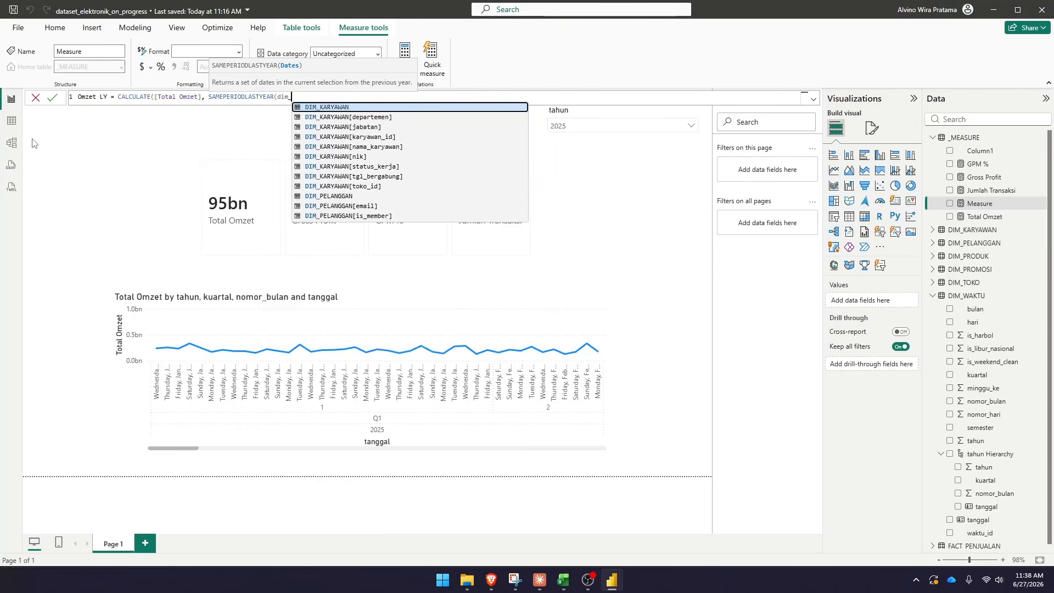
key(Down)
key(Down)
key(Down)
key(Down)
key(Down)
key(Down)
key(Down)
key(Down)
key(Down)
key(Down)
key(Down)
key(Down)
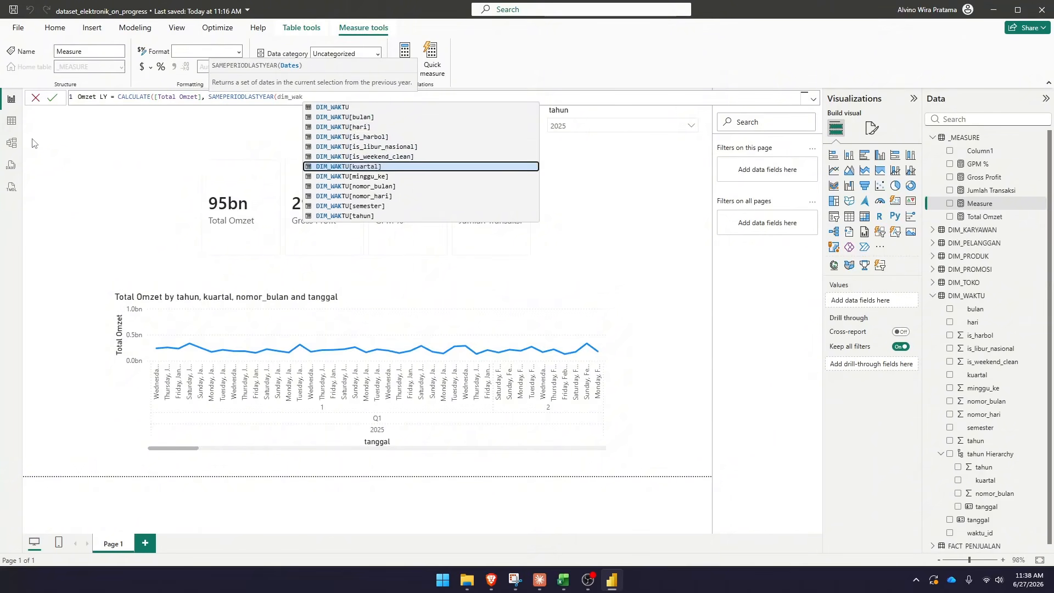
key(Tab)
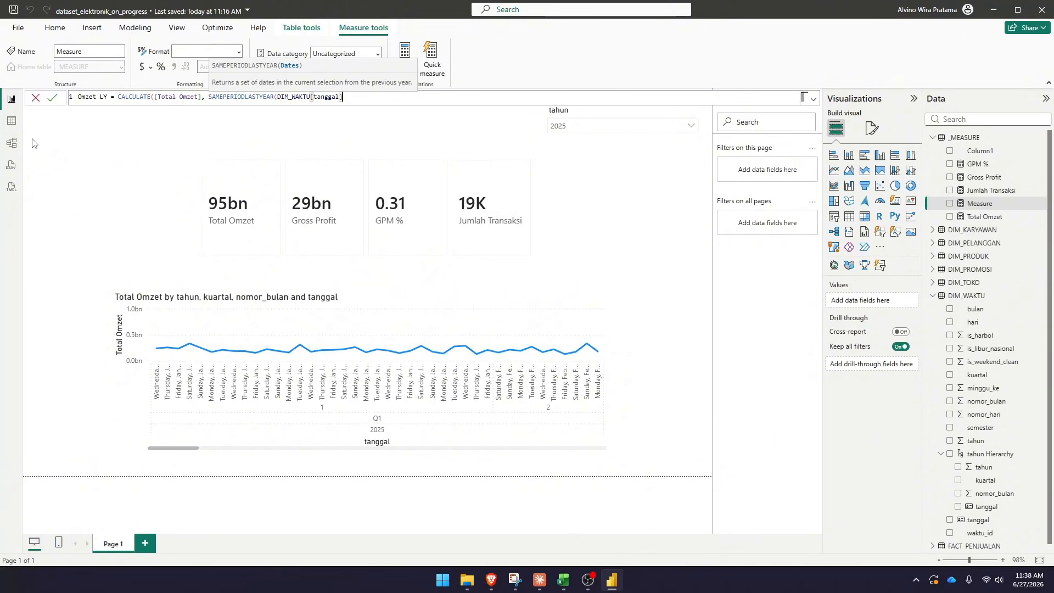
text()))
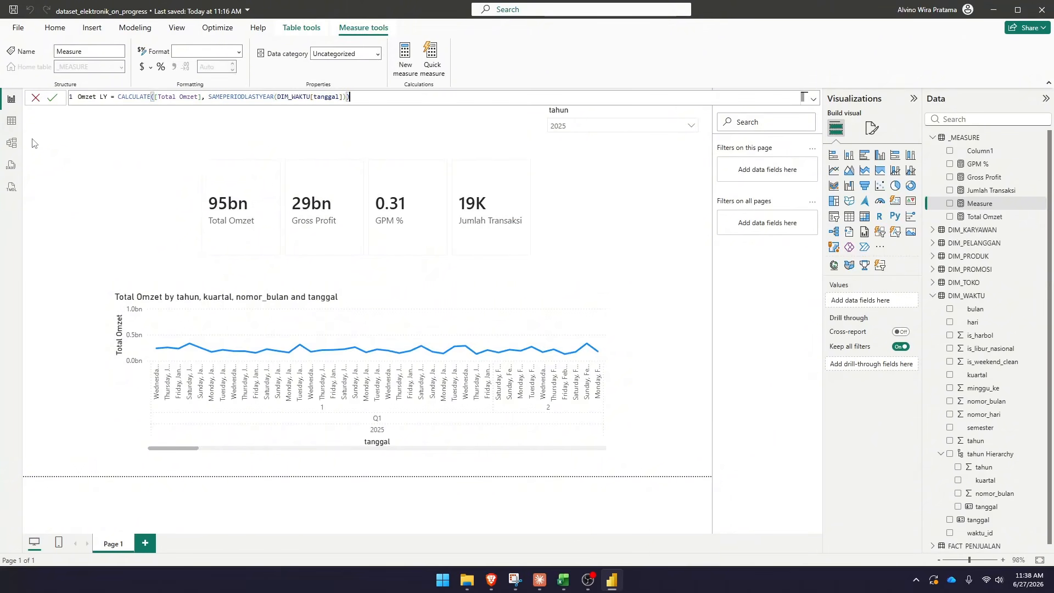
key(Return)
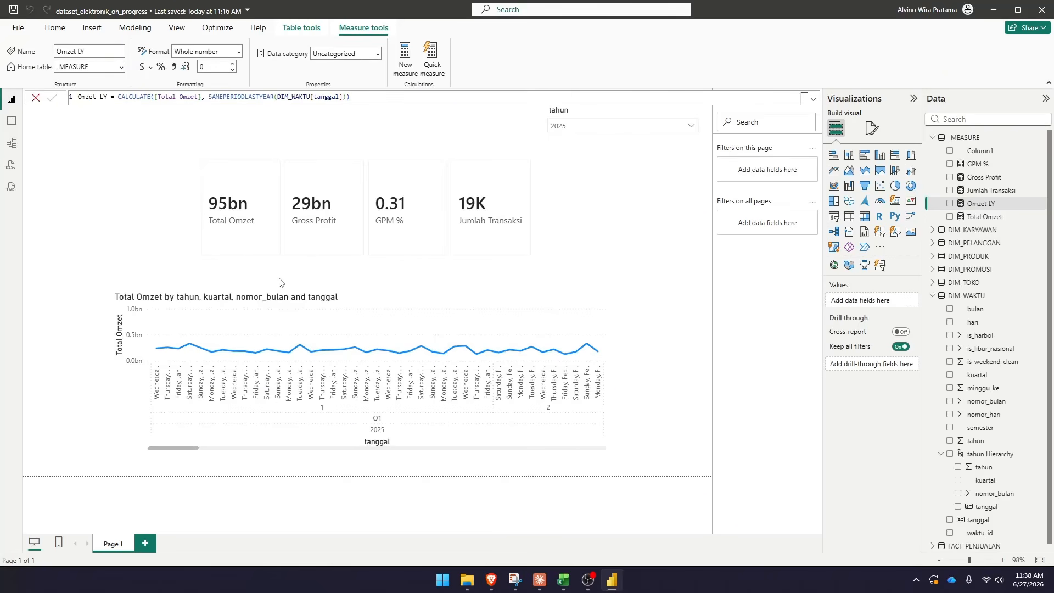
Add the Omzet LY measure to the line chart's Y-axis alongside Total Omzet
click(410, 297)
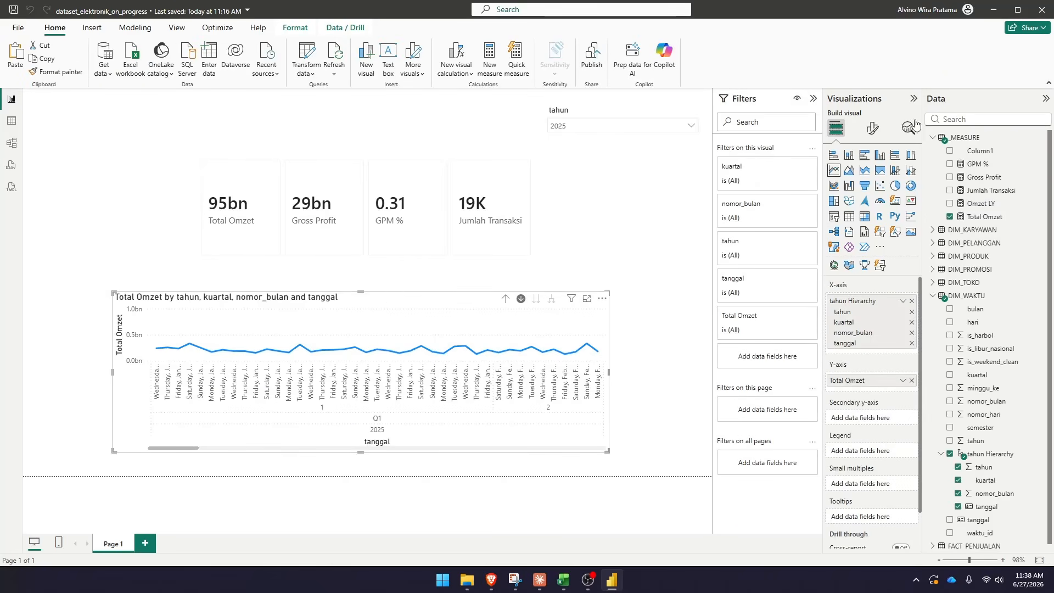
click(950, 204)
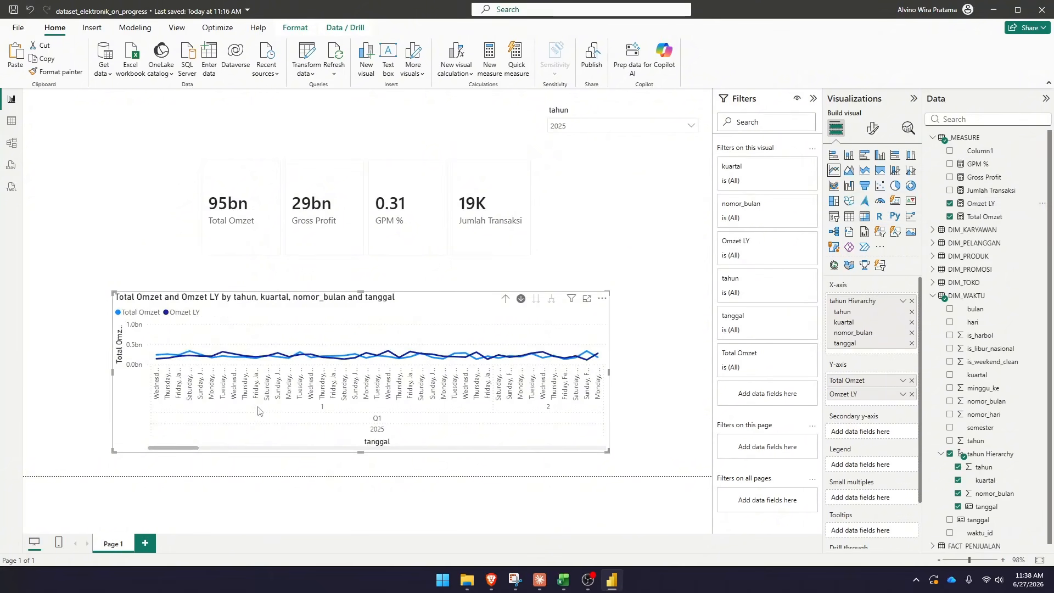
mouse_move(187, 448)
mouse_down()
mouse_move(584, 452)
mouse_move(173, 464)
mouse_up()
Turn off drill-down mode on the line chart and drill it up to the tahun level
click(521, 299)
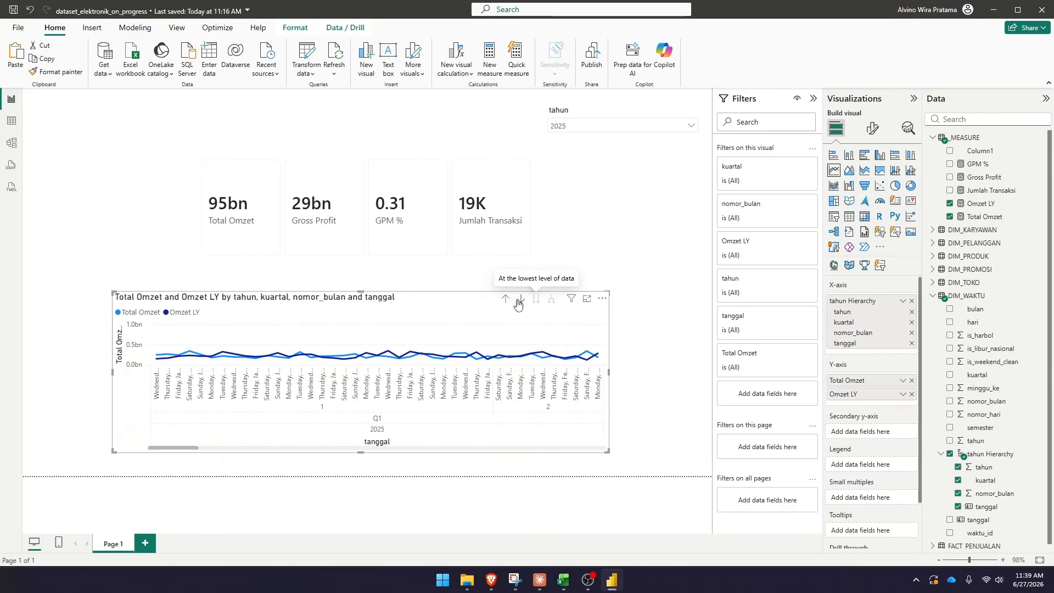
click(505, 299)
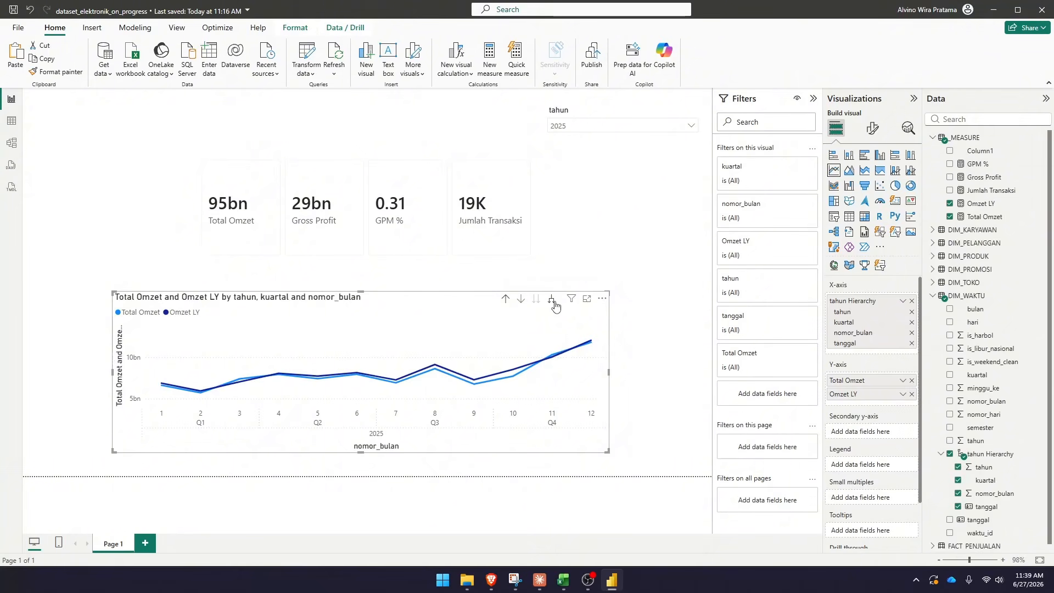
click(553, 301)
click(506, 299)
click(505, 300)
click(505, 300)
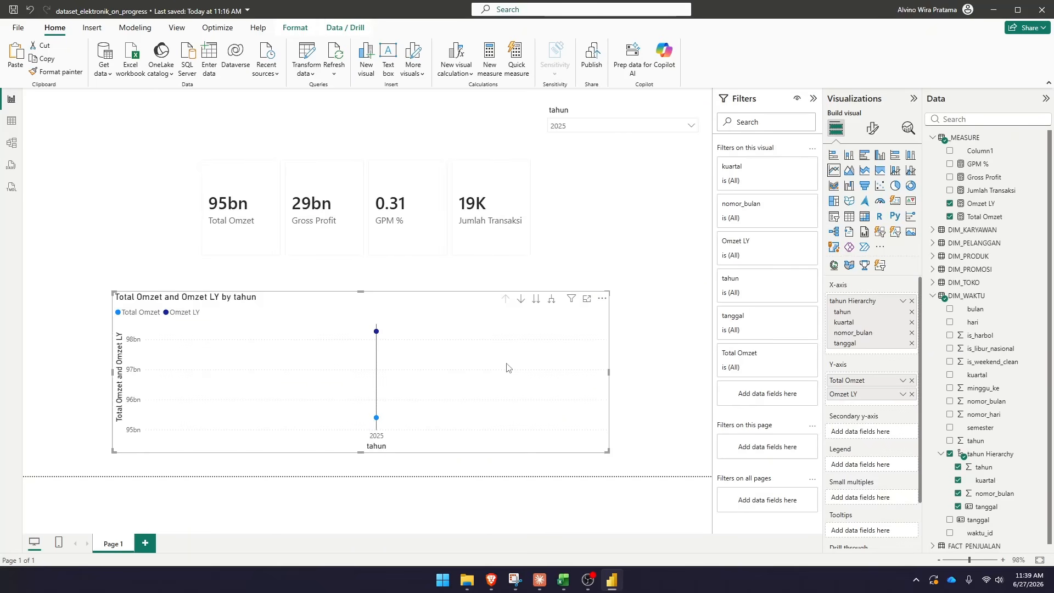
mouse_move(507, 368)
Turn on drill-down mode and go to the next hierarchy level of the line chart until its axis shows only tanggal
click(521, 299)
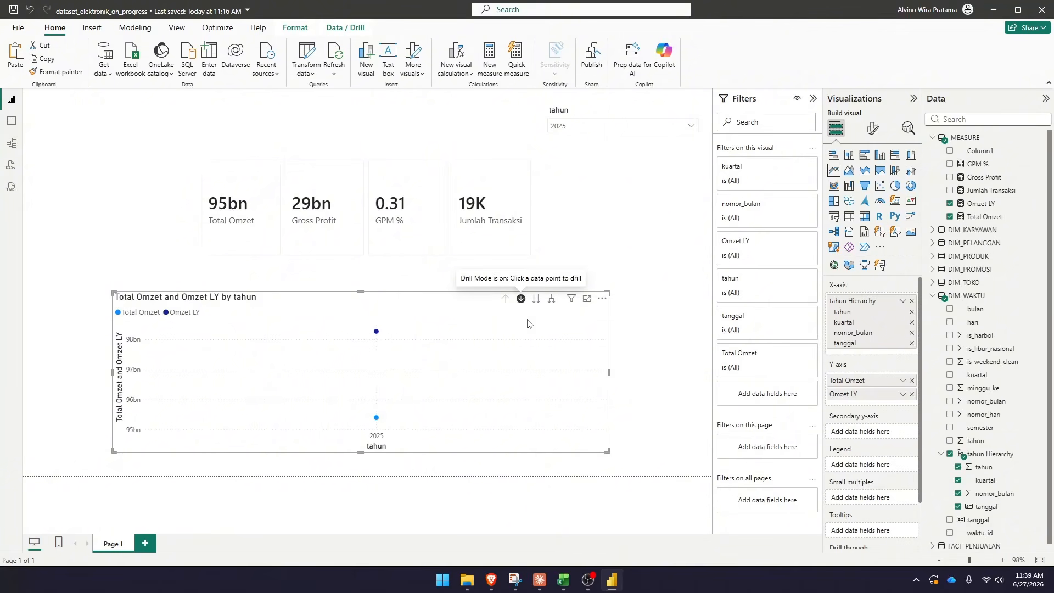
click(535, 300)
click(536, 300)
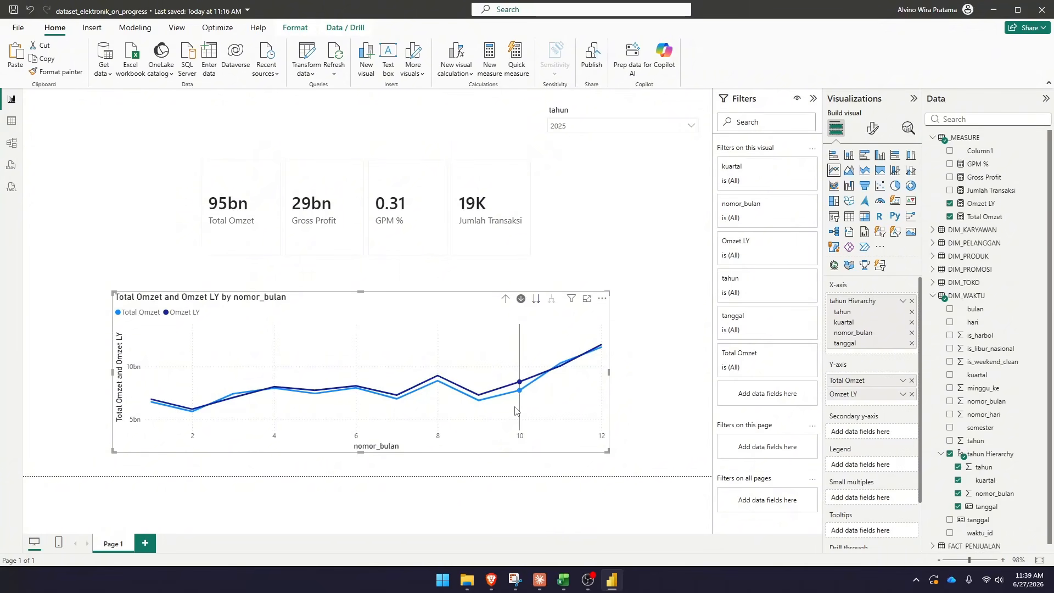
mouse_move(522, 398)
click(537, 299)
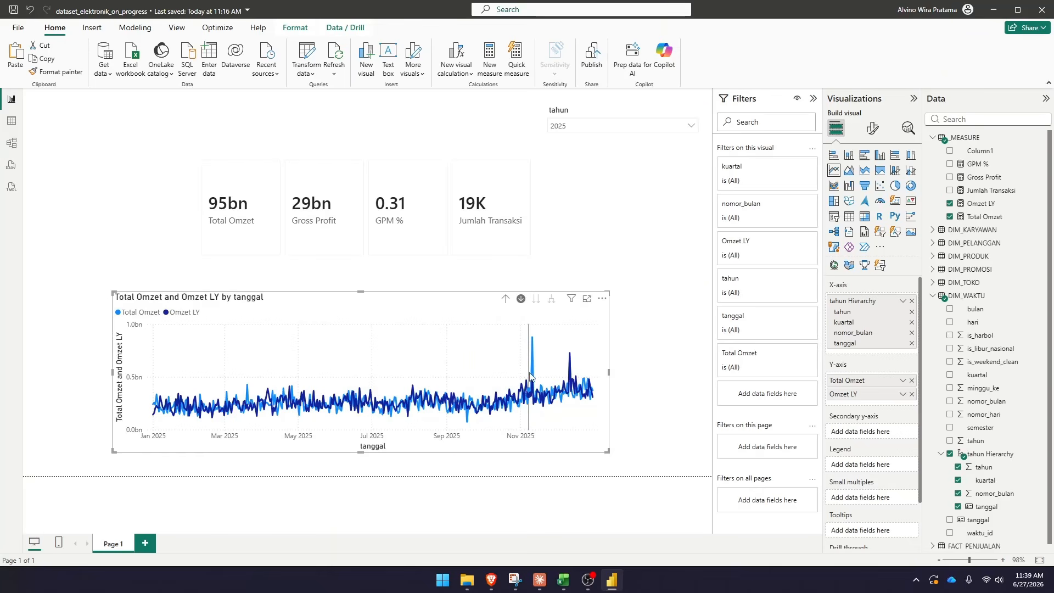
mouse_move(532, 376)
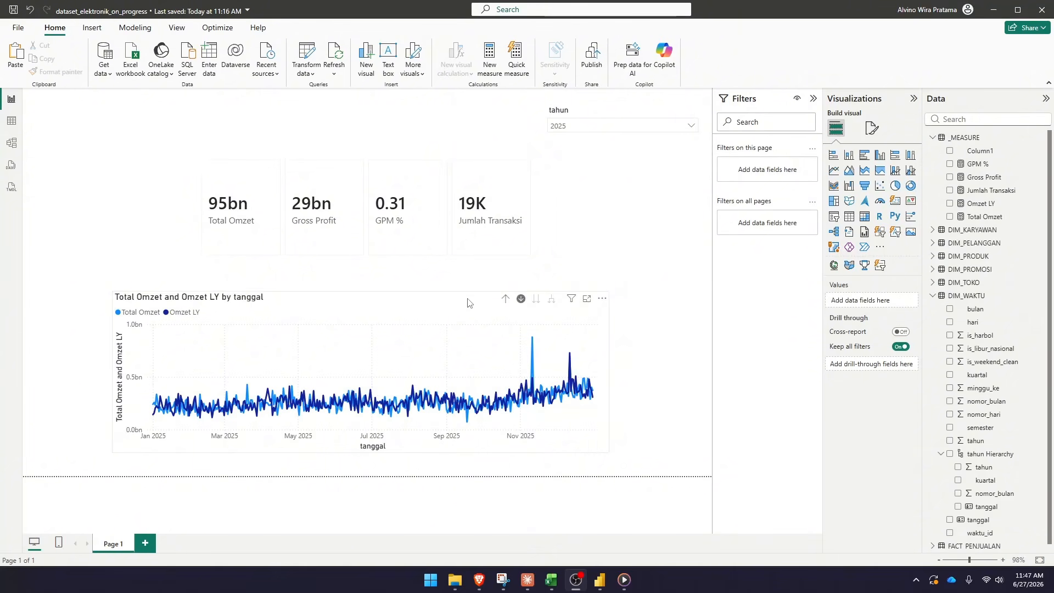
Move the line chart to the page's left edge, narrow it to about two thirds of its width, and deselect it
drag(468, 302, 390, 312)
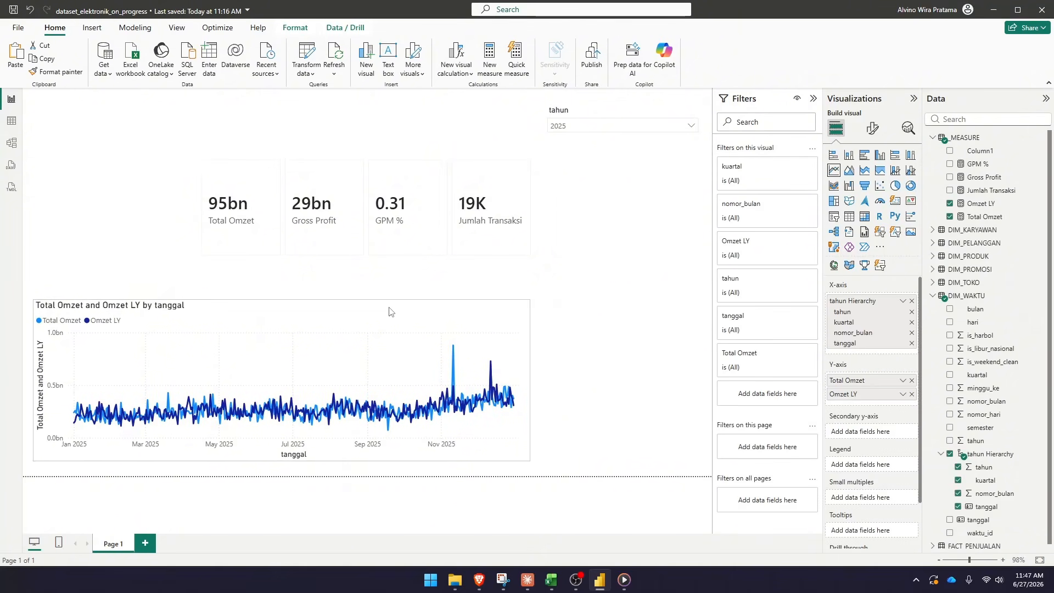
drag(531, 379, 365, 377)
click(454, 360)
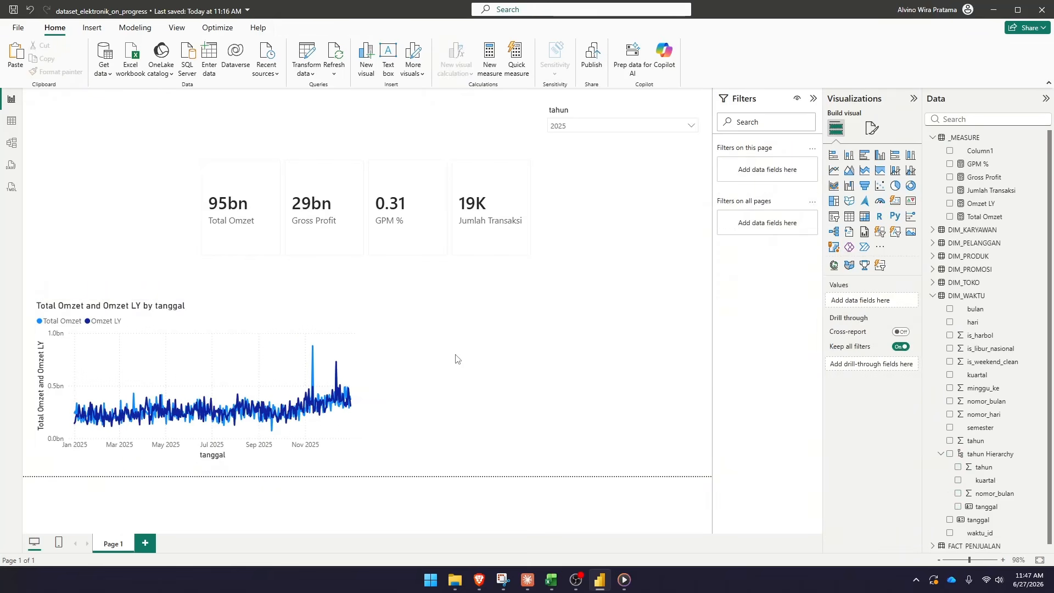
Insert a stacked column chart beside the line chart, with subkategori on the X-axis and Total Omzet on the Y-axis
click(849, 159)
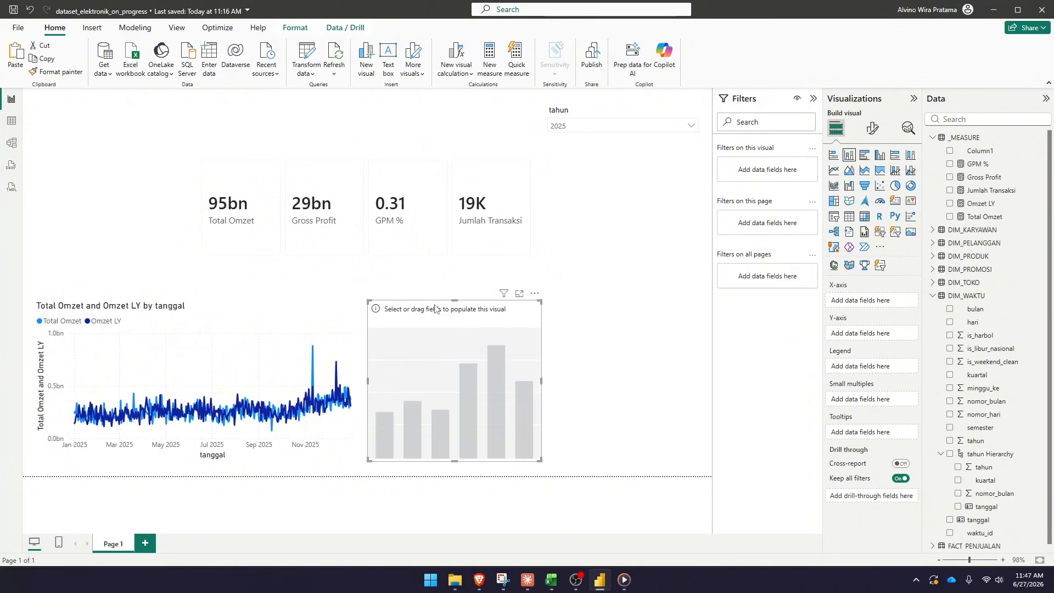
drag(435, 309, 491, 301)
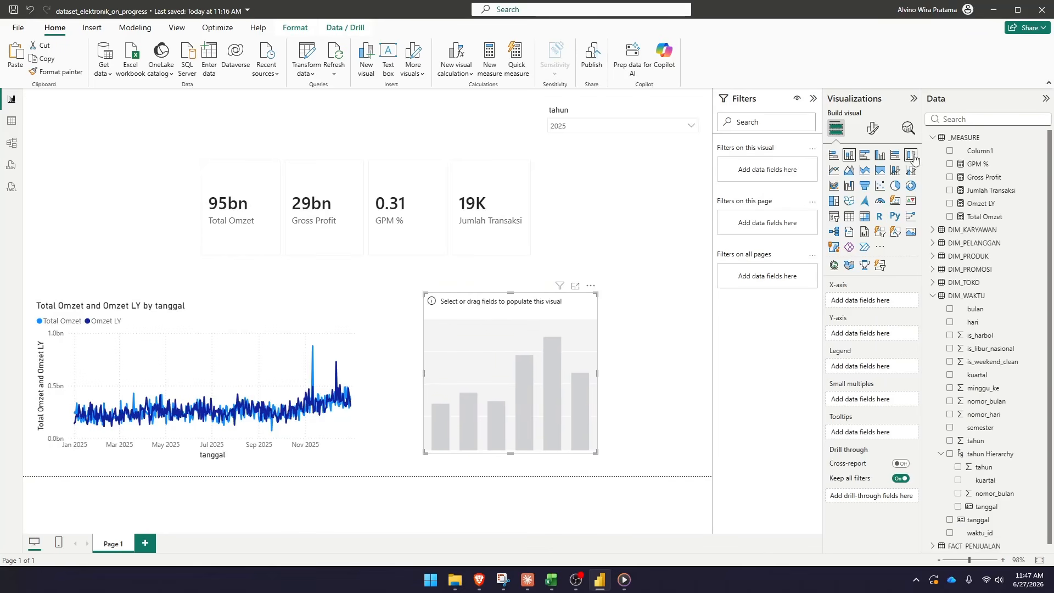
click(960, 120)
text(subk)
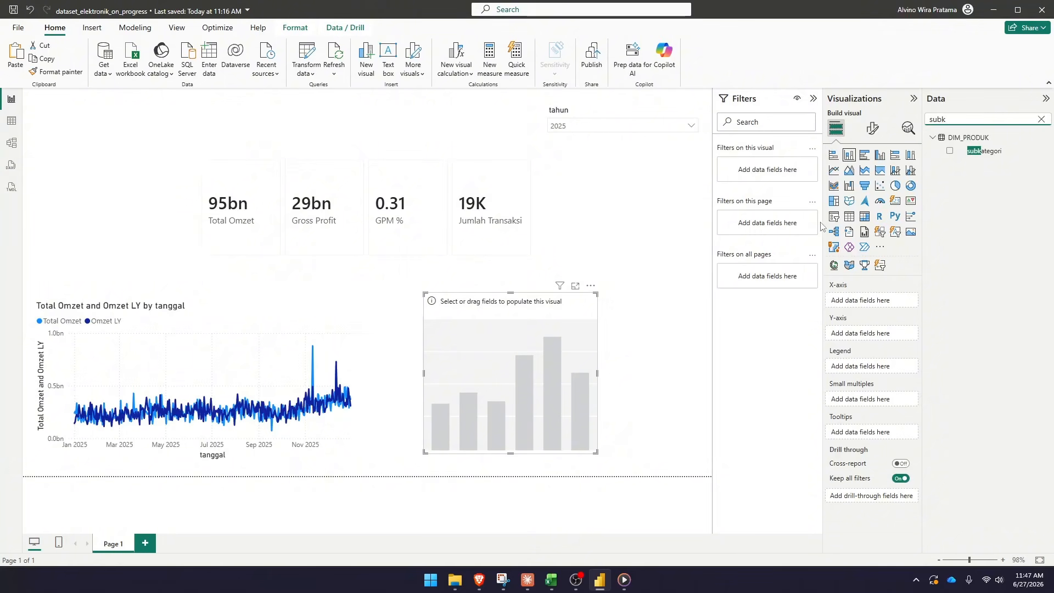
click(682, 282)
click(551, 303)
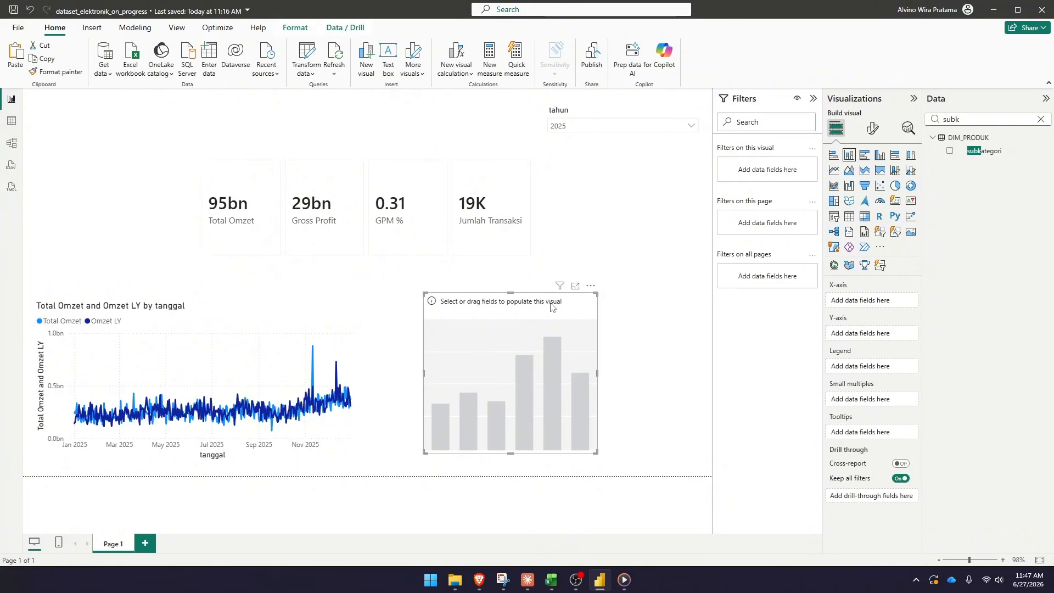
click(950, 151)
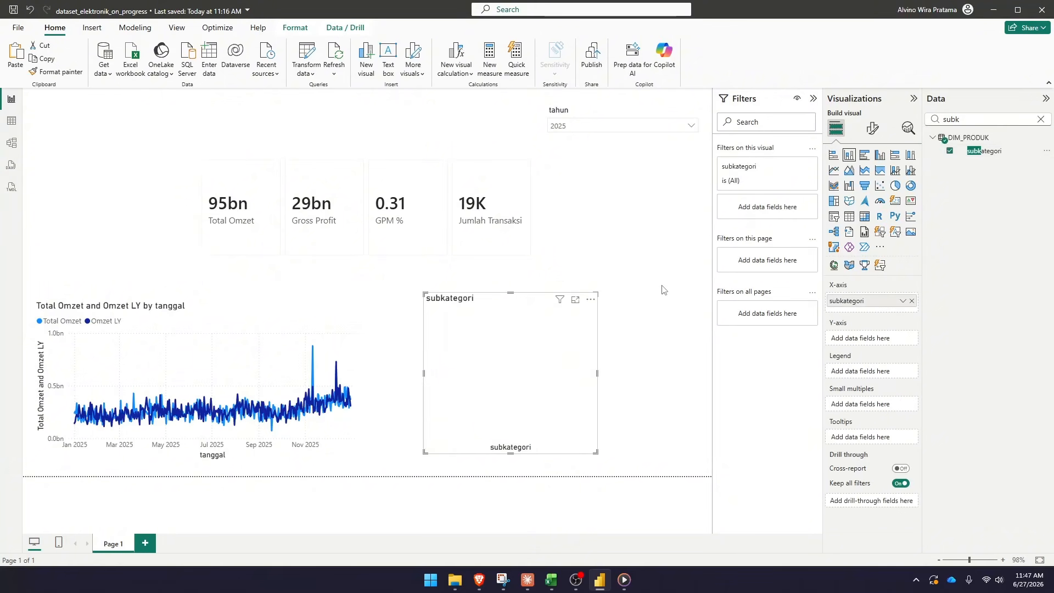
click(1040, 119)
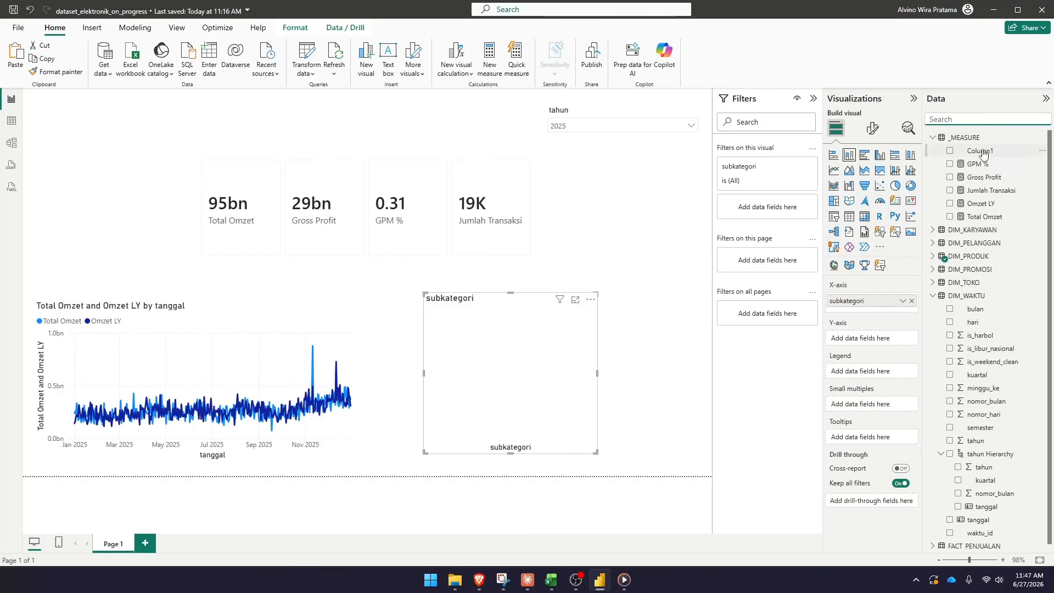
click(950, 217)
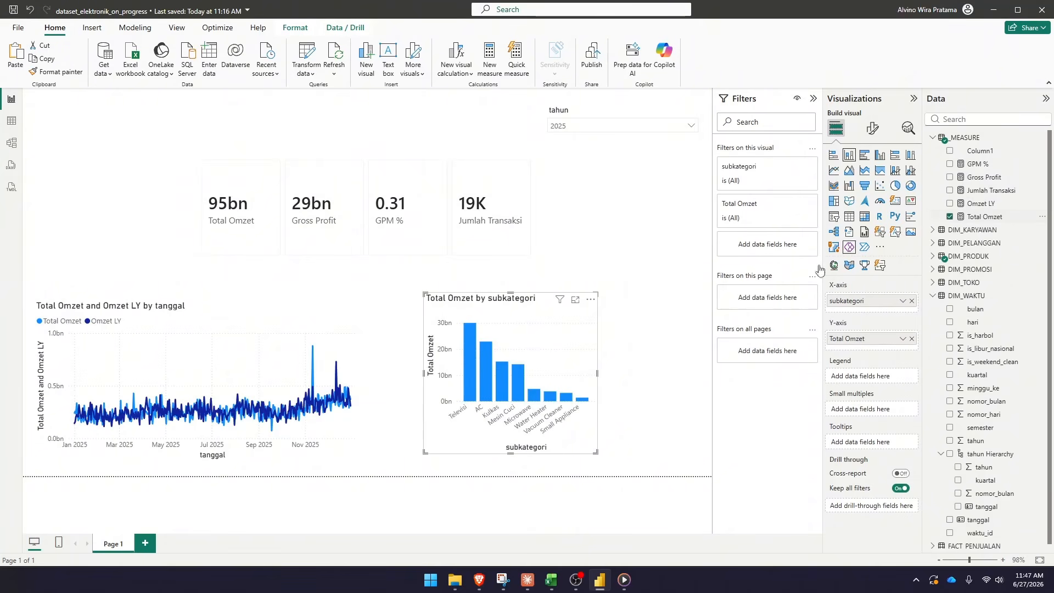
Widen the subkategori column chart toward the page's right edge and shift it slightly left
drag(599, 376, 691, 383)
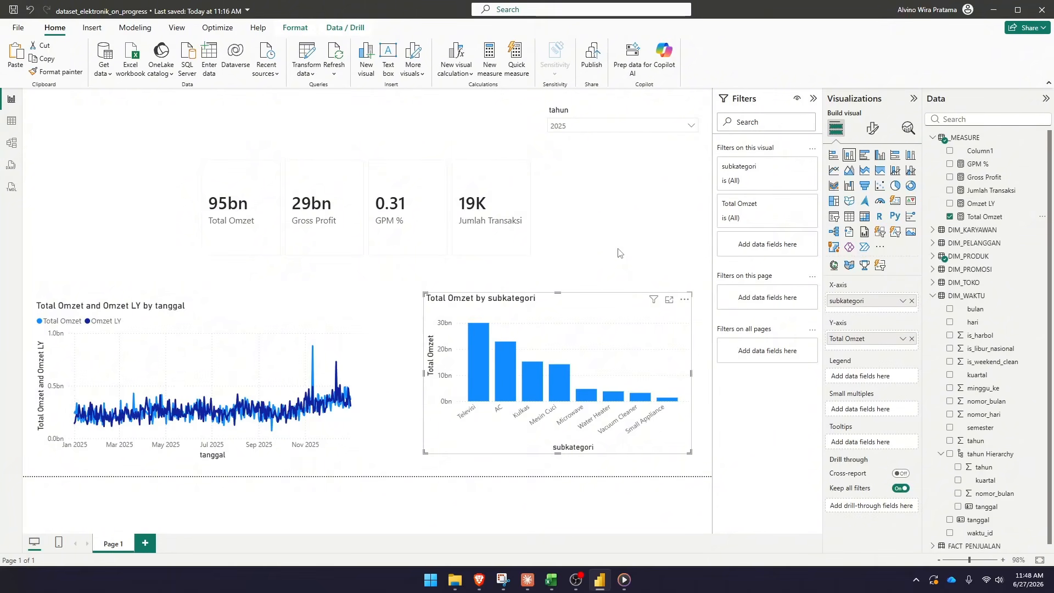
drag(587, 302, 575, 302)
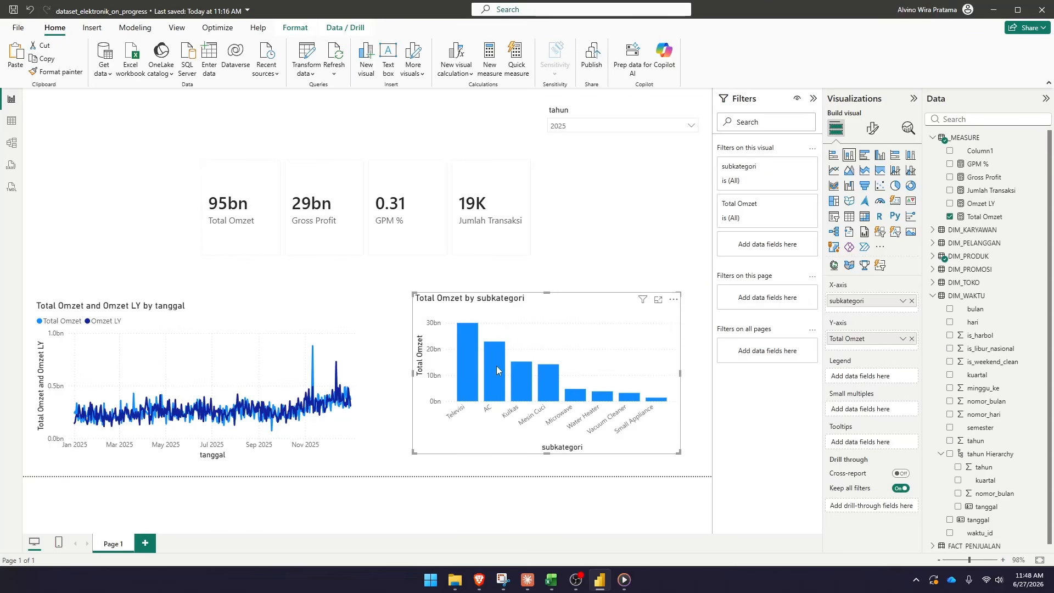
mouse_move(496, 366)
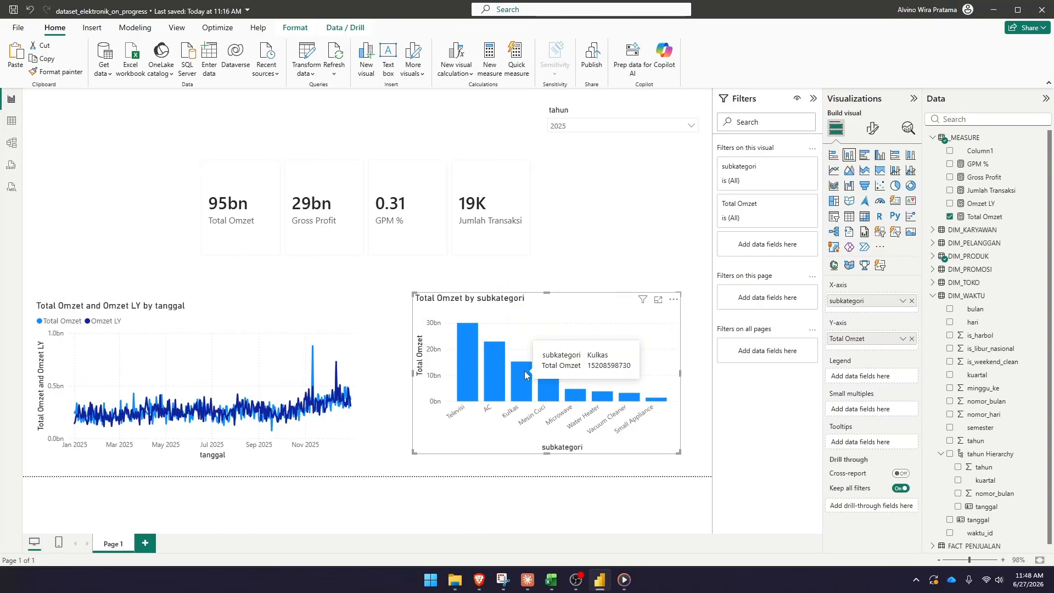
mouse_move(670, 394)
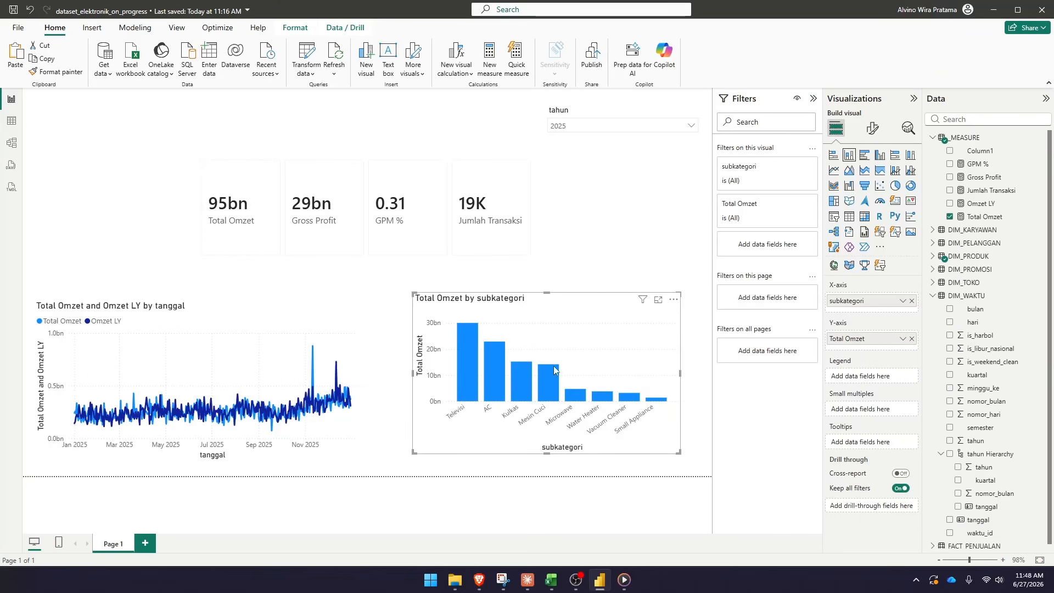
Set the tahun slicer to 2023
click(568, 129)
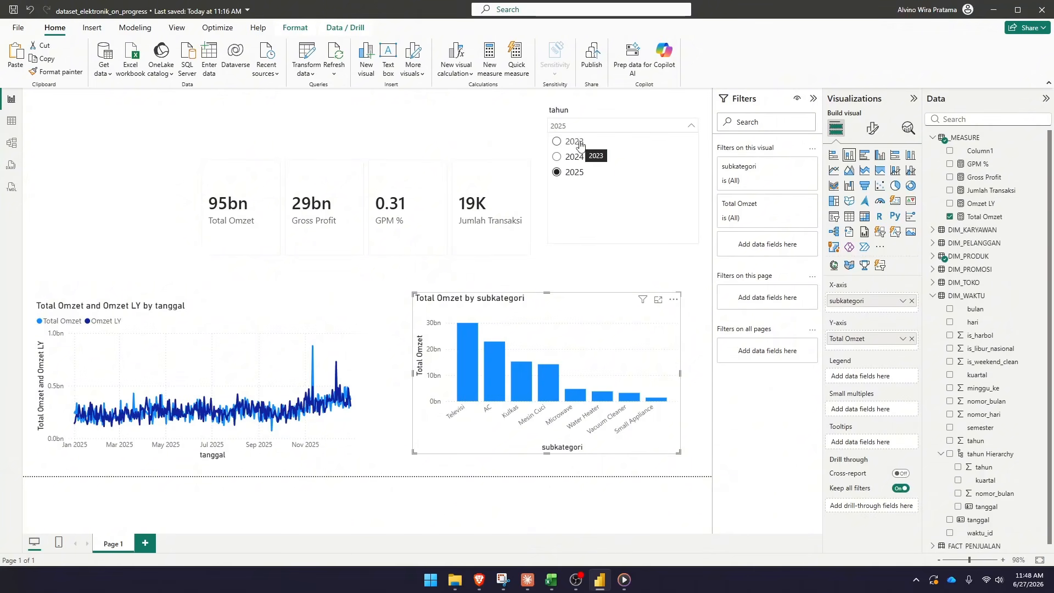
click(577, 142)
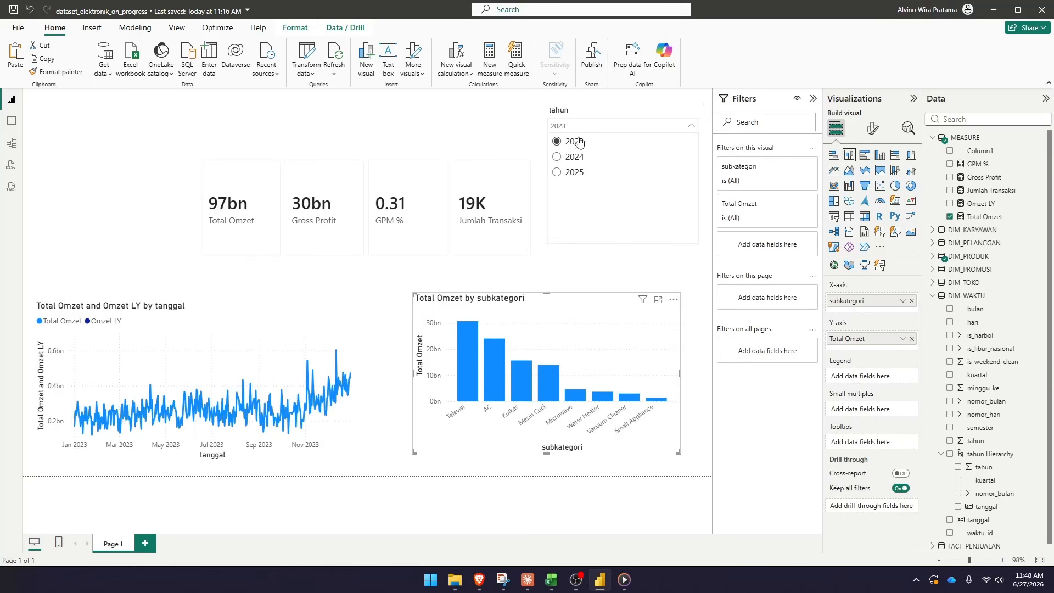
Switch the tahun slicer through 2024, 2025 and 2023 to compare the cards and charts, finishing on 2024
click(575, 156)
click(582, 128)
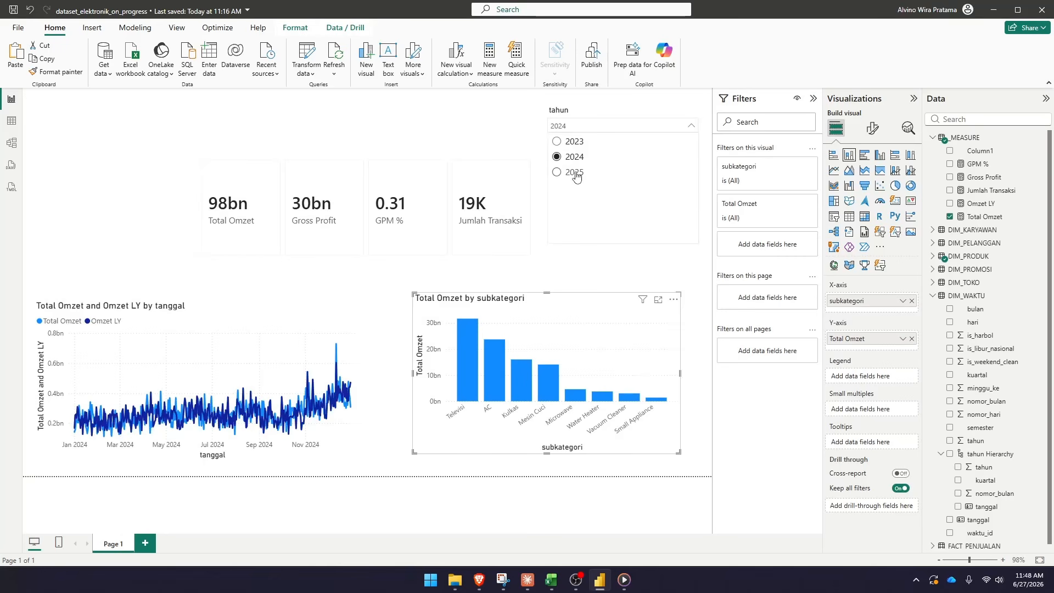
click(575, 173)
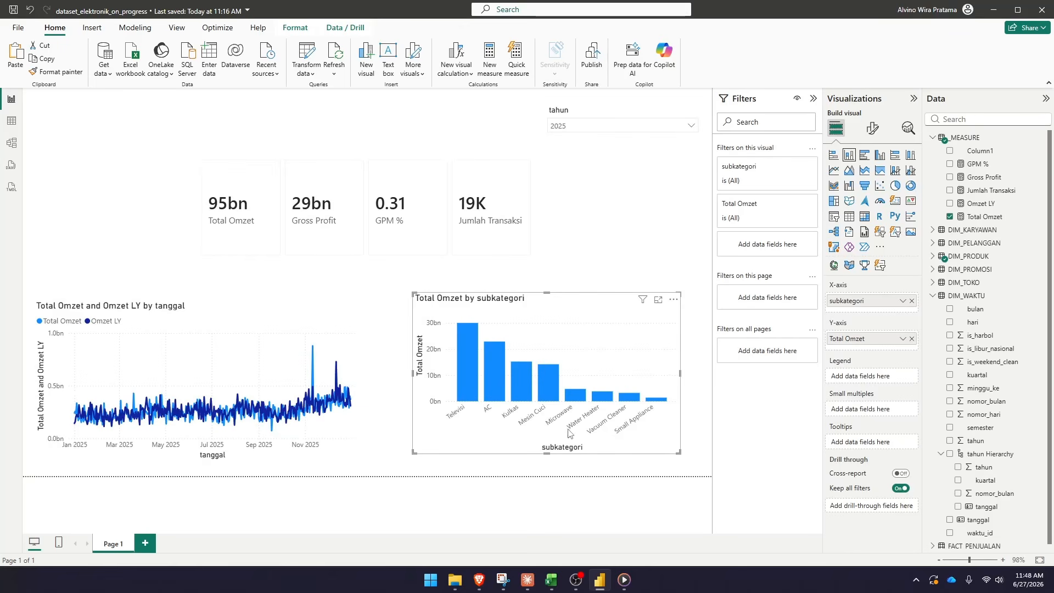
click(583, 127)
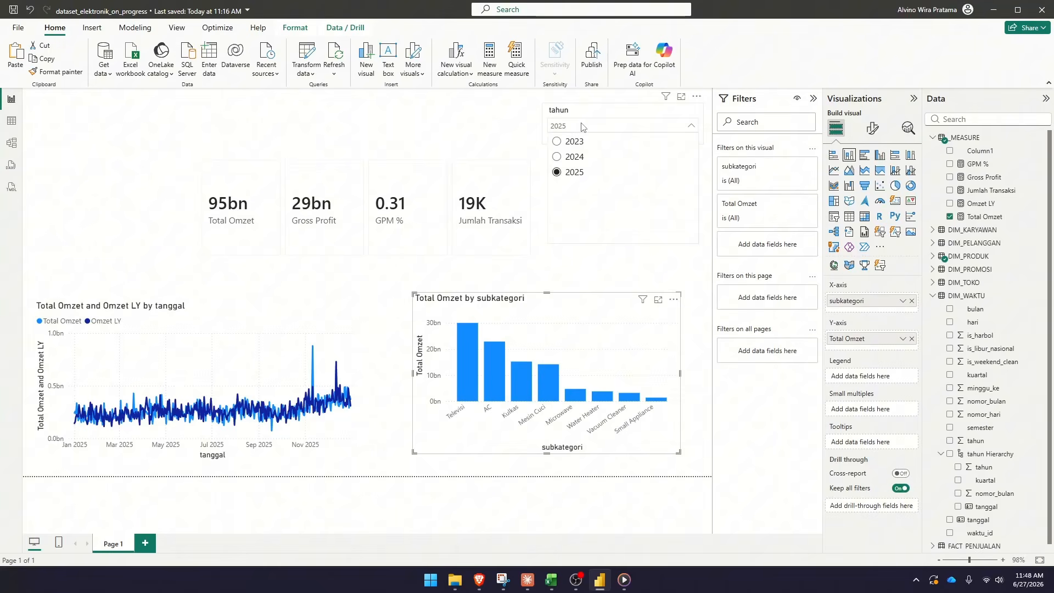
click(574, 158)
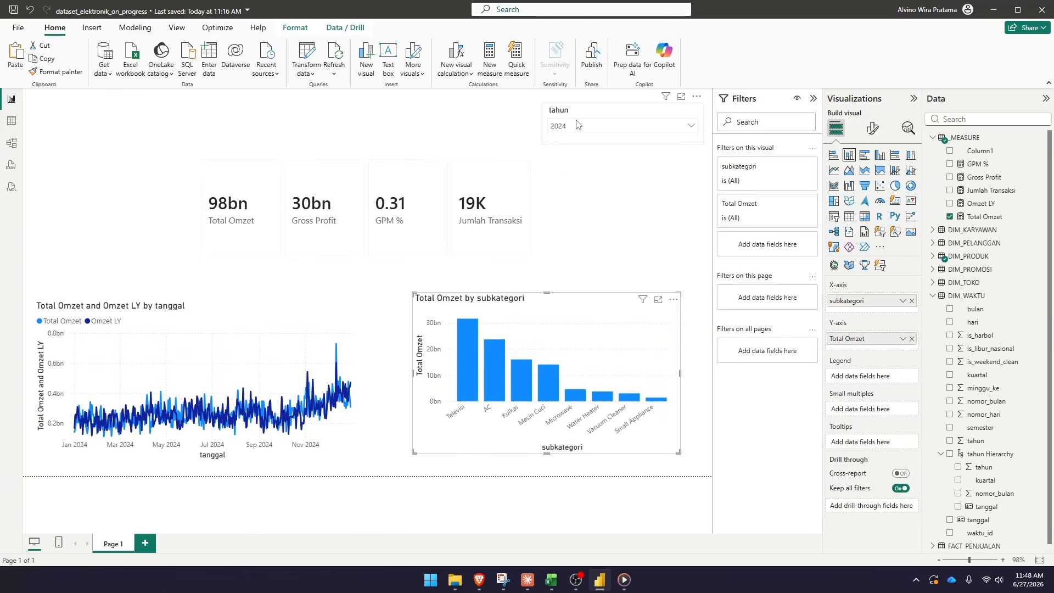
click(577, 126)
click(574, 142)
click(585, 127)
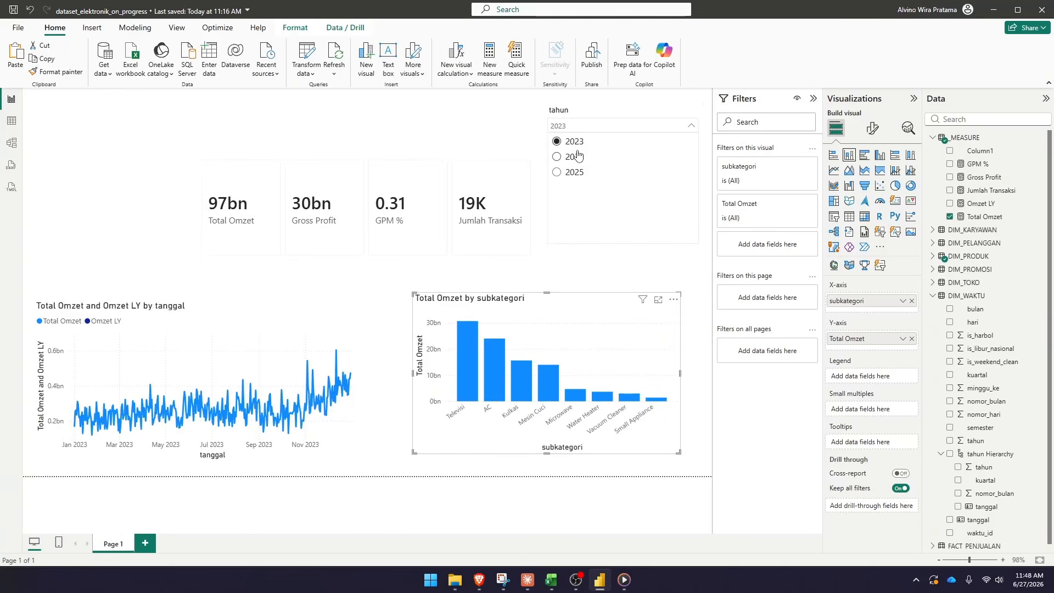
click(574, 156)
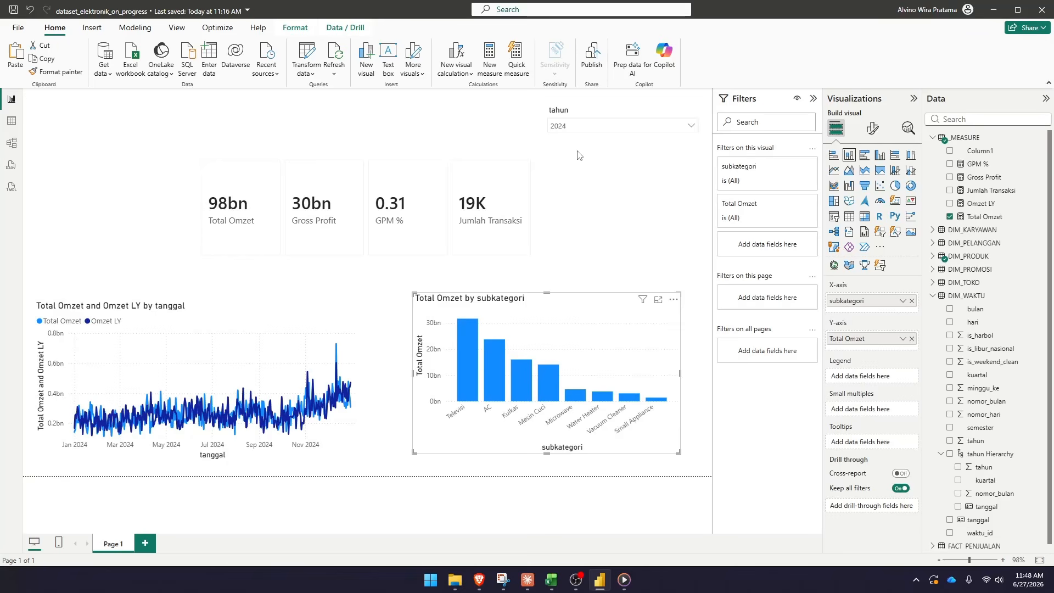
Cross-filter the report by the Televisi column and by the AC column, clear the filter, and deselect the chart
click(471, 350)
click(471, 350)
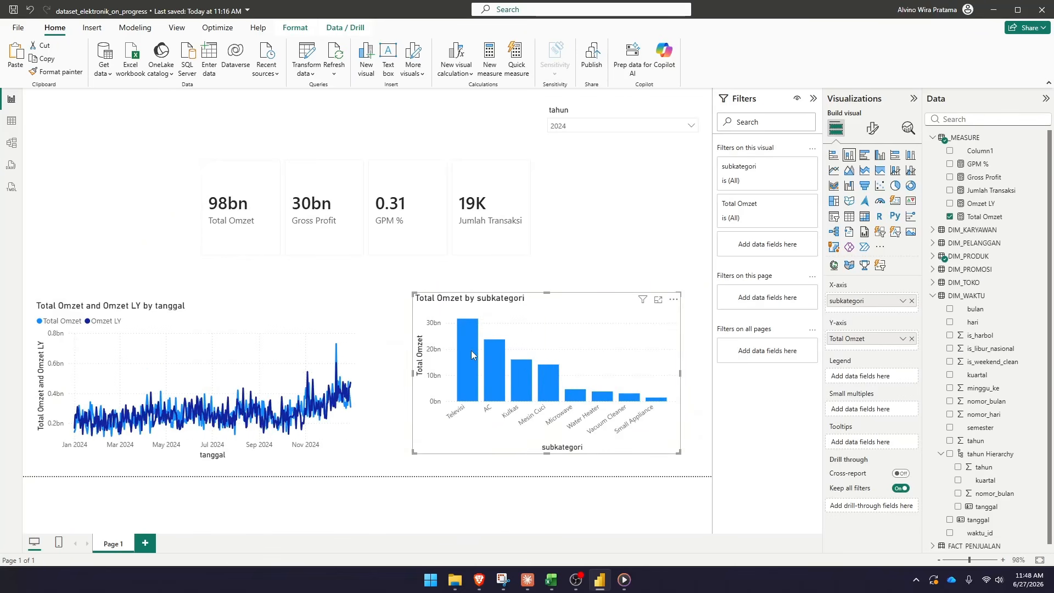
click(471, 351)
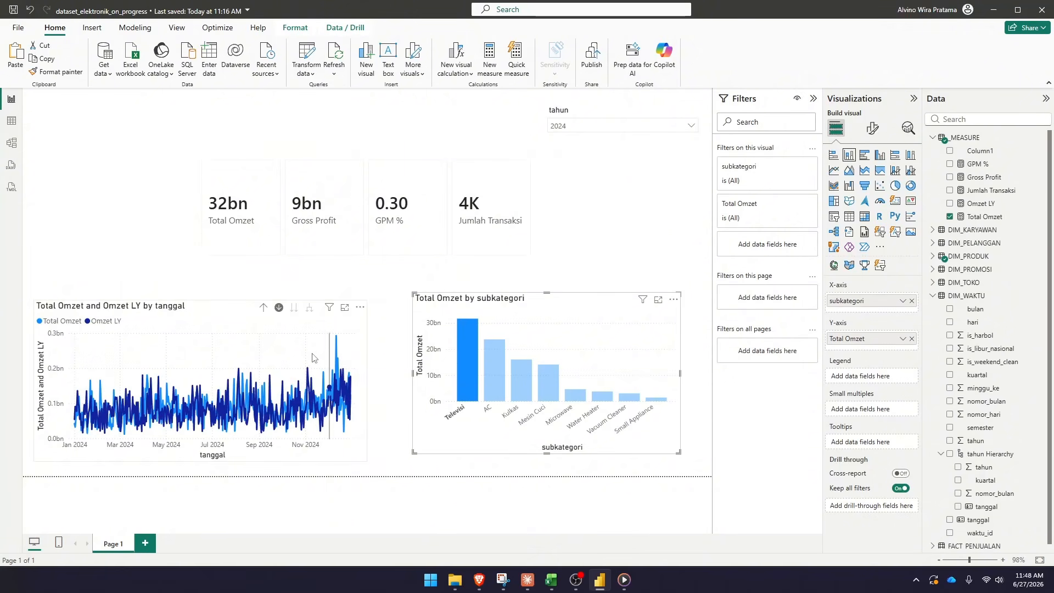
click(493, 374)
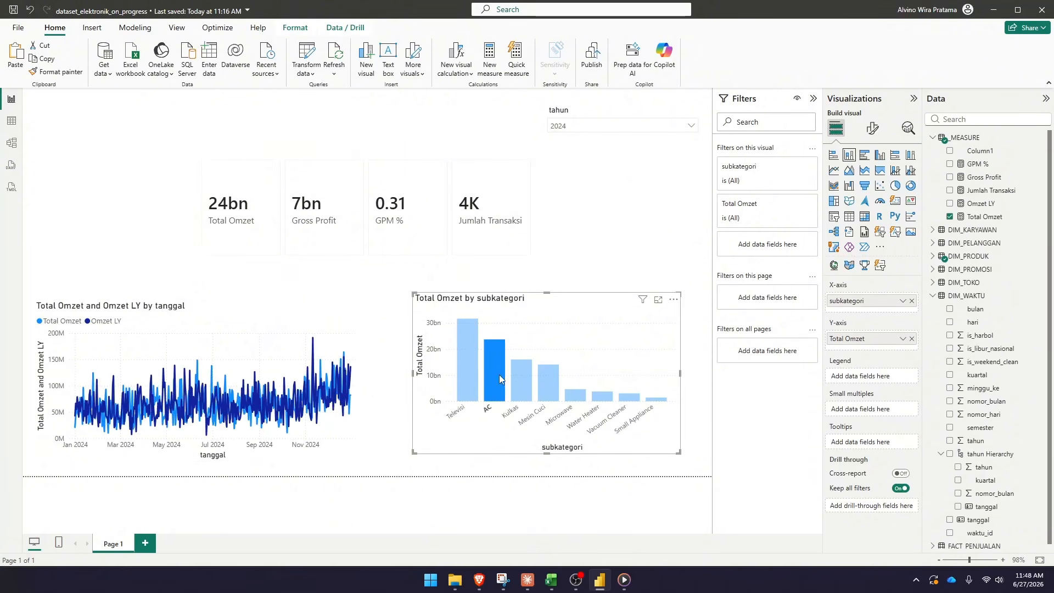
click(499, 374)
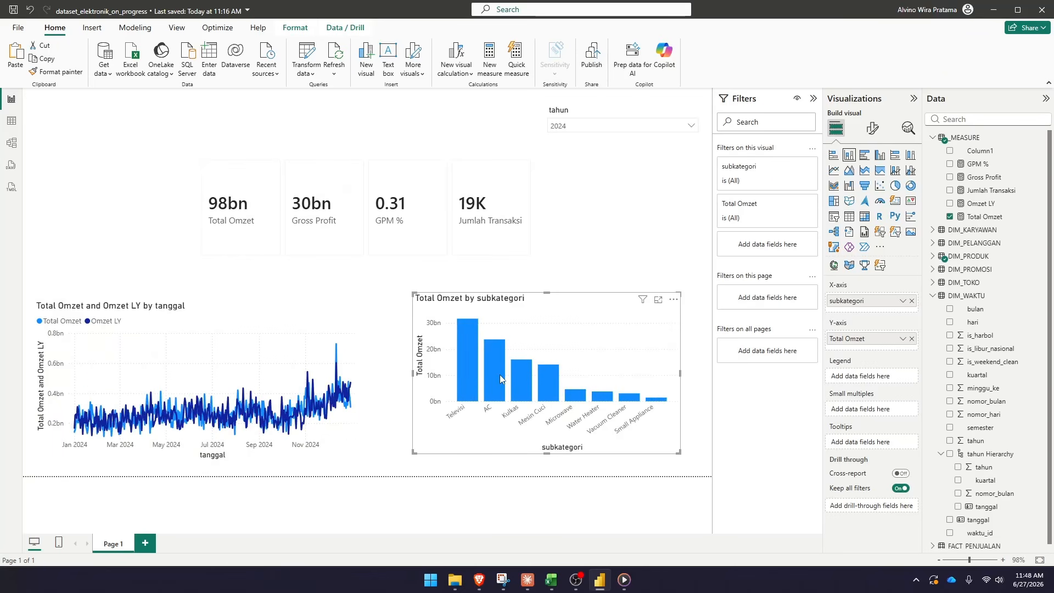
click(527, 140)
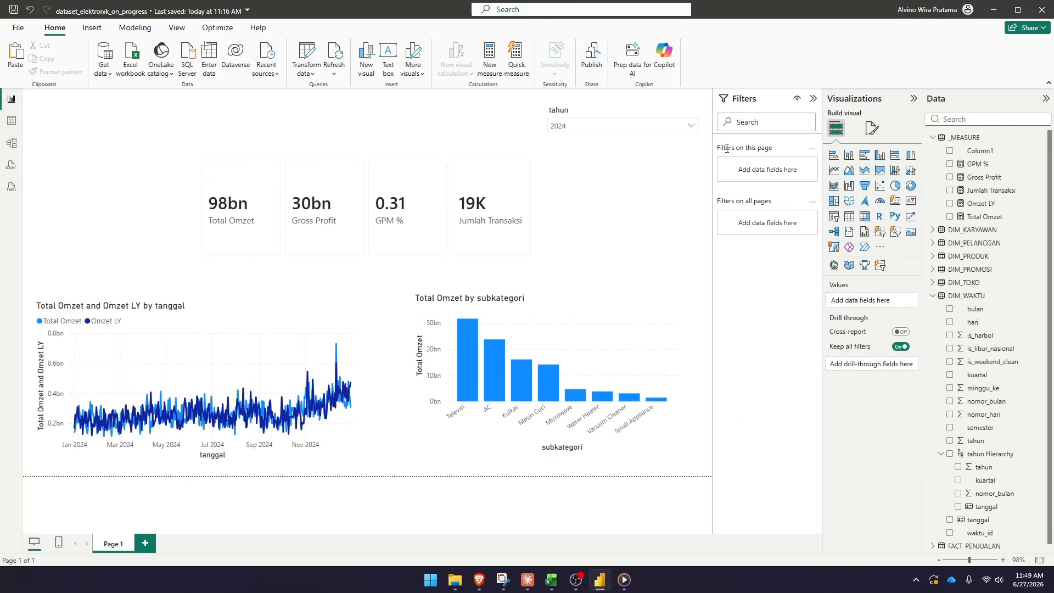
Insert a slicer above the cards, beside the tahun slicer, with the wilayah field from DIM_TOKO
click(835, 217)
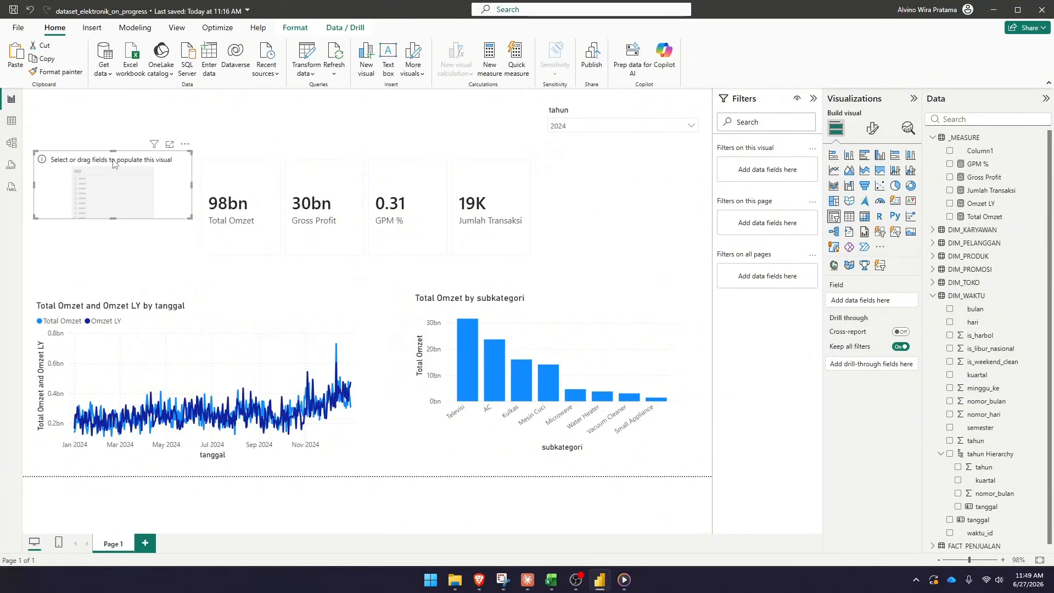
drag(118, 164, 413, 103)
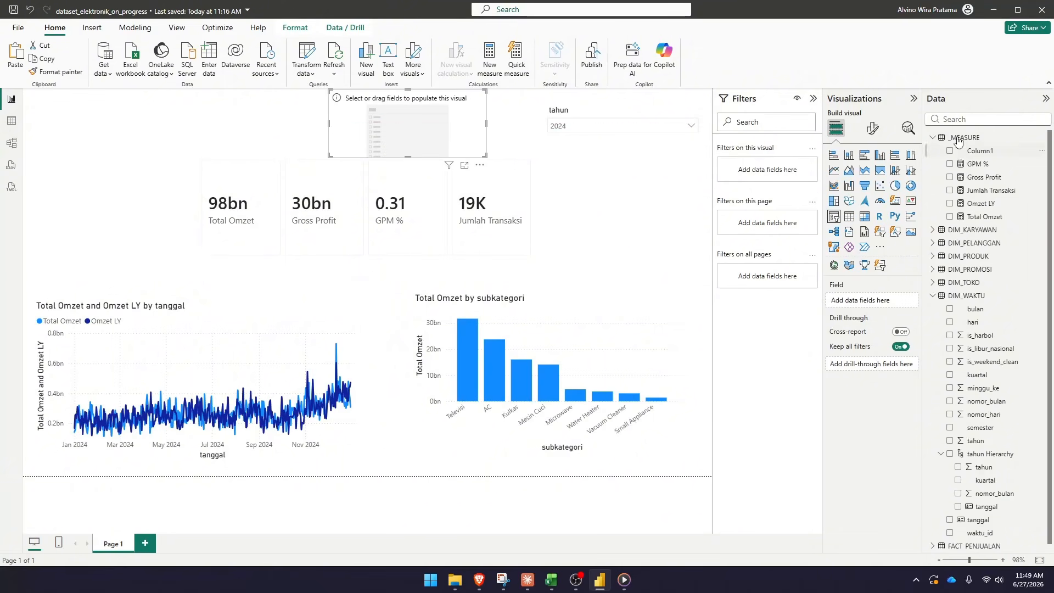
click(971, 120)
text(wil)
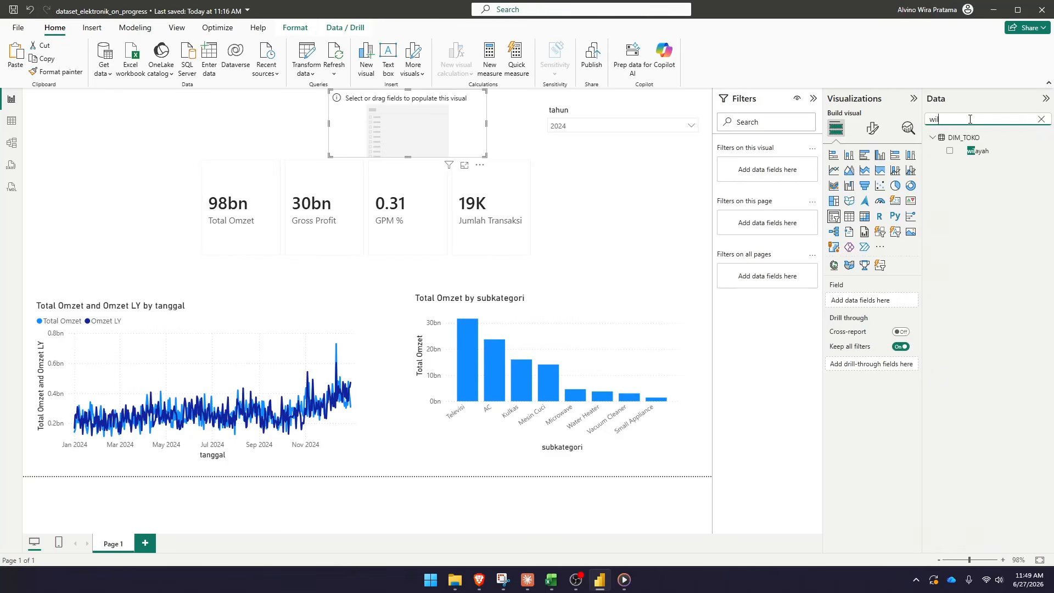
click(950, 152)
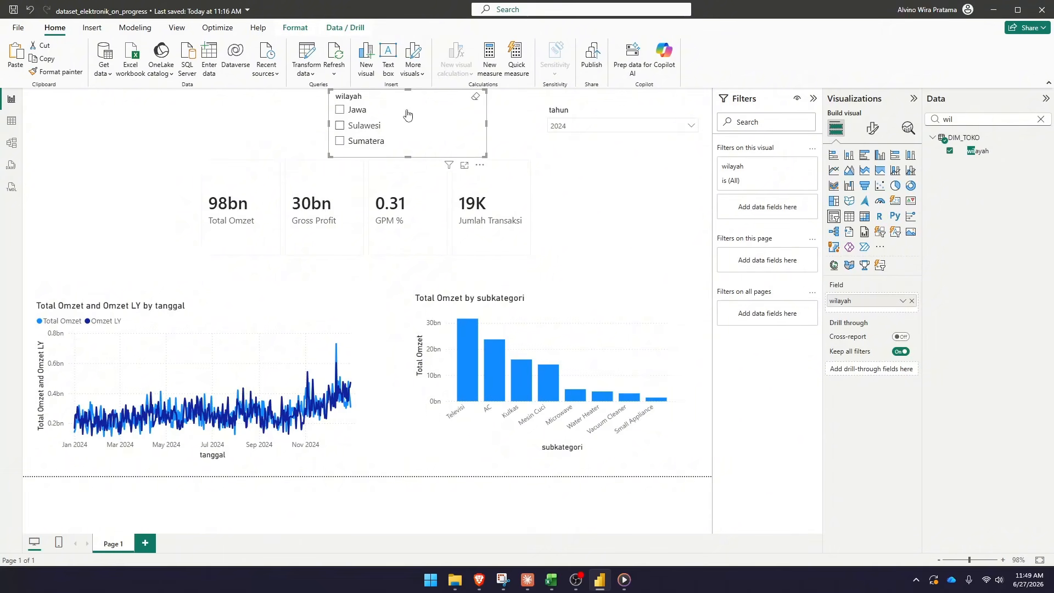
Set the wilayah slicer's style to Dropdown
click(873, 128)
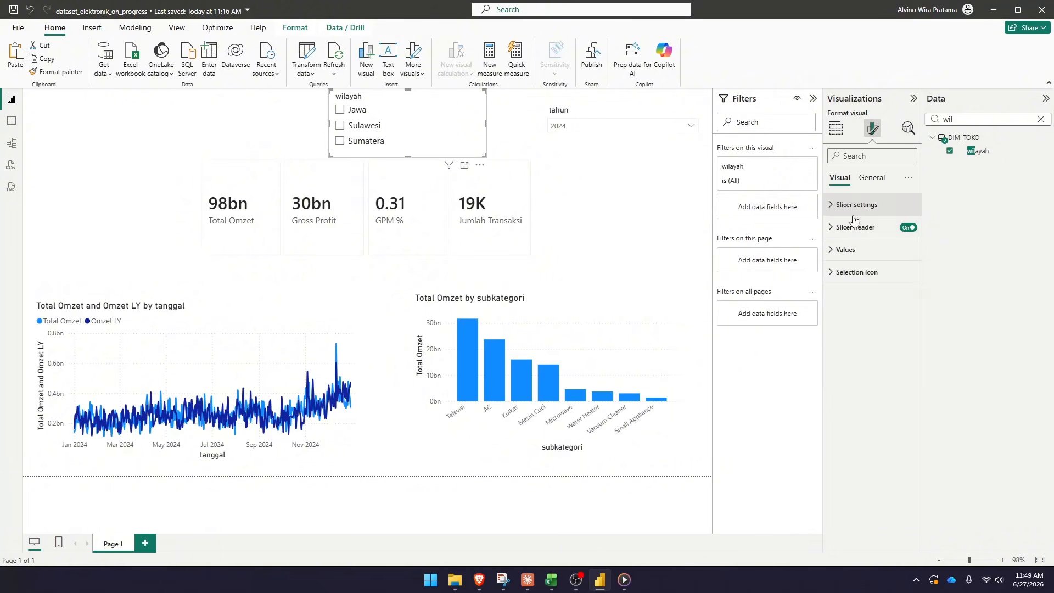
click(869, 205)
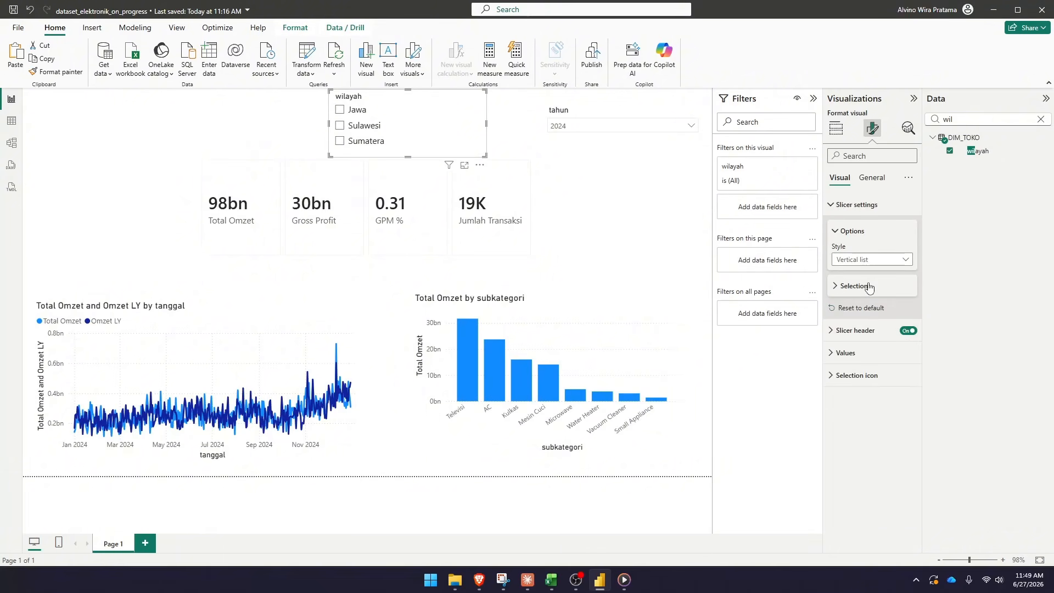
click(870, 286)
click(868, 258)
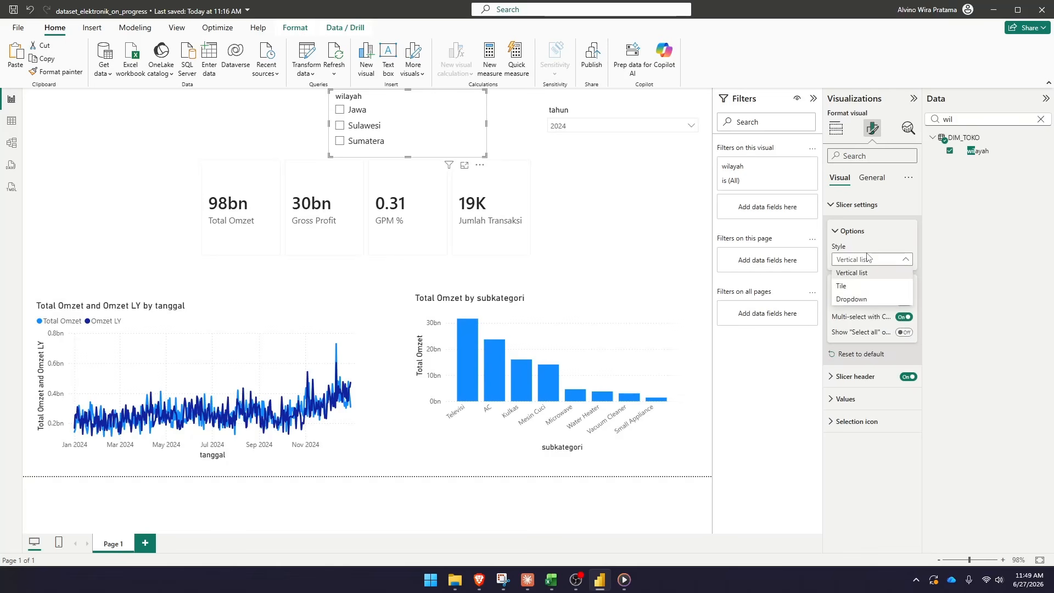
click(851, 299)
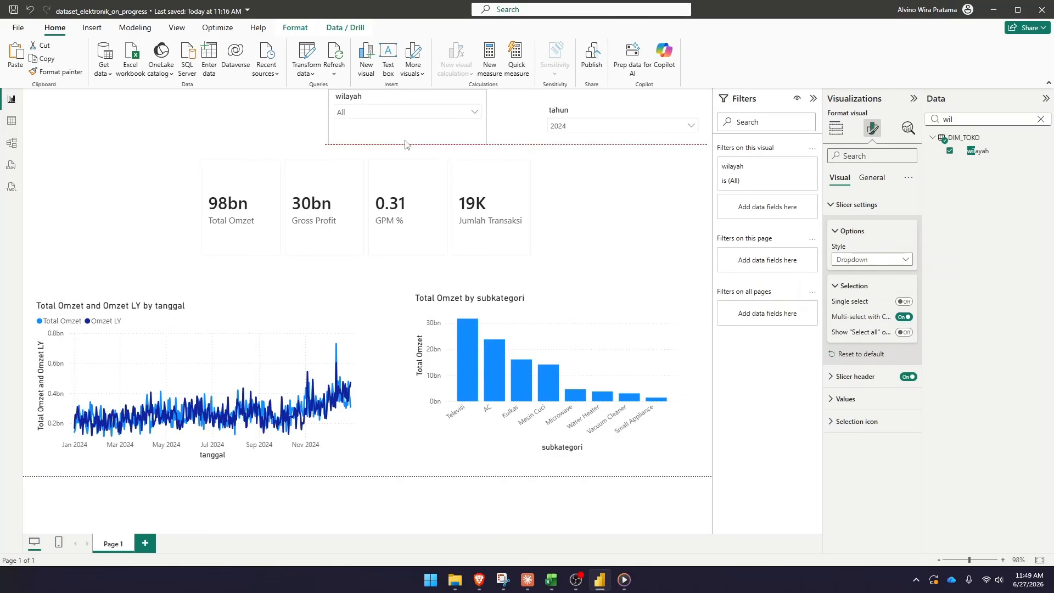
Place the wilayah and tahun slicers in opposite upper corners of the page and reduce the height of the card visual
drag(571, 114, 546, 98)
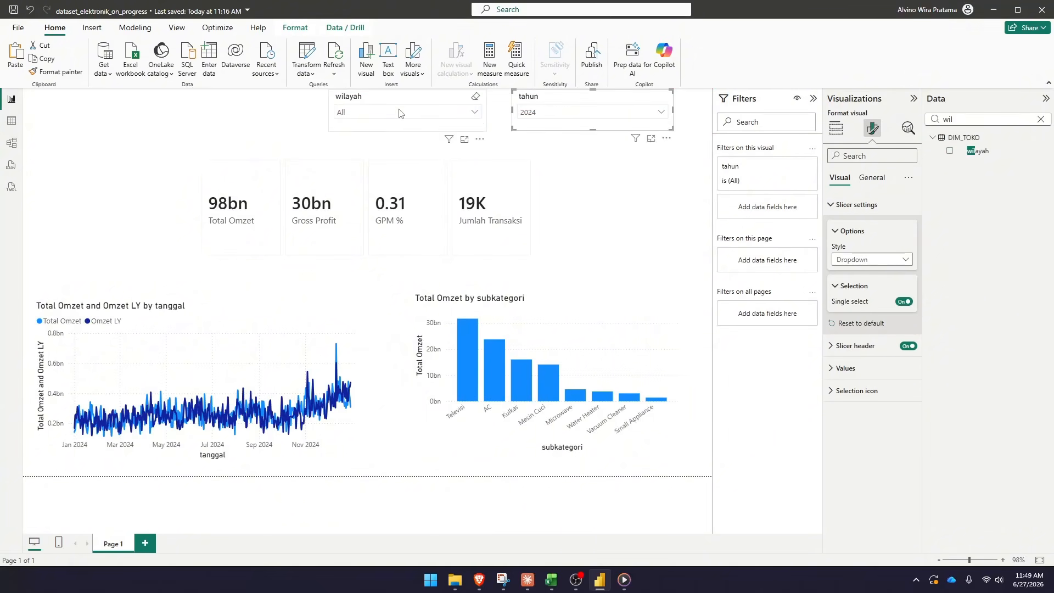
drag(400, 101, 182, 102)
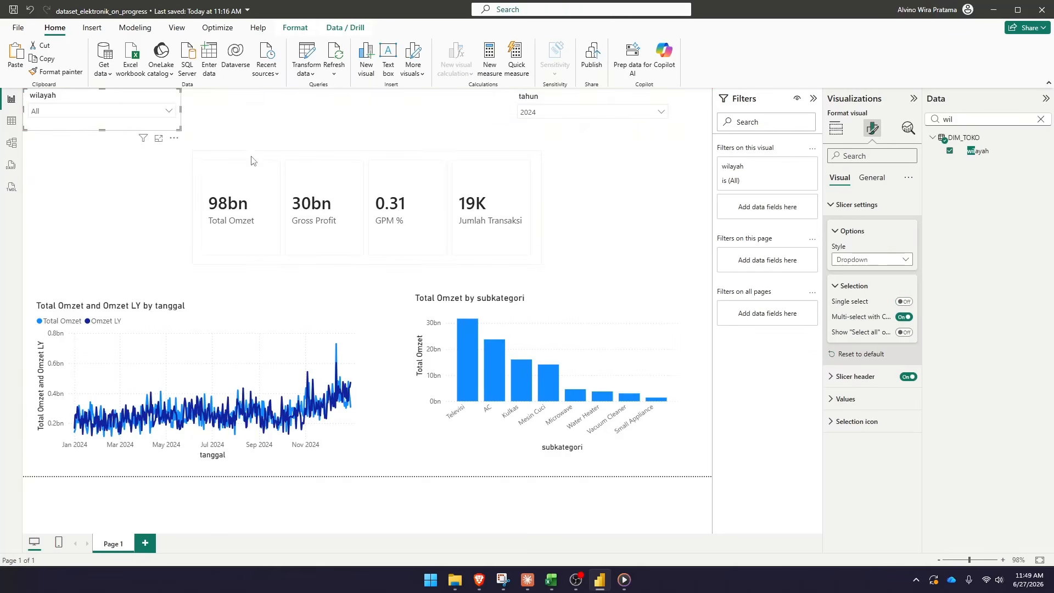
drag(307, 159, 365, 160)
click(551, 103)
drag(551, 104, 593, 102)
click(603, 194)
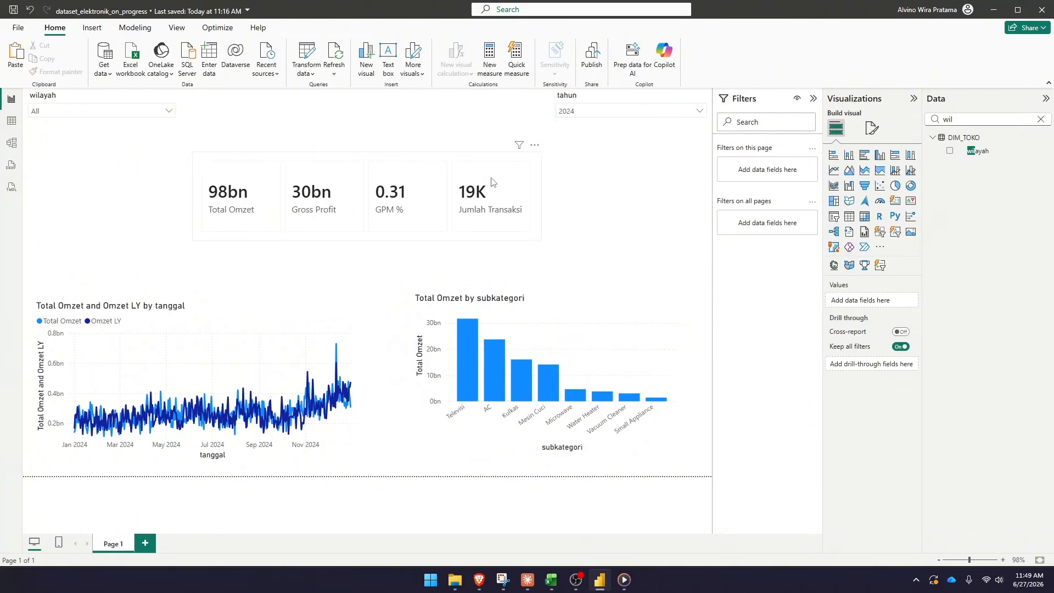
Filter the wilayah slicer to Jawa and drill the line chart up to the nomor_bulan level
click(118, 112)
click(57, 132)
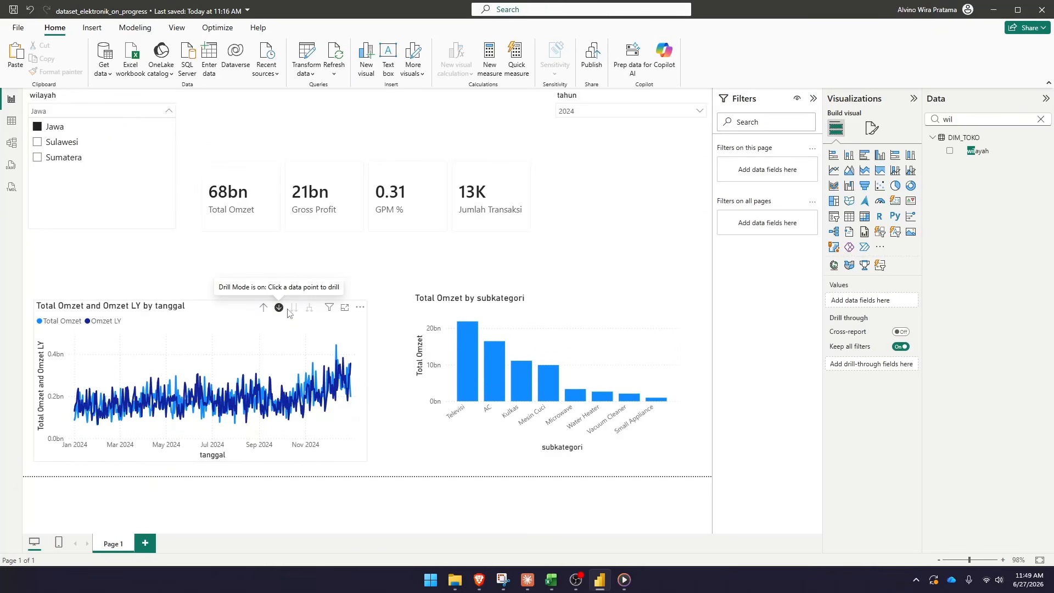
click(280, 308)
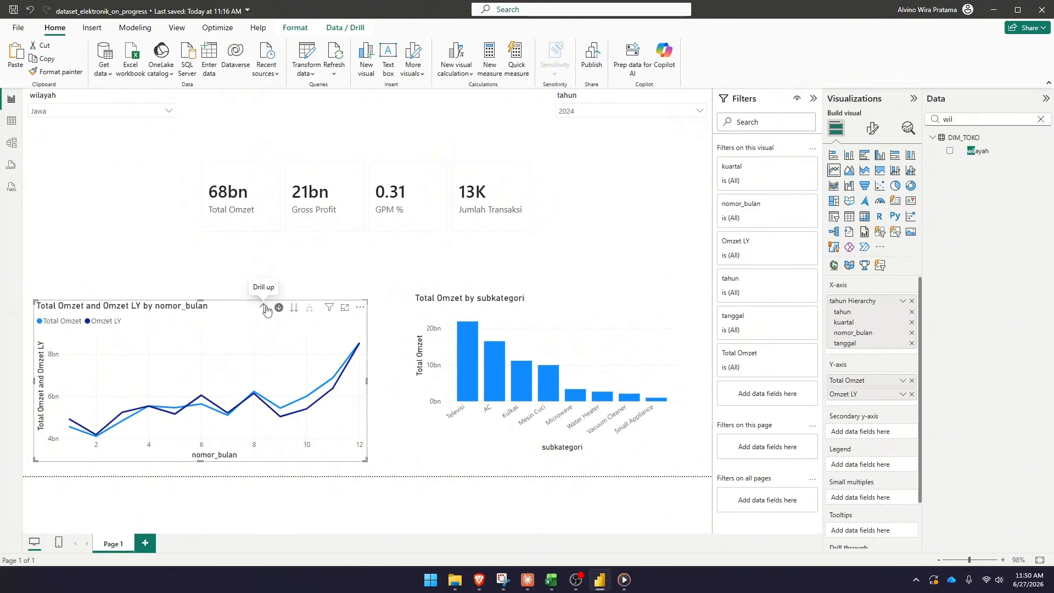
Switch the wilayah slicer to Sulawesi and Sumatera to compare the regions, and return it to Jawa
click(88, 112)
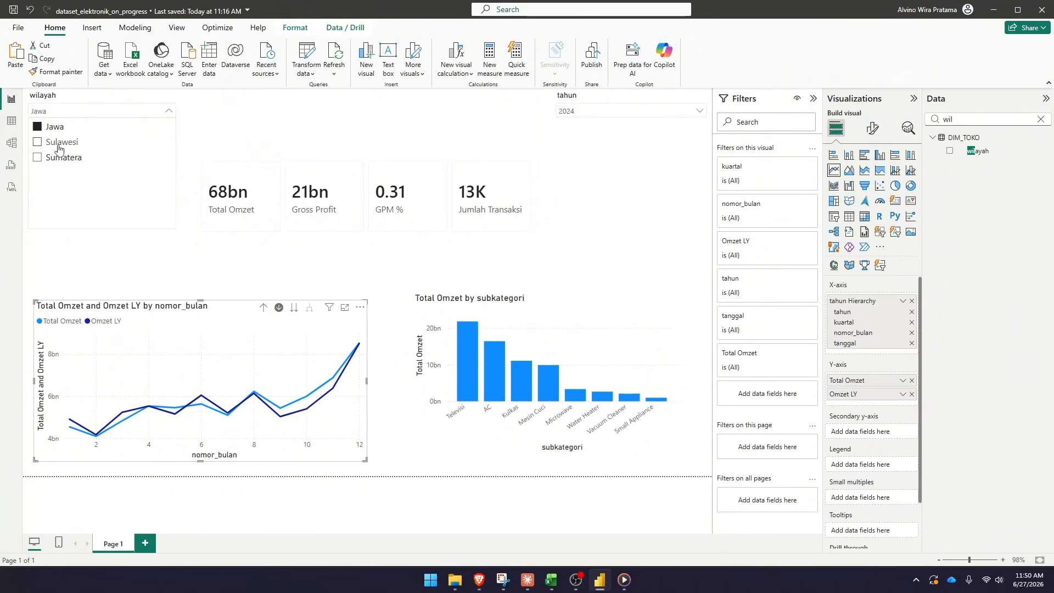
click(59, 144)
click(65, 158)
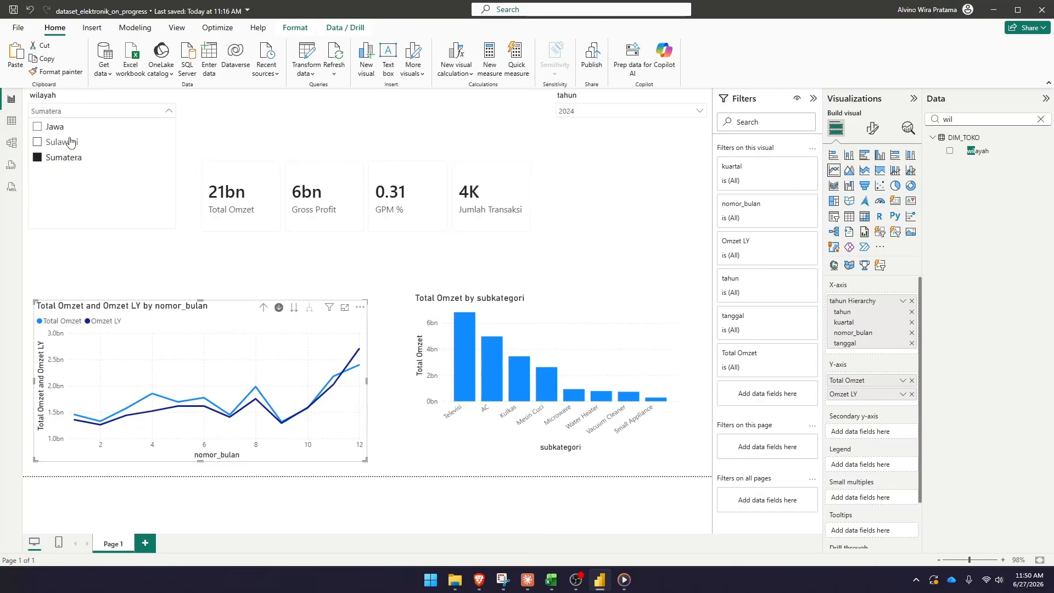
click(58, 130)
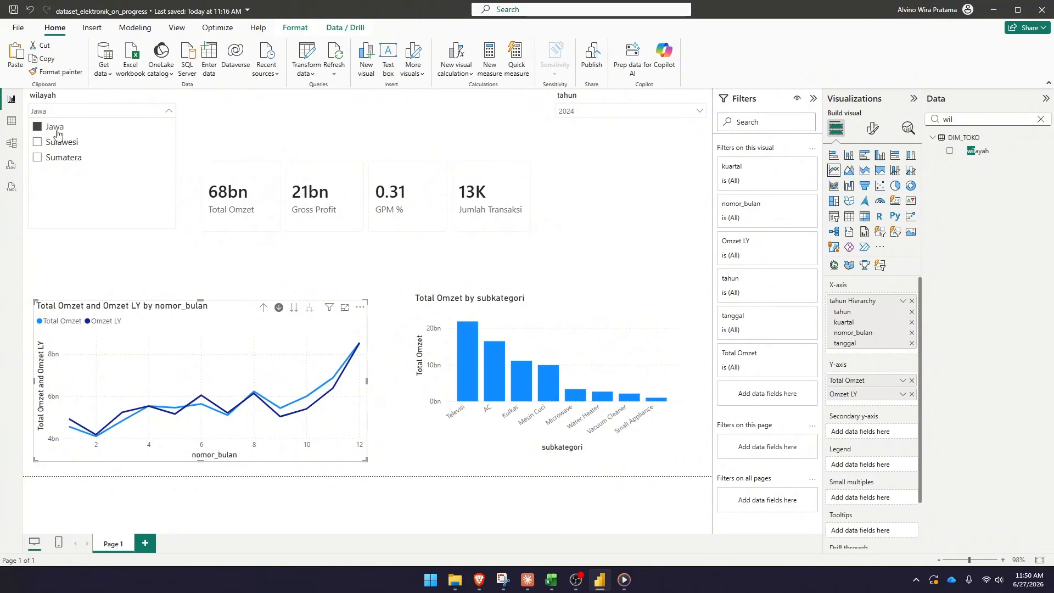
Cross-filter the report by the Kulkas column, set the tahun slicer to 2025, and clear the Kulkas filter
click(526, 378)
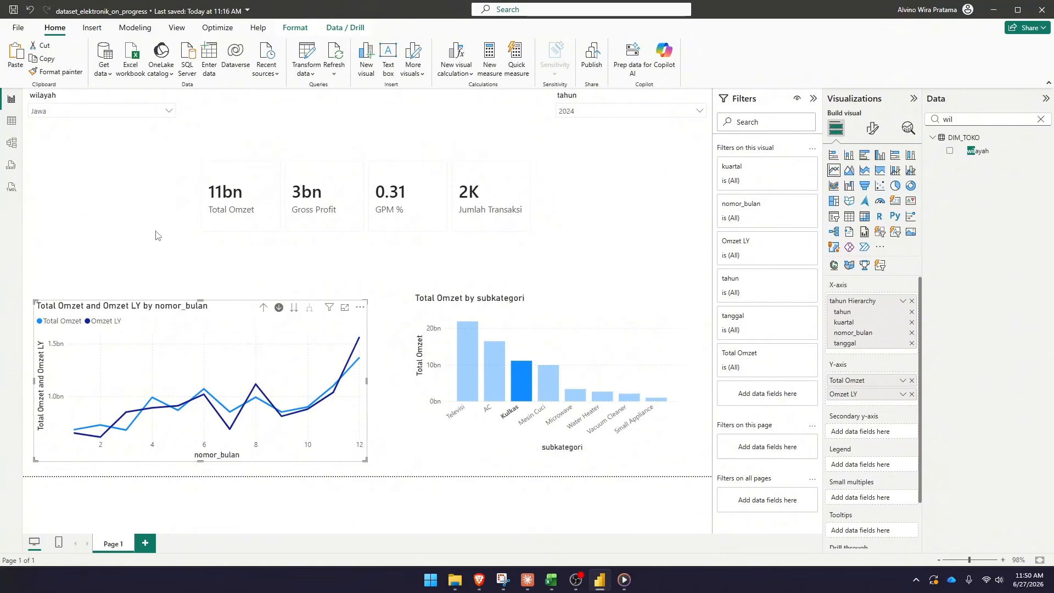
click(587, 115)
click(583, 158)
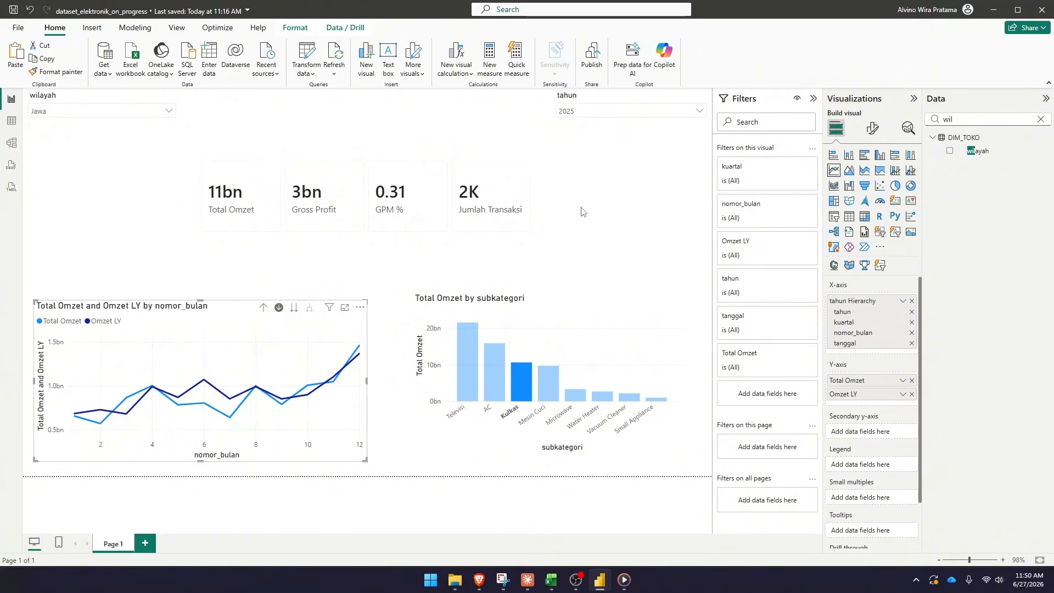
click(526, 379)
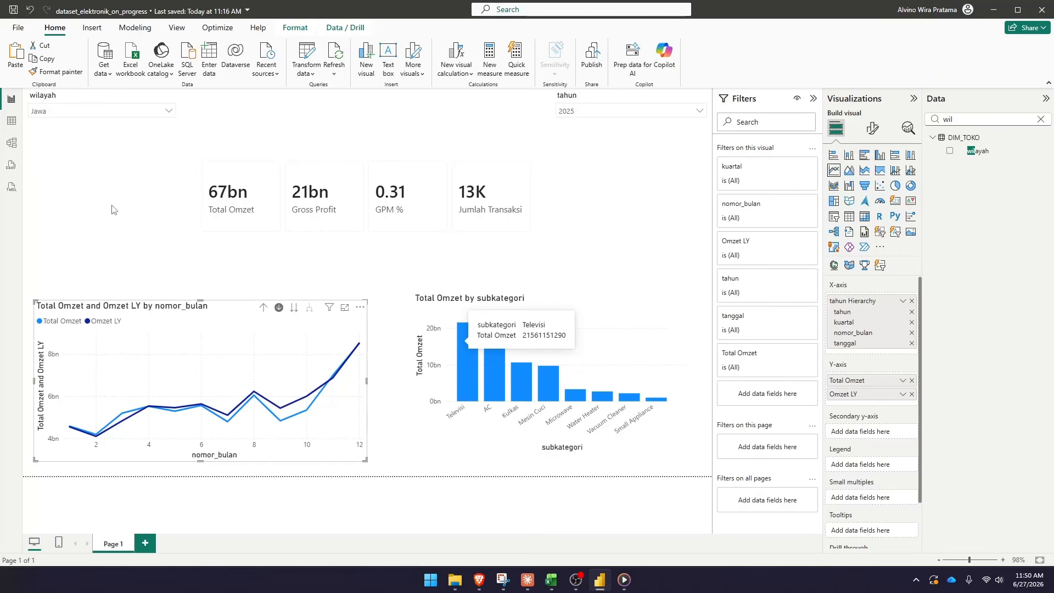
Clear Jawa from the wilayah slicer so that all regions are included
click(63, 110)
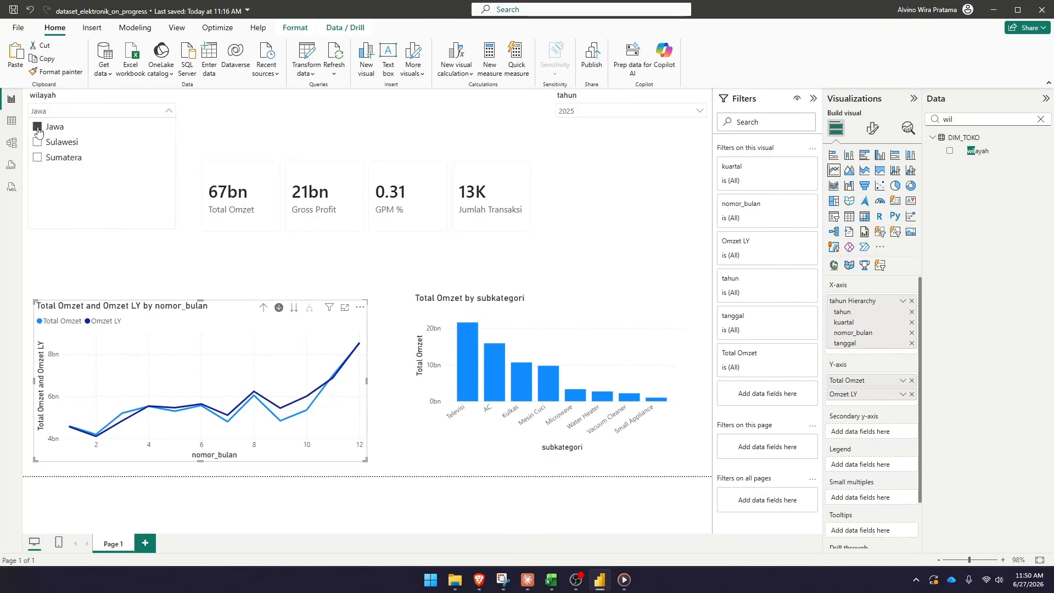
click(37, 127)
click(52, 111)
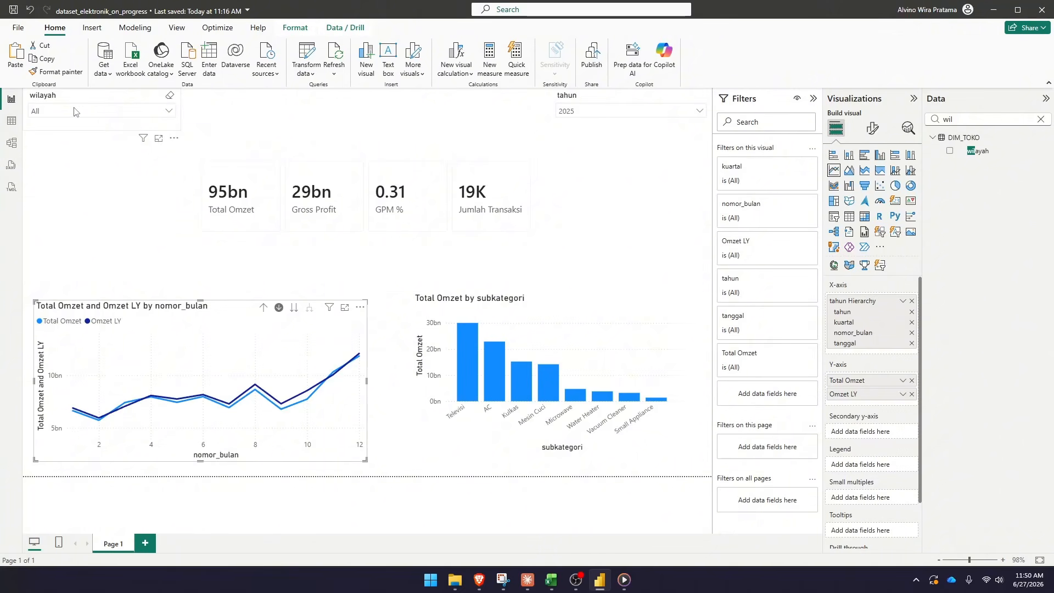
Turn on the "Select all" option in the wilayah slicer's selection settings
click(77, 101)
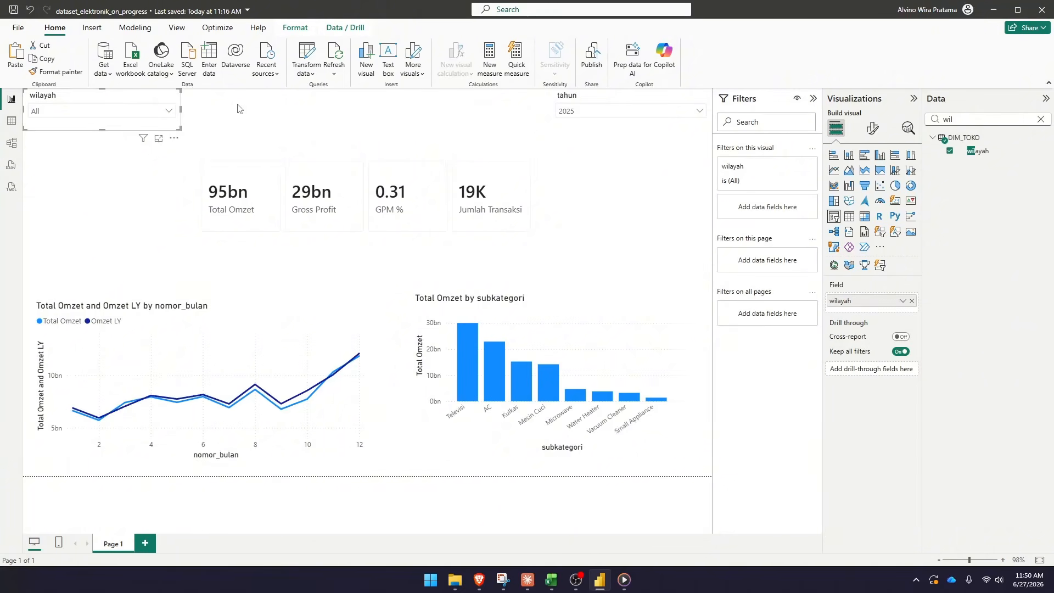
click(870, 129)
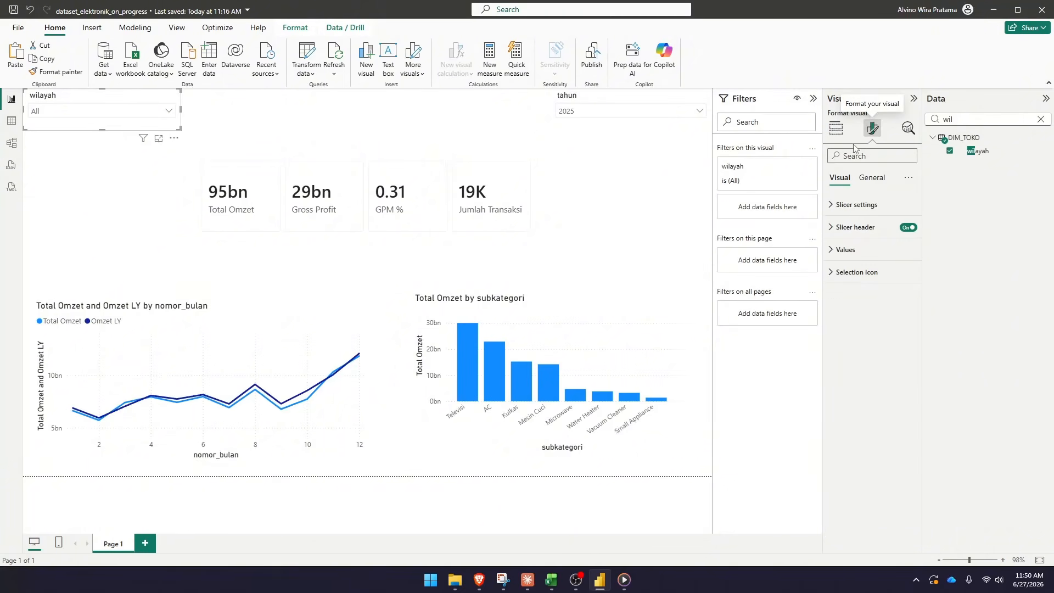
click(856, 205)
click(876, 289)
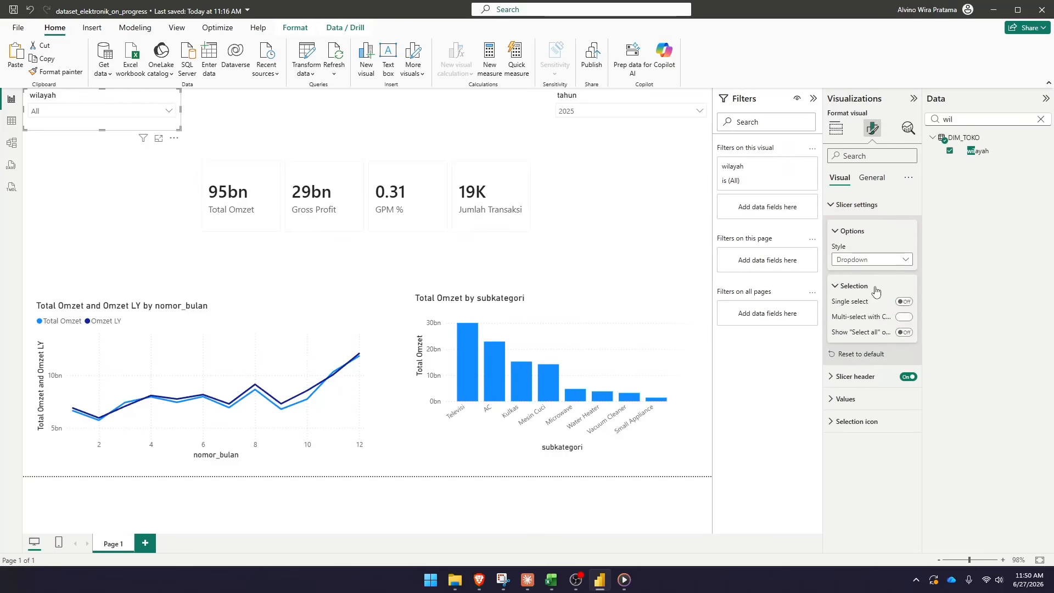
click(904, 332)
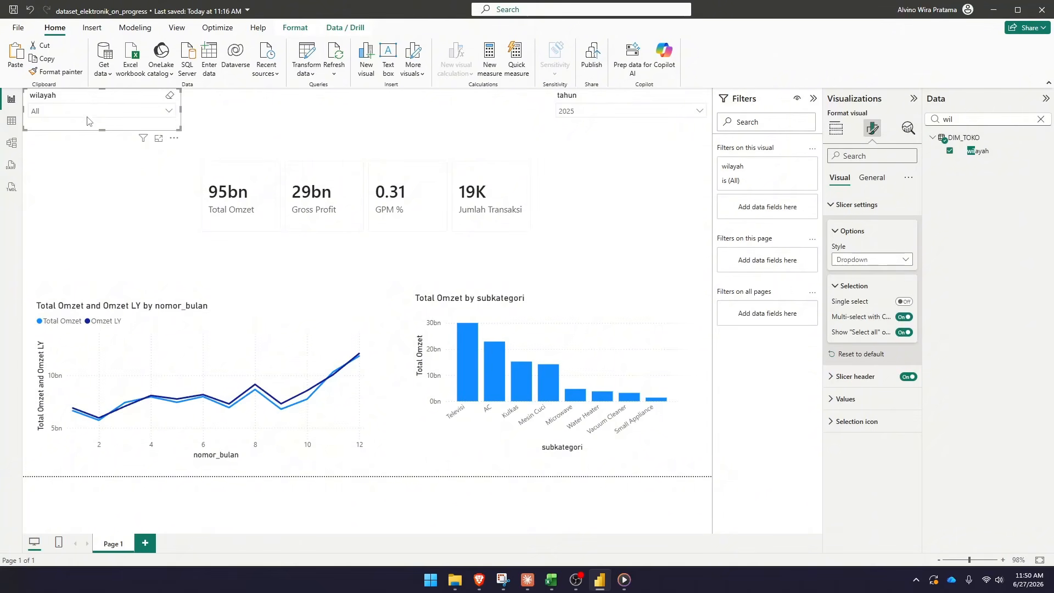
Filter the wilayah slicer to Jawa, Sulawesi and Sumatera one at a time, and use Select all to check and clear every region
click(98, 111)
click(55, 142)
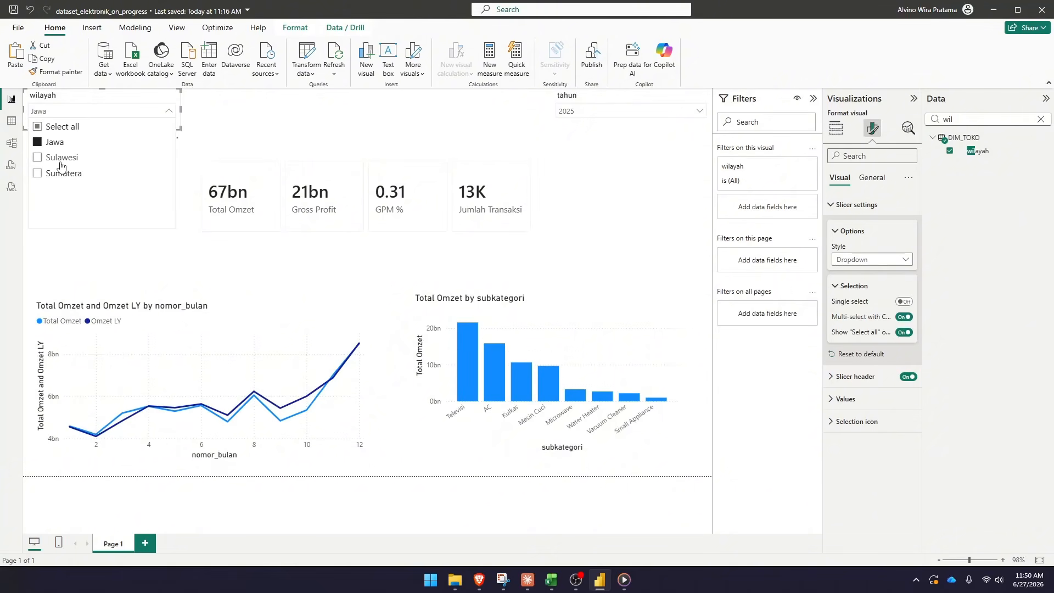
click(60, 158)
click(63, 177)
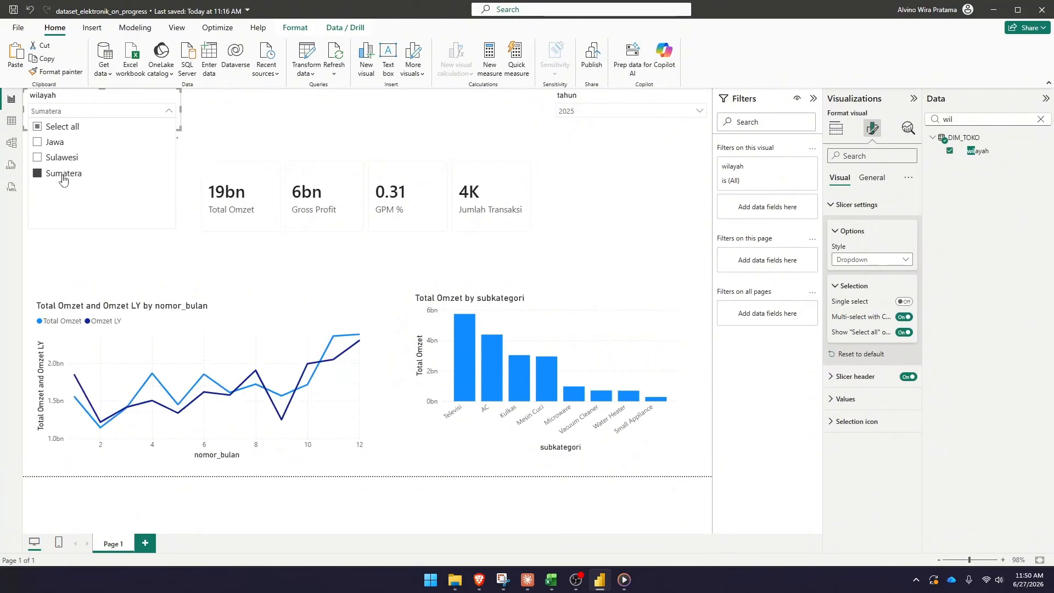
click(63, 127)
click(37, 128)
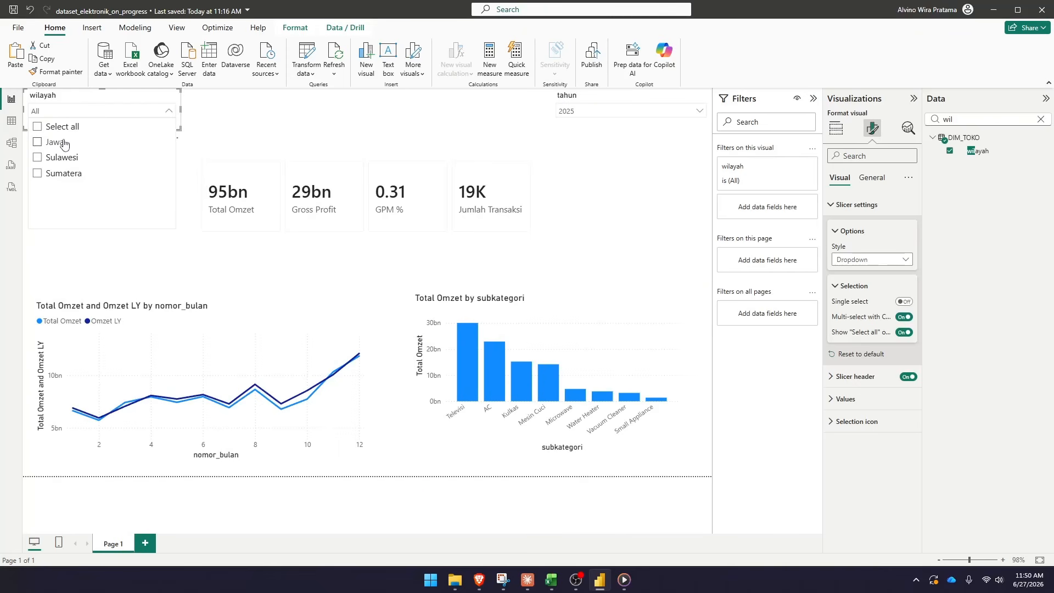
Select Jawa and Sumatera together in the wilayah slicer, and return it to all regions with Select all
click(43, 144)
ctrl+click(40, 174)
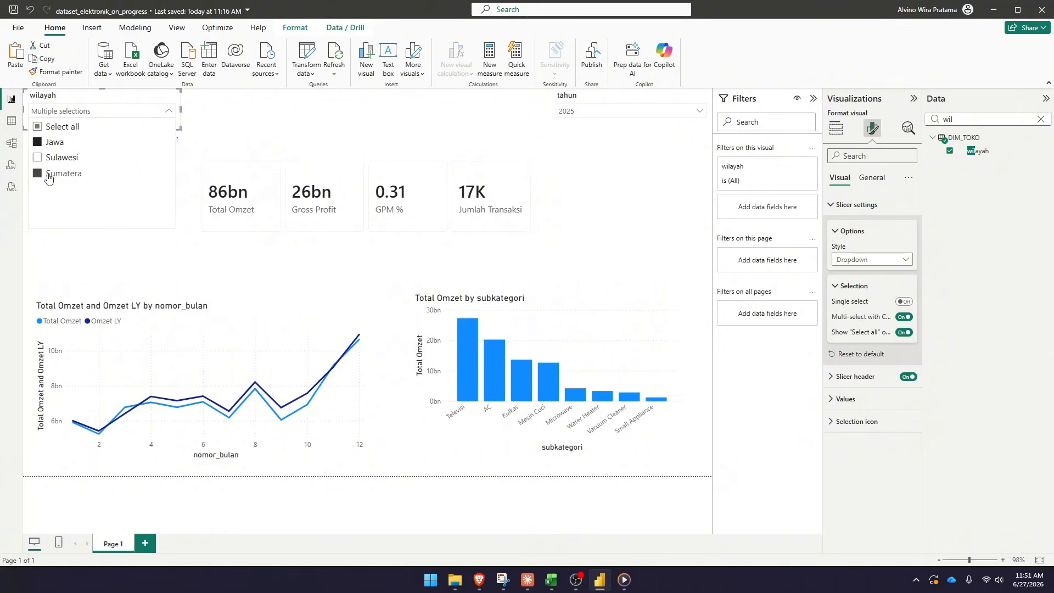
click(38, 128)
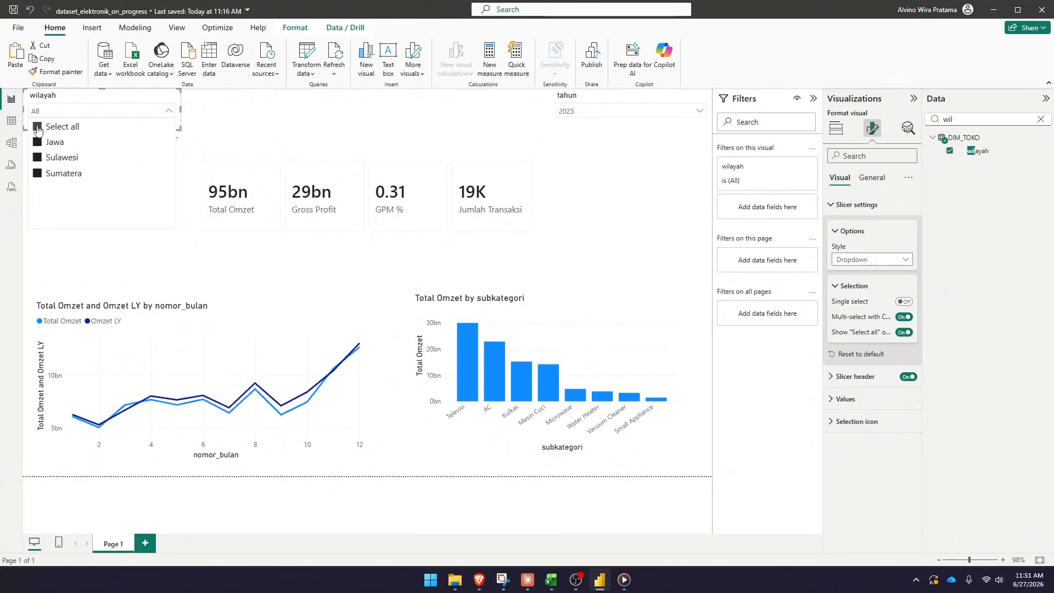
click(67, 113)
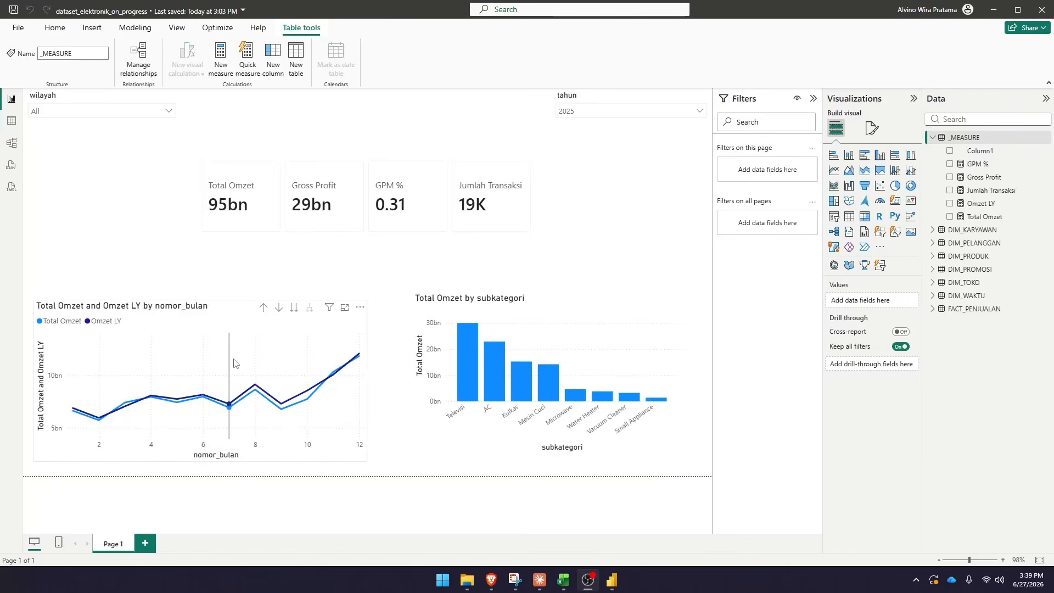
Create the measure Total Target = SUM(DIM_TOKO[target_bulanan])*12 in the _MEASURE table
mouse_move(233, 365)
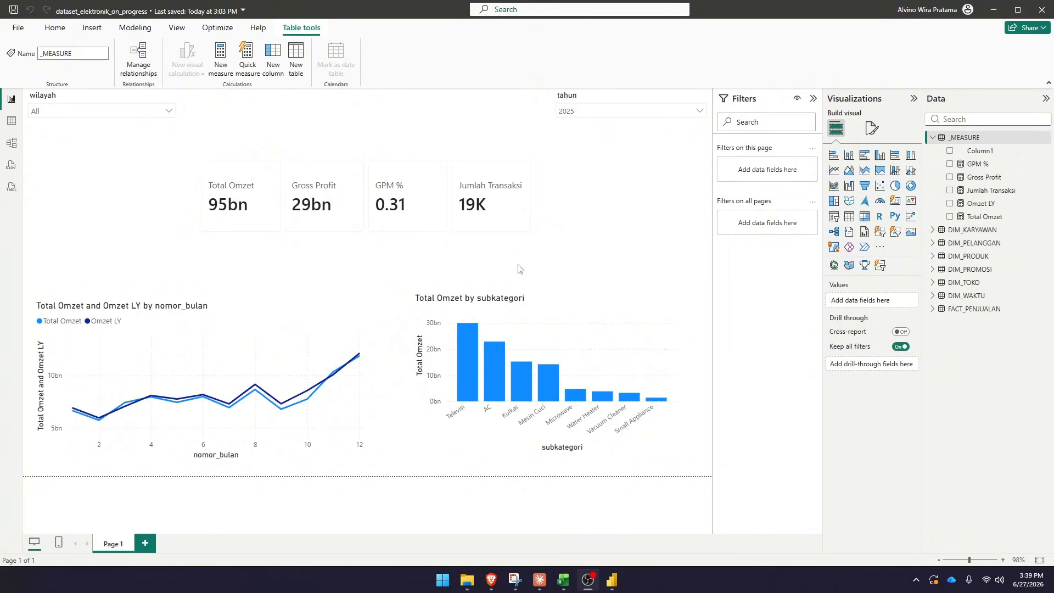
click(588, 267)
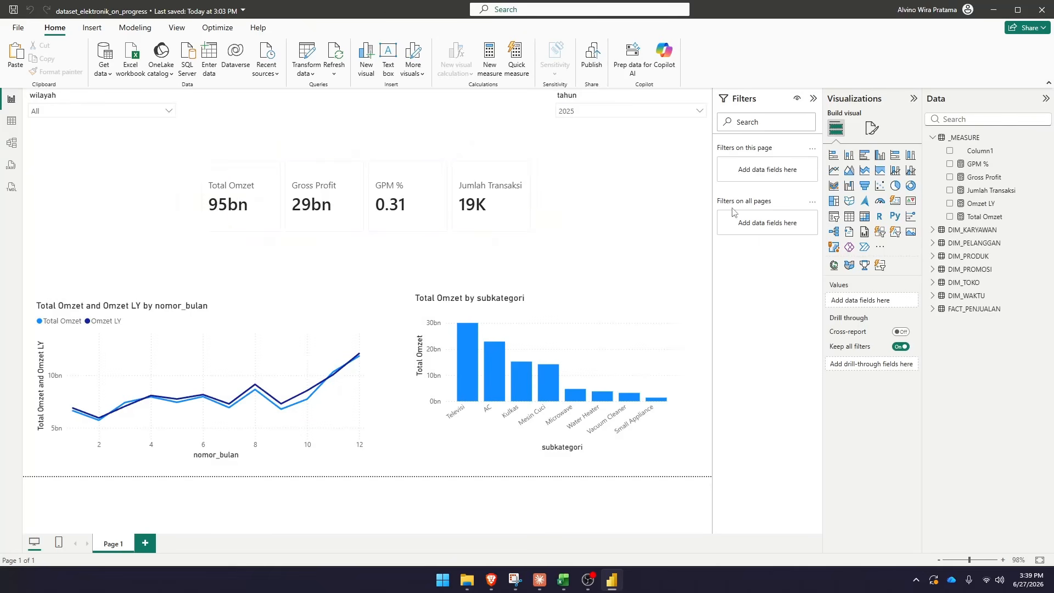
click(990, 142)
click(220, 58)
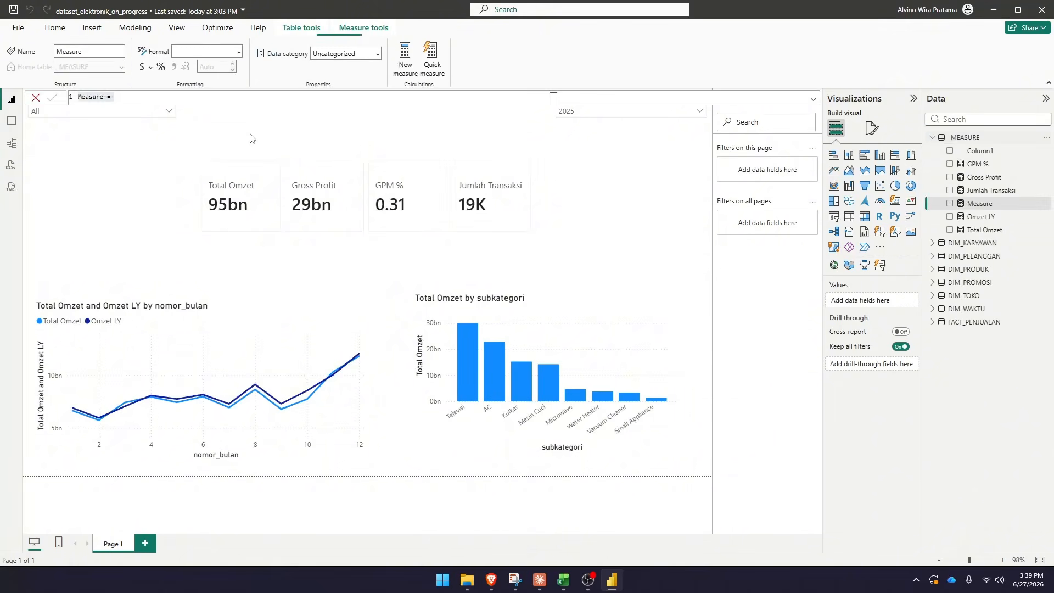
key(ctrl+a)
text(T)
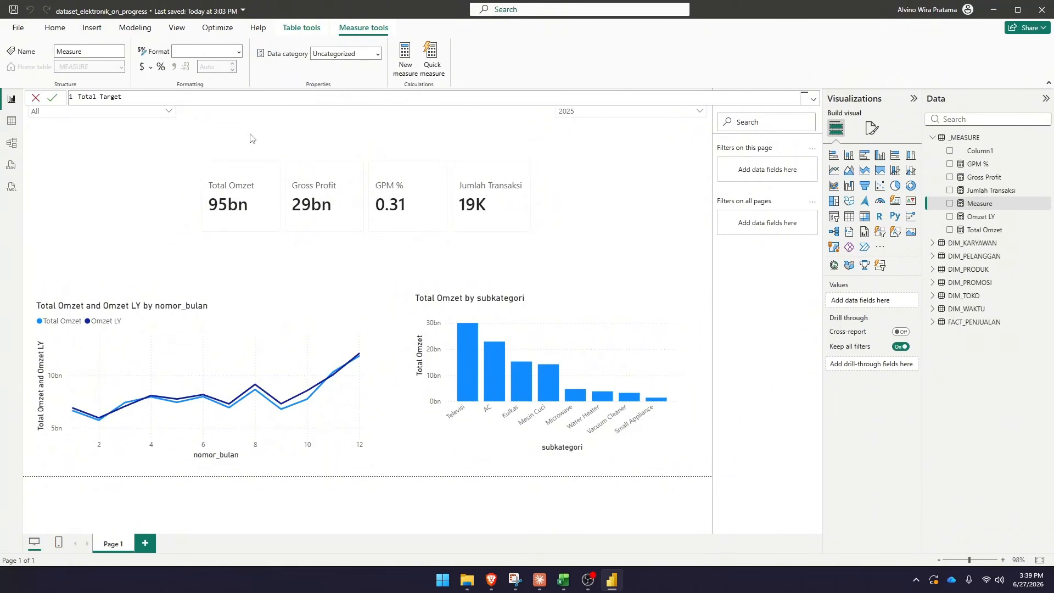
text(otal Target = SUM()
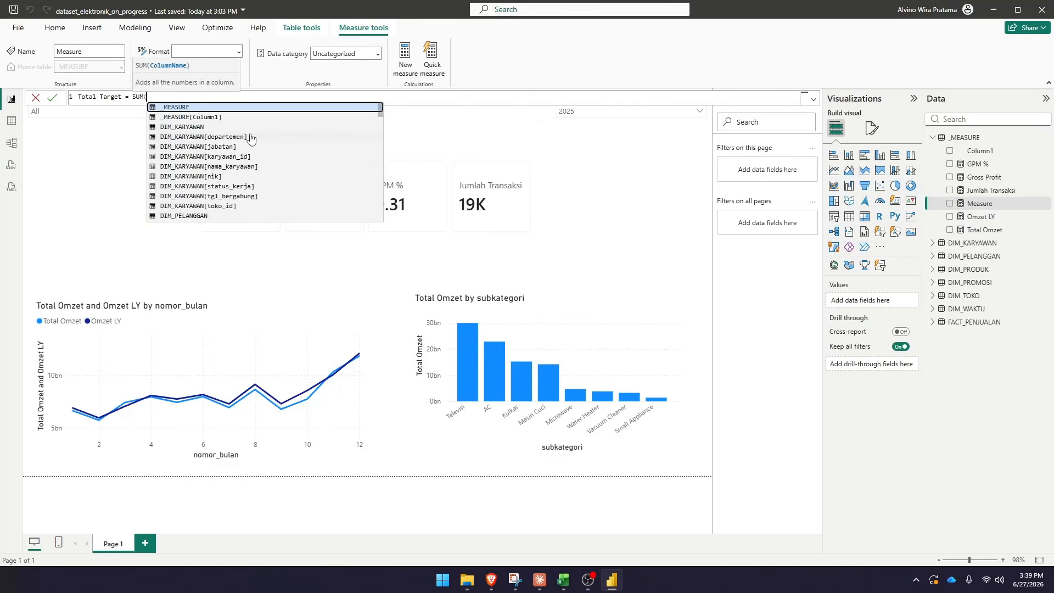
text(dim)
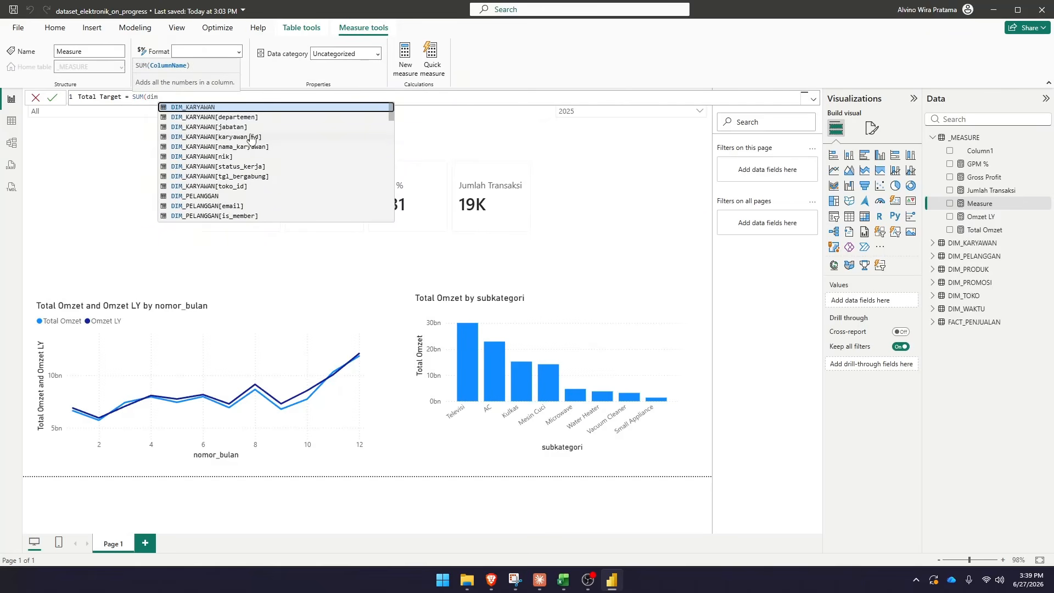
text(_toko)
key(Down)
key(Down)
key(Down)
key(Down)
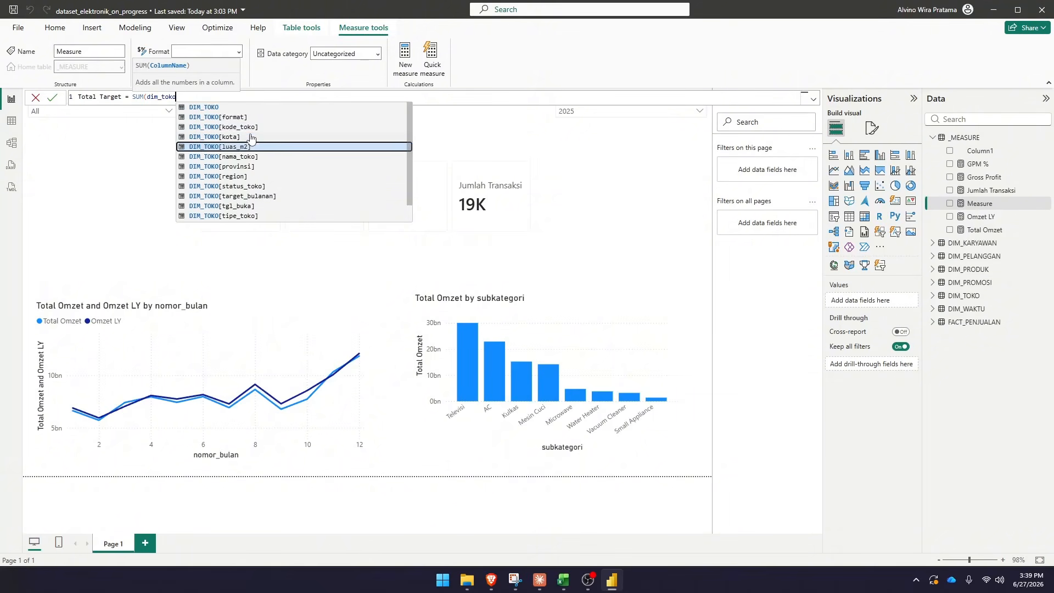
key(Down)
key(Down)
key(Down)
key(Down)
key(Down)
key(Tab)
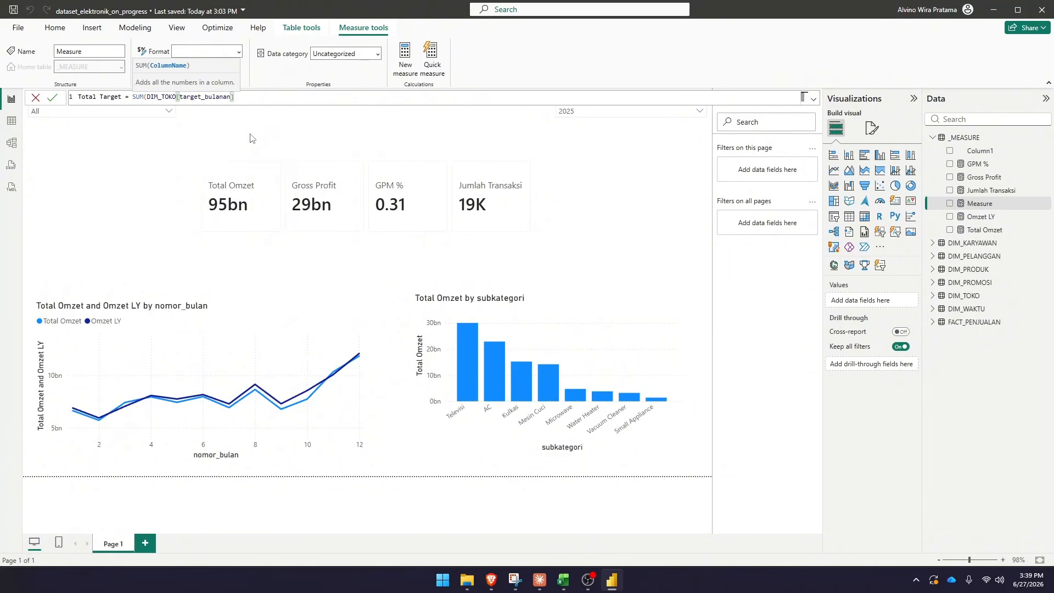
text())
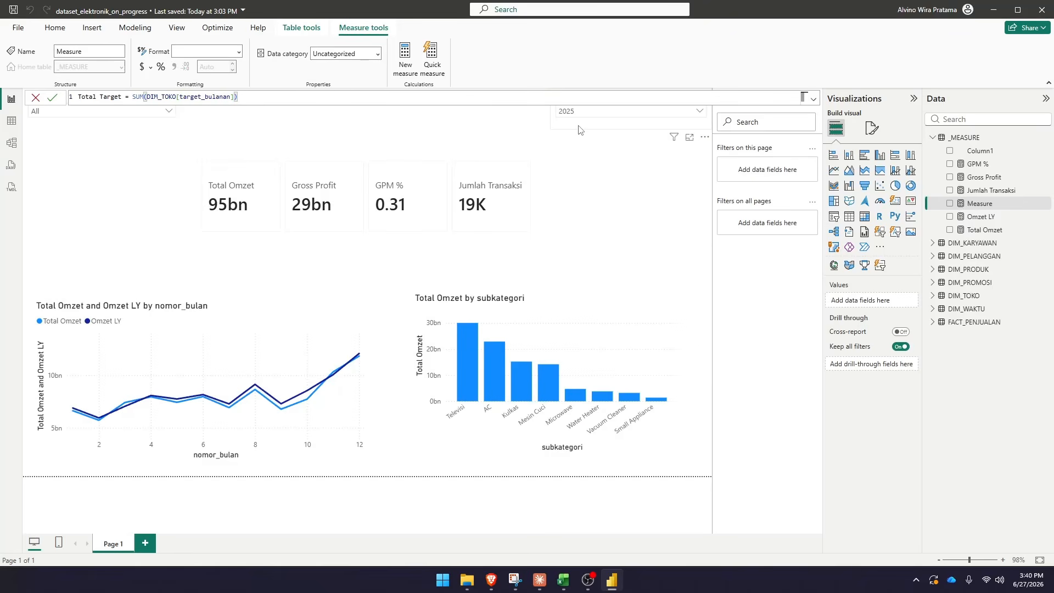
text(*12)
click(51, 98)
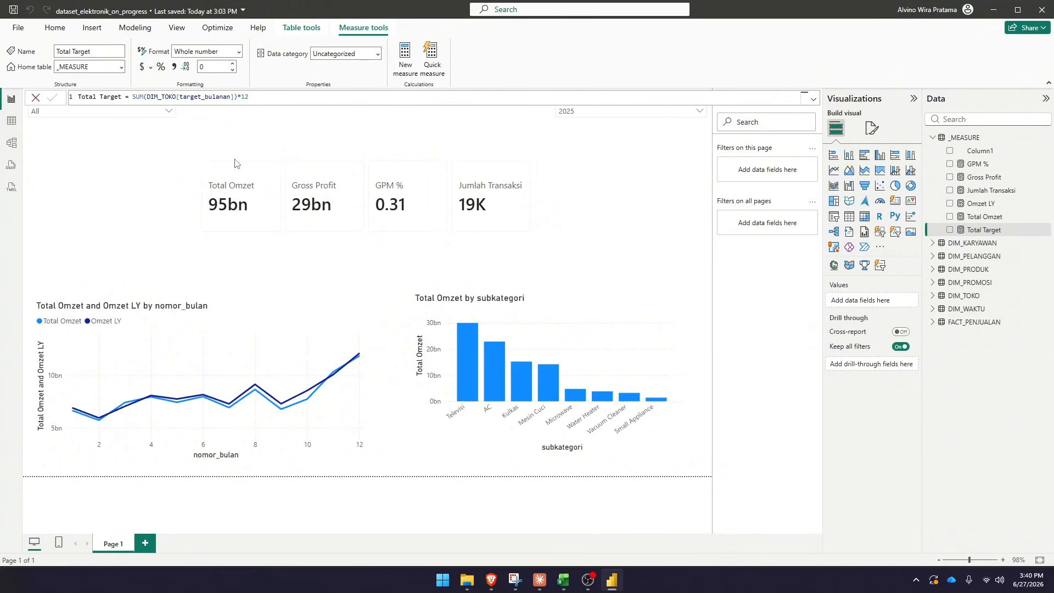
click(638, 208)
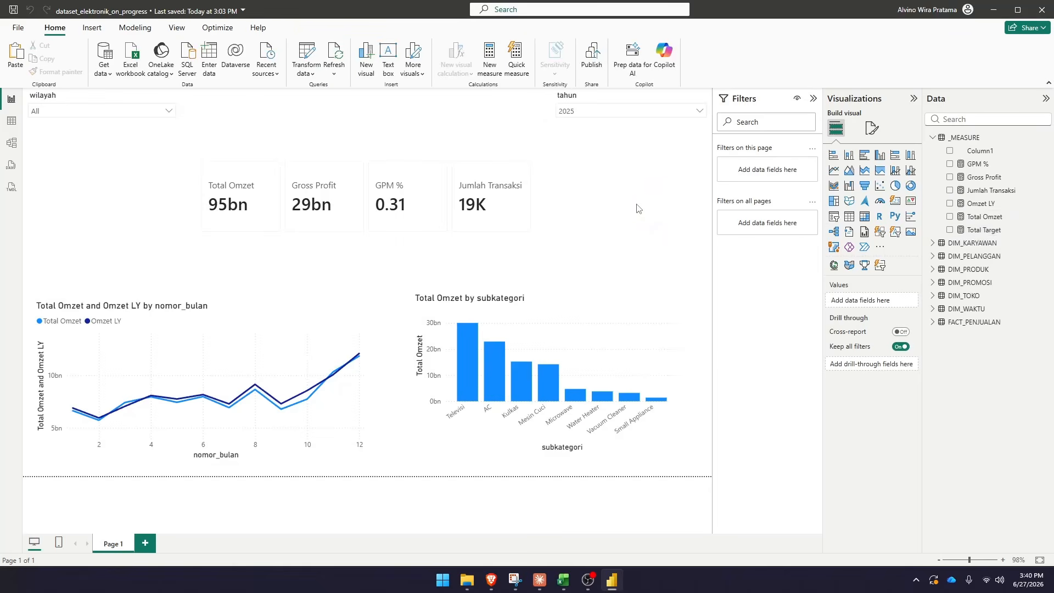
Create the measure Achievement % = DIVIDE([Total Omzet],[Total Target],0) in the _MEASURE table
click(995, 137)
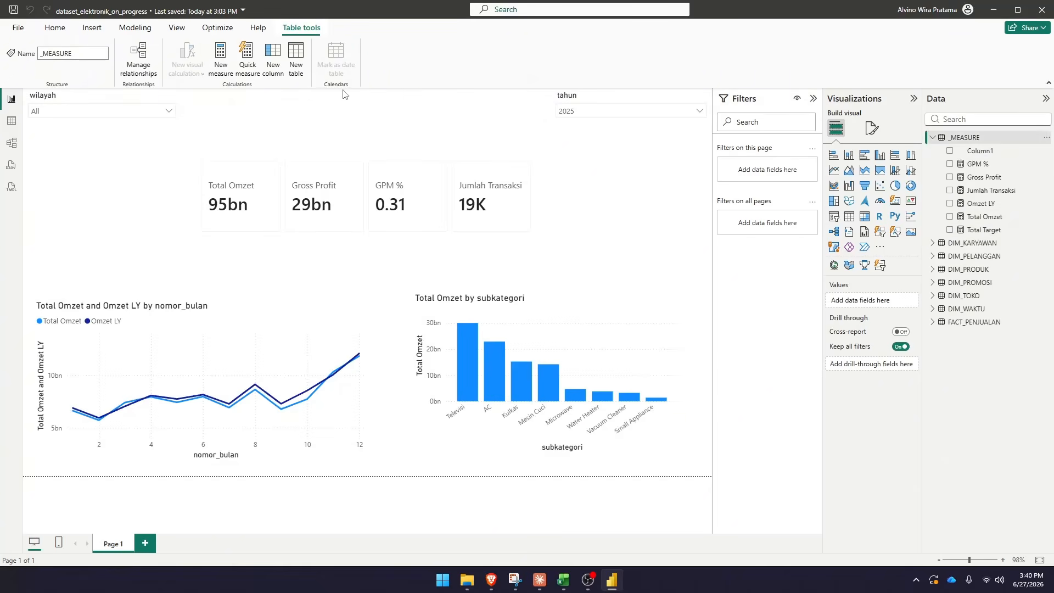
click(222, 66)
text(Achievement % =)
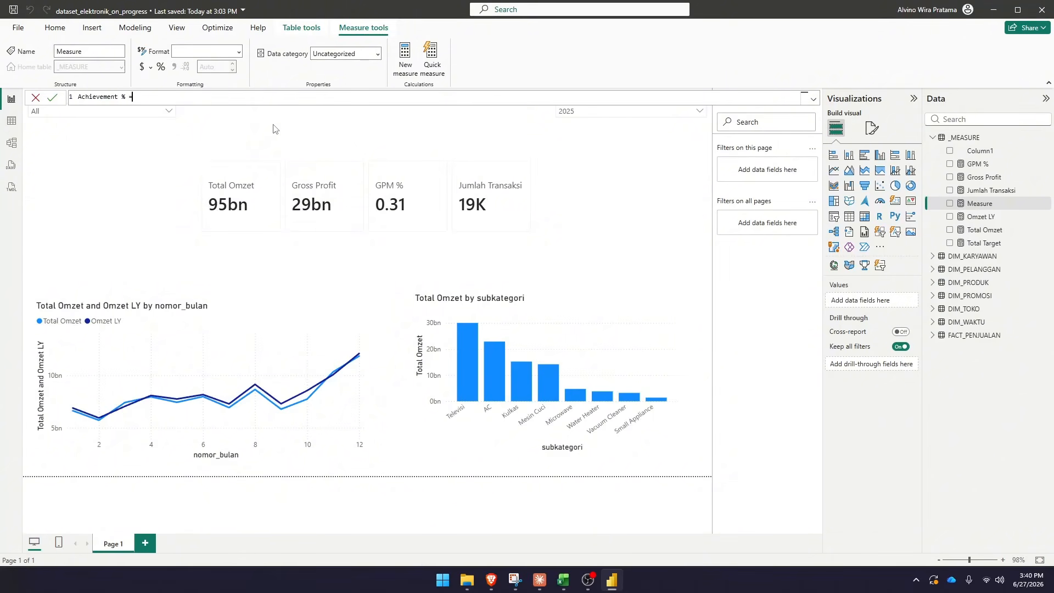
text(DIVIDE()
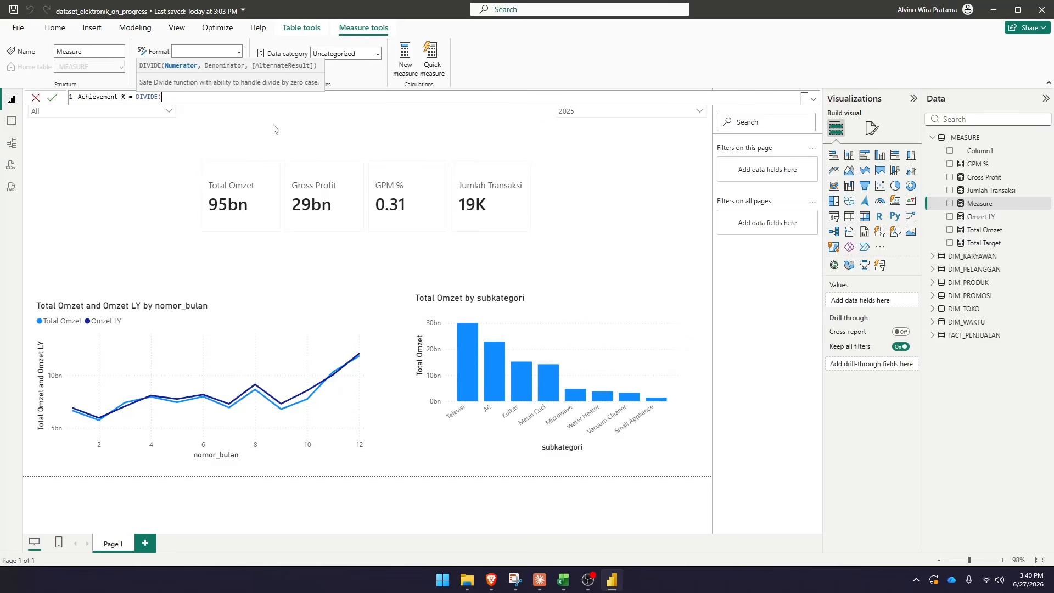
text([Total Omzet],total)
key(Down)
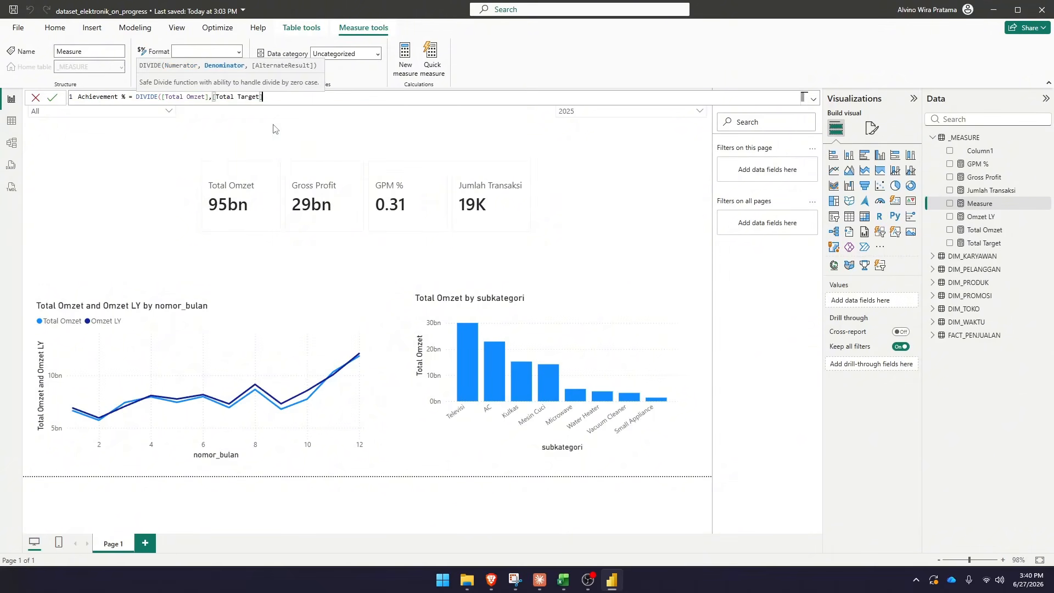
key(Tab)
text(,0))
key(Return)
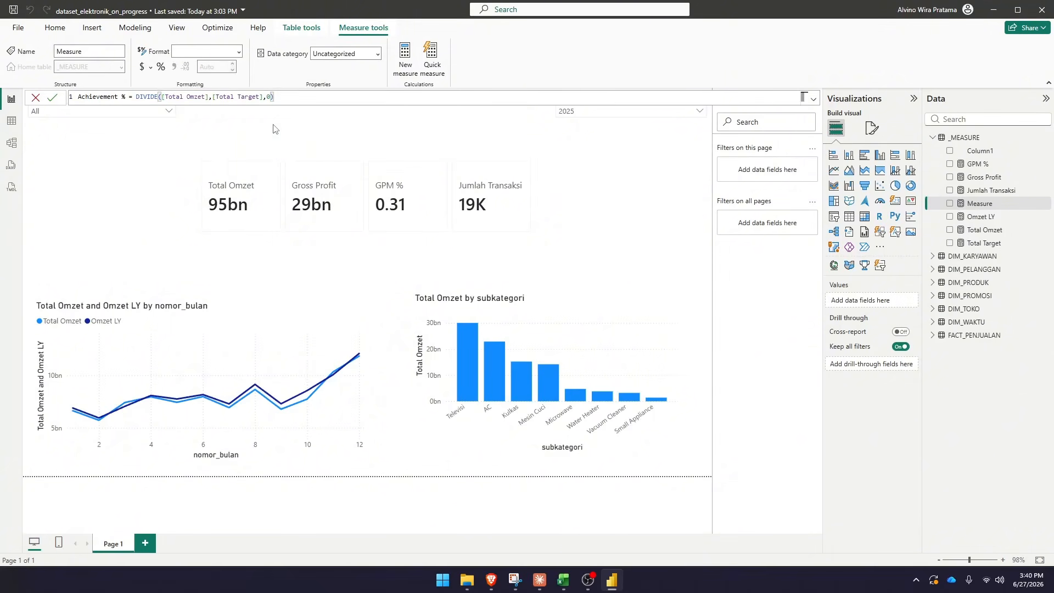
click(614, 183)
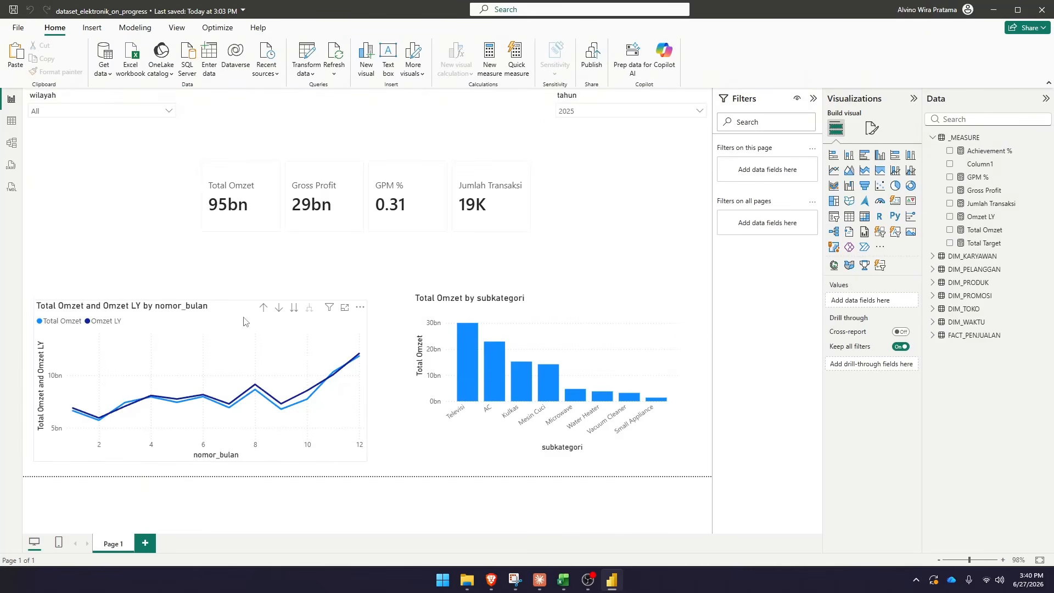
Narrow the line chart at the page's left edge, and place a narrower Total Omzet by subkategori chart close beside it
drag(239, 306, 231, 311)
drag(358, 384, 279, 385)
click(548, 304)
drag(551, 299, 441, 312)
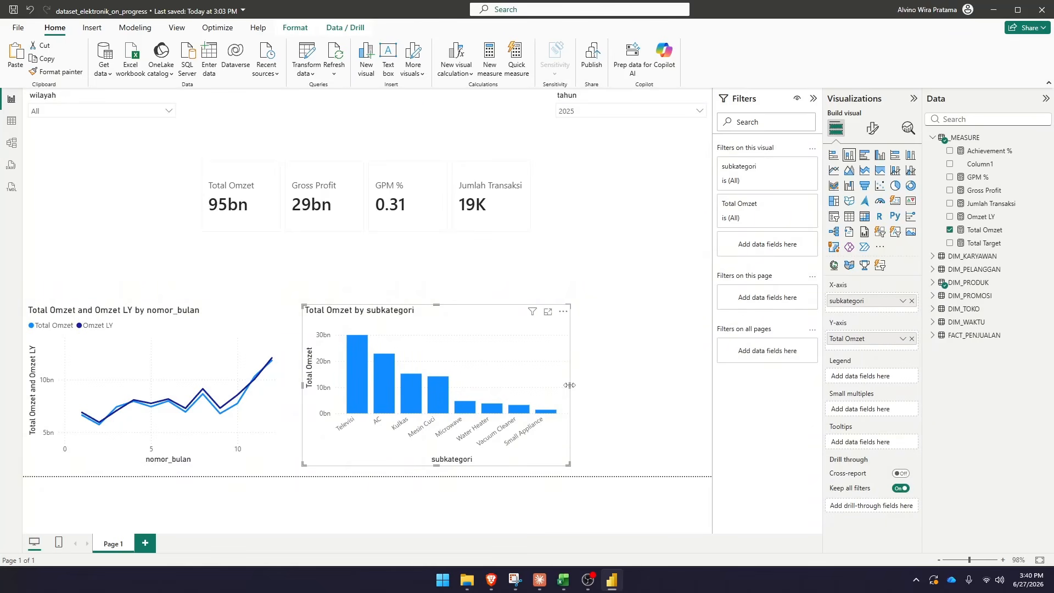
drag(569, 385, 529, 385)
click(579, 372)
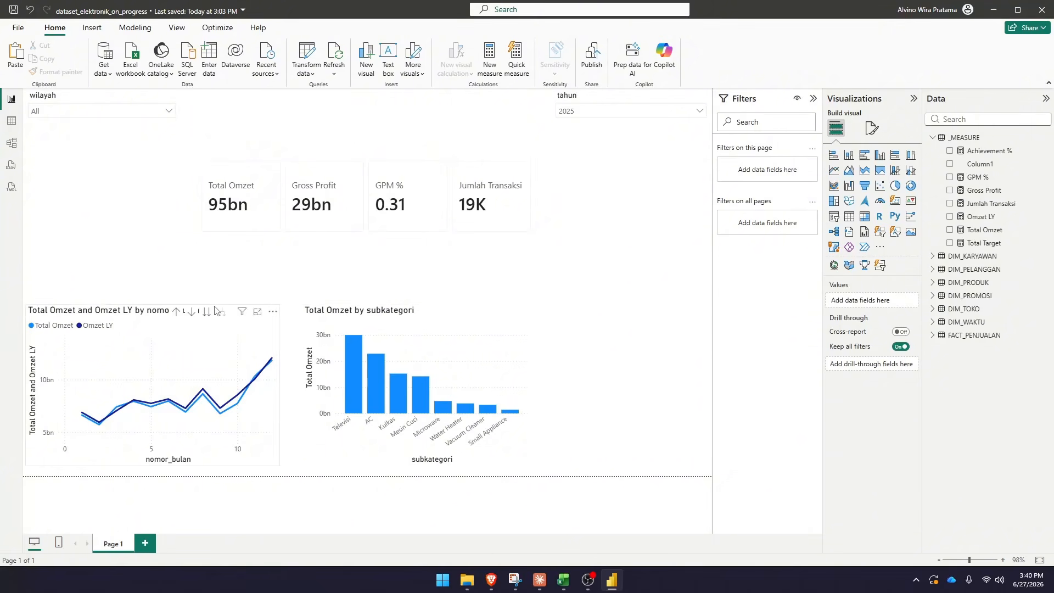
Narrow the line chart slightly more and shift the subkategori chart toward it to free space for a third visual
click(217, 310)
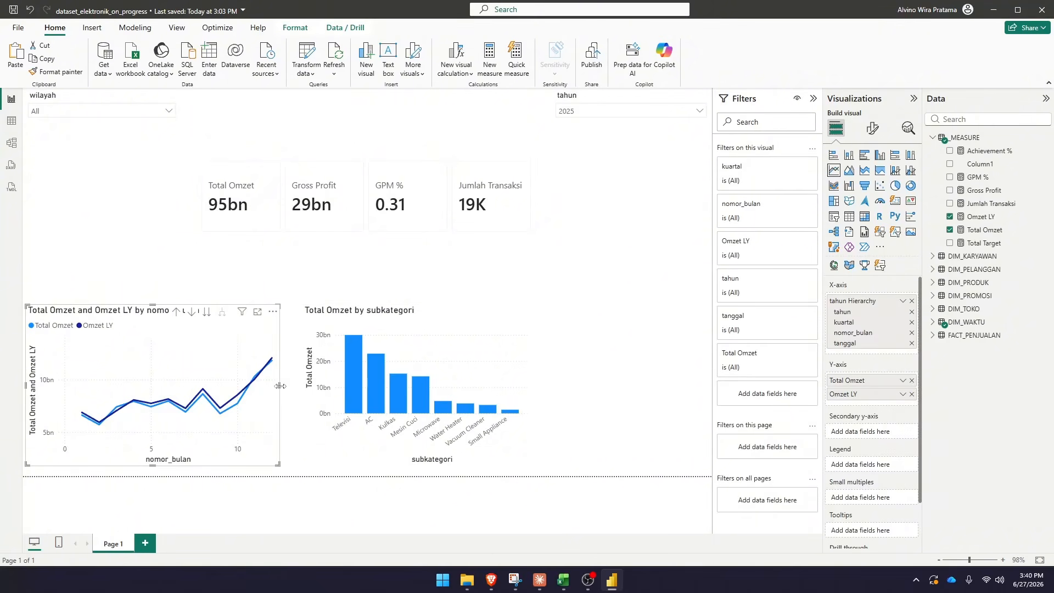
drag(280, 386, 262, 386)
drag(436, 314, 416, 315)
click(574, 332)
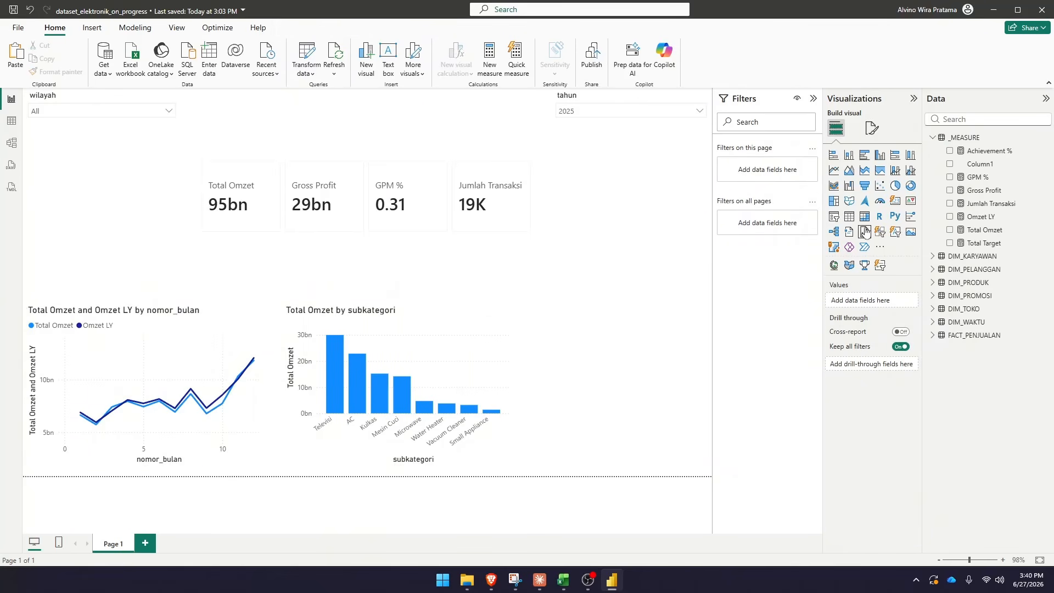
Insert a table visual beside the subkategori chart and add the nama_toko field from DIM_TOKO as its column
click(849, 217)
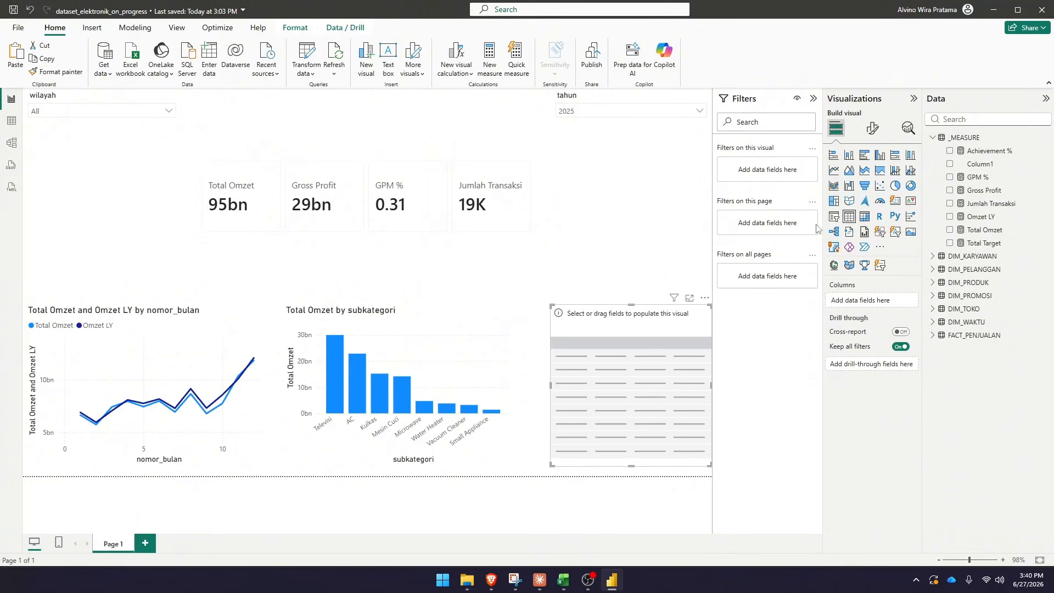
drag(608, 304, 592, 303)
click(971, 122)
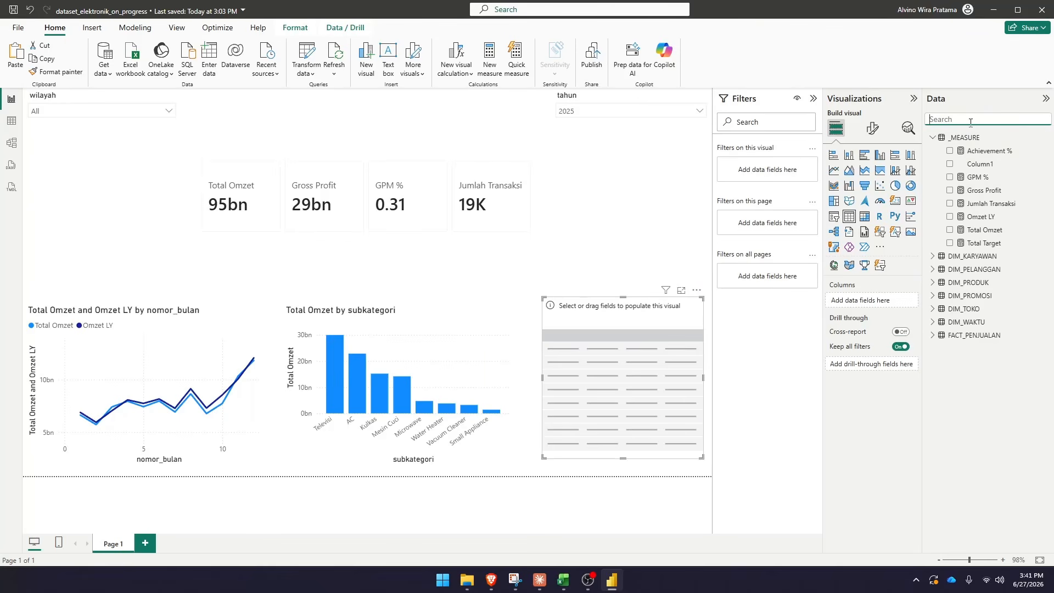
text(nama)
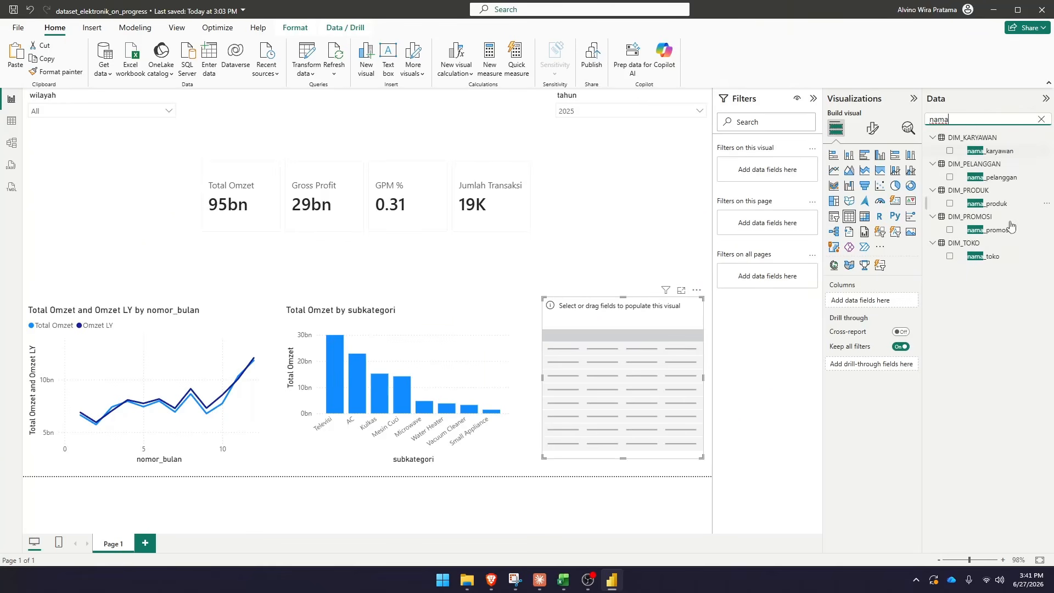
click(950, 257)
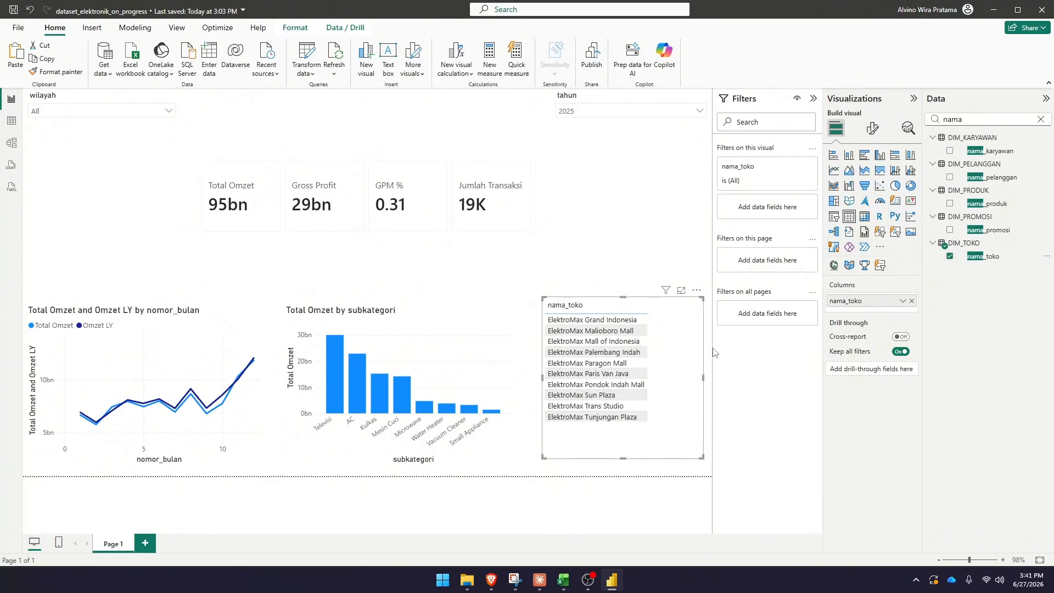
Add the Total Omzet and Achievement % measures to the nama_toko table and widen the table to fit all three columns
click(1041, 119)
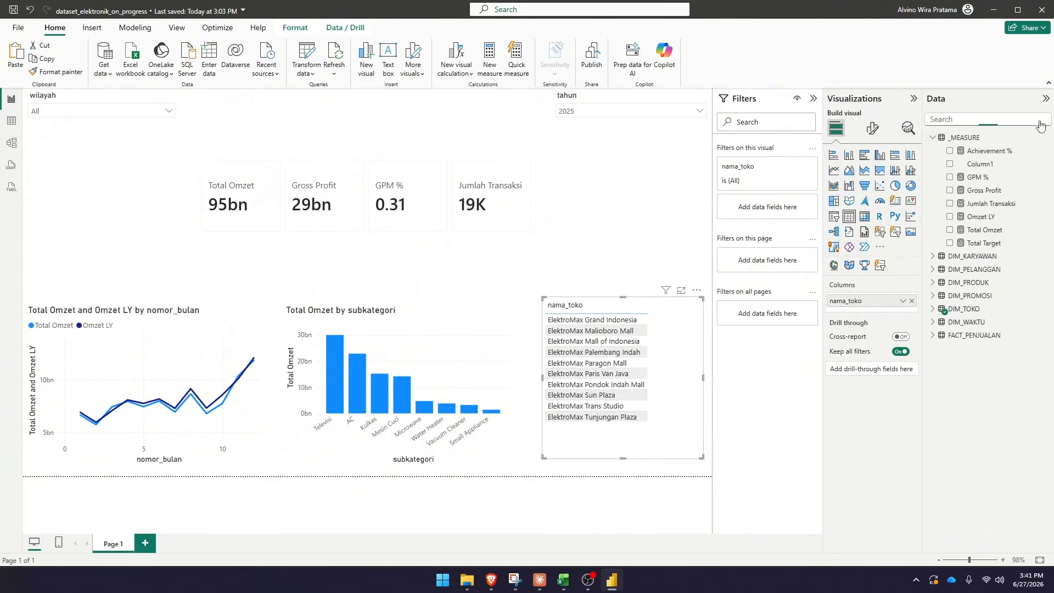
click(950, 229)
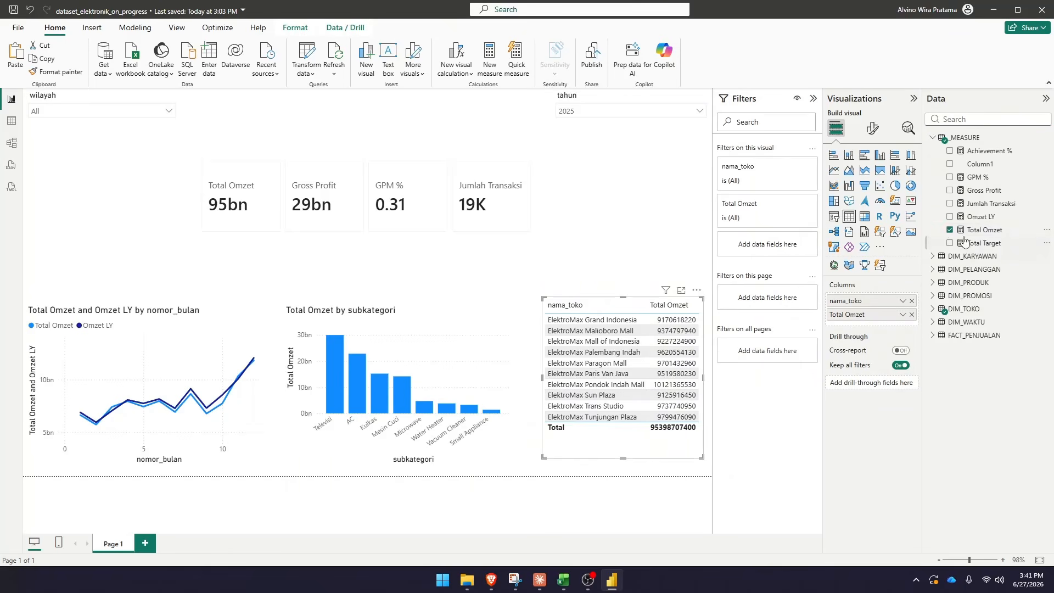
click(950, 151)
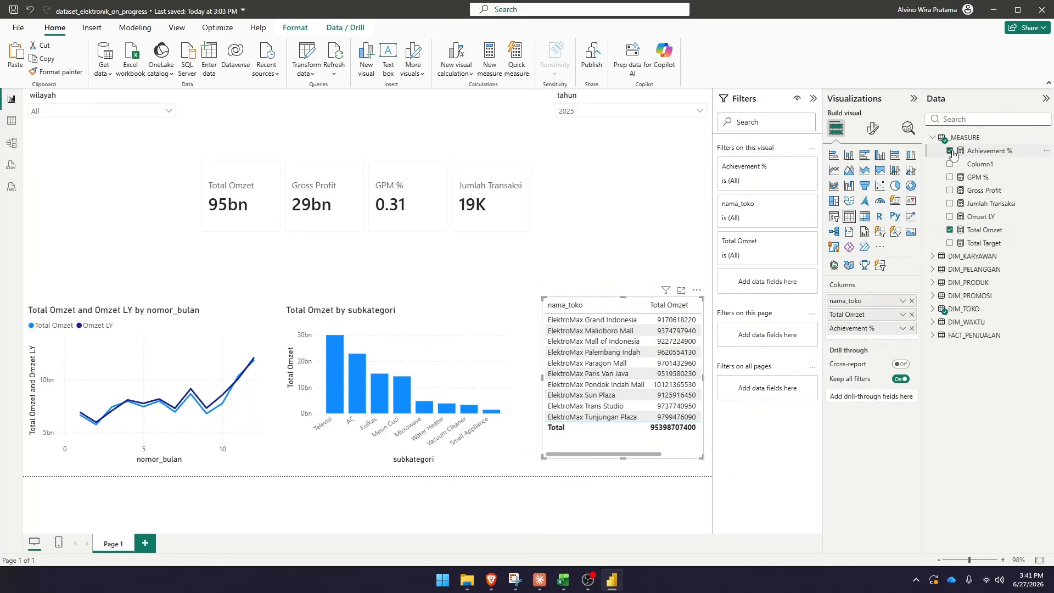
drag(520, 379, 468, 379)
Narrow the line chart and shift the subkategori chart toward it, top-aligned, so it clears the widened store table
click(423, 316)
drag(425, 316, 393, 309)
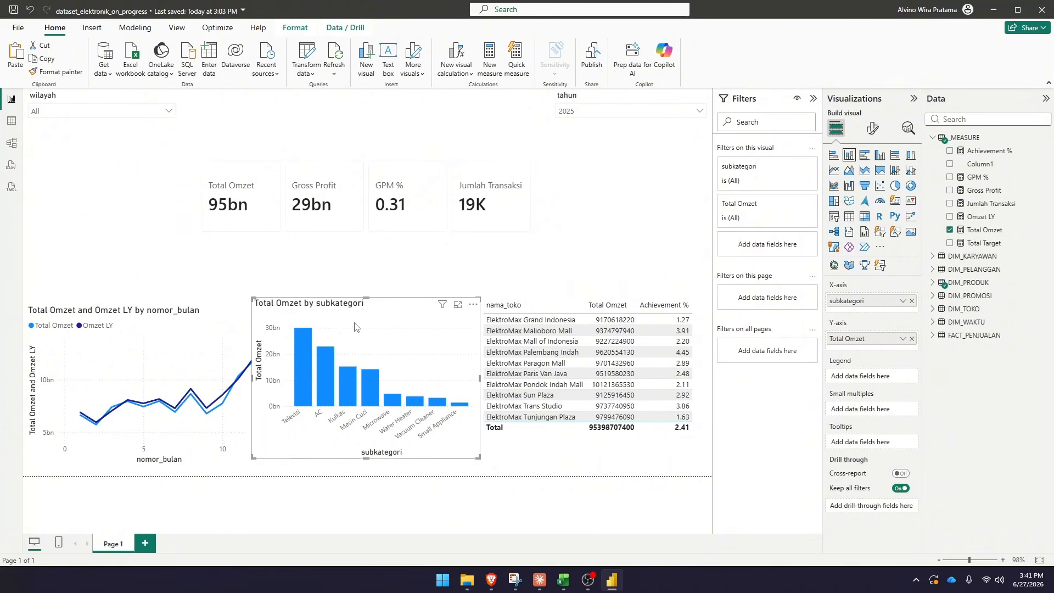
click(148, 311)
drag(261, 386, 240, 386)
drag(302, 305, 294, 311)
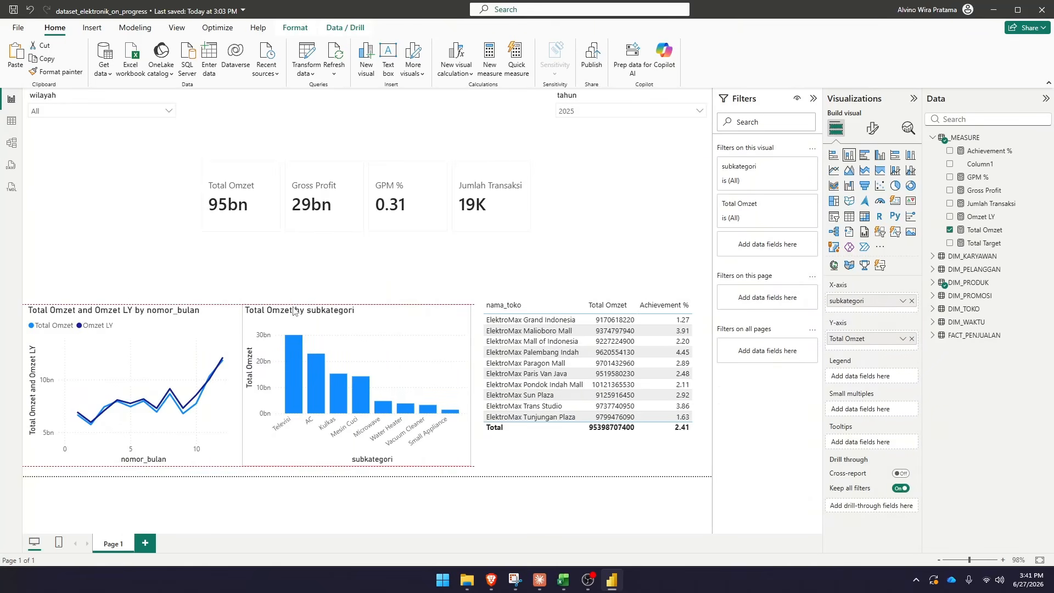
Sort the store table by Total Omzet and finally by Achievement %, both in descending order
click(554, 448)
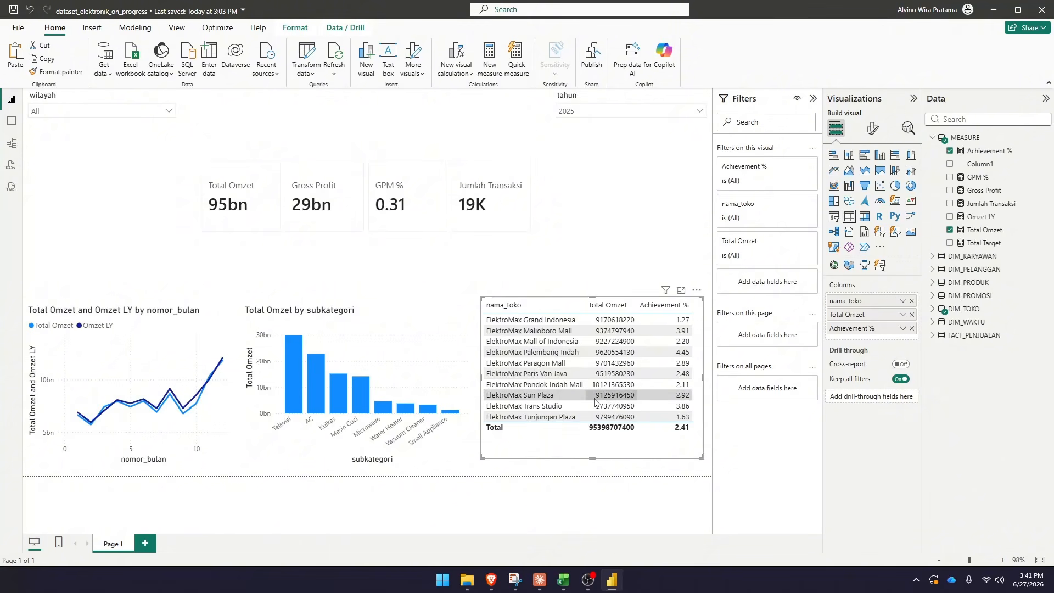
click(603, 312)
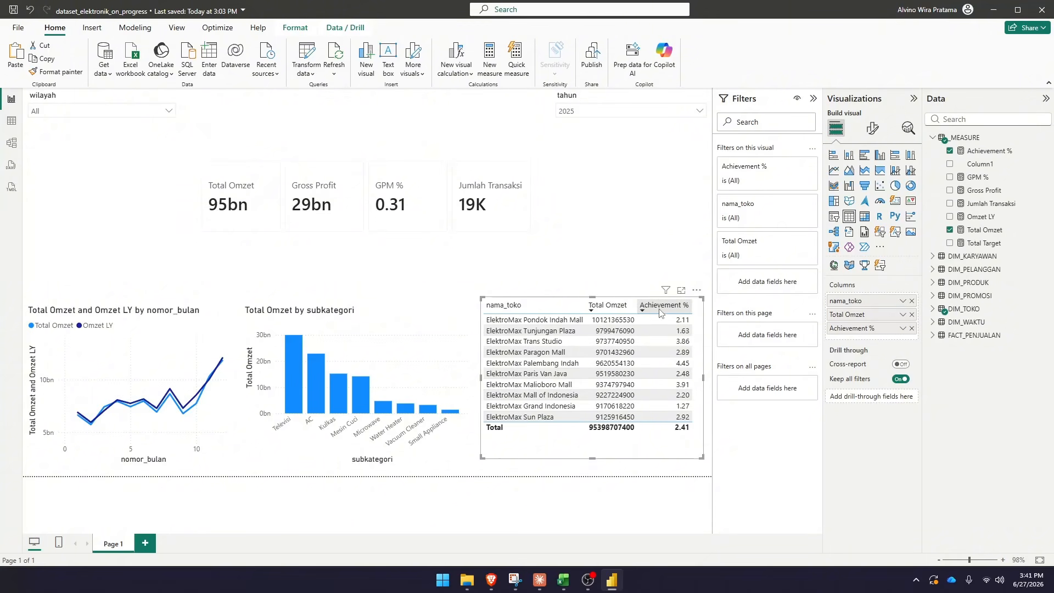
click(660, 313)
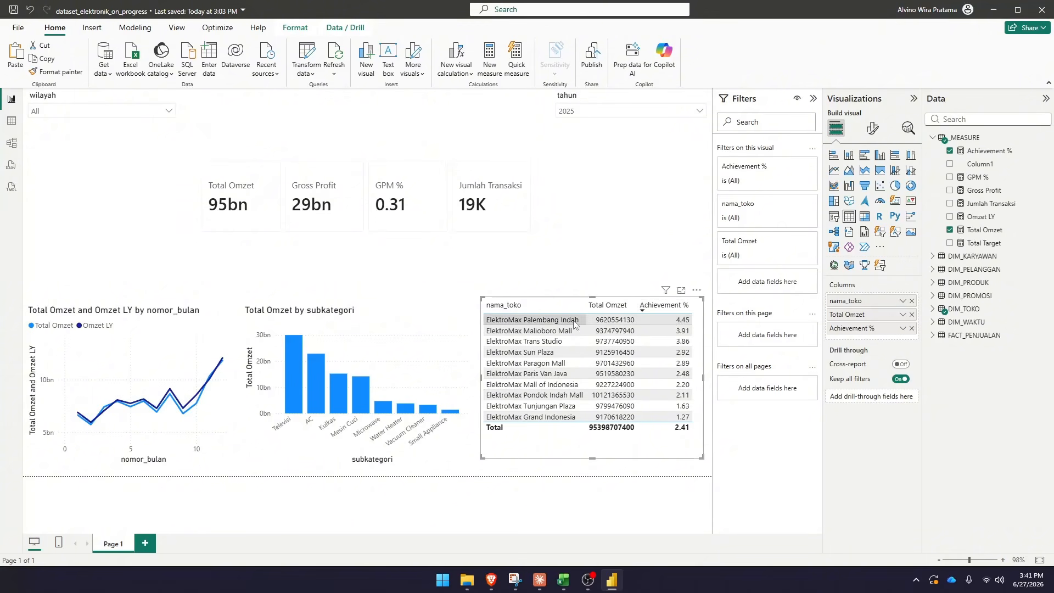
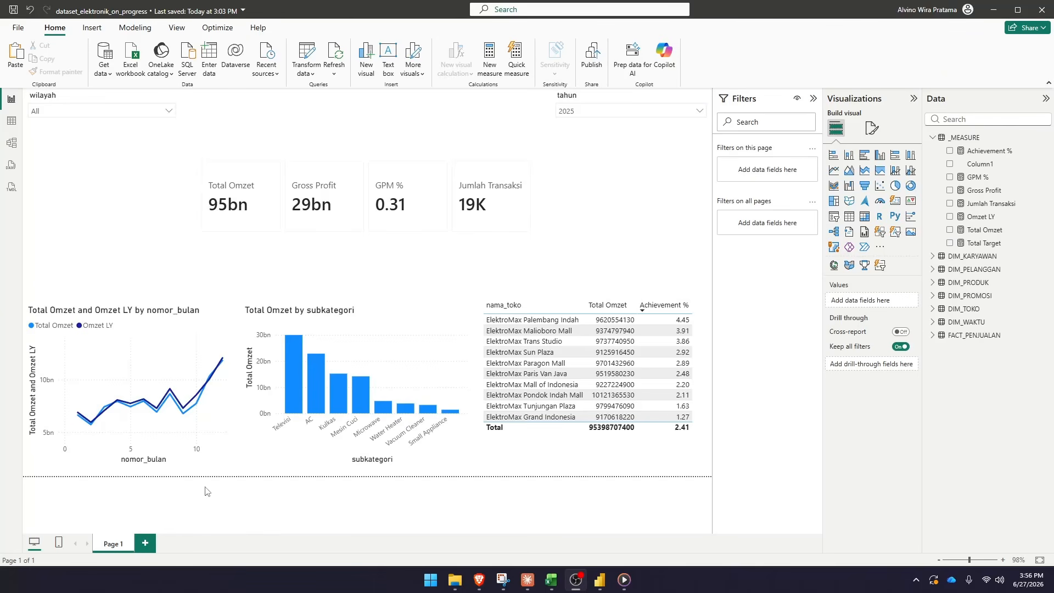
Add a second report page and copy the tahun slicer from Page 1 onto it, keeping both slicers in sync
click(145, 545)
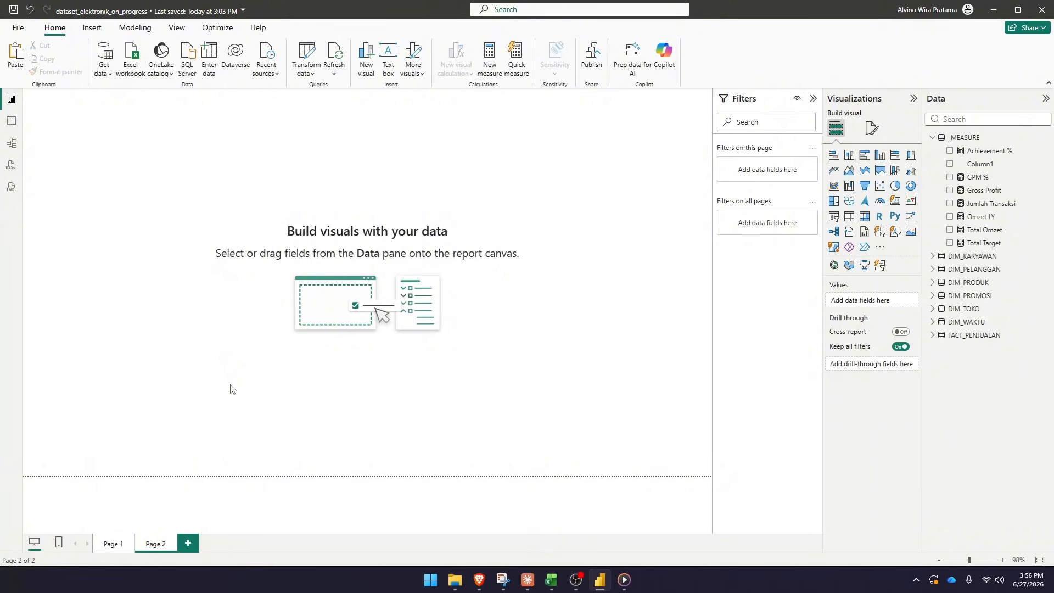
click(112, 545)
click(577, 104)
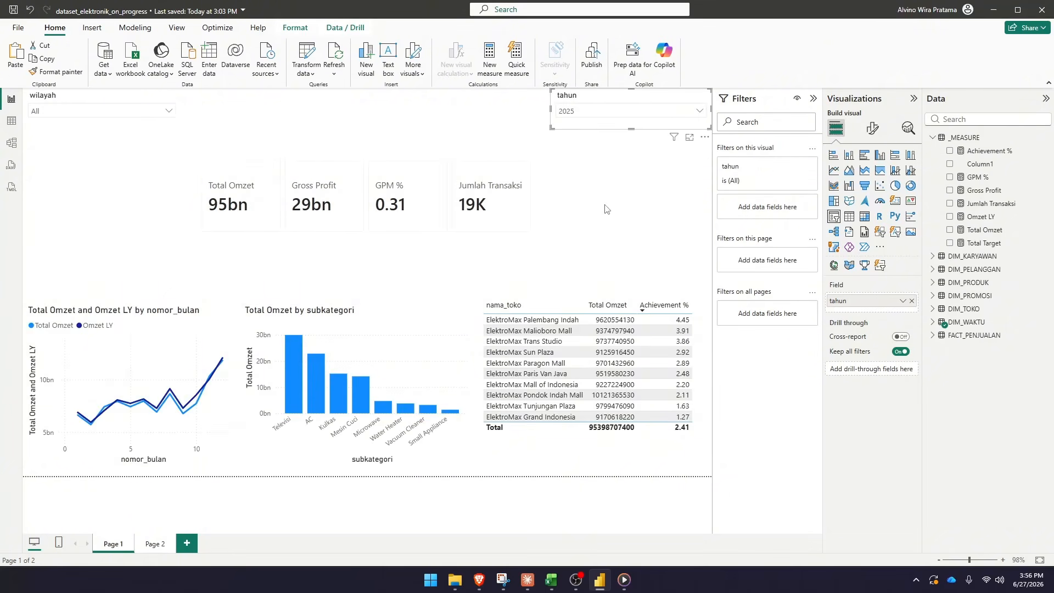
click(154, 544)
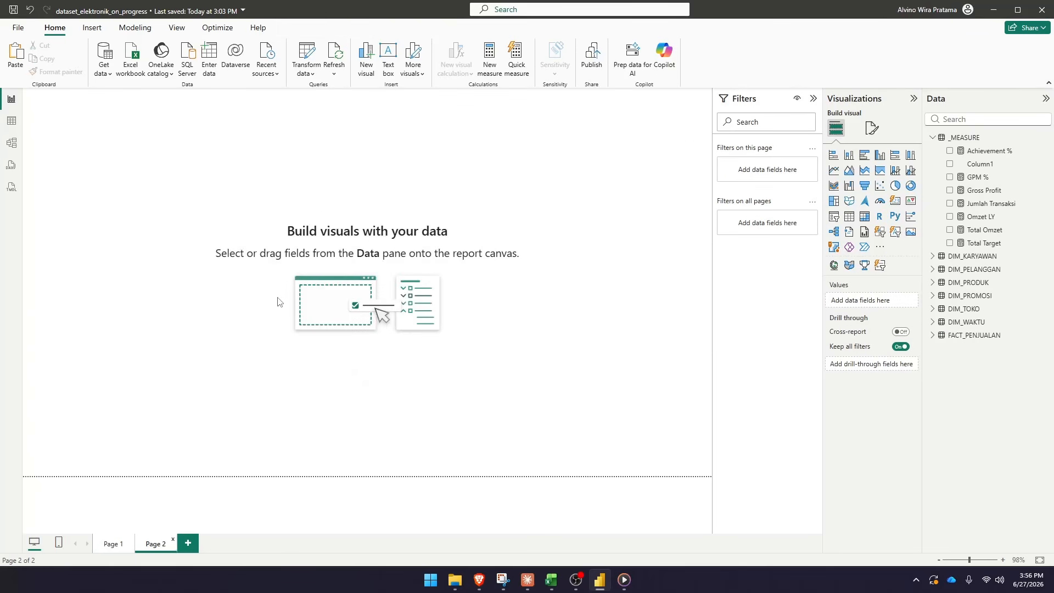
key(ctrl+v)
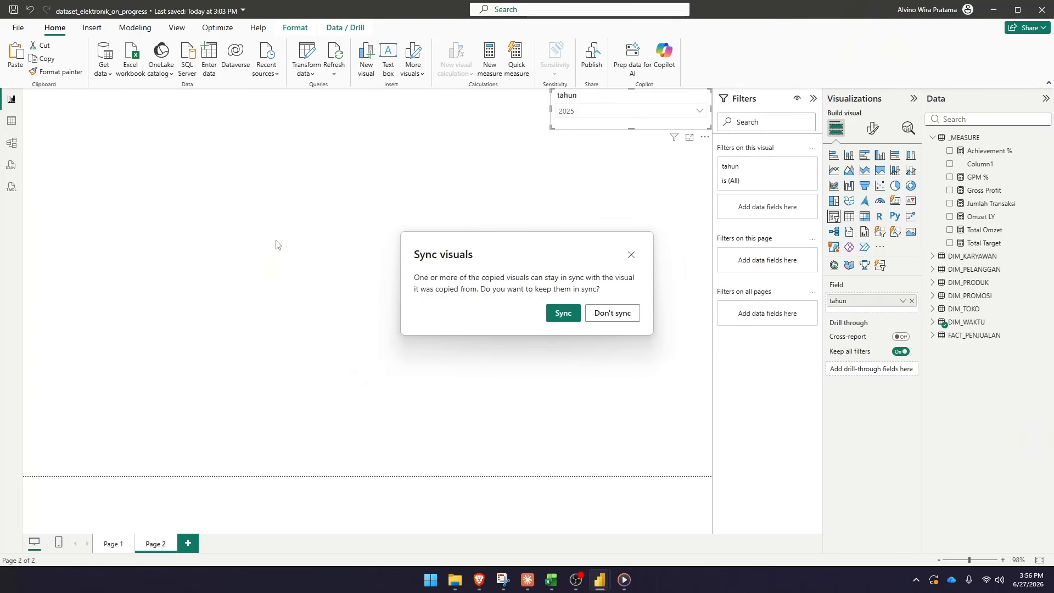
click(563, 317)
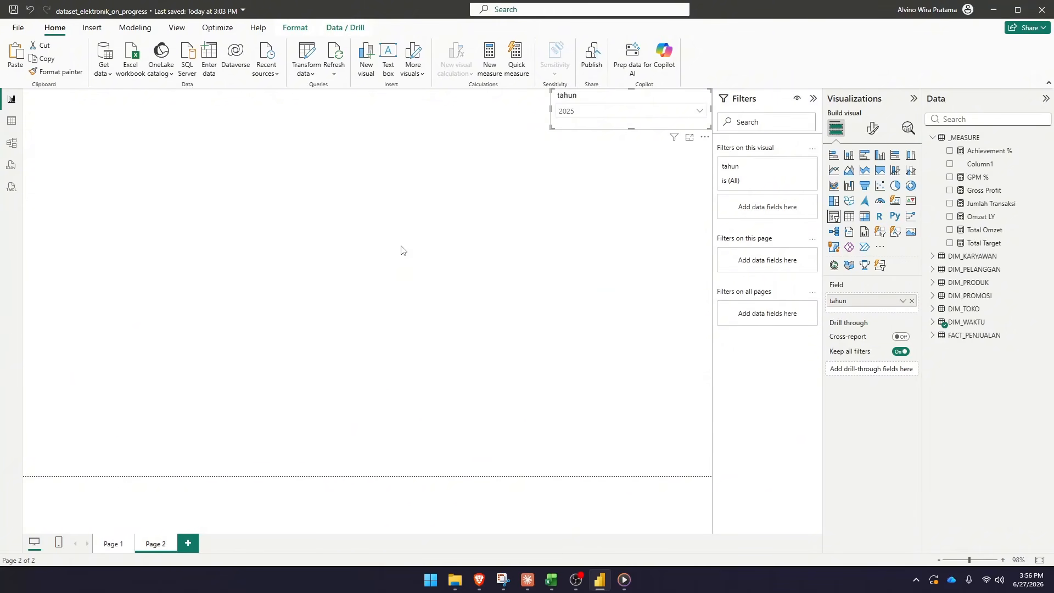
Set the tahun slicer on Page 2 to 2024 and check on Page 1 that the synced slicer follows
click(605, 113)
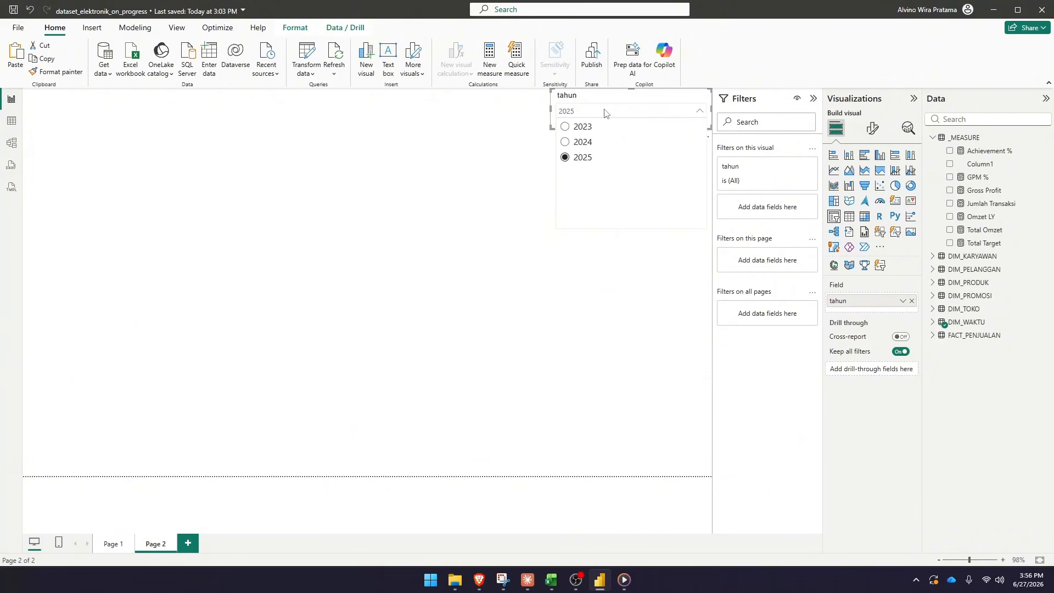
click(582, 142)
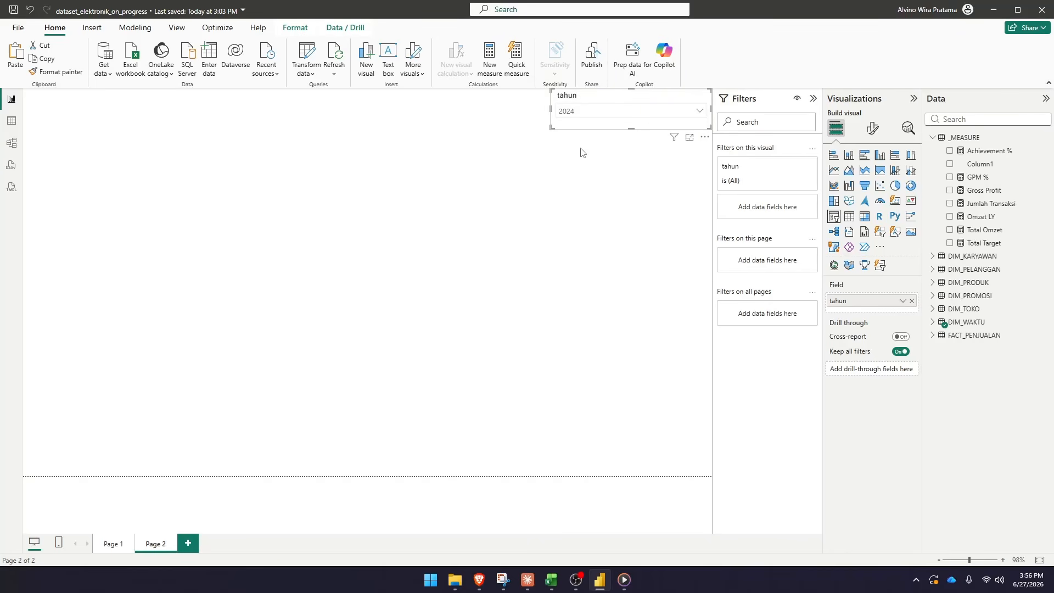
click(120, 544)
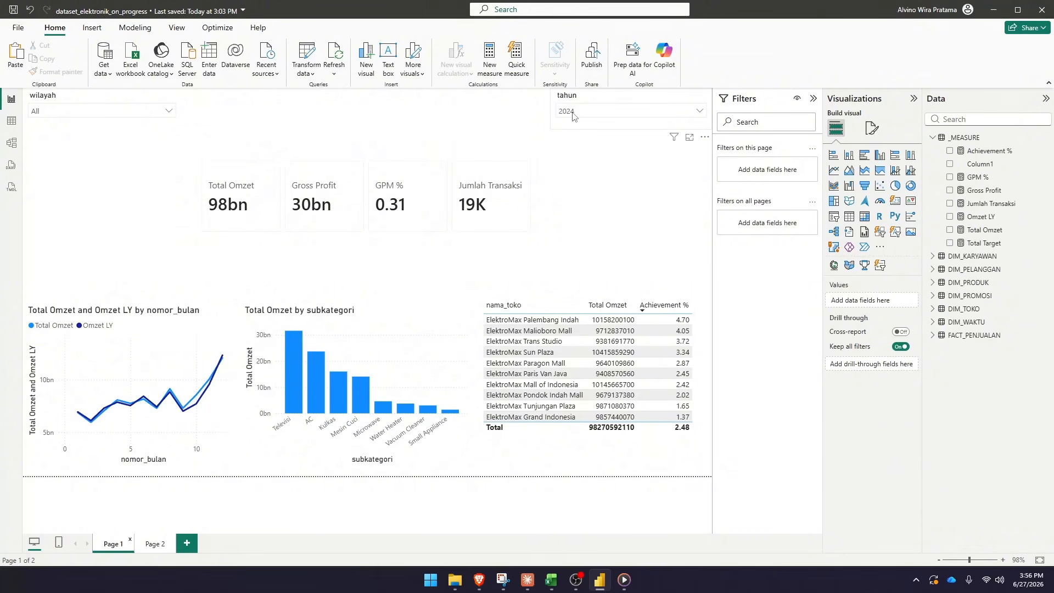
On Page 2, insert a stacked bar chart of Total Omzet by nama_toko, widen it and move it near the page's left edge
click(154, 543)
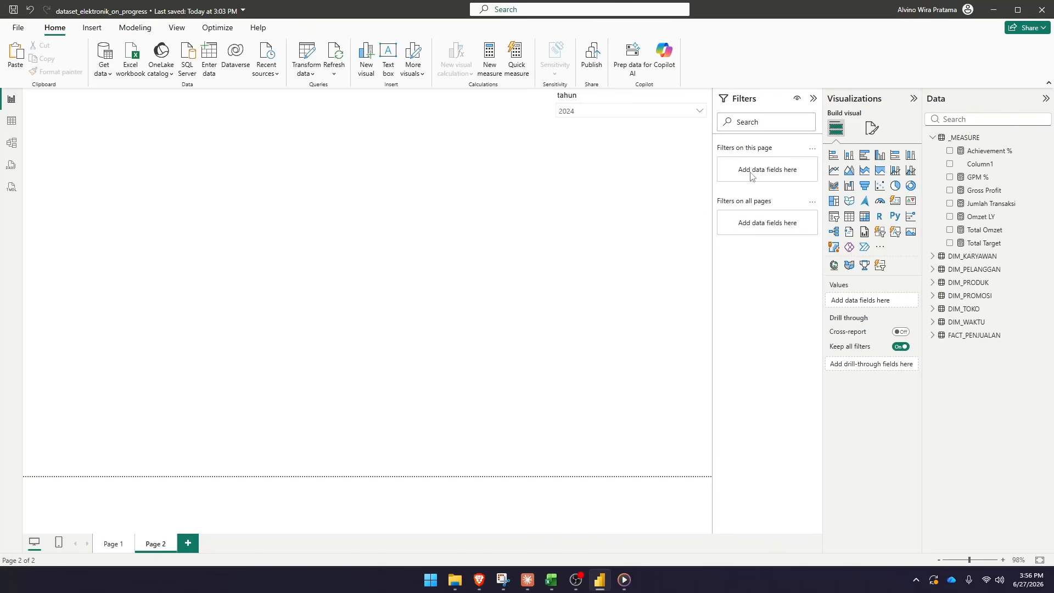
click(833, 158)
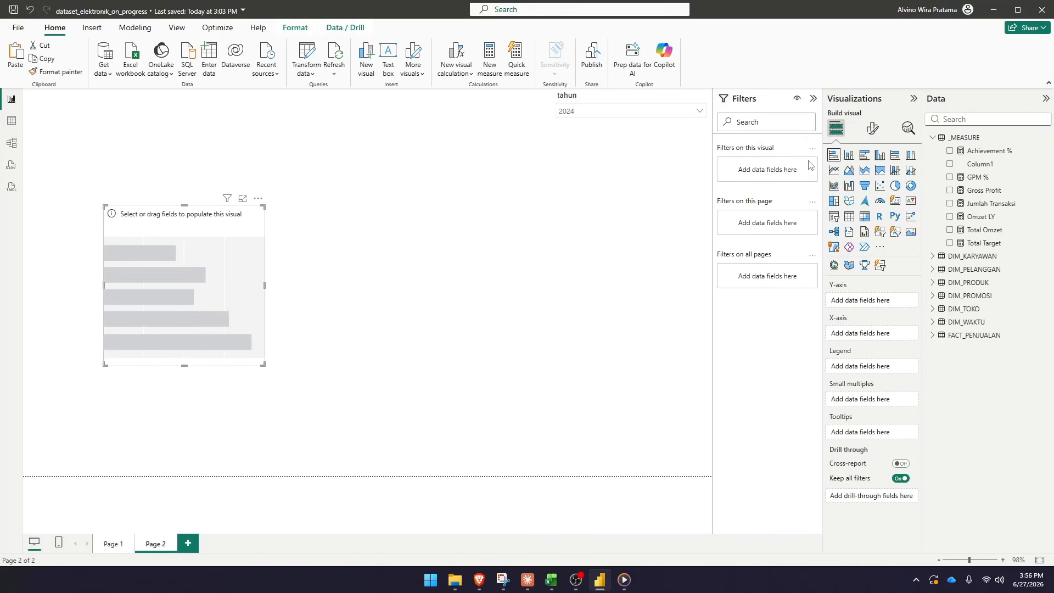
click(1002, 119)
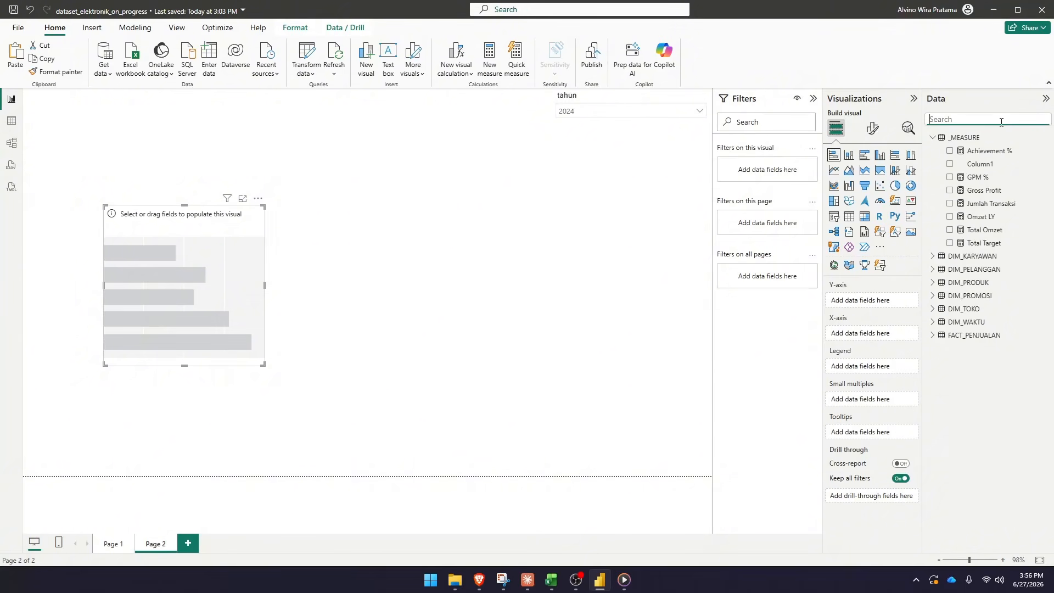
text(nama)
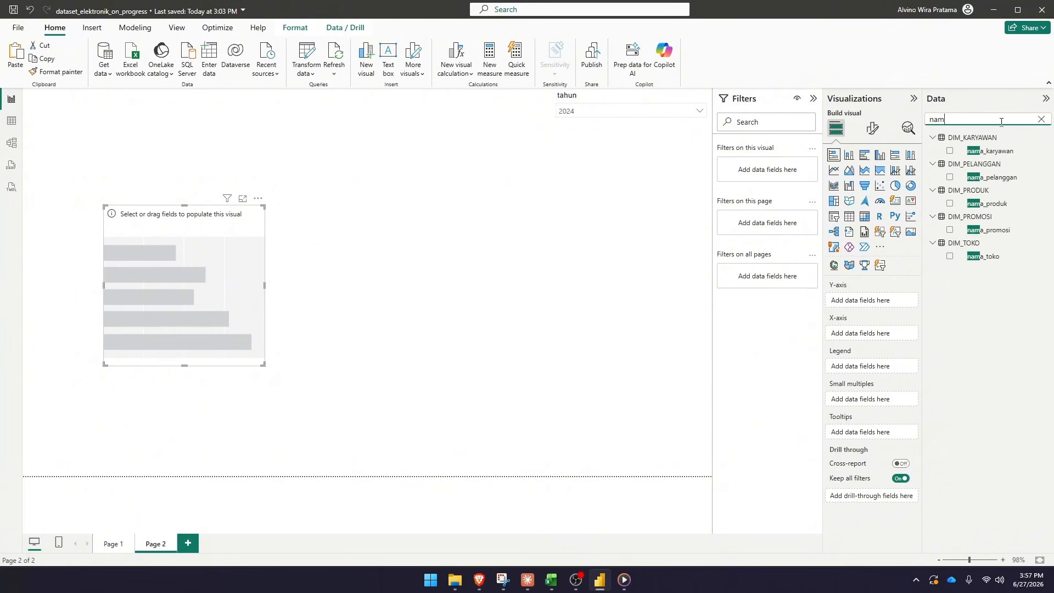
click(950, 257)
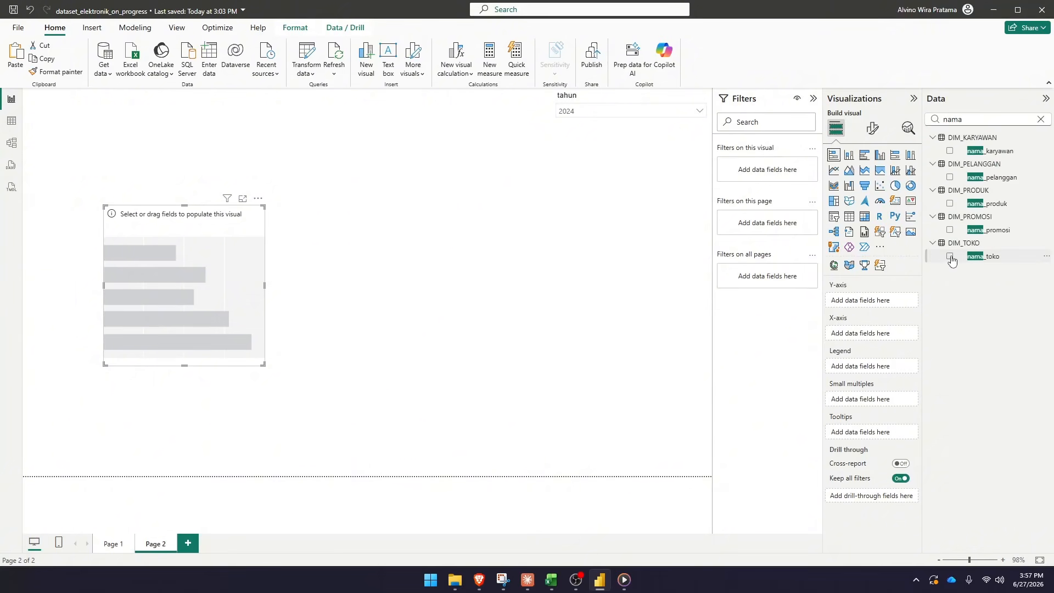
double_click(977, 120)
text(total)
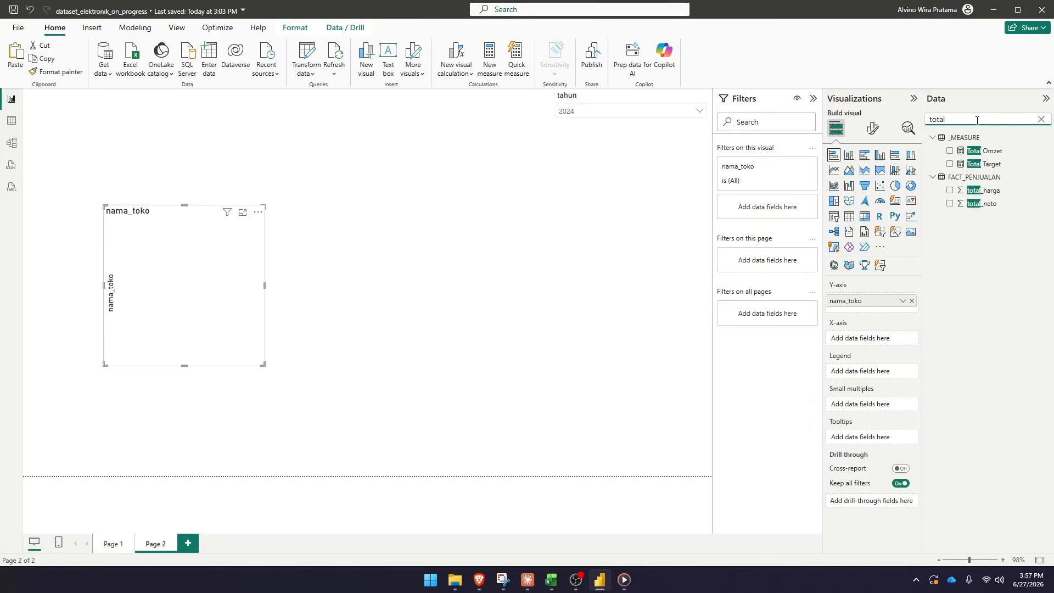
click(949, 151)
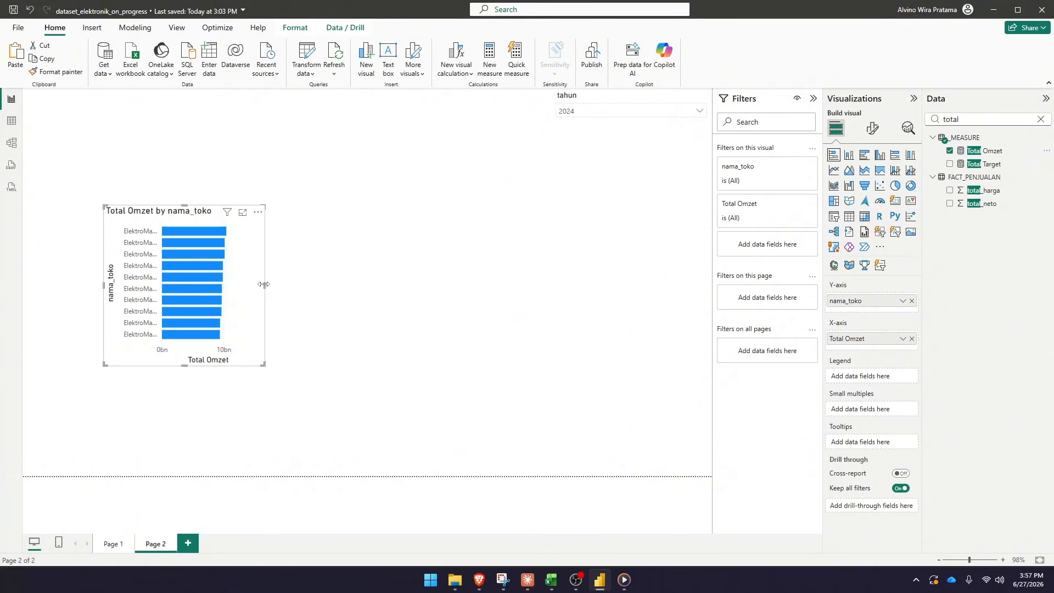
drag(264, 285, 378, 294)
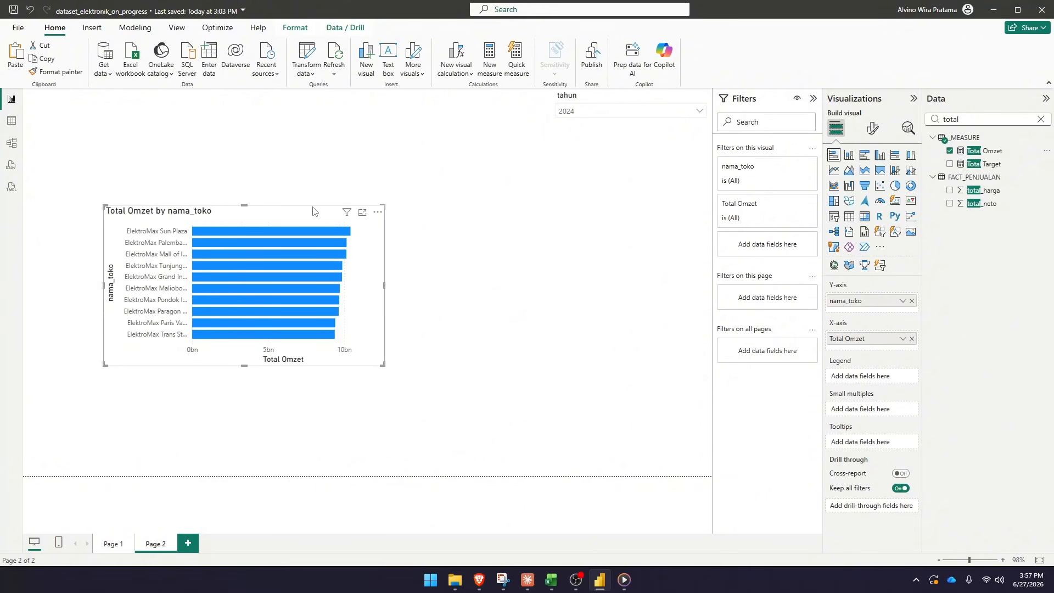
drag(312, 212, 249, 201)
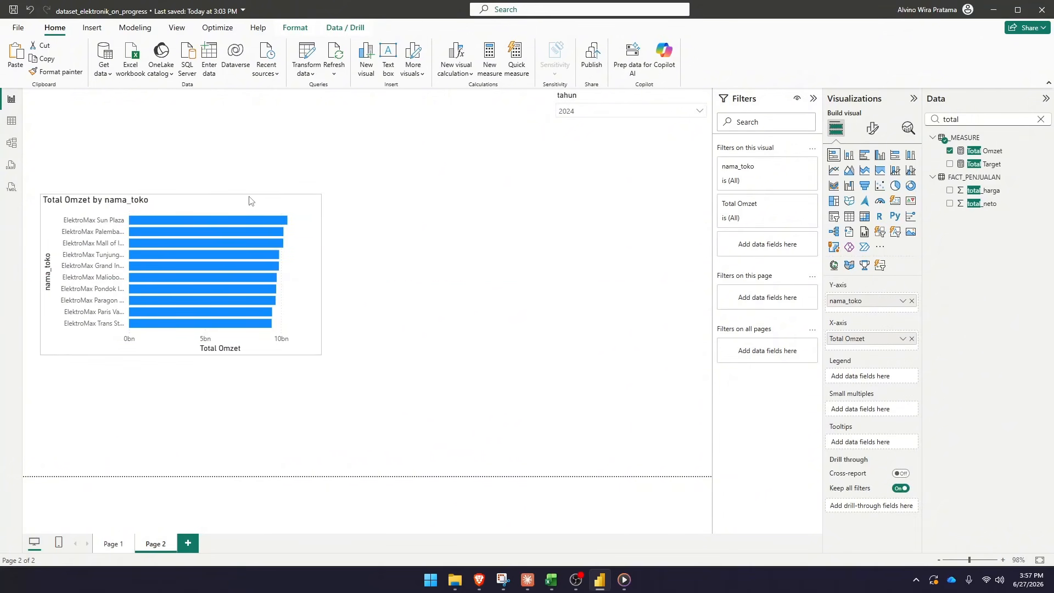
Add the DIM_TOKO region field as the bar chart's legend and enlarge the chart until the full store names fit
click(1042, 119)
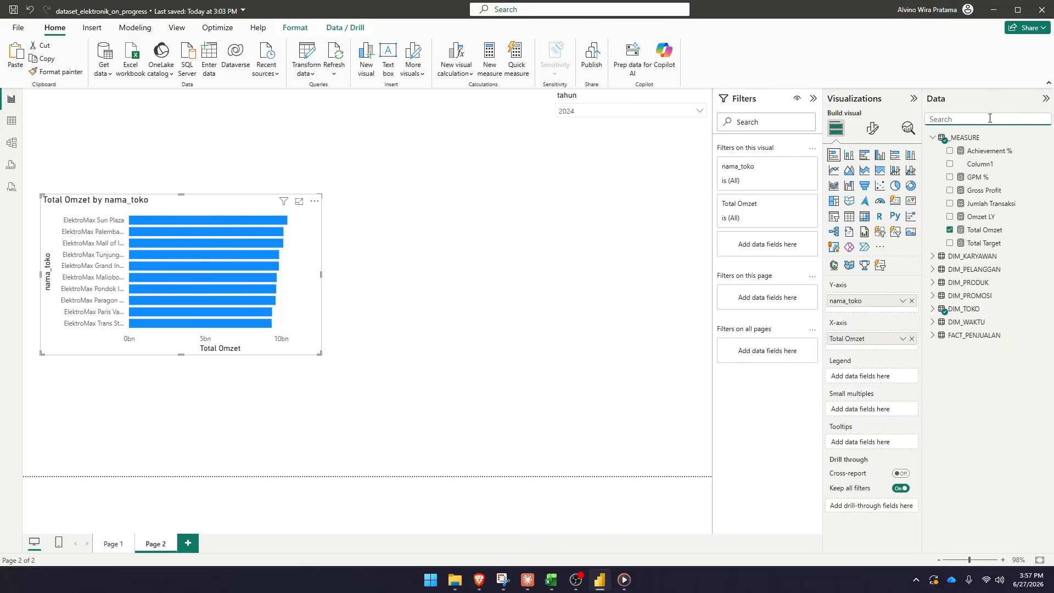
text(regio)
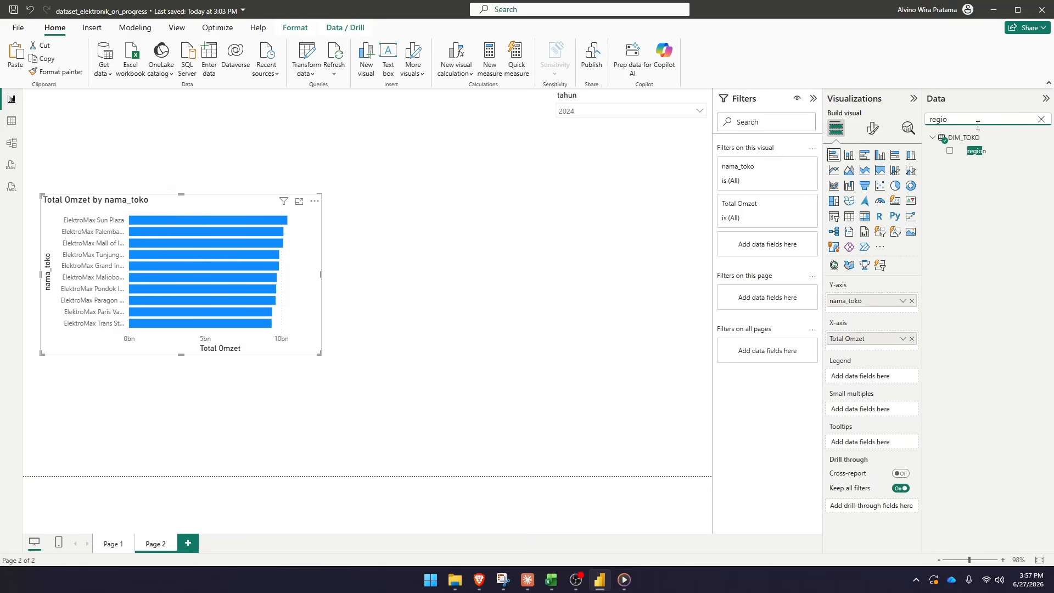
drag(991, 158, 864, 378)
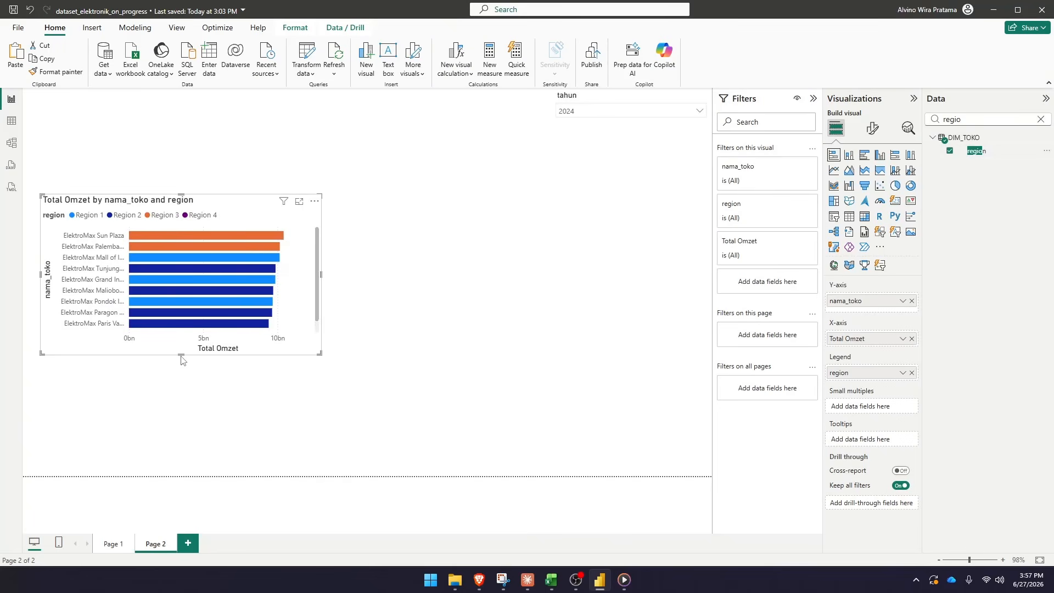
drag(182, 354, 181, 376)
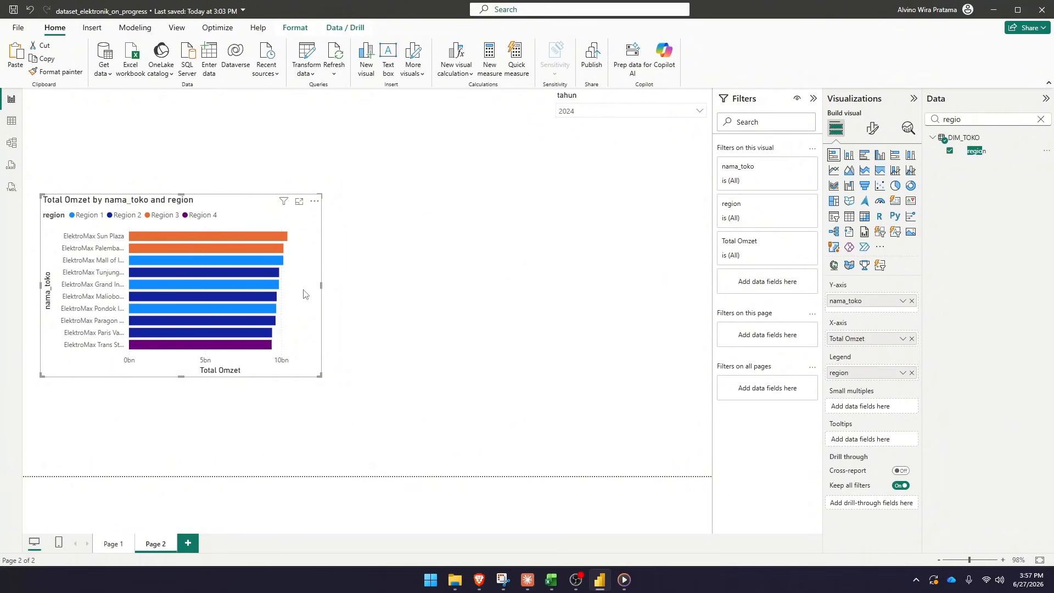
drag(321, 285, 354, 288)
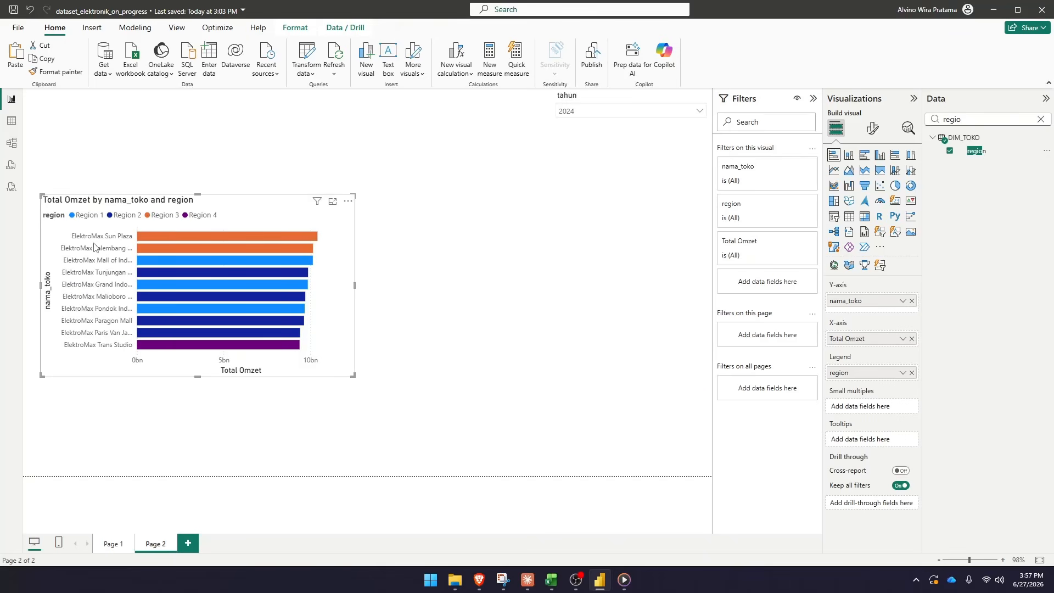
drag(355, 286, 438, 295)
Inspect the ElektroMax Sun Plaza bar and highlight the Region 1 and Region 2 stores through the chart legend
mouse_move(195, 247)
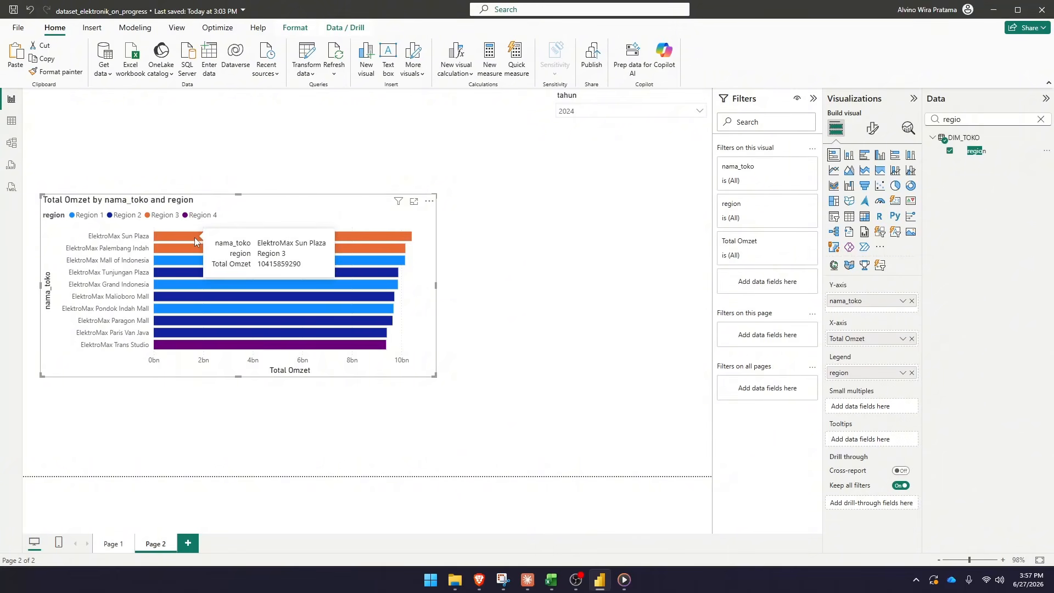
click(86, 216)
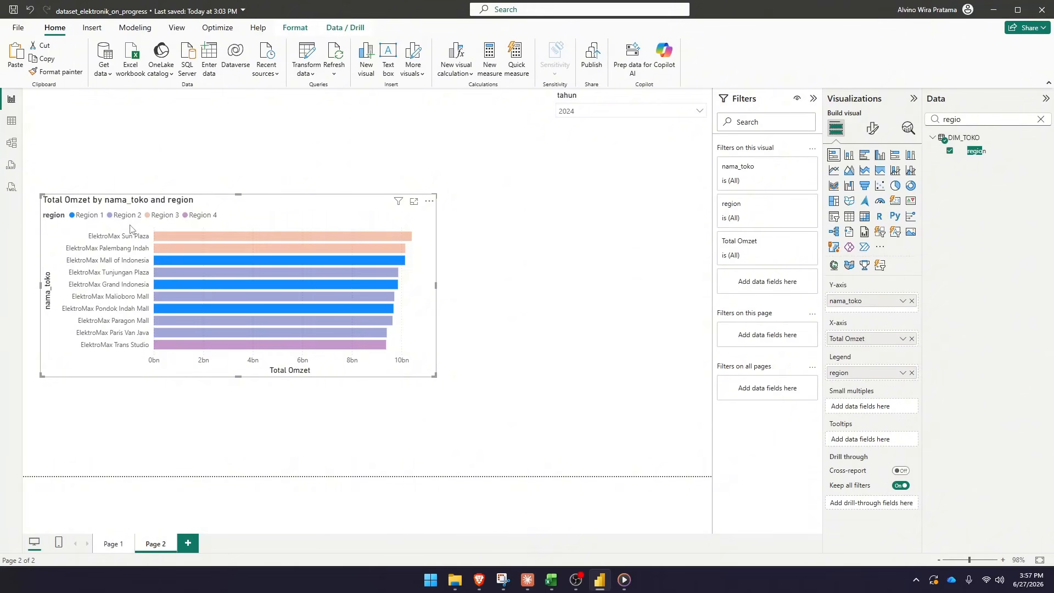
click(95, 216)
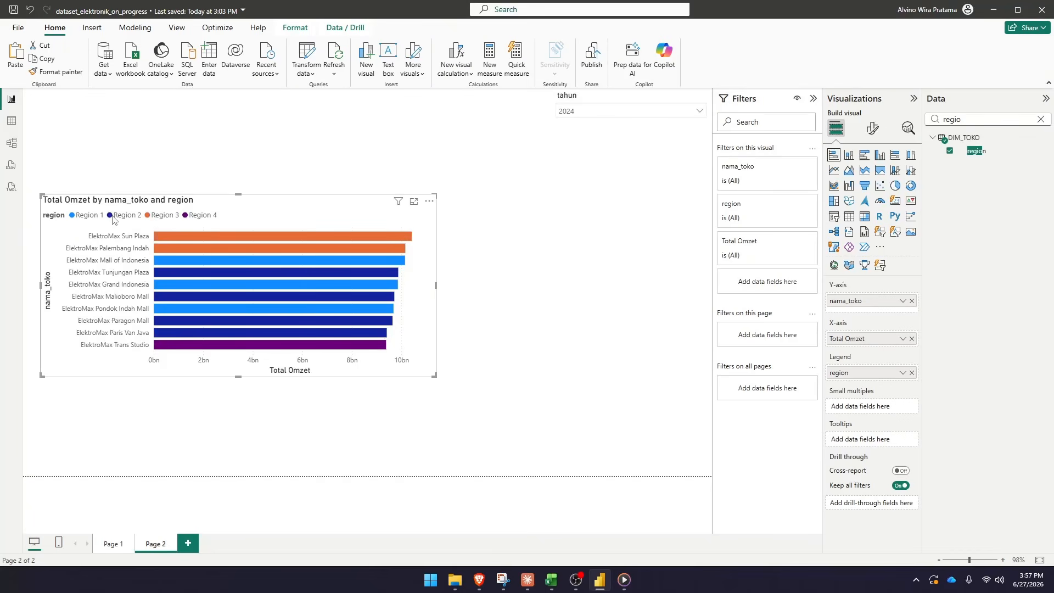
click(125, 220)
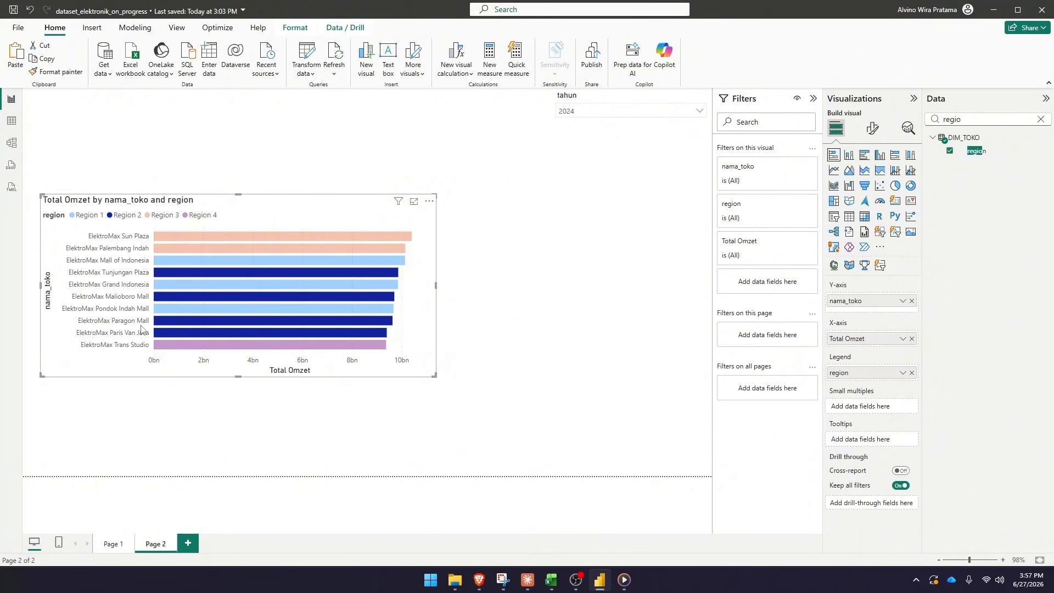
Clear the Region 2 highlight, highlight the Region 4 store through the bar chart's legend, and clear the selection again
click(127, 215)
click(193, 217)
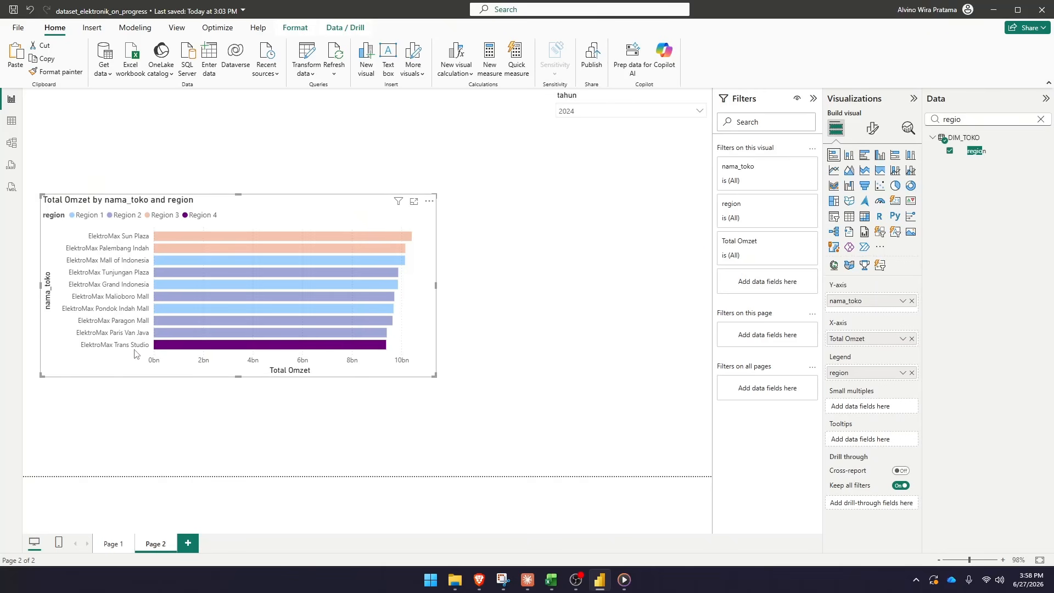
click(196, 217)
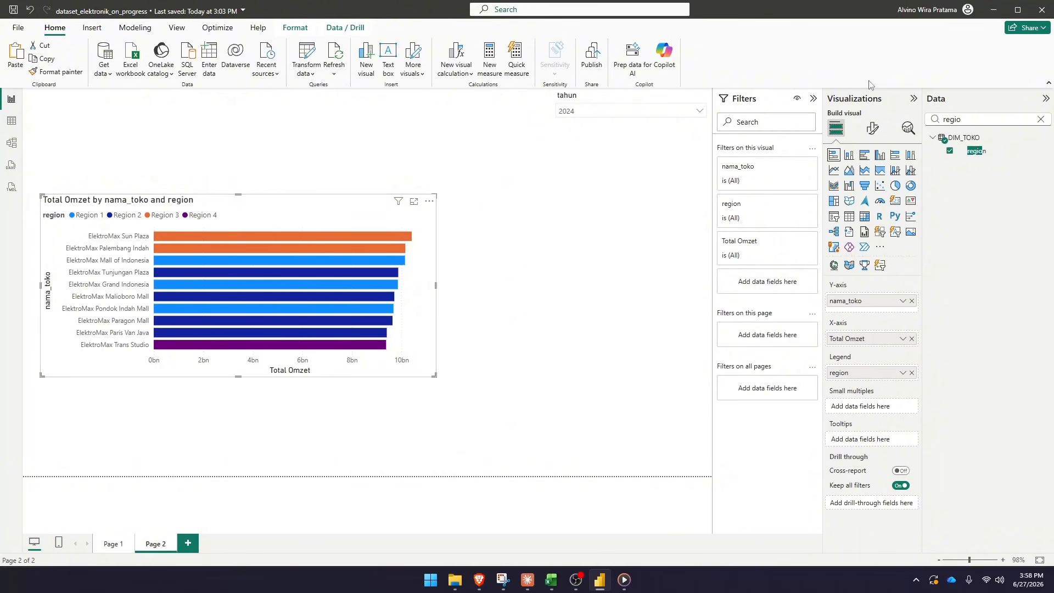
Turn on data labels for the Total Omzet by nama_toko and region bar chart
click(873, 128)
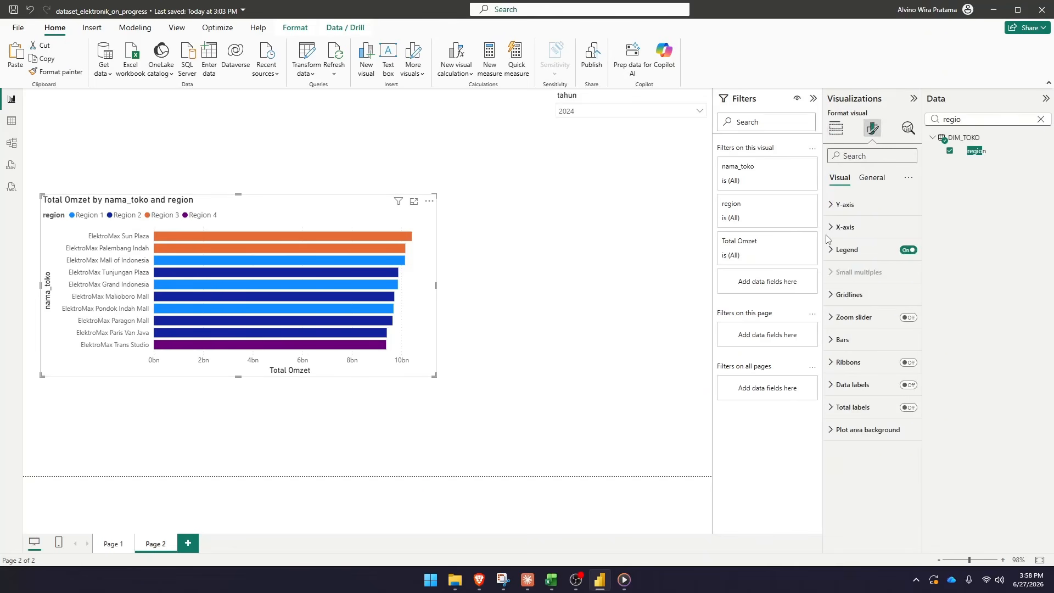
click(909, 386)
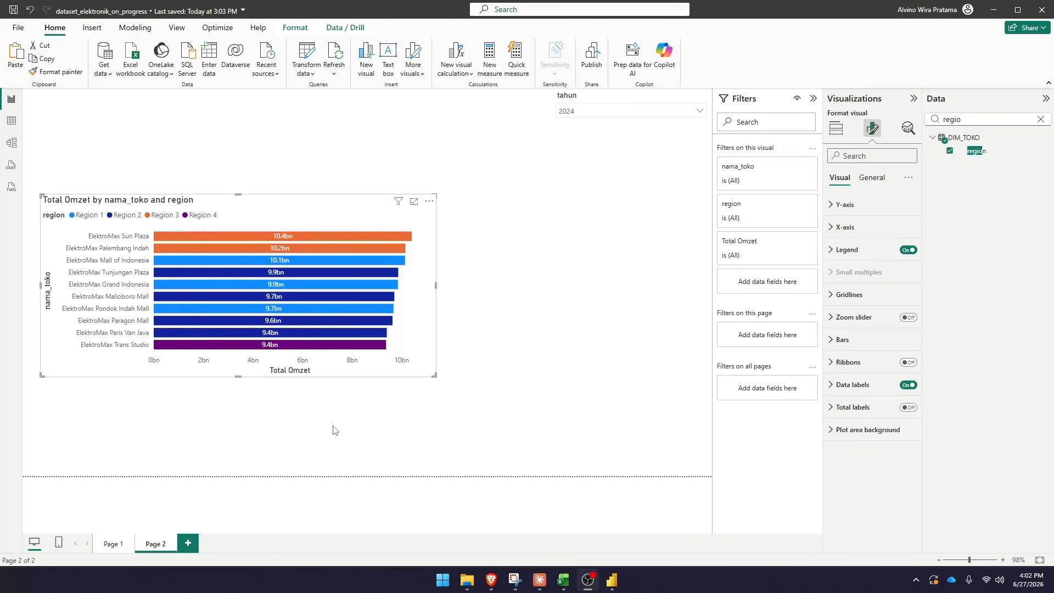
click(477, 263)
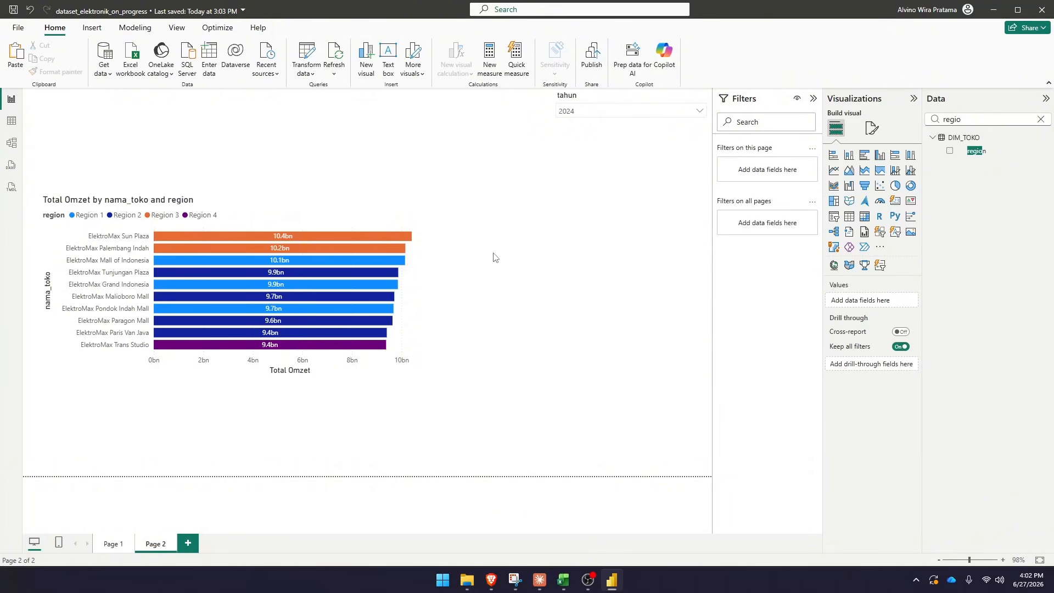
Insert a donut chart on Page 2 and resize it to fill the space beside the bar chart
click(911, 185)
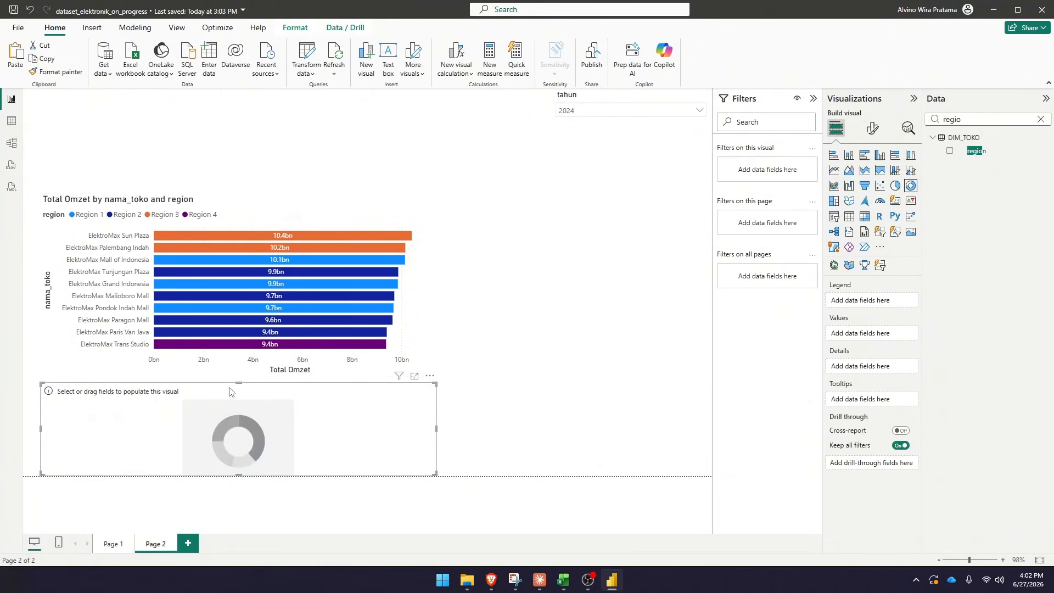
drag(220, 390, 494, 239)
drag(514, 324, 514, 363)
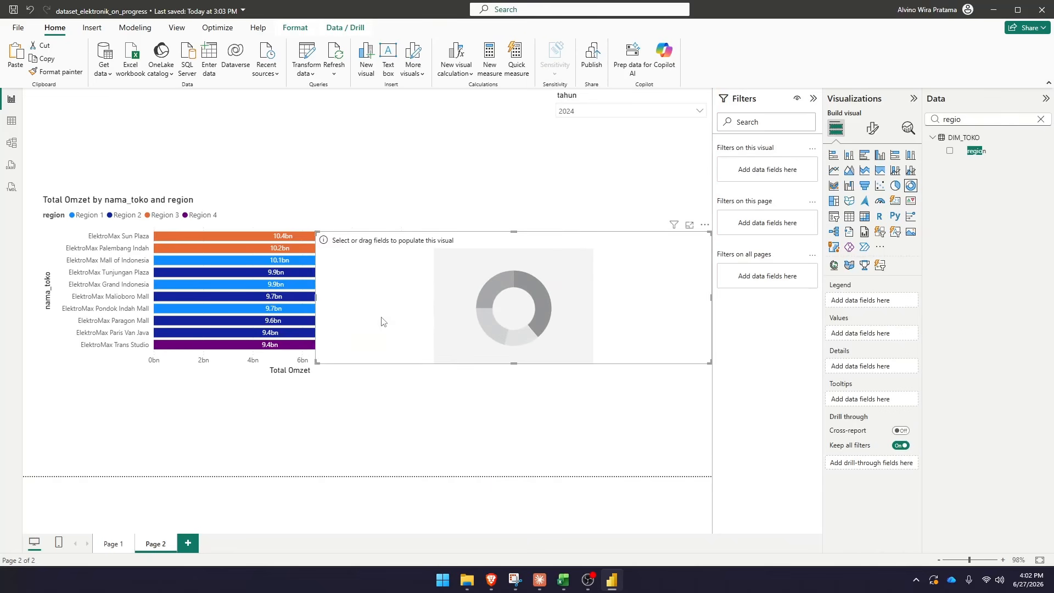
drag(316, 298, 436, 299)
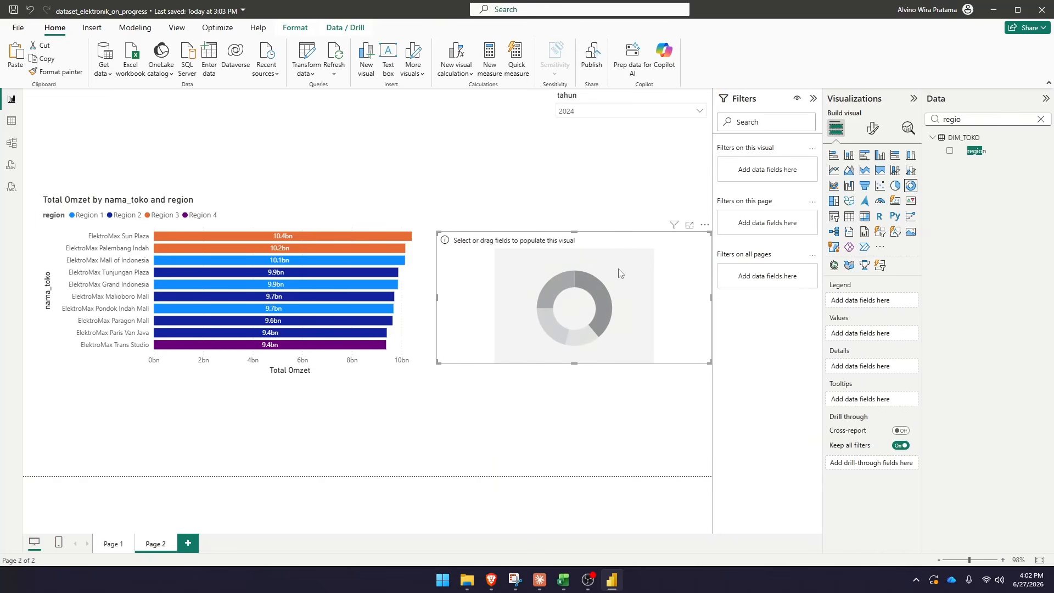
drag(576, 232, 577, 209)
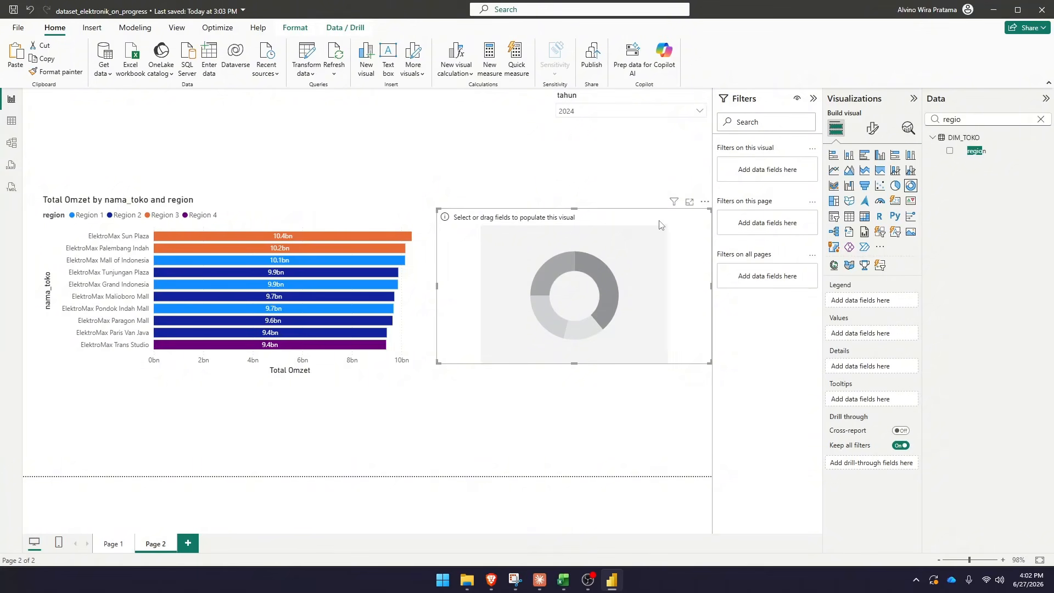
Show Total Omzet by region in the donut chart and move the bar chart against the page's left edge
click(950, 152)
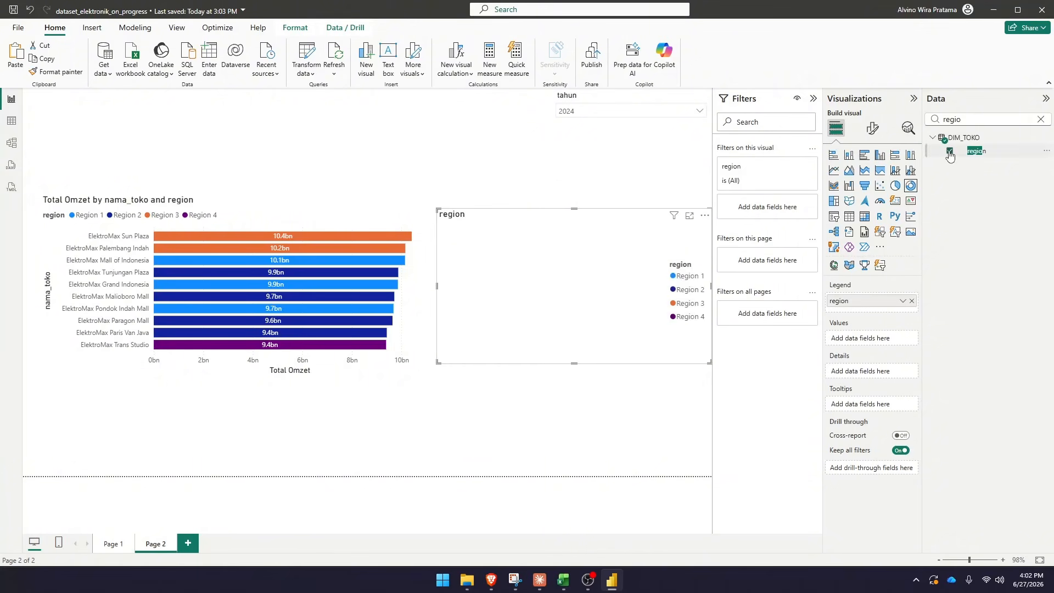
click(1041, 119)
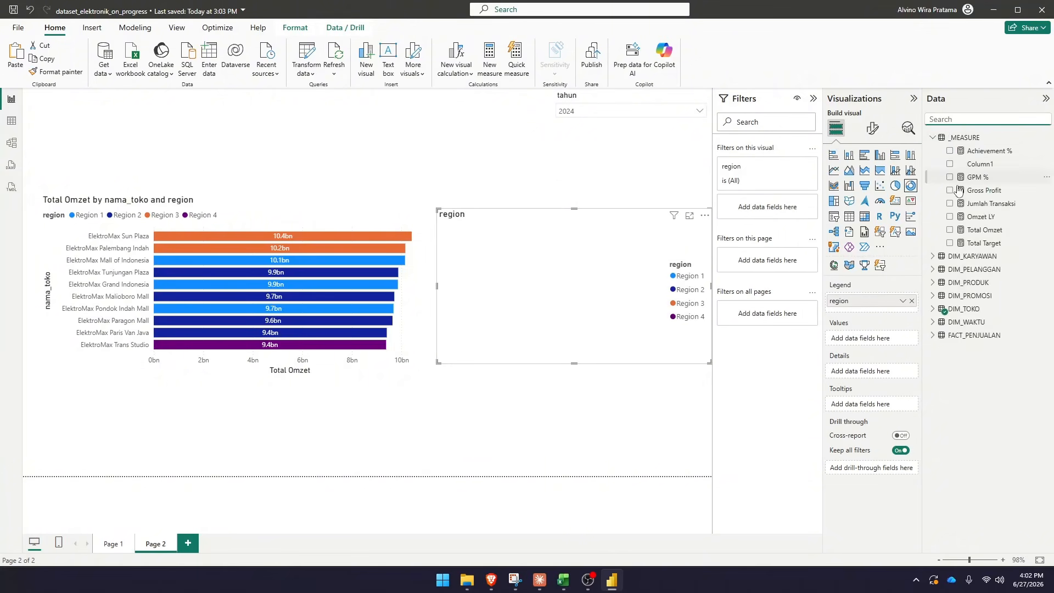
click(950, 230)
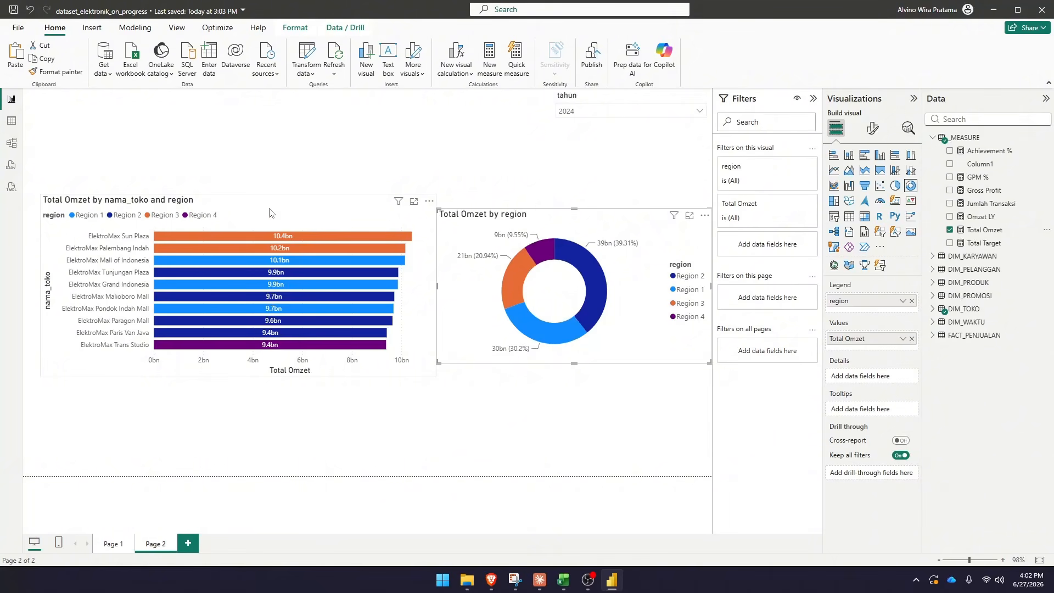
drag(271, 213, 254, 212)
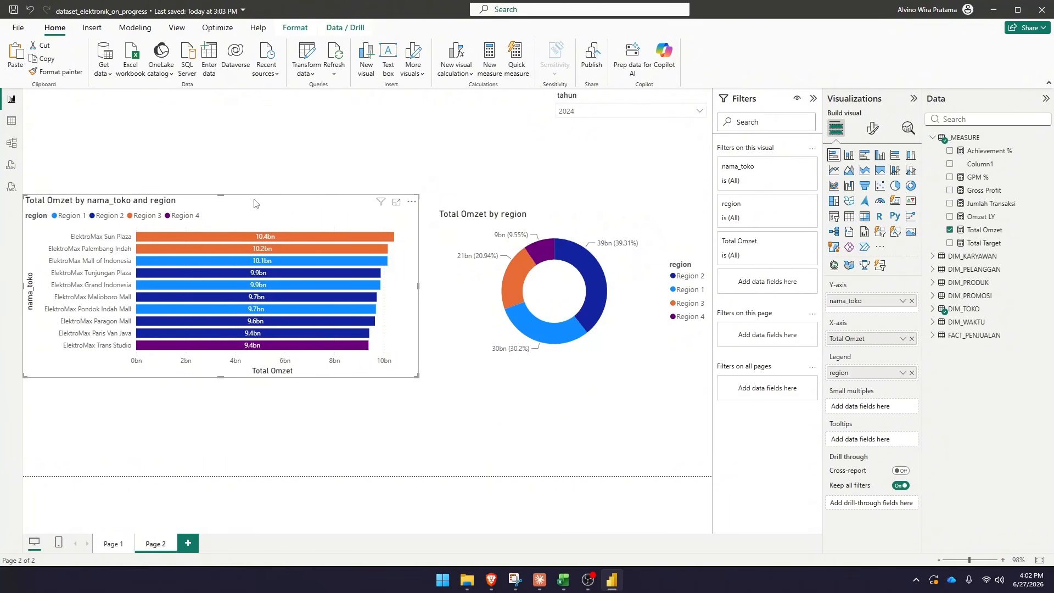
Cross-highlight the stores of Region 2 and Region 3 from the donut chart, clearing each selection after viewing it
mouse_move(172, 238)
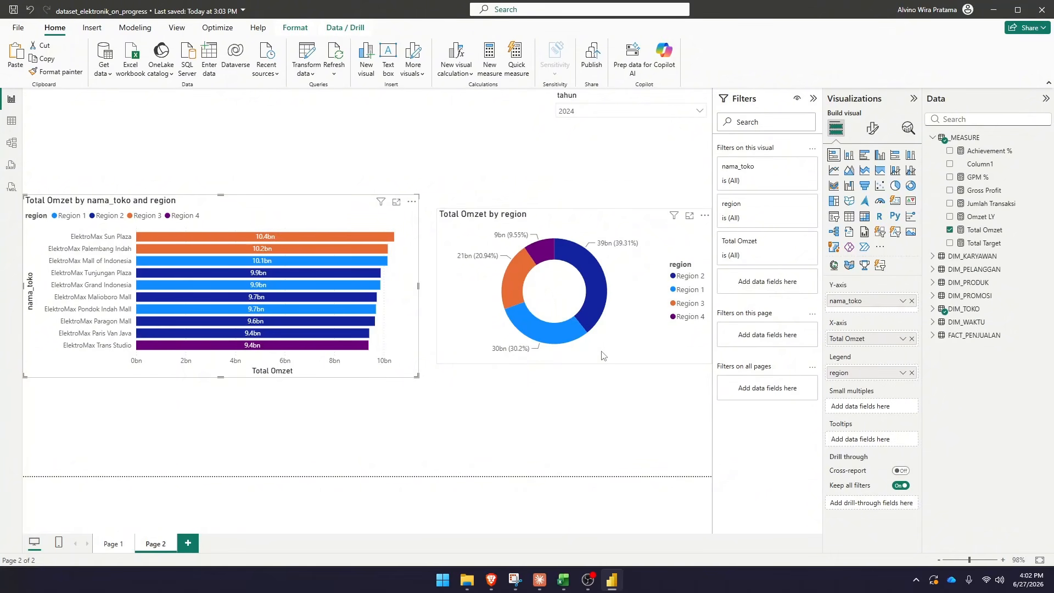
click(597, 294)
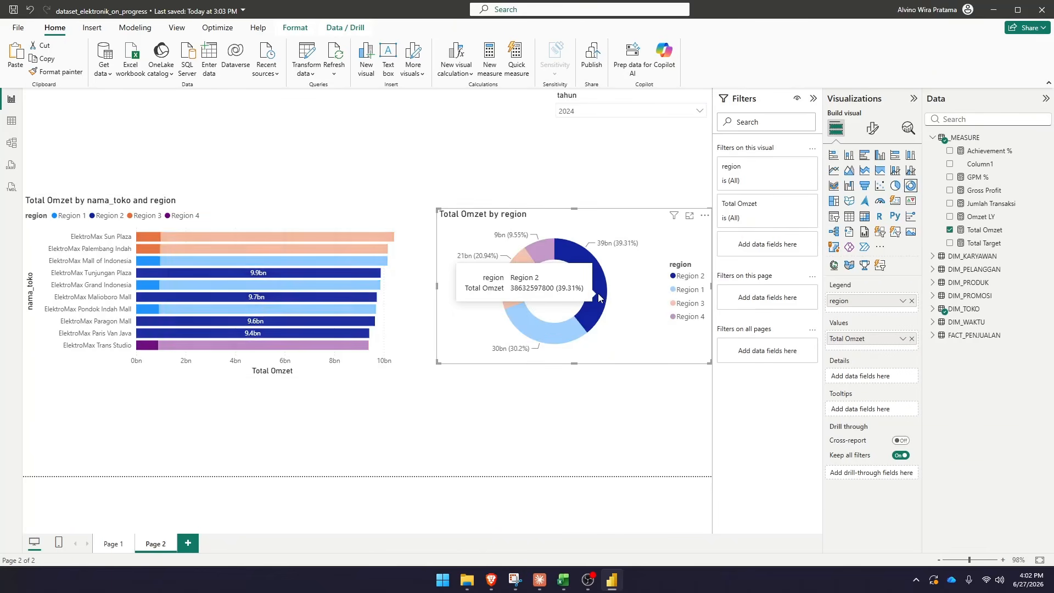
click(598, 293)
click(598, 294)
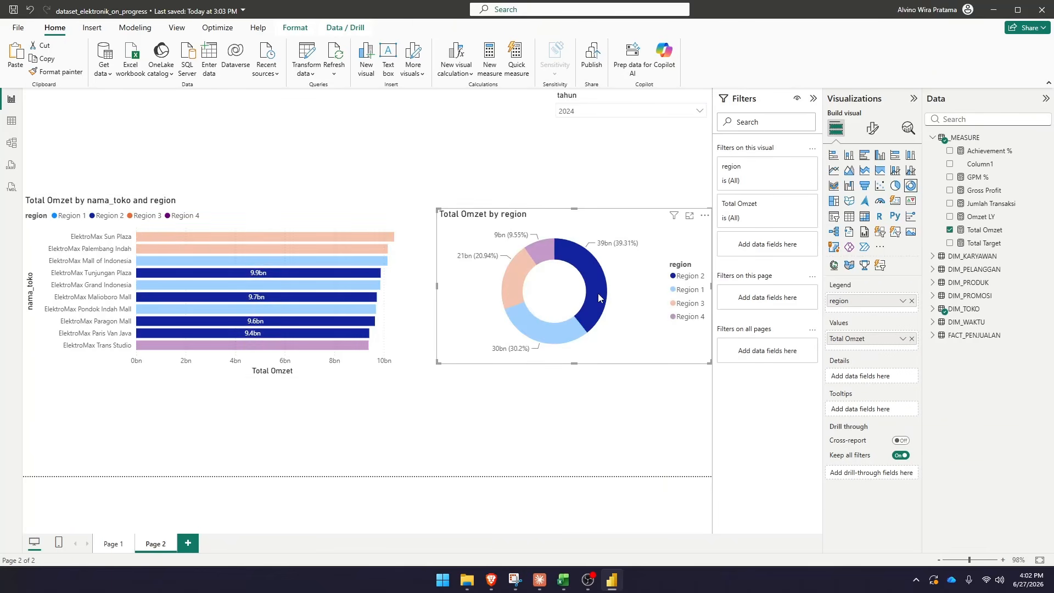
click(598, 293)
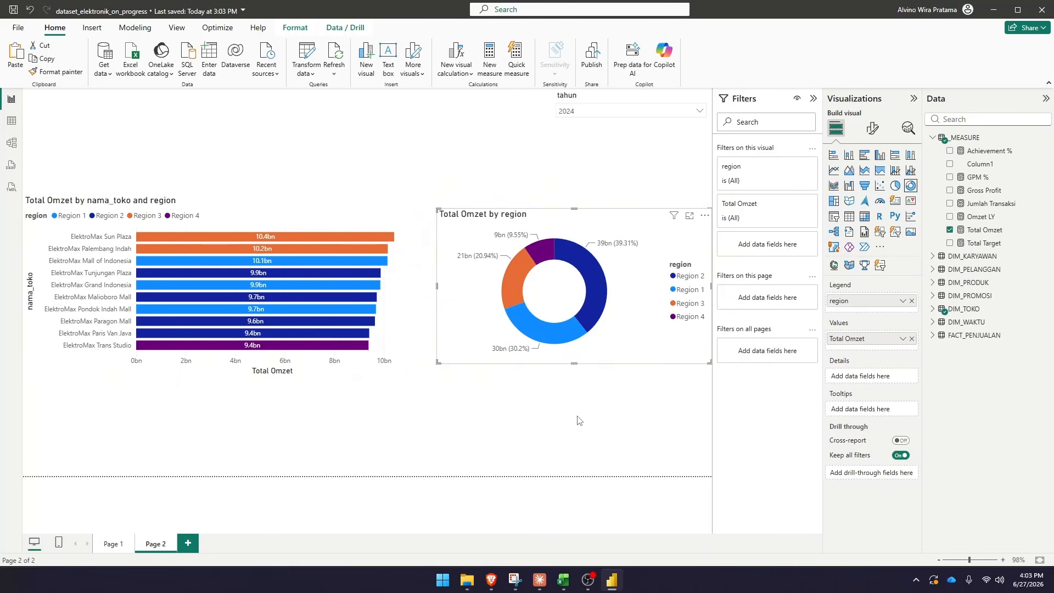
click(516, 279)
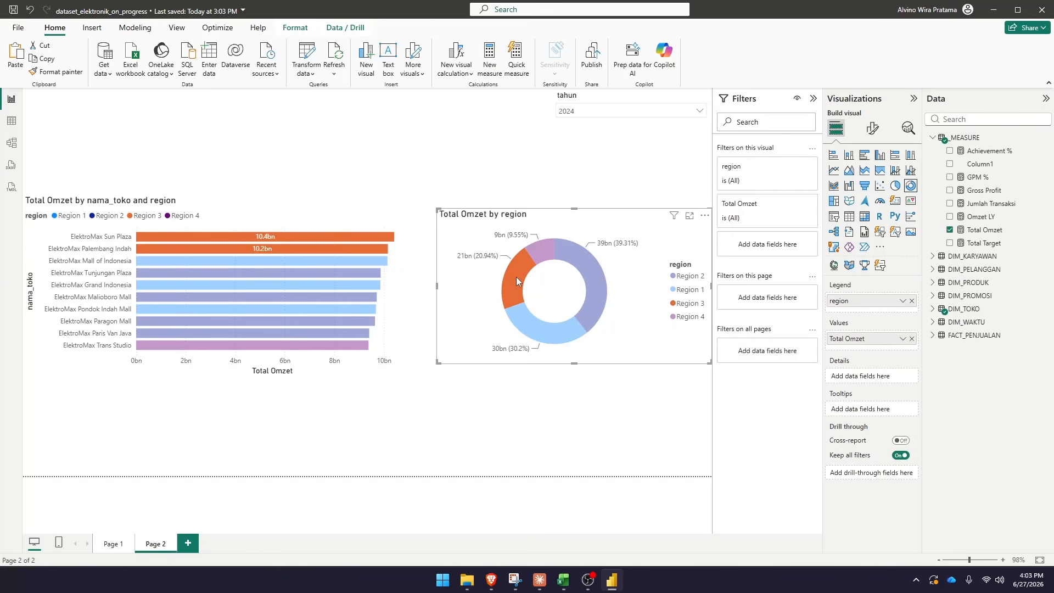
click(517, 275)
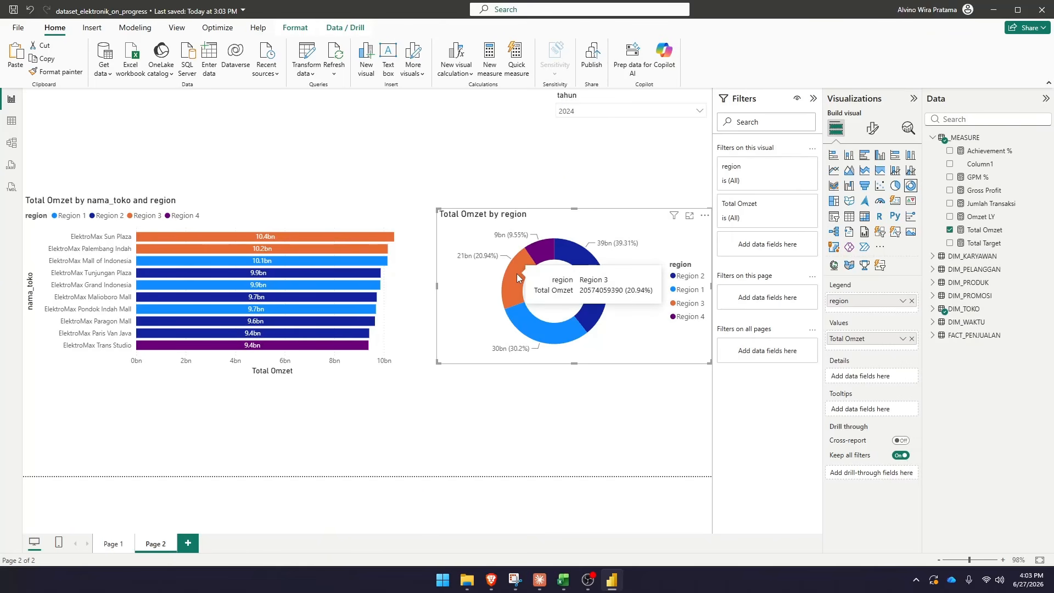
Narrow the store bar chart to roughly two thirds of its width and move it higher on the page
click(264, 204)
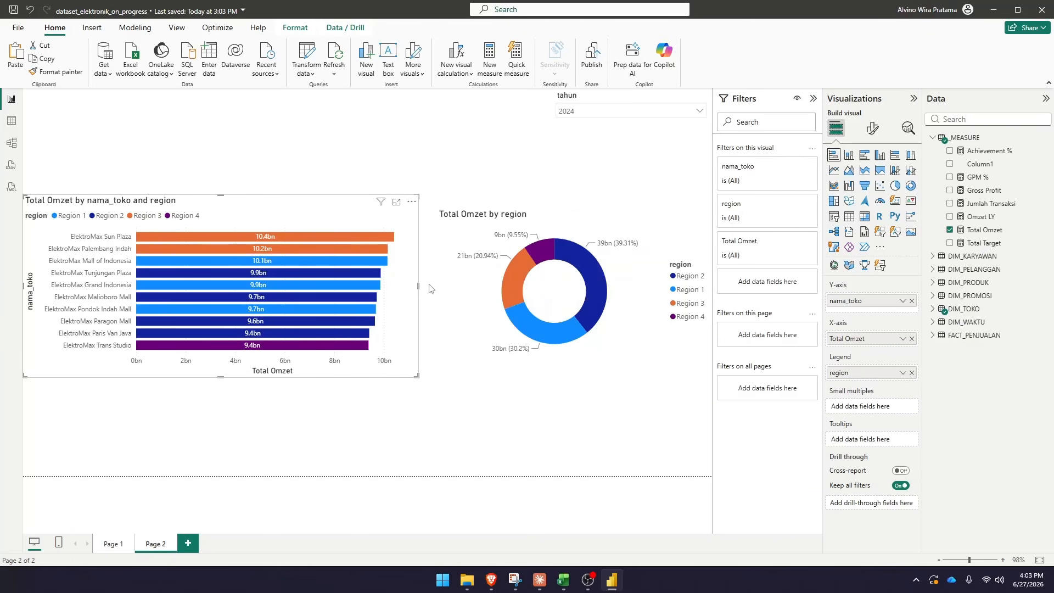
drag(419, 288, 289, 285)
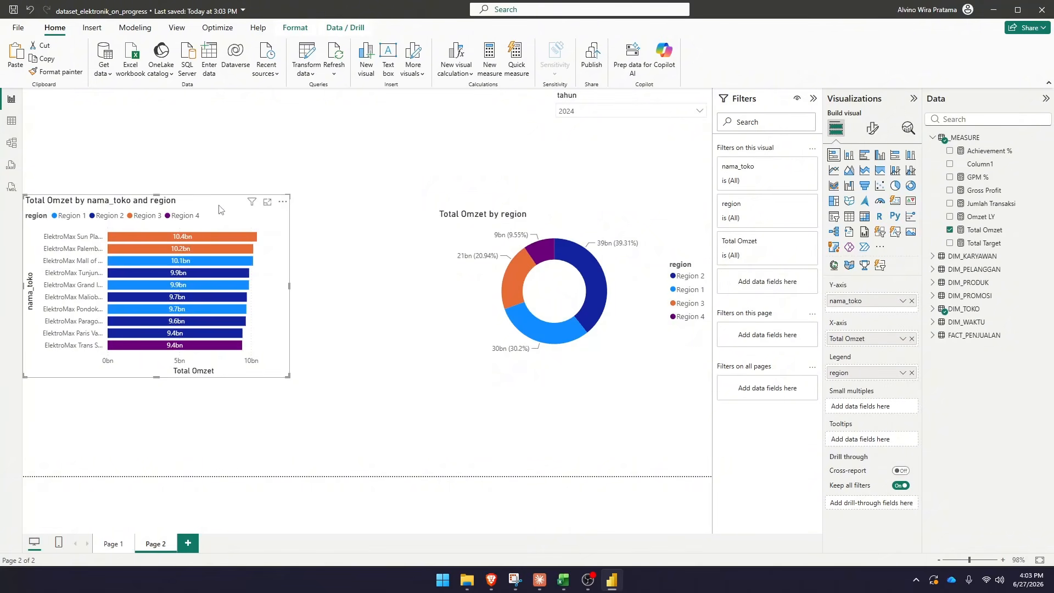
drag(215, 201, 213, 154)
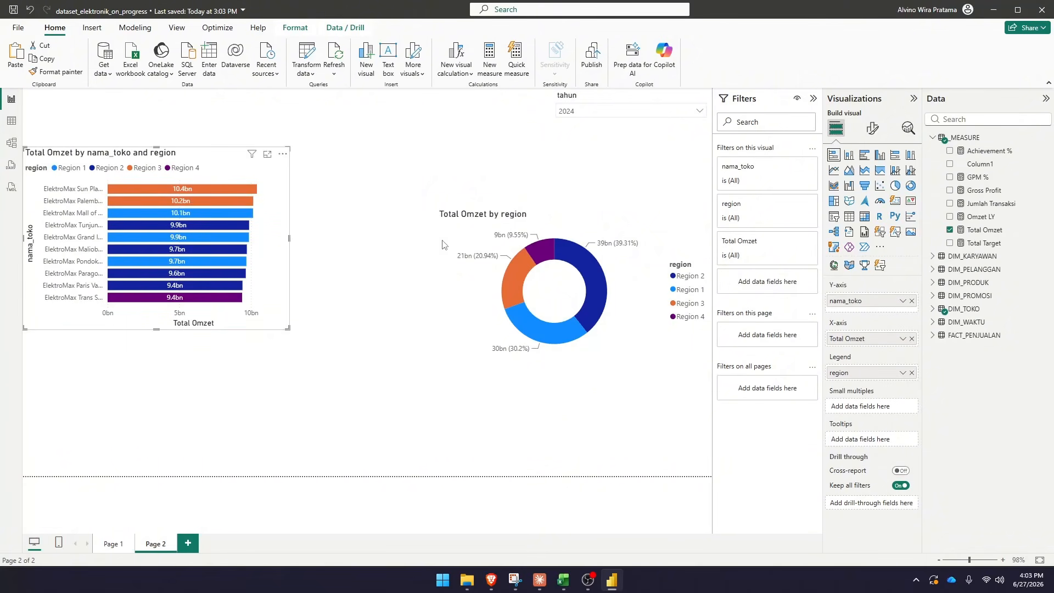
Move the donut chart up beside the bar chart, narrow it, and extend its lower edge slightly
click(551, 216)
drag(551, 215, 414, 168)
drag(575, 236, 524, 237)
drag(410, 324, 412, 336)
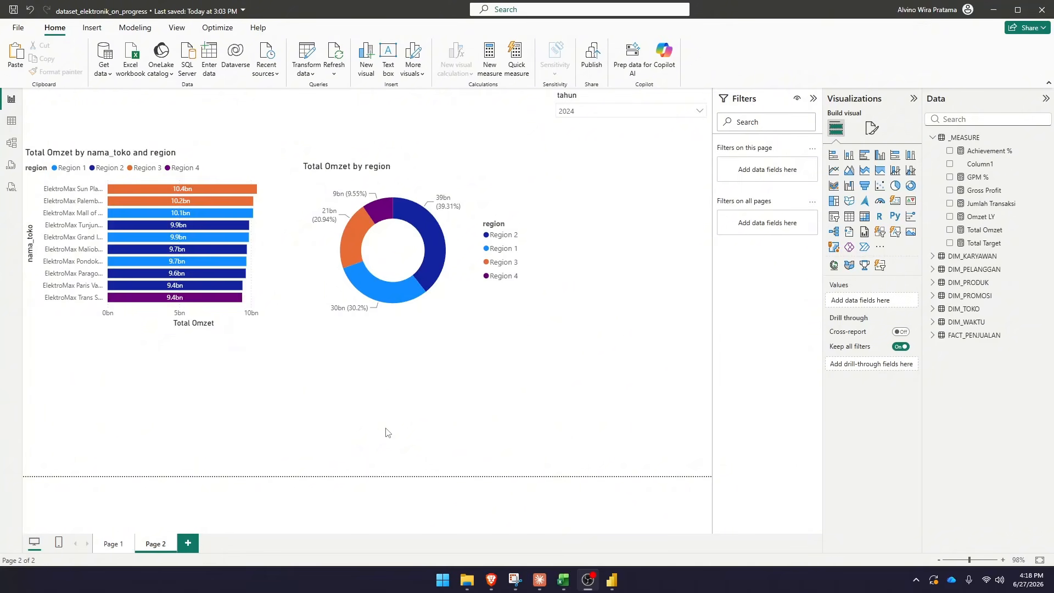
After viewing Page 1, insert a table below the bar chart on Page 2 with DIM_TOKO's nama_toko as its first column
click(114, 544)
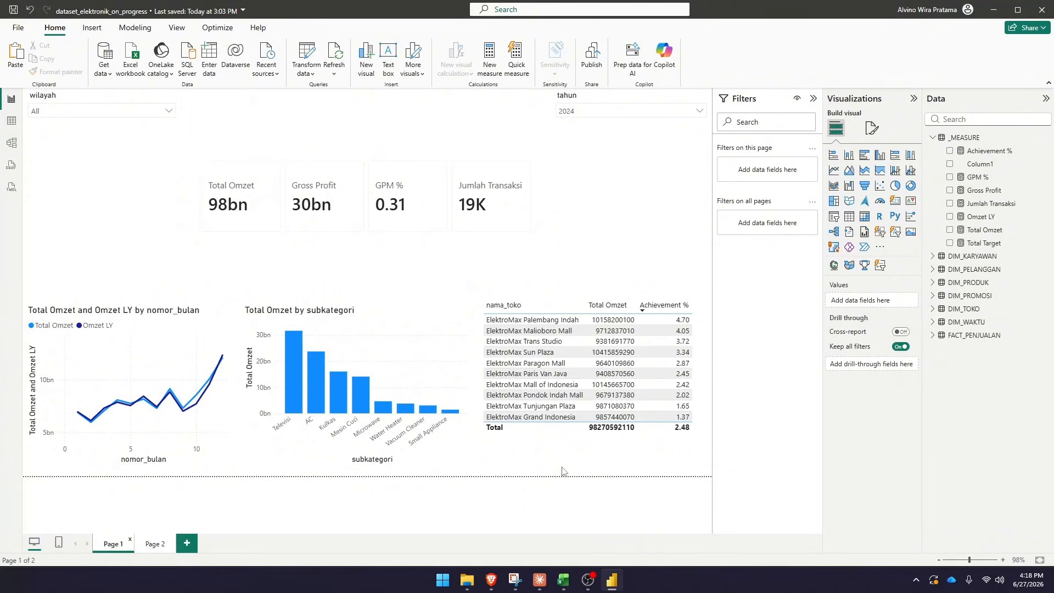
click(154, 543)
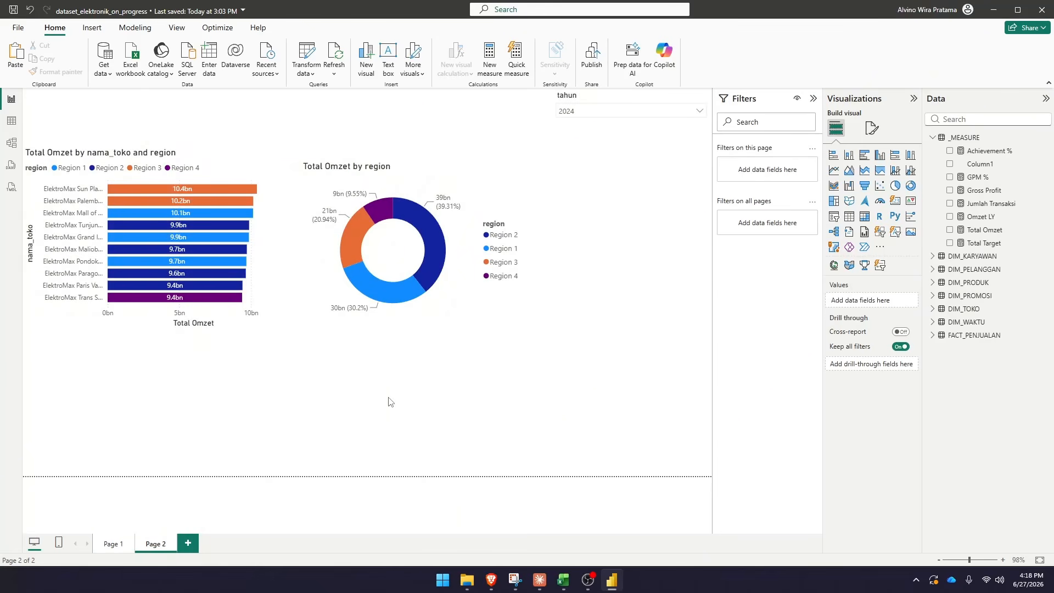
click(849, 215)
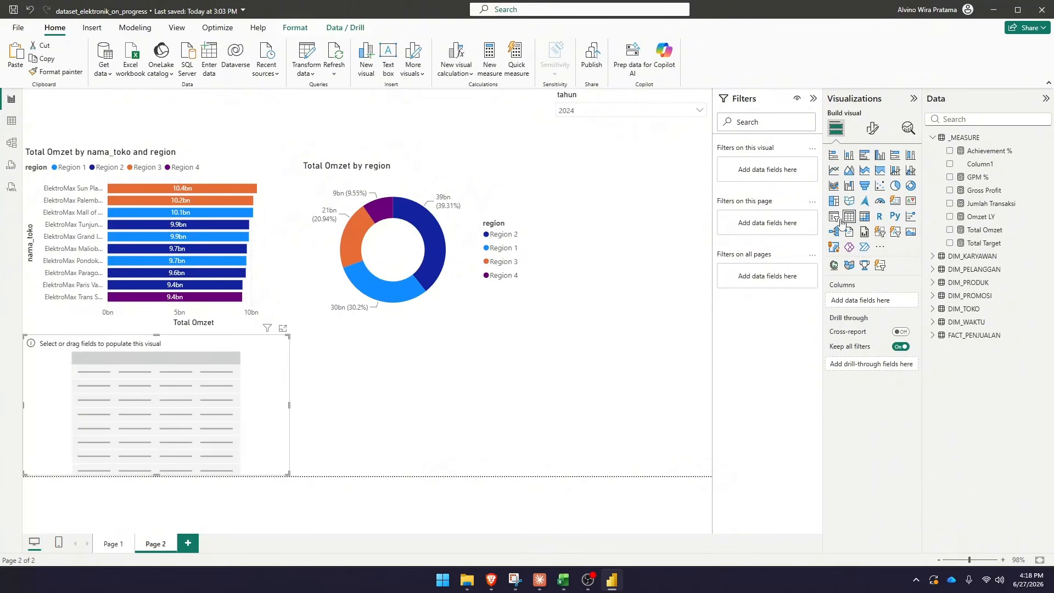
click(977, 120)
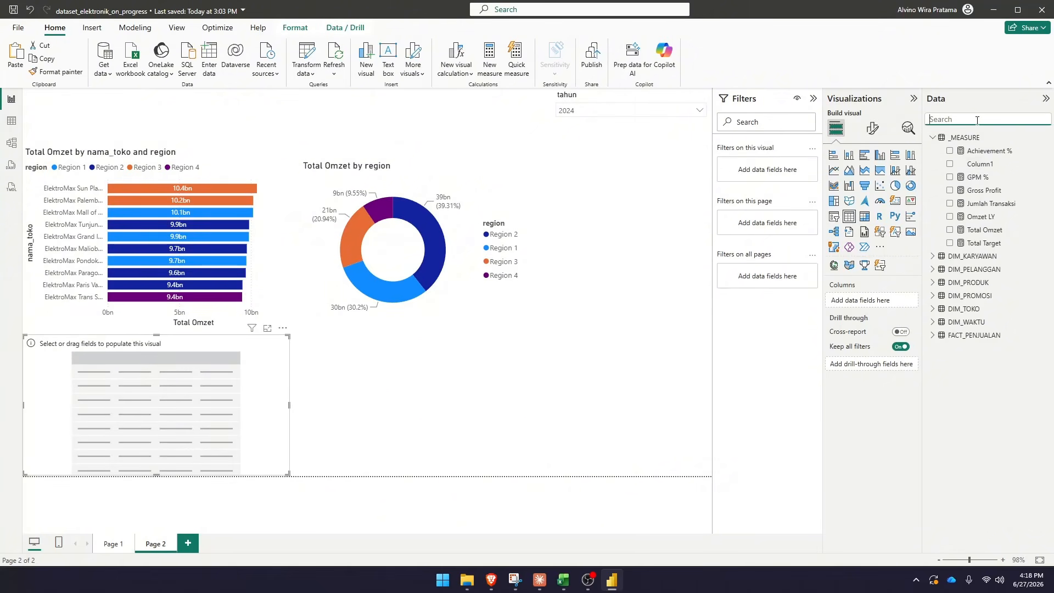
text(nama)
click(950, 256)
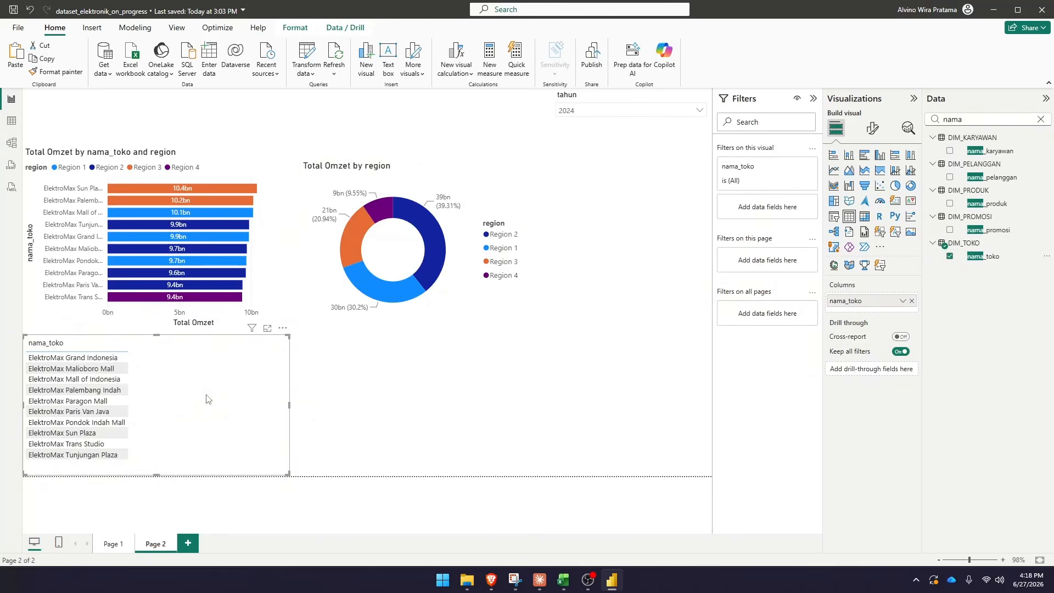
Add the GPM % measure to the store table on Page 2
click(984, 121)
double_click(983, 122)
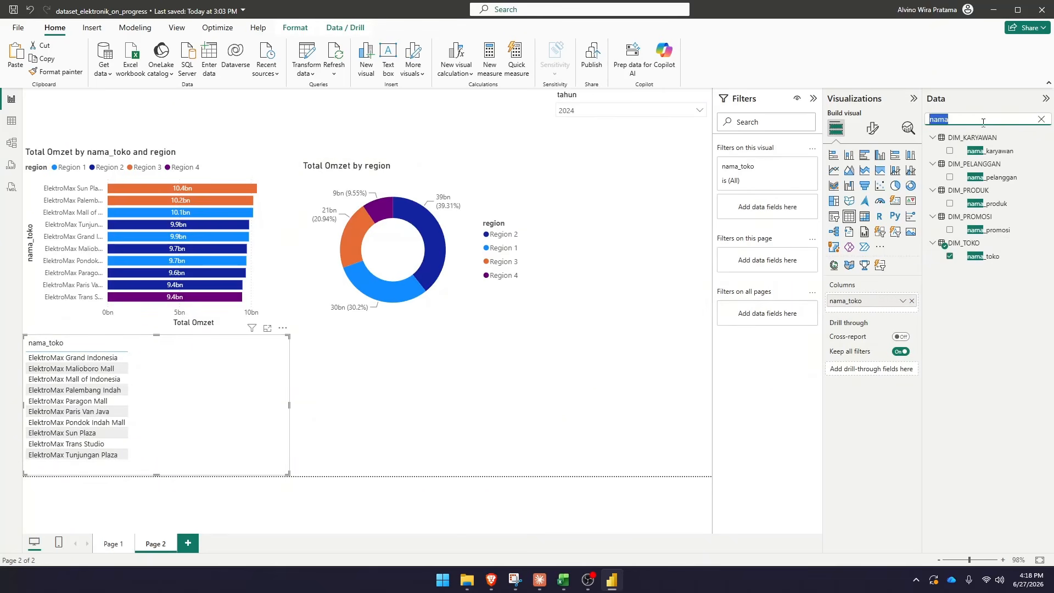
text(gpm)
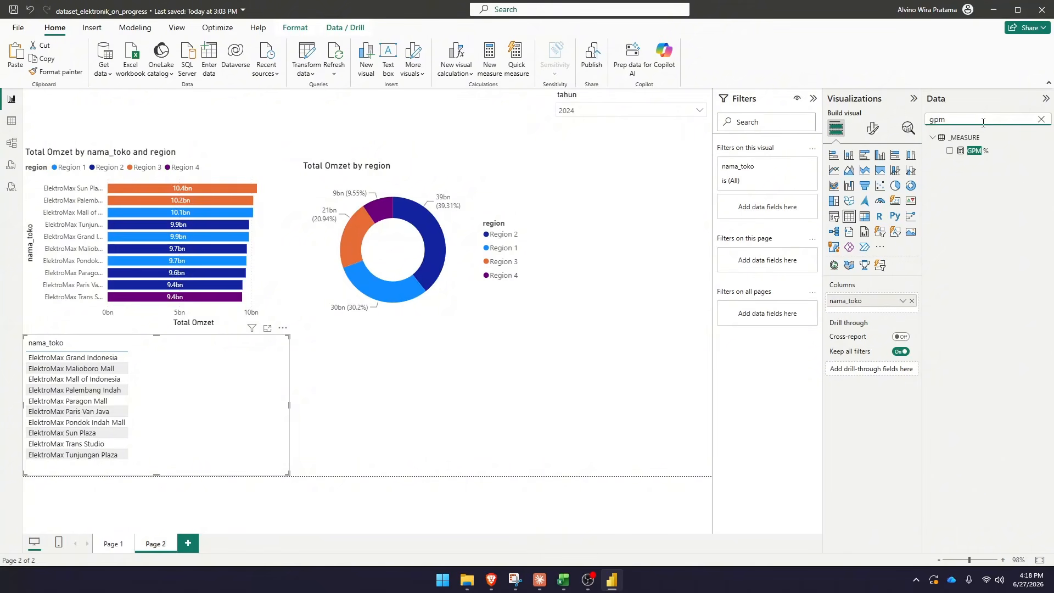
click(950, 151)
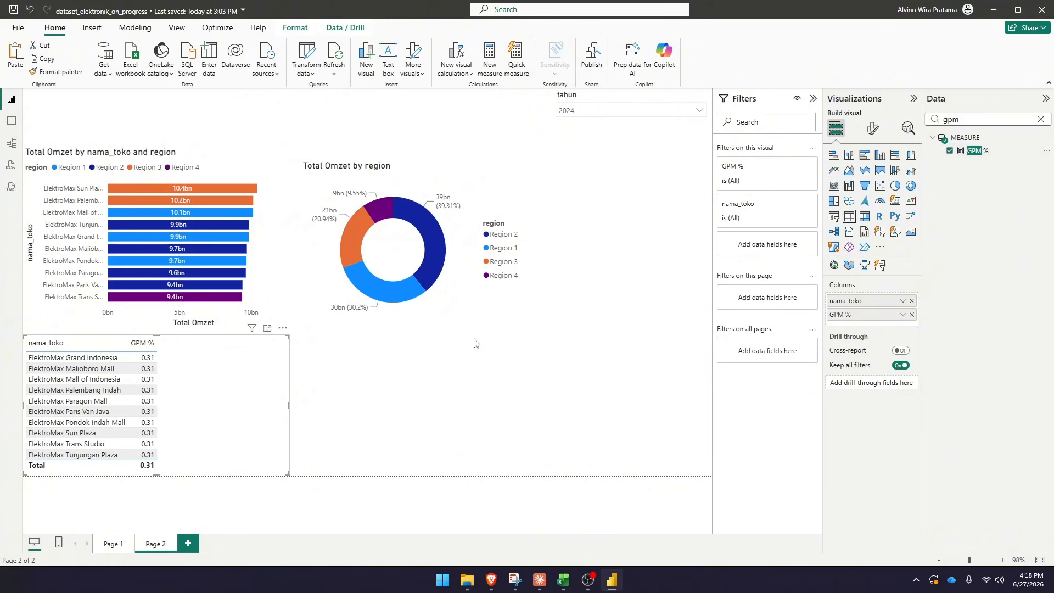
Add the Total Omzet measure to the store table and place it between nama_toko and GPM %
click(1041, 119)
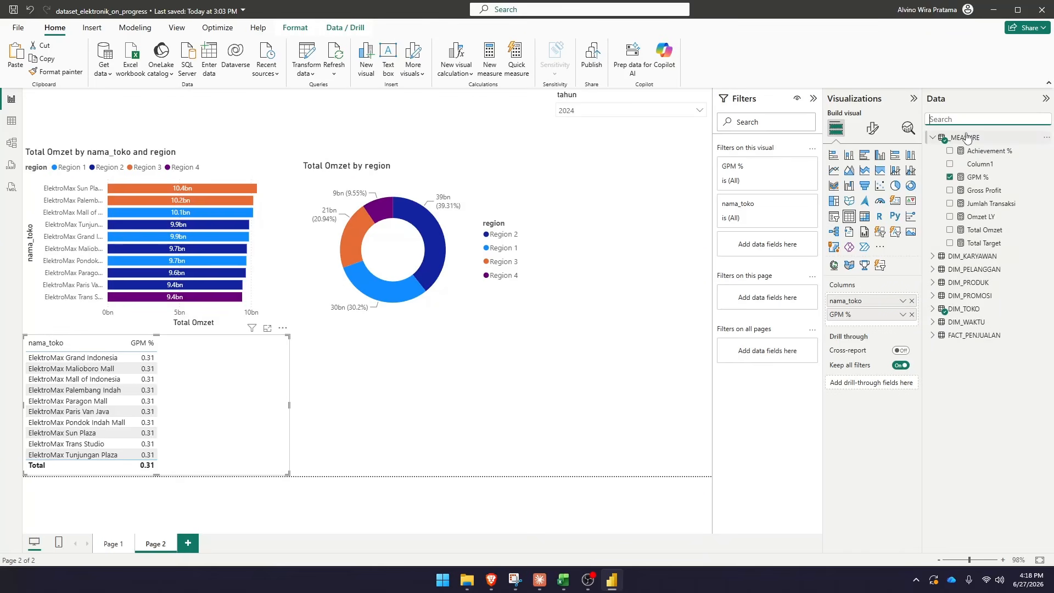
text(o)
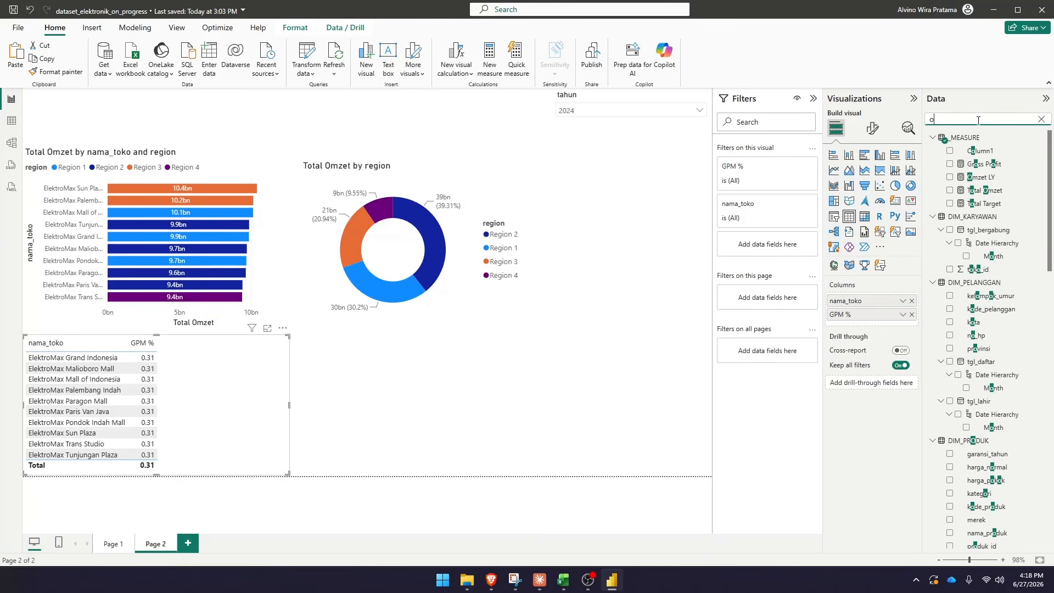
text(mz)
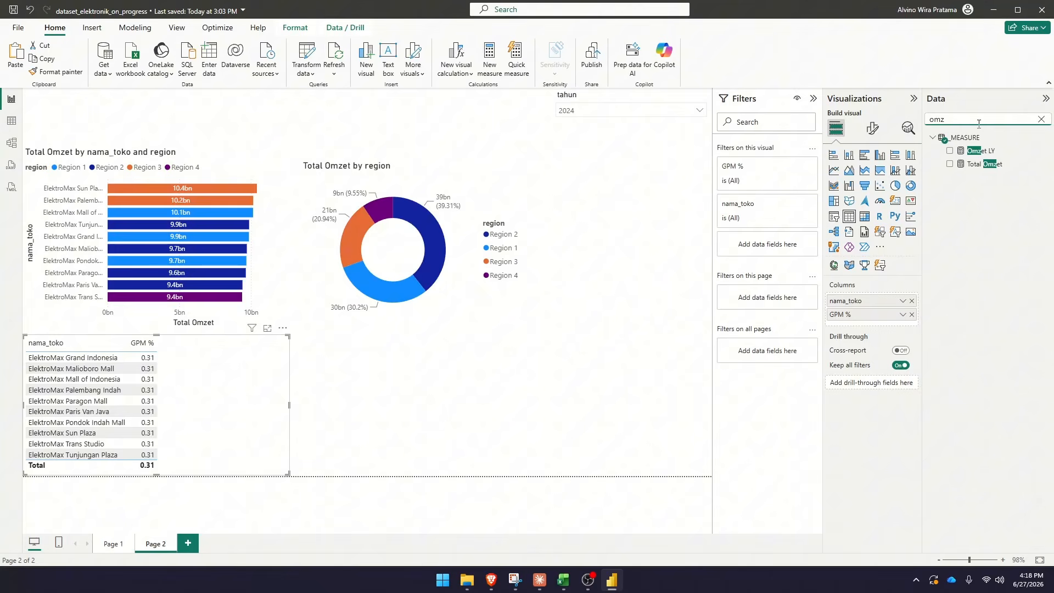
click(950, 164)
drag(864, 322, 864, 311)
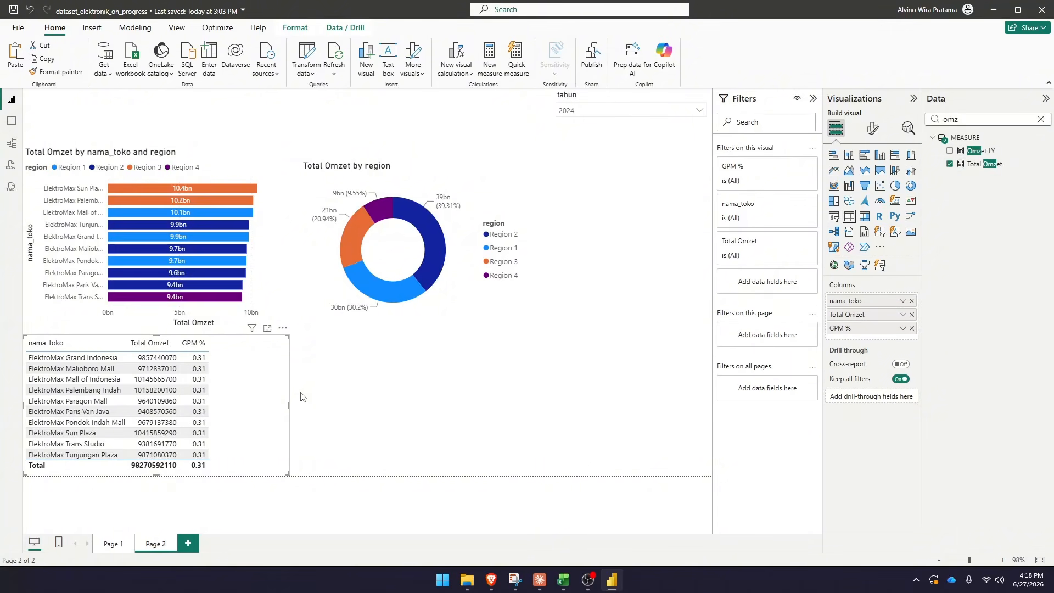
Create the measure Growth YoY Omzet = DIVIDE([Total Omzet]-[Omzet LY],[Omzet LY], BLANK()) in the _MEASURE table
click(1041, 120)
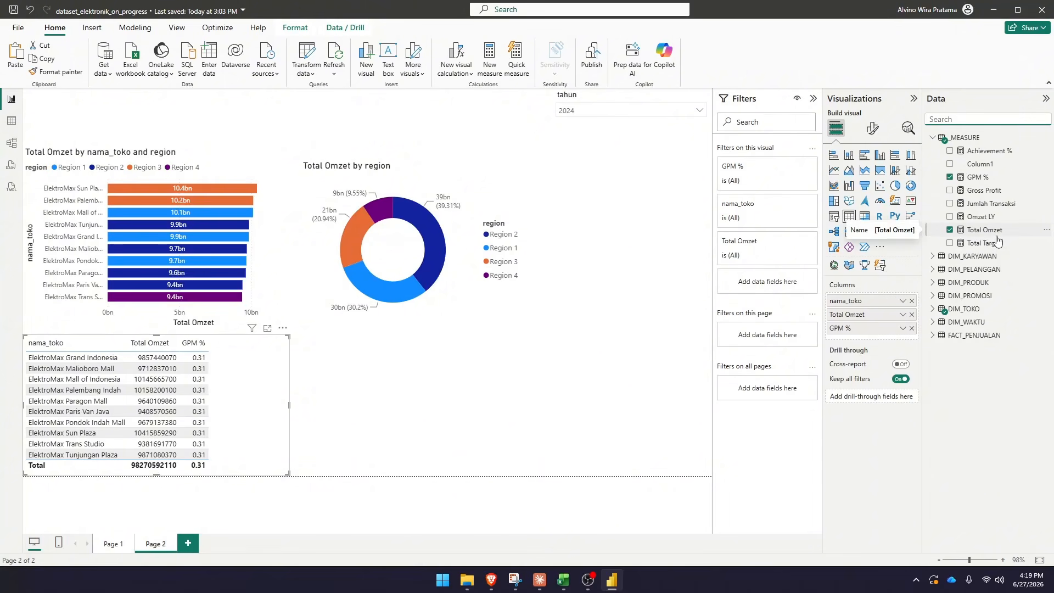
click(987, 139)
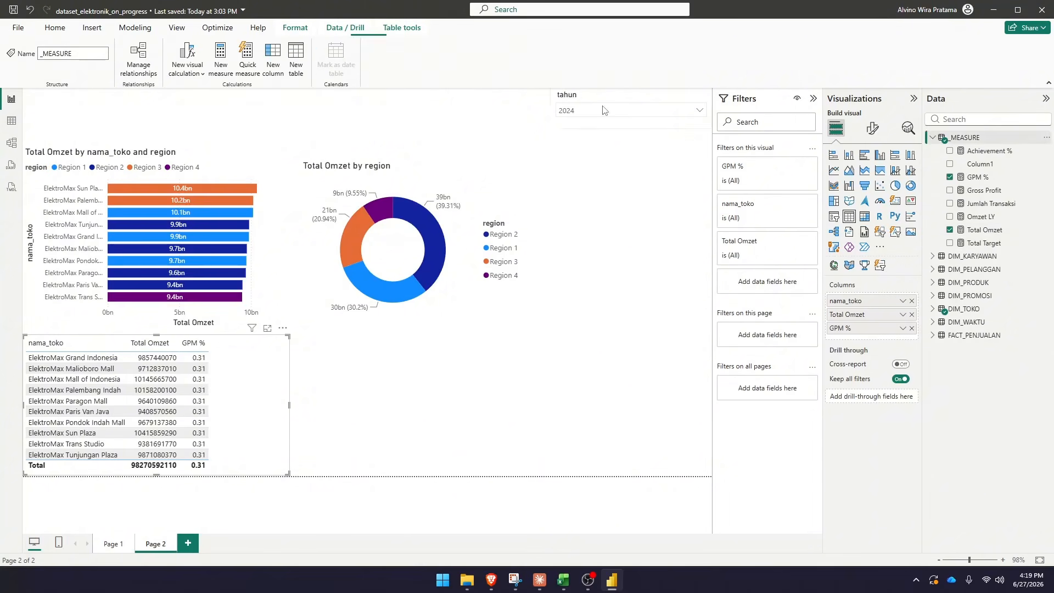
click(221, 59)
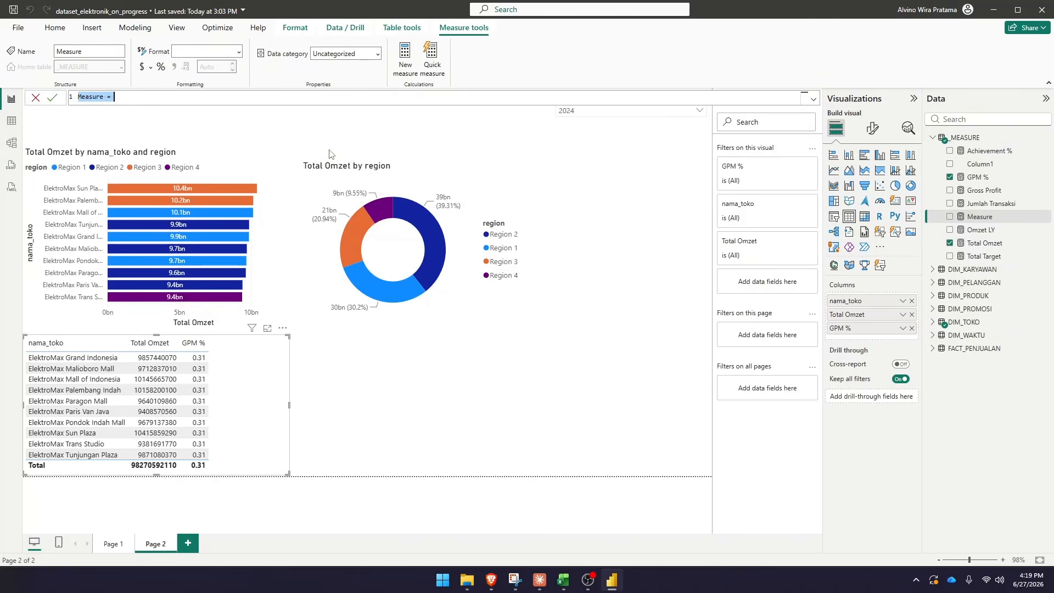
text(Growth yoY)
key(BackSpace)
key(BackSpace)
text(YoY Omzet = DIVIDE()
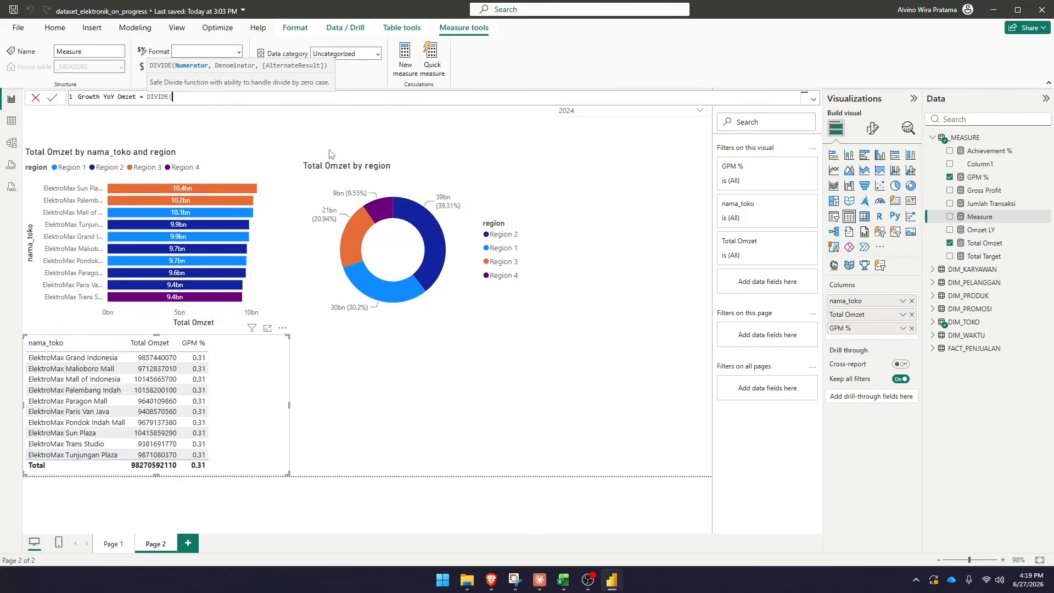
text([Total Omzet]-[Omzet LY],om)
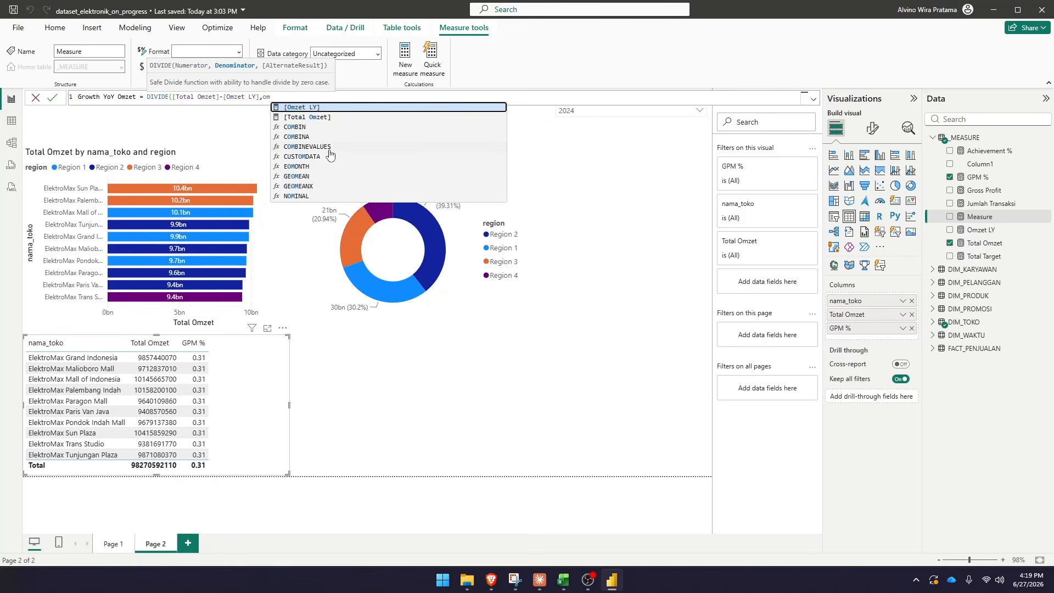
key(Tab)
text(, BLANK())
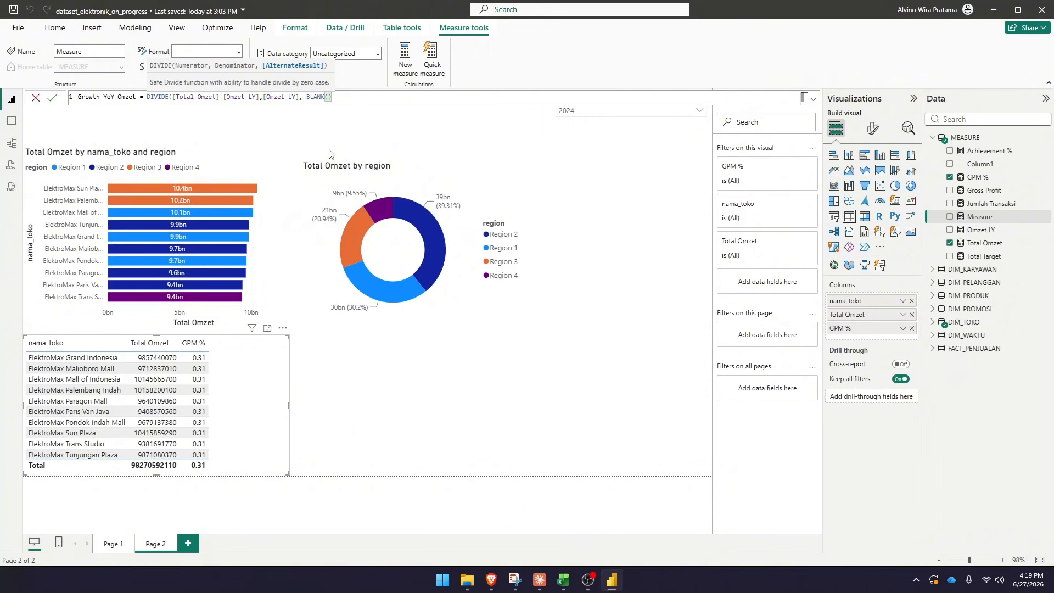
text())
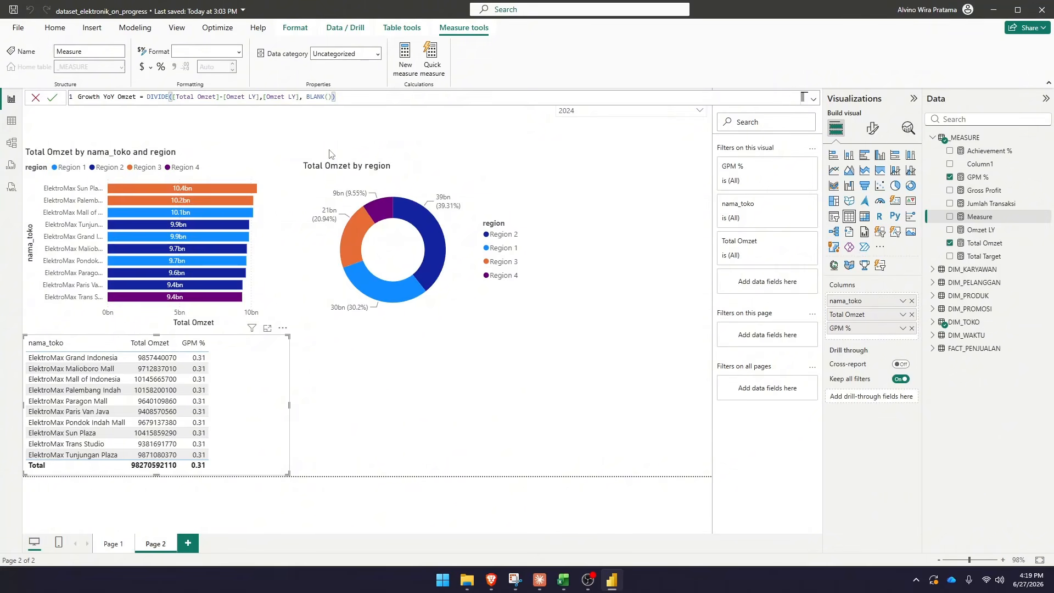
key(Return)
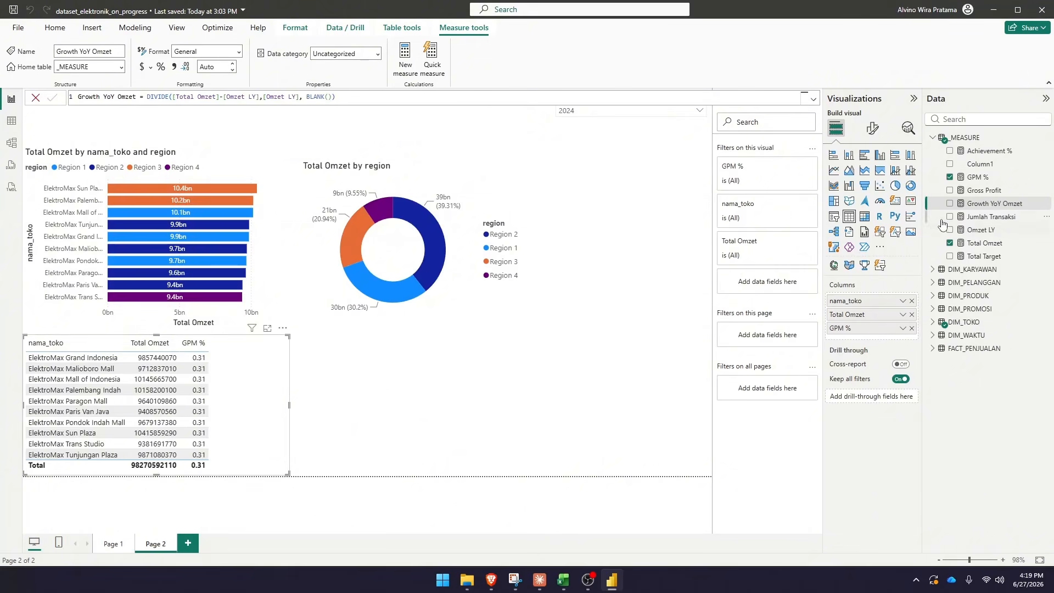
Add the Growth YoY Omzet measure to the store table and set the tahun slicer to 2025
click(950, 203)
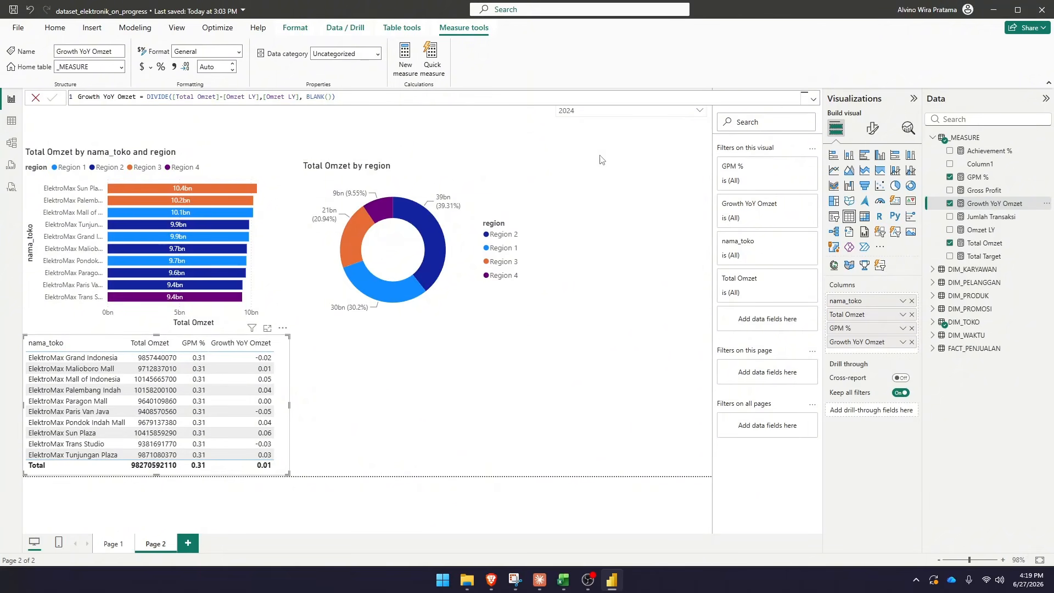
click(583, 118)
click(591, 116)
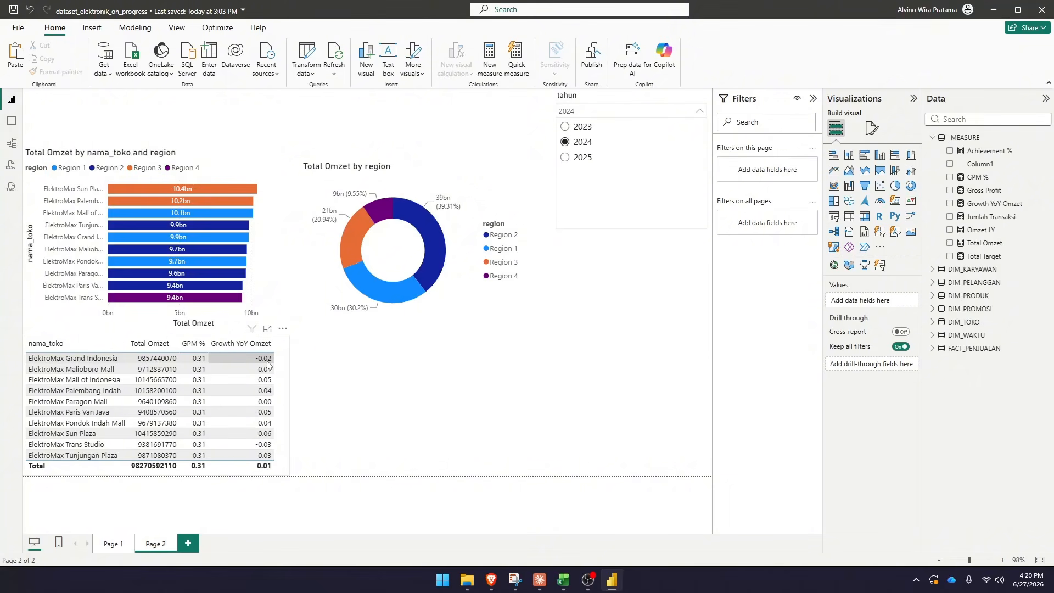
click(583, 158)
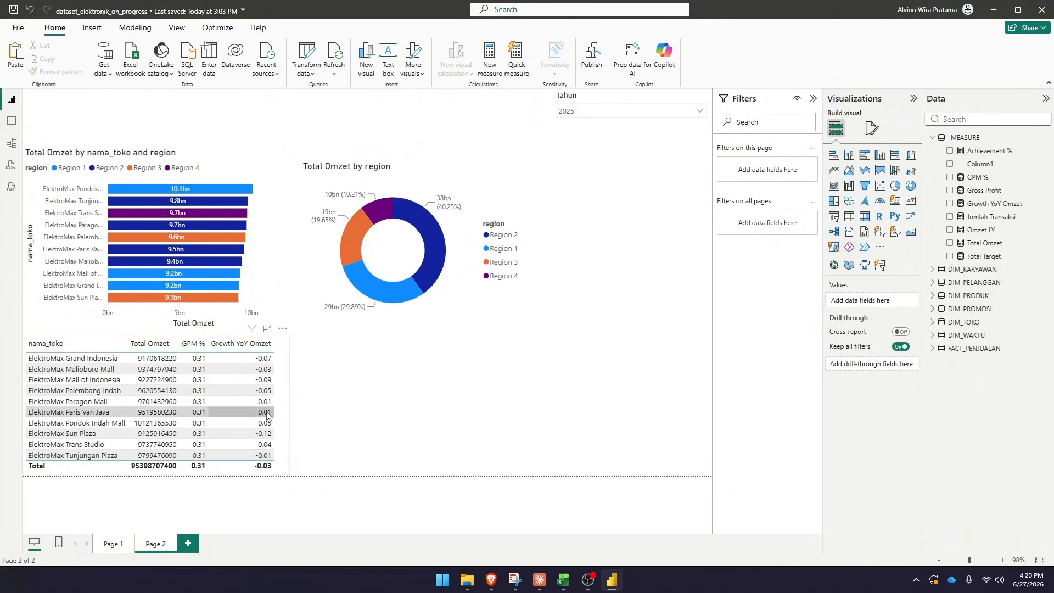
Create the measure Avg Ticket Size = DIVIDE([Total Omzet],[Jumlah Transaksi],0) in the _MEASURE table
click(284, 349)
click(970, 120)
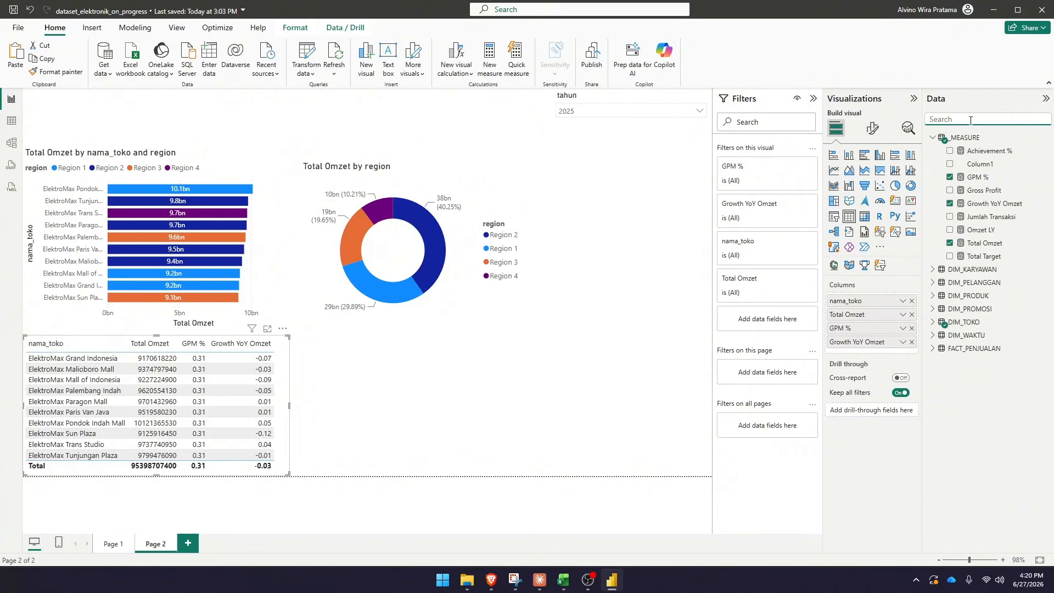
click(974, 139)
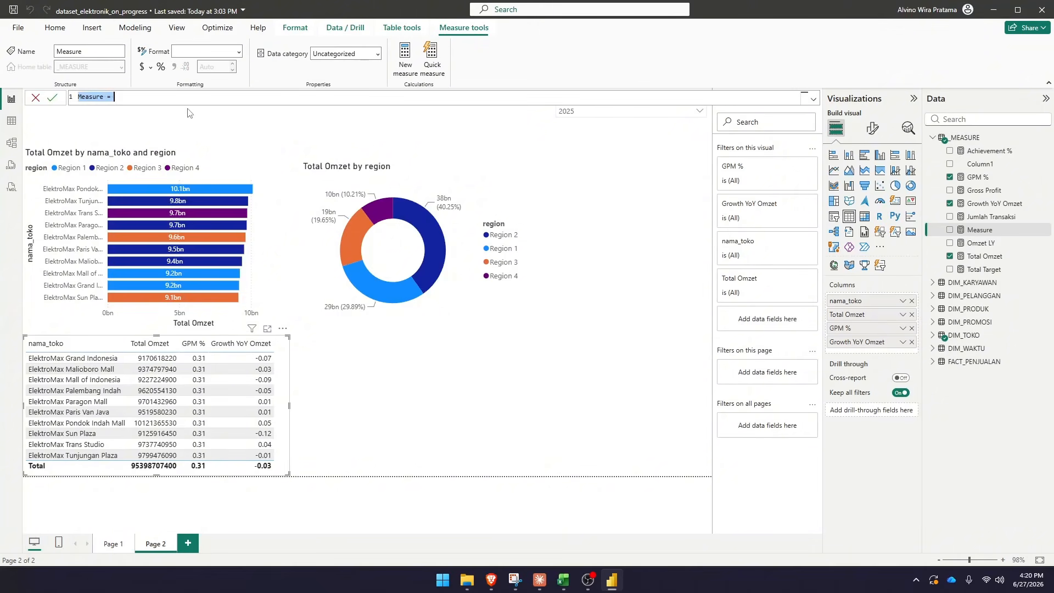
text(Avg Ticket Size = DIVIDE()
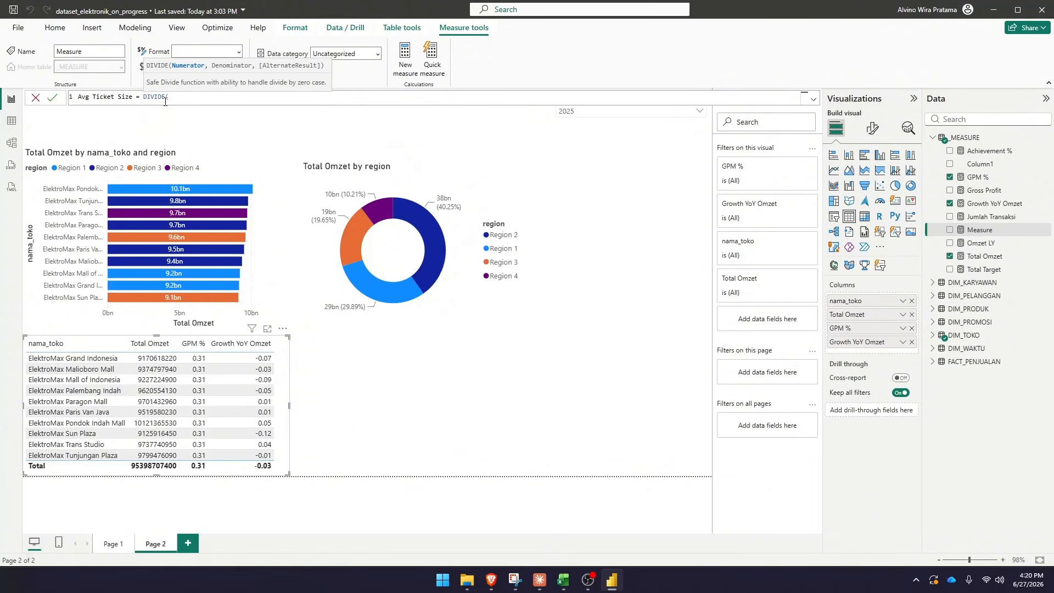
text([Total Omzet],[Jumlah Transaksi])
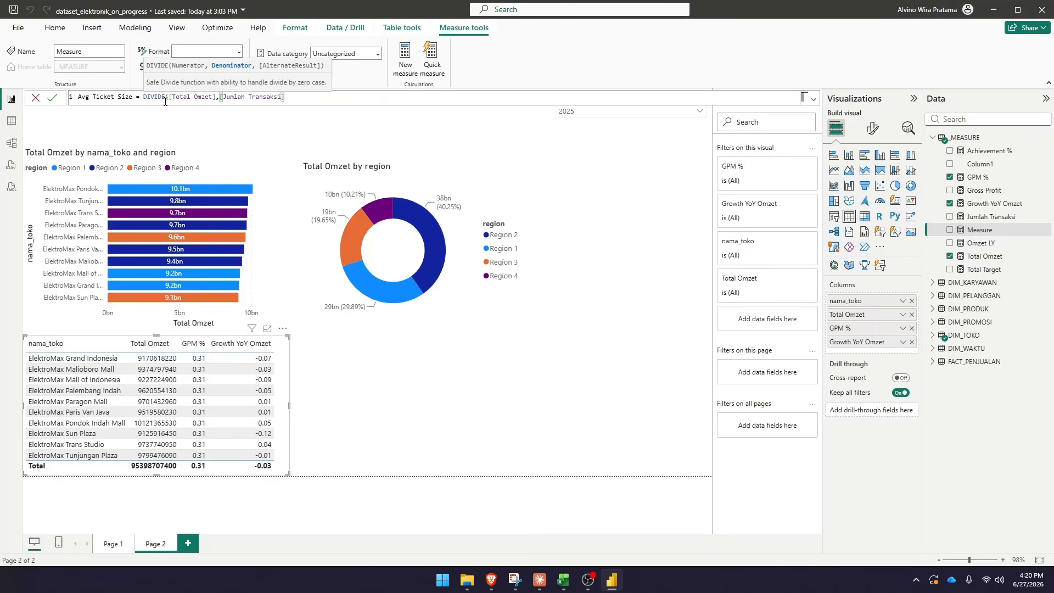
text(,0))
key(Return)
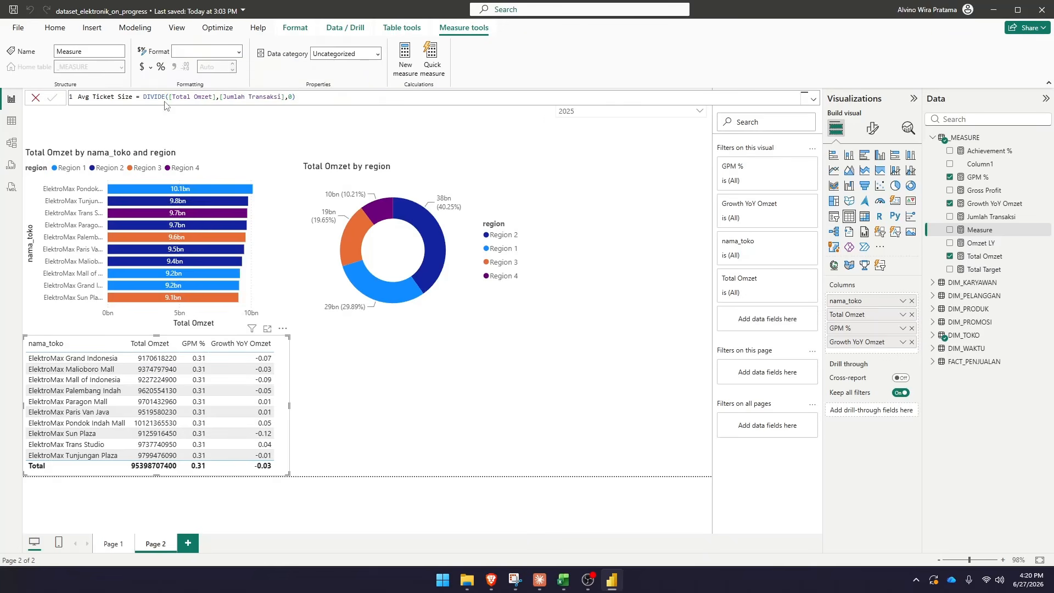
Add the Avg Ticket Size measure to the store table and widen the table to fit all its columns
click(116, 339)
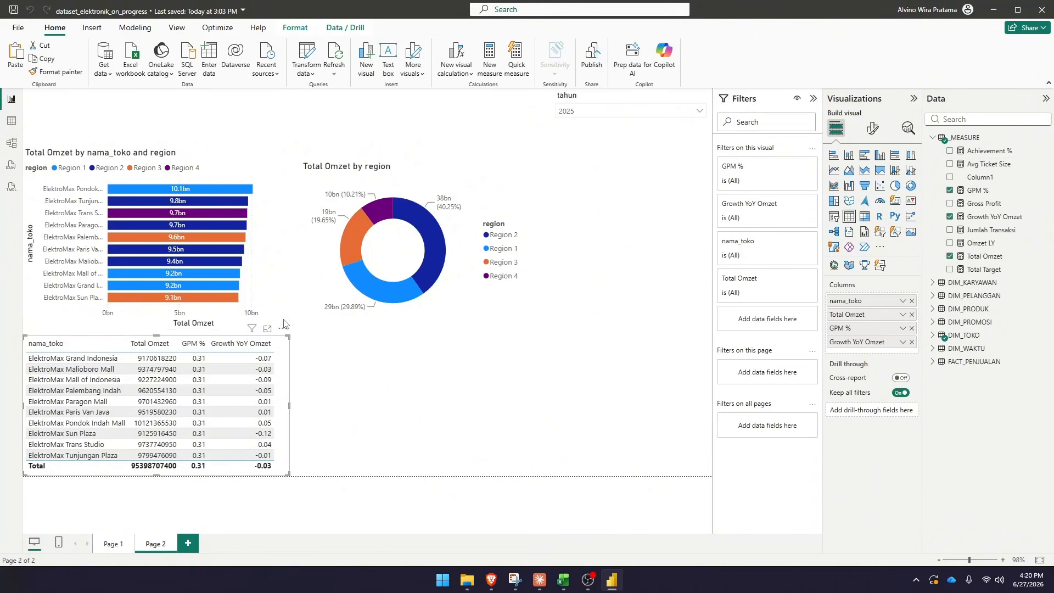
click(951, 164)
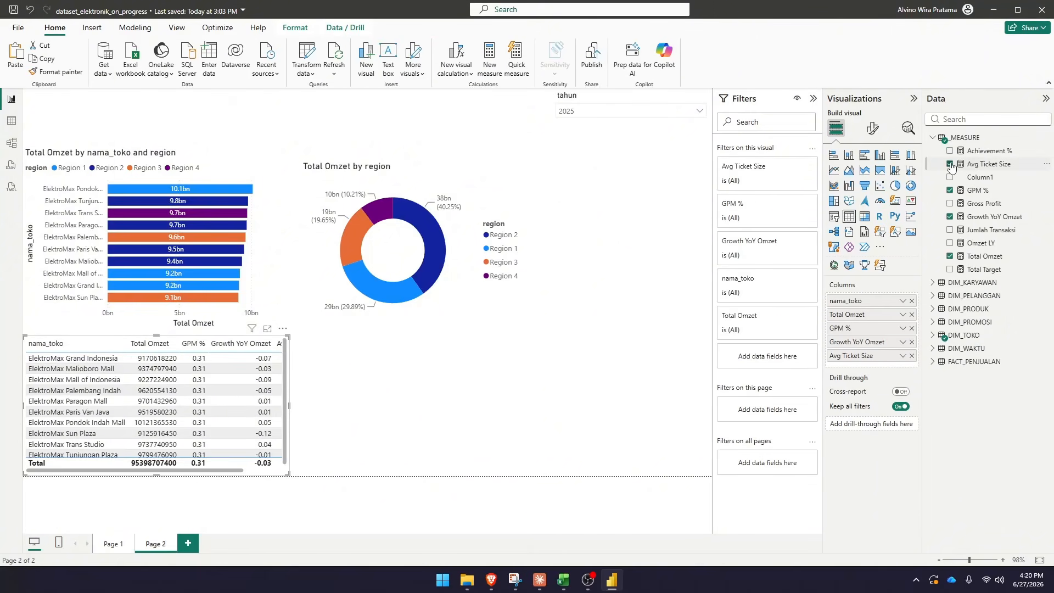
drag(290, 404, 337, 414)
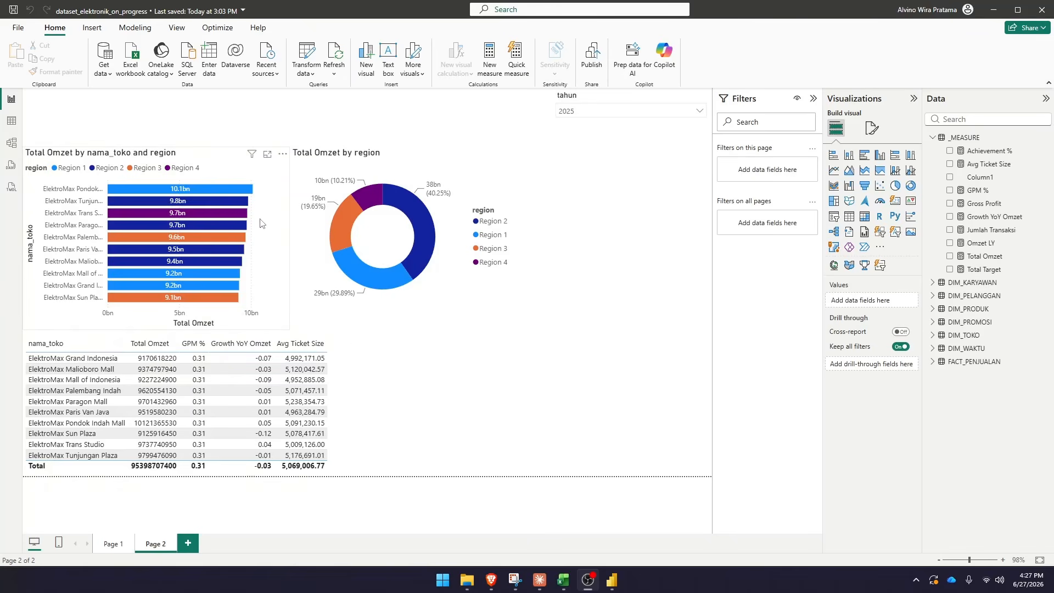
Move the store bar chart on Page 2 slightly up and narrow it
click(206, 155)
mouse_move(205, 156)
mouse_down()
mouse_move(205, 136)
mouse_move(205, 149)
mouse_up()
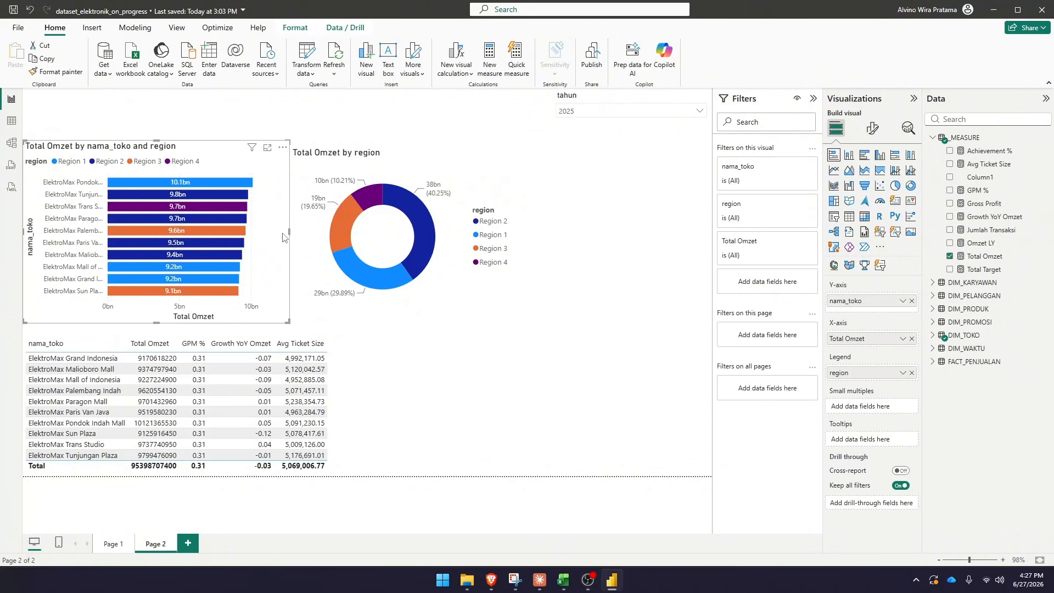
drag(283, 237, 246, 236)
Align the donut chart with the bar chart's upper edge, narrow it, and place it close beside the bar chart
click(394, 158)
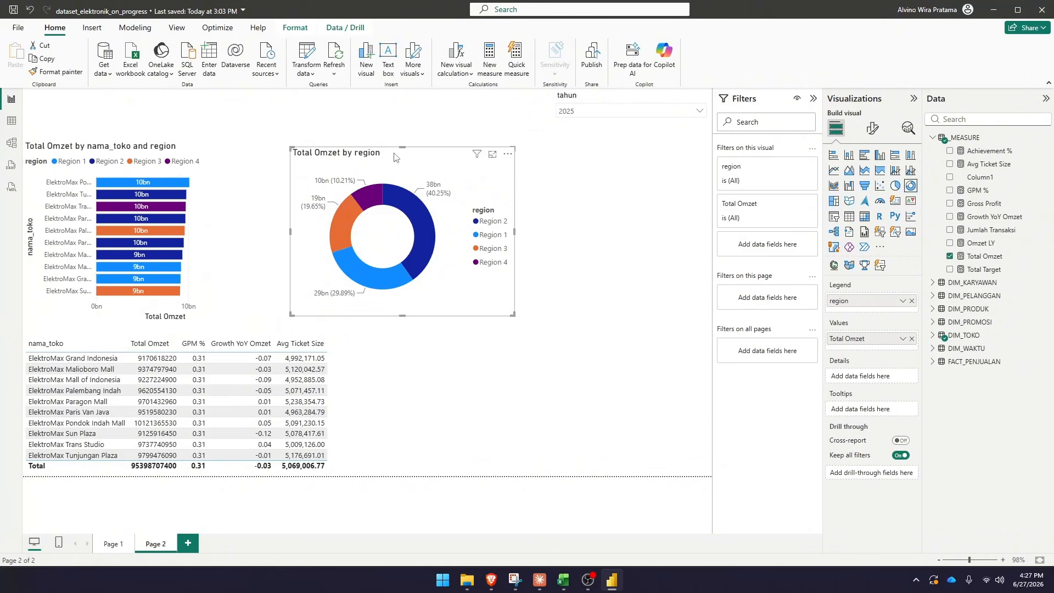
drag(394, 158, 351, 147)
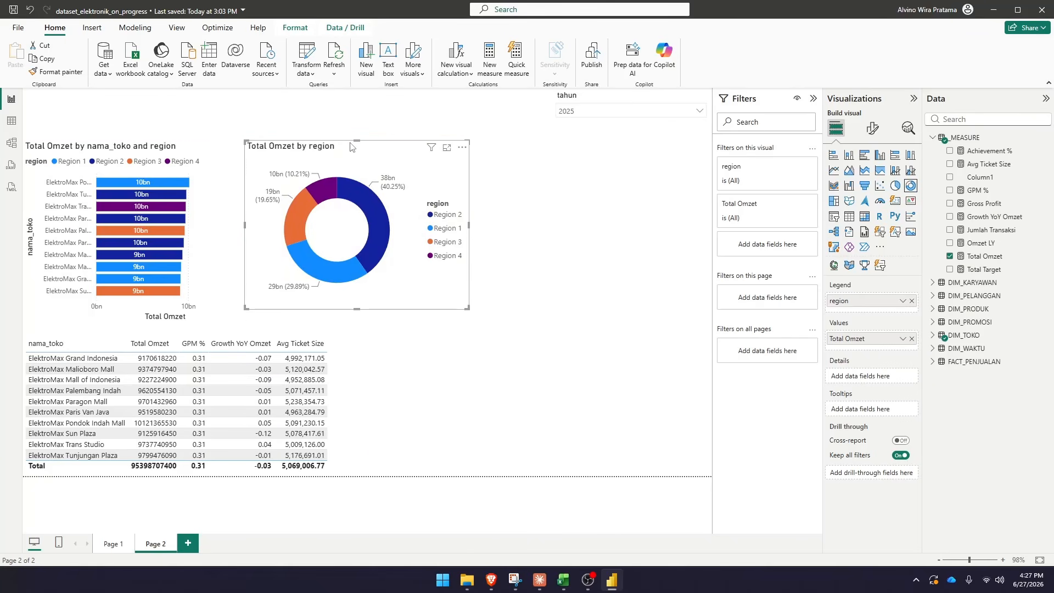
drag(469, 225, 399, 231)
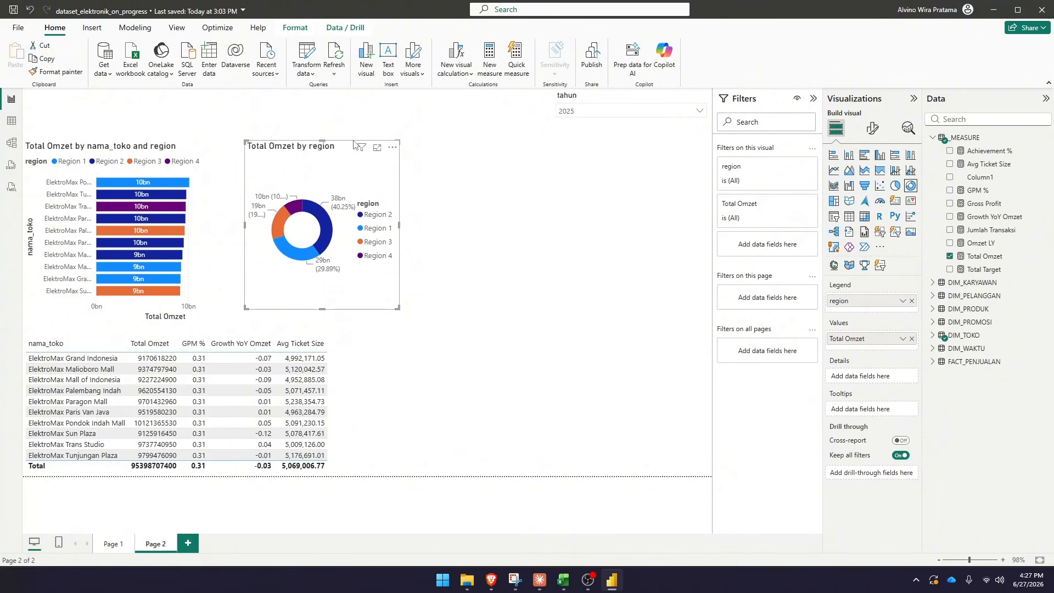
drag(354, 145, 332, 146)
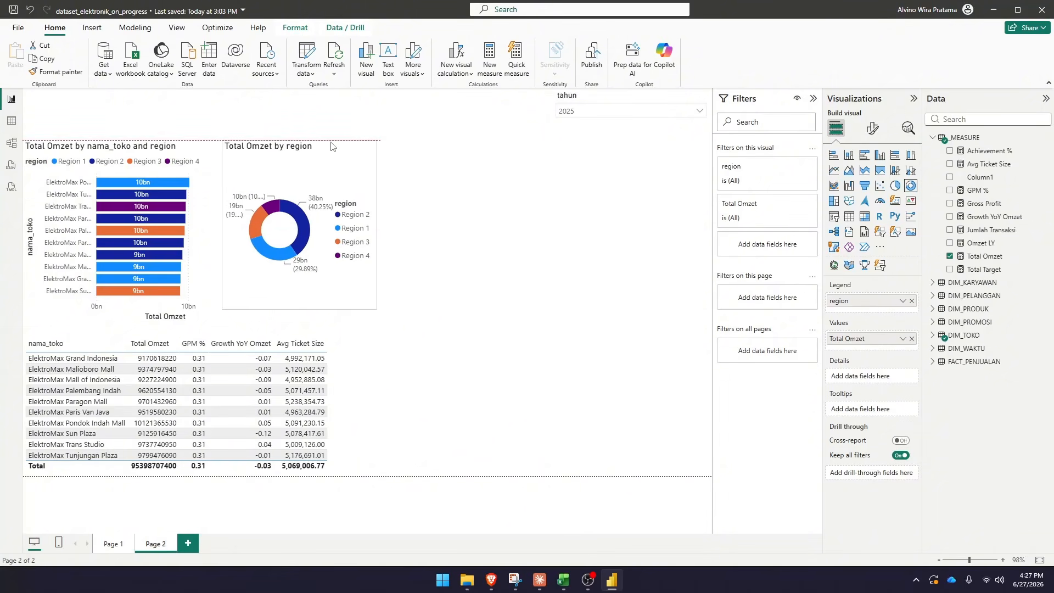
click(359, 360)
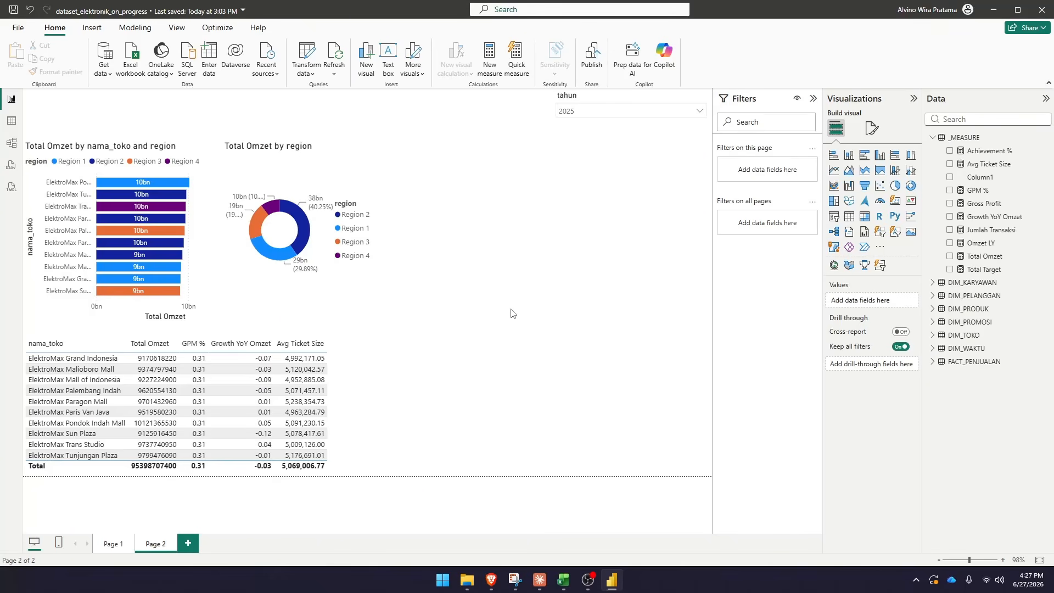
Insert a second table beside the store table with DIM_PRODUK's nama_produk as its first column
click(847, 219)
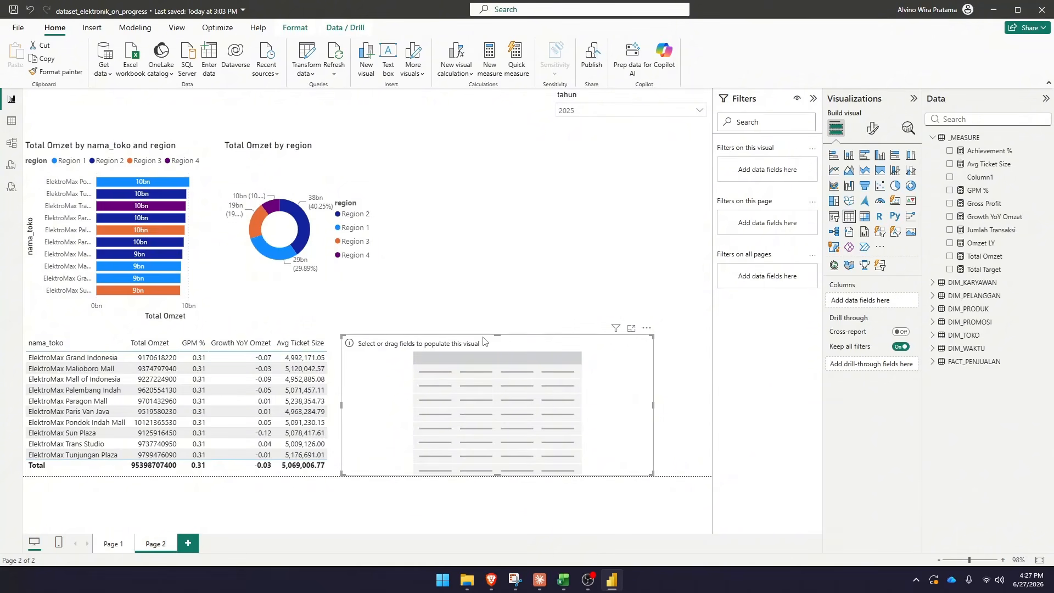
click(978, 121)
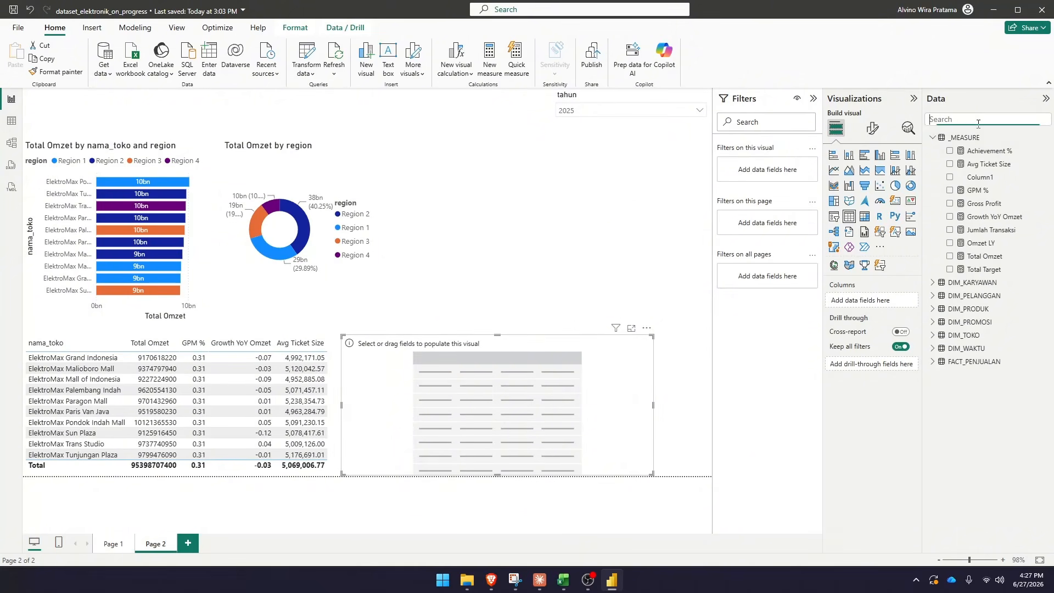
text(nama)
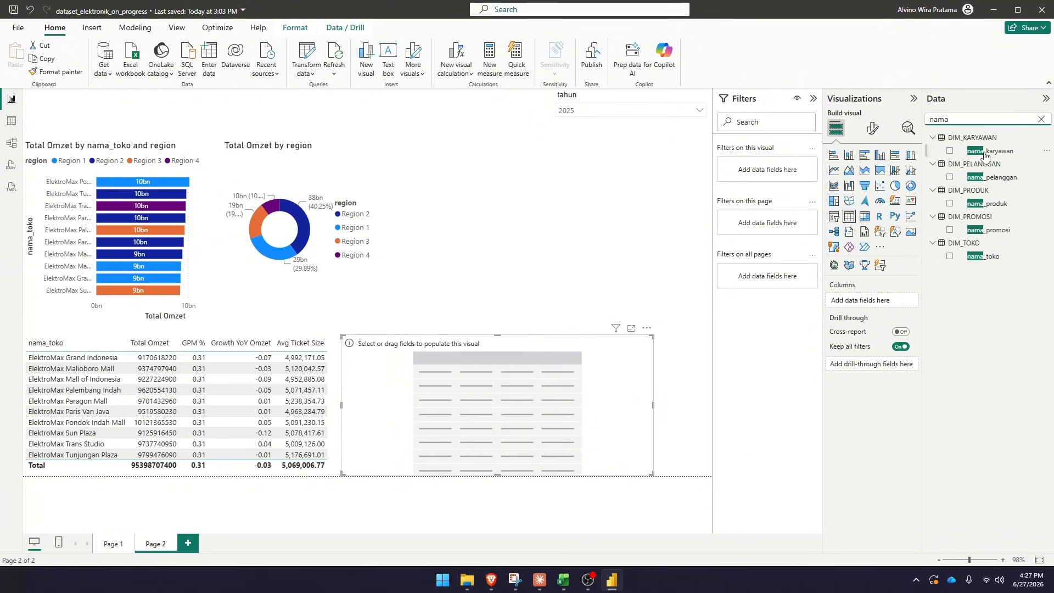
click(950, 204)
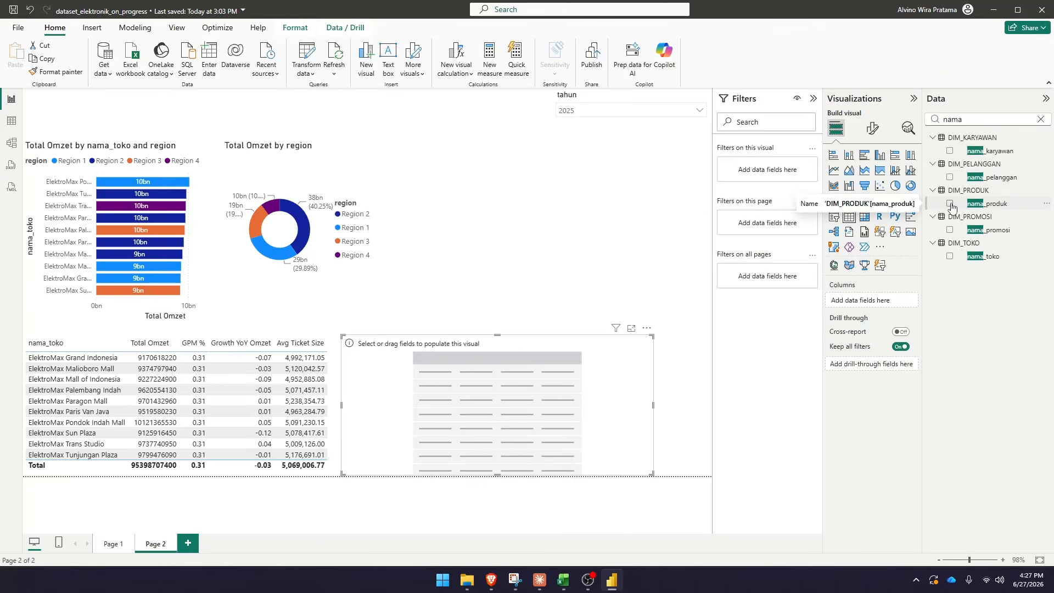
scroll(554, 380, down, 5)
scroll(554, 380, up, 5)
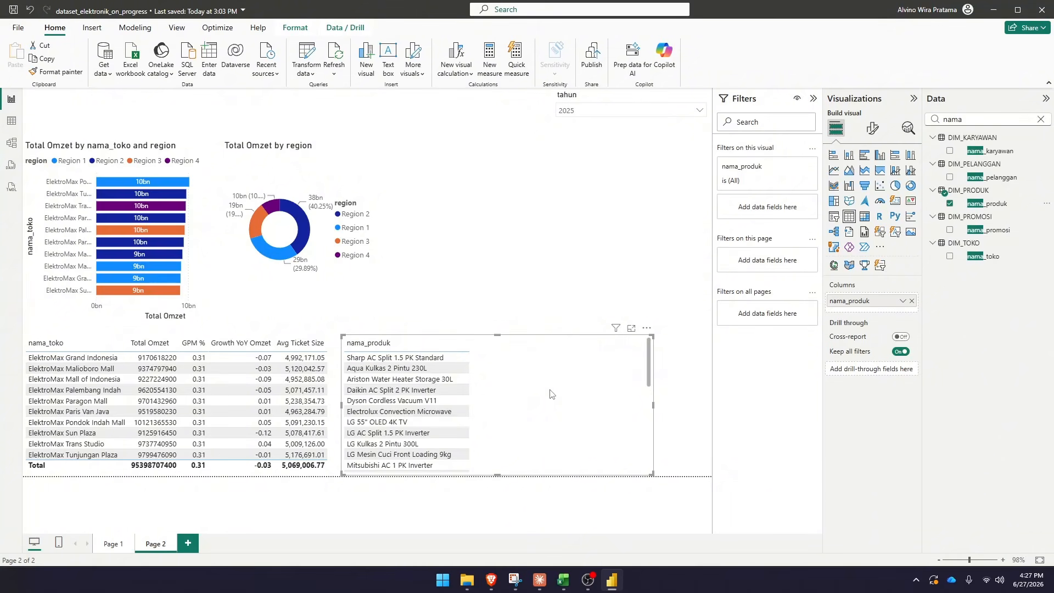
Add DIM_PRODUK's subkategori column to the product table and look through its rows
click(1040, 119)
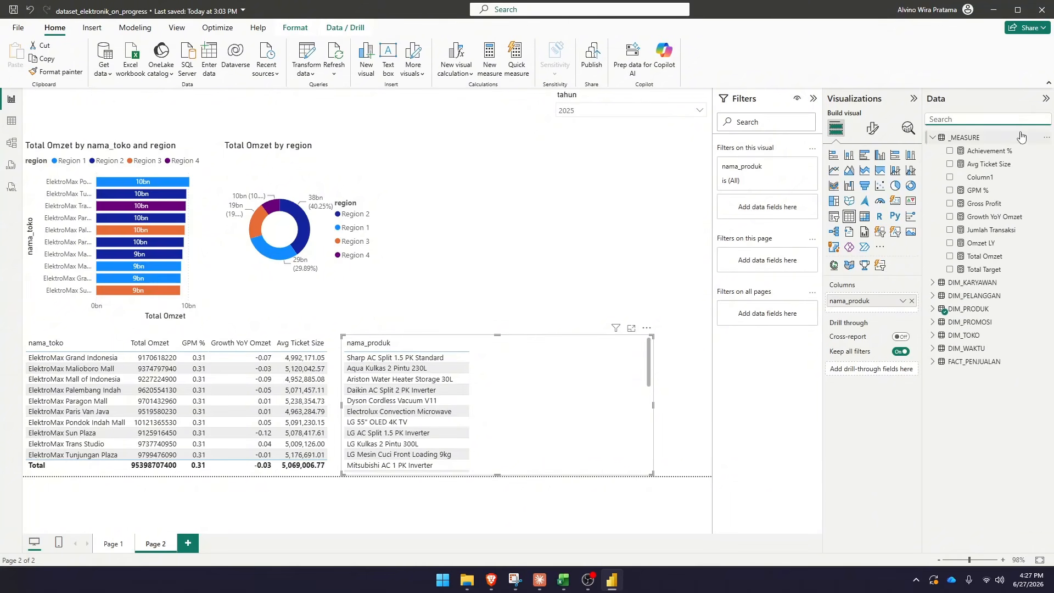
text(sub)
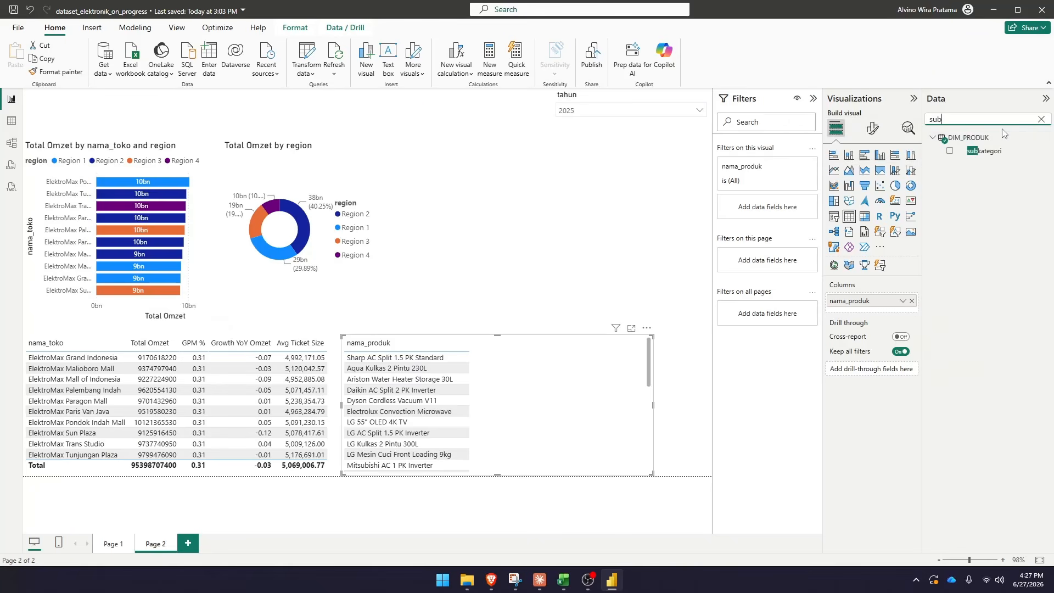
click(950, 151)
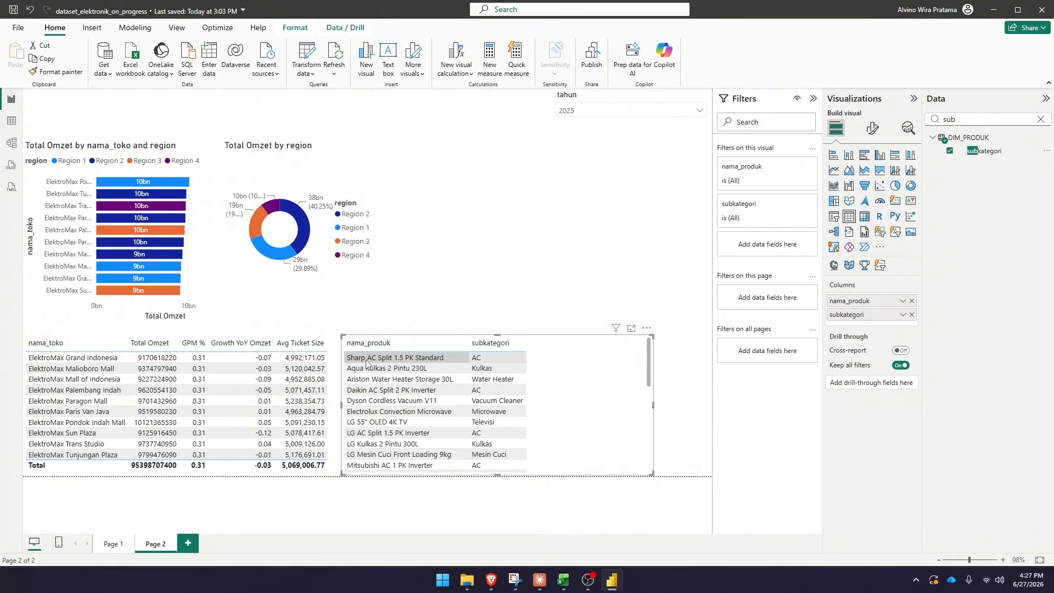
scroll(445, 412, down, 3)
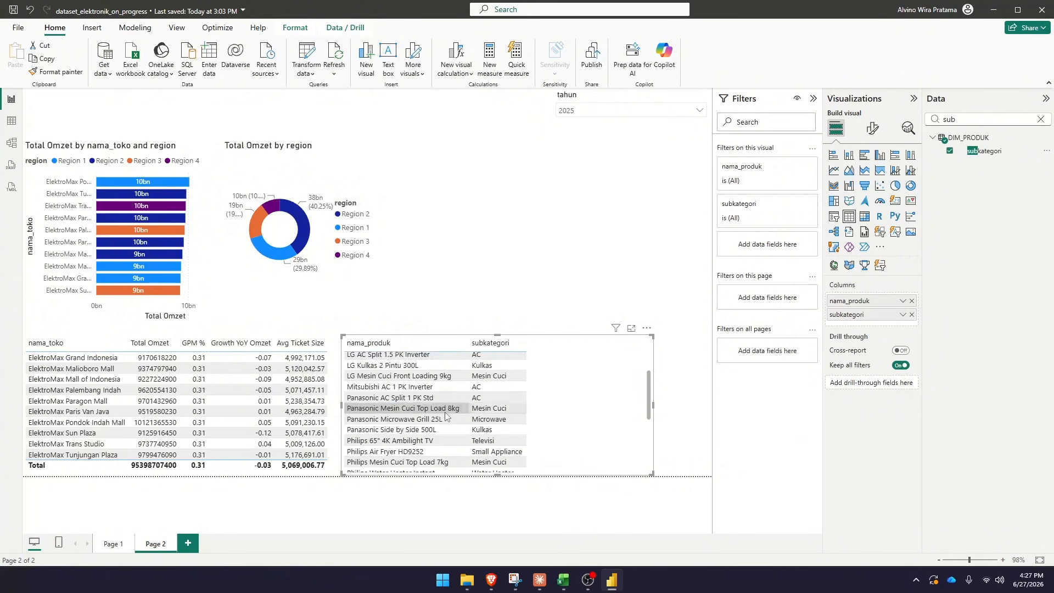
scroll(439, 410, down, 5)
scroll(461, 409, up, 10)
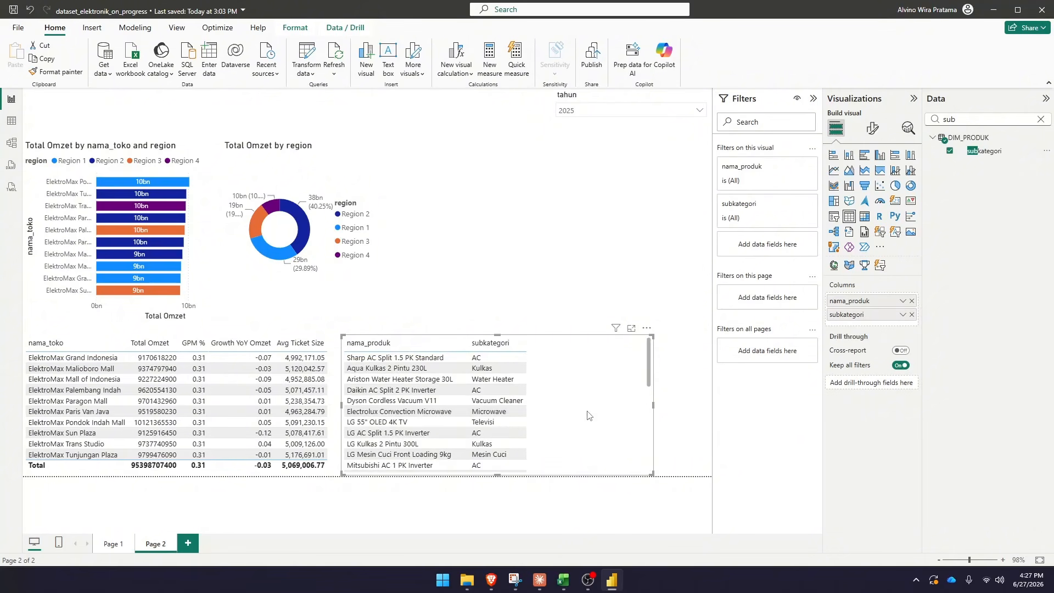
Add the Total Omzet and GPM % measures as columns of the product table
double_click(967, 116)
text(omz)
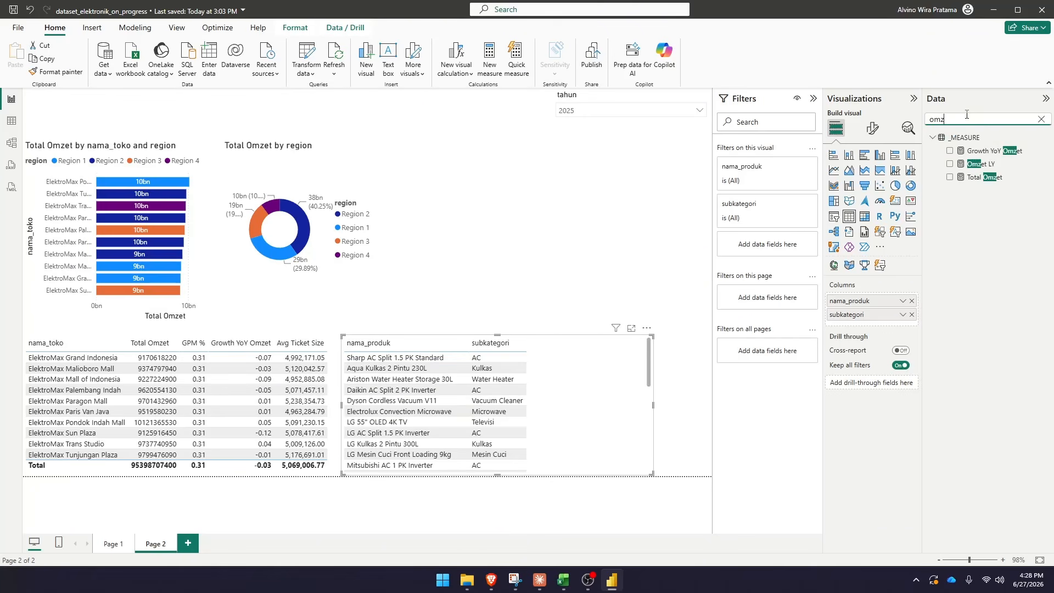
click(950, 178)
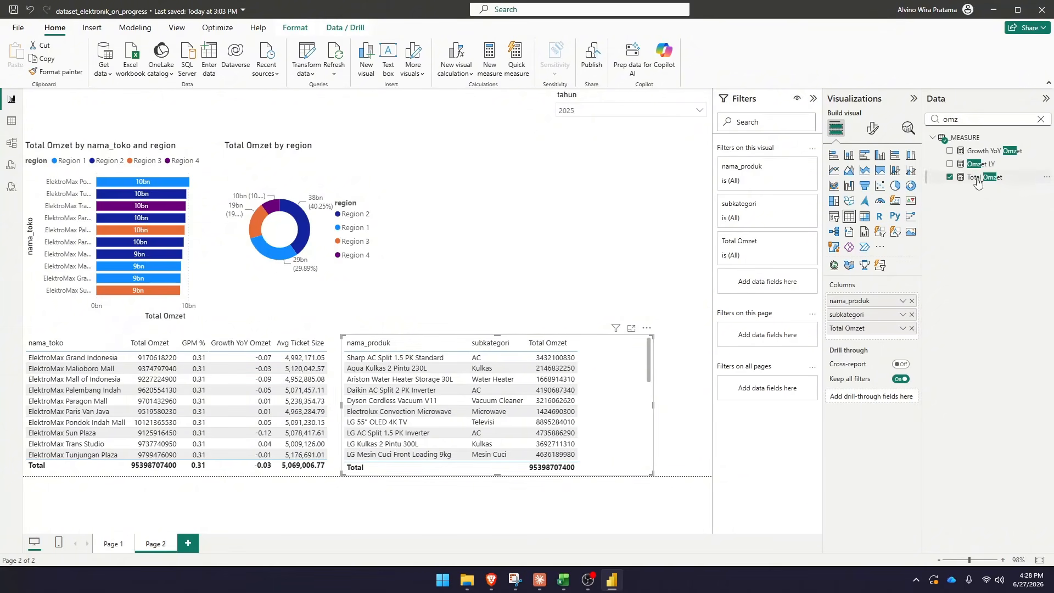
double_click(980, 122)
text(gpm)
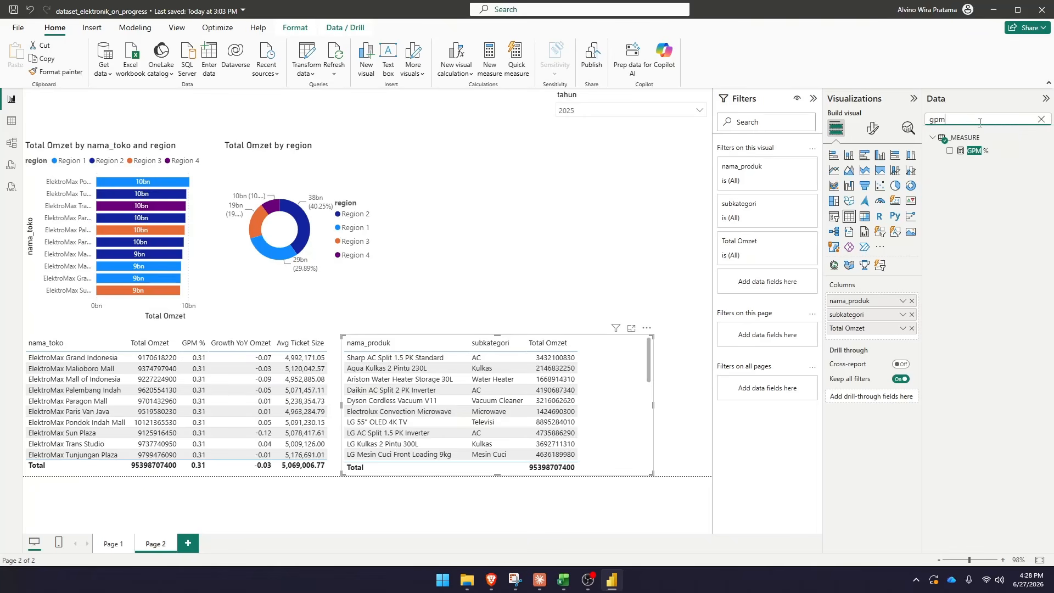
click(952, 152)
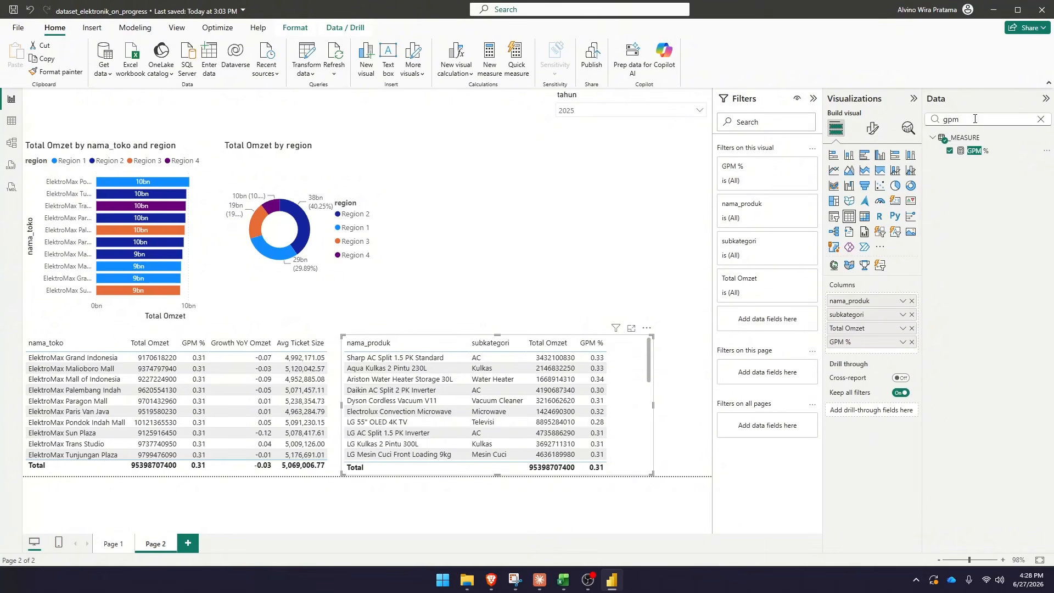
Create the measure Total Unit = SUM(FACT_PENJUALAN[kuantitas]) in the _MEASURE table
click(1041, 119)
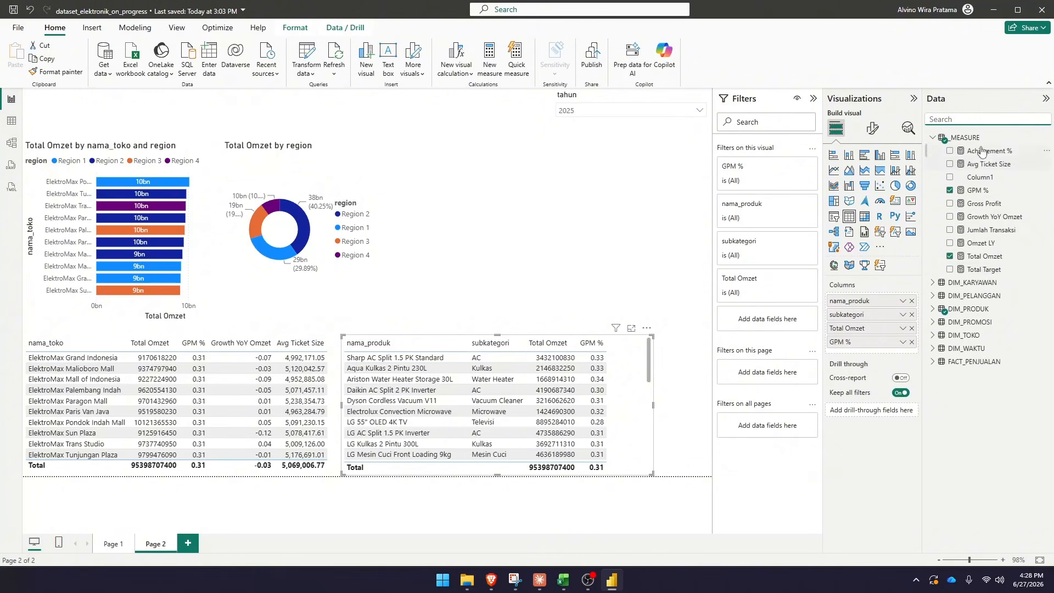
click(965, 138)
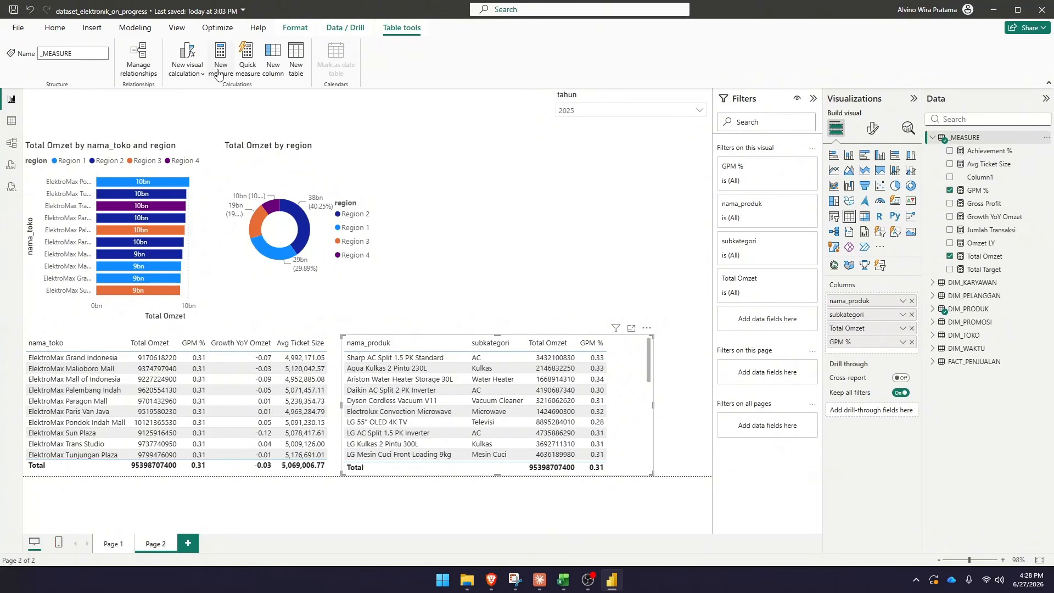
click(220, 60)
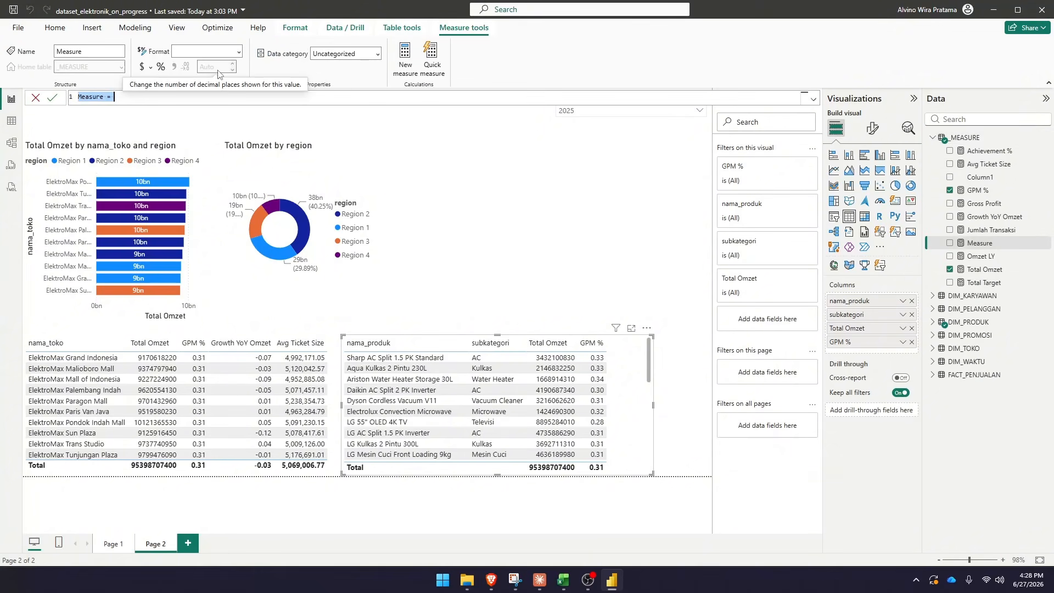
text(Total Unit = SUM(ku)
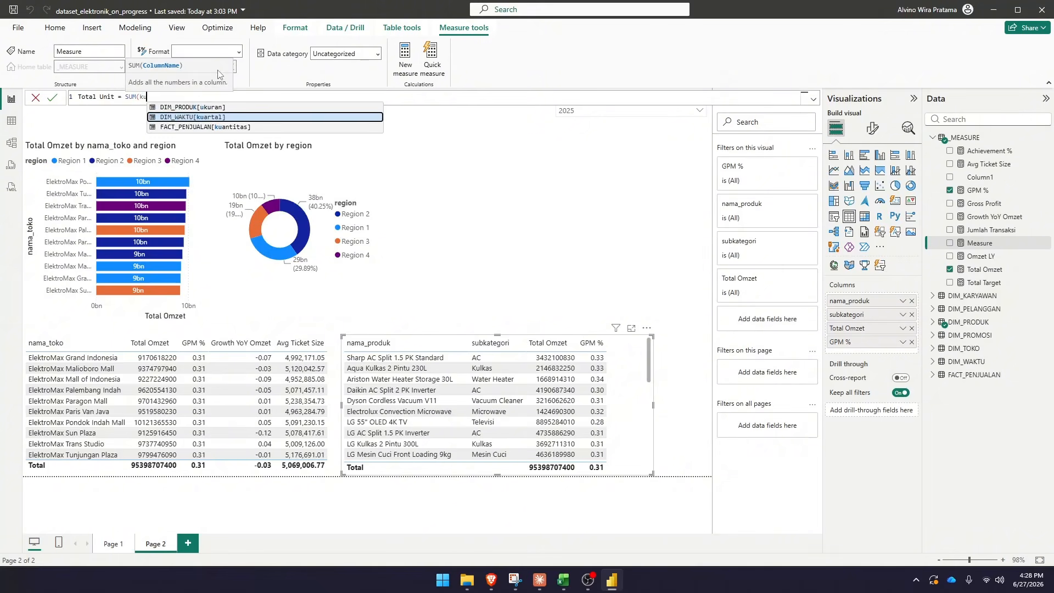
key(Down)
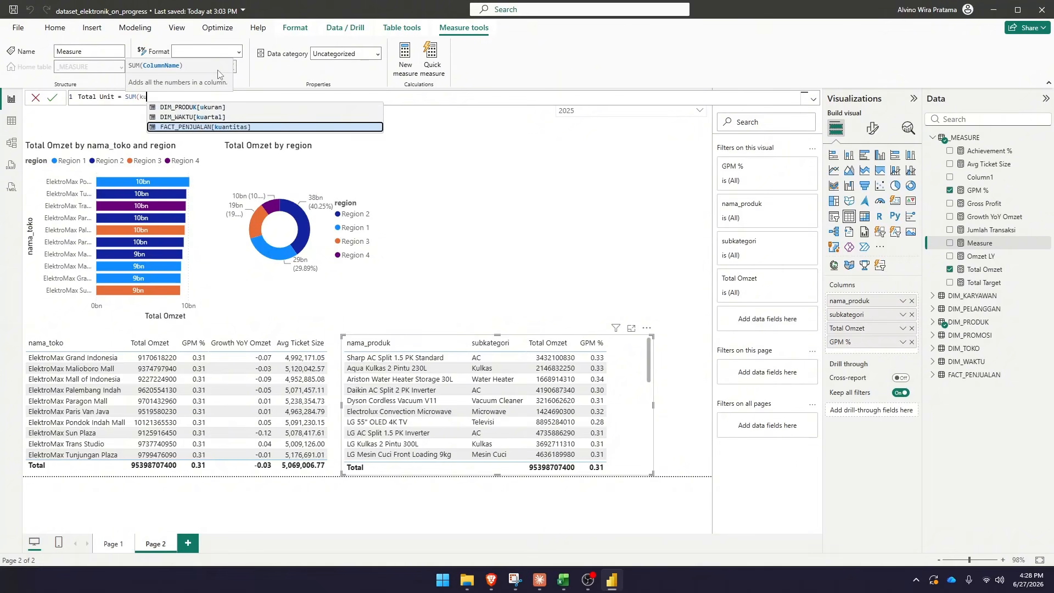
key(Tab)
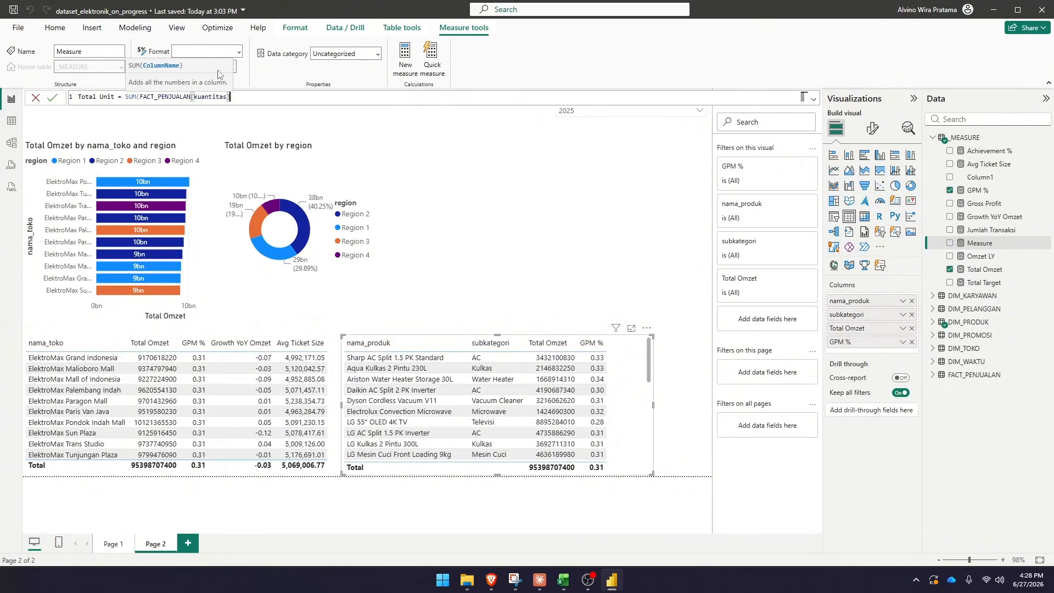
text())
key(Return)
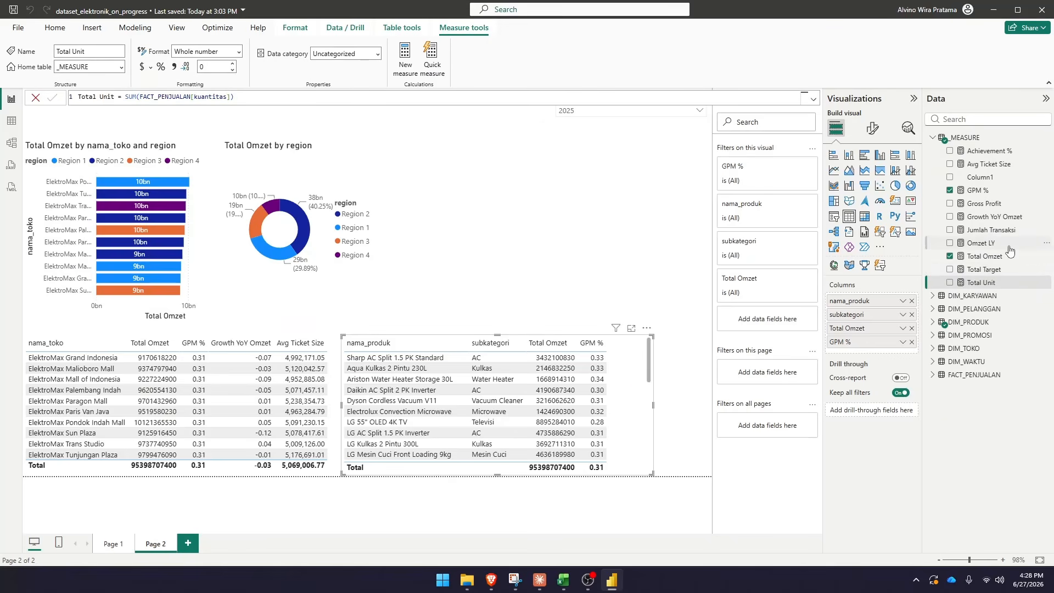
Add the Total Unit and Growth YoY Omzet measures to the product table
click(981, 120)
text(tal)
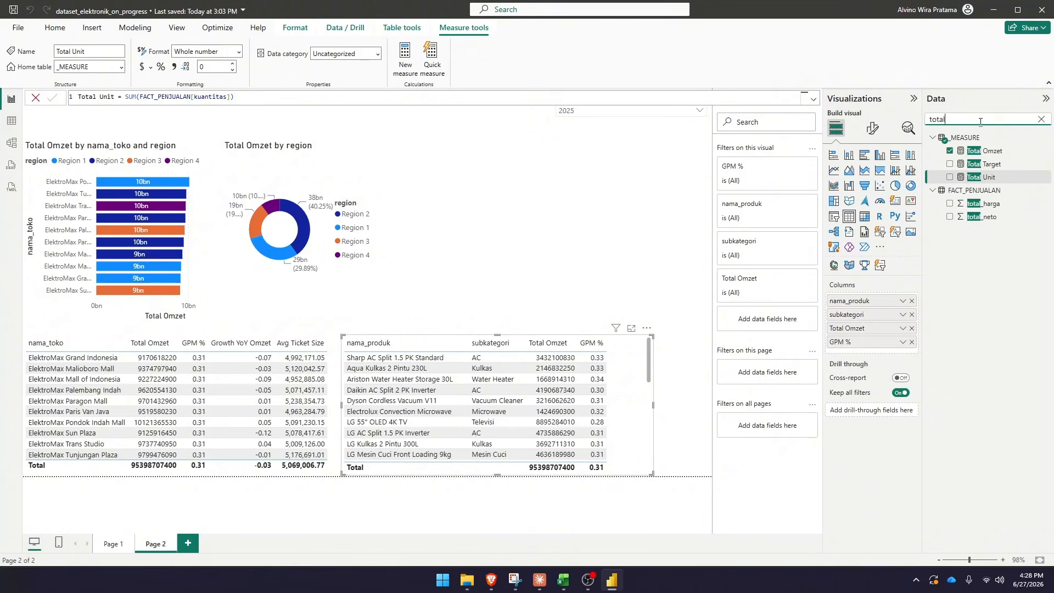
click(950, 177)
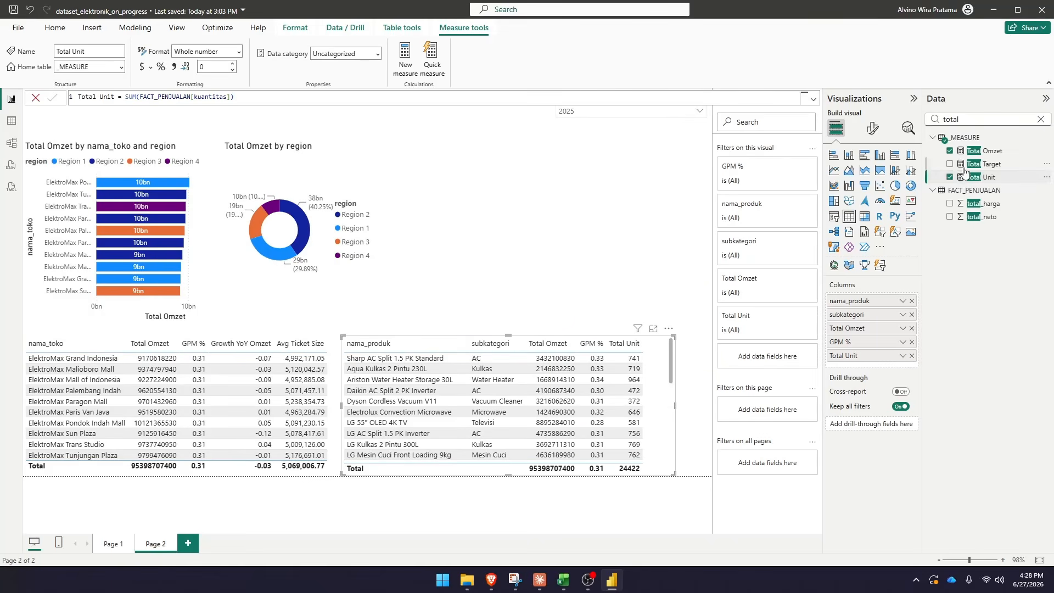
double_click(982, 120)
text(yoy)
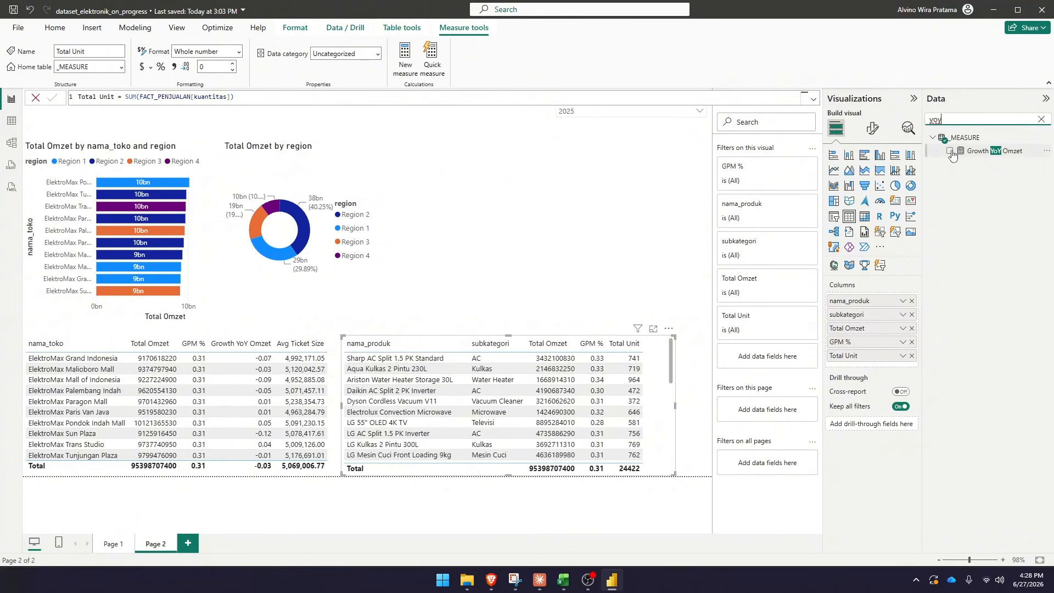
click(950, 152)
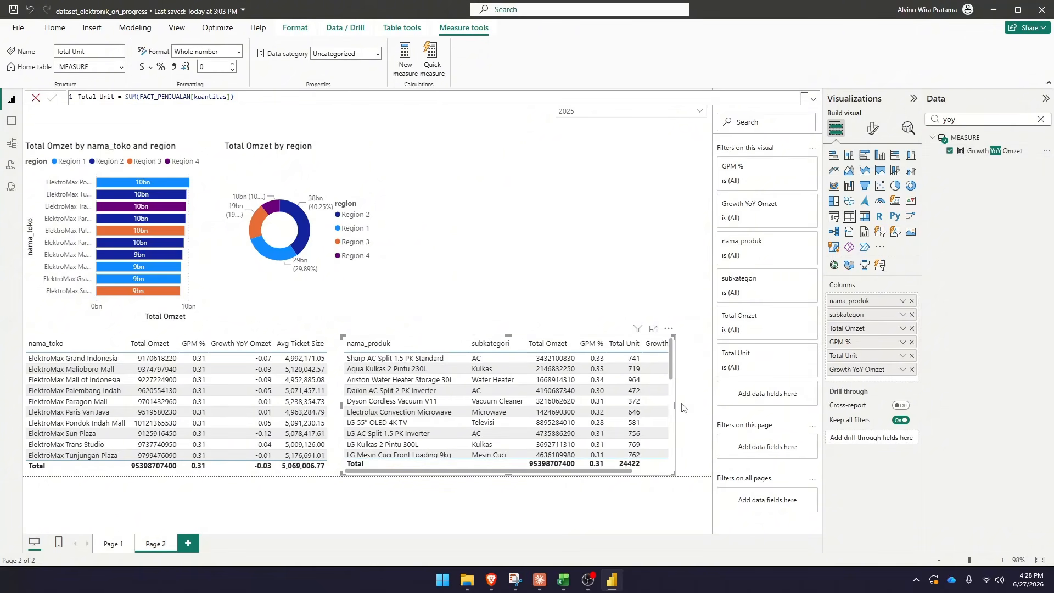
Widen the product table to fit all its columns, move it up beside the donut chart, and look through its rows
drag(704, 415, 711, 416)
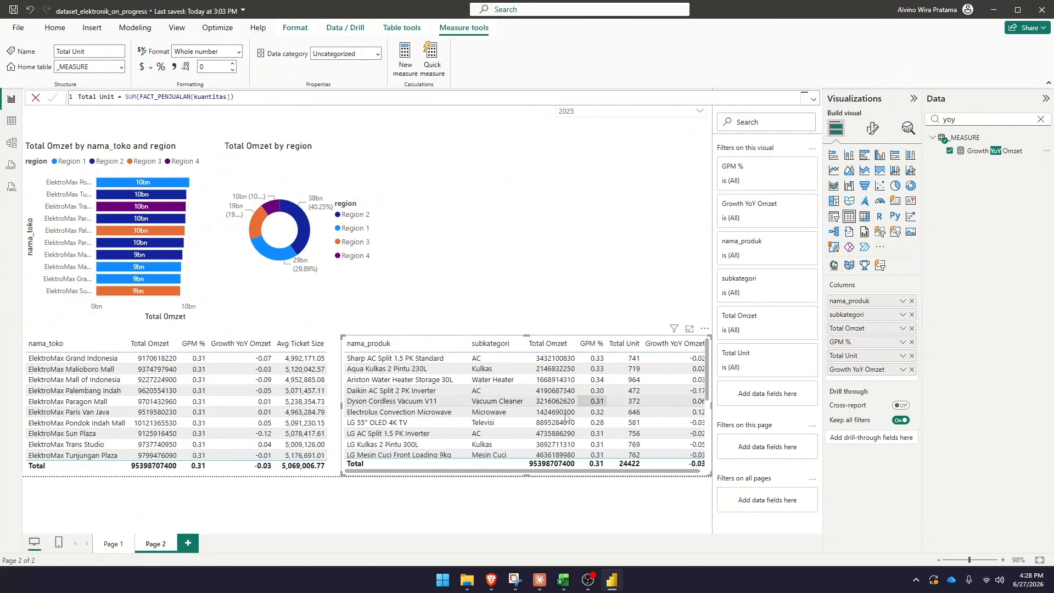
drag(342, 404, 329, 405)
drag(537, 340, 537, 159)
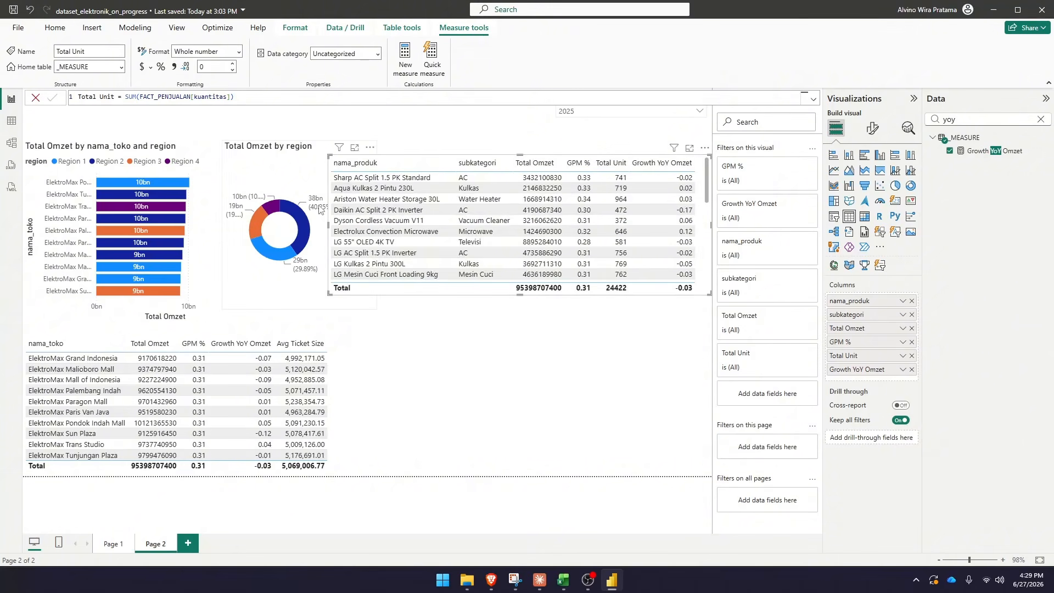
scroll(401, 212, down, 4)
scroll(401, 211, up, 5)
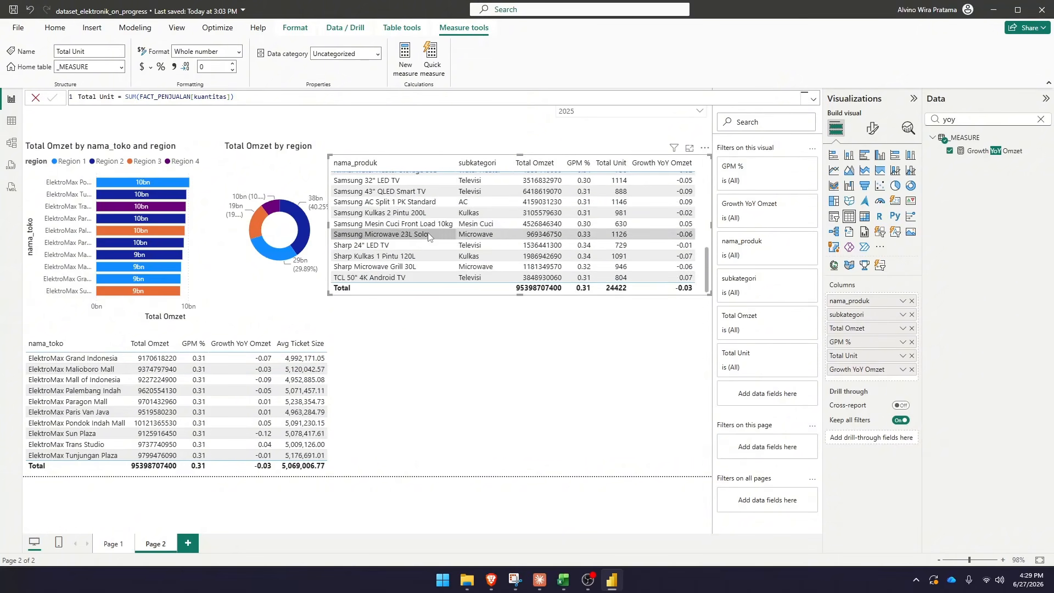
scroll(429, 237, down, 3)
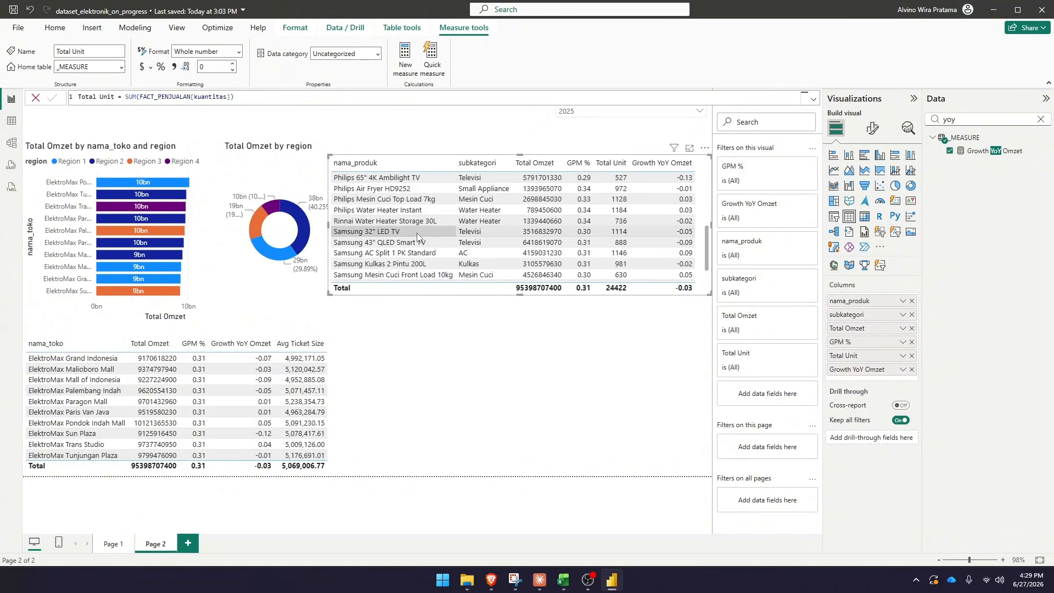
scroll(429, 237, up, 3)
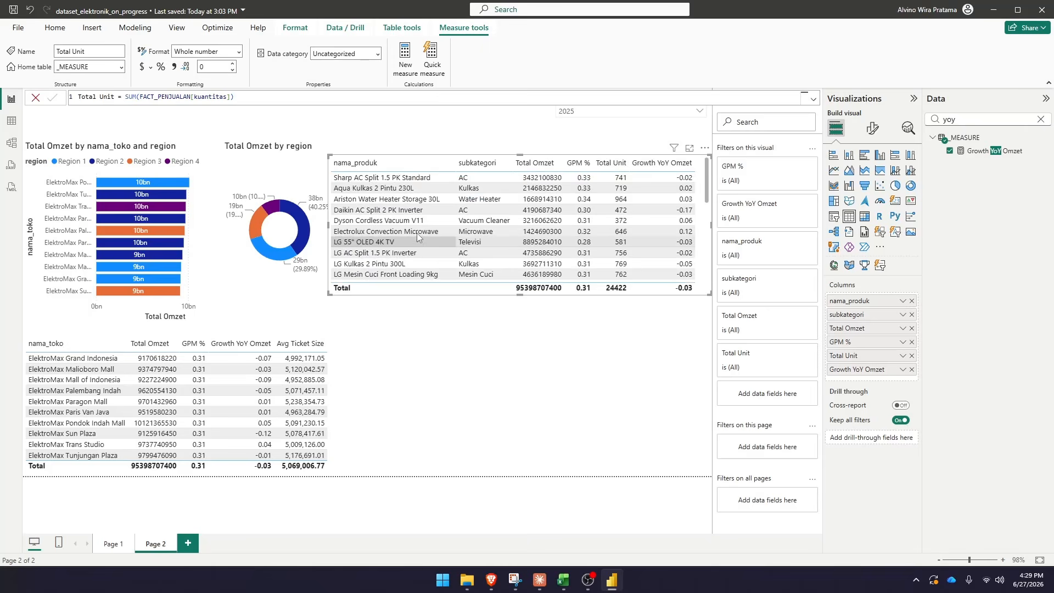
Examine the products sorted by Growth YoY Omzet in both directions and by Total Unit in descending order
click(654, 173)
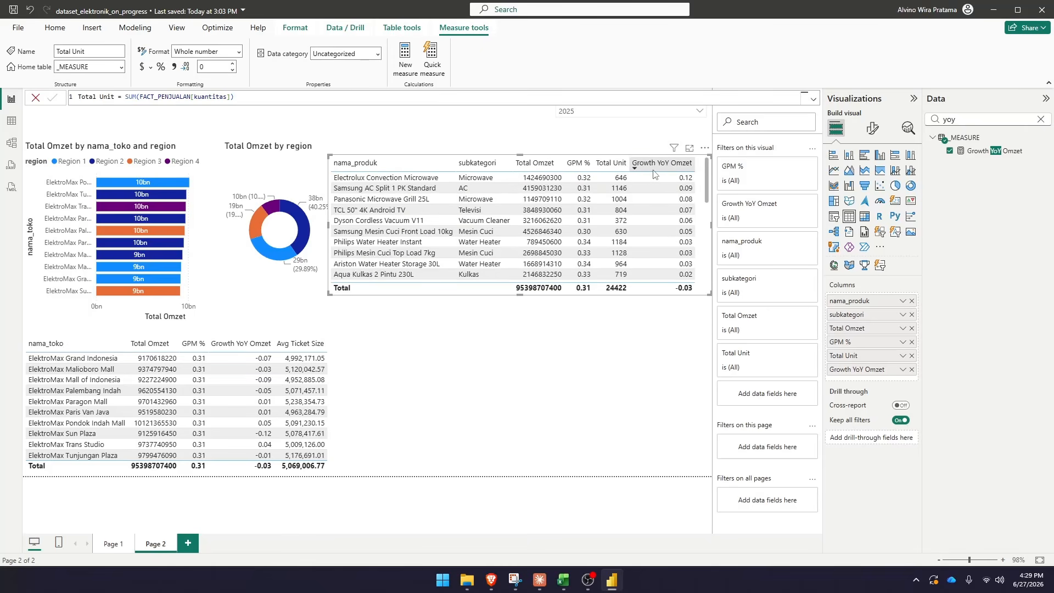
click(653, 174)
click(654, 174)
click(617, 169)
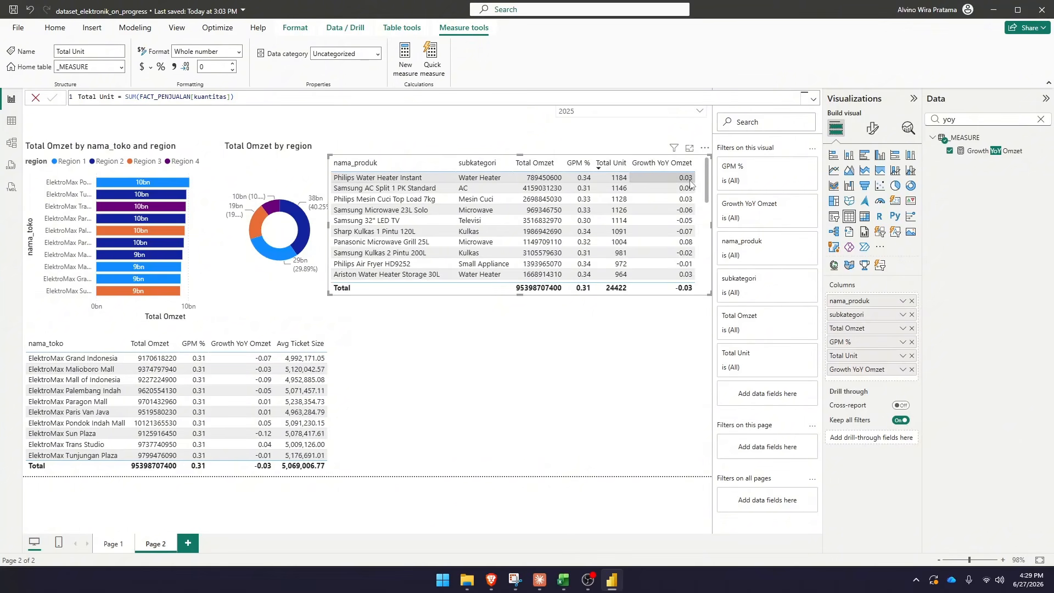
Examine the products sorted by GPM % in both directions and by Total Omzet in descending order
click(577, 164)
click(577, 164)
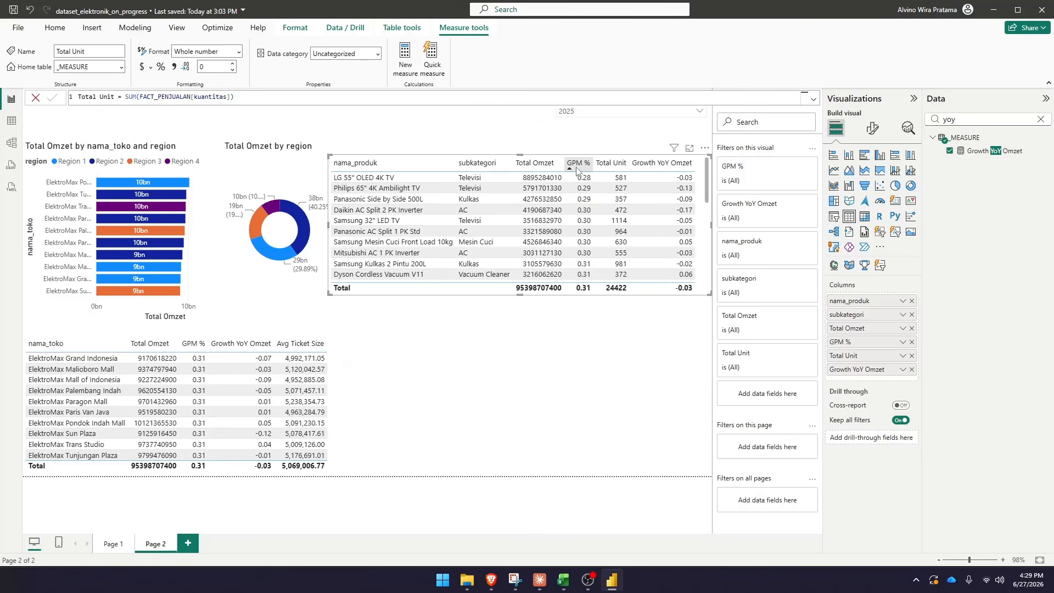
click(577, 168)
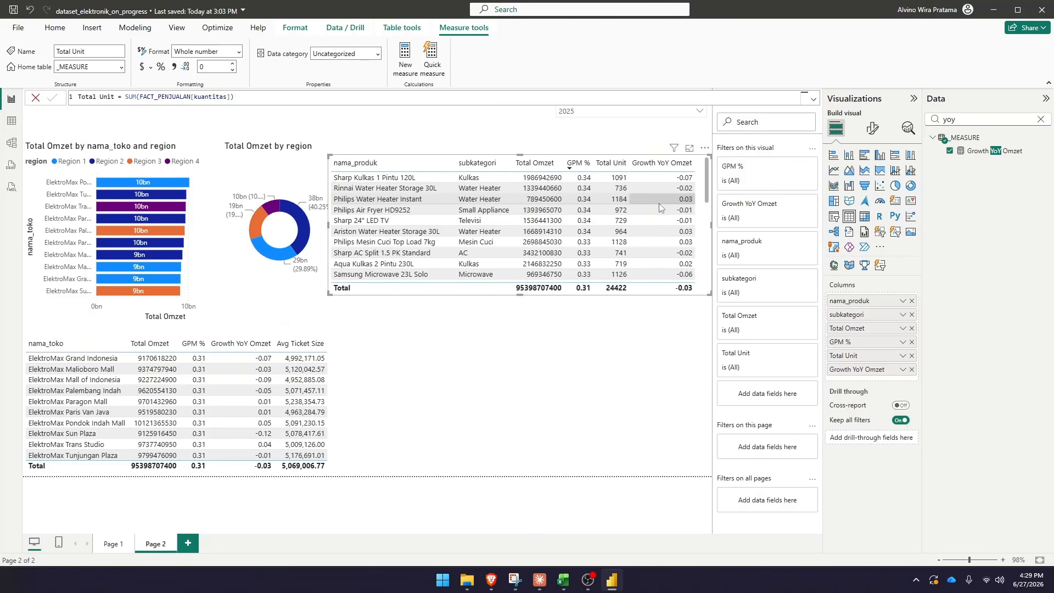
scroll(547, 230, down, 10)
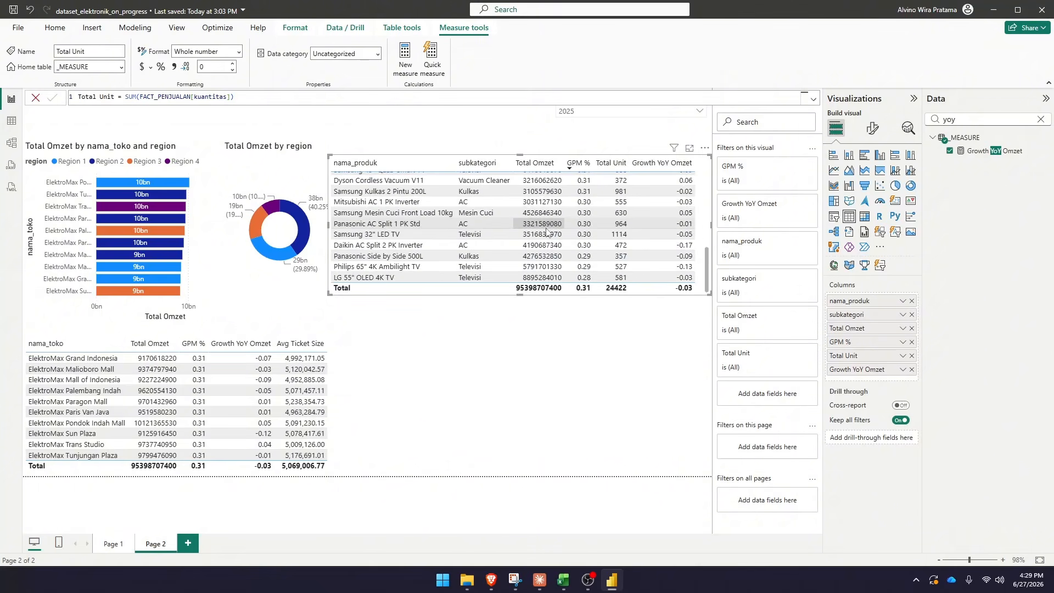
scroll(546, 231, up, 10)
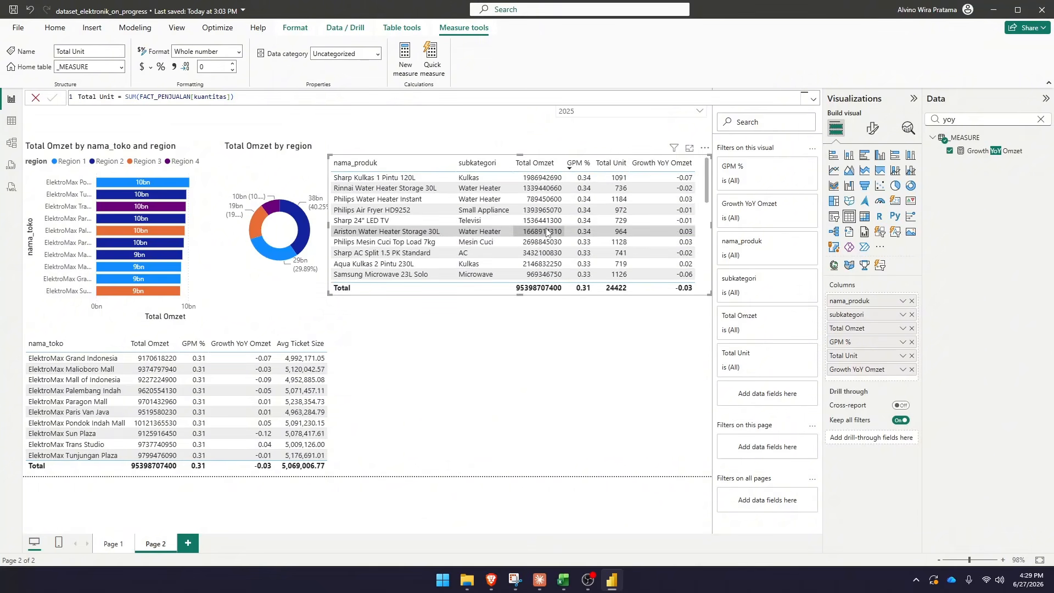
click(537, 168)
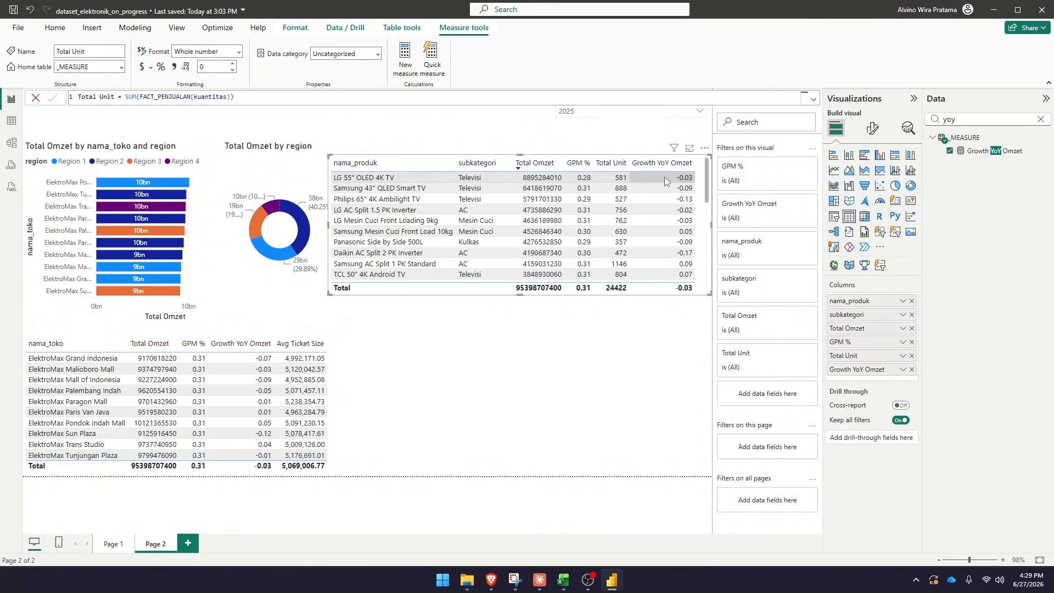
Sort the product table by Growth YoY Omzet in descending order and review its highest and lowest rows
click(475, 140)
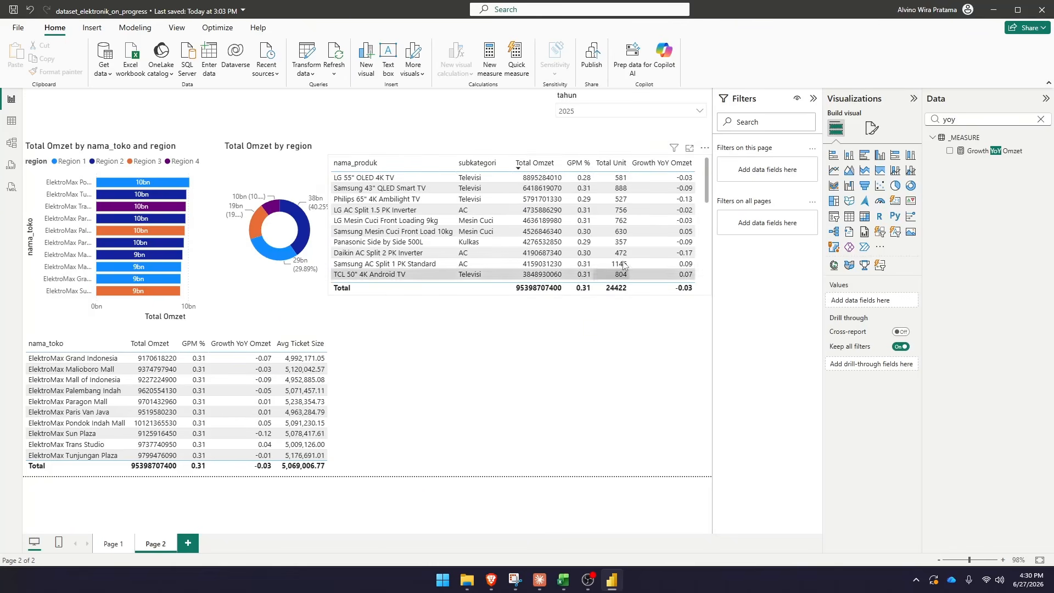
click(661, 171)
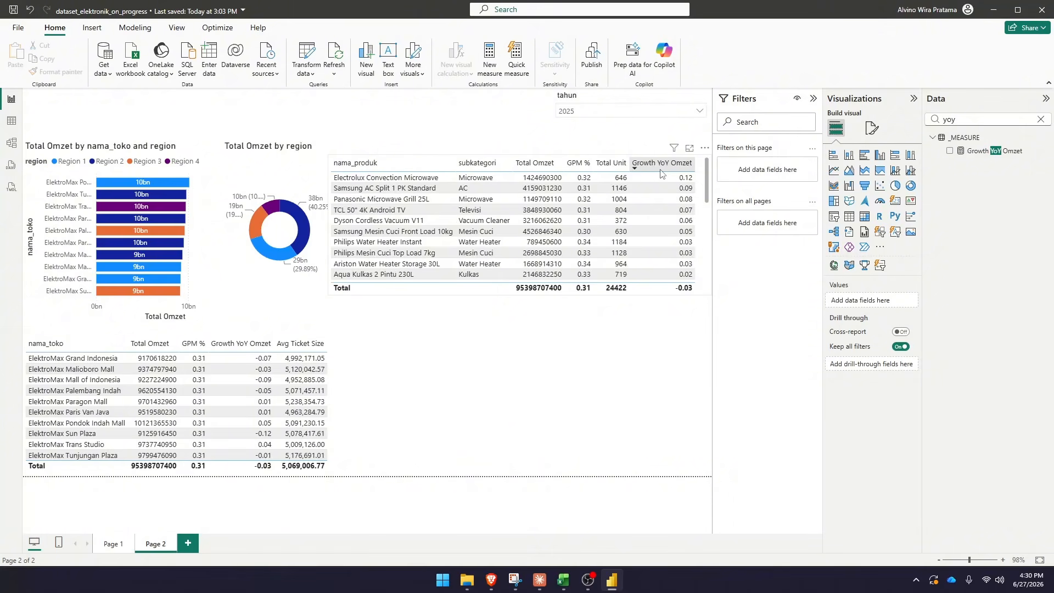
click(662, 172)
click(661, 171)
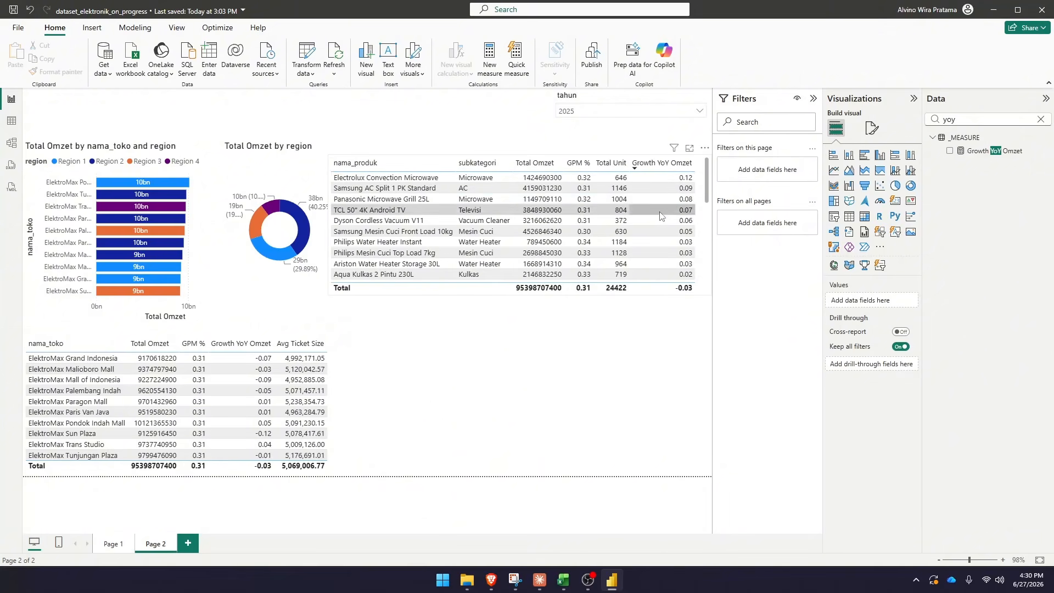
scroll(662, 219, down, 5)
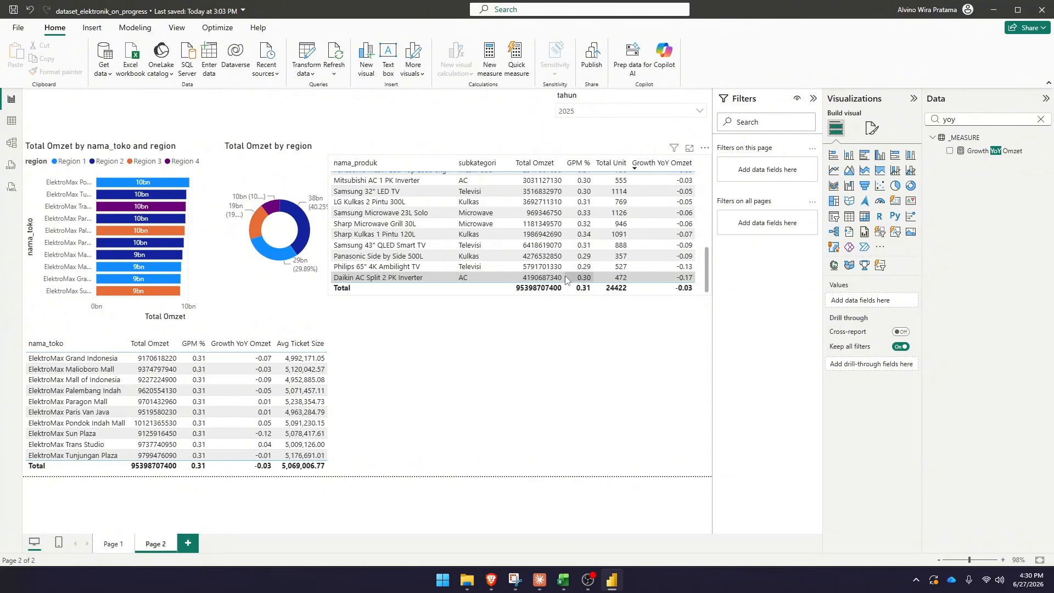
scroll(637, 262, up, 10)
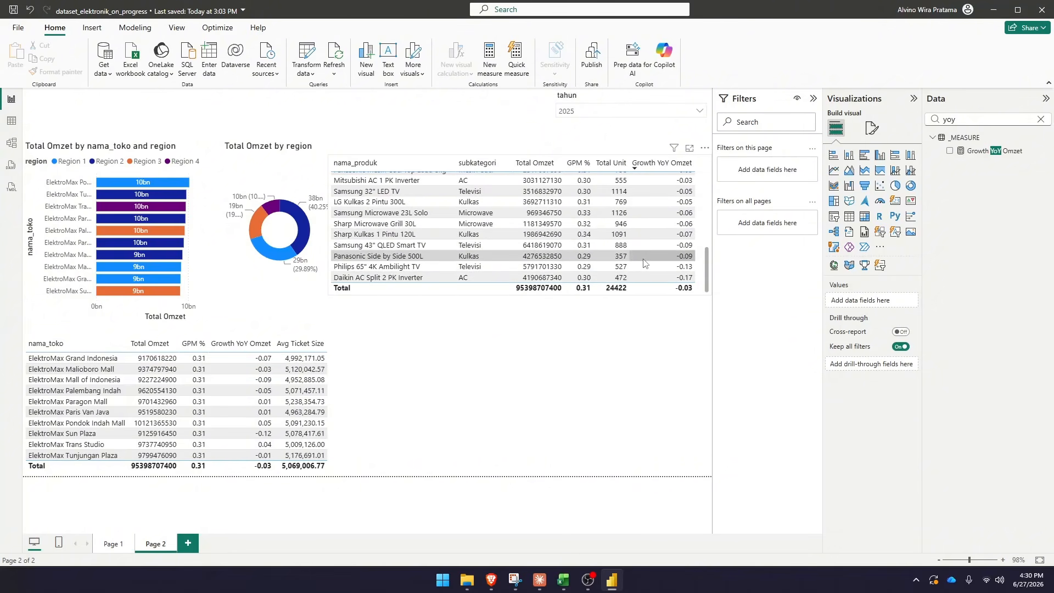
scroll(644, 263, down, 5)
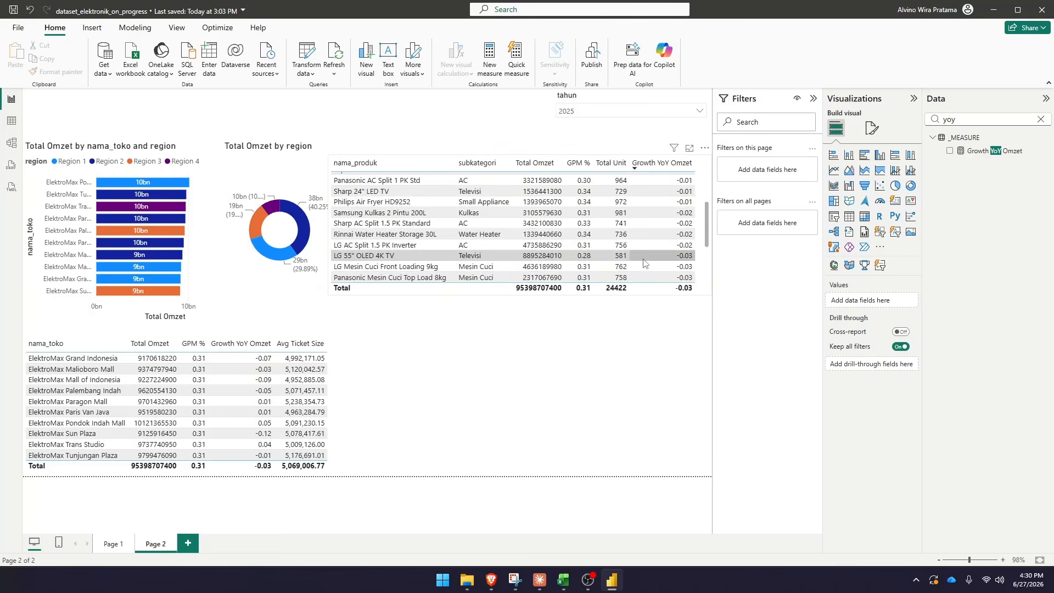
scroll(644, 263, up, 5)
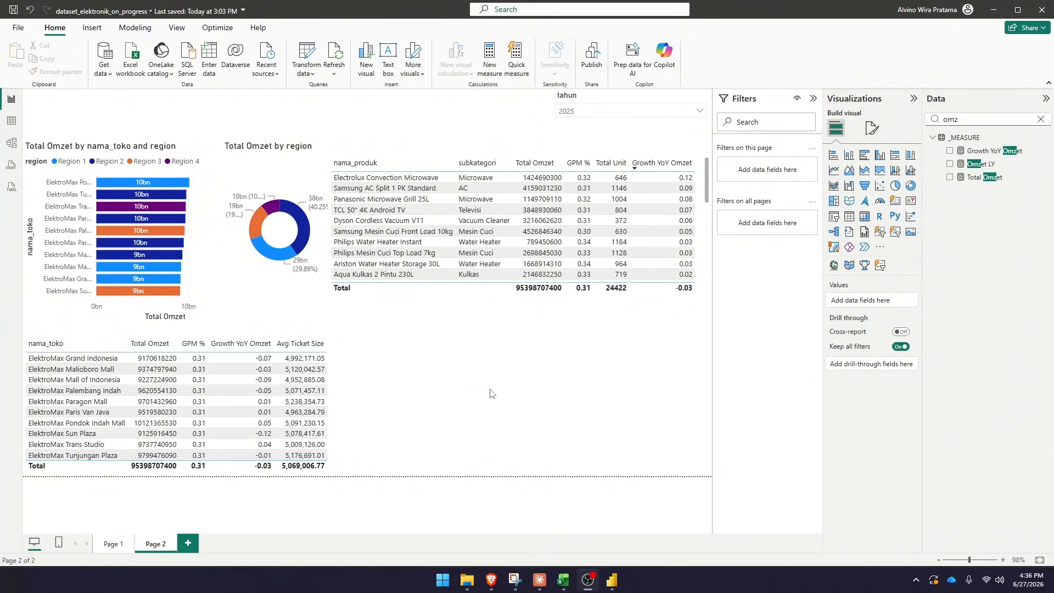
Add a line chart below the product table with tahun Hierarchy on the X-axis and subkategori as the legend
click(833, 172)
click(1041, 119)
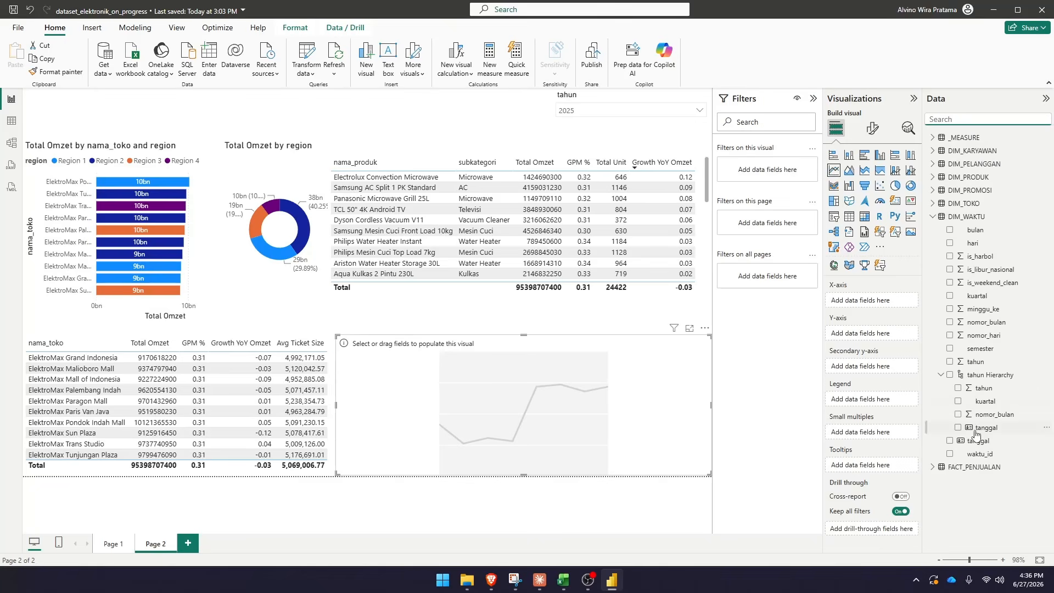
click(950, 375)
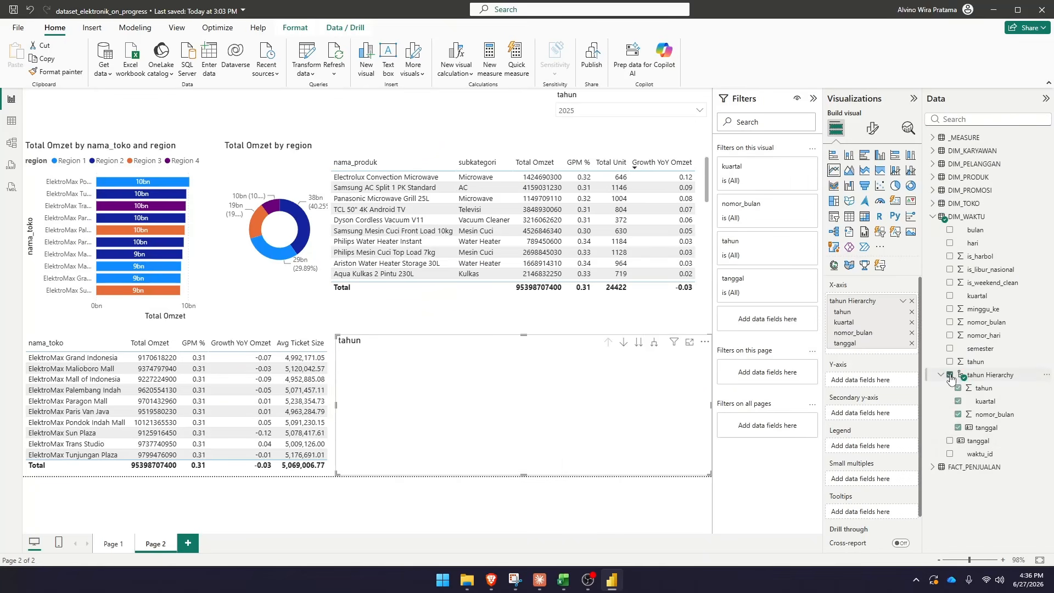
click(1021, 119)
text(sub)
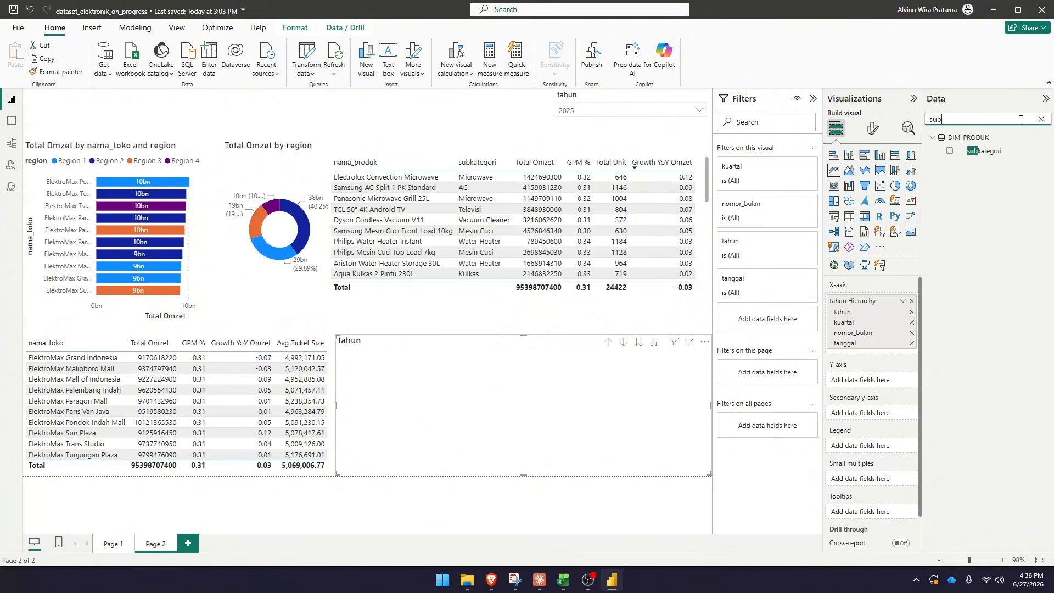
click(951, 151)
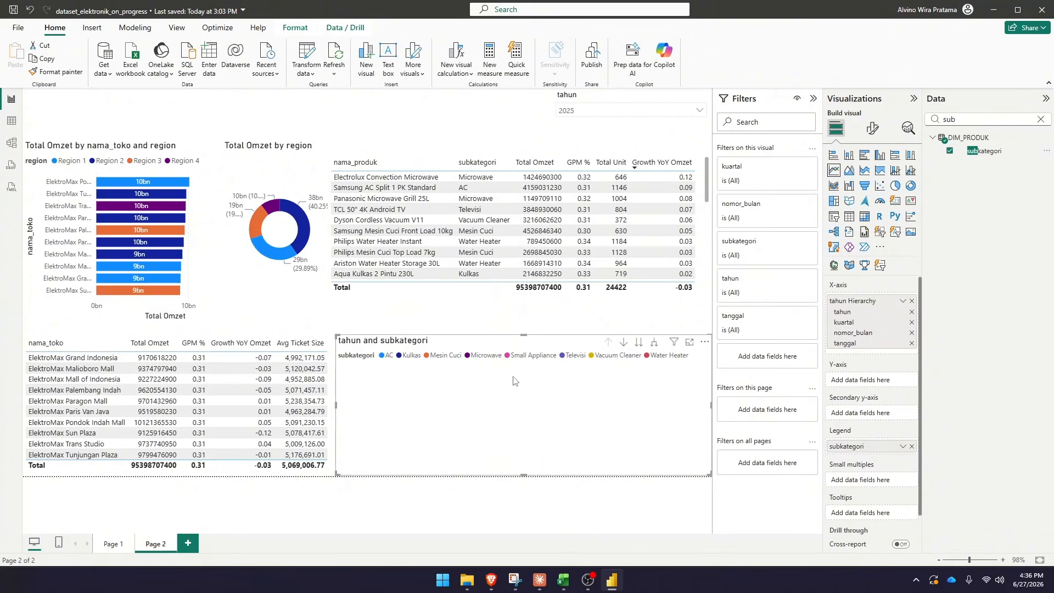
Plot Total Omzet on the line chart's Y-axis, turn on drill-down mode, and move the time hierarchy to the kuartal level
click(1040, 119)
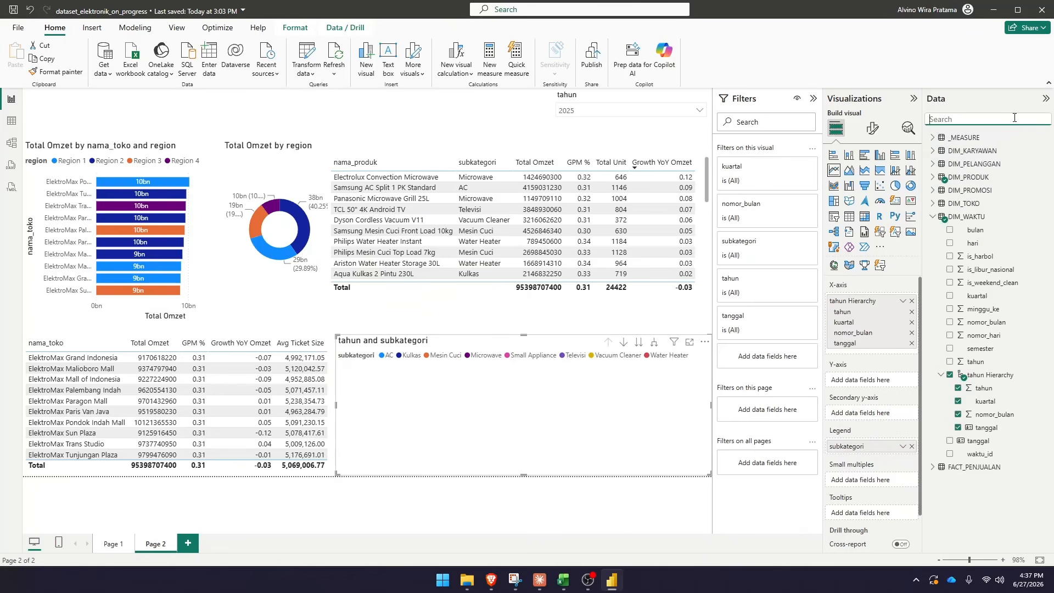
text(omz)
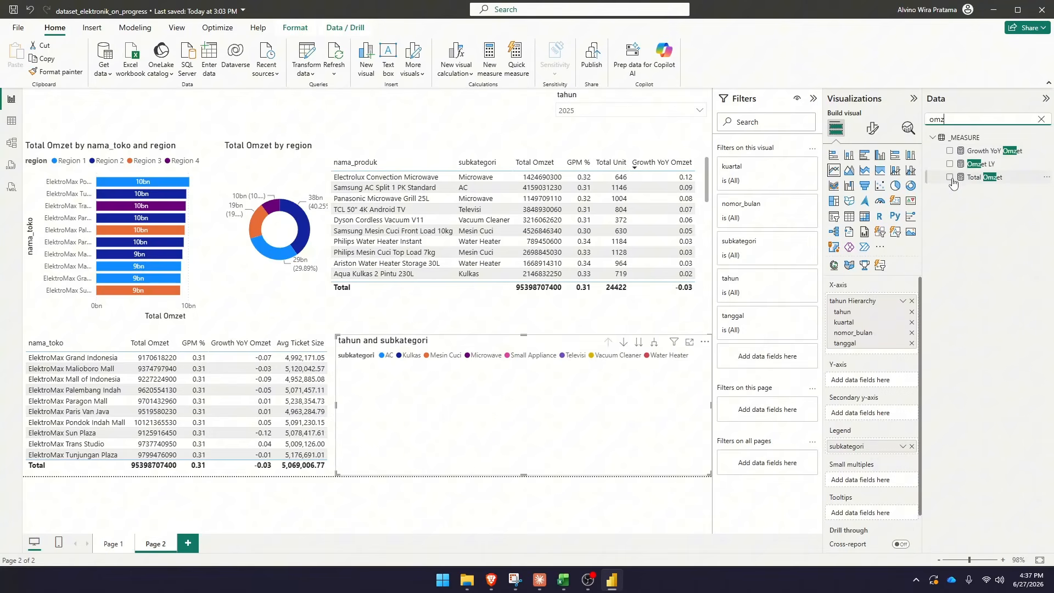
click(951, 177)
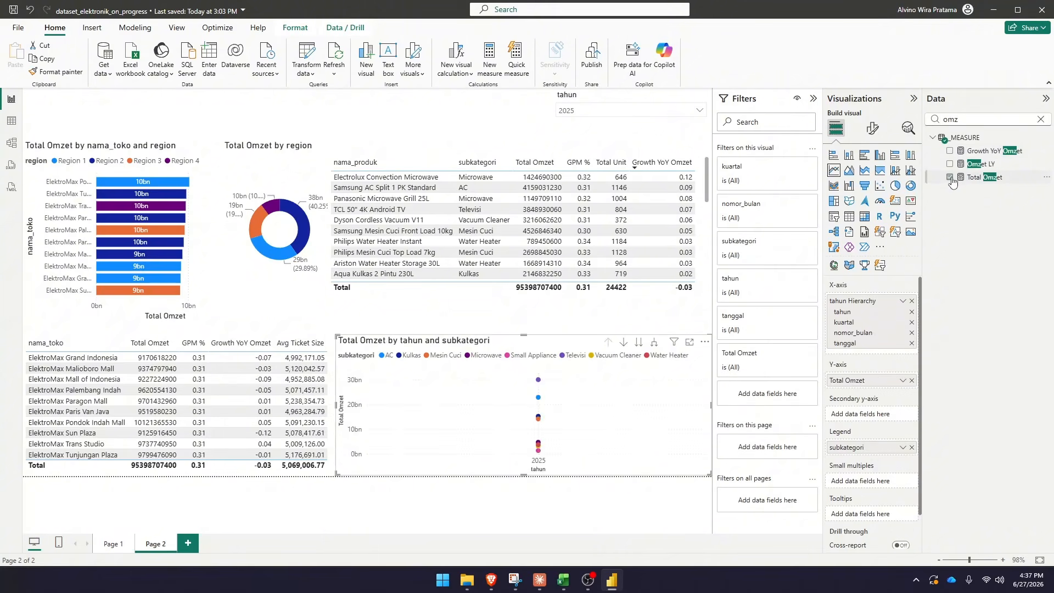
click(624, 343)
click(638, 342)
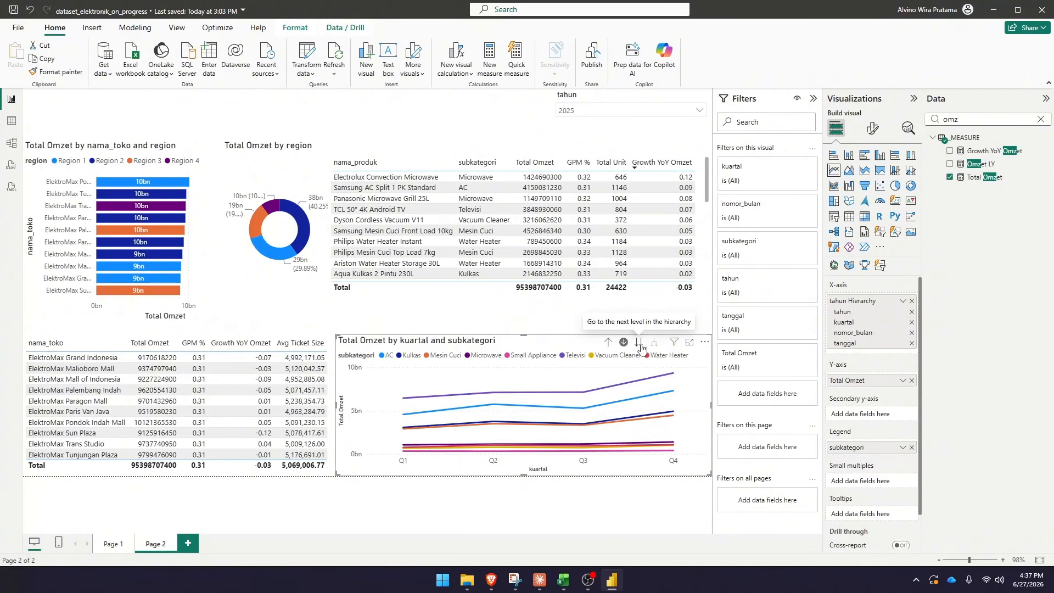
Move the Total Omzet line chart to the nomor_bulan level, and check month 1's daily breakdown before returning to the monthly view
click(639, 343)
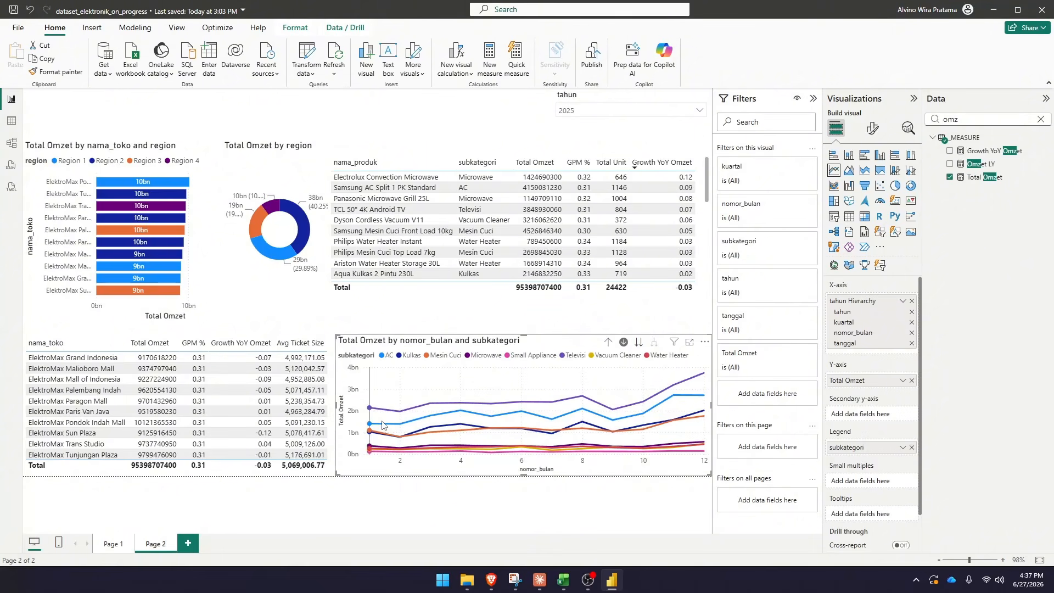
mouse_move(372, 413)
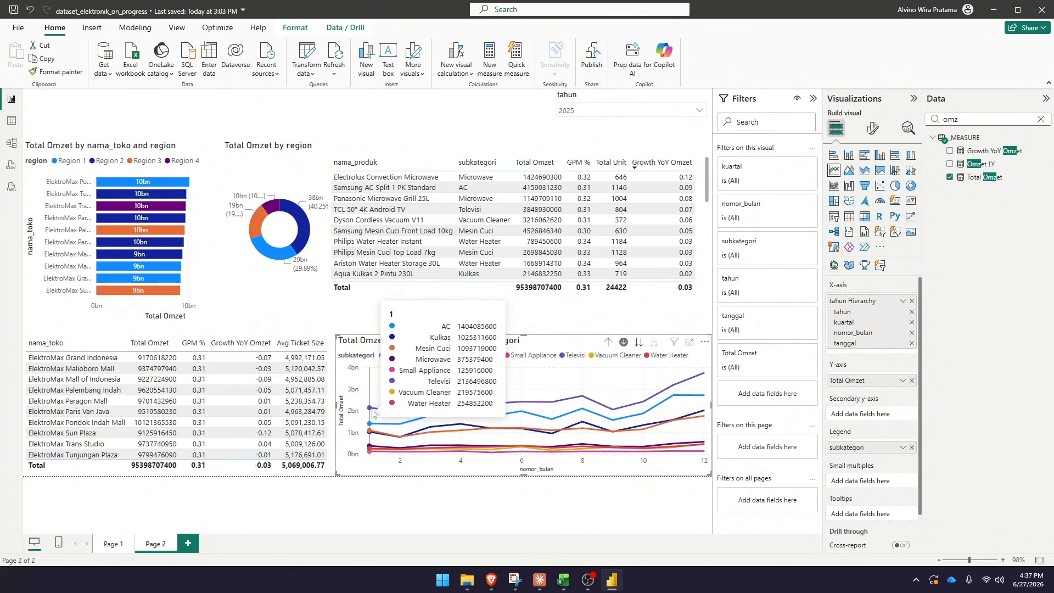
click(373, 413)
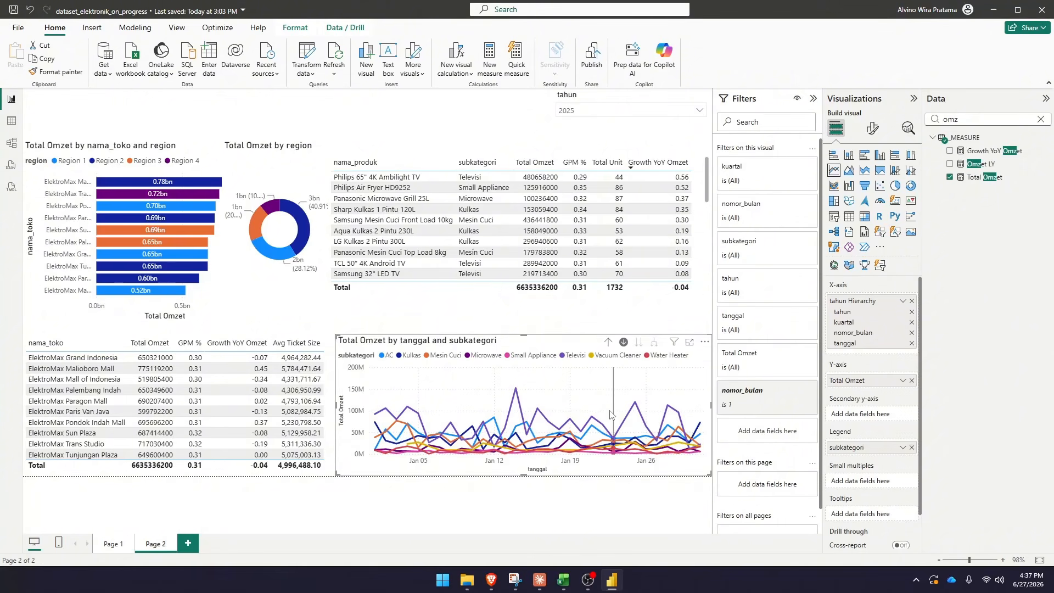
click(609, 342)
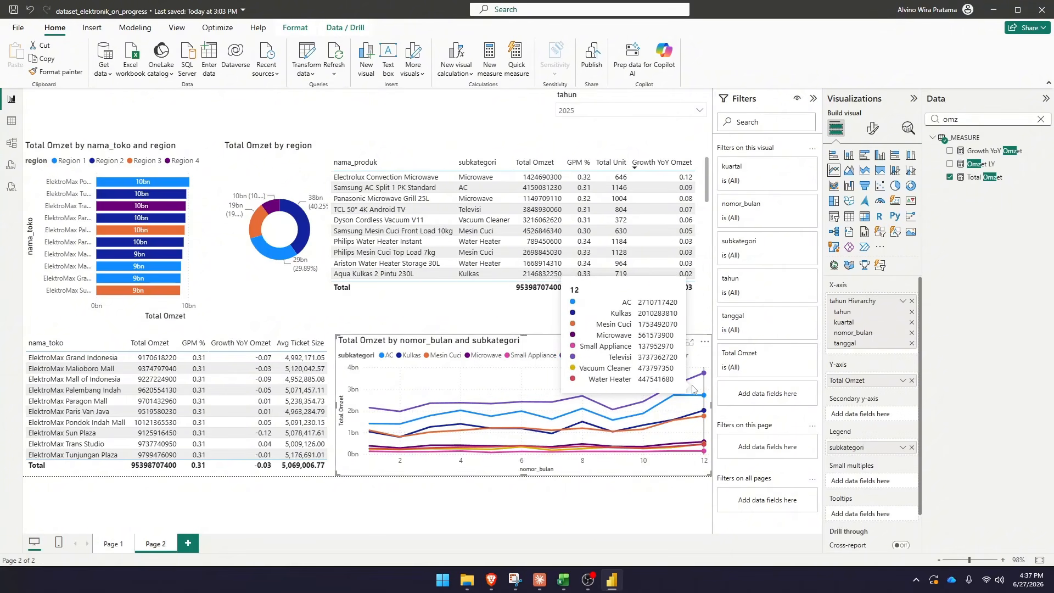
click(675, 391)
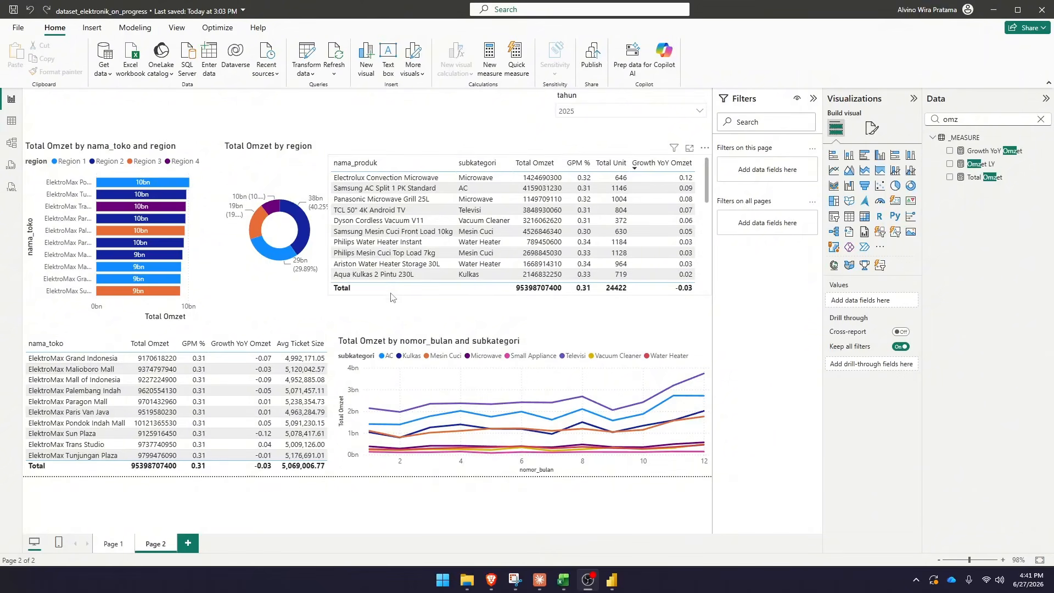
Add a stacked bar chart to Page 2 with subkategori on the Y-axis and GPM % on the X-axis
click(420, 330)
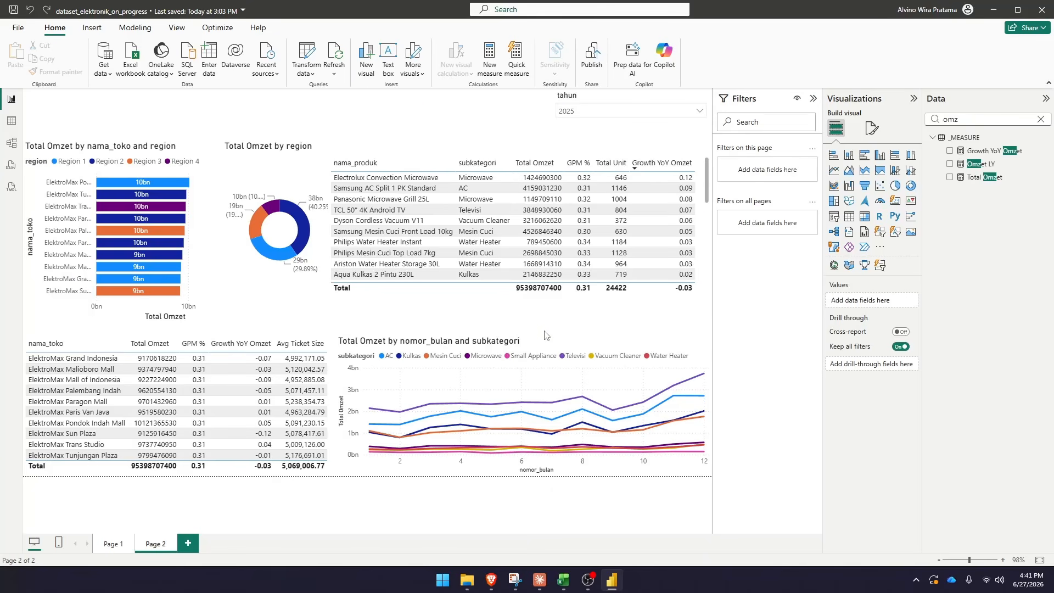
click(834, 156)
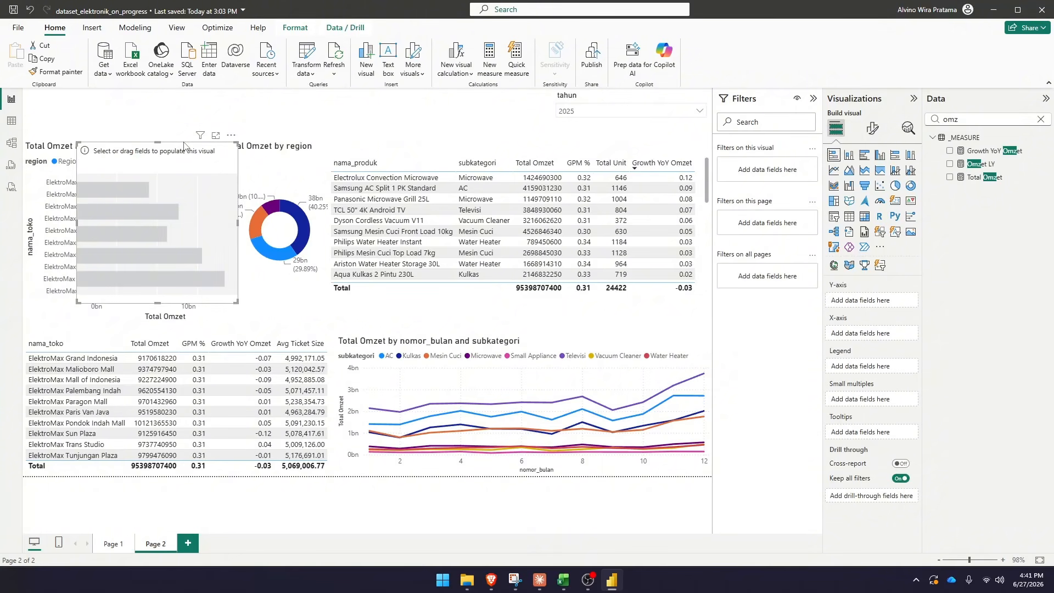
drag(166, 151, 342, 210)
double_click(954, 125)
text(subk)
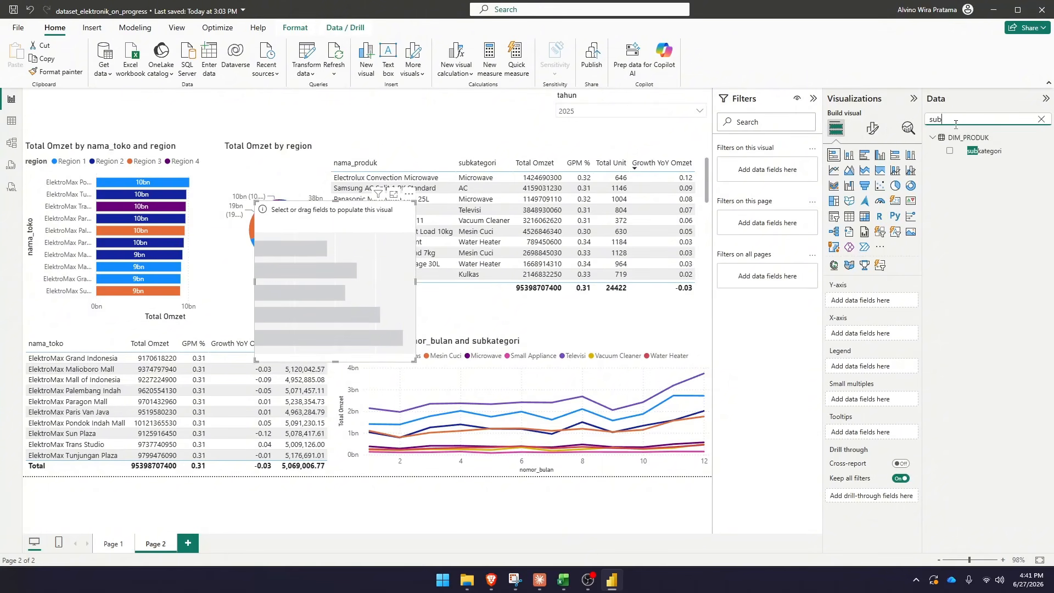
click(950, 151)
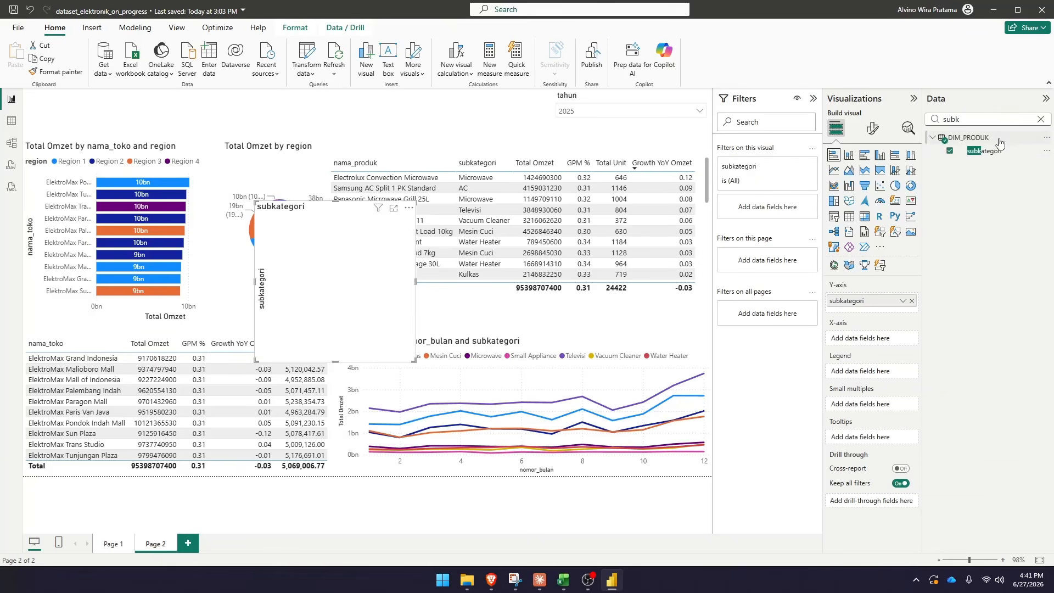
click(1041, 120)
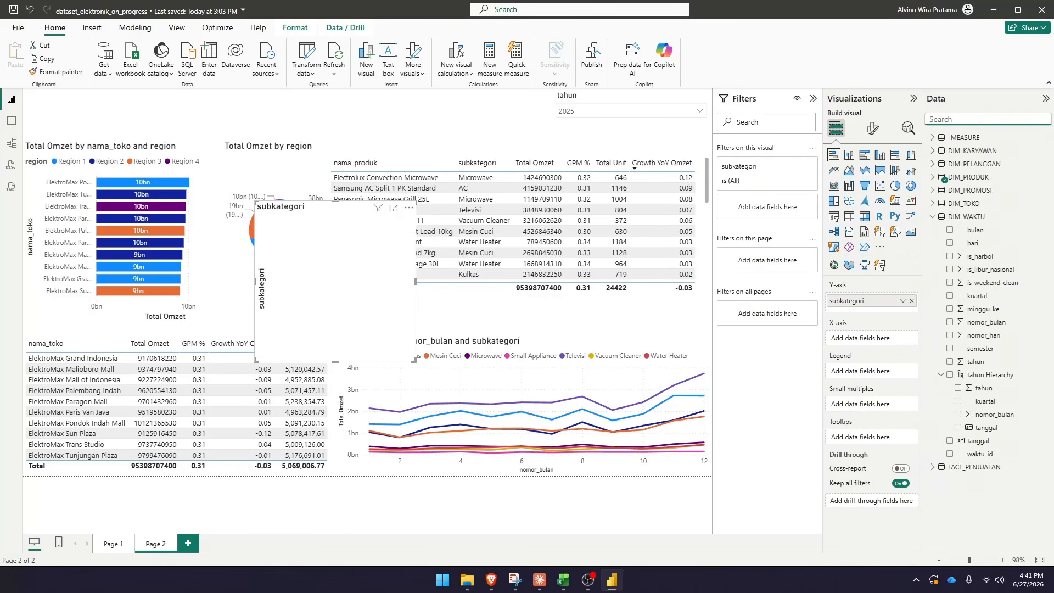
text(gpm)
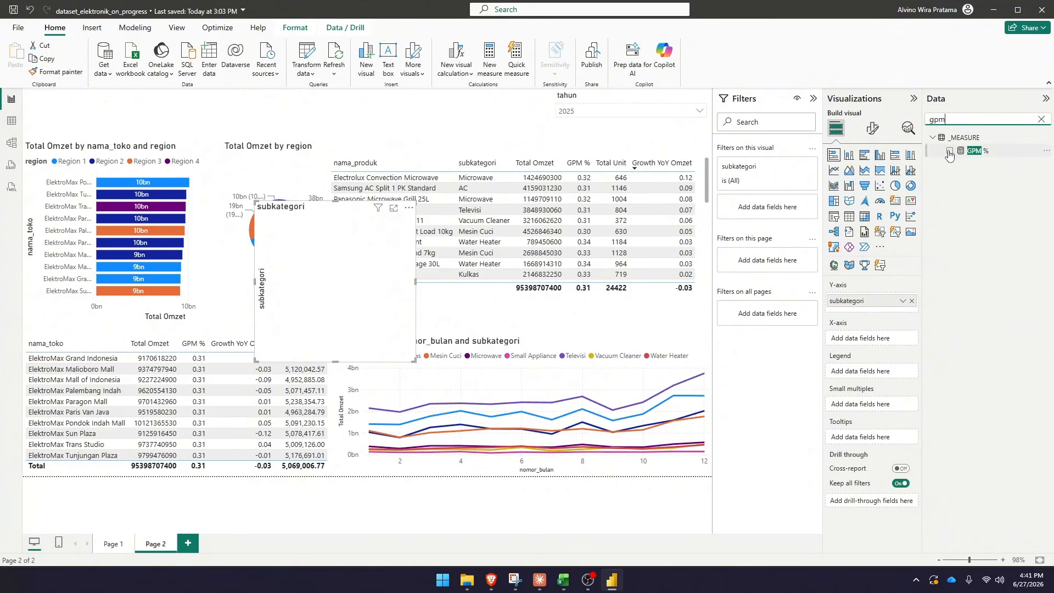
click(950, 151)
Narrow the product table, then resize the GPM % by subkategori chart and place it in the freed space beside the table
drag(416, 282, 471, 291)
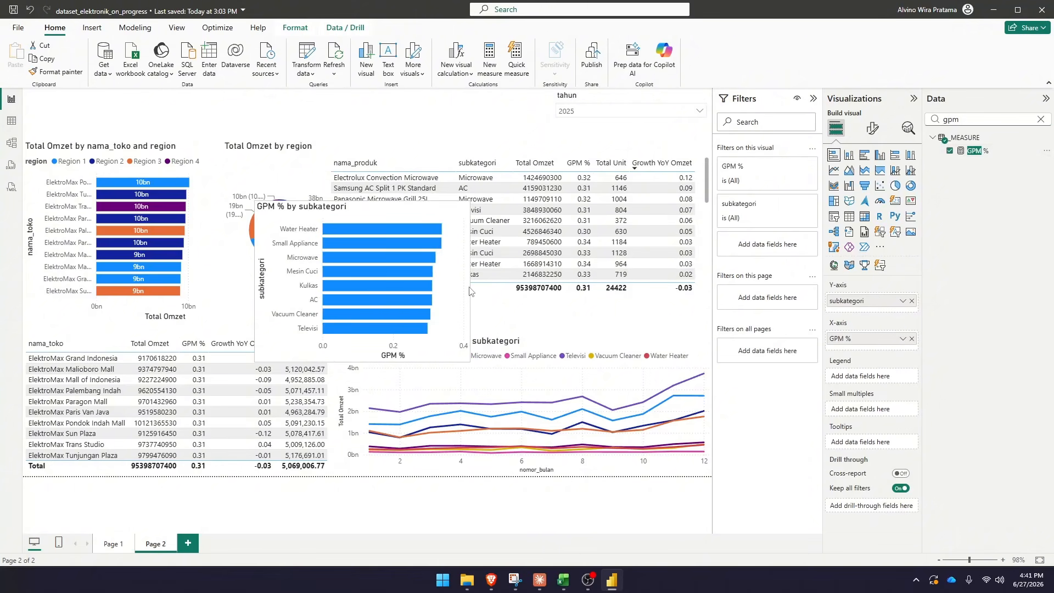
drag(401, 213, 596, 267)
click(461, 159)
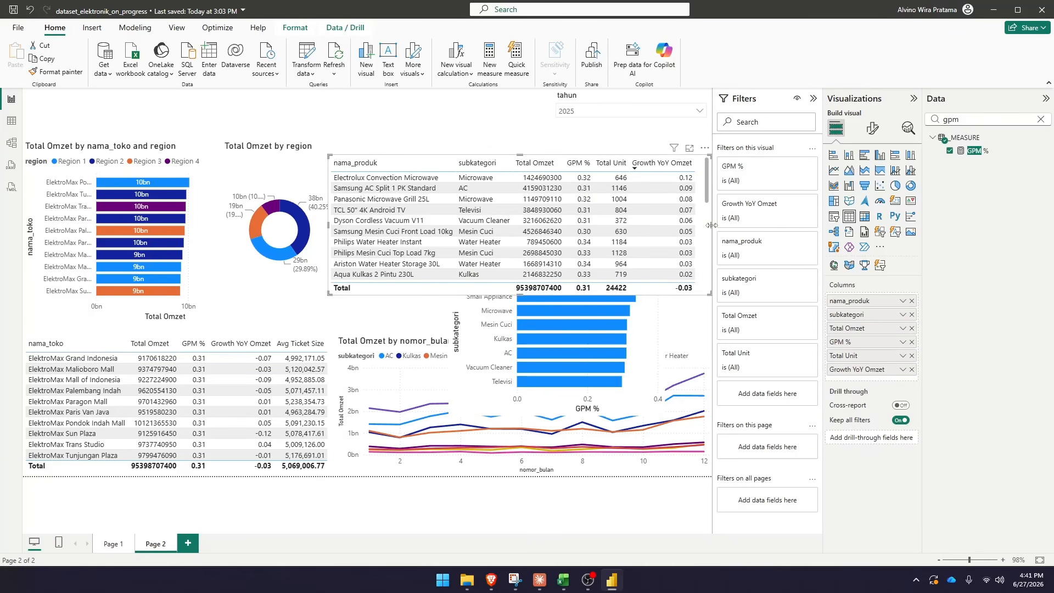
drag(711, 226, 515, 225)
click(465, 339)
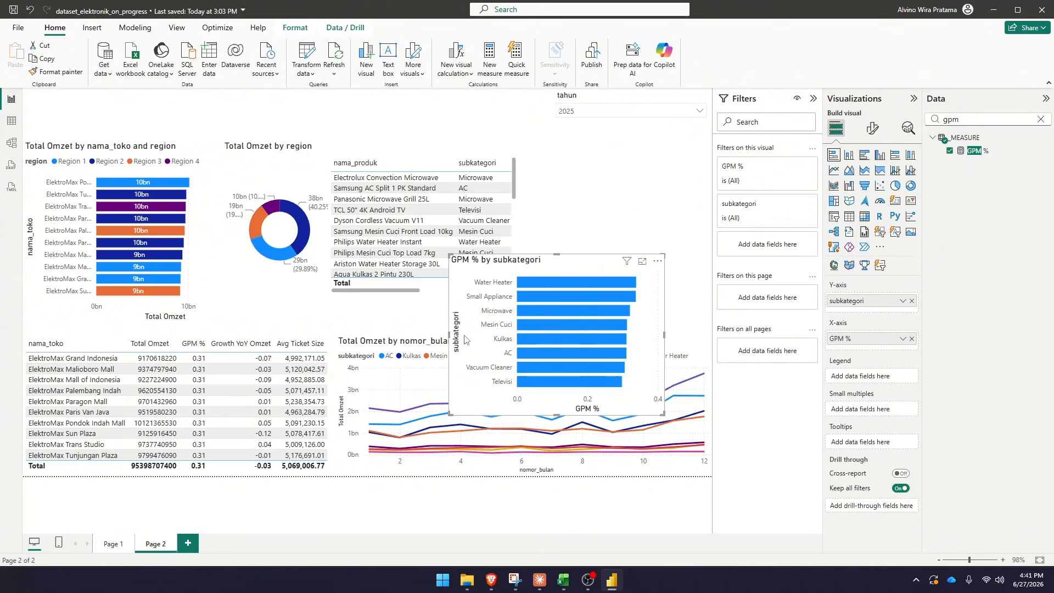
drag(449, 339, 501, 339)
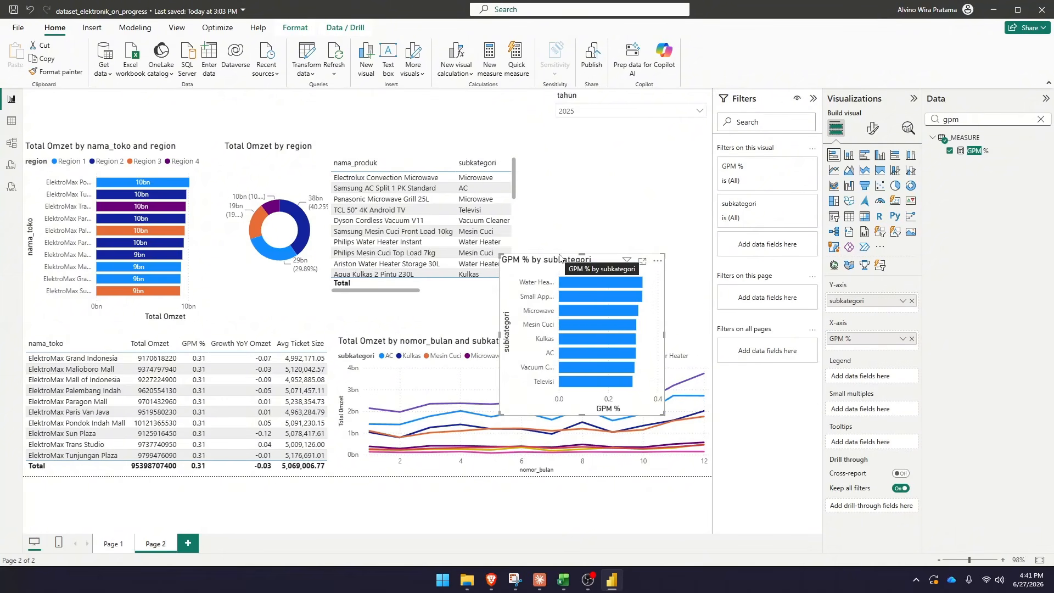
drag(560, 257, 601, 145)
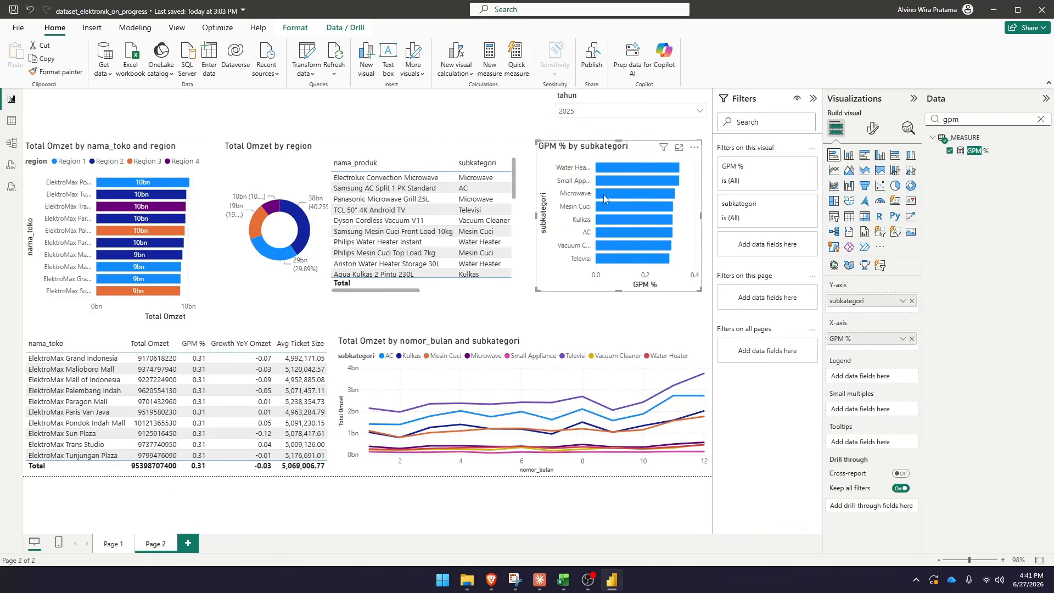
click(584, 299)
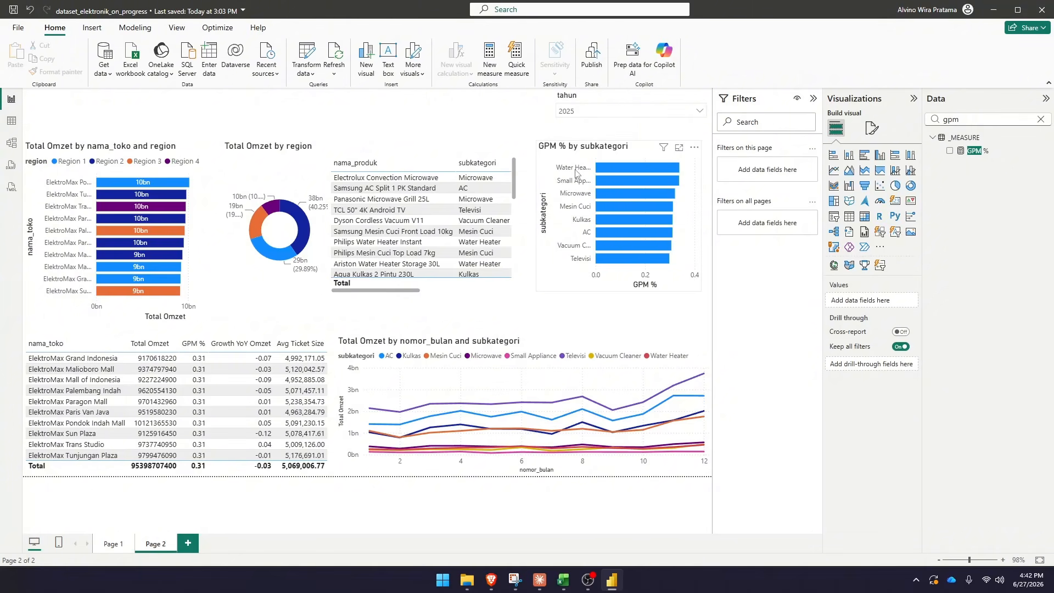
Cross-filter the page by Water Heater and by Small Appliance in the GPM % chart to examine each subcategory, clearing each selection
mouse_move(615, 169)
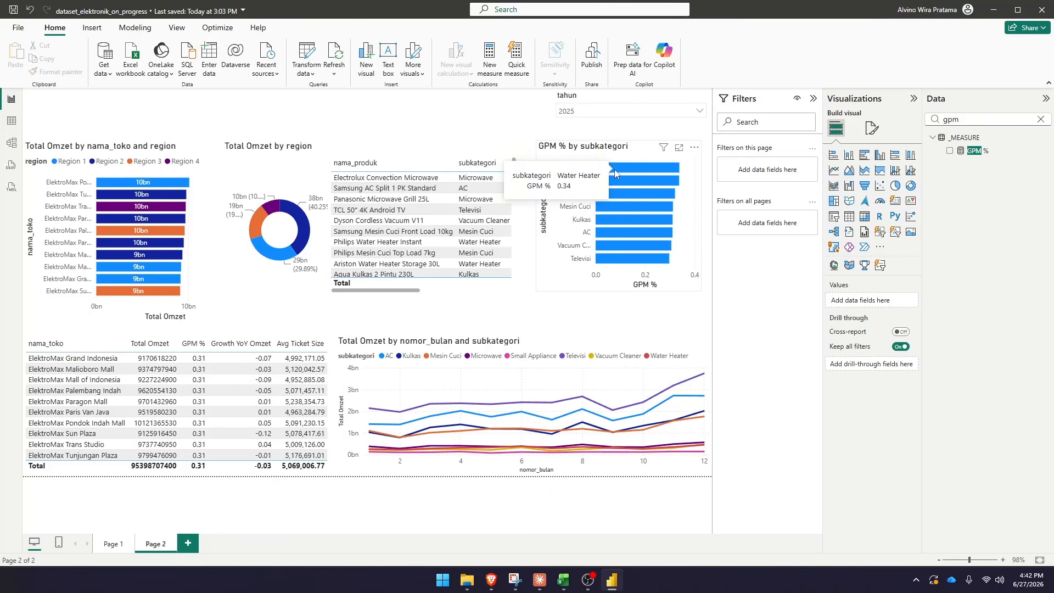
click(648, 168)
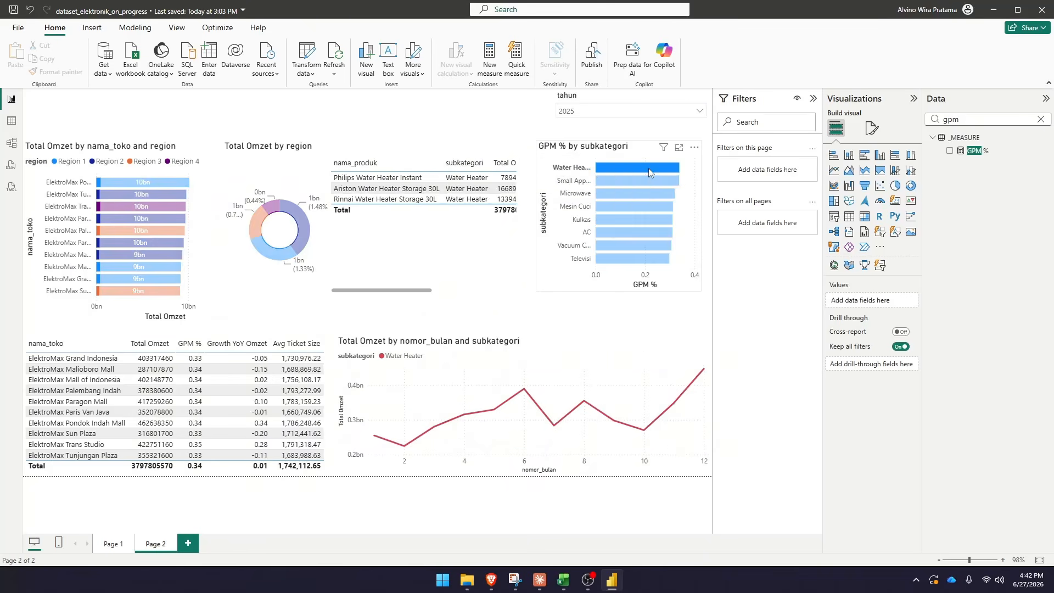
click(648, 168)
click(648, 168)
mouse_move(405, 291)
mouse_down()
mouse_move(497, 295)
mouse_move(396, 293)
mouse_up()
click(629, 167)
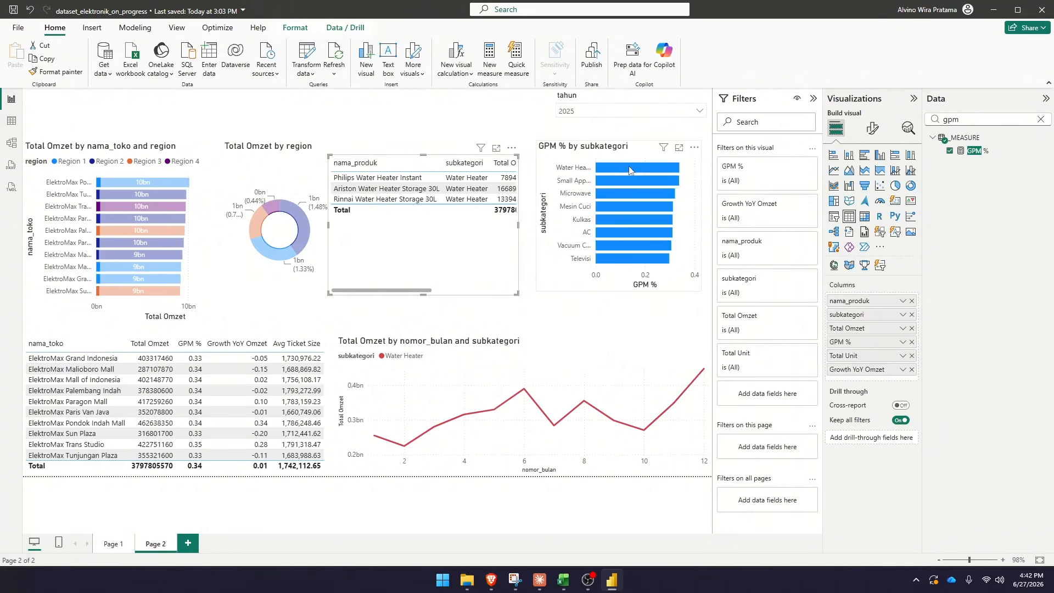
click(553, 323)
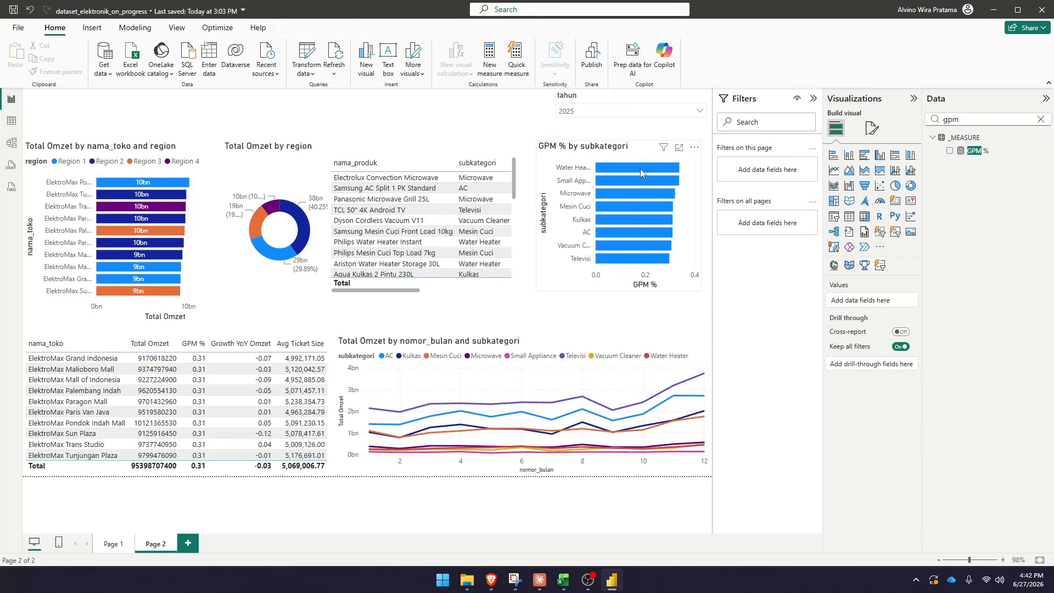
mouse_move(640, 169)
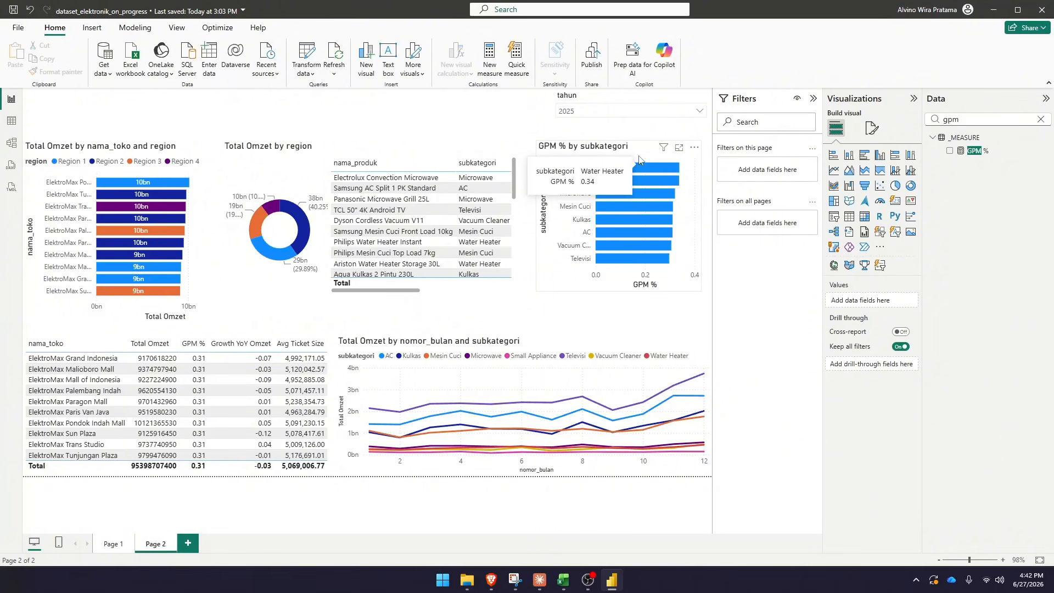
click(645, 167)
click(645, 167)
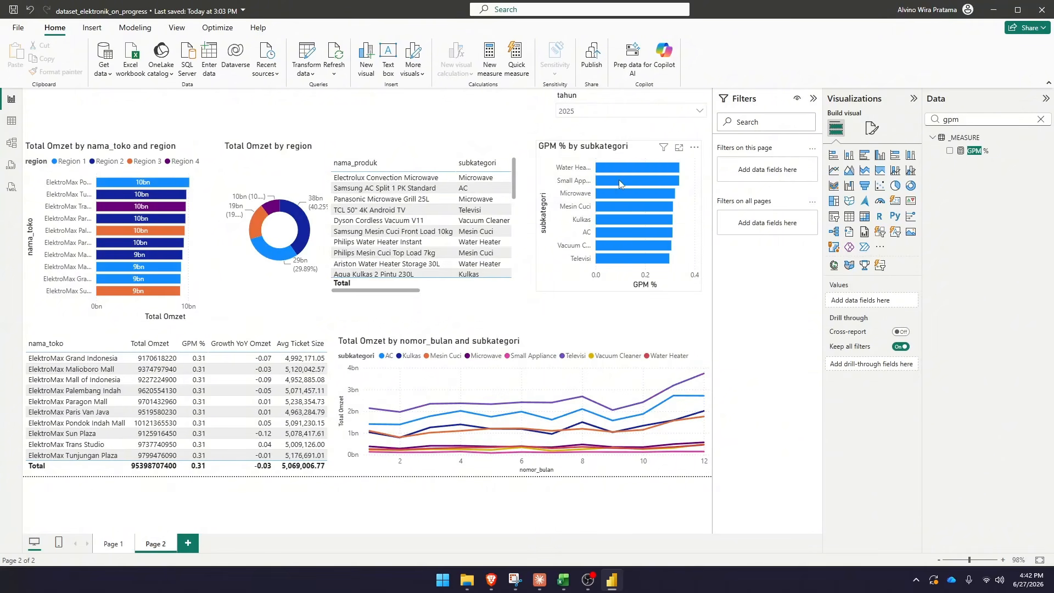
click(611, 179)
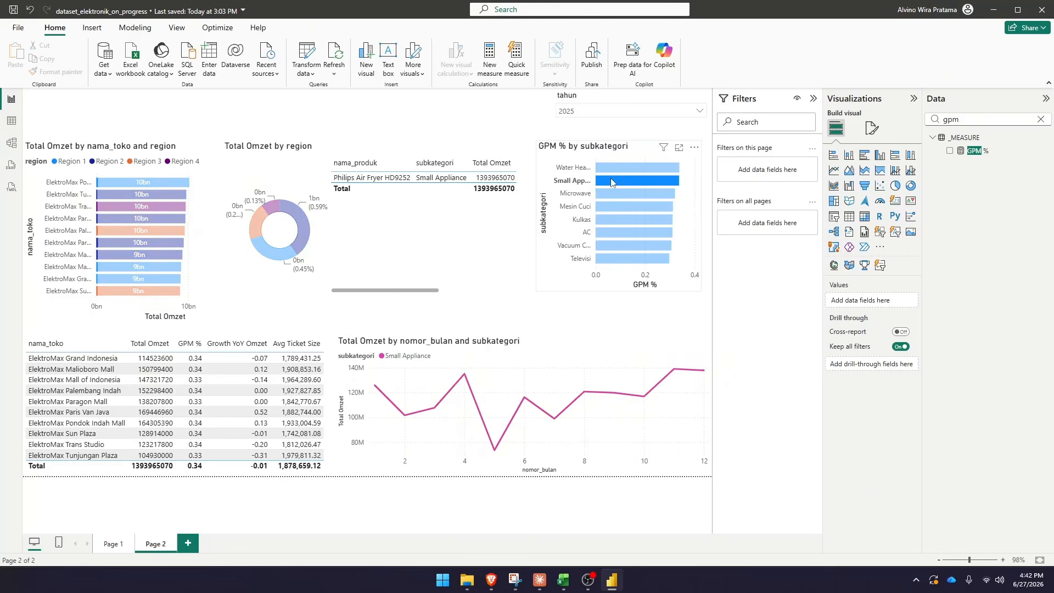
click(611, 180)
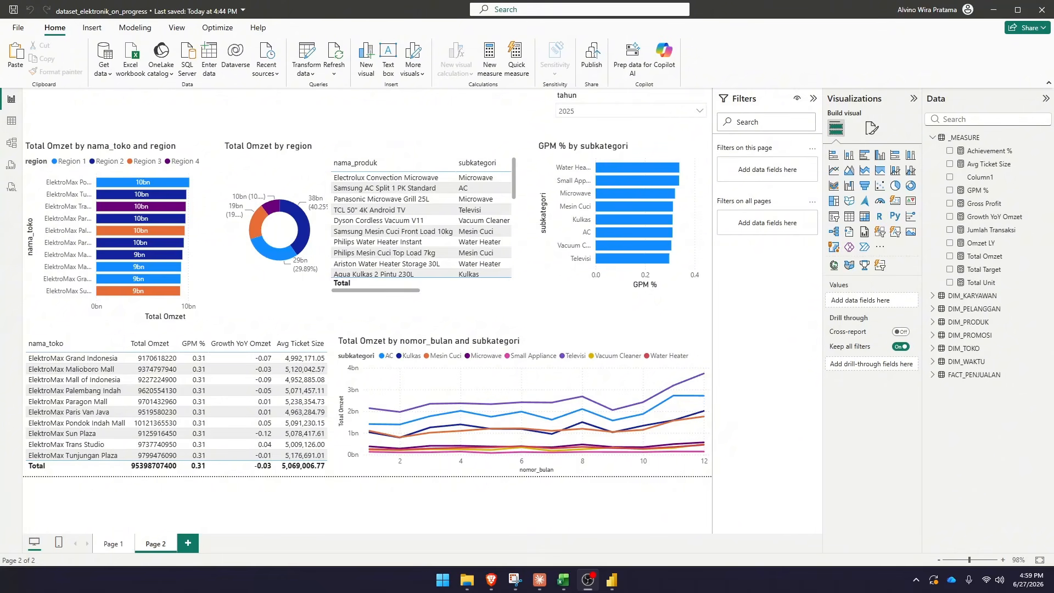
Add a third report page and copy the tahun slicer from Page 2 onto it, keeping the two slicers in sync
click(187, 543)
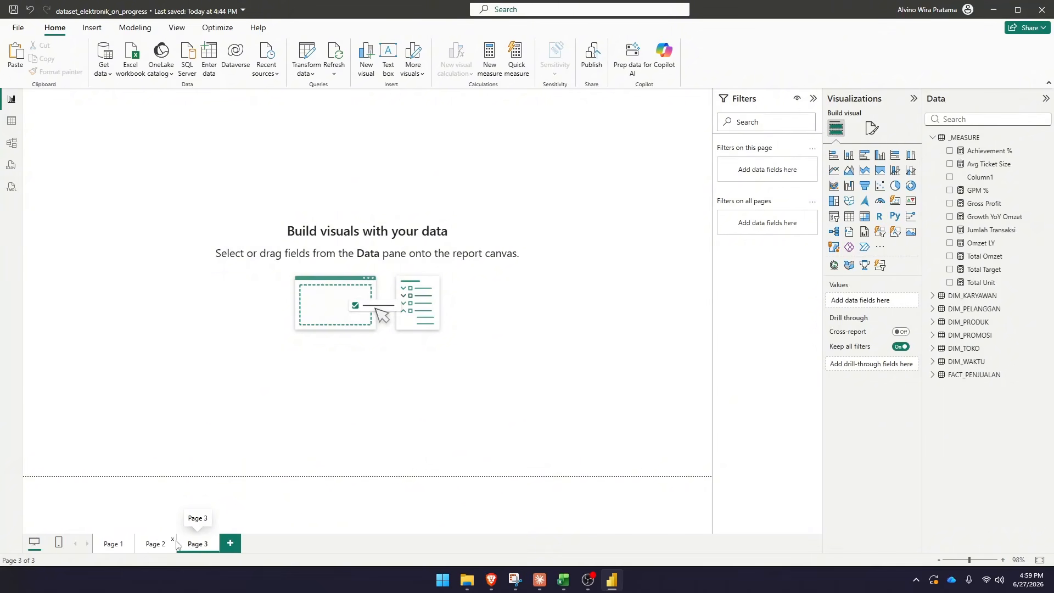
click(158, 547)
click(601, 100)
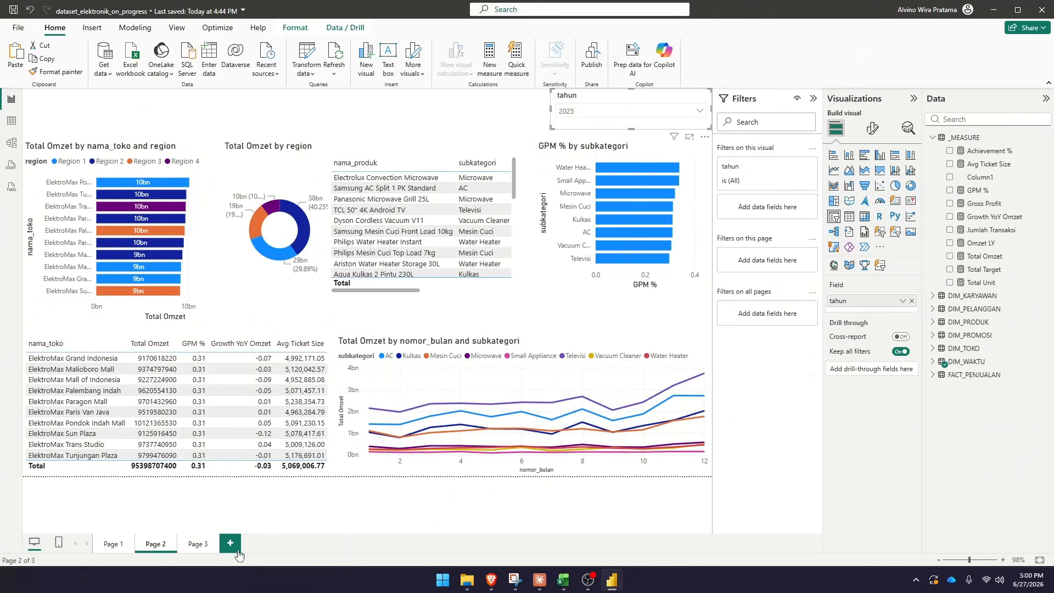
click(197, 544)
key(ctrl+v)
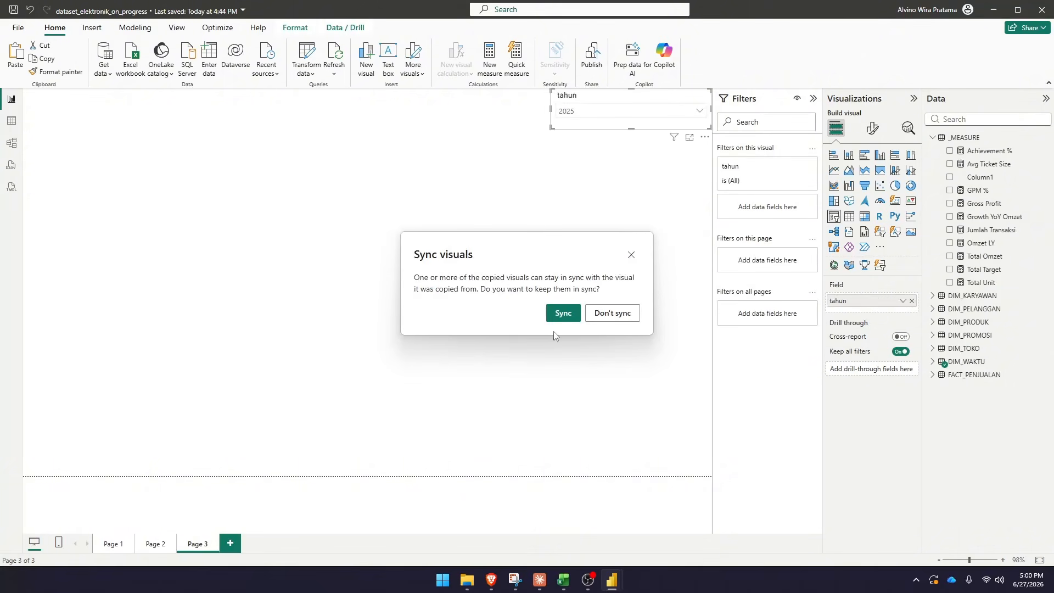
click(563, 313)
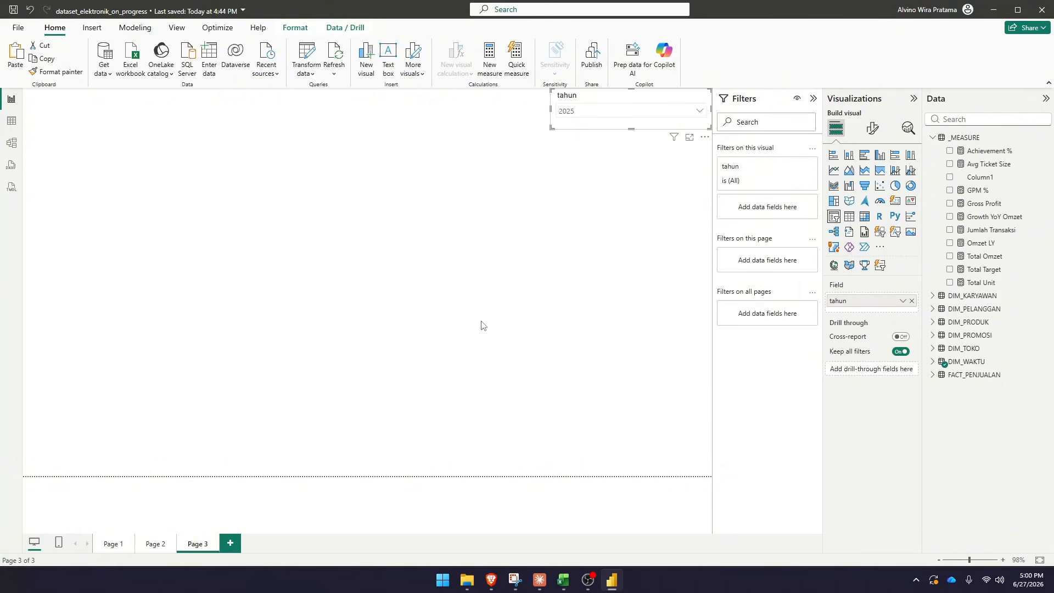
Place an empty card visual on Page 3
click(482, 322)
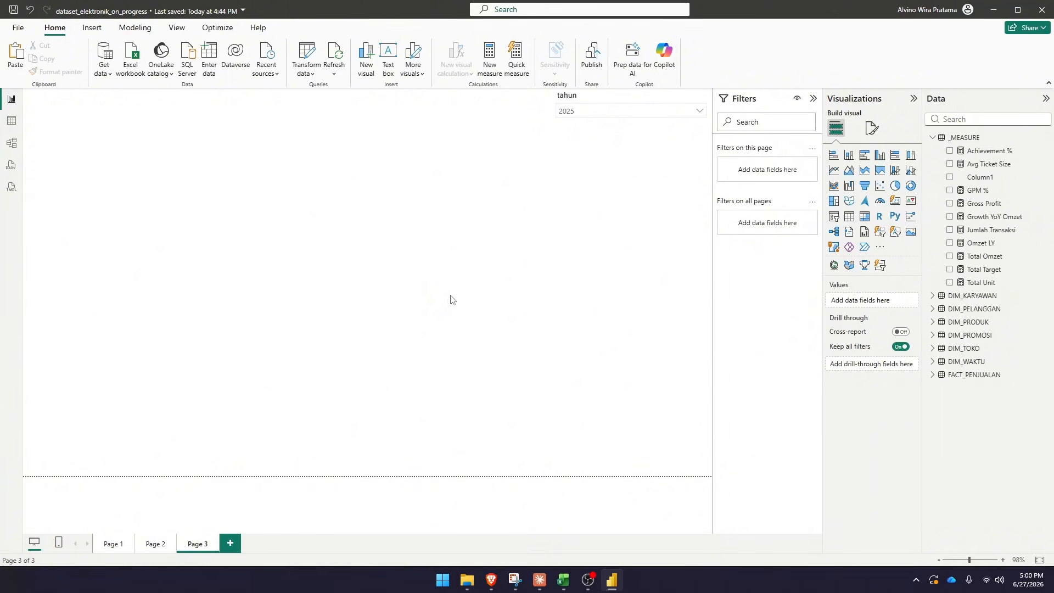
click(895, 201)
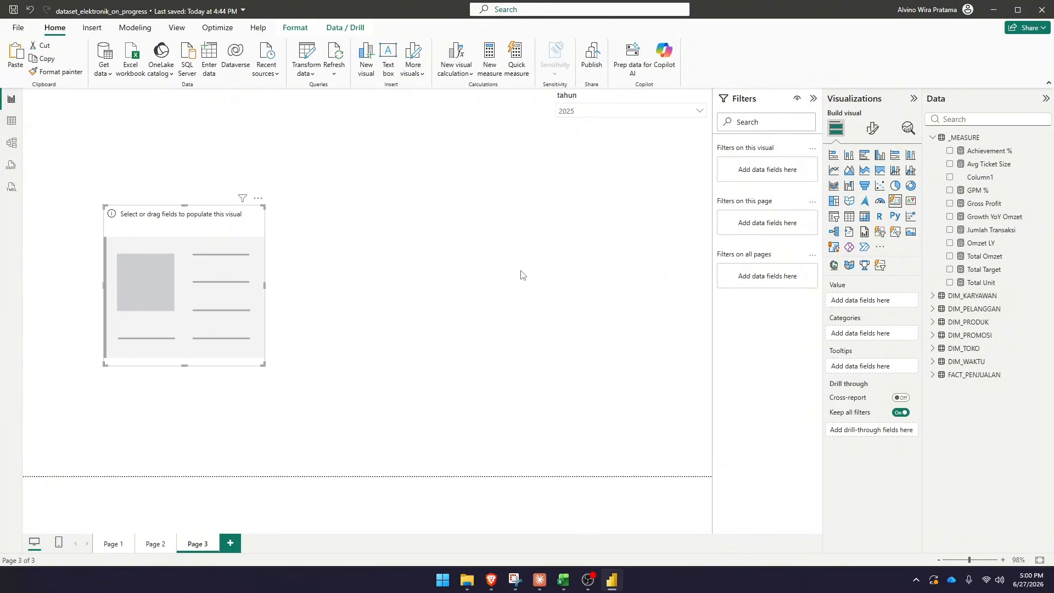
click(472, 295)
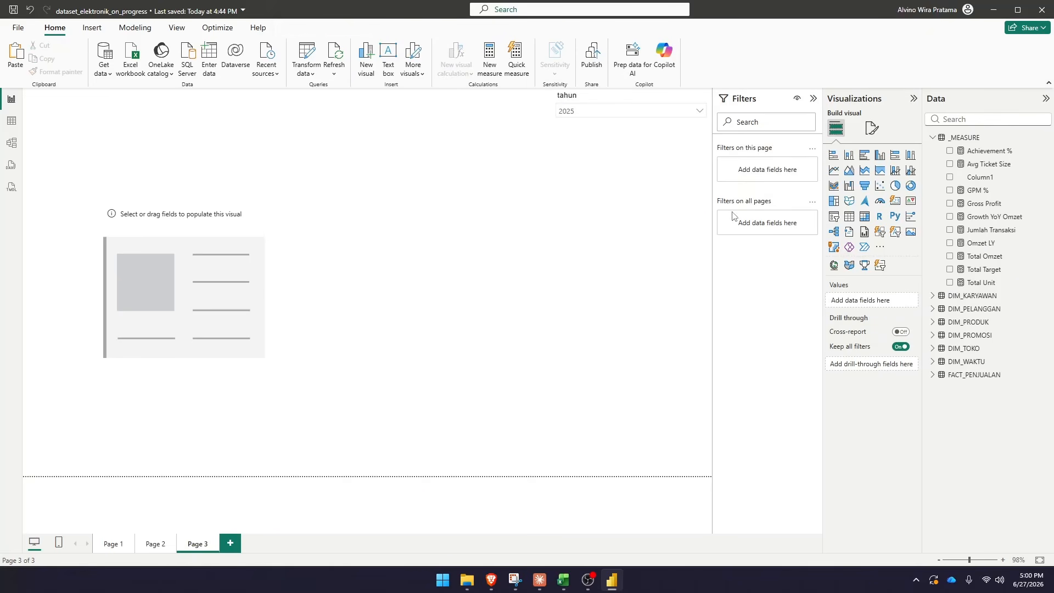
Create the measure Jumlah Pelanggan = DISTINCTCOUNT(FACT_PENJUALAN[pelanggan_id]) in the _MEASURE table
click(969, 138)
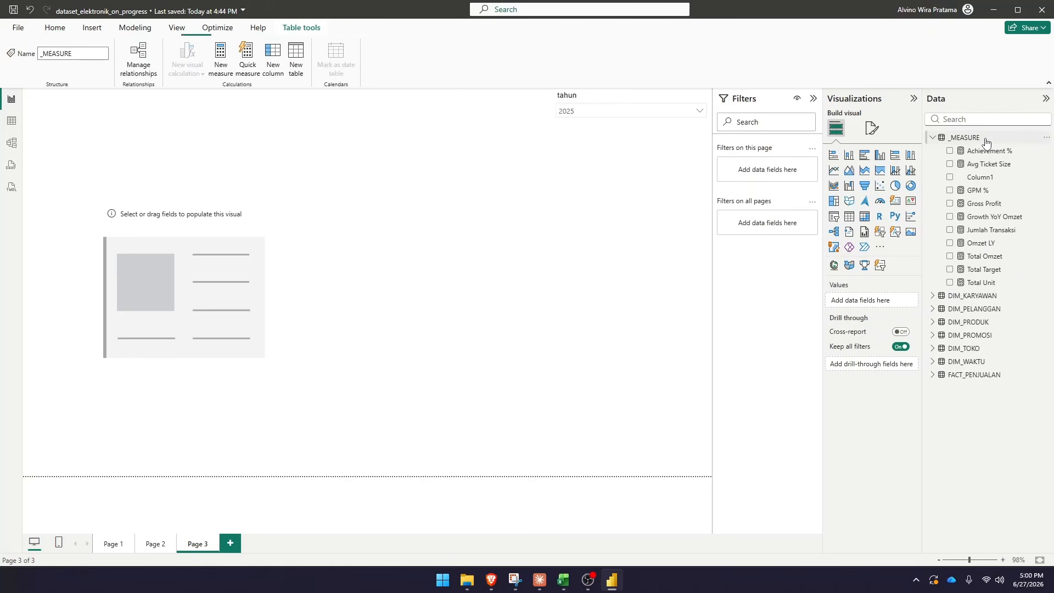
click(221, 57)
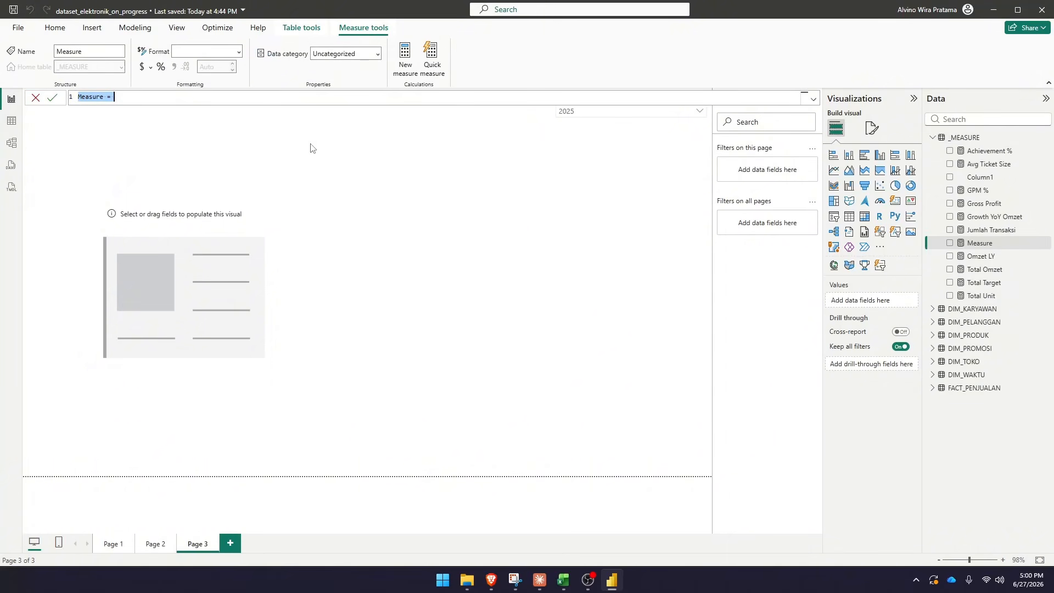
text(Jumlah Pelanggan = distinct)
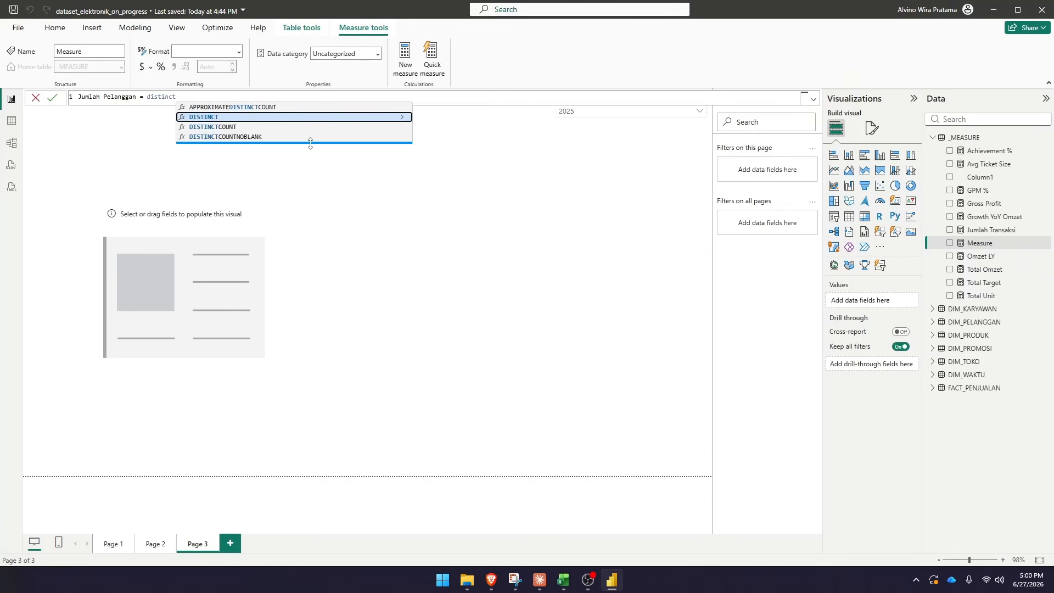
key(Down)
key(Tab)
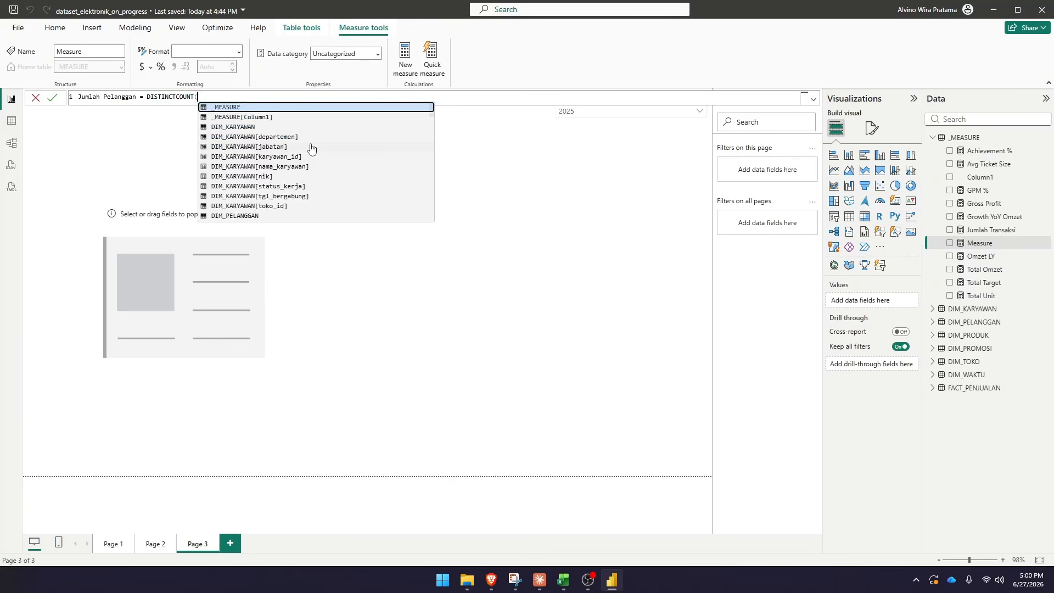
text(fact_pen)
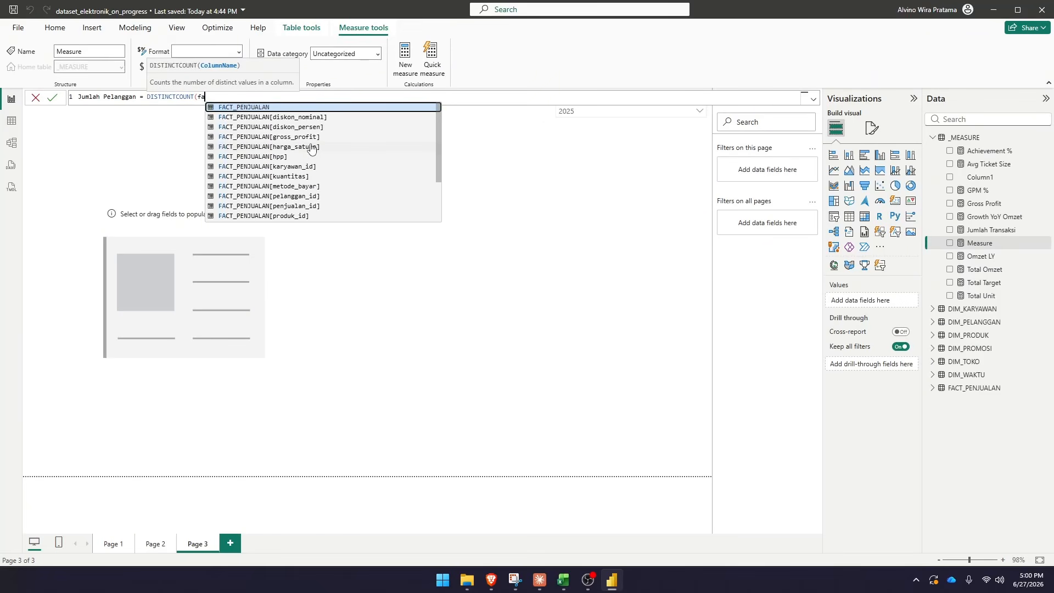
key(Down)
key(Down)
key(Down)
key(Down)
key(Down)
key(Down)
key(Down)
key(Down)
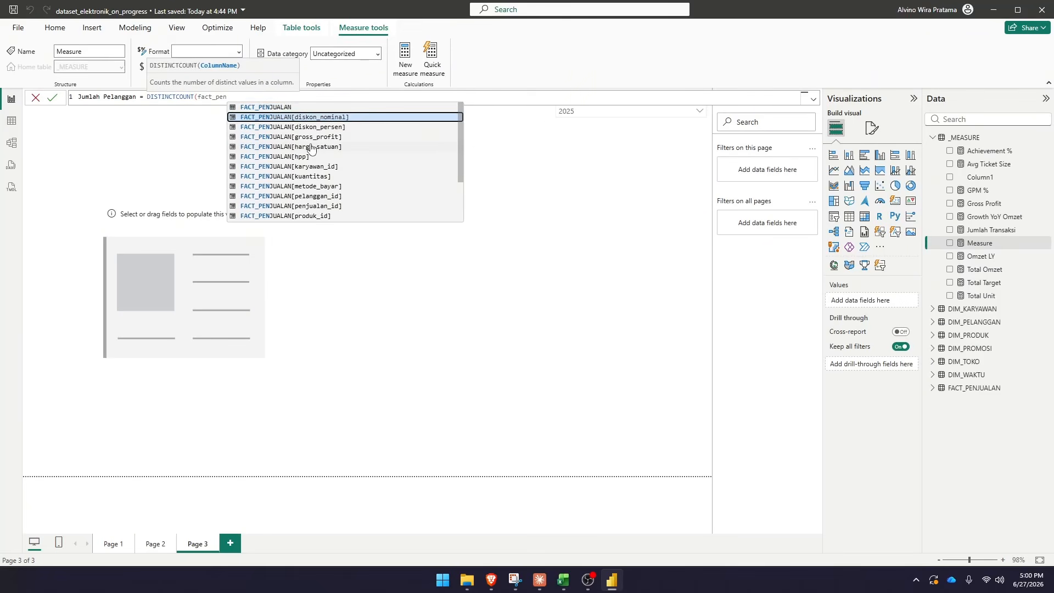
key(Down)
key(Tab)
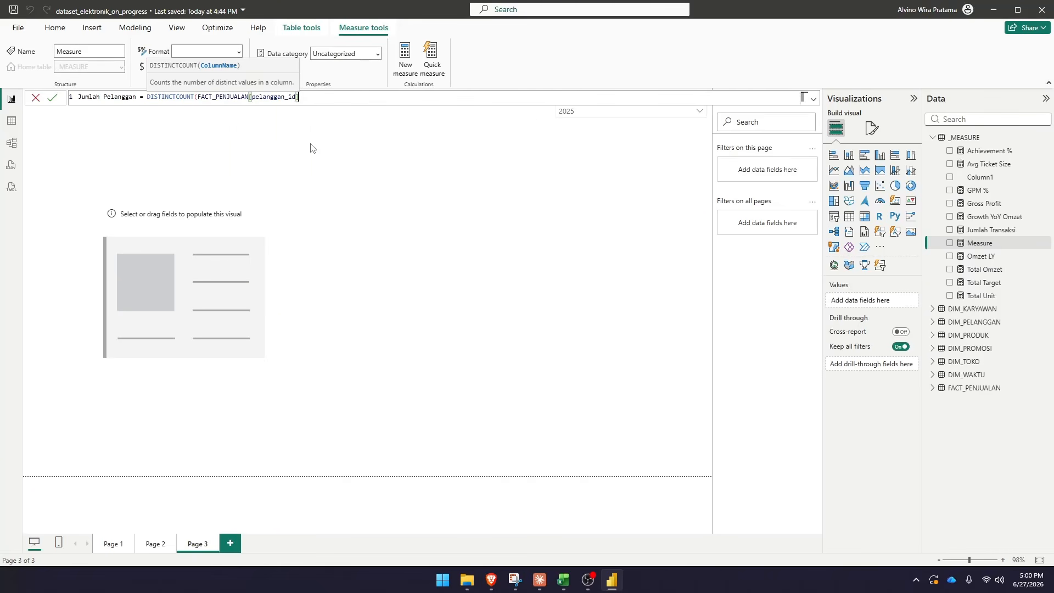
text())
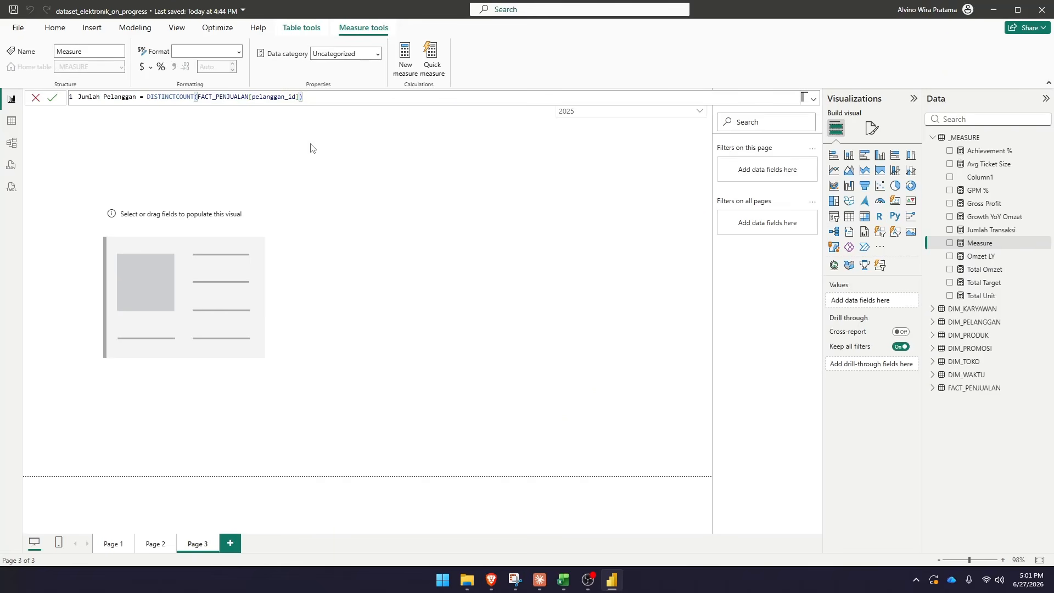
key(Return)
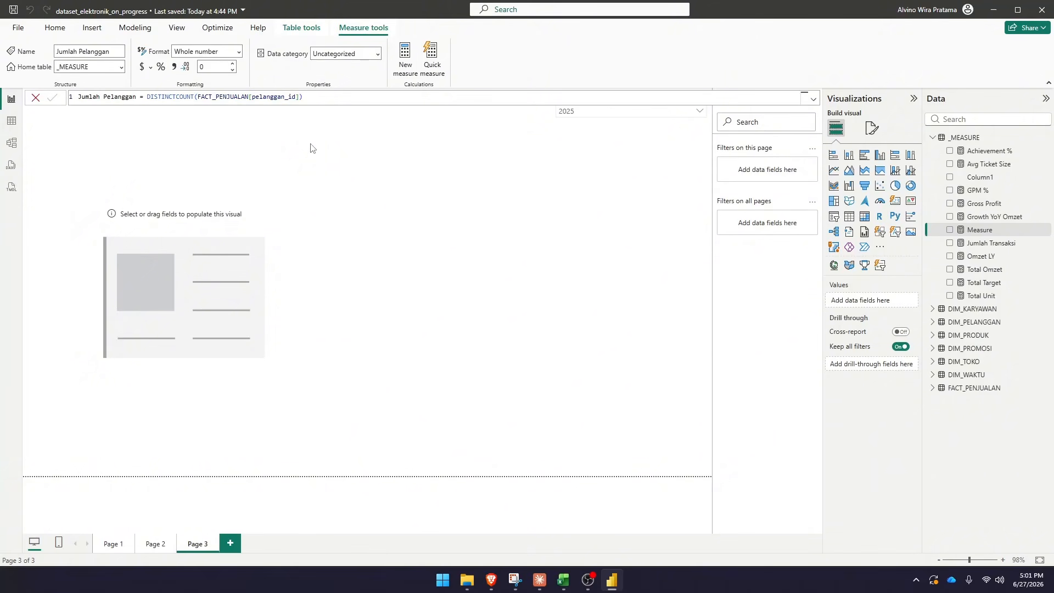
Show the Jumlah Pelanggan measure in Page 3's empty card, without a separate chart, and move the card nearer the page's upper-left corner
click(950, 230)
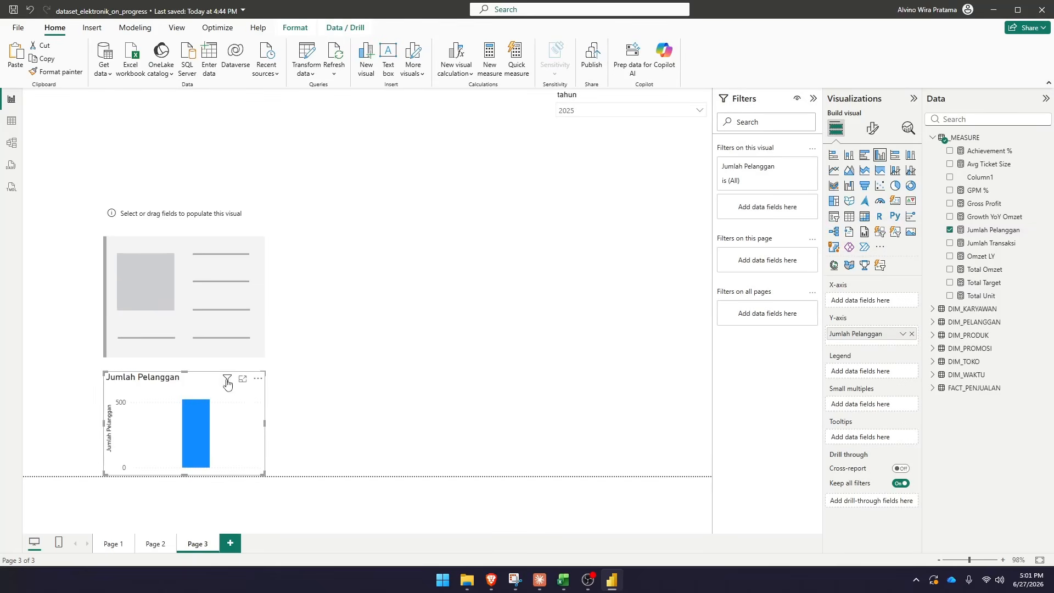
key(Delete)
click(228, 271)
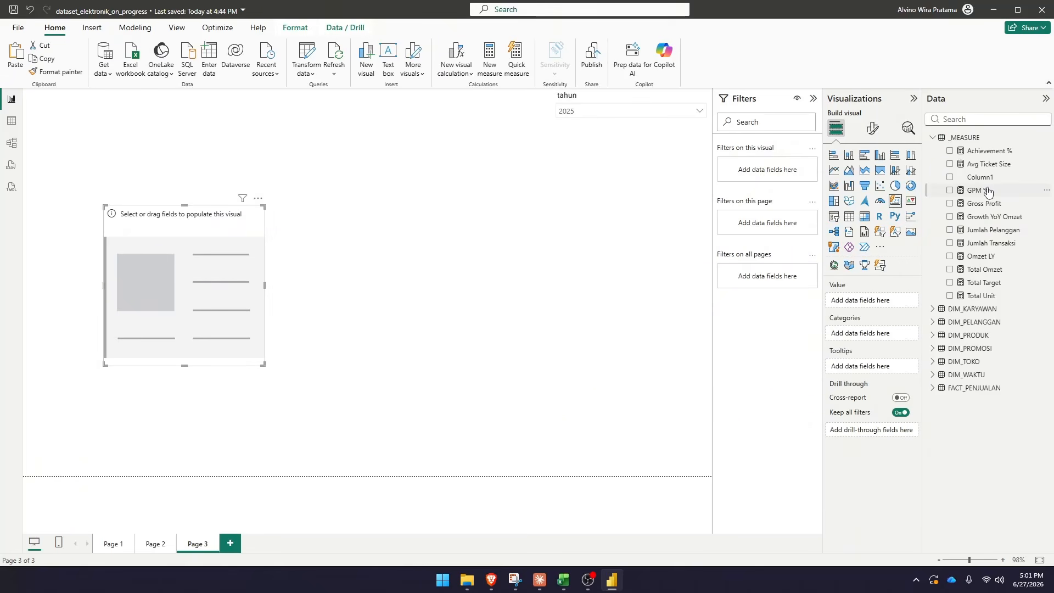
click(971, 120)
text(jum)
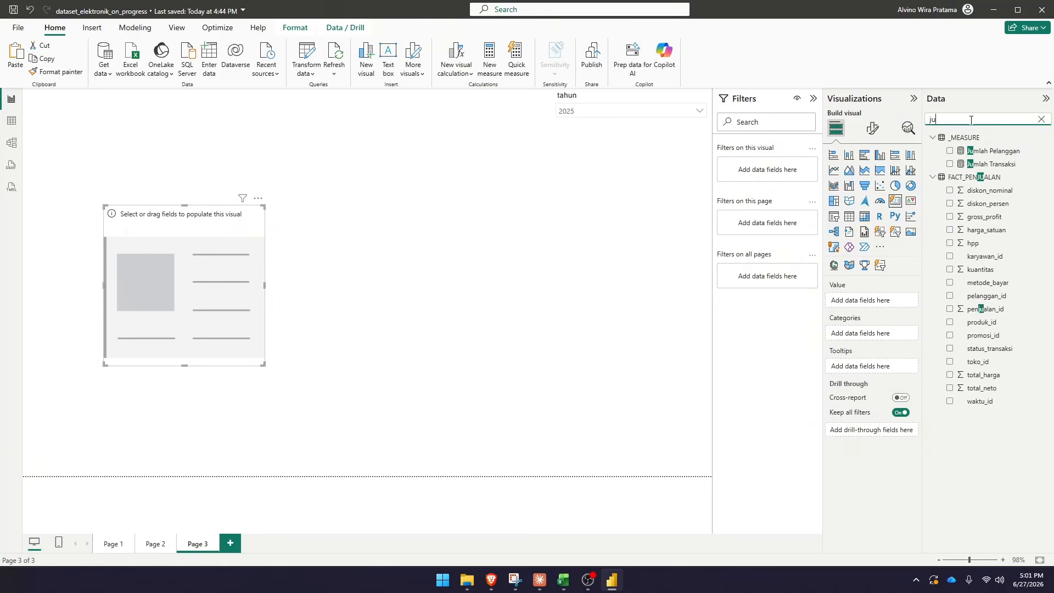
click(951, 152)
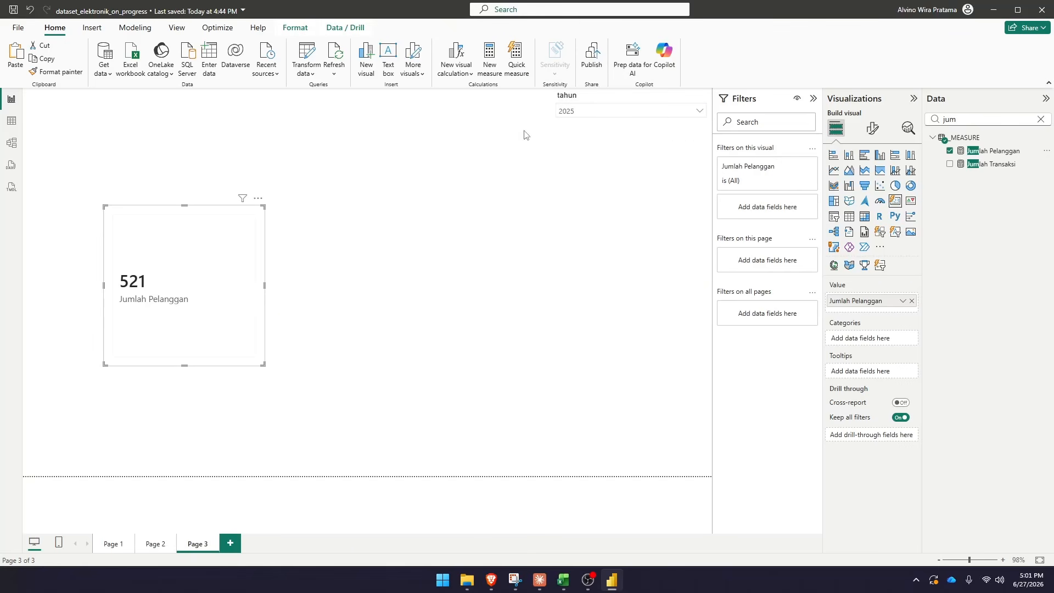
drag(254, 182, 227, 145)
click(408, 249)
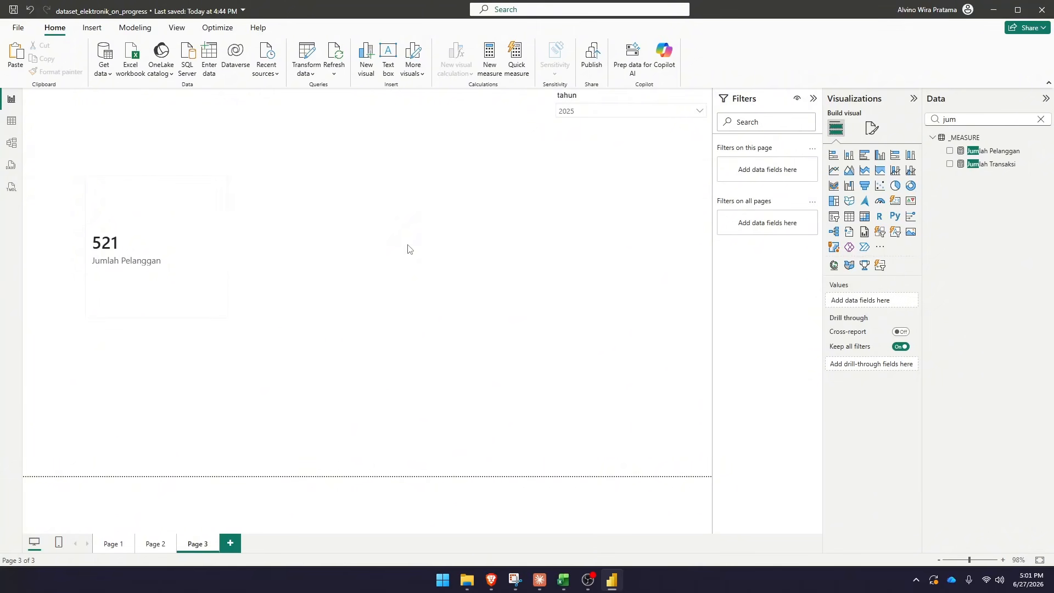
Create the measure Avg Frekuensi = DIVIDE([Jumlah Transaksi], [Jumlah Pelanggan],0) in the _MEASURE table
click(968, 138)
click(220, 55)
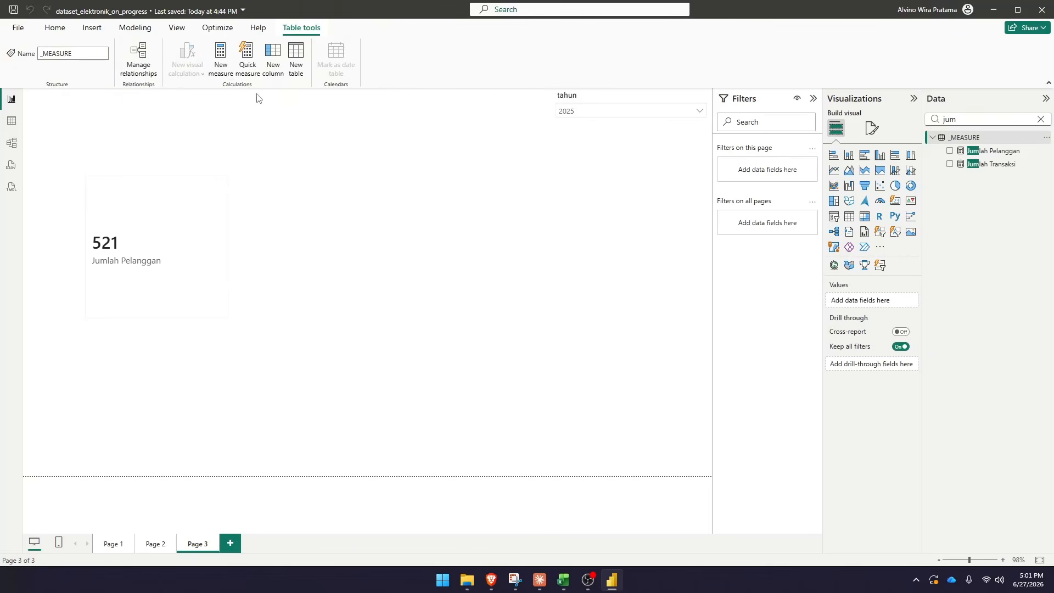
text(Av)
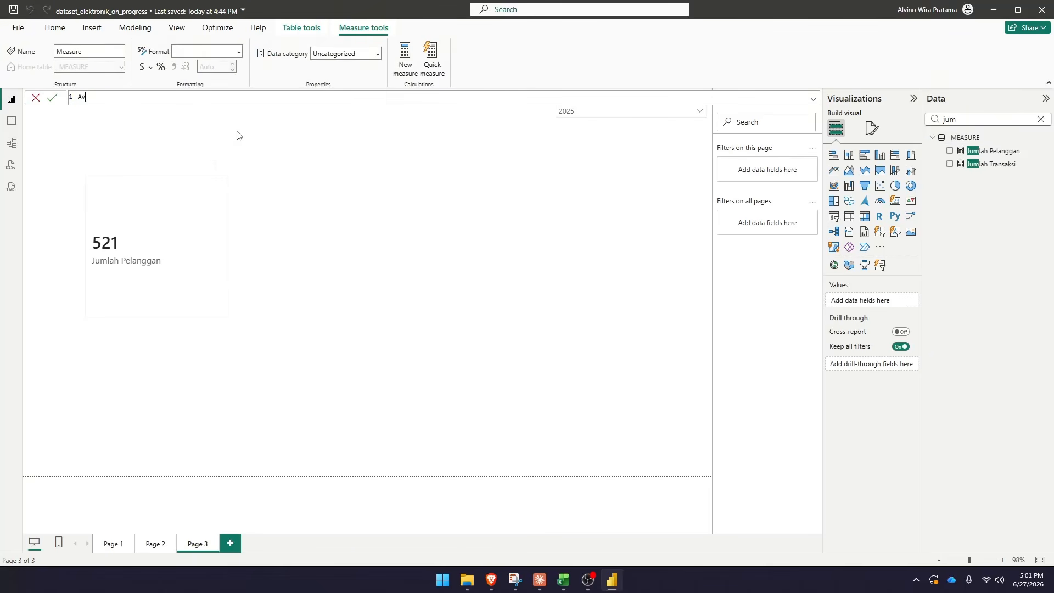
text(g Frekuensi = DIVIDE()
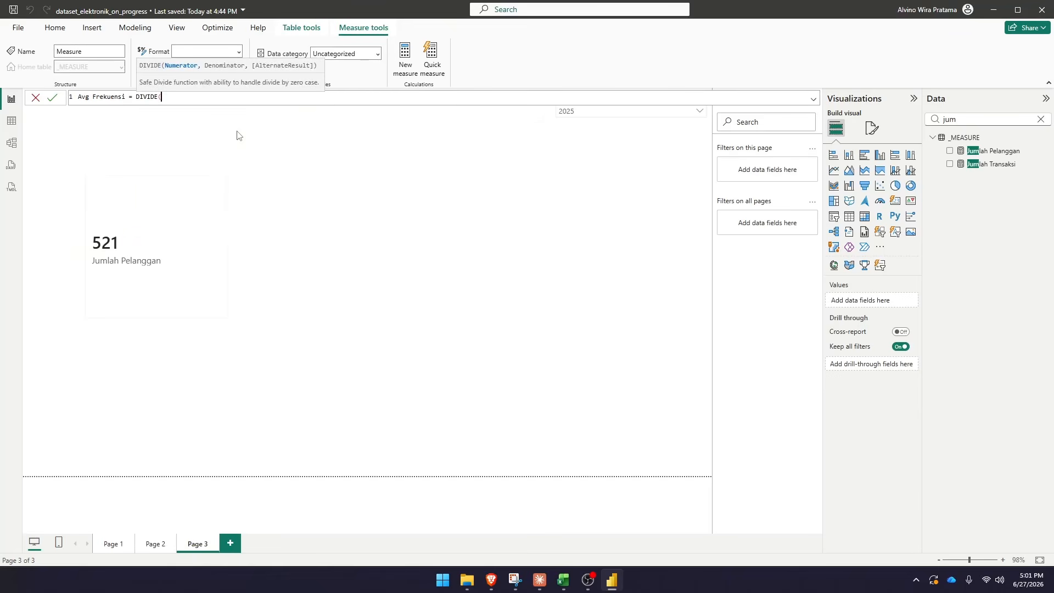
text(jum)
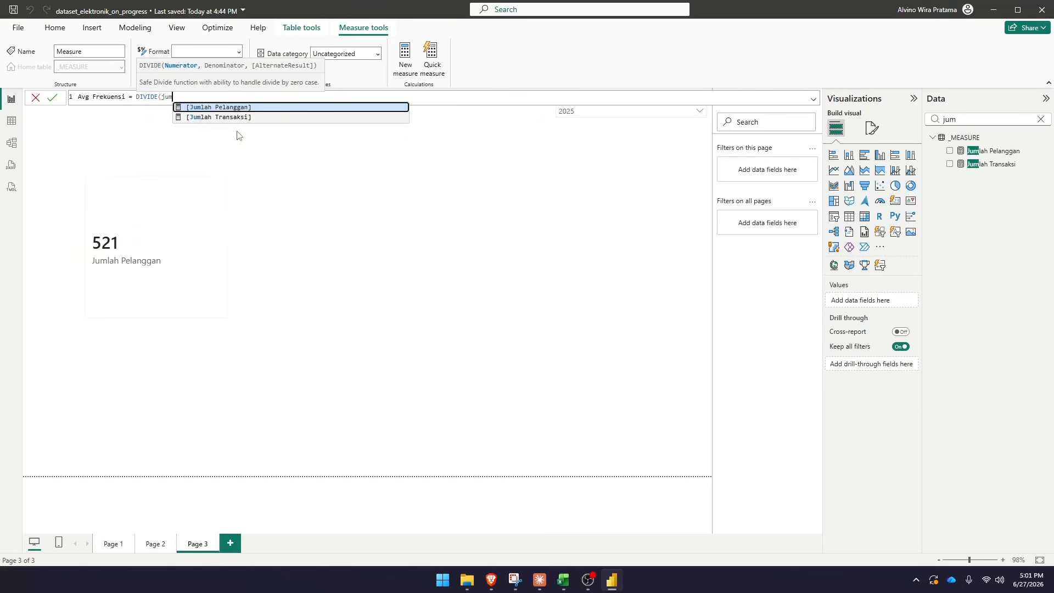
key(Down)
key(Tab)
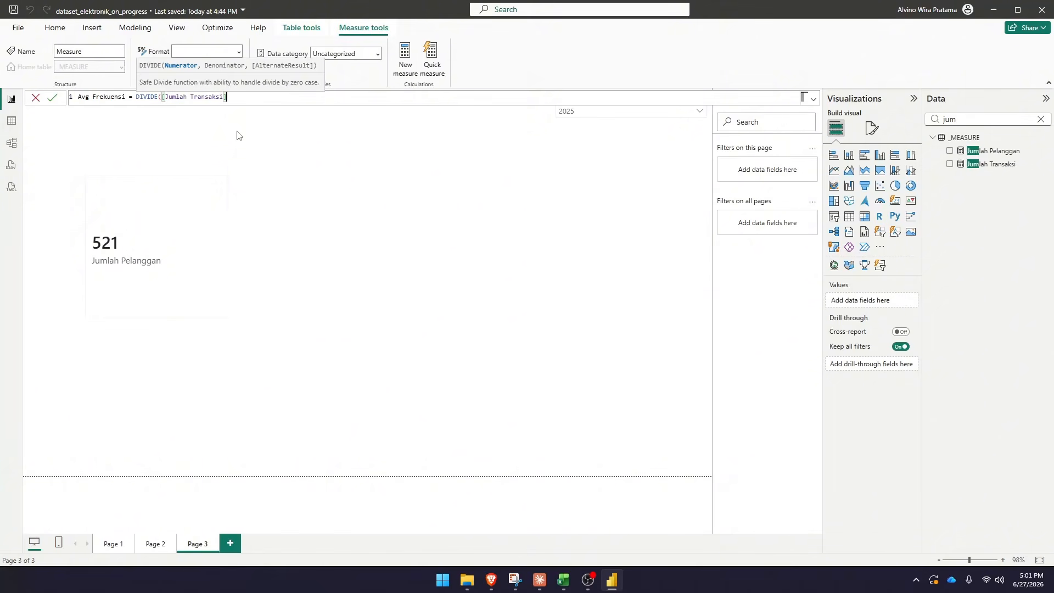
text(, jum)
key(Tab)
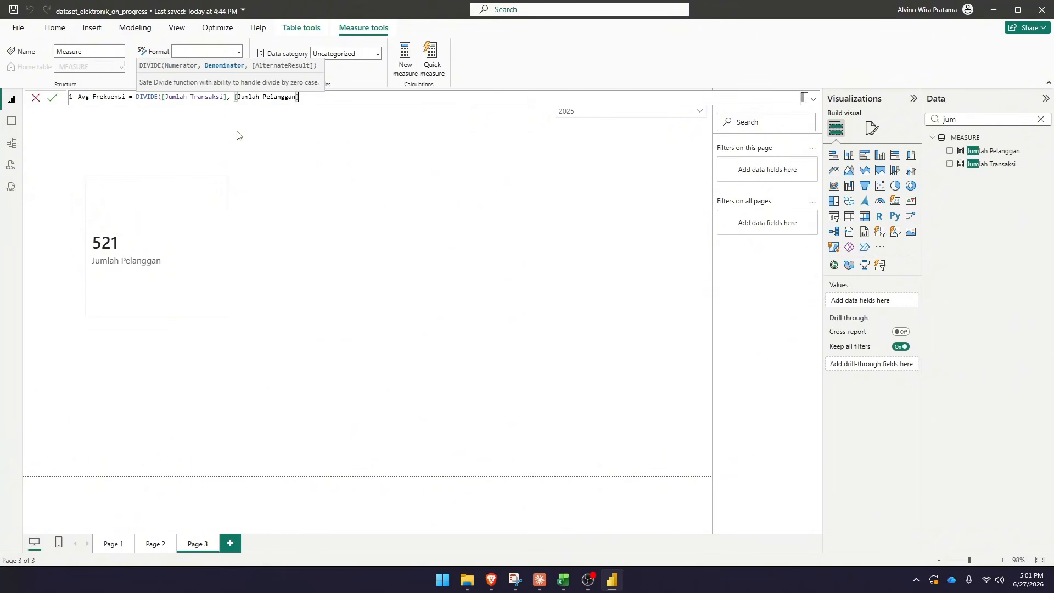
text(,0))
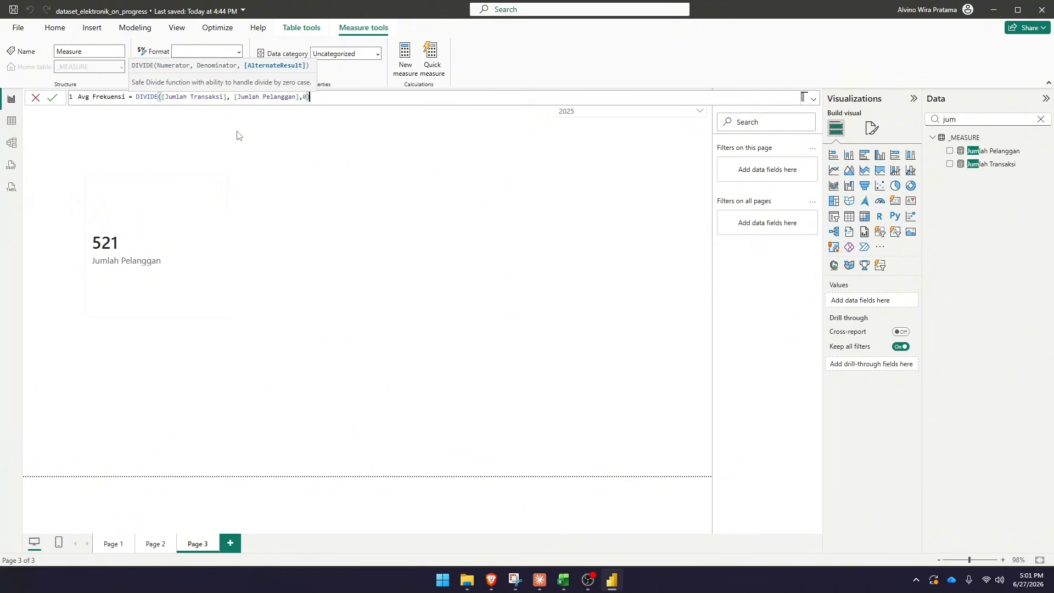
key(Return)
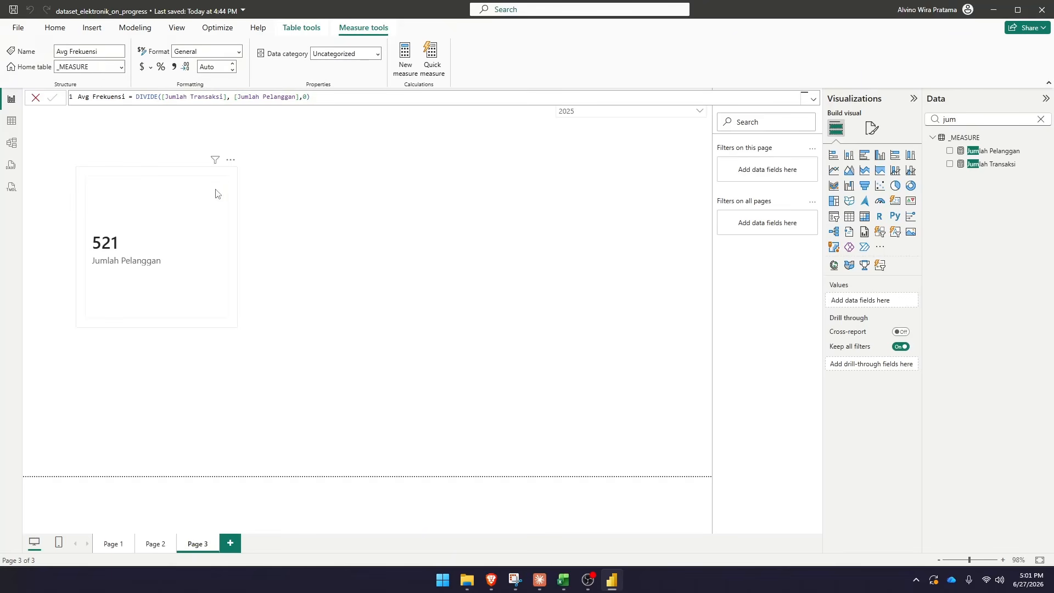
Add the Avg Frekuensi measure to the Jumlah Pelanggan card and widen the card to fit both values
click(216, 193)
click(950, 164)
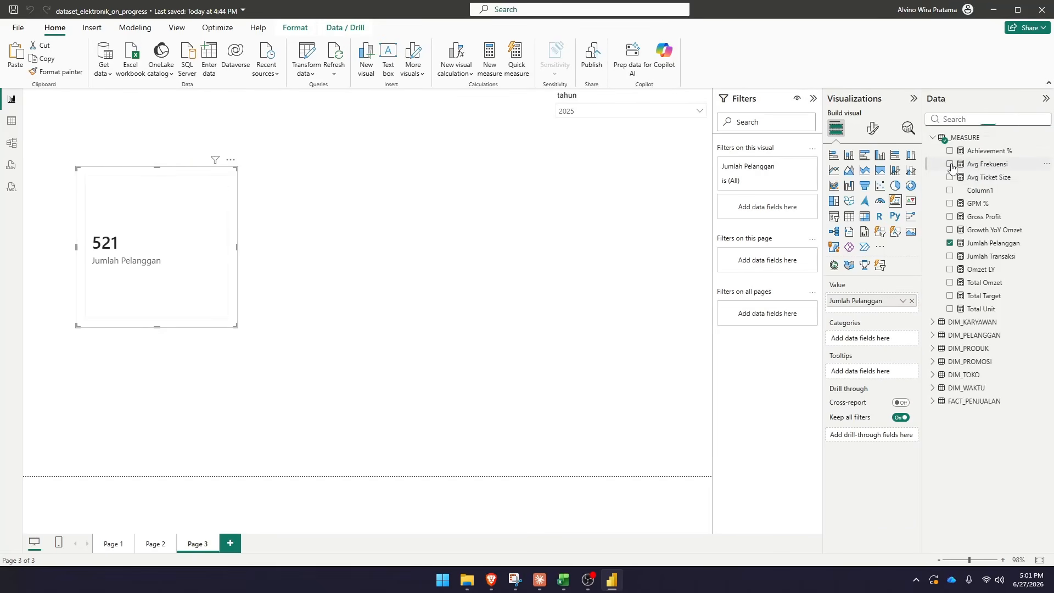
drag(237, 247, 290, 248)
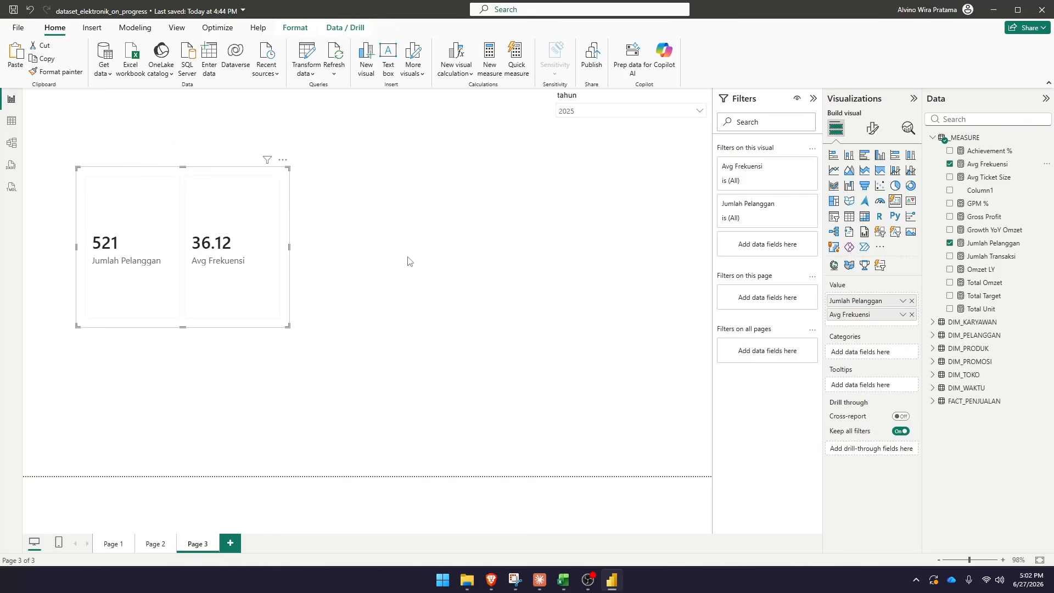
Begin a new measure in the _MEASURE table with the formula % Transaksi Promo = DIVIDE(CALCULATE([Jumlah Transaksi]
click(975, 138)
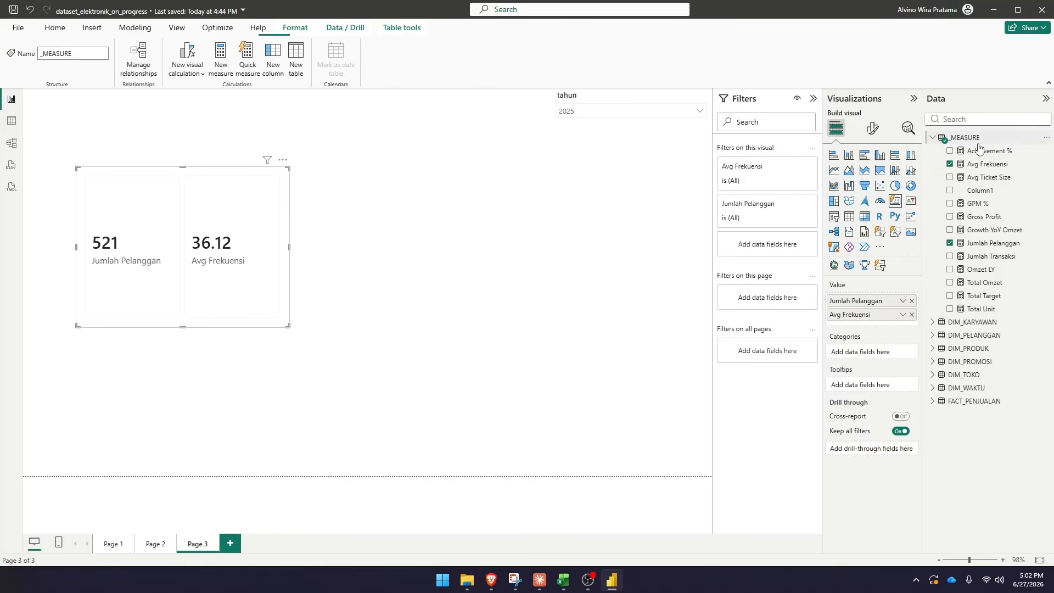
click(221, 70)
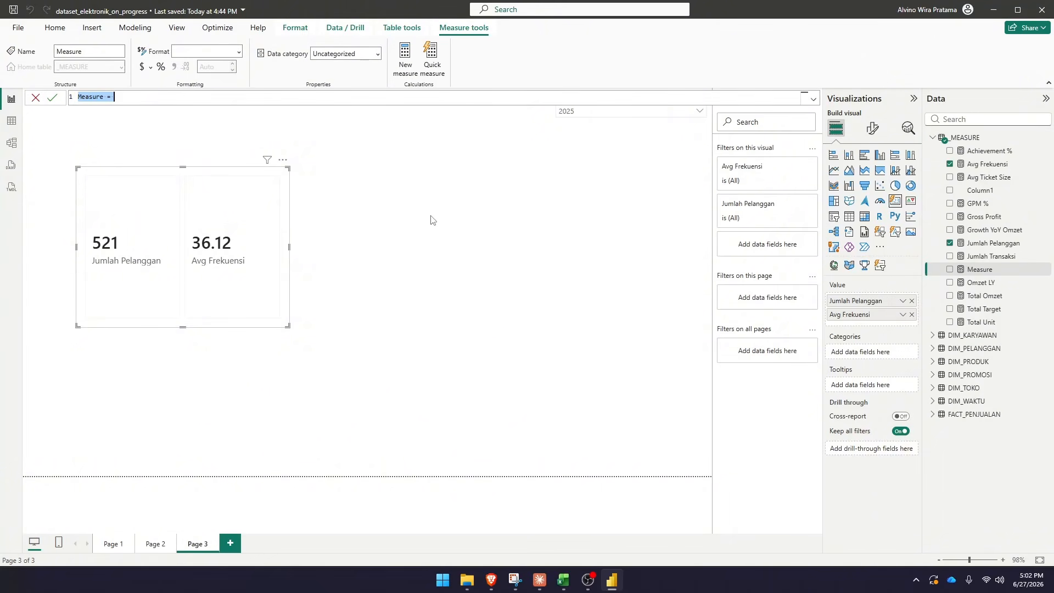
text(%)
text(Transaksi Promo = DIVIDE()
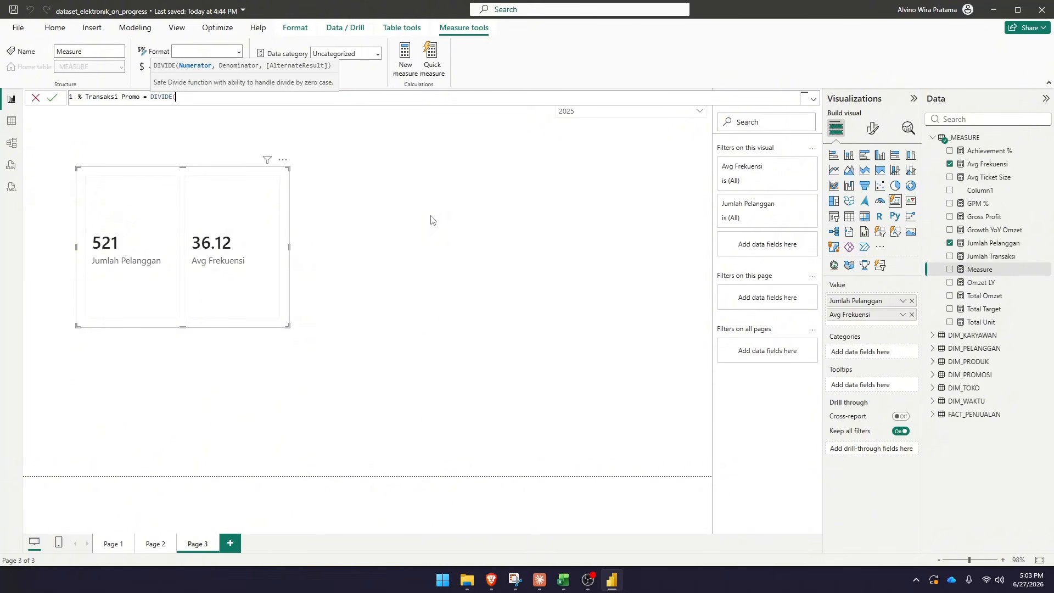
text(CALCULATE()
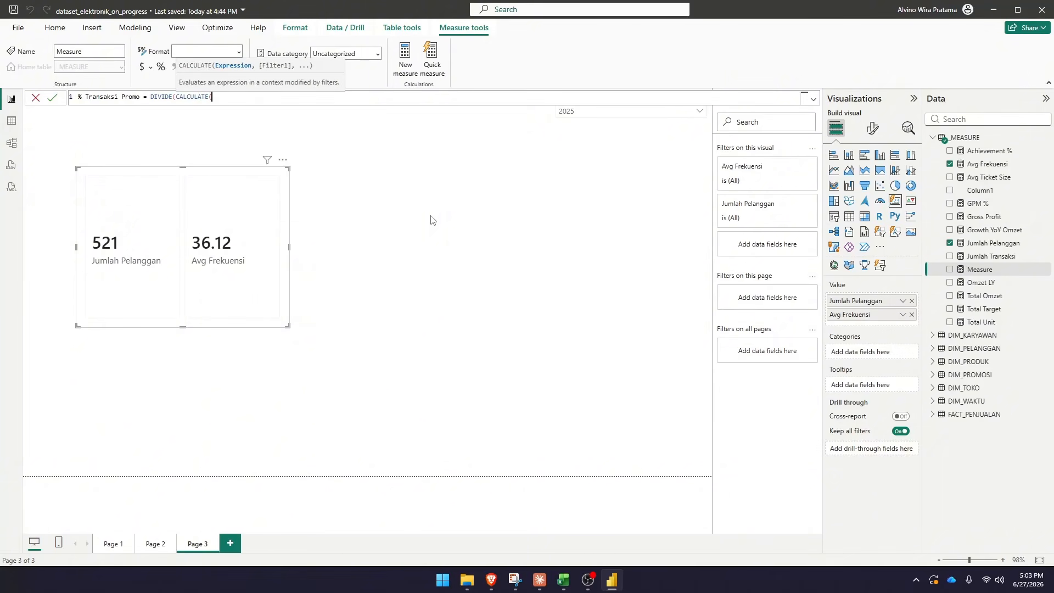
text(ju)
key(Down)
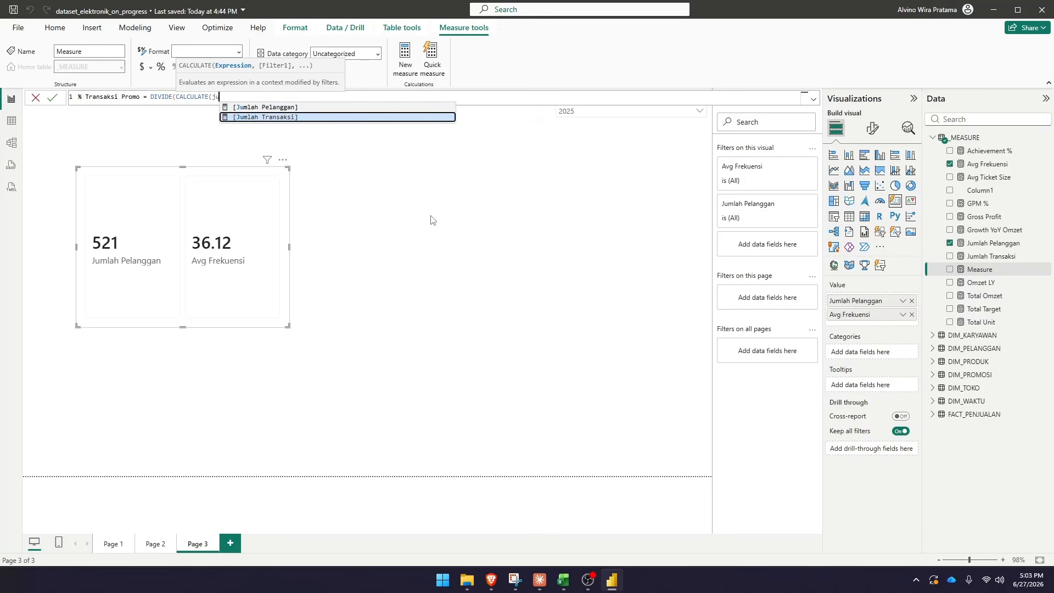
key(Tab)
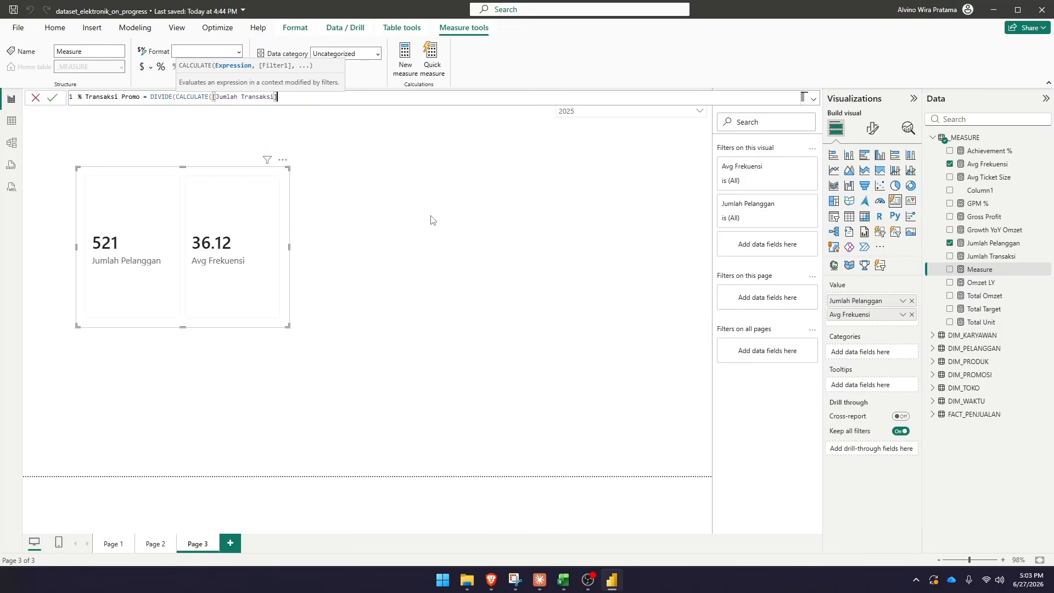
Add the filter FACT_PENJUALAN[promosi_id]<>0 to the CALCULATE expression of the % Transaksi Promo measure and close the function
text(, c)
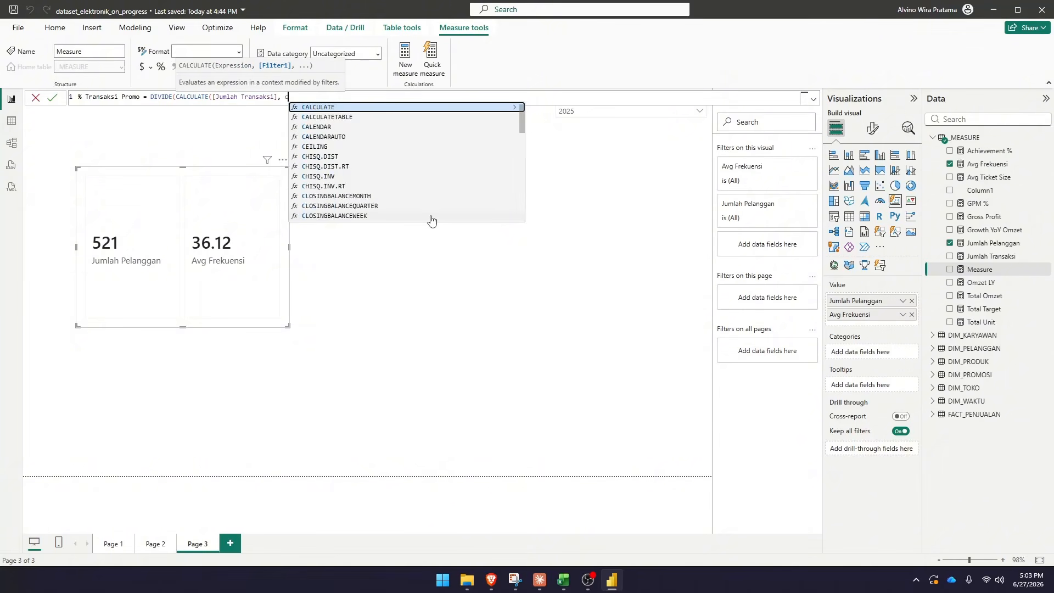
key(BackSpace)
text(fact)
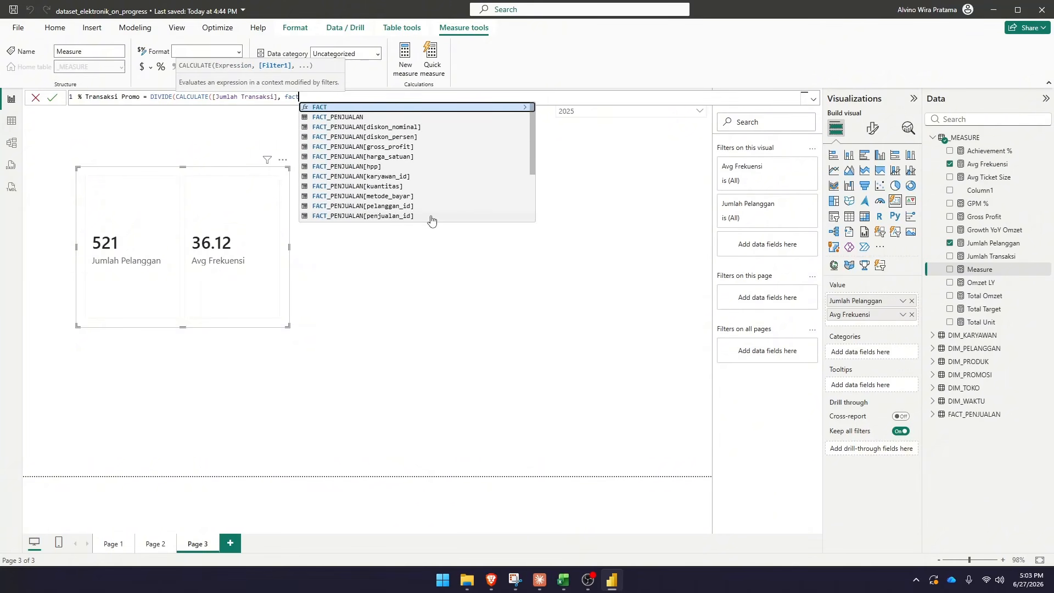
key(Down)
key(Down)
key(Down)
key(Down)
key(Down)
key(Down)
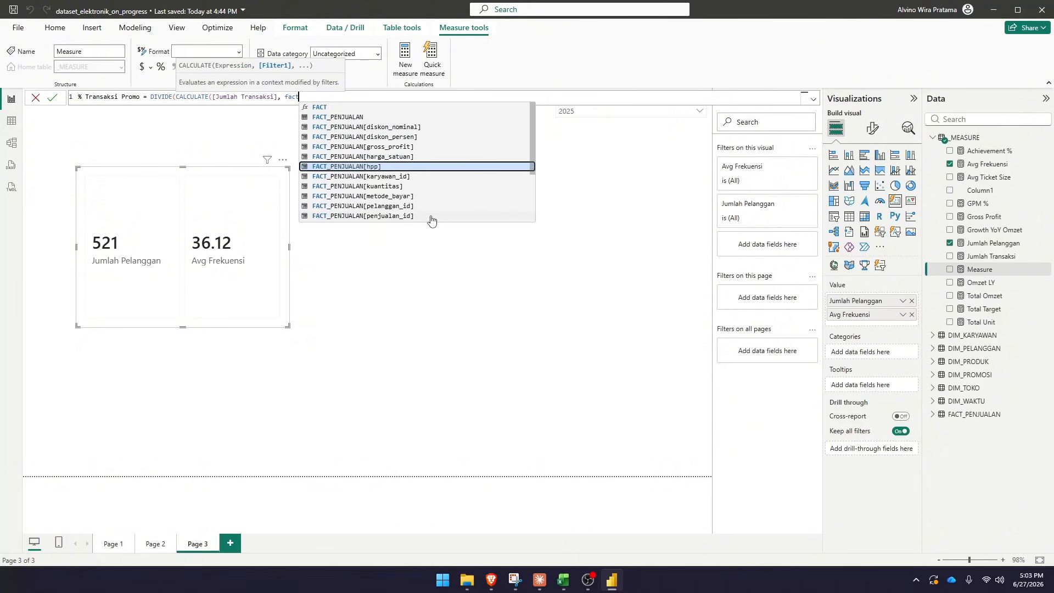
key(Up)
key(Up)
key(Down)
key(Down)
key(Down)
key(Down)
key(Down)
key(Down)
key(Down)
key(Down)
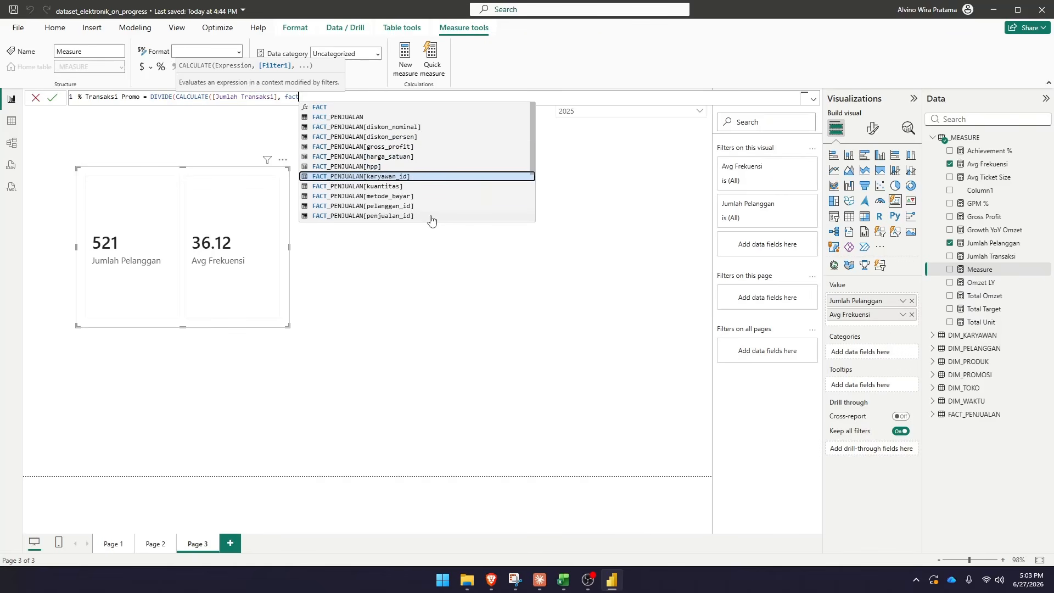
key(Down)
key(Down)
key(Up)
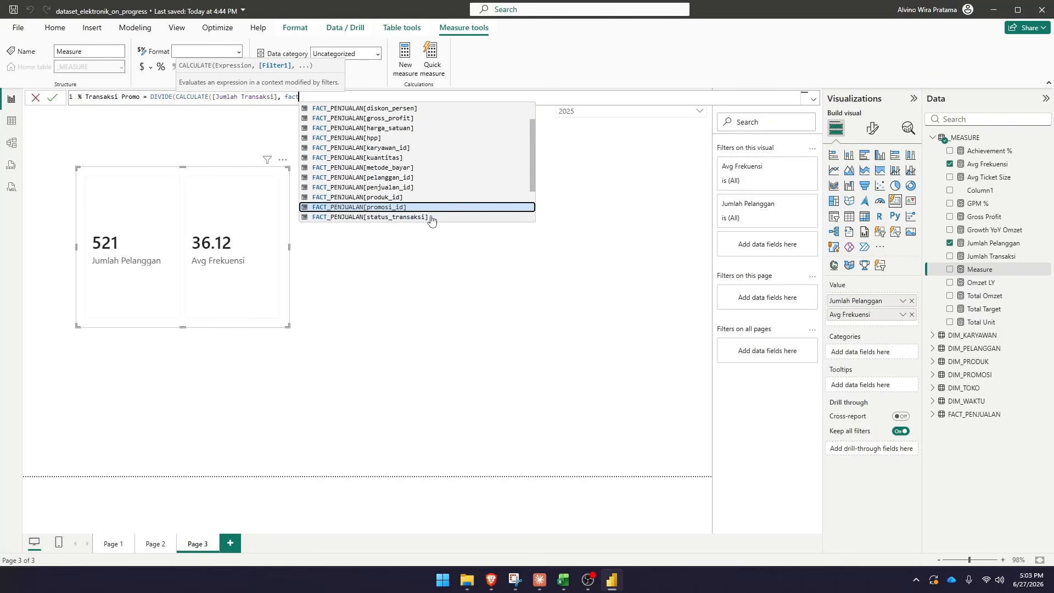
key(Tab)
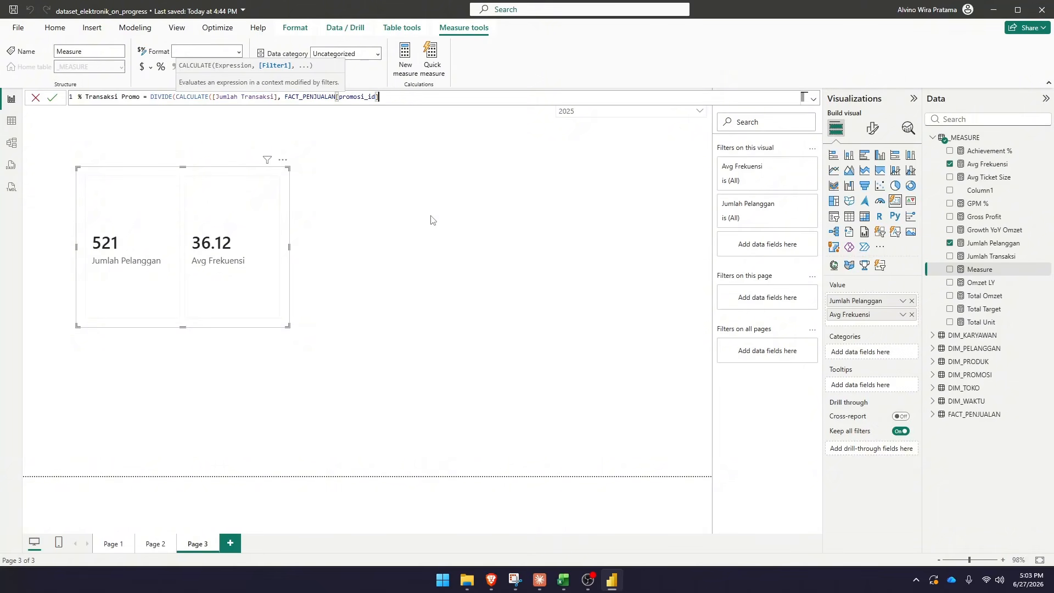
text(<>0))
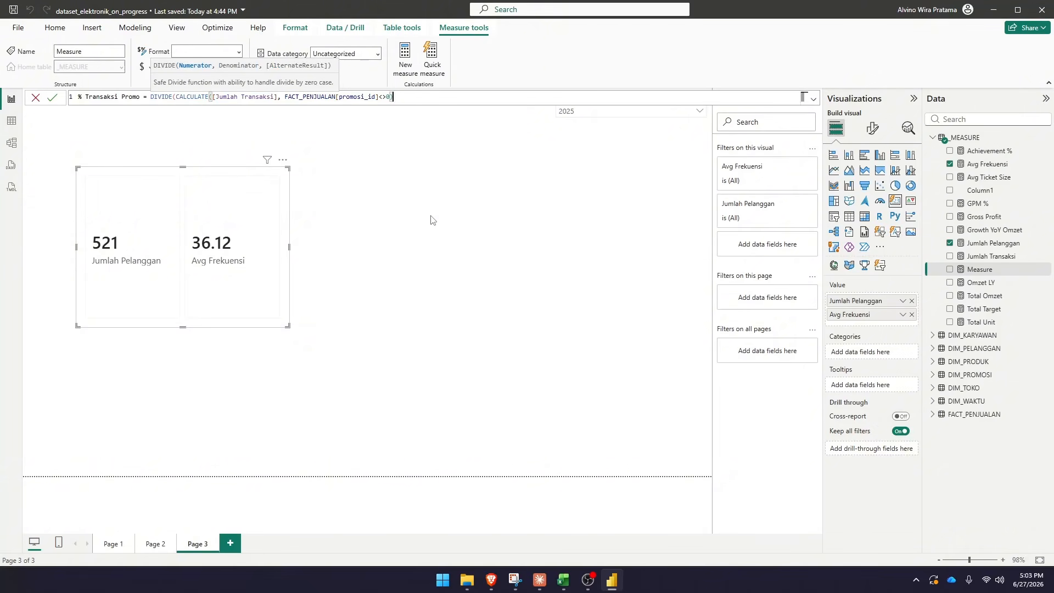
Complete the % Transaksi Promo formula with [Jumlah Transaksi] as denominator and 0 as alternate result, and commit the measure
text(,ju)
key(Down)
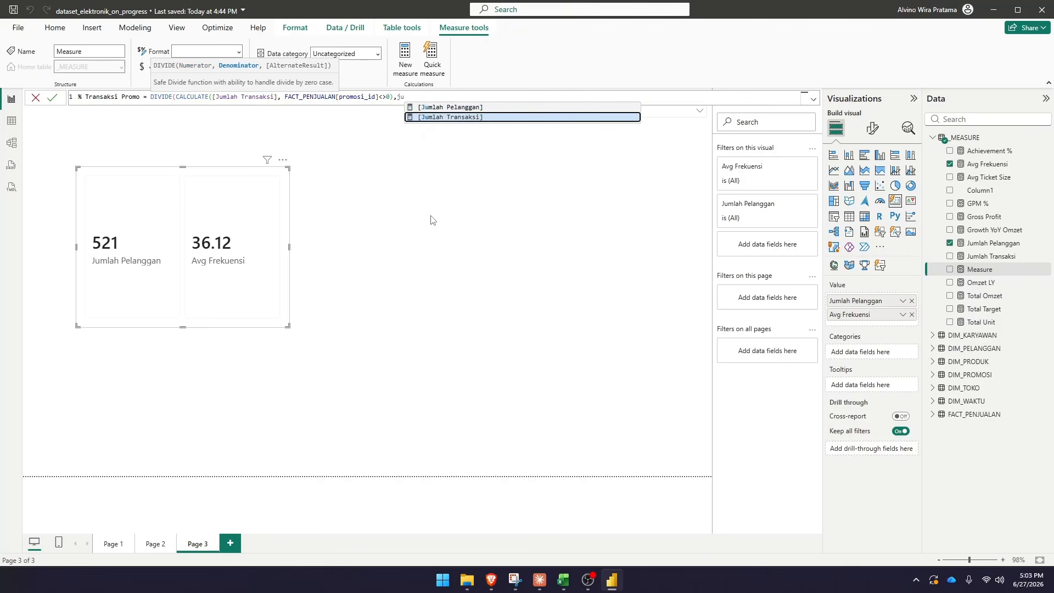
key(Tab)
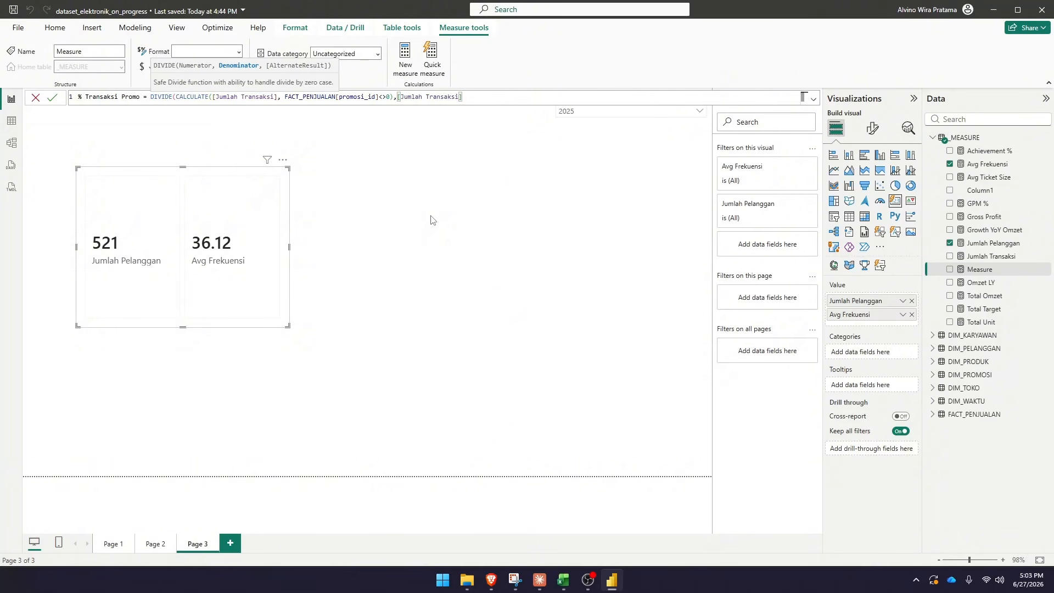
text(,0))
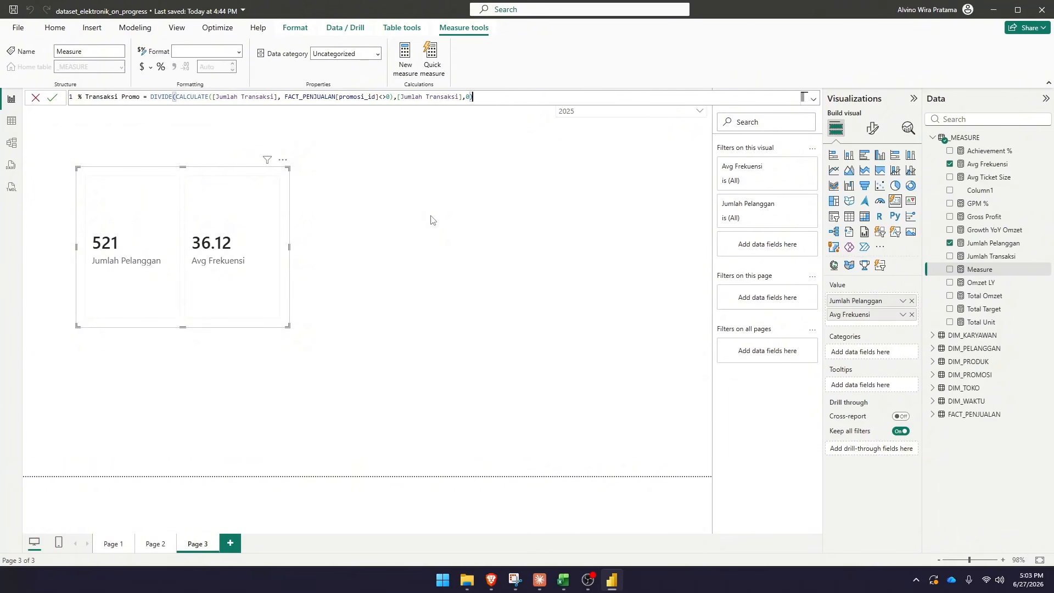
key(Return)
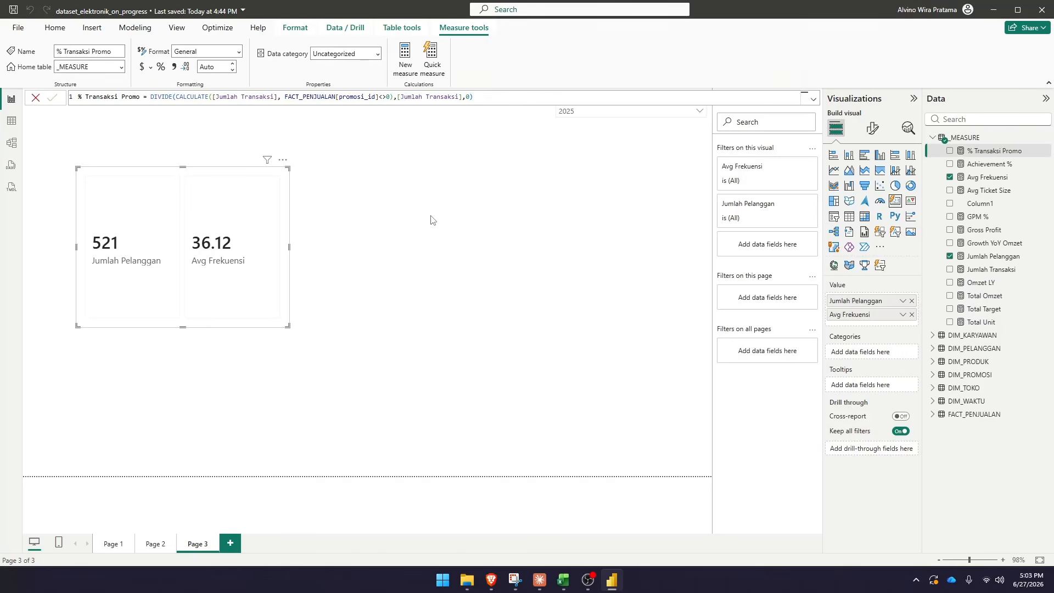
Add the % Transaksi Promo measure to the Jumlah Pelanggan card and widen the card to fit three values
click(950, 150)
drag(290, 248, 393, 253)
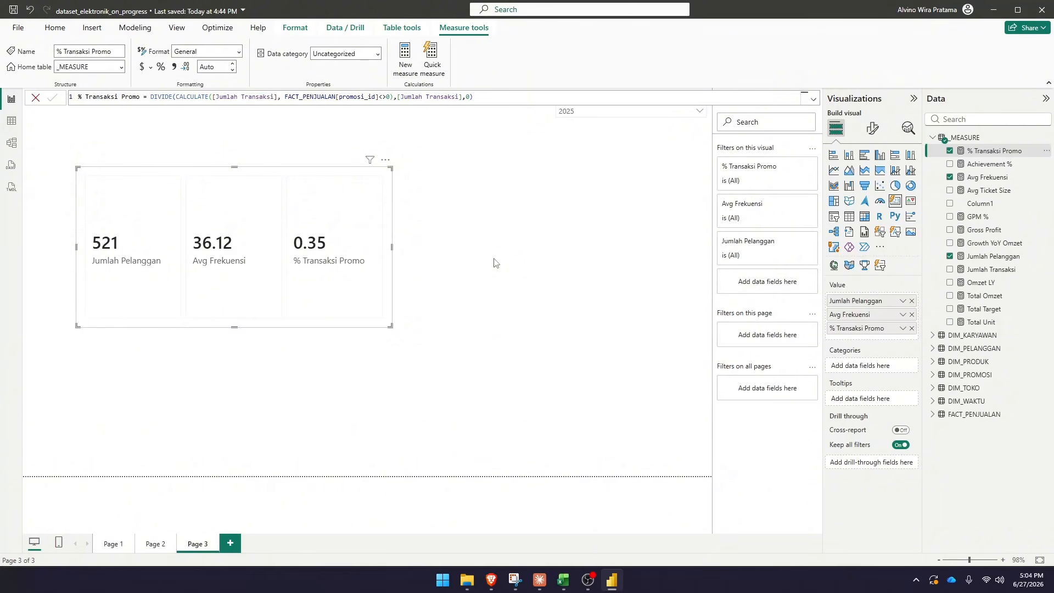
click(440, 204)
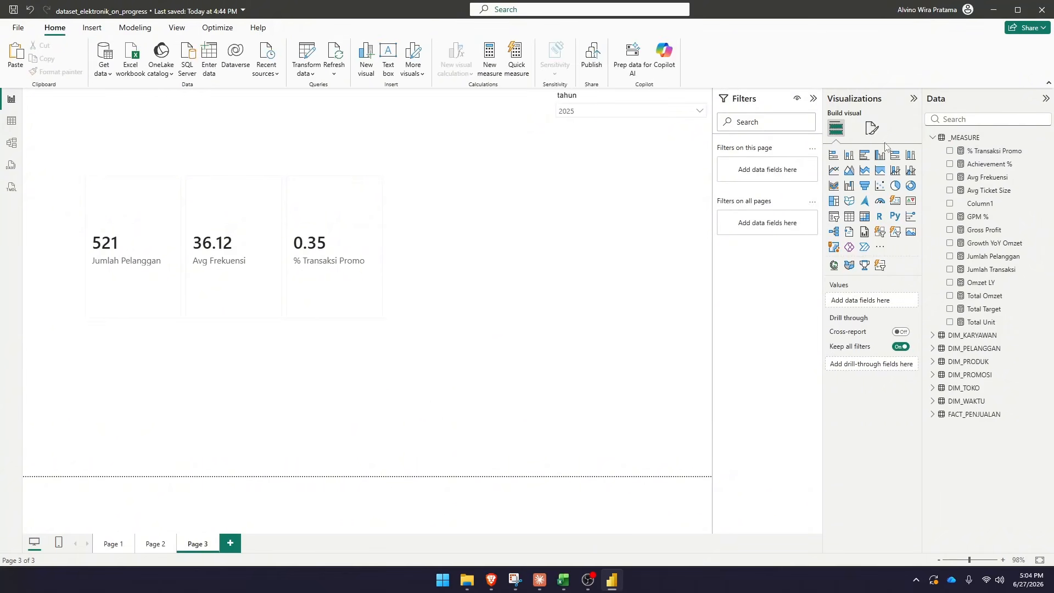
Begin a new measure in the _MEASURE table with the formula % Retur = DIVIDE(CALCULATE([Jumlah Transaksi]
click(963, 138)
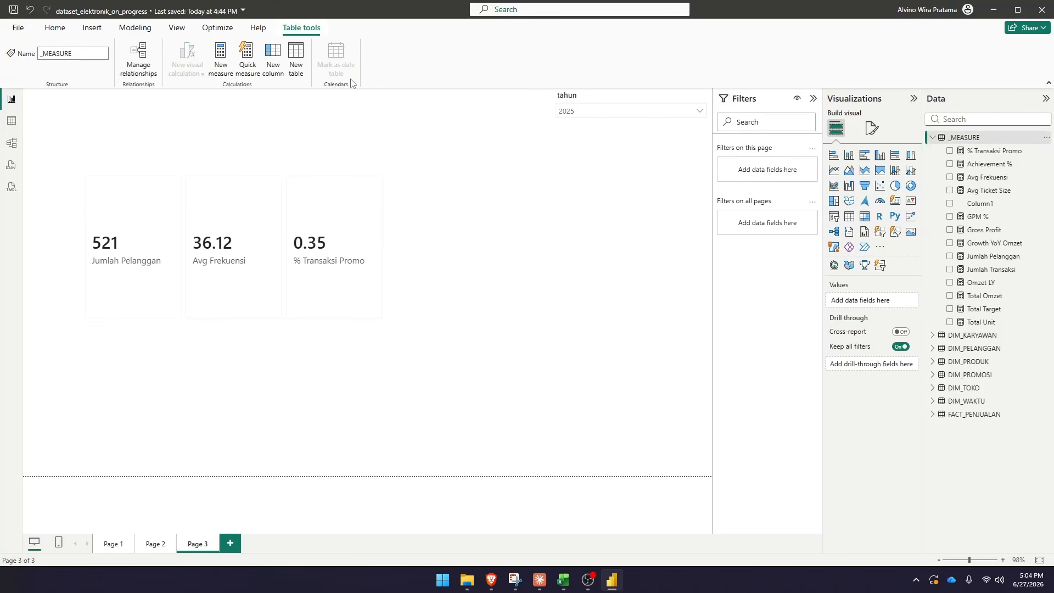
click(219, 65)
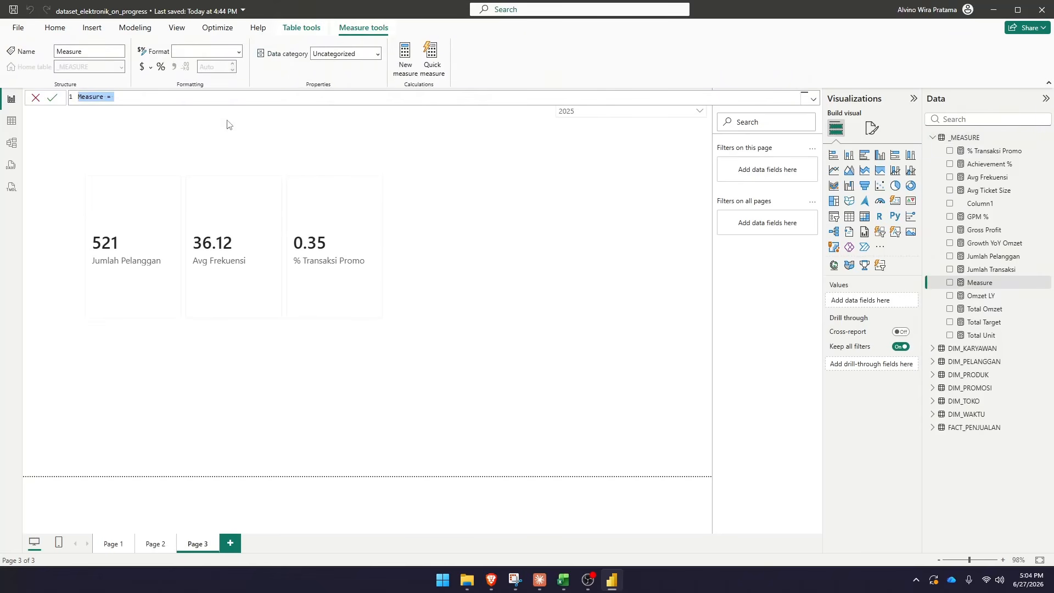
text(% Retur = DIVIDE()
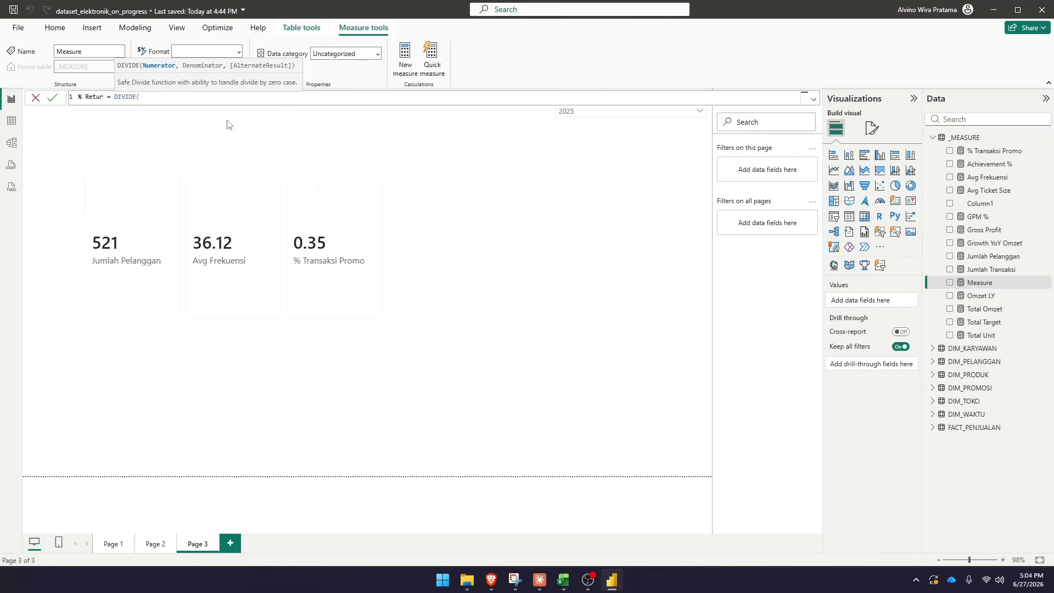
text(CALCULATE()
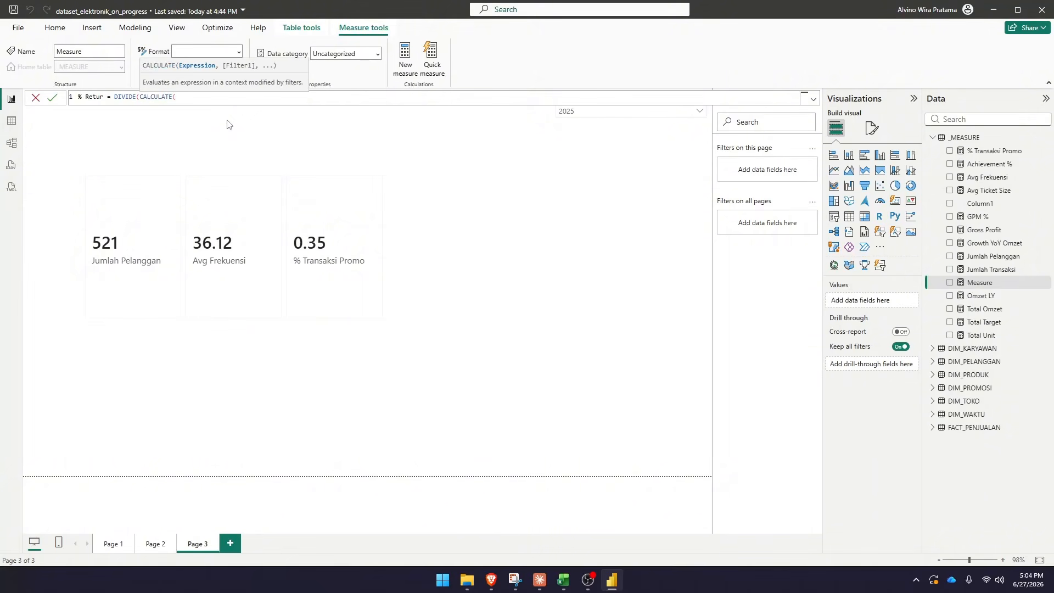
text([Jumlah Transaksi])
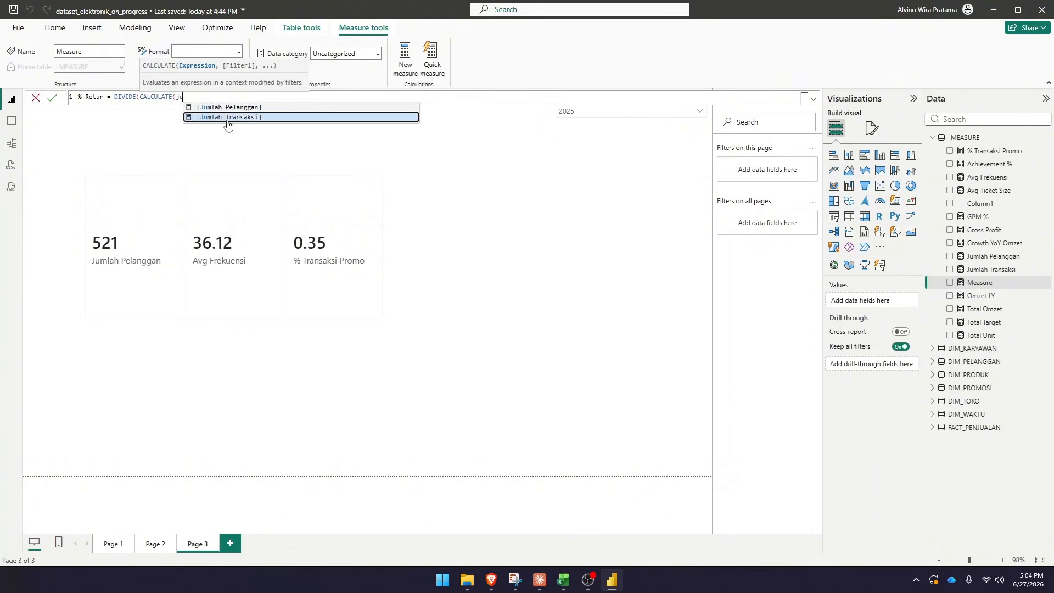
Add the filter FACT_PENJUALAN[status_transaksi] = "Retur" to the CALCULATE expression of the % Retur measure and close the function
text(,fac)
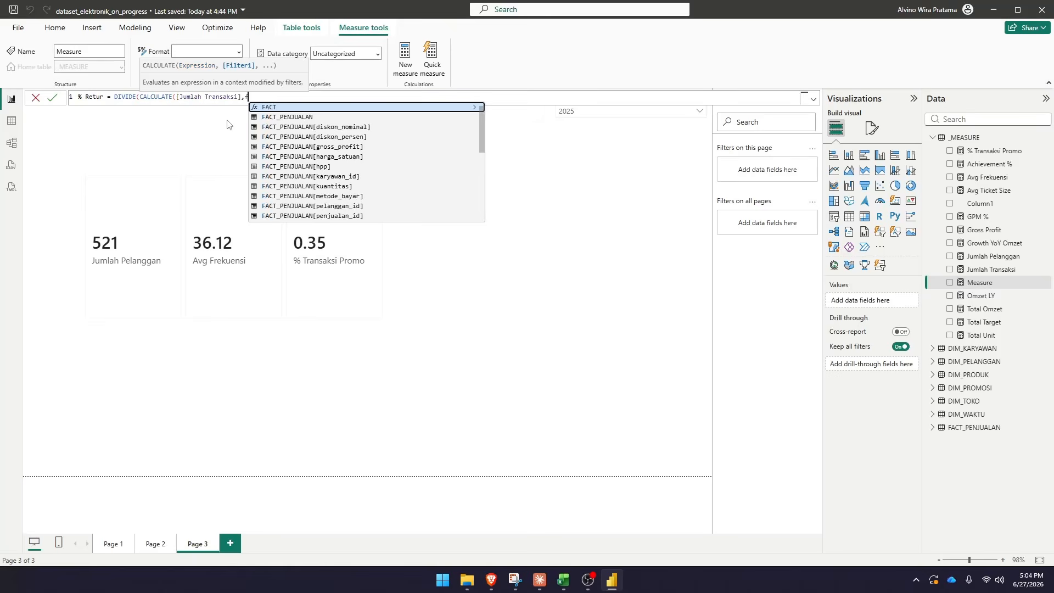
key(Down)
key(Down)
key(Down)
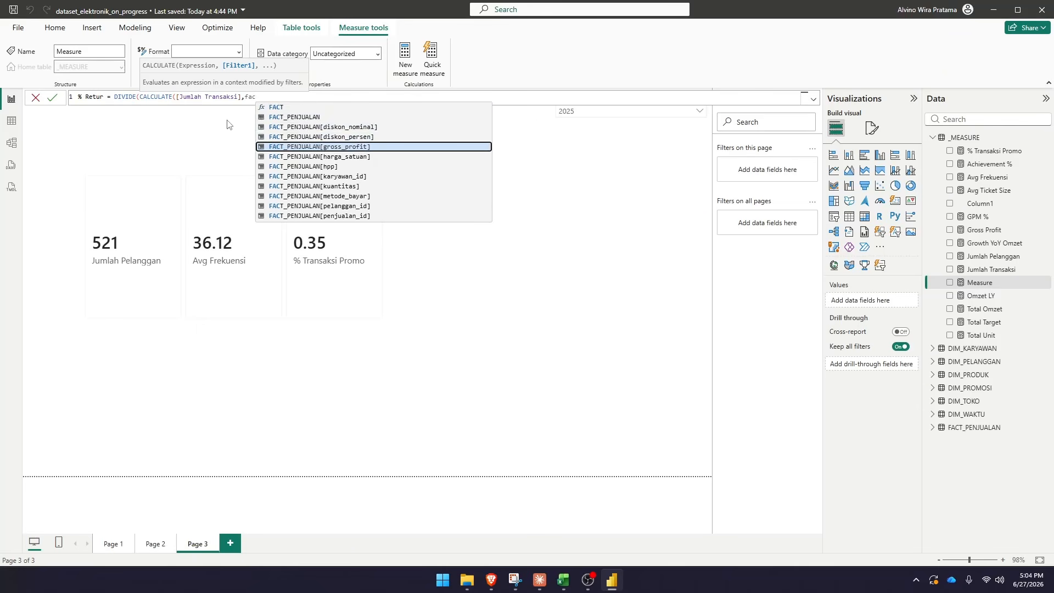
key(Up)
key(Down)
key(Down)
key(Down)
key(Down)
key(Down)
key(Down)
key(Down)
key(Down)
key(Down)
key(Down)
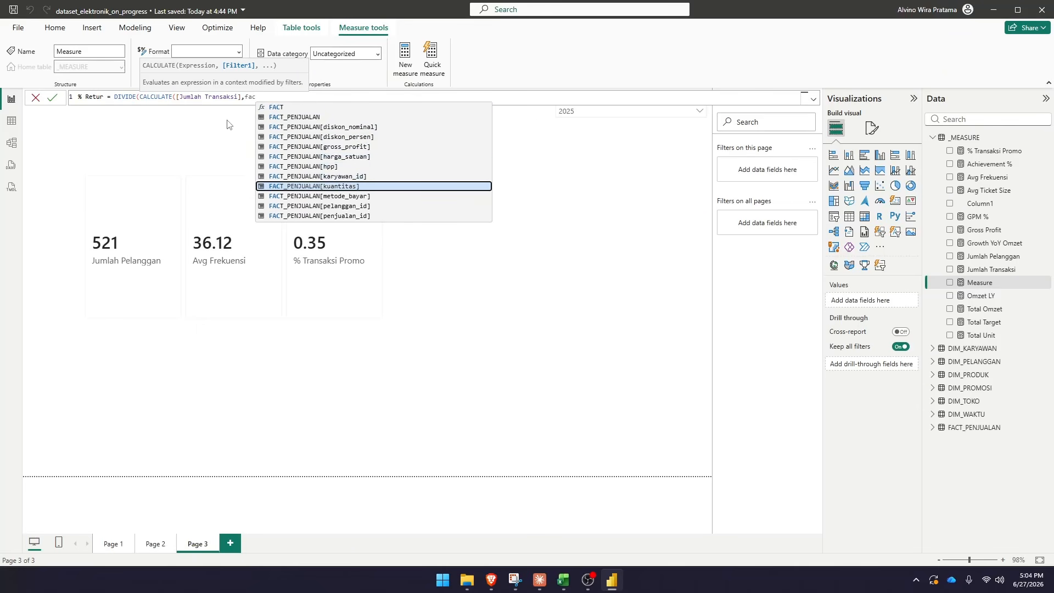
key(Tab)
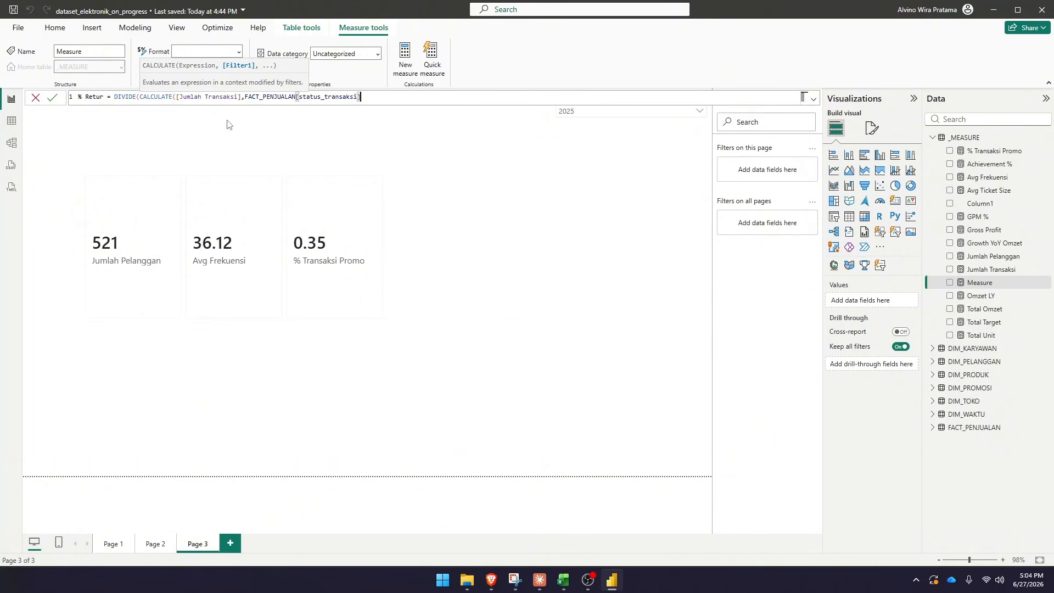
text(= "Return)
key(BackSpace)
text(),)
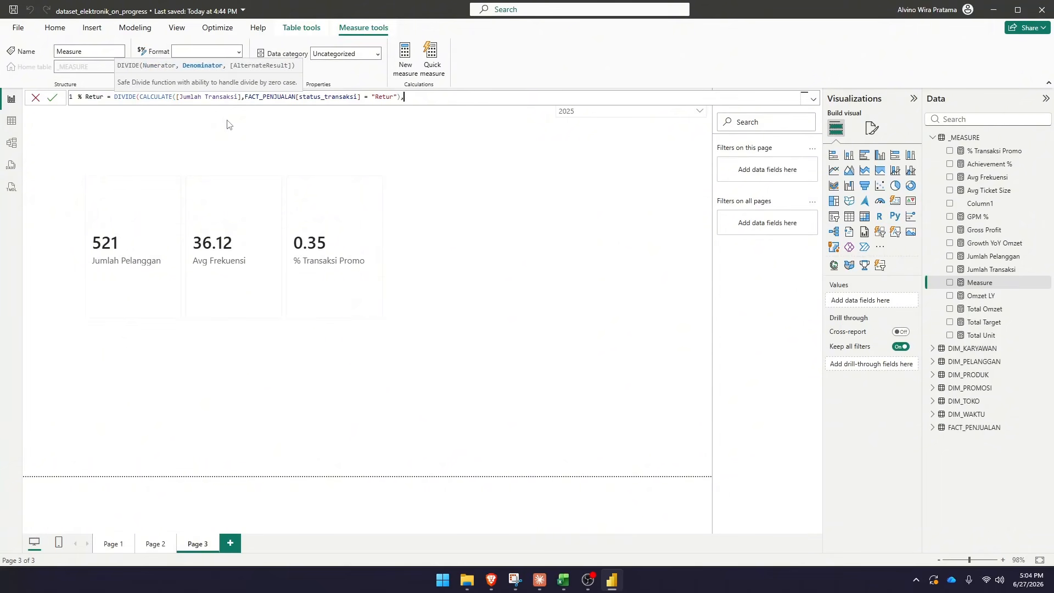
Complete the % Retur formula with [Jumlah Transaksi] as denominator and 0 as alternate result, and commit the measure
text(ju)
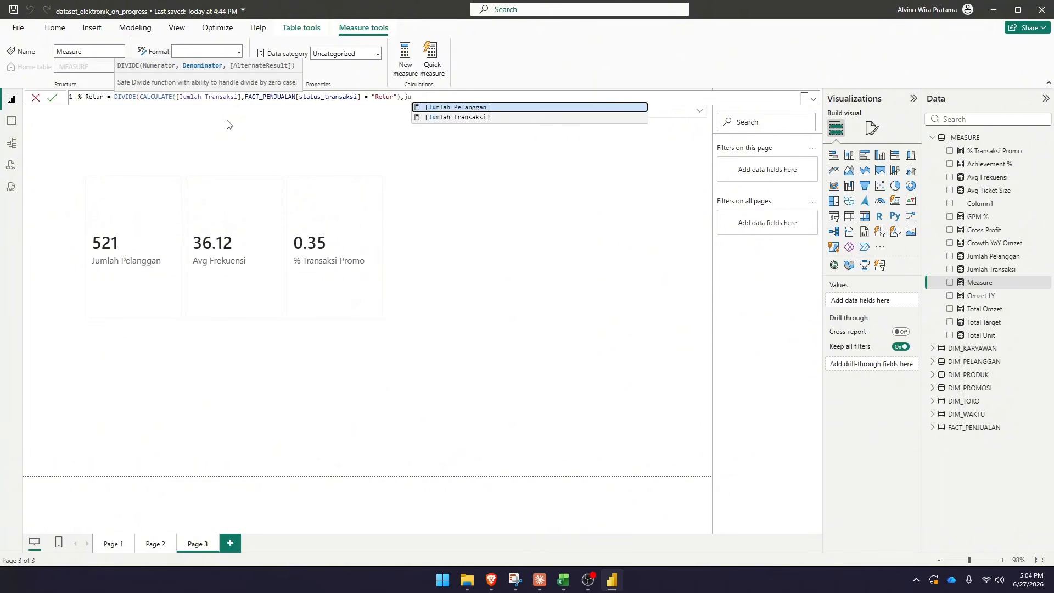
key(Down)
key(Tab)
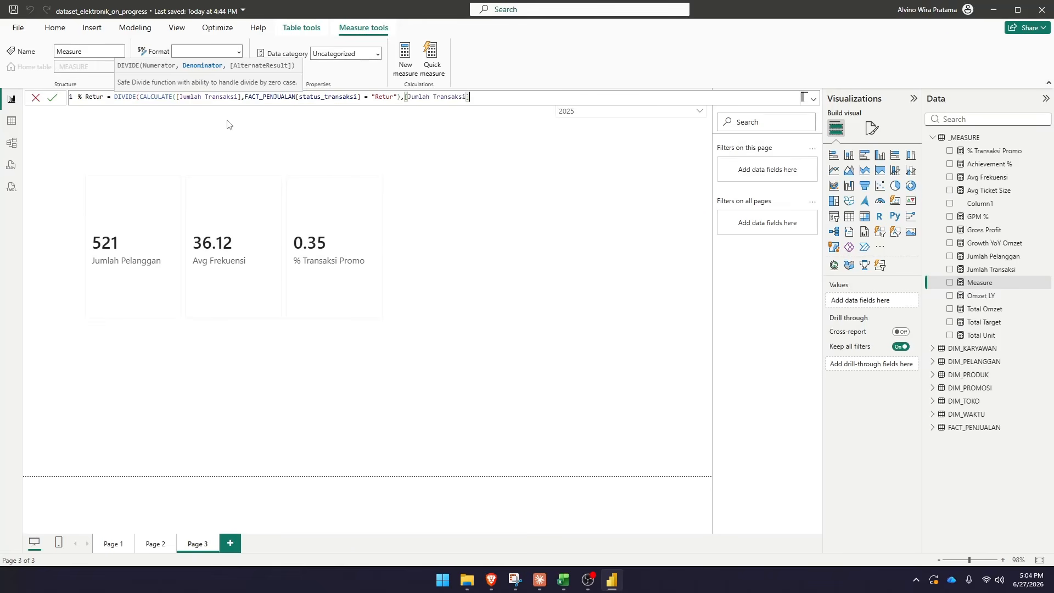
text(,0))
key(Return)
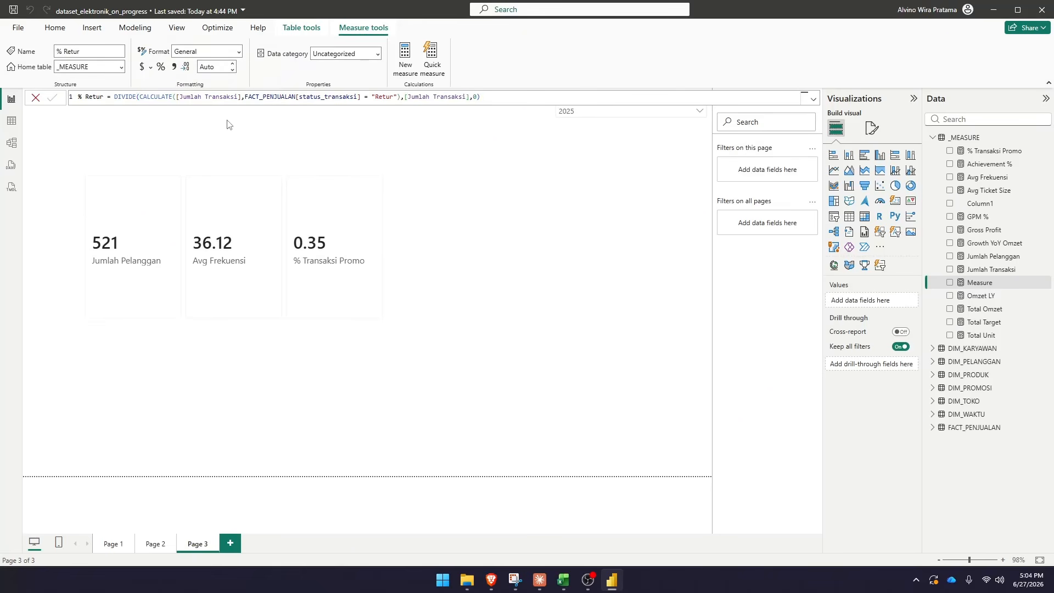
Add the % Retur measure to the Jumlah Pelanggan card and widen the card to fit four values
click(233, 192)
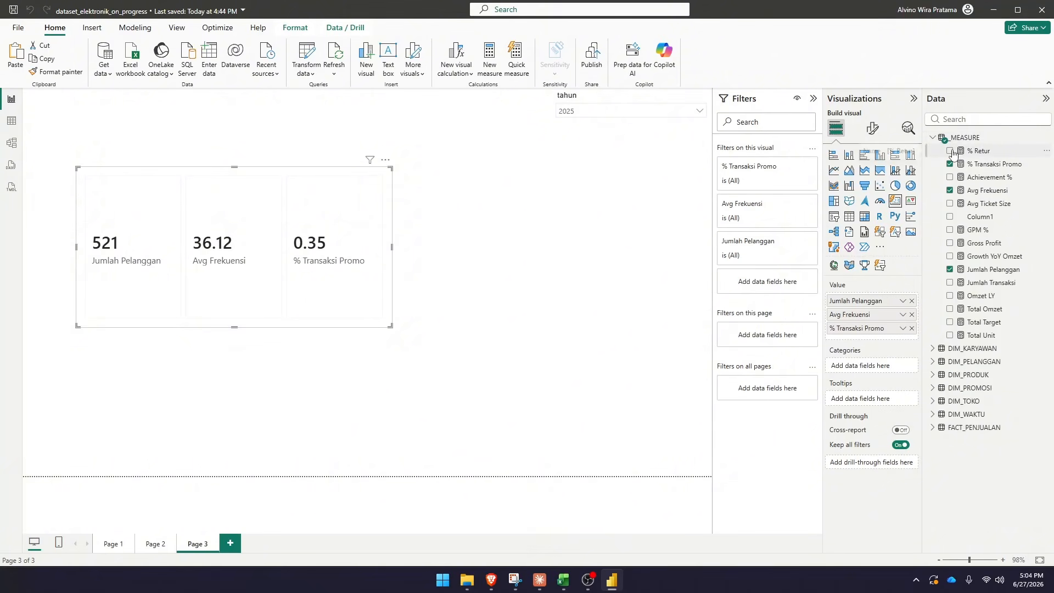
click(950, 151)
drag(392, 247, 487, 253)
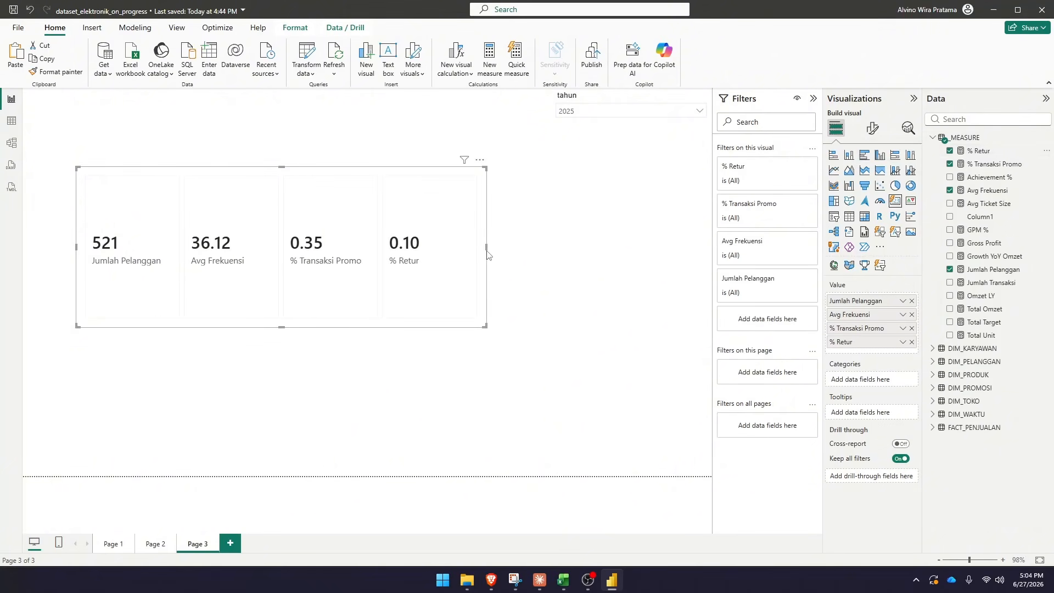
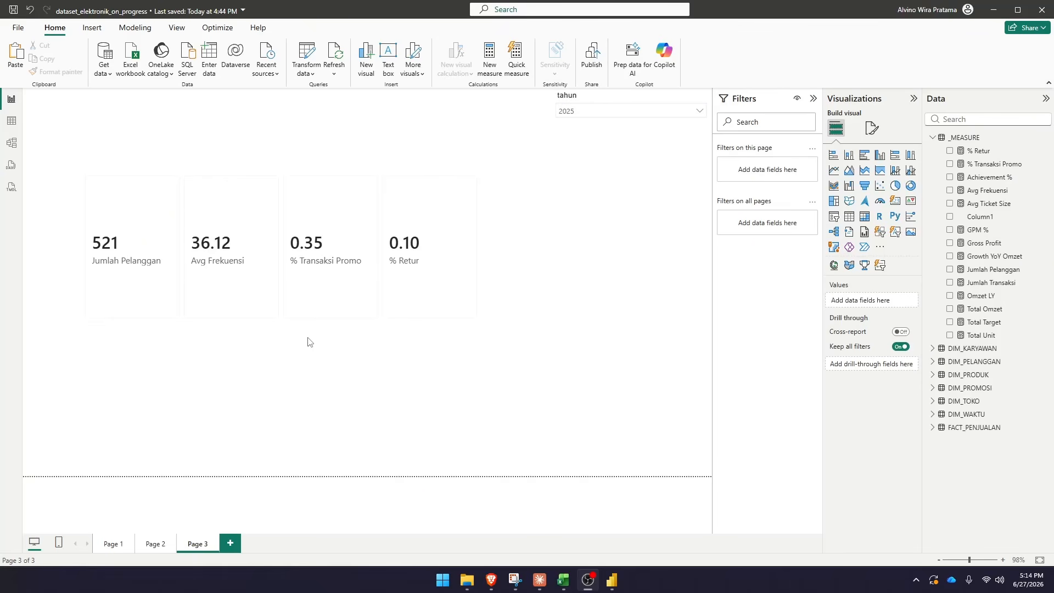
Move the four-measure card to the upper middle of Page 3 beside the tahun slicer and reduce its height to a compact strip
click(407, 382)
click(401, 176)
drag(401, 177, 463, 142)
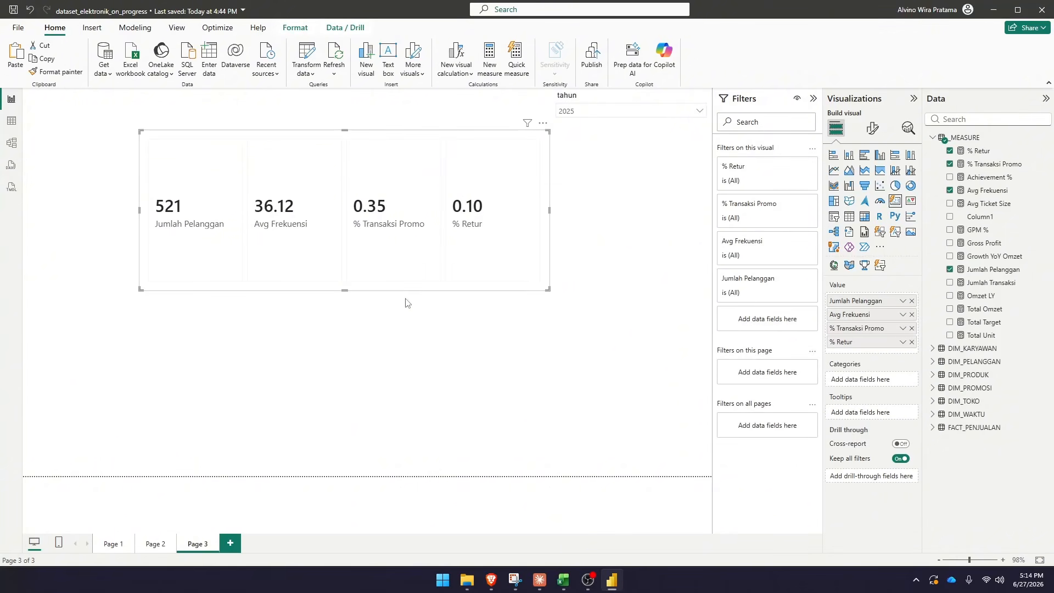
drag(346, 289, 362, 190)
click(371, 238)
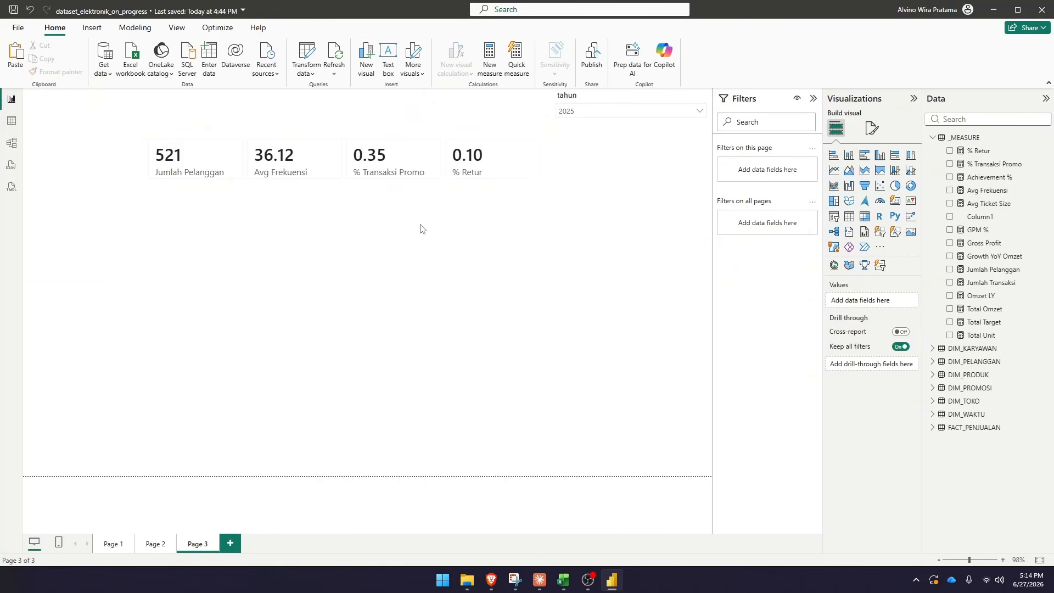
drag(455, 135, 478, 135)
click(472, 242)
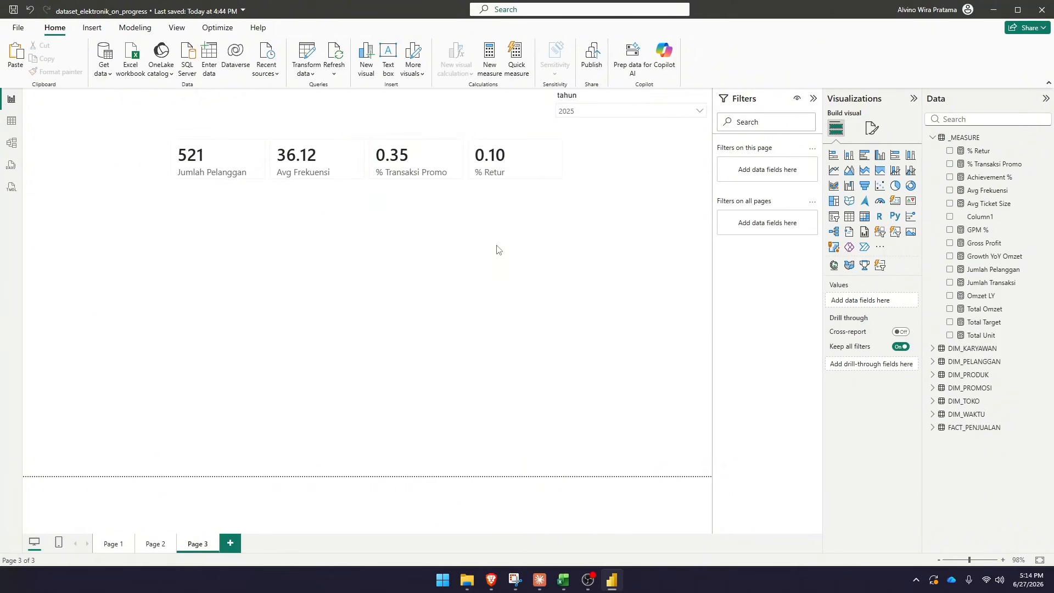
Insert a stacked bar chart below the card and put the segmen field from DIM_PELANGGAN on its Y-axis
click(834, 155)
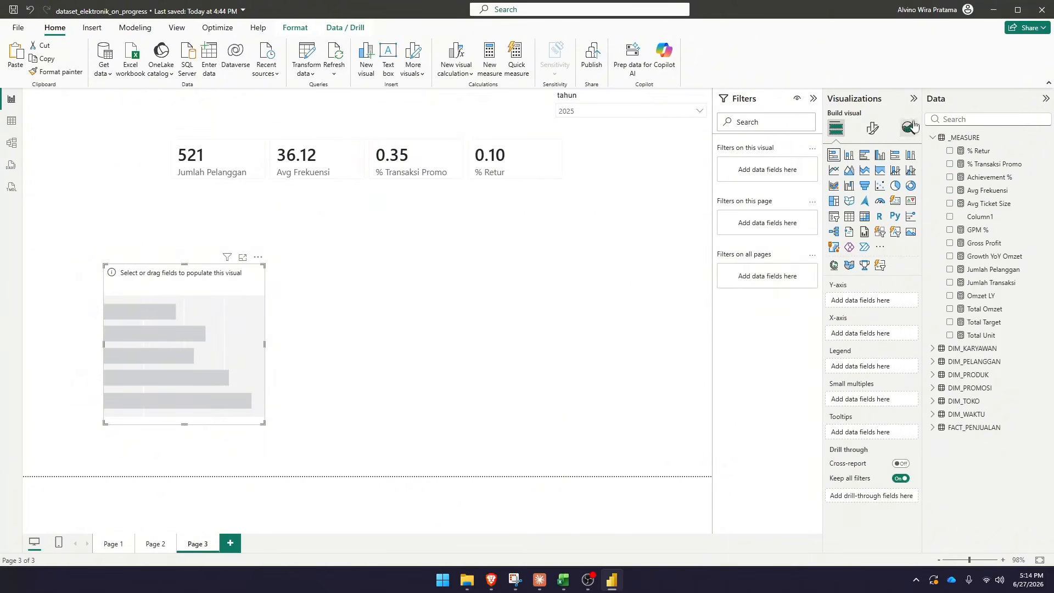
click(953, 120)
text(segm)
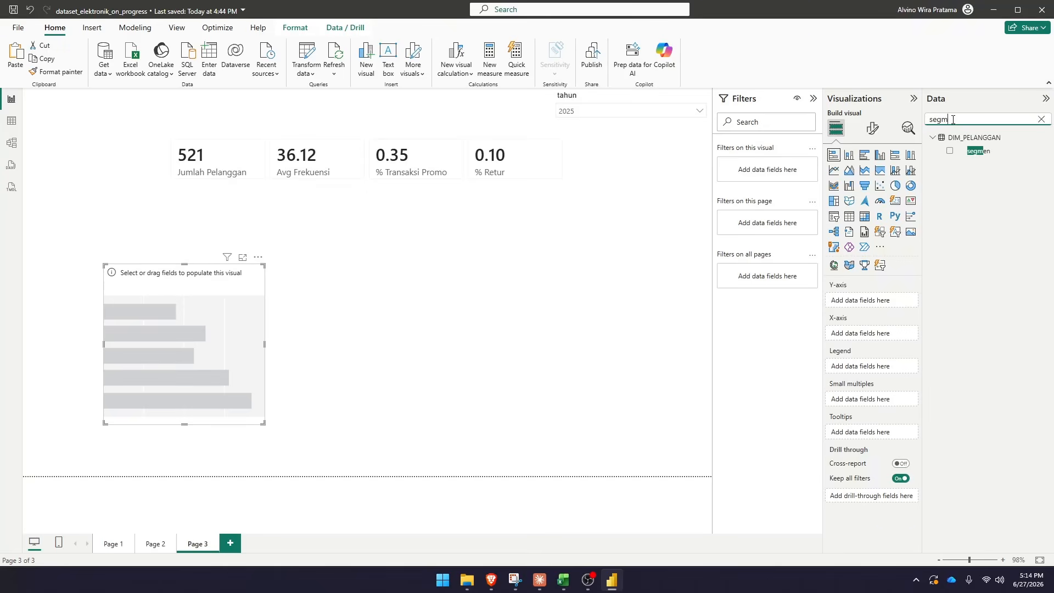
click(950, 150)
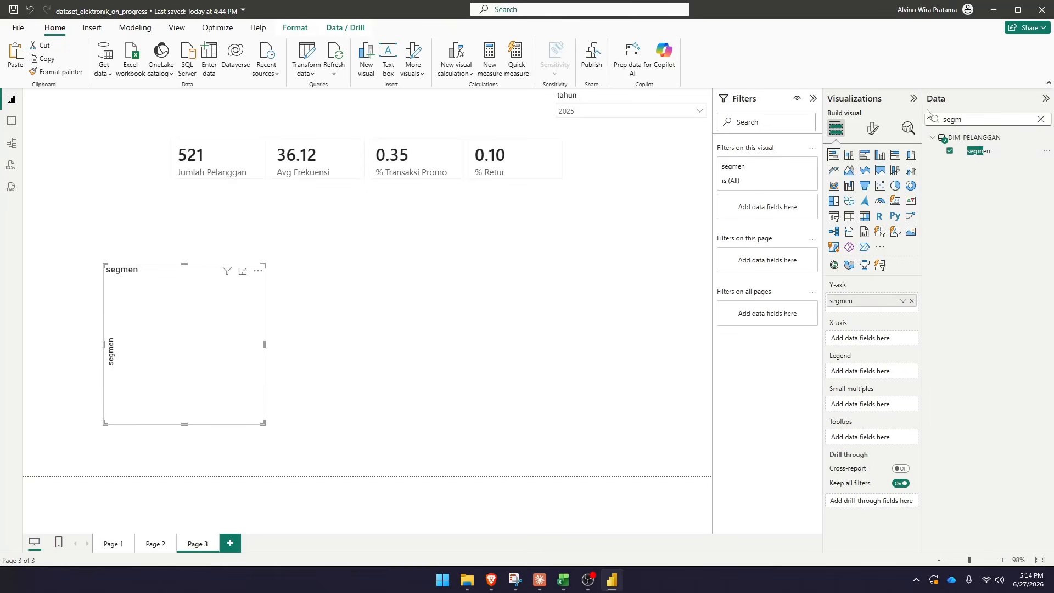
Add the Total Omzet measure to the segmen bar chart and convert it to a stacked column chart
double_click(971, 123)
text(omz)
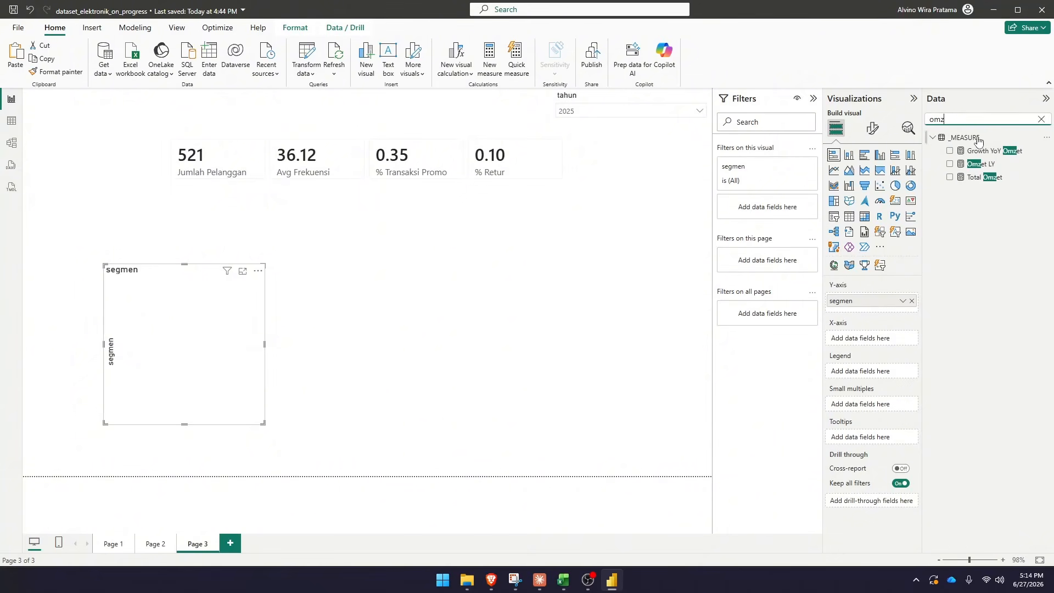
click(950, 177)
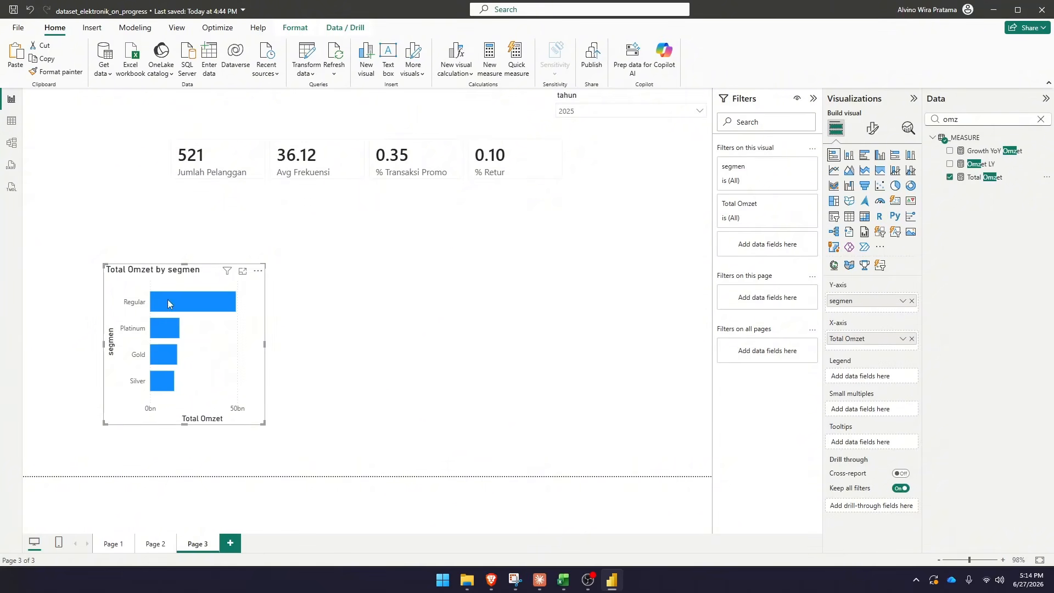
mouse_move(169, 300)
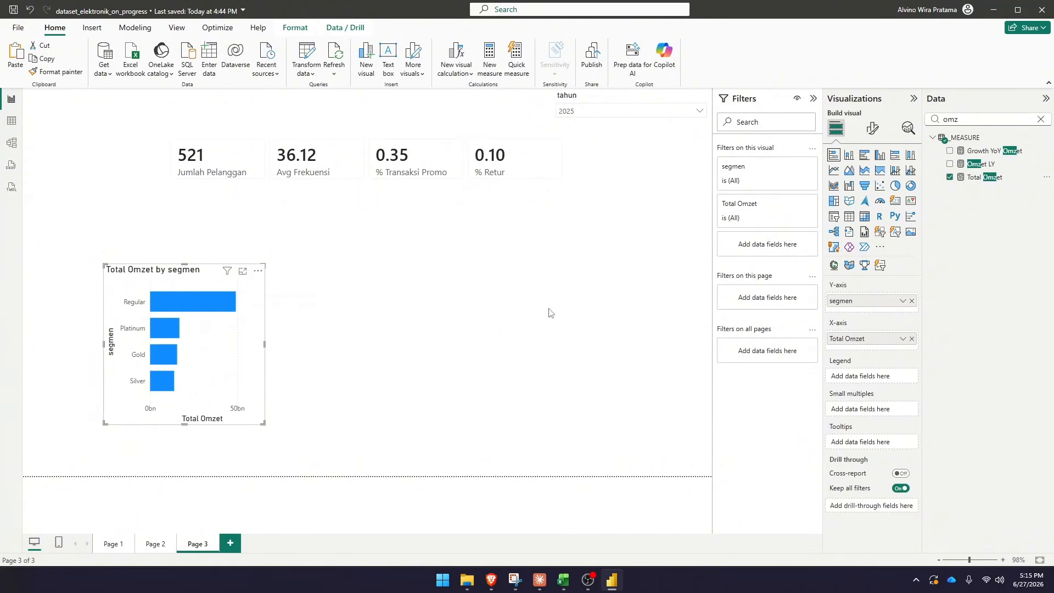
click(850, 156)
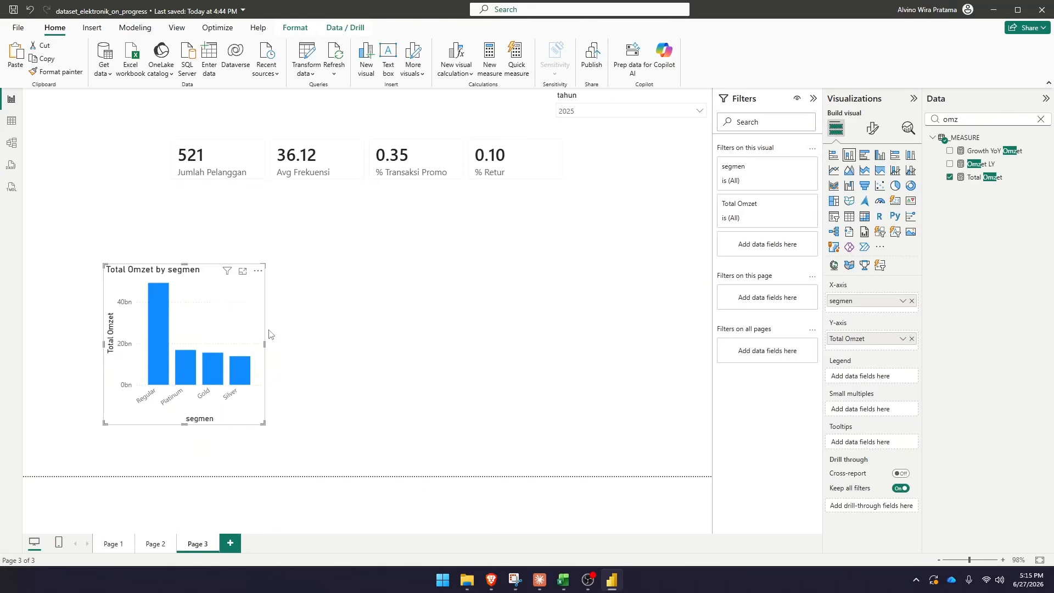
Widen the segmen column chart slightly, move it to the page's left edge just below the card, and reduce its height
drag(266, 346, 286, 346)
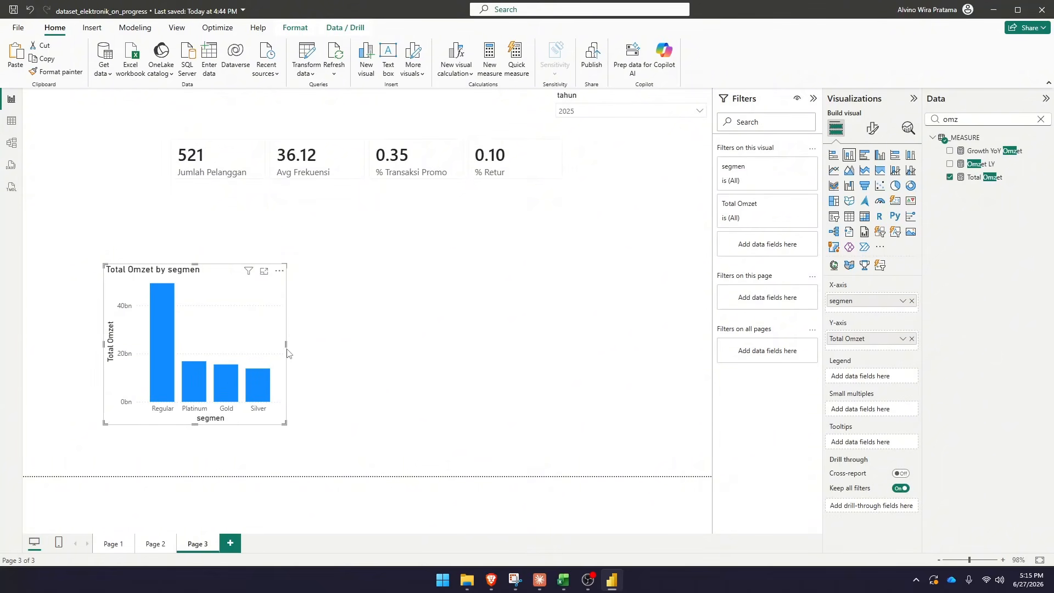
drag(230, 269, 163, 195)
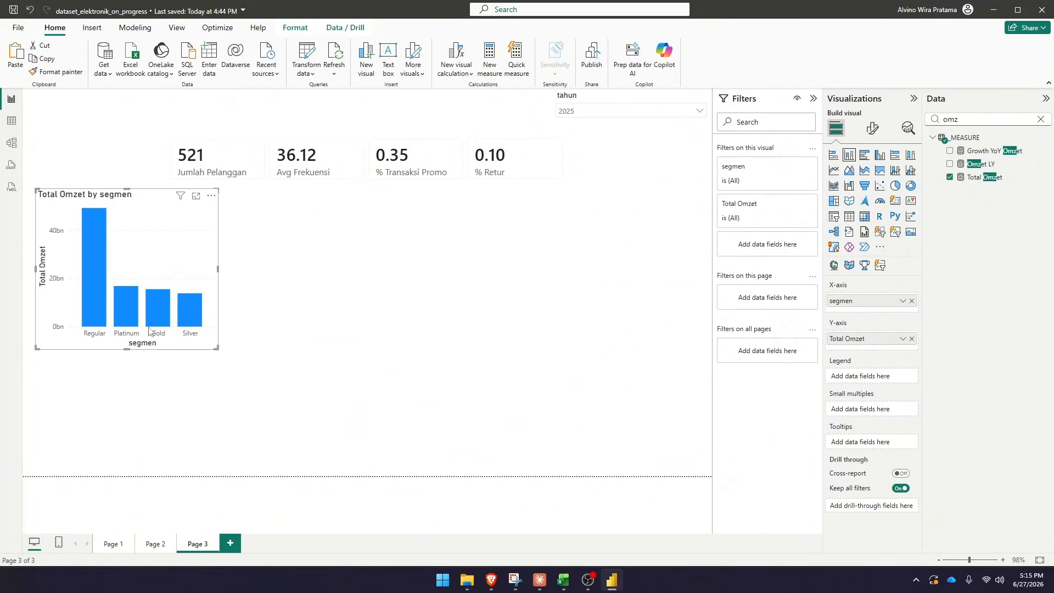
drag(130, 349, 124, 297)
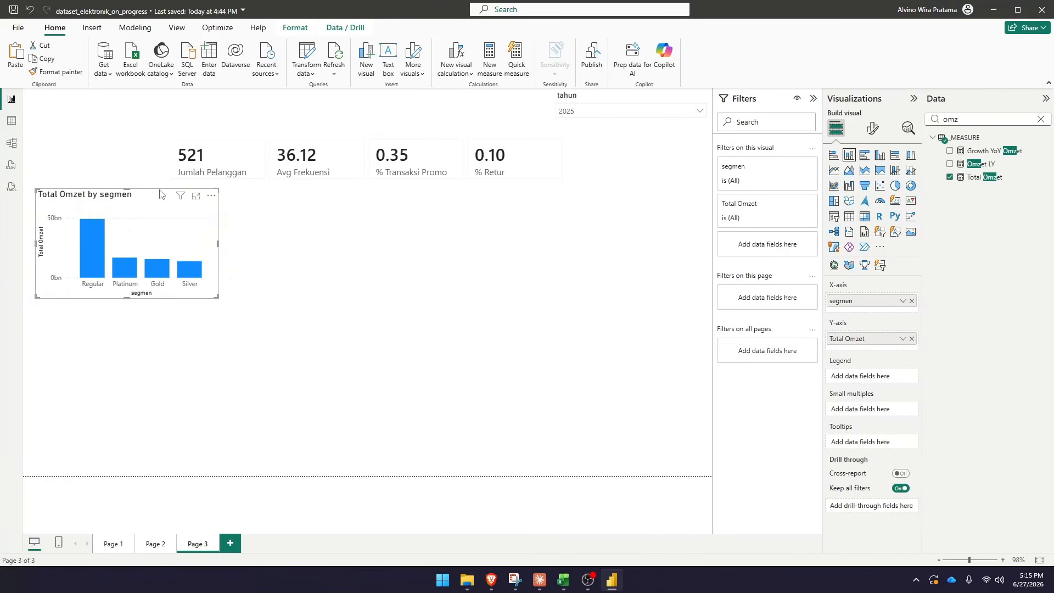
drag(160, 194, 155, 193)
click(253, 231)
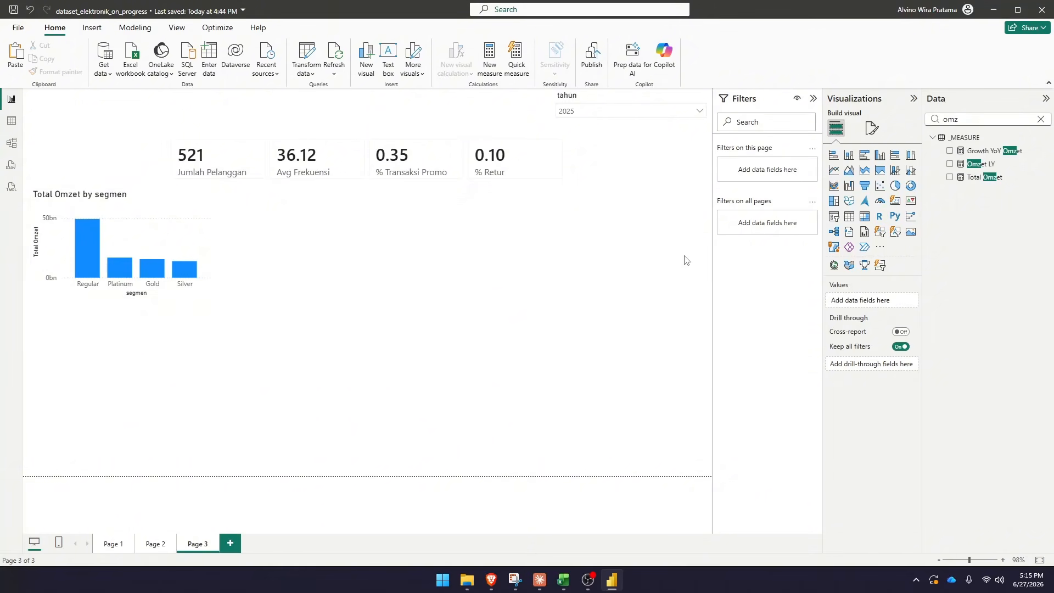
Insert a line chart below the column chart with the tahun Hierarchy from DIM_WAKTU on its X-axis
click(835, 172)
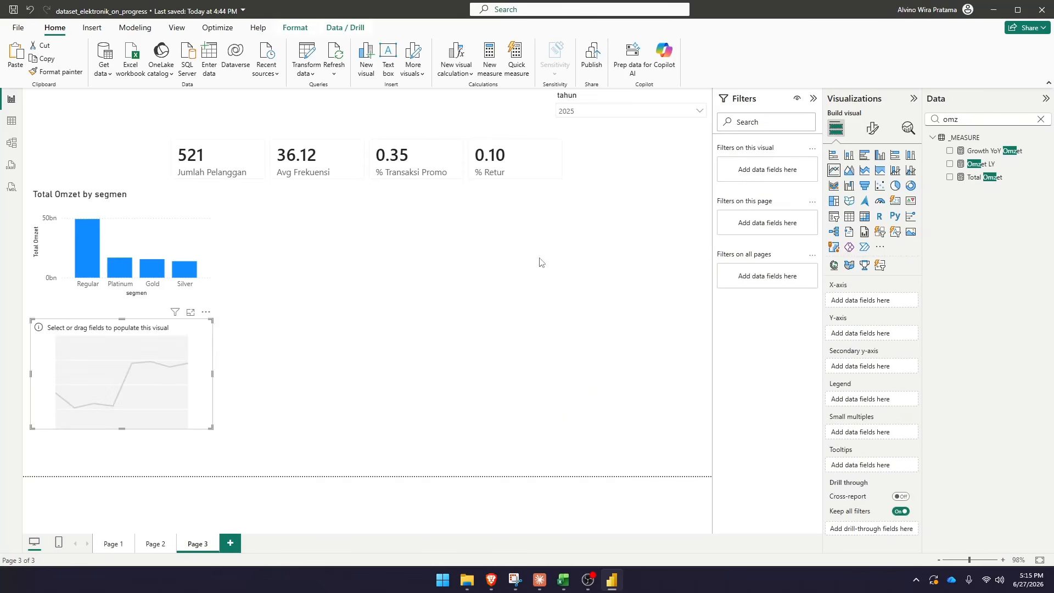
click(1041, 119)
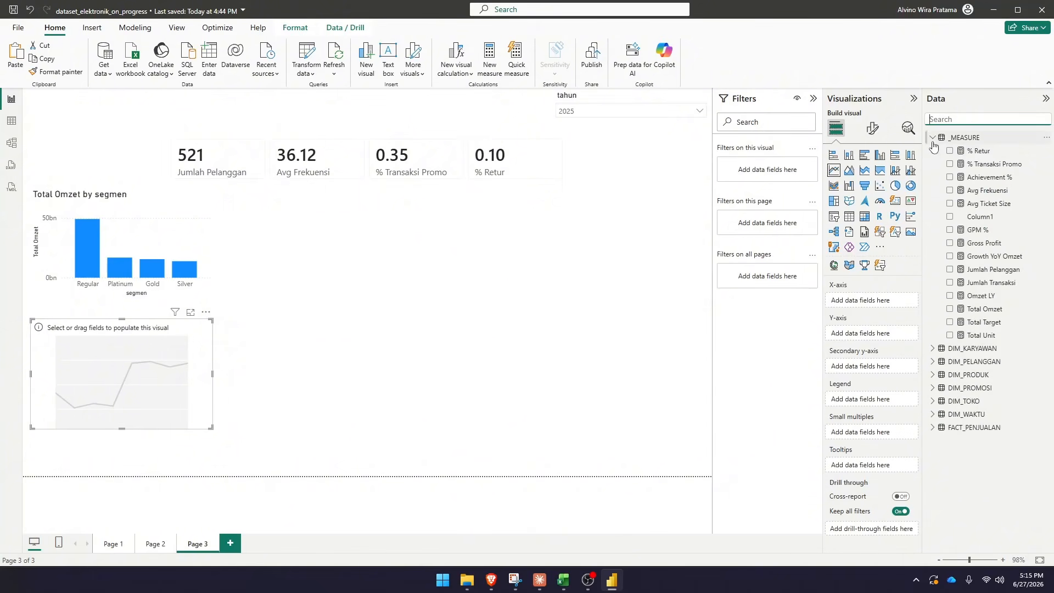
click(934, 415)
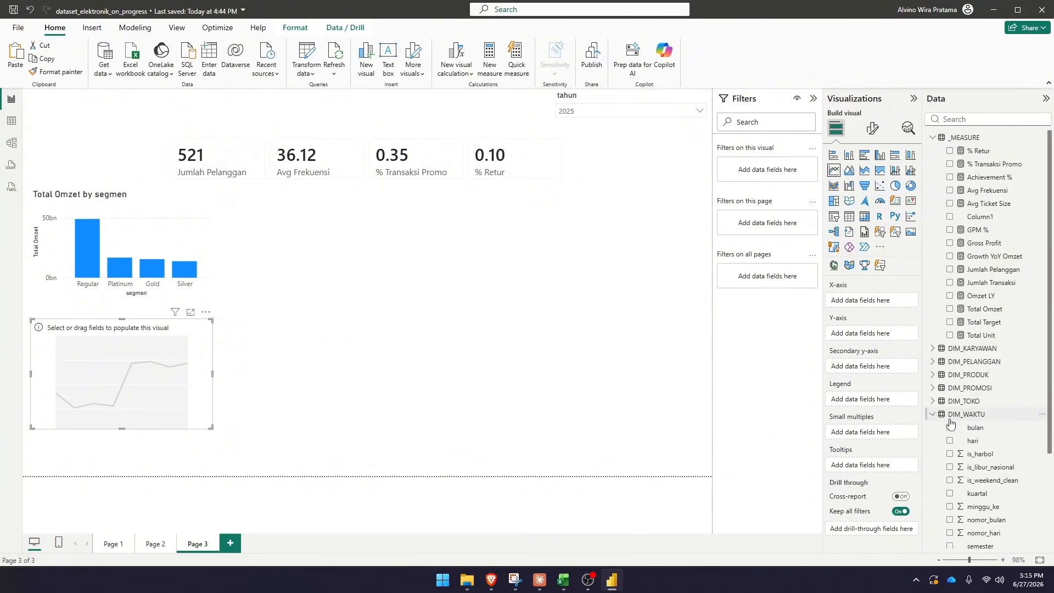
scroll(951, 423, down, 3)
click(941, 449)
click(950, 449)
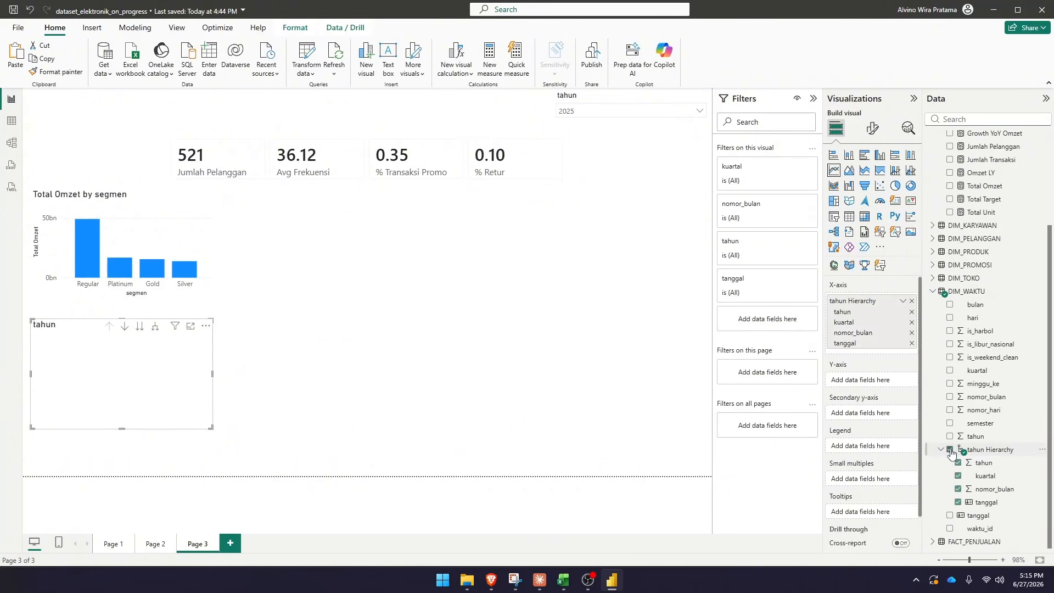
Add the Total Omzet measure to the Y-axis of the line chart
click(996, 118)
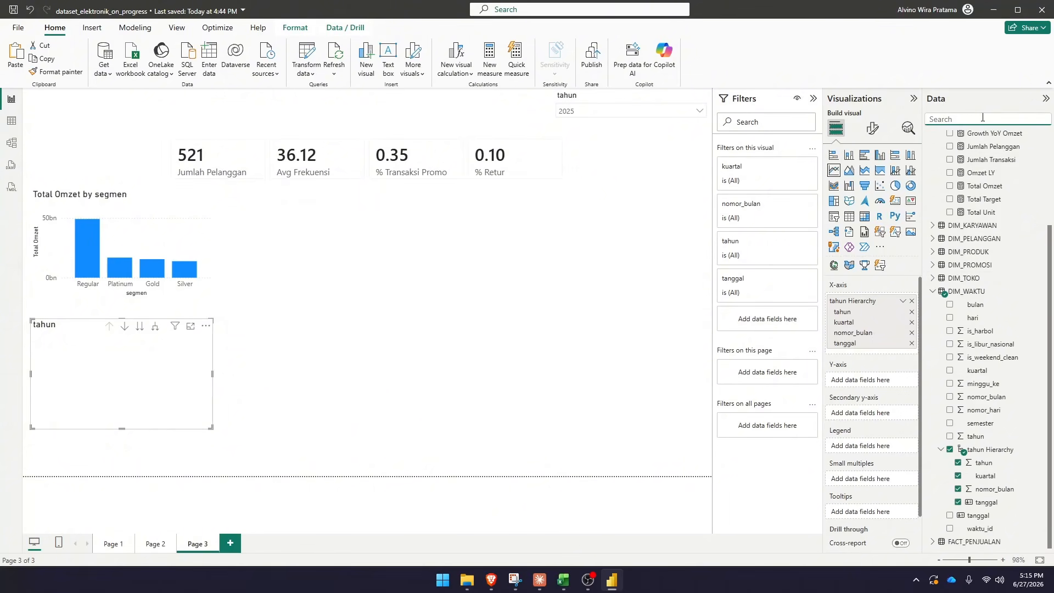
text(oms)
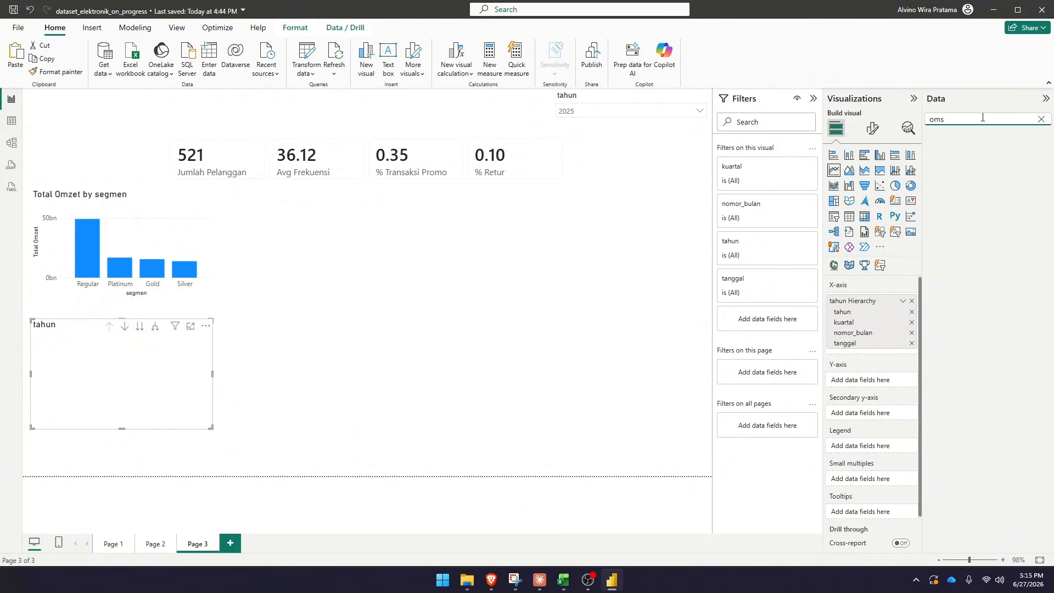
key(BackSpace)
text(z)
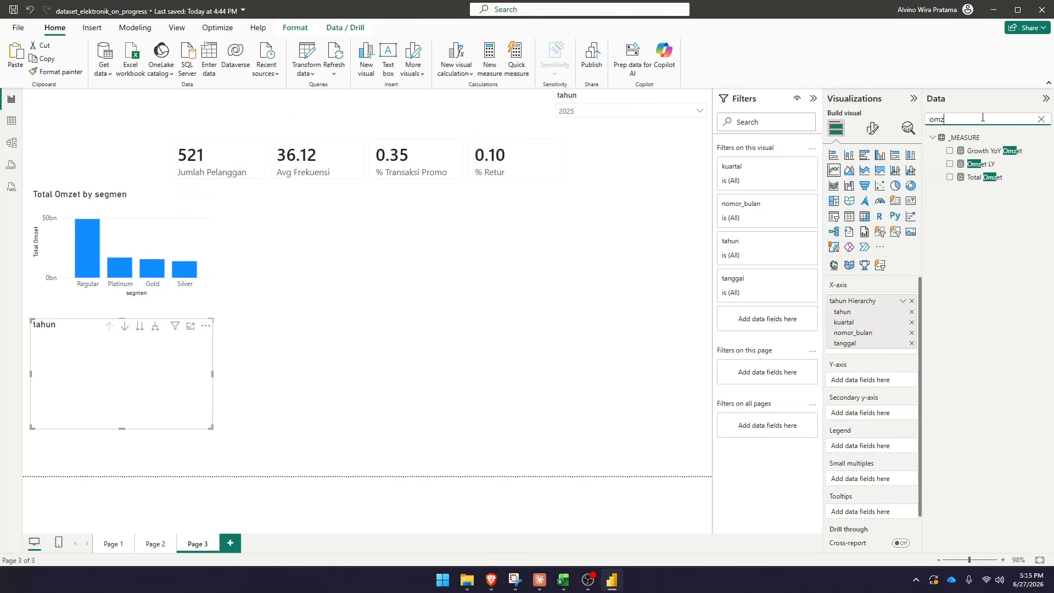
click(950, 176)
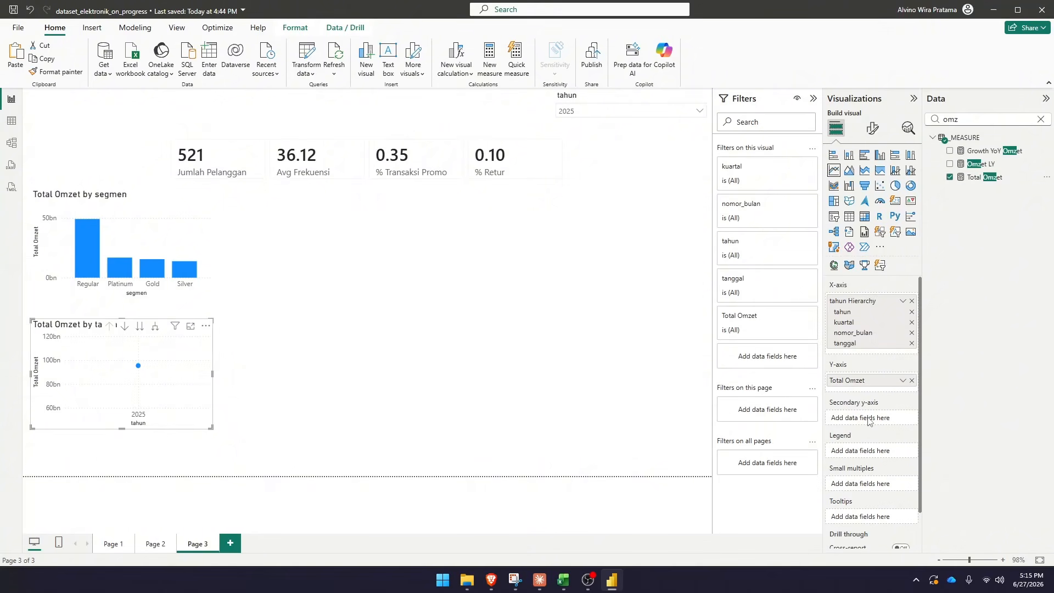
Split the line chart by customer segment by setting segmen from DIM_PELANGGAN as its legend
double_click(1015, 118)
text(s)
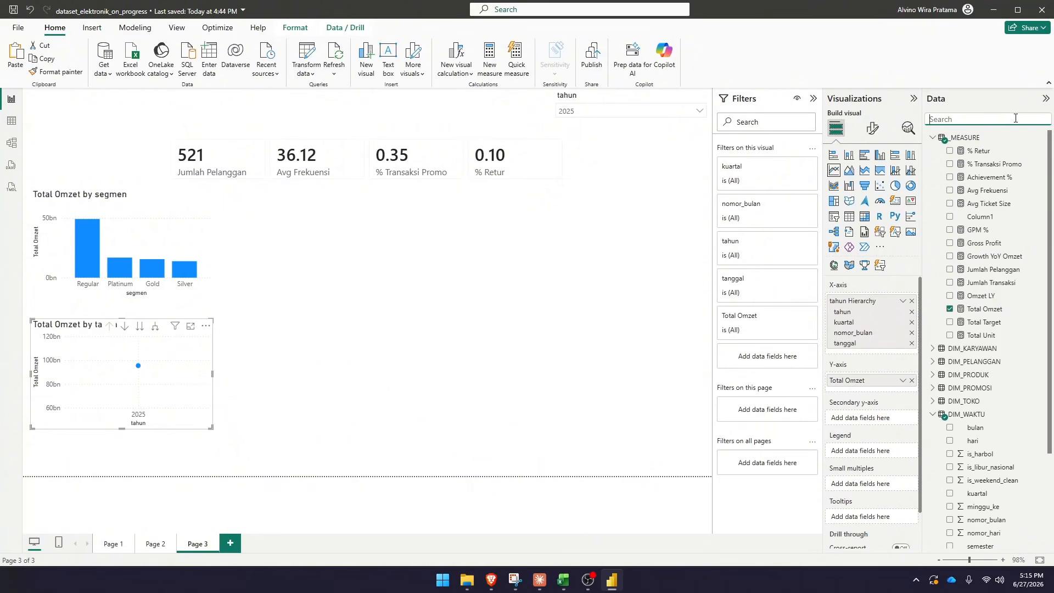
text(egm)
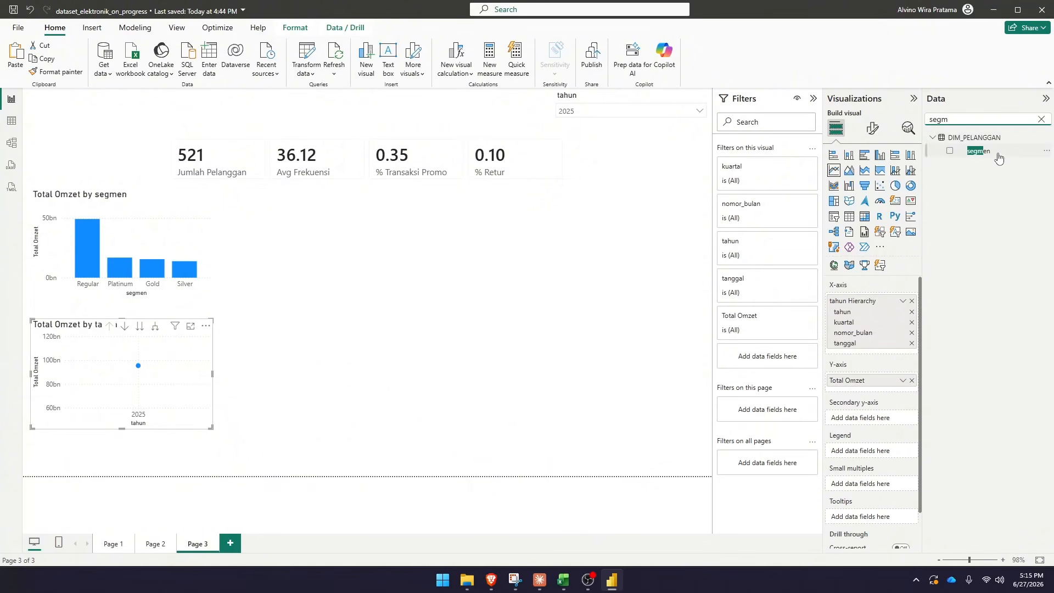
drag(996, 152, 868, 450)
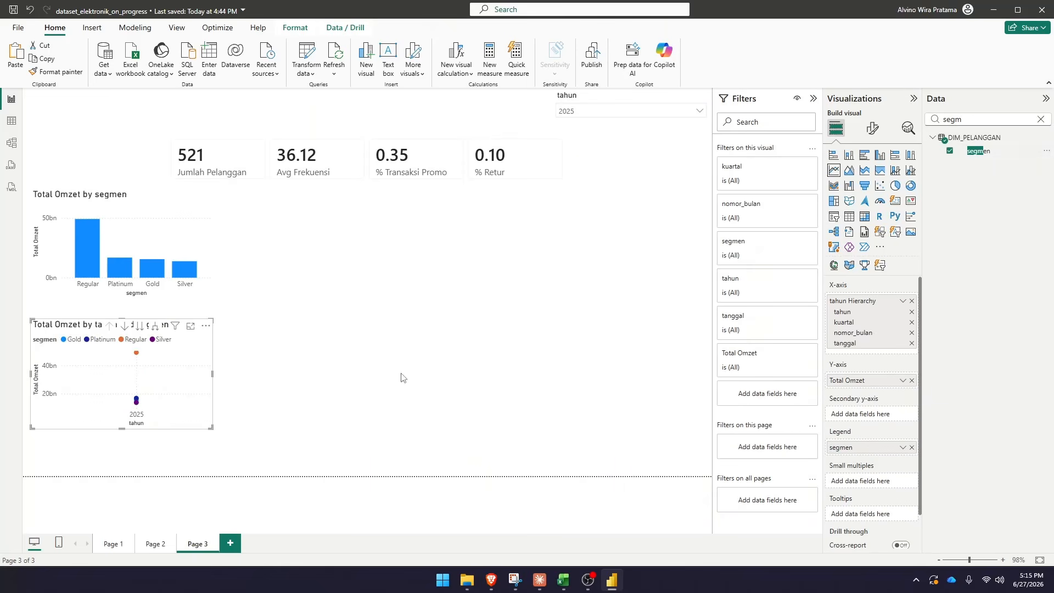
Enable drill mode on the line chart, take its hierarchy down to the nomor_bulan level, and widen the chart
click(125, 326)
click(140, 327)
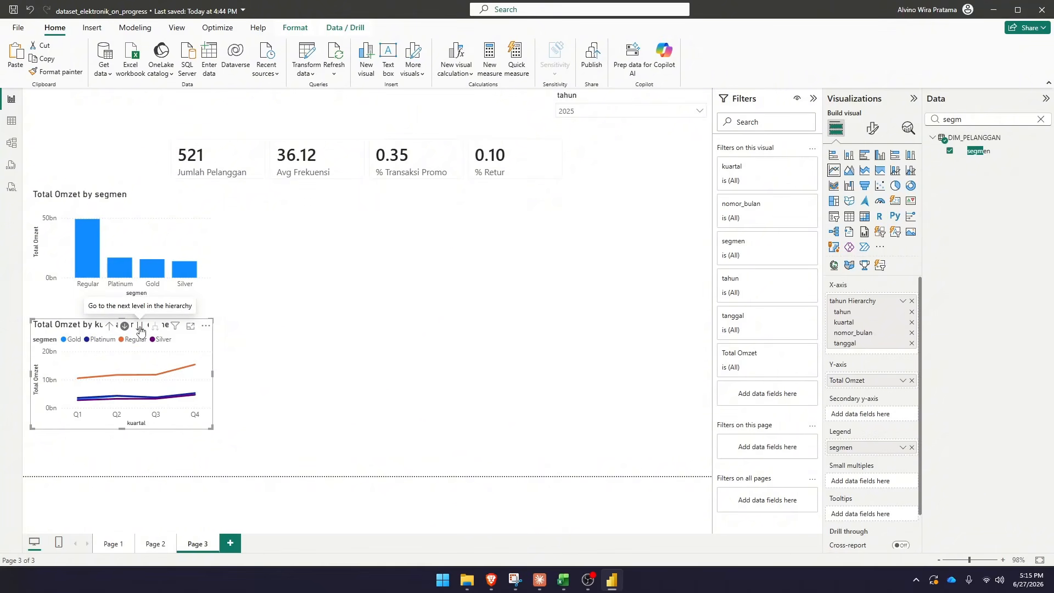
drag(212, 374, 276, 375)
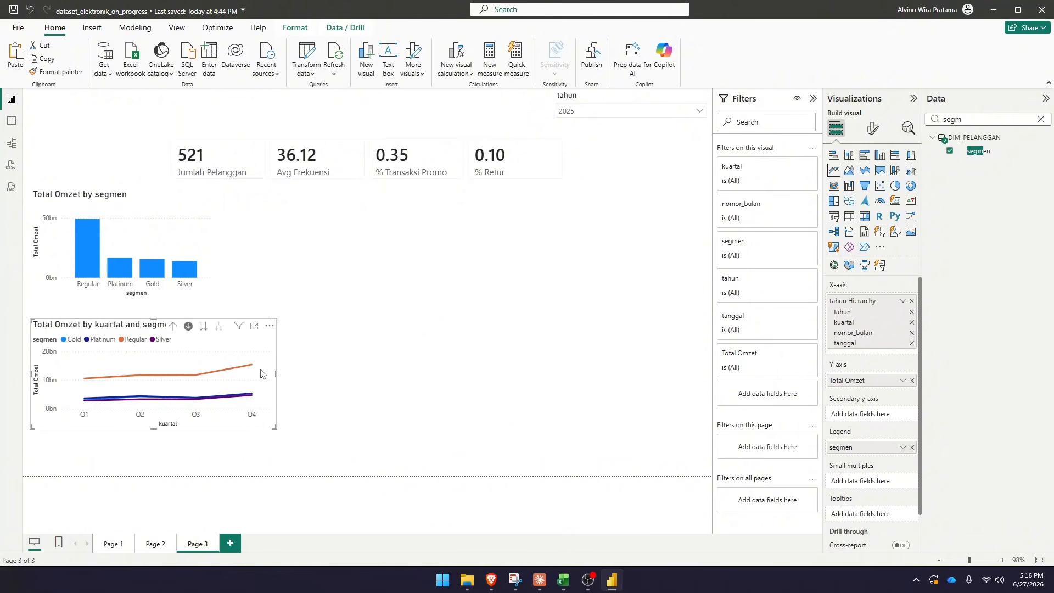
click(203, 327)
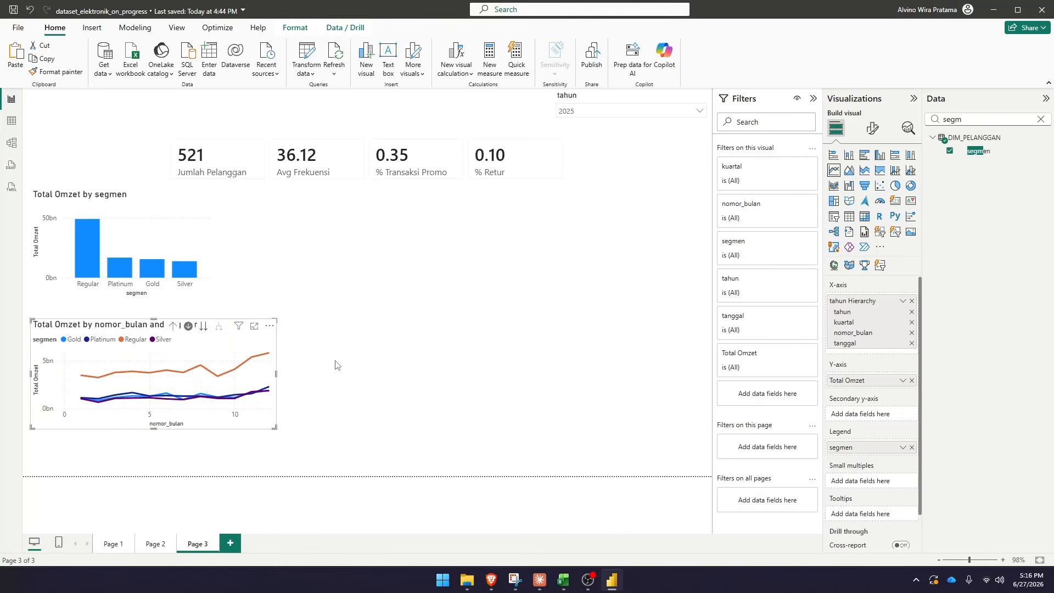
click(341, 347)
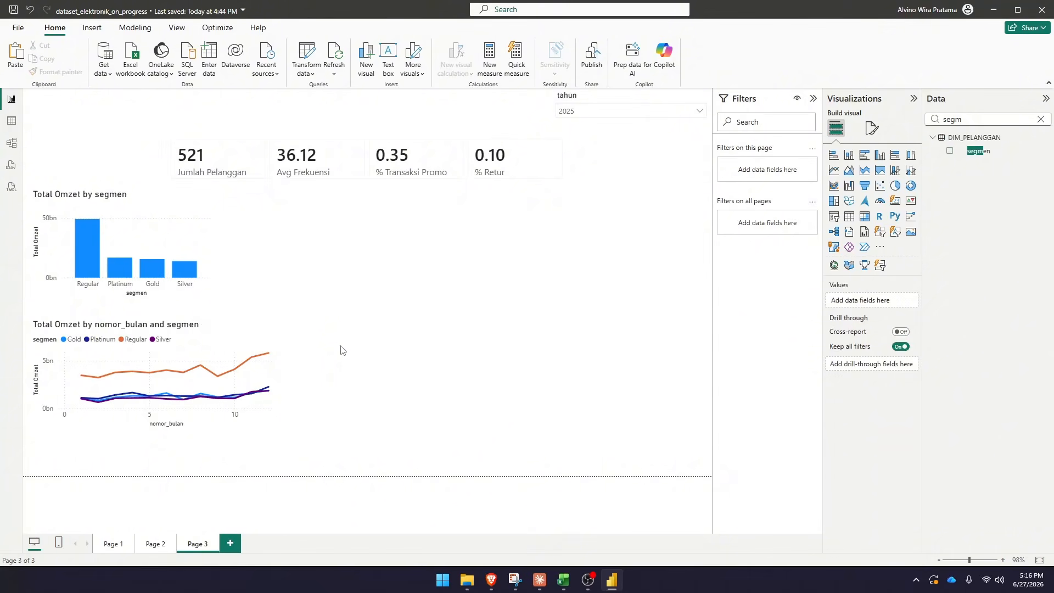
Insert a table to the right of the segmen column chart and add segmen as its first column
click(850, 219)
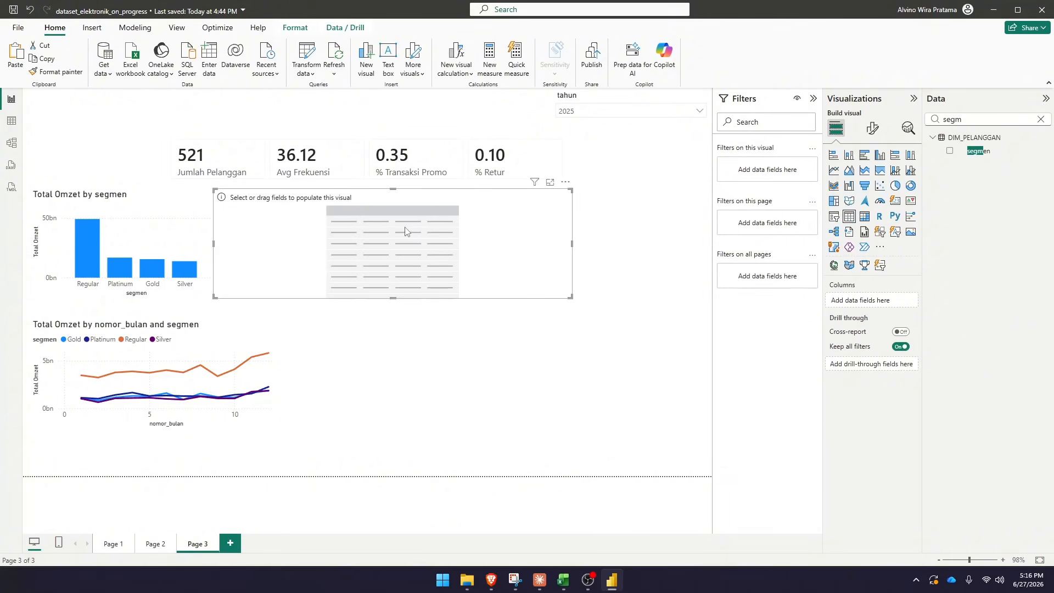
drag(405, 193, 480, 201)
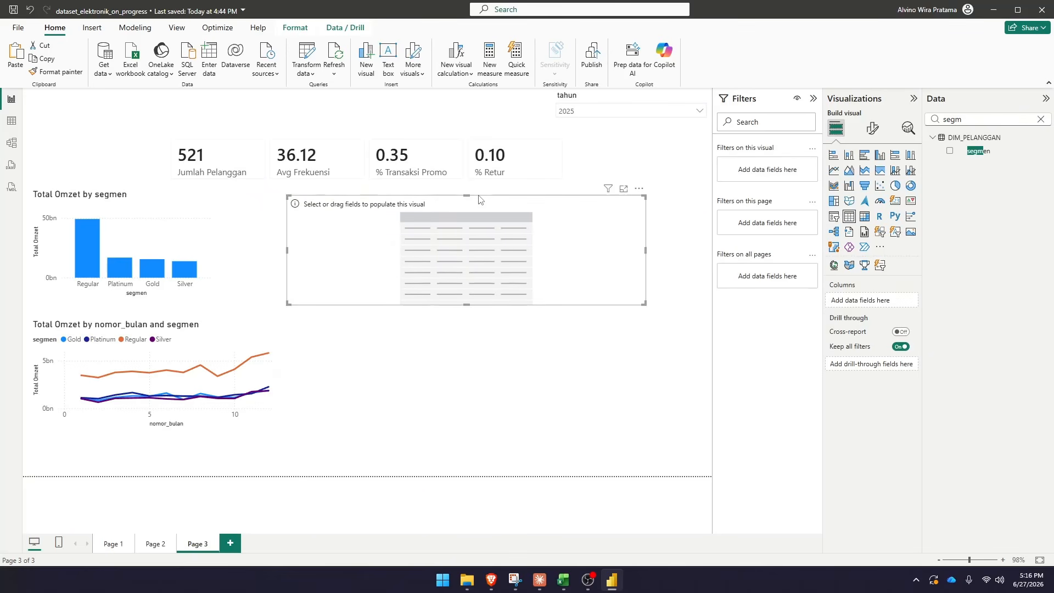
click(952, 152)
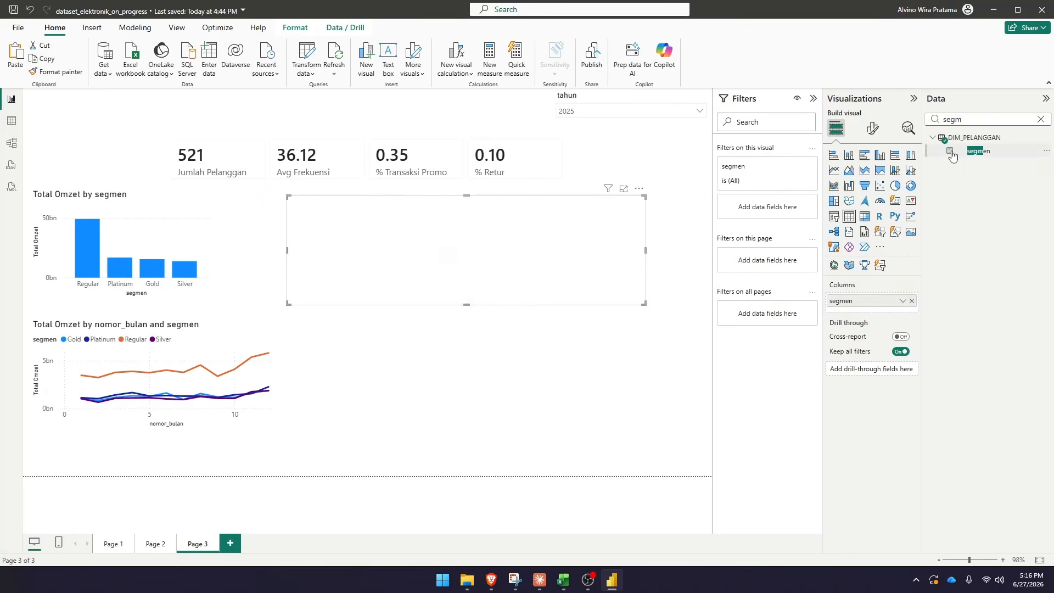
Find the Jumlah Transaksi measure and add it as a column to the segmen table
click(1009, 120)
key(ctrl+a)
key(BackSpace)
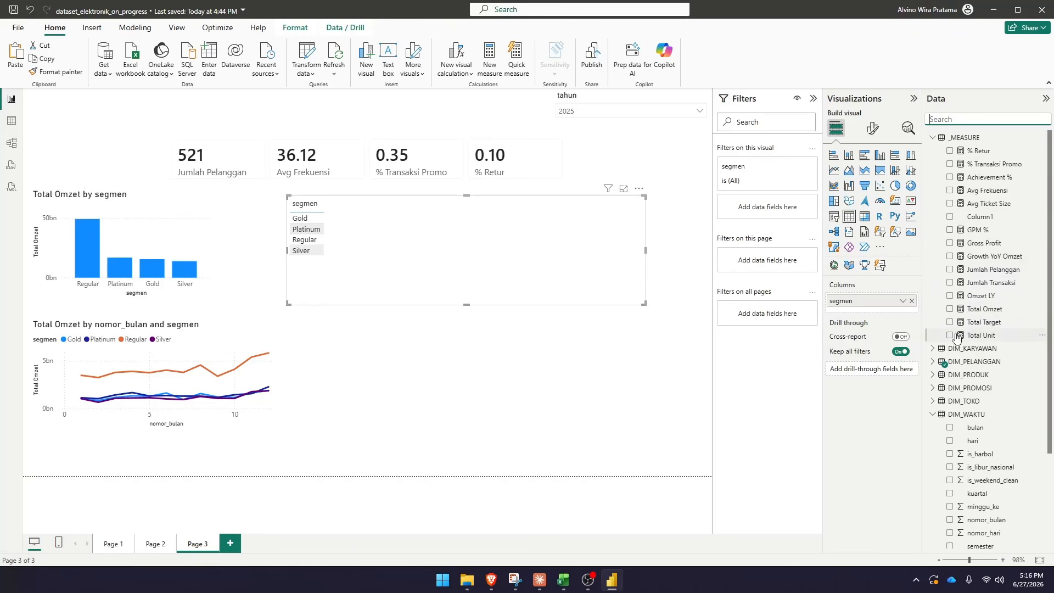
text(pen)
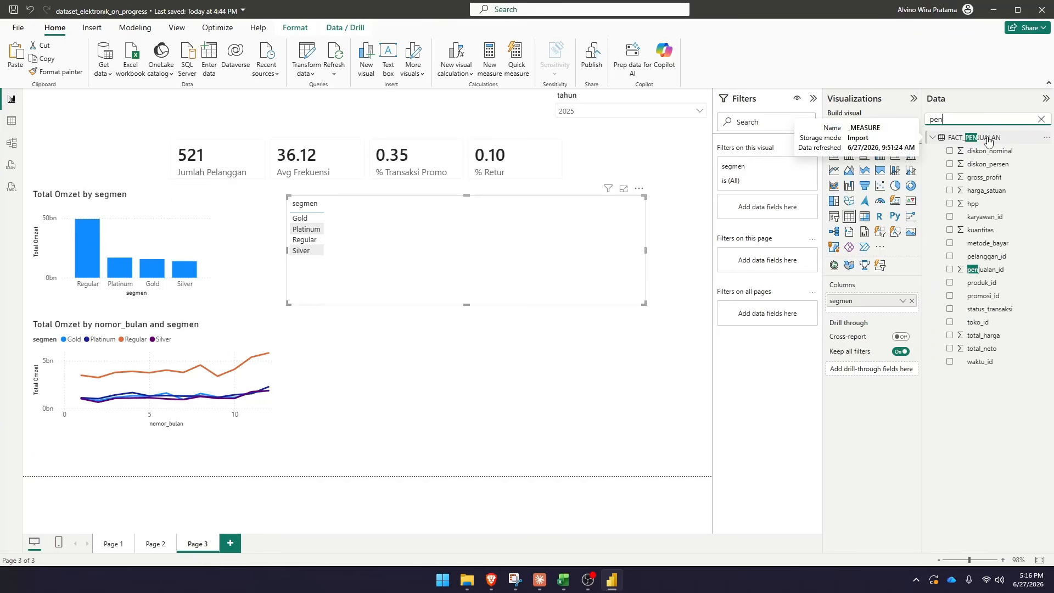
key(BackSpace)
key(BackSpace)
key(BackSpace)
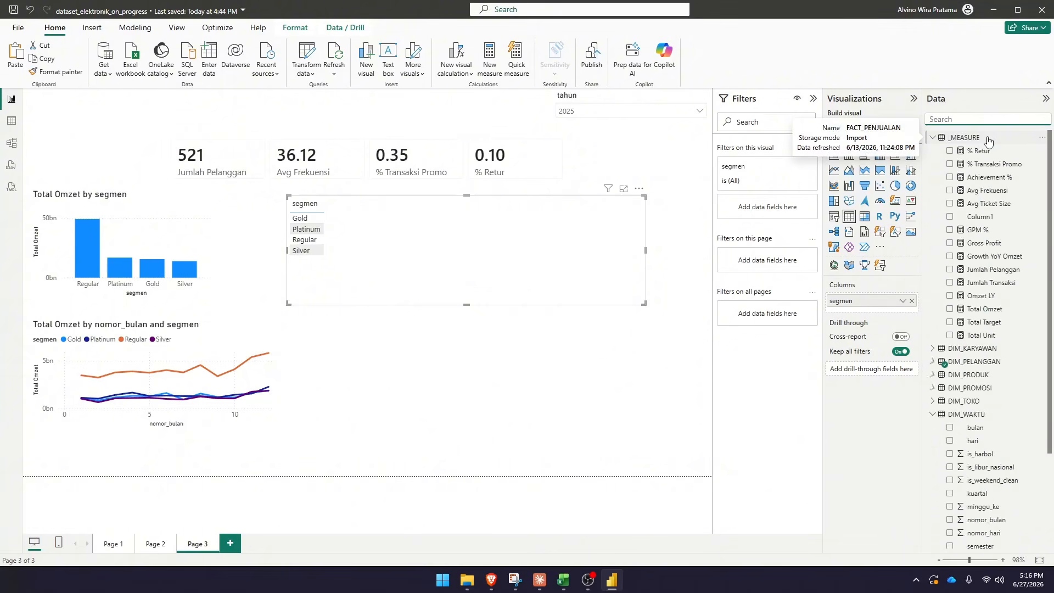
text(jum)
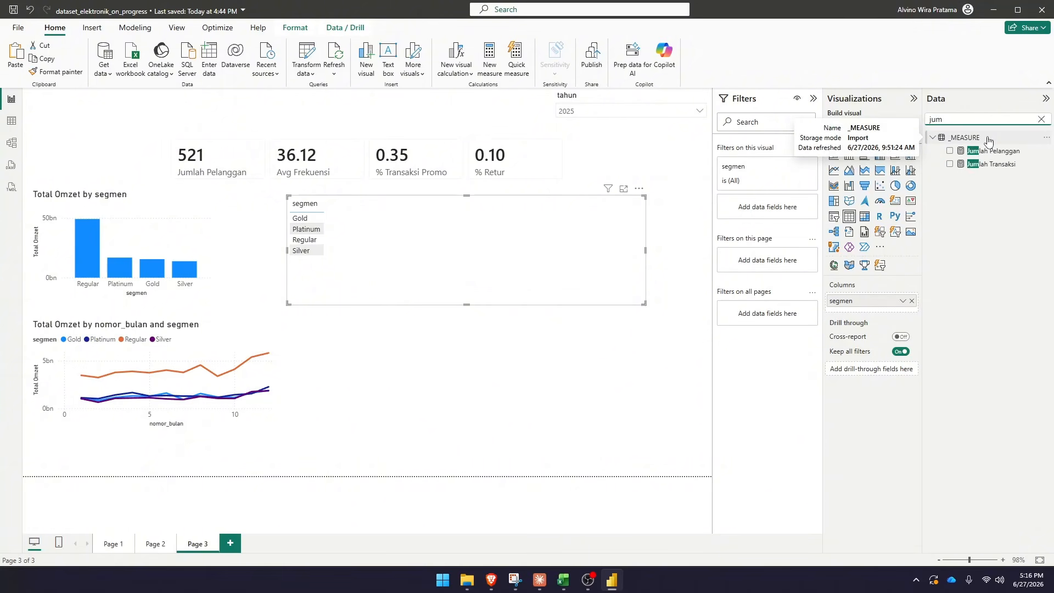
click(950, 164)
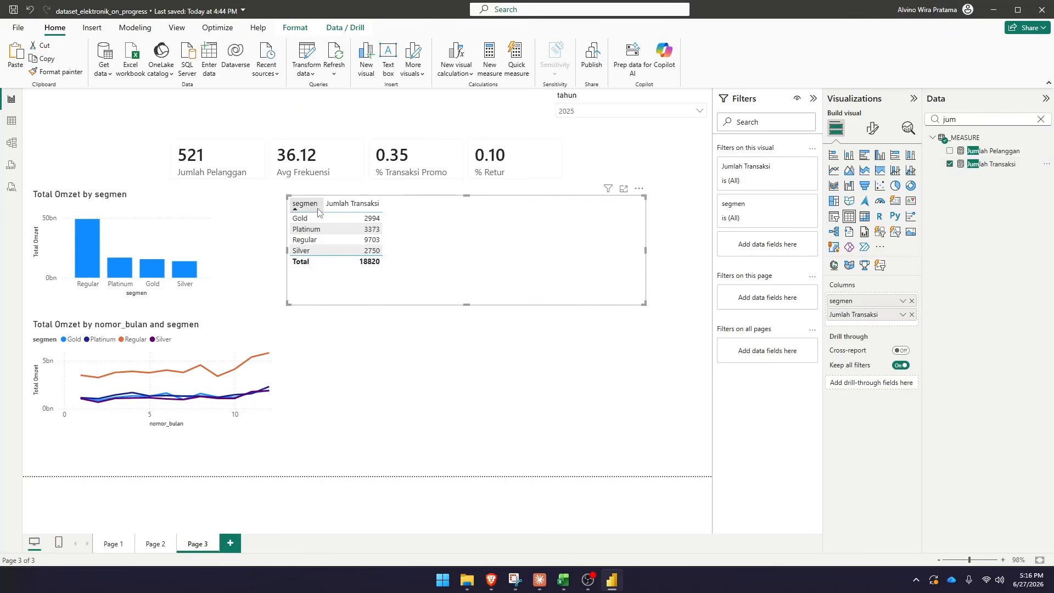
Add the Total Omzet measure as a column to the segmen table and clear the field search
double_click(960, 119)
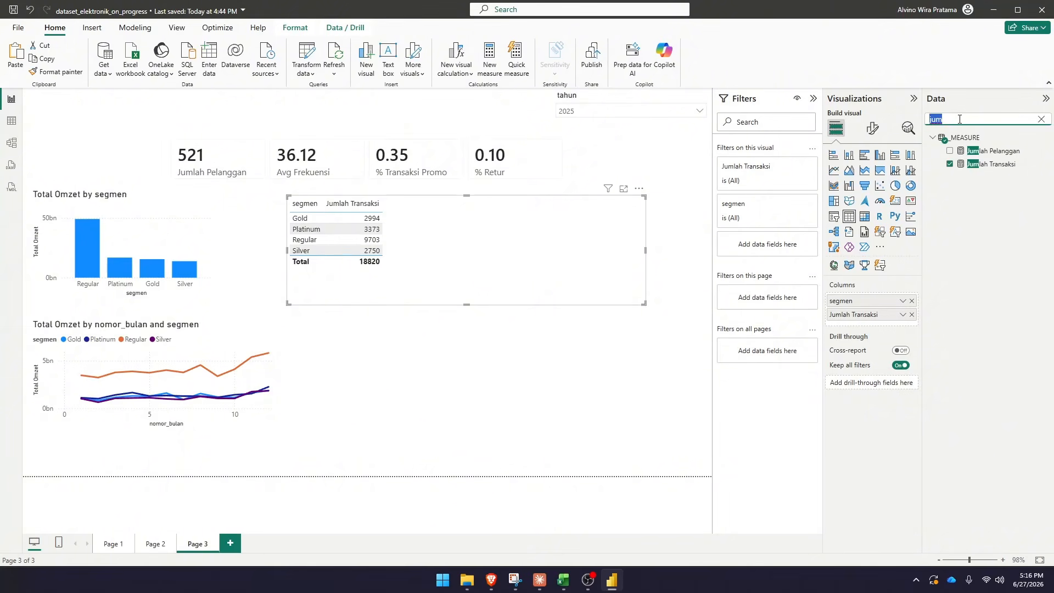
text(omz)
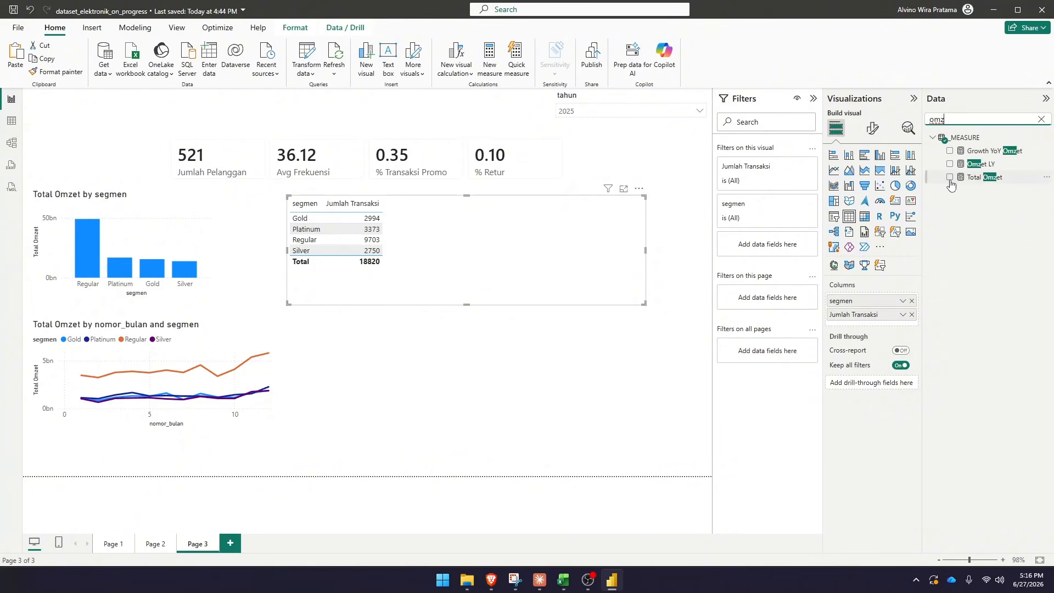
click(951, 178)
double_click(982, 120)
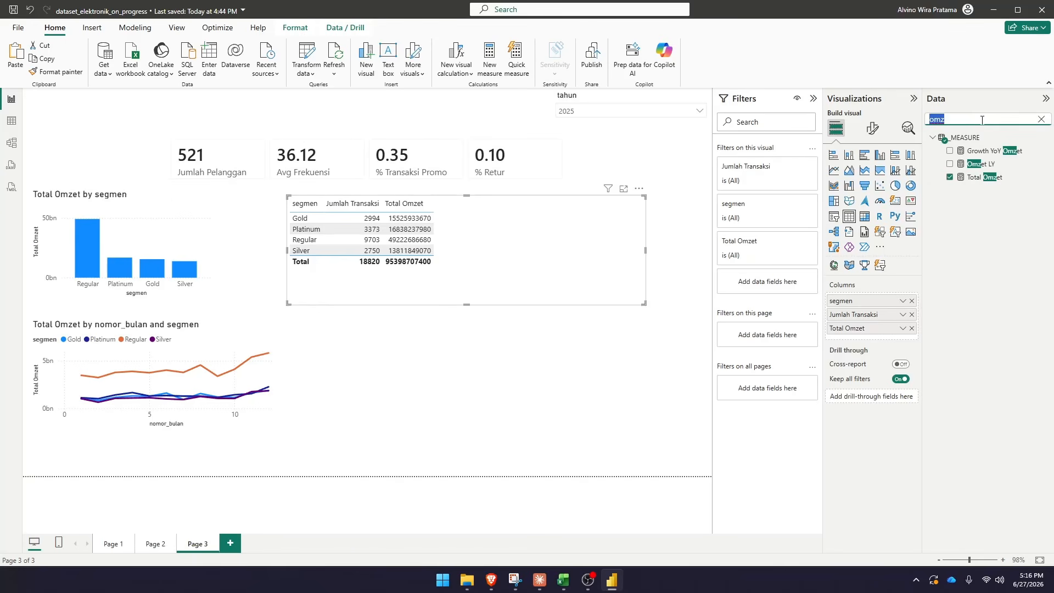
key(BackSpace)
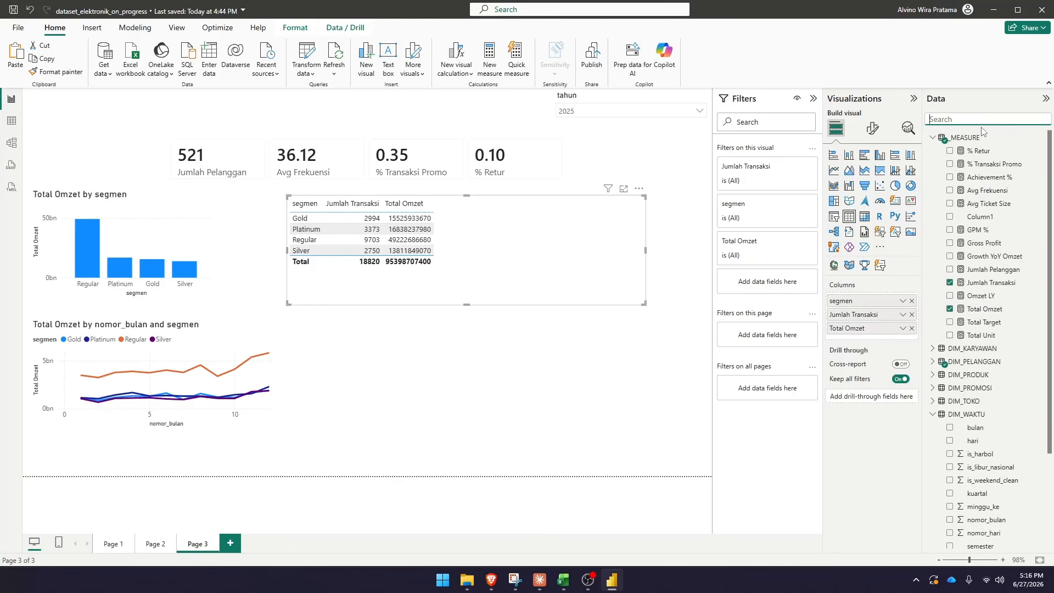
Add the Avg Frekuensi and GPM % measures as columns to the segmen table
text(avg)
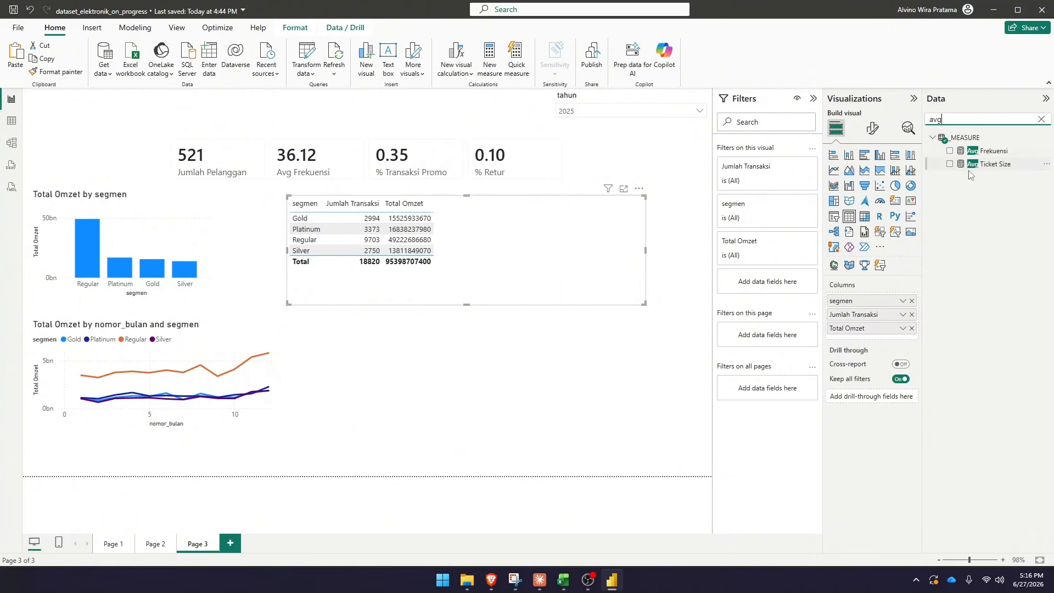
click(950, 152)
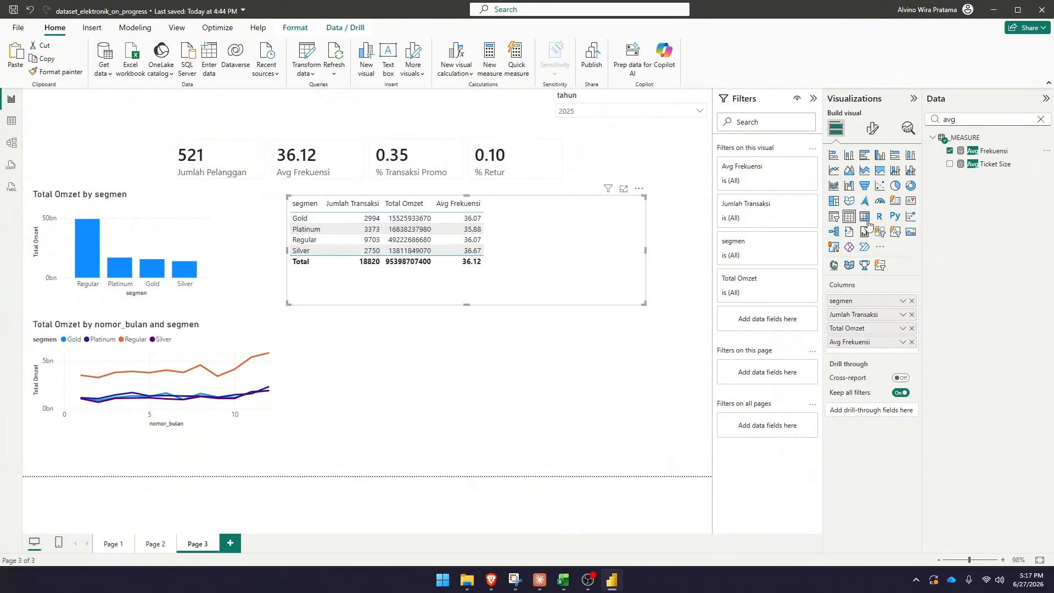
click(1041, 119)
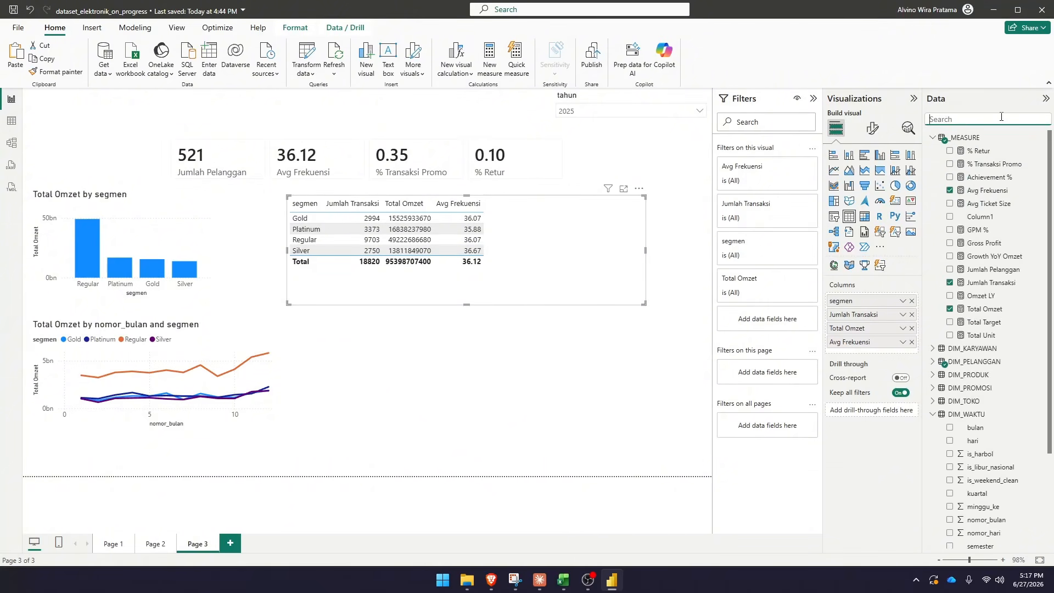
text(gpm)
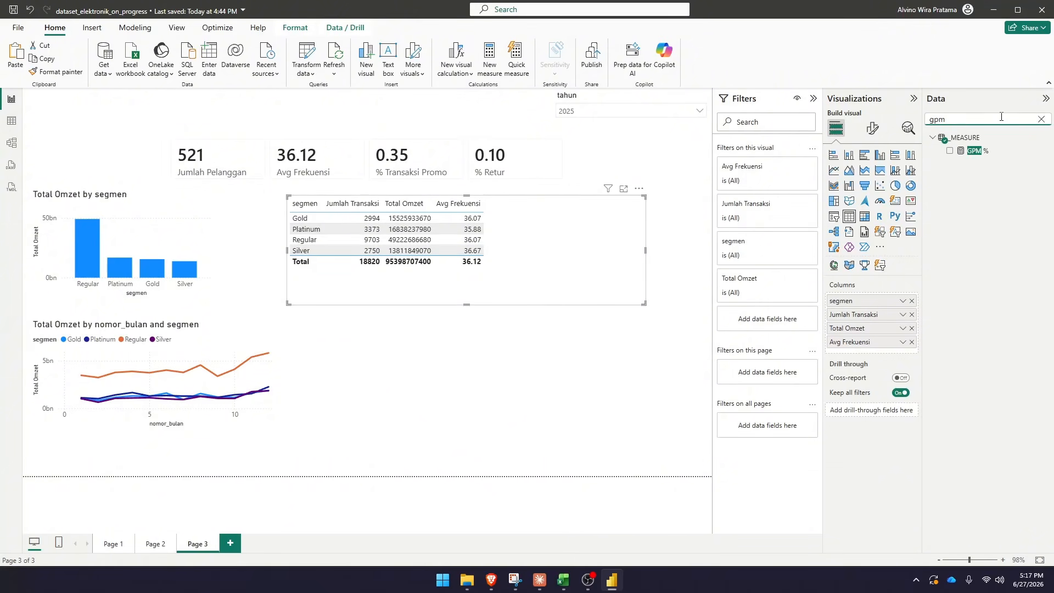
click(950, 151)
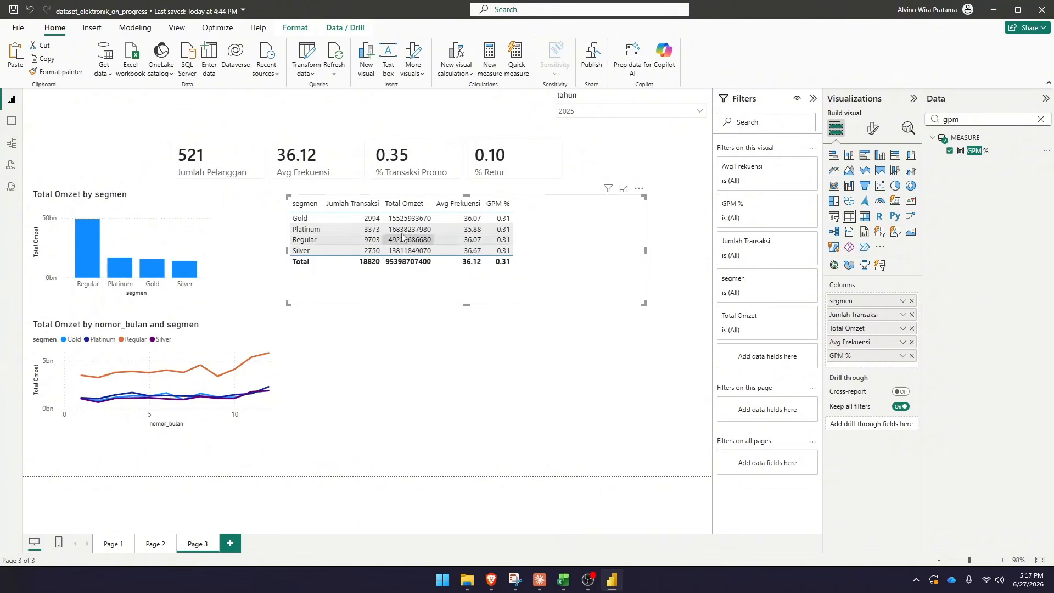
Sort the segmen table by Total Omzet in descending order and shrink its frame to fit the data
click(404, 210)
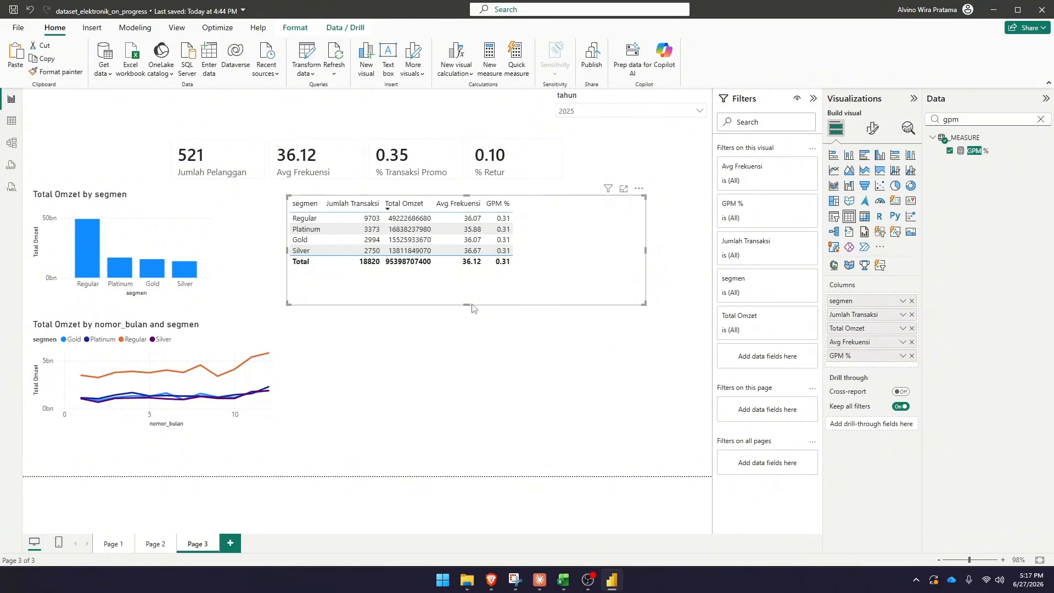
drag(468, 306, 467, 271)
drag(647, 237, 524, 236)
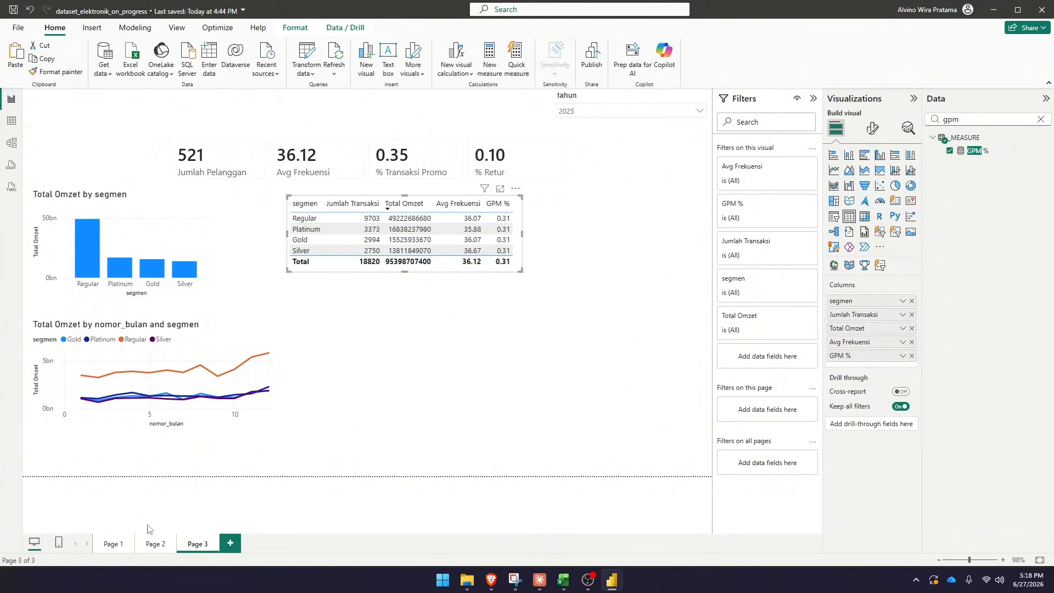
Check the GPM % card on Page 1 and return to Page 3
click(111, 544)
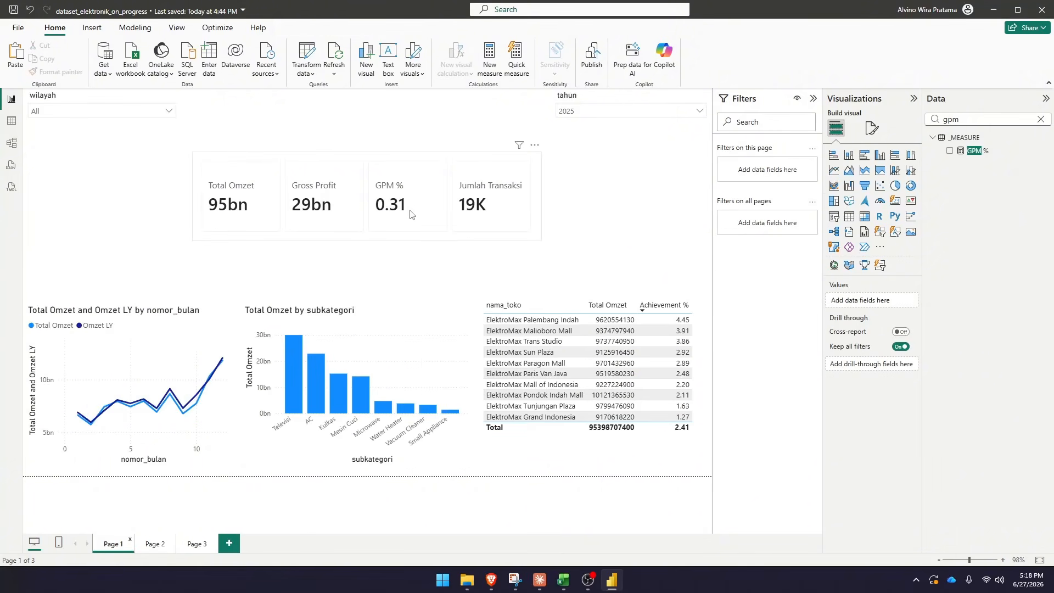
click(192, 544)
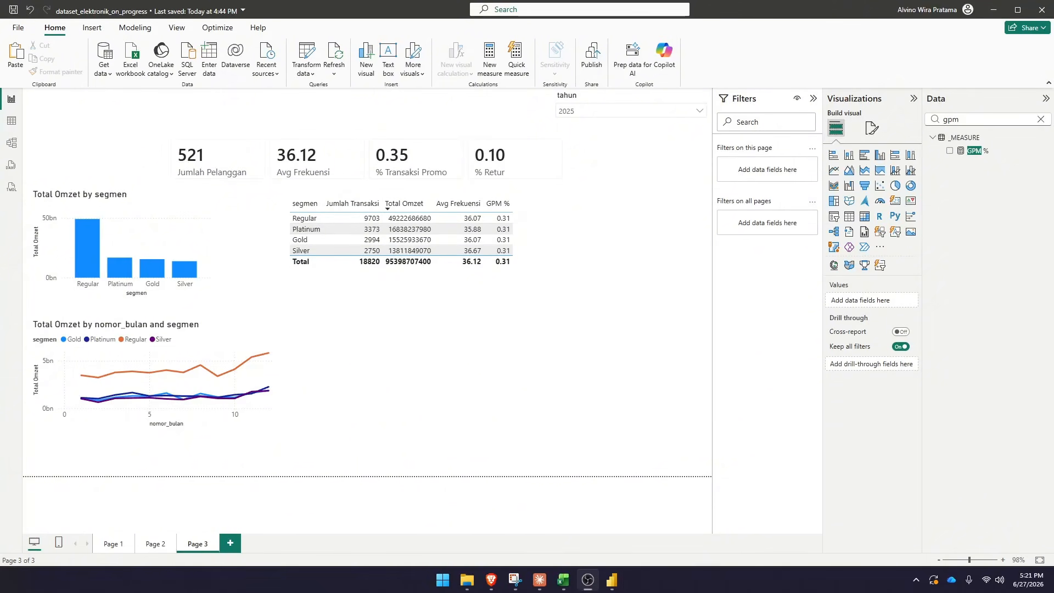
click(485, 384)
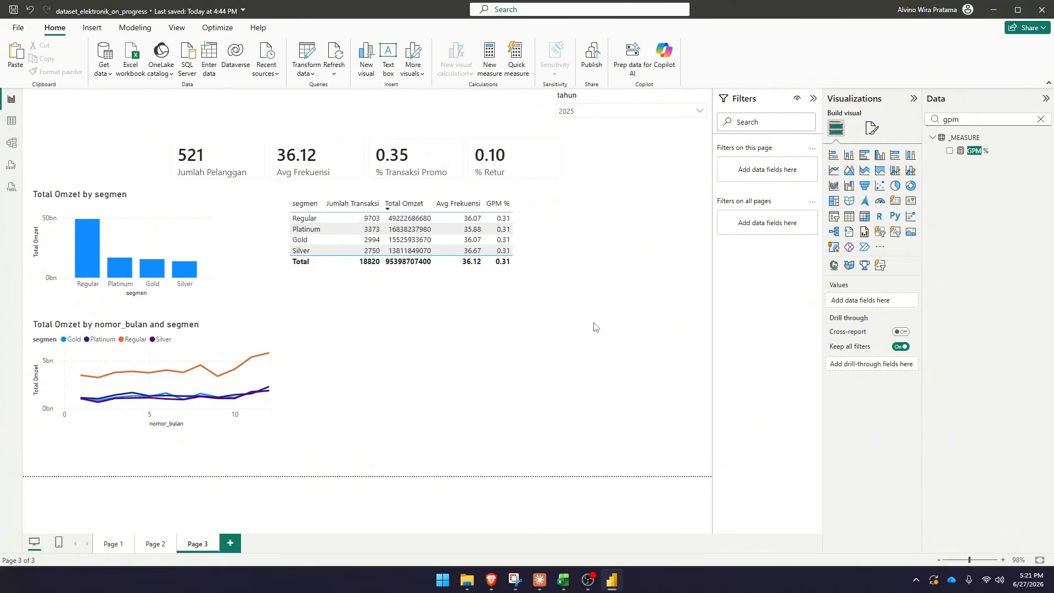
Move the measure card and the segmen column chart slightly higher on Page 3
click(210, 136)
drag(210, 131, 209, 123)
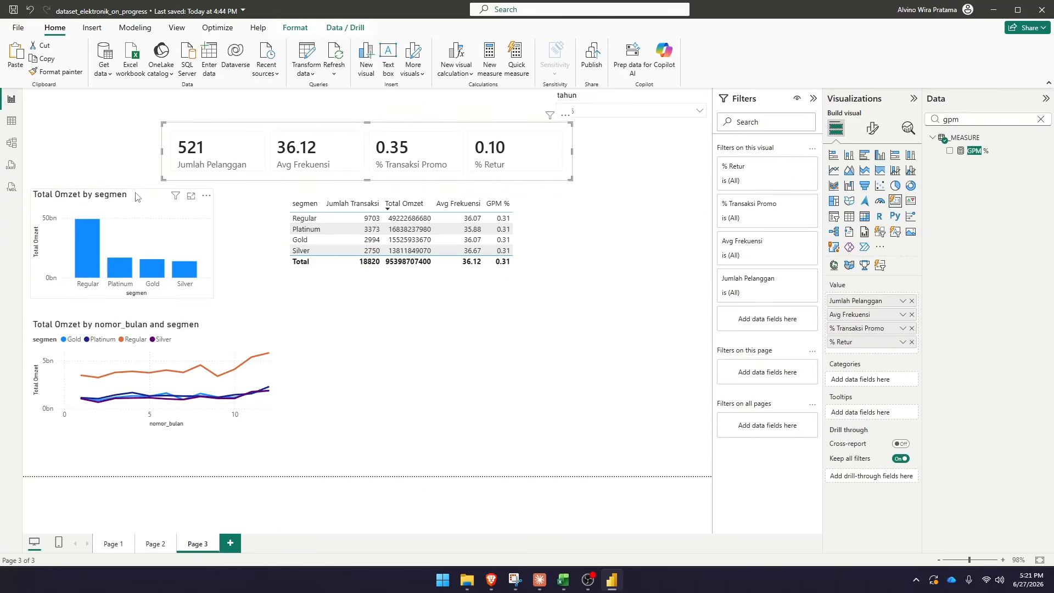
click(134, 191)
drag(134, 191, 135, 177)
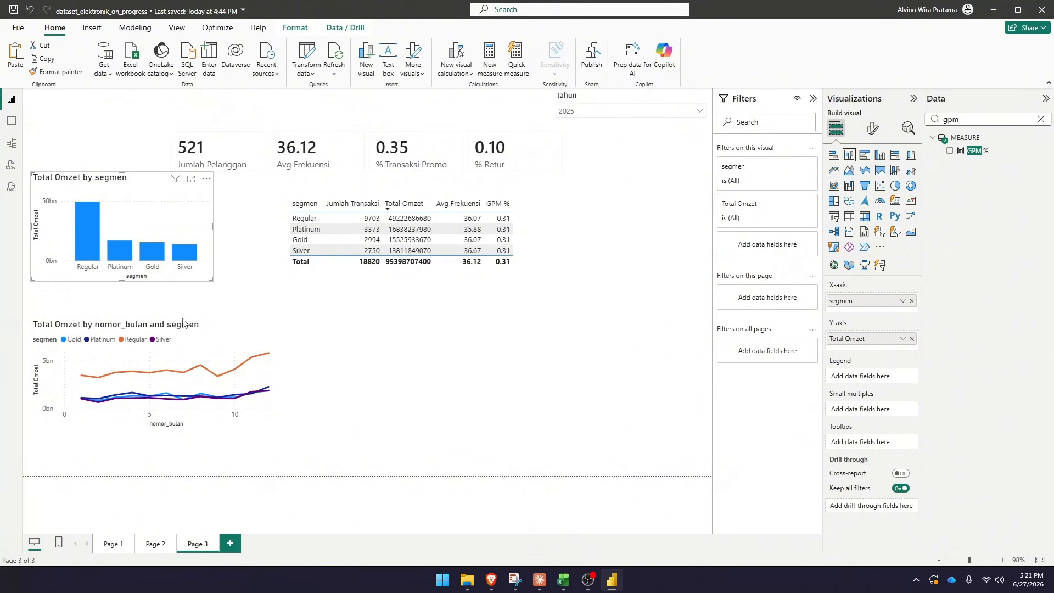
Move the monthly line chart to the page's lower-left corner and place the segmen table between it and the column chart
drag(172, 324, 164, 371)
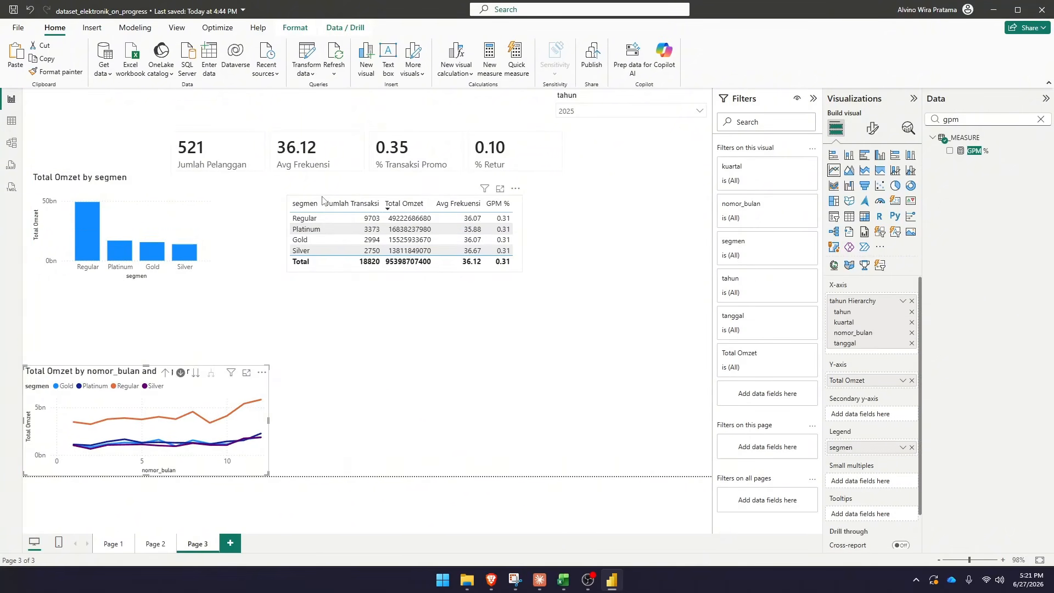
drag(312, 207, 56, 281)
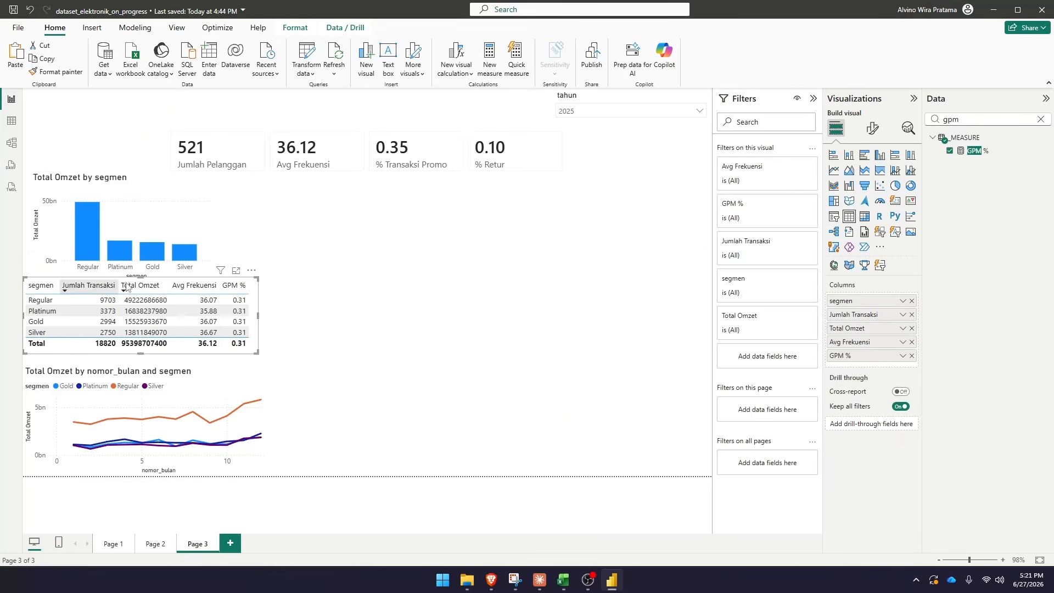
click(345, 315)
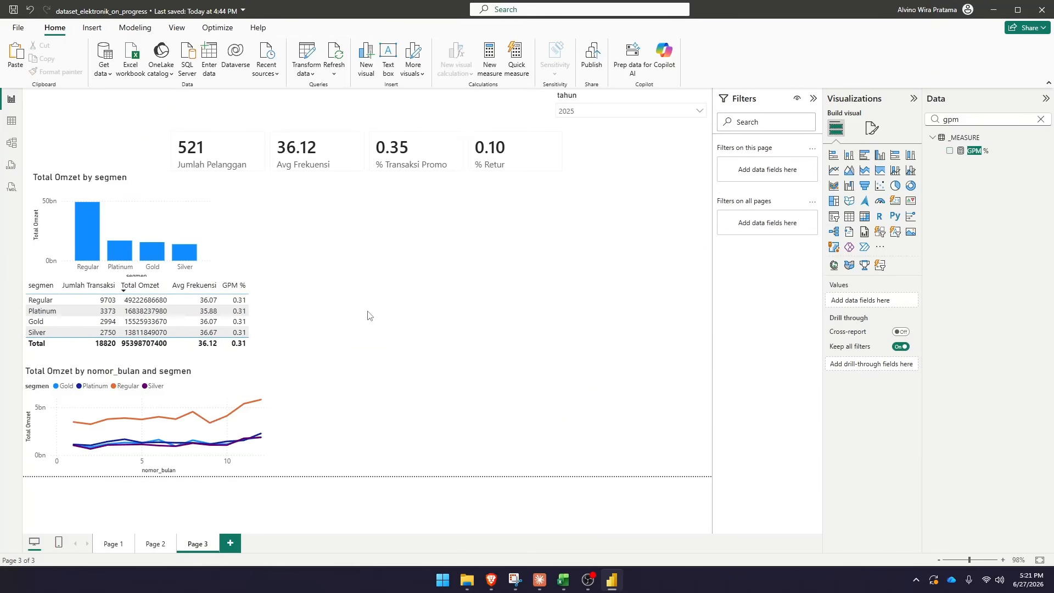
Nudge the segmen column chart up so it clears the table below it
click(149, 264)
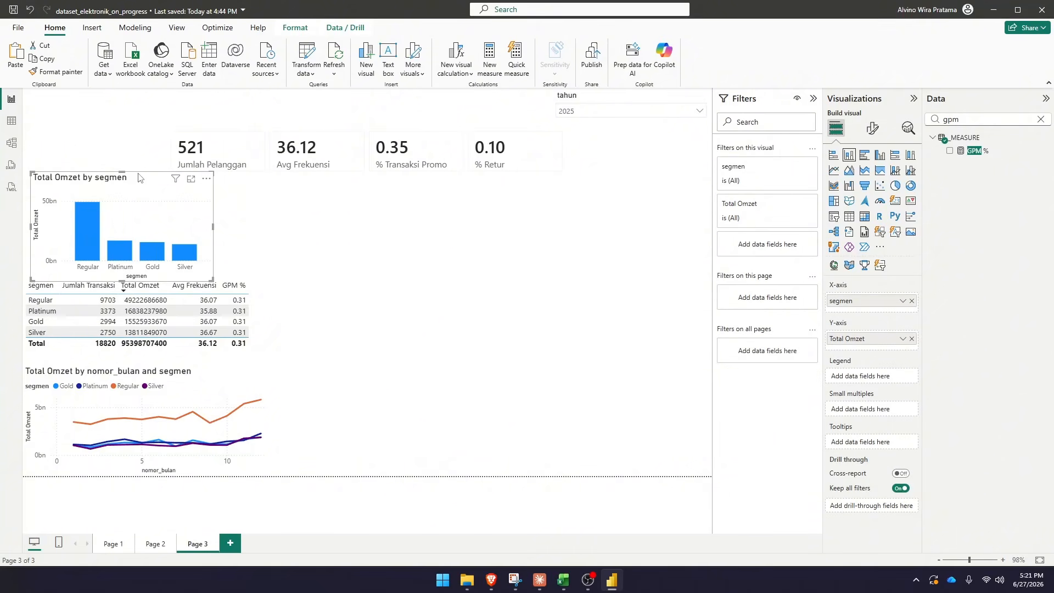
drag(141, 179, 142, 173)
click(394, 251)
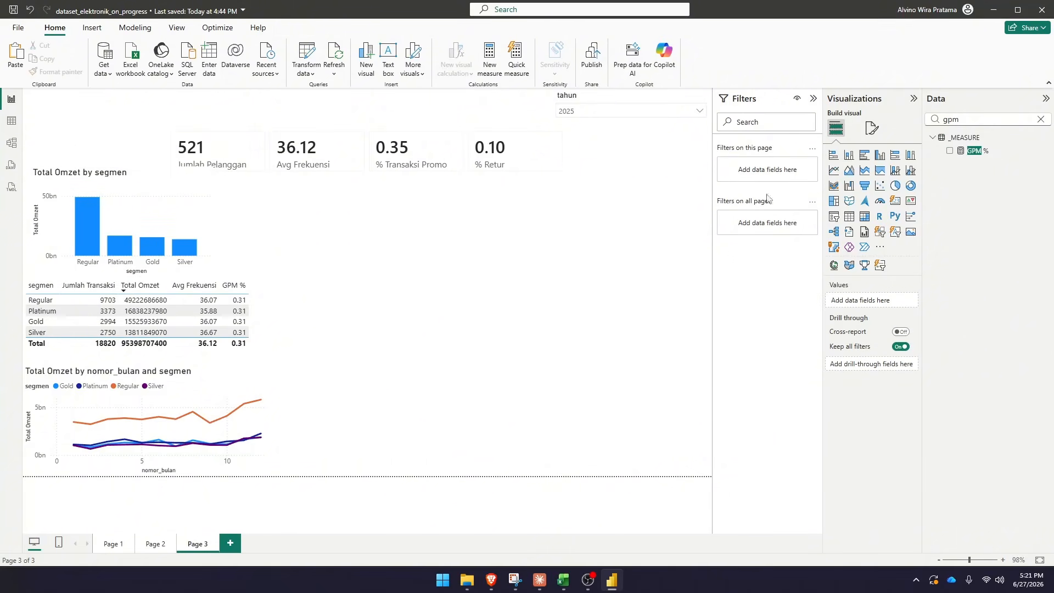
Insert a donut chart to the right of the column chart, narrow it, and use kelompok_umur as its legend
click(911, 186)
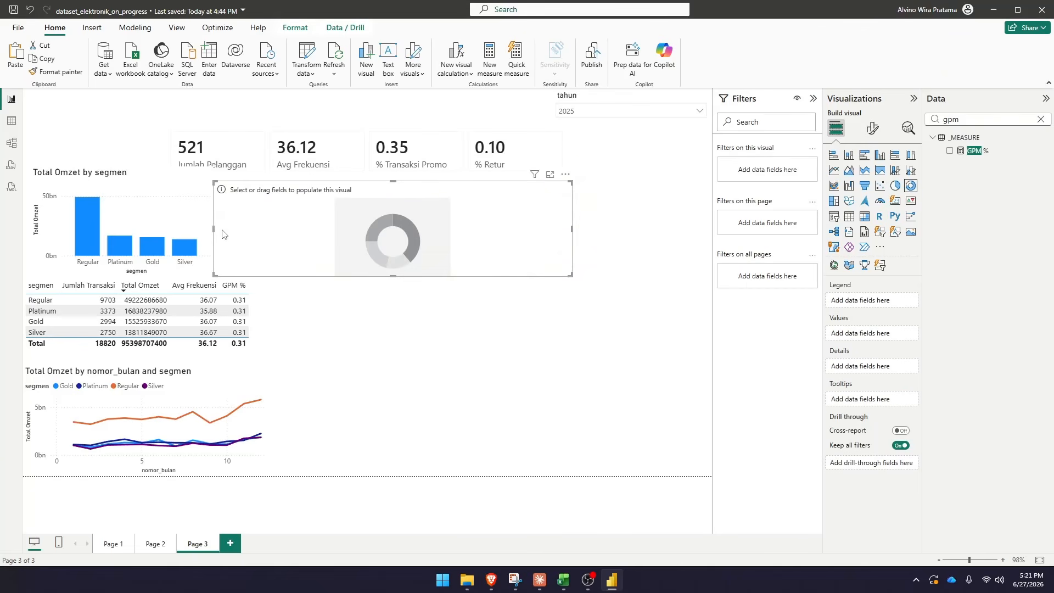
drag(214, 229, 284, 229)
click(1040, 119)
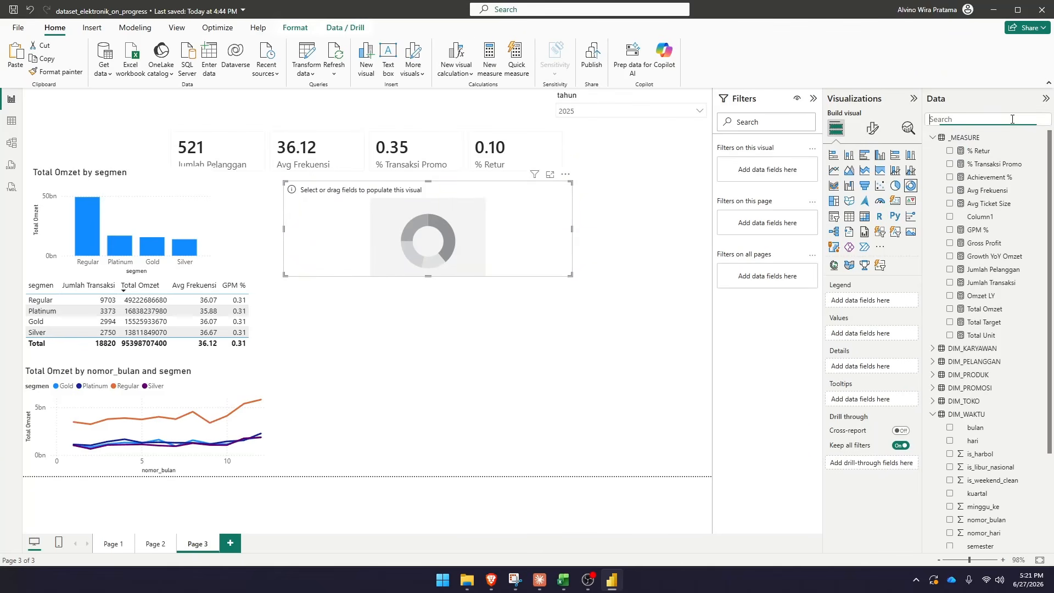
text(kel)
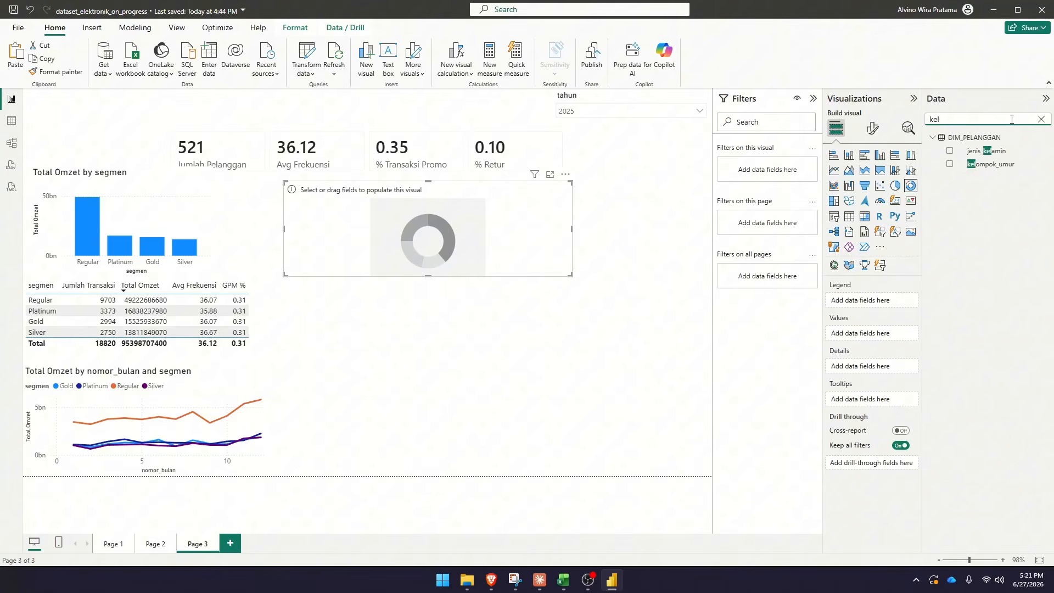
click(950, 164)
Add the Total Omzet measure as the donut chart's values and make the chart slightly taller
click(1040, 119)
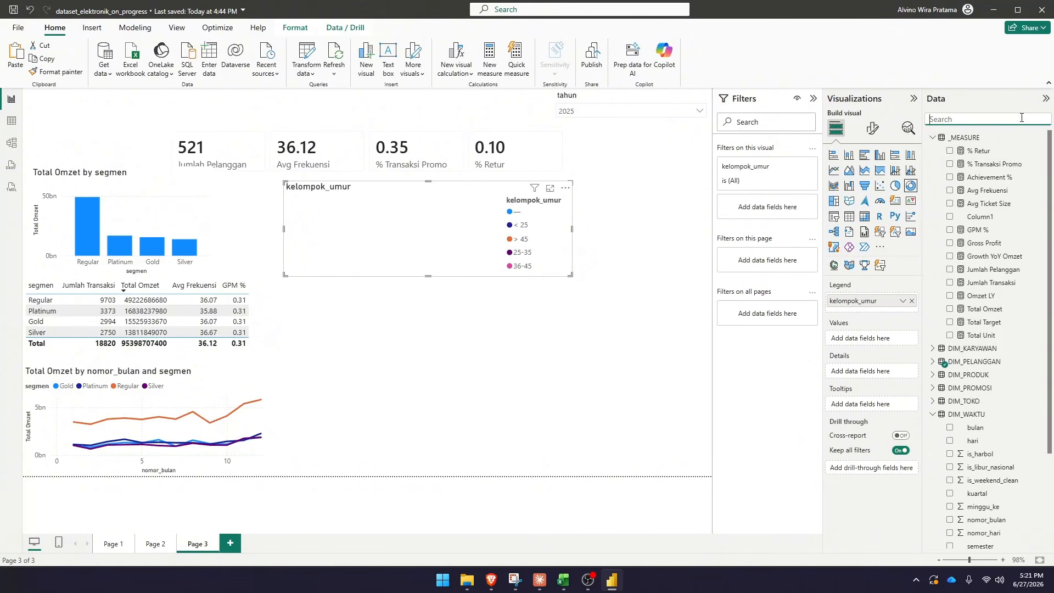
click(1023, 117)
text(omz)
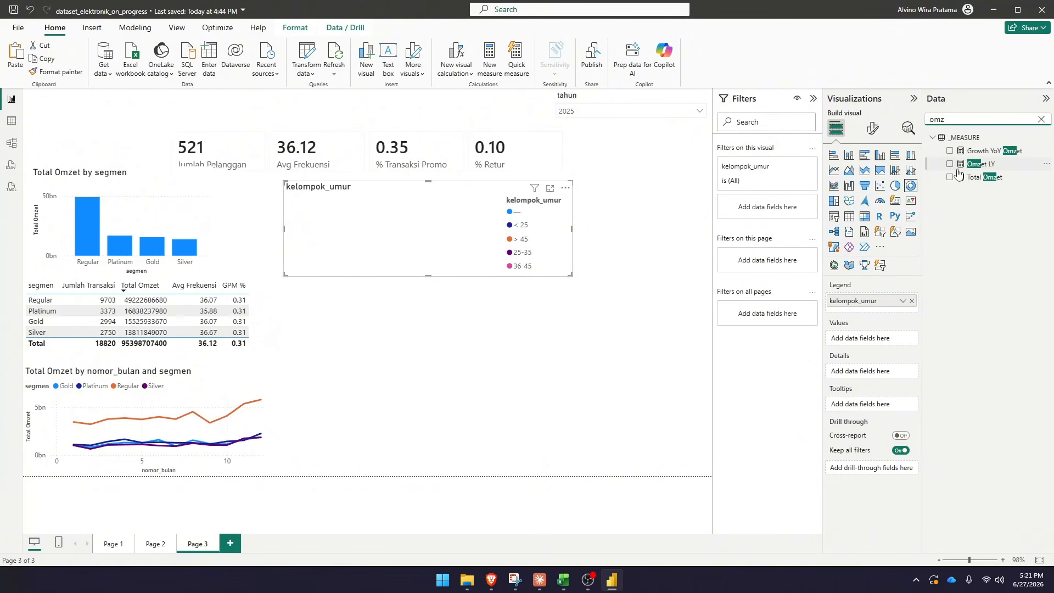
click(950, 177)
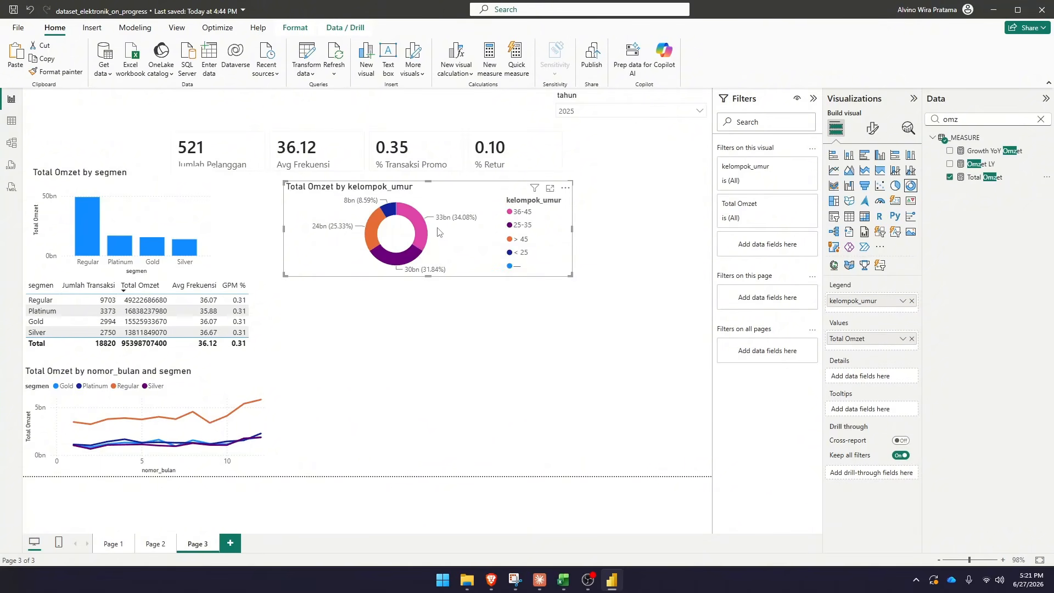
mouse_move(420, 230)
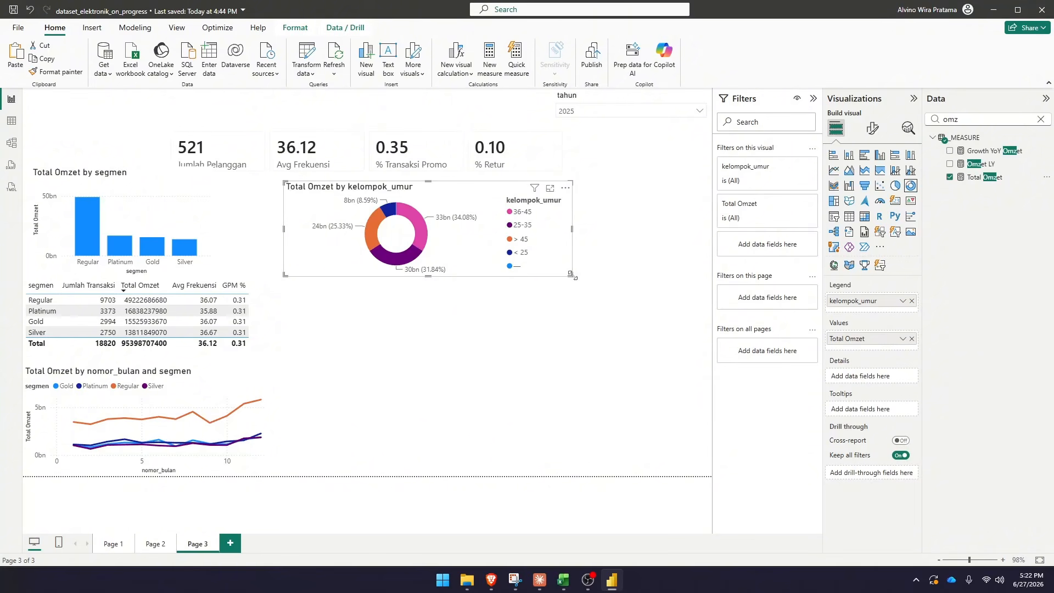
drag(429, 277, 432, 286)
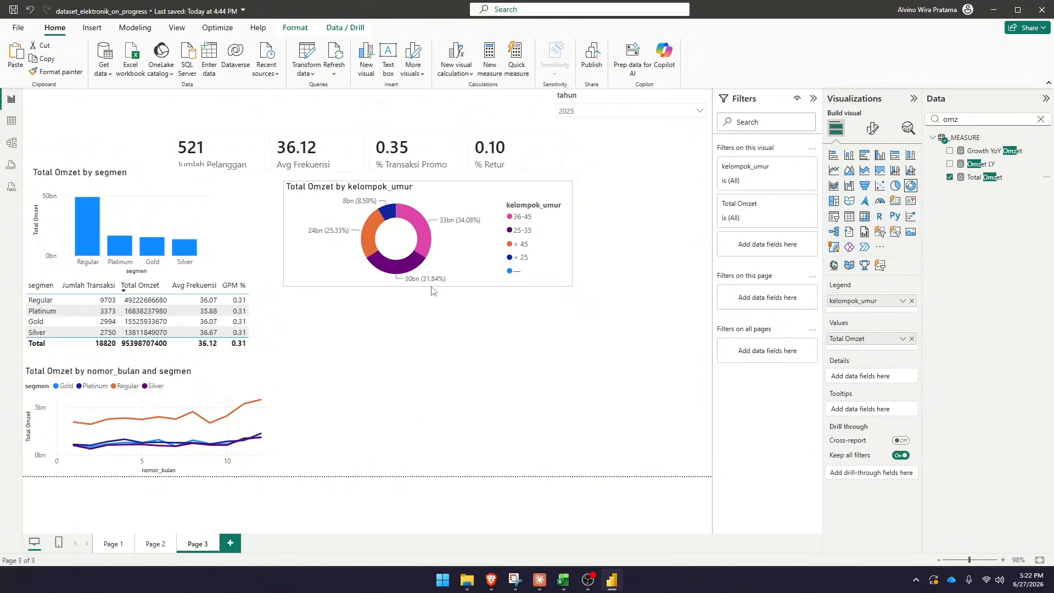
Review the visuals on Page 1 and Page 2, and return to Page 3
mouse_move(397, 205)
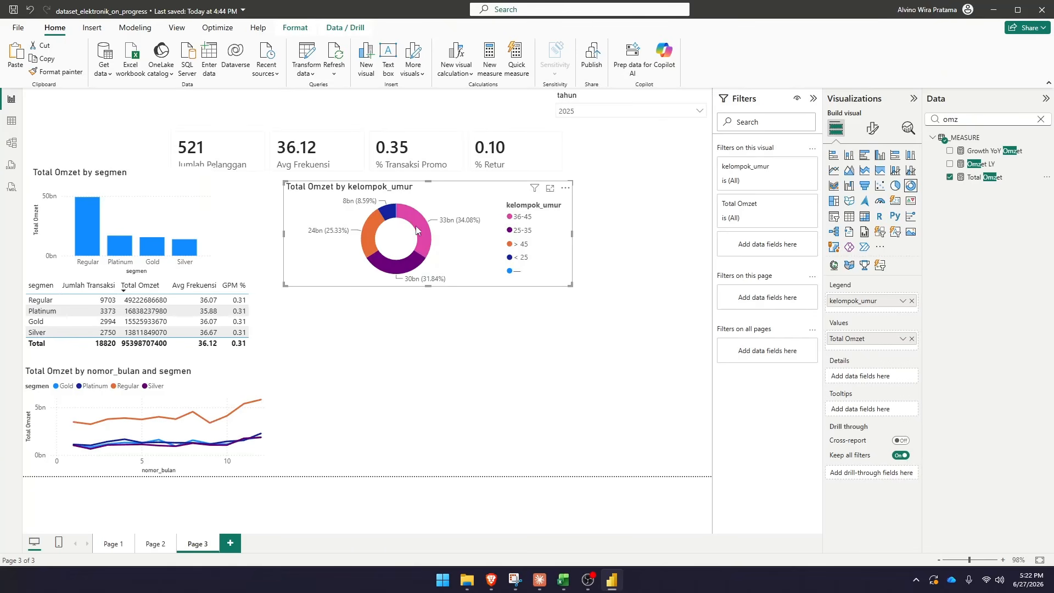
click(112, 544)
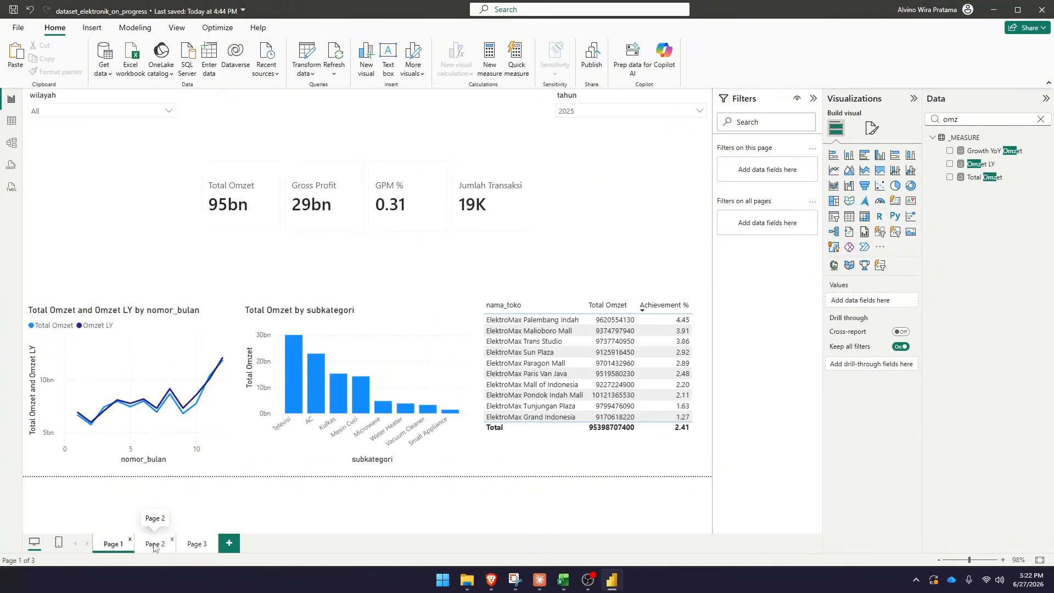
click(154, 544)
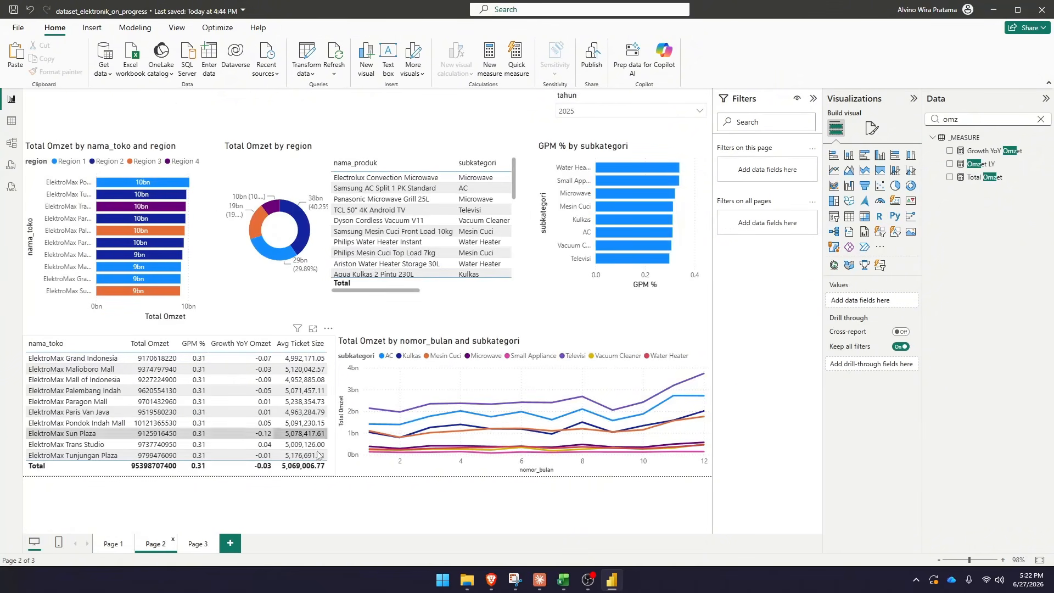
click(196, 544)
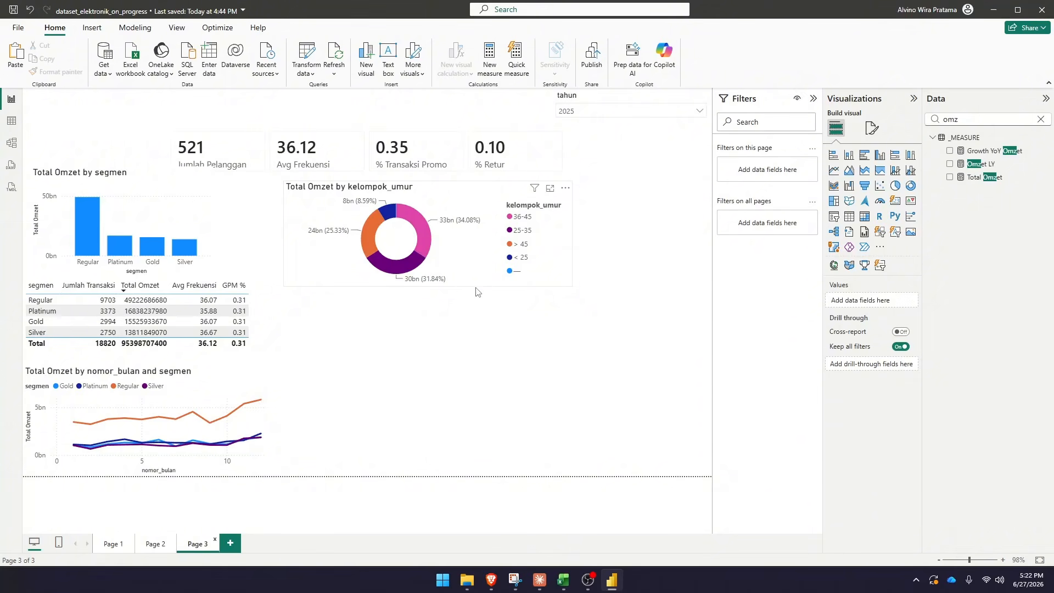
Insert a stacked bar chart below the donut chart and put jenis_kelamin on its Y-axis
click(834, 155)
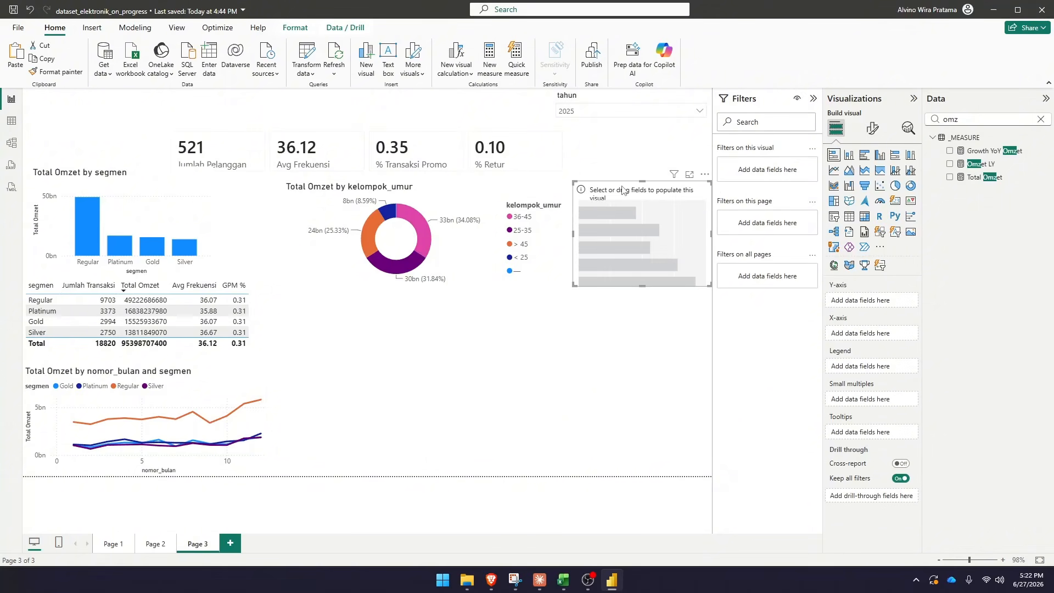
drag(623, 198, 494, 304)
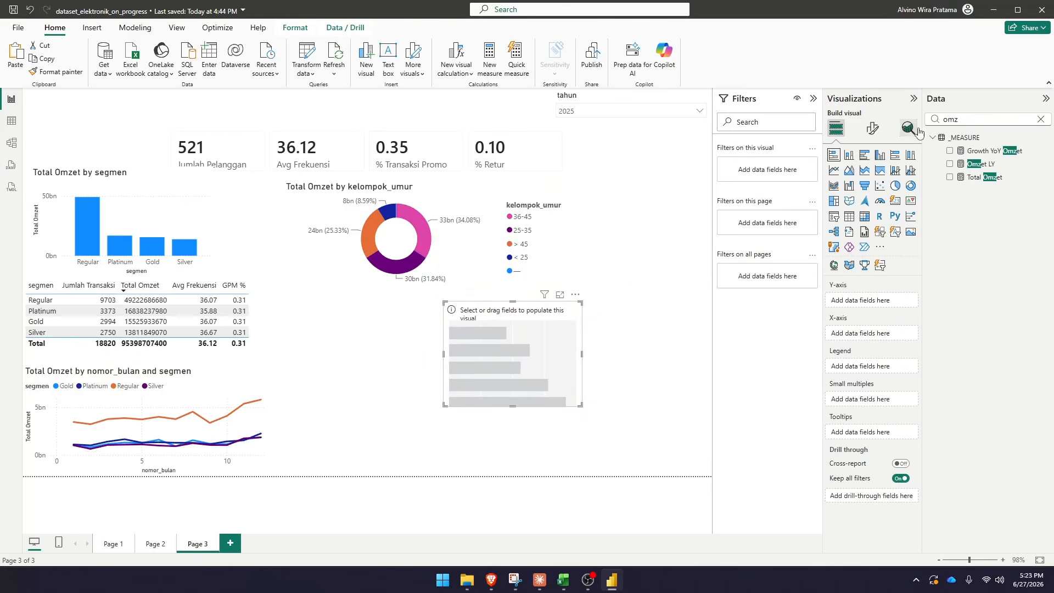
drag(968, 119, 909, 127)
text(jen)
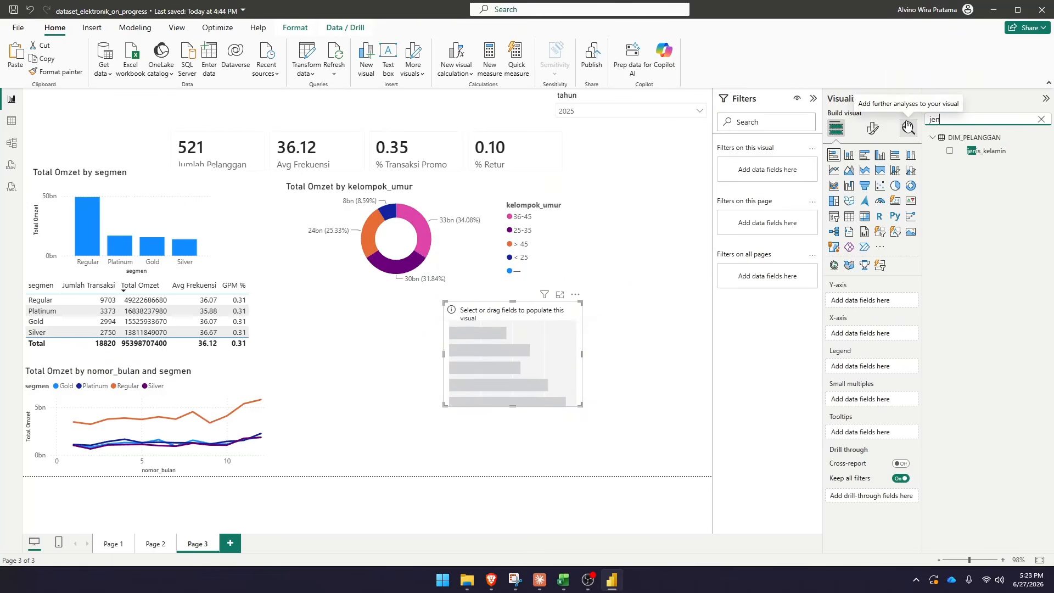
click(950, 151)
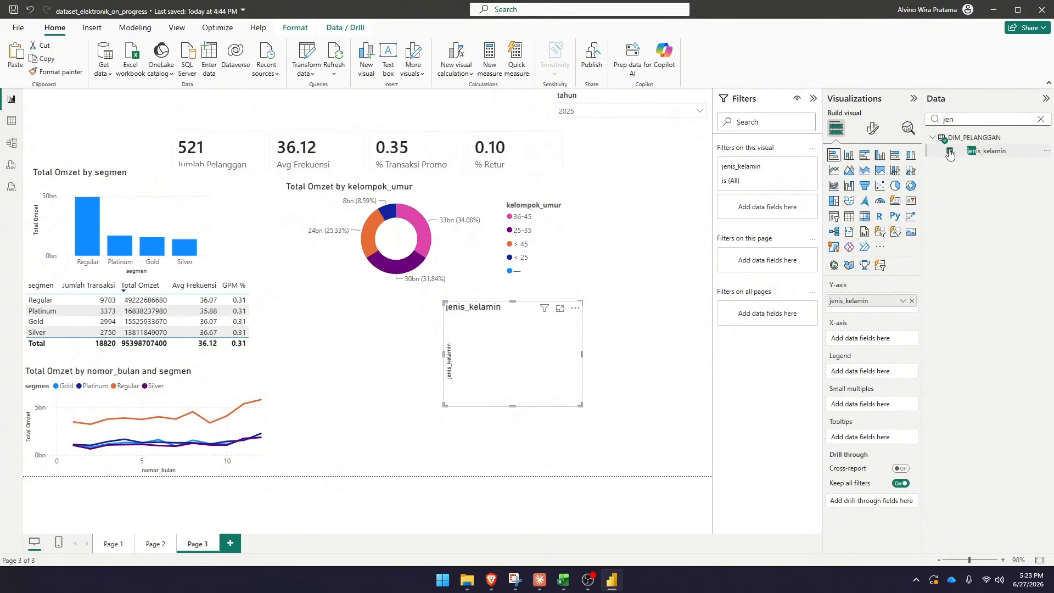
Add the Total Omzet measure to the X-axis of the jenis_kelamin bar chart
click(1041, 120)
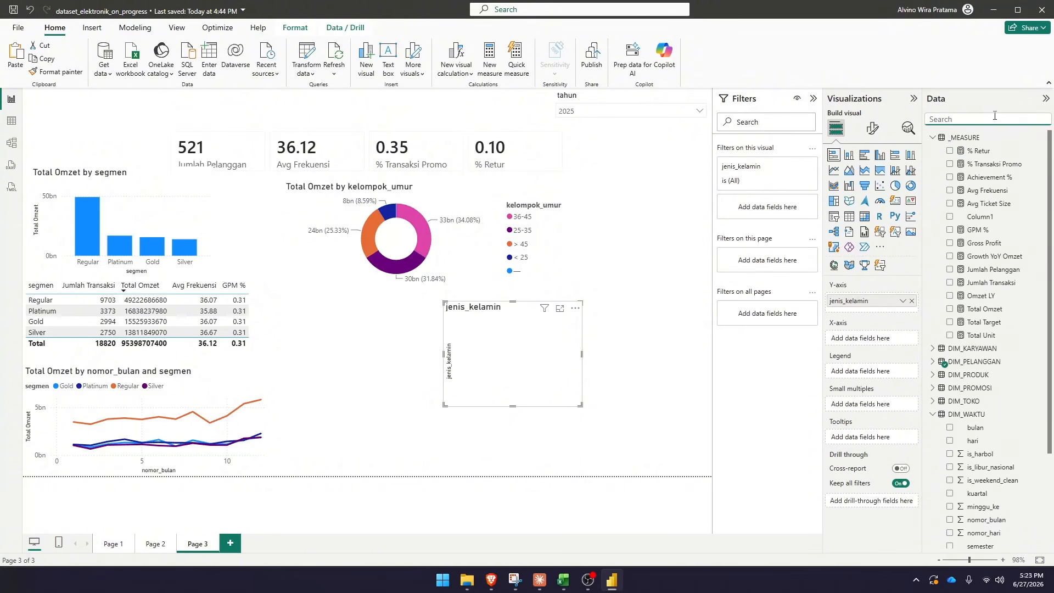
text(omz)
click(950, 177)
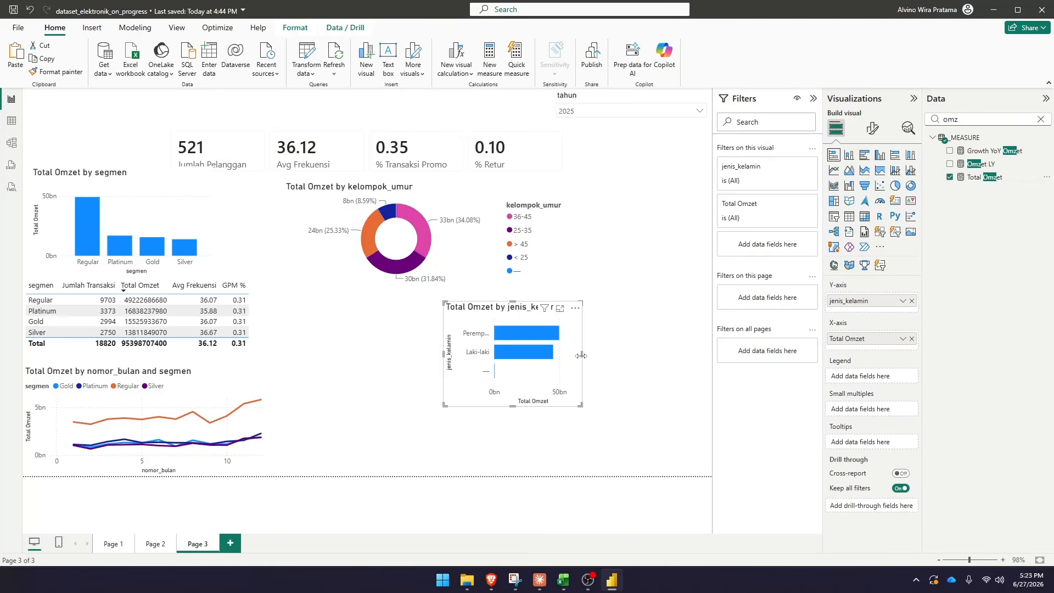
Make the Total Omzet by jenis_kelamin bar chart wider and shorter, and place it directly beneath the kelompok_umur donut chart
drag(582, 357, 631, 355)
drag(552, 407, 534, 373)
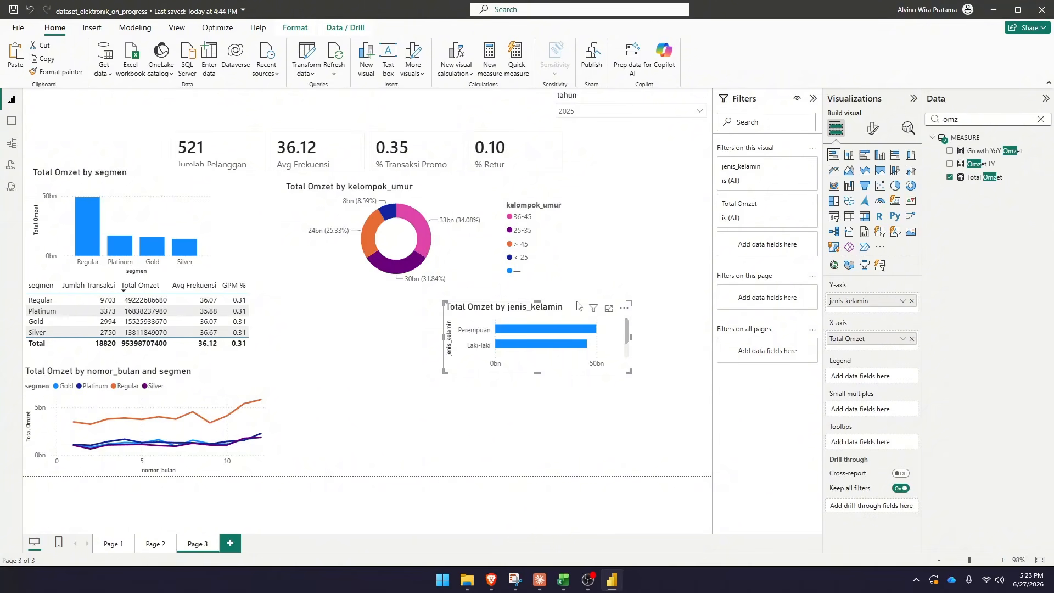
drag(577, 306, 437, 286)
mouse_move(439, 325)
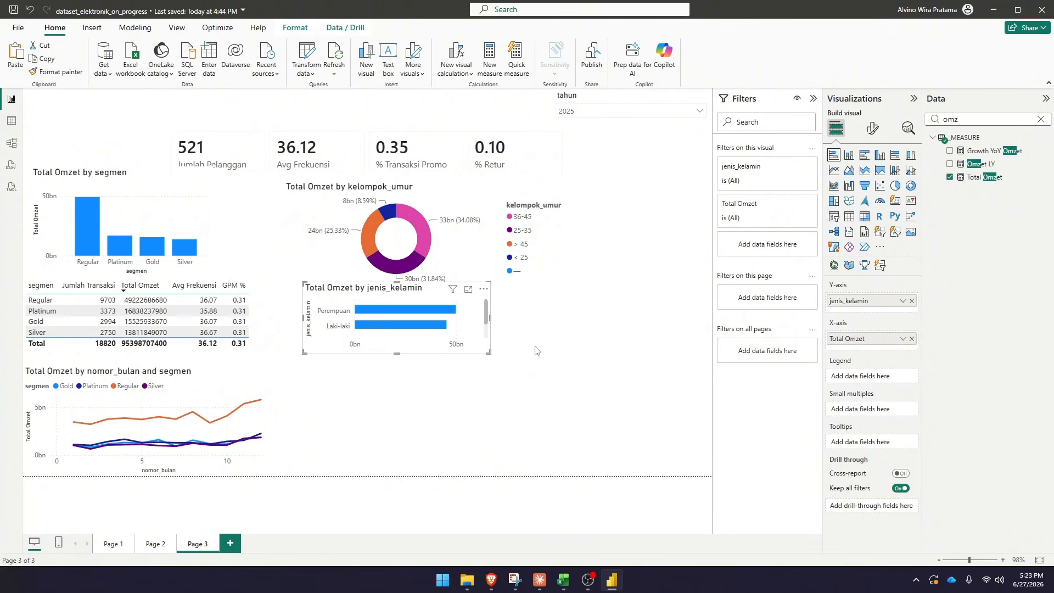
scroll(462, 324, down, 1)
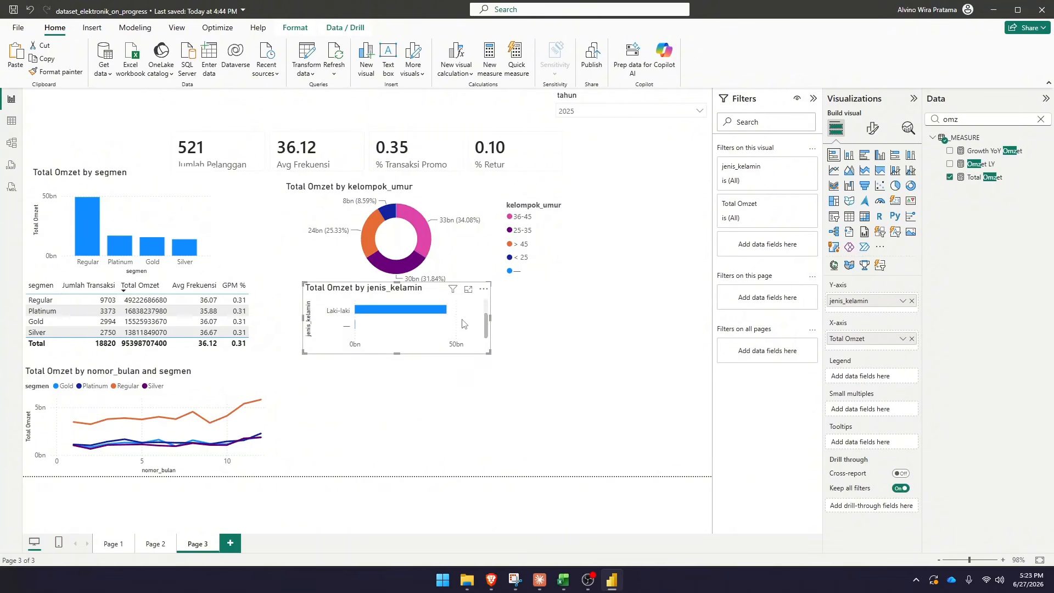
scroll(462, 324, up, 1)
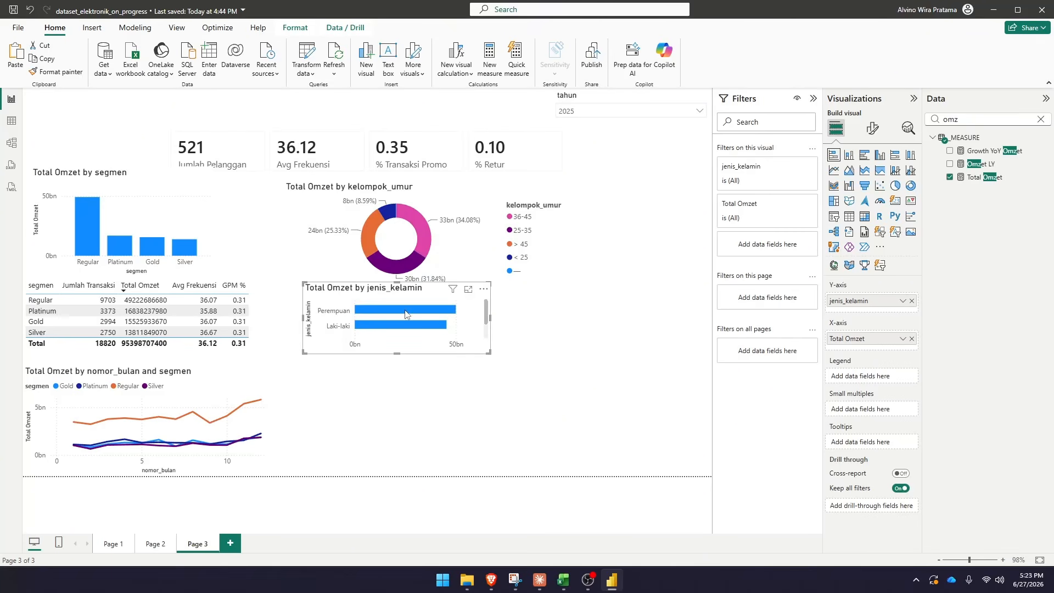
mouse_move(405, 313)
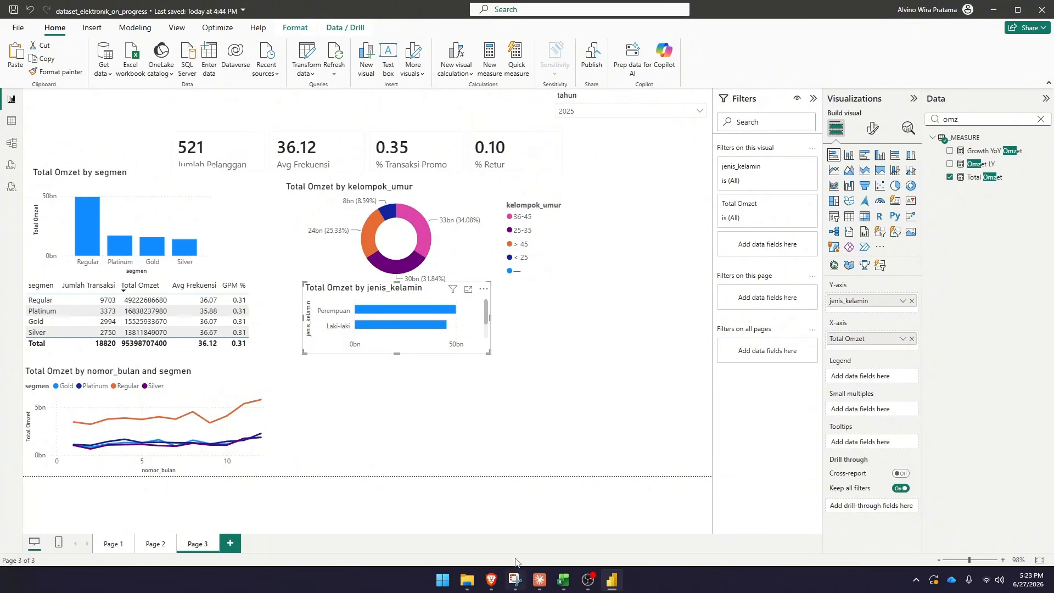
Review the visuals on Page 2 and go back to Page 3
click(537, 309)
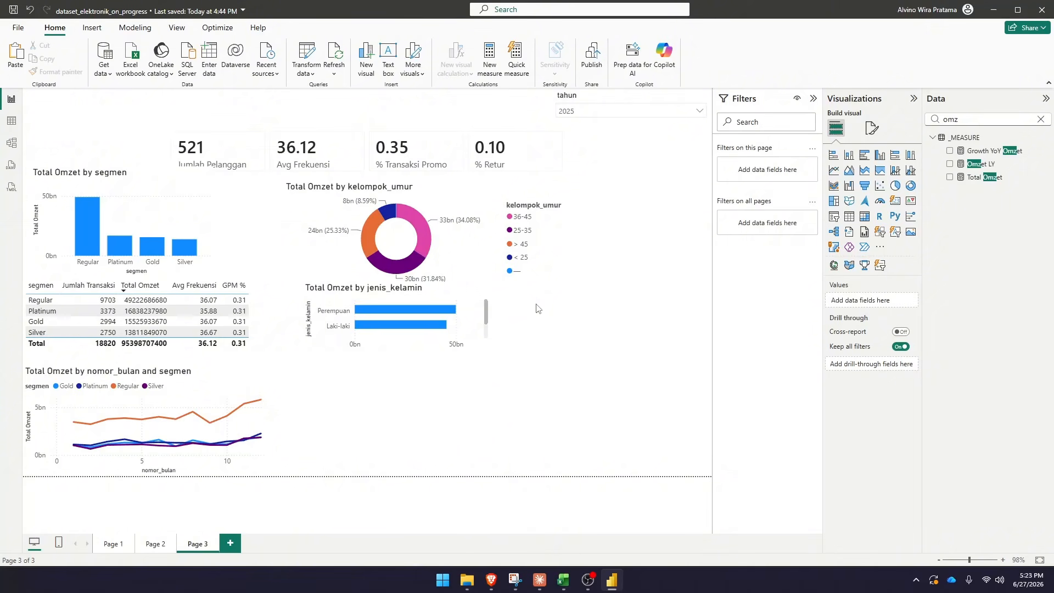
click(158, 544)
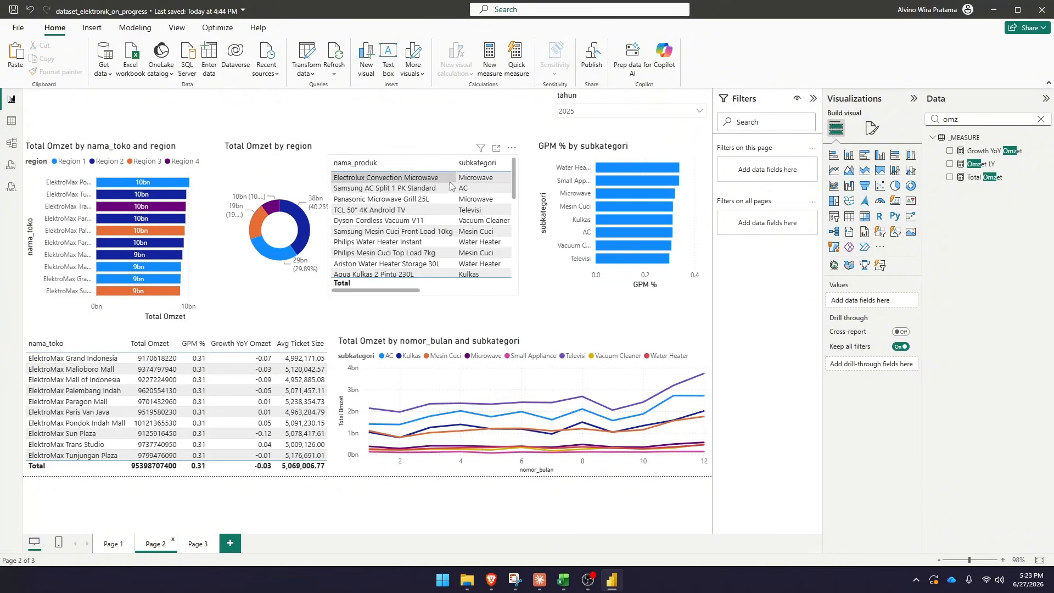
click(198, 544)
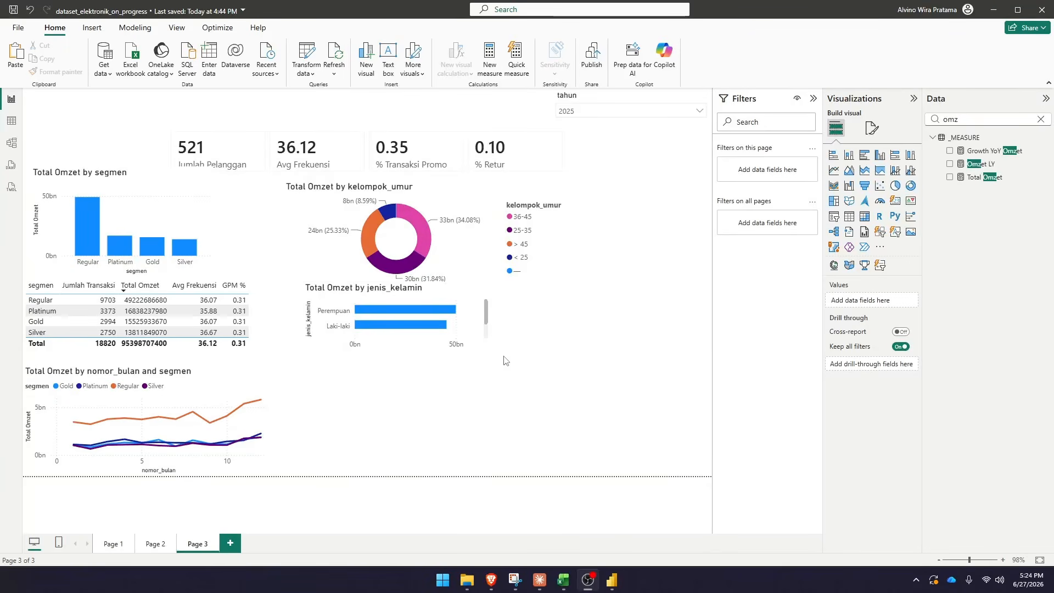
Insert a donut chart beneath the jenis_kelamin bar chart and use metode_bayar from FACT_PENJUALAN as its legend
click(523, 405)
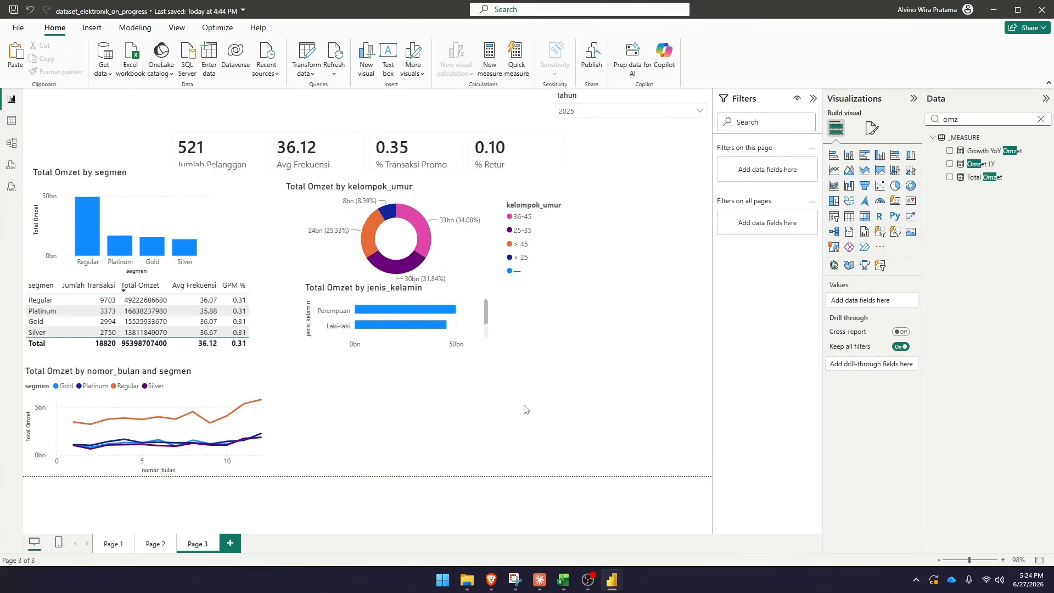
click(911, 187)
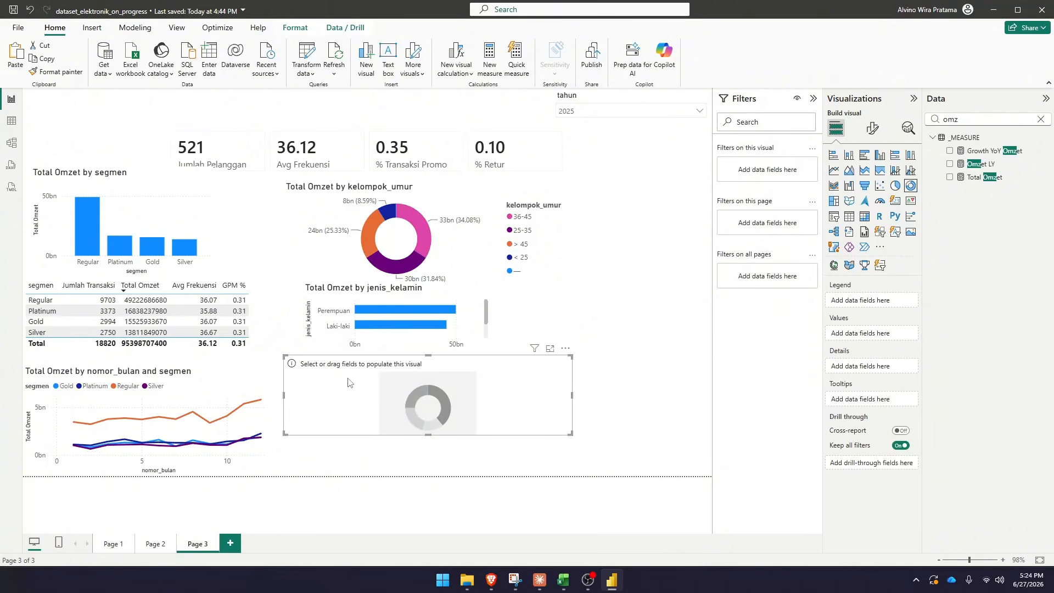
drag(363, 360, 384, 363)
click(1010, 123)
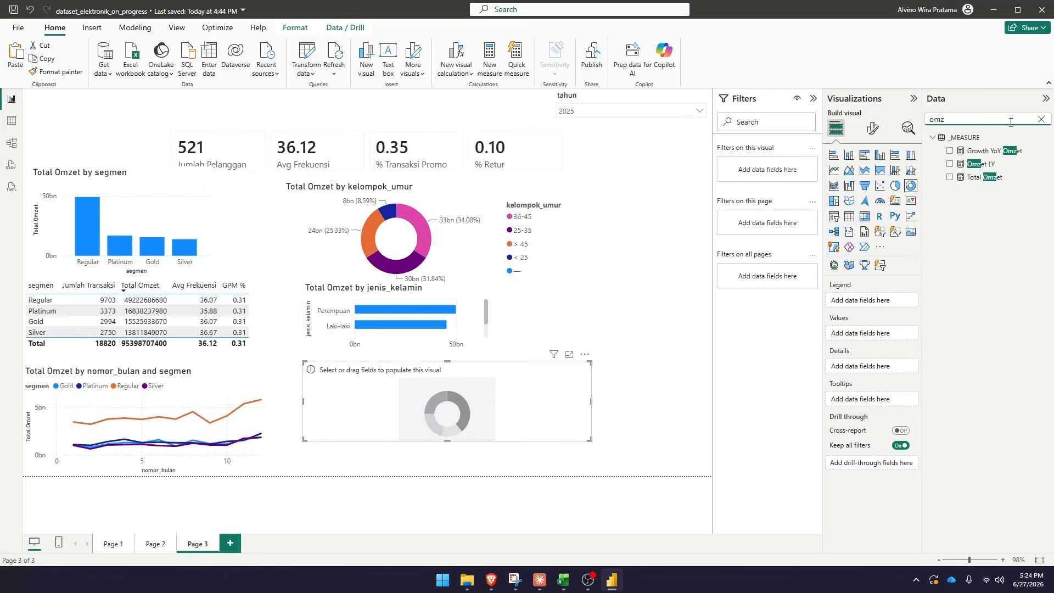
key(ctrl+a)
text(meto)
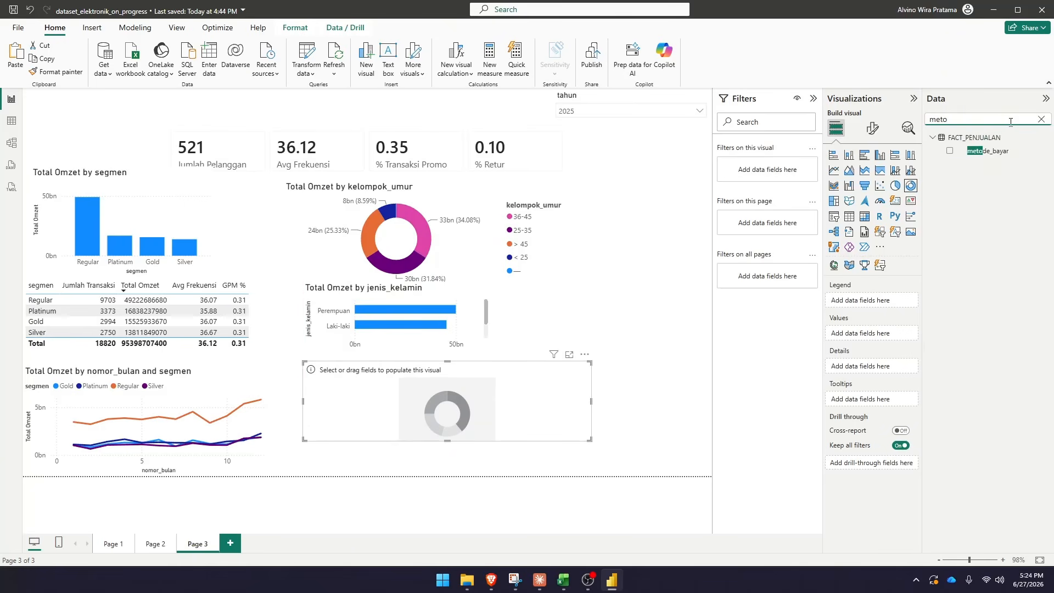
click(953, 152)
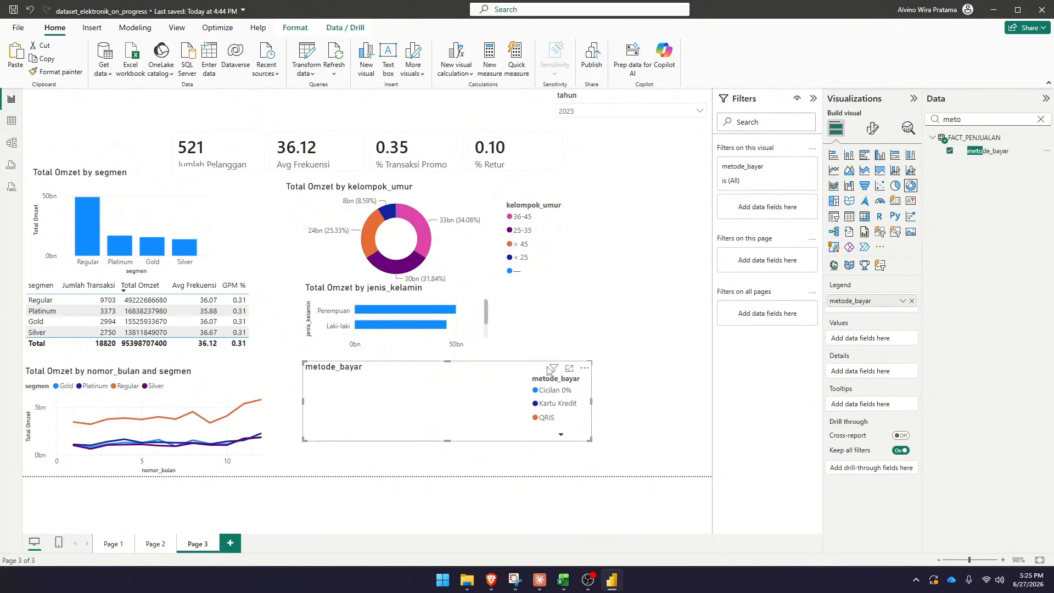
Add the Jumlah Transaksi measure as the metode_bayar donut chart's values and make the chart slightly taller
click(1041, 120)
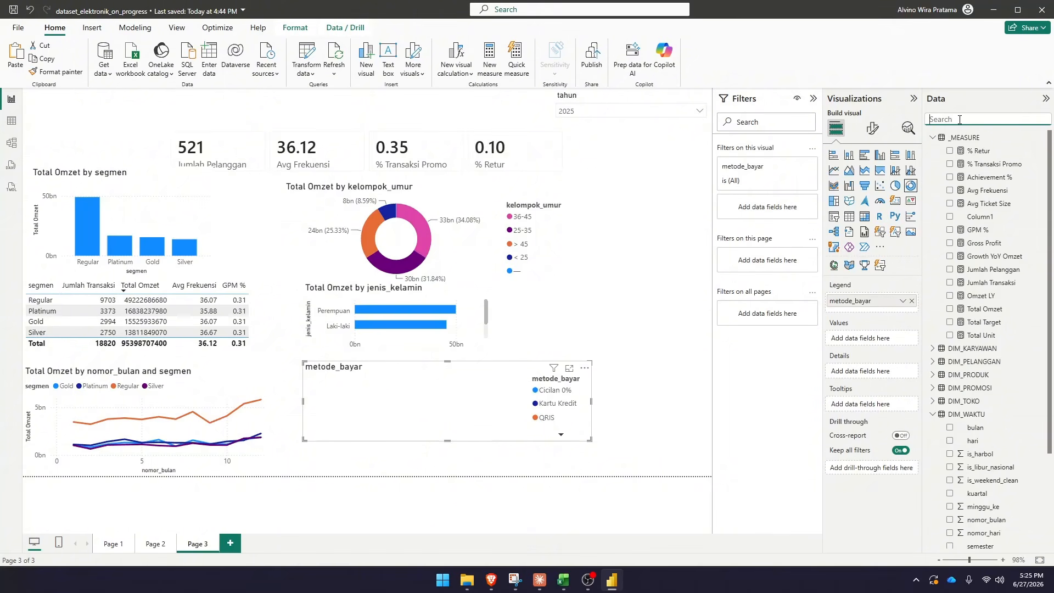
text(jum)
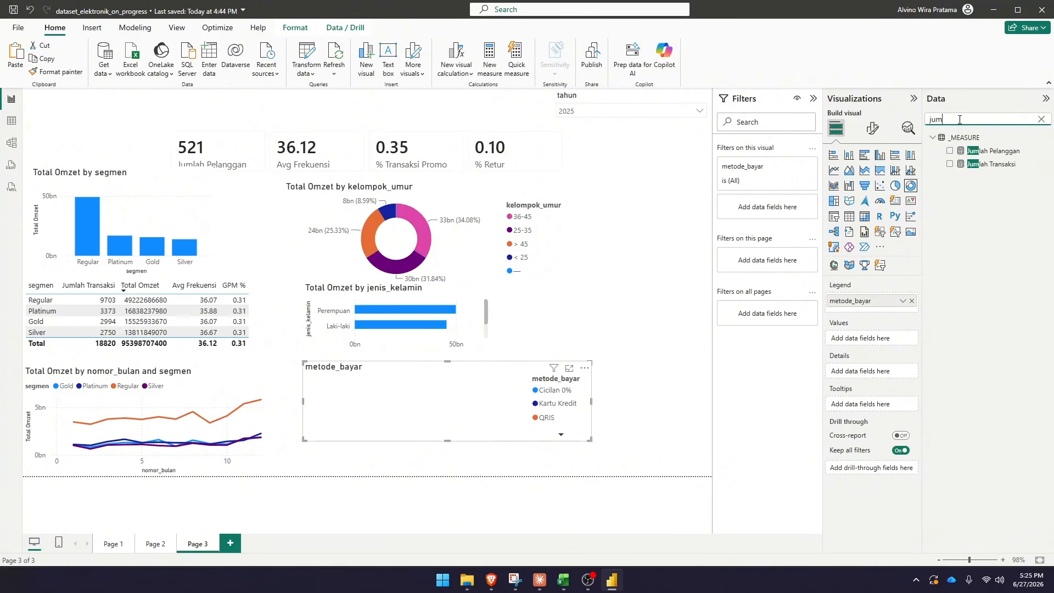
click(950, 163)
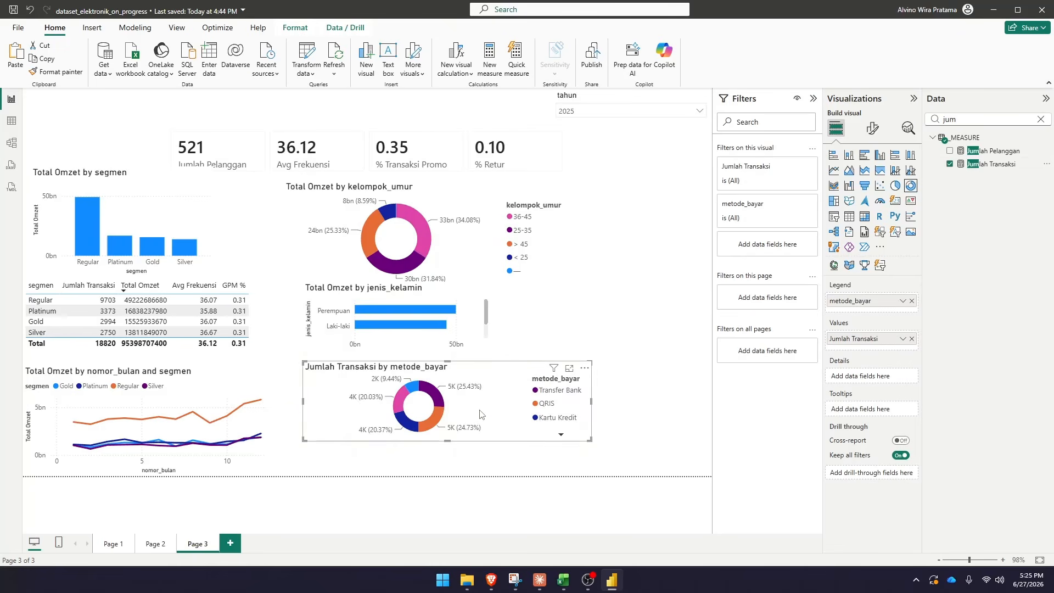
drag(447, 361, 502, 354)
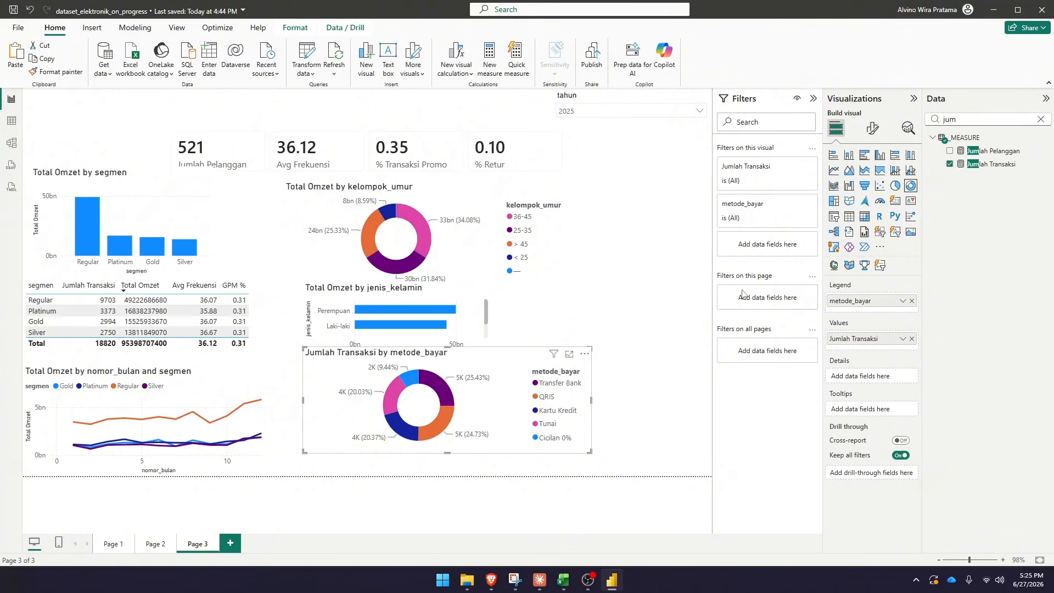
Narrow the kelompok_umur donut chart, then move the metode_bayar donut chart beside it and narrow it to fit the page
mouse_move(416, 399)
click(569, 236)
drag(569, 236, 490, 236)
drag(431, 367, 552, 197)
drag(423, 227, 504, 235)
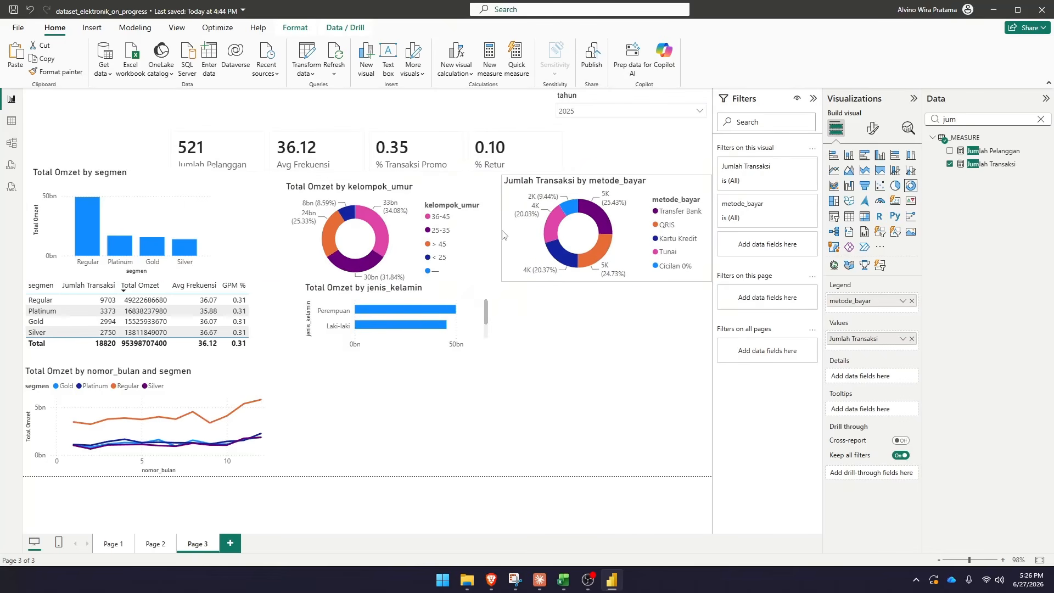
Insert a stacked bar chart beneath the metode_bayar donut chart and put status_transaksi on its Y-axis
click(580, 326)
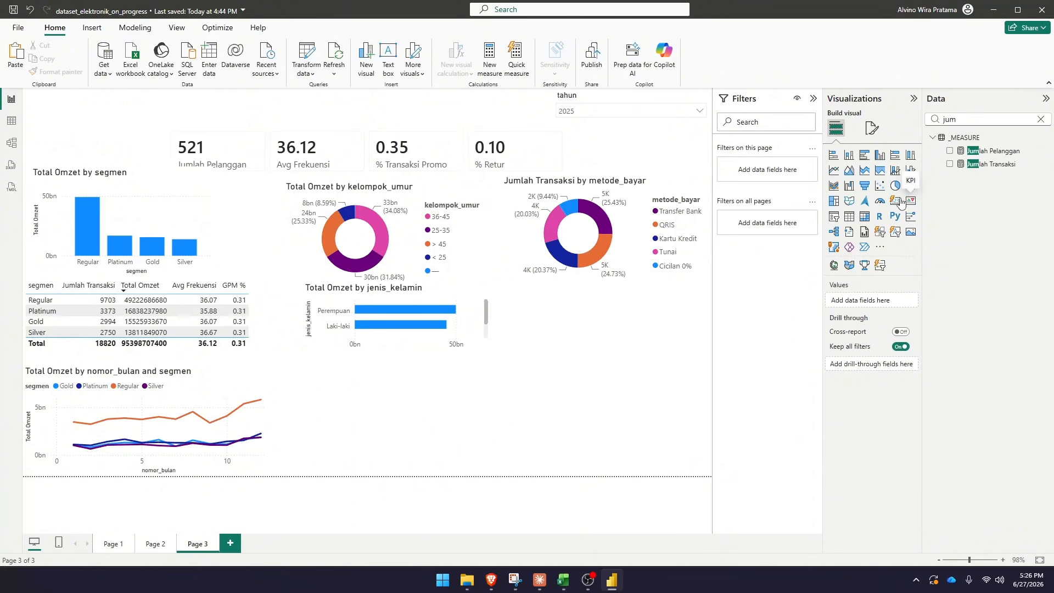
click(834, 154)
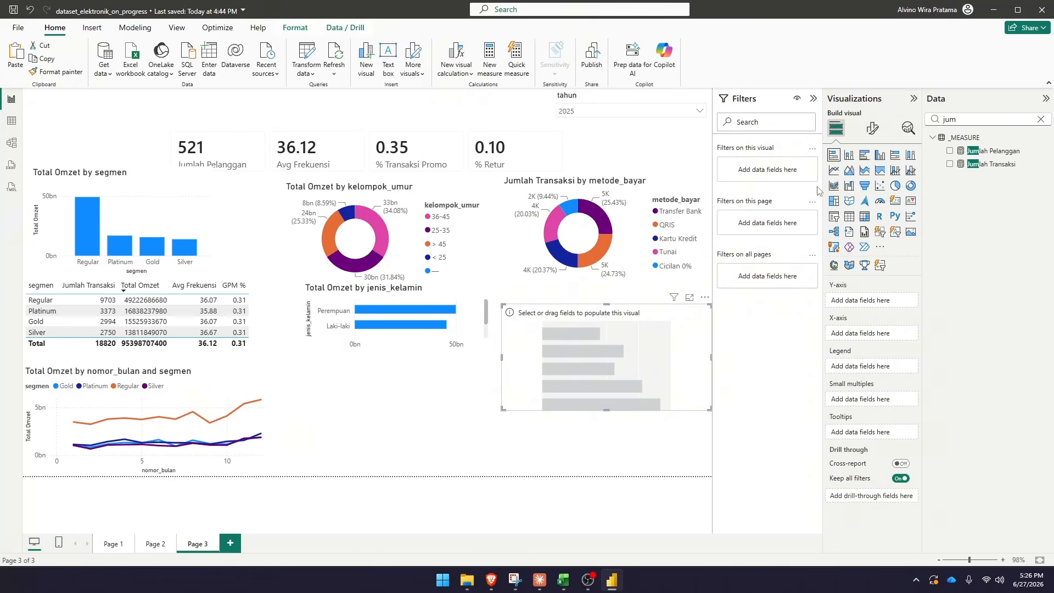
double_click(958, 123)
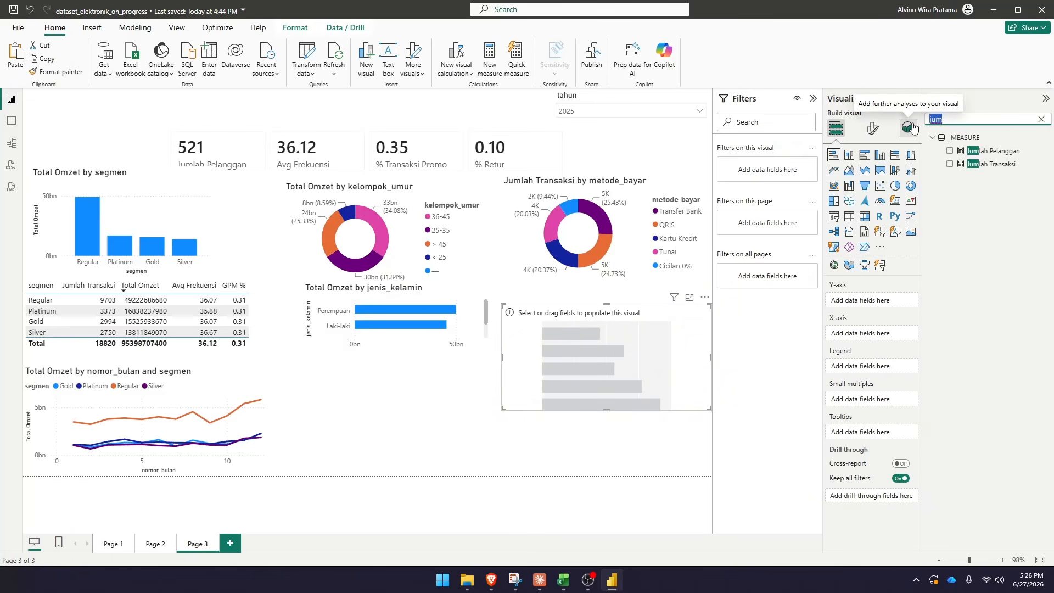
text(stat)
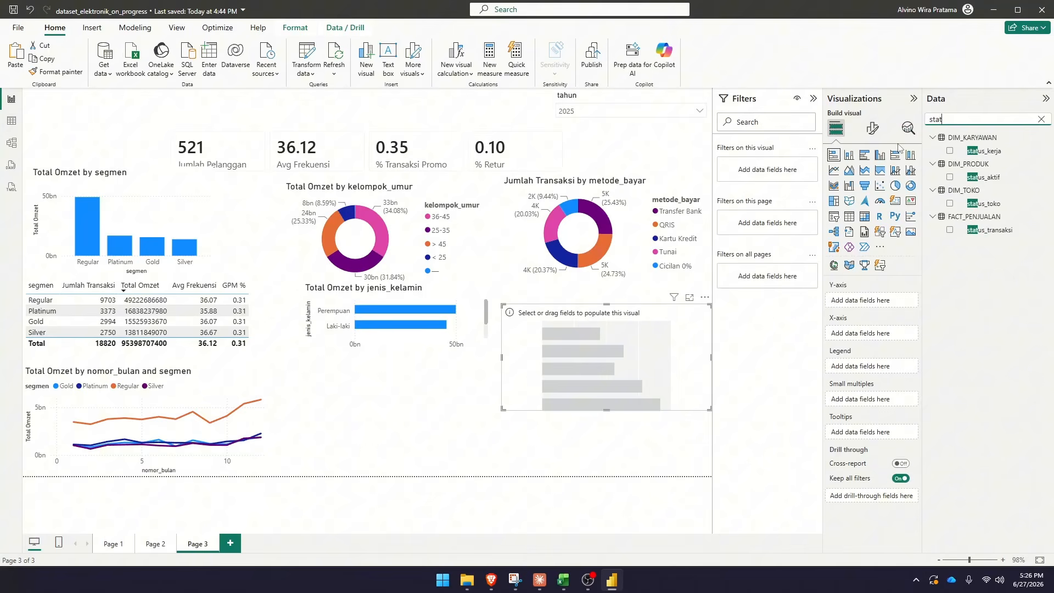
click(949, 230)
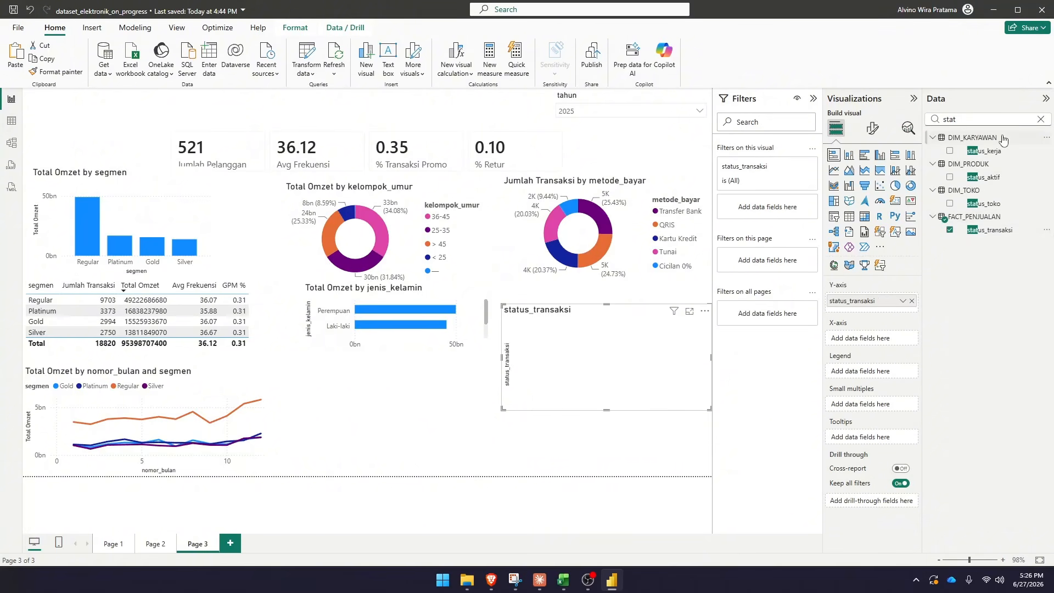
Add the Jumlah Transaksi measure to the X-axis of the status_transaksi bar chart and inspect its Retur and Selesai bars
click(1042, 119)
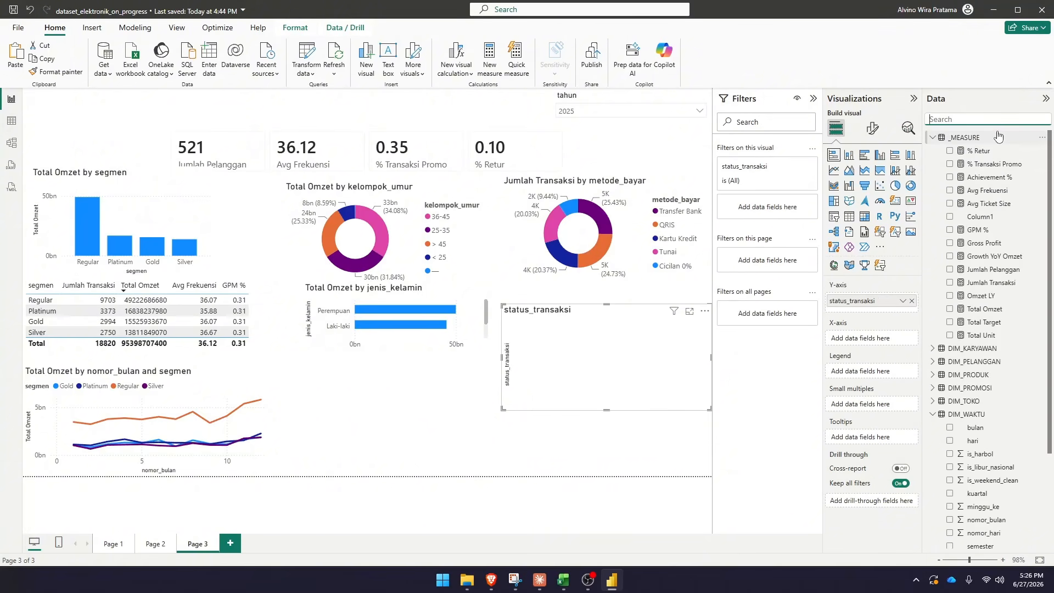
text(tran)
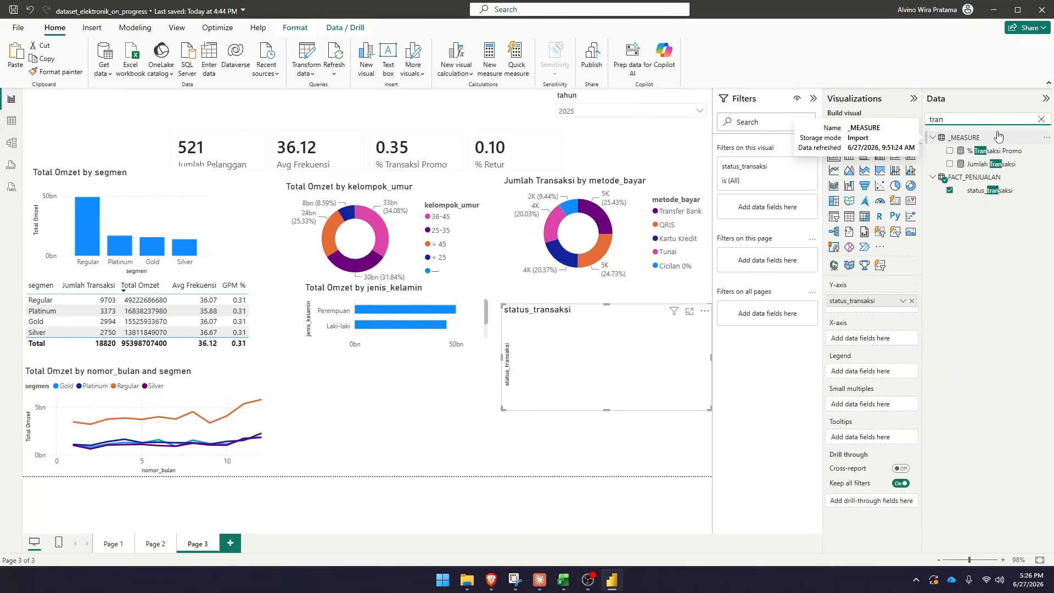
click(950, 164)
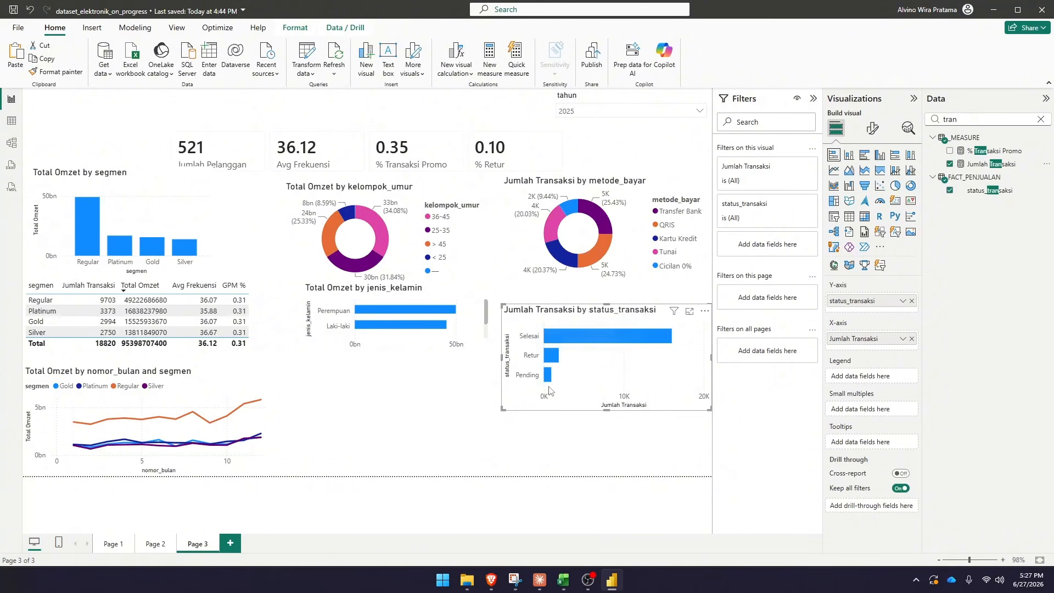
mouse_move(552, 361)
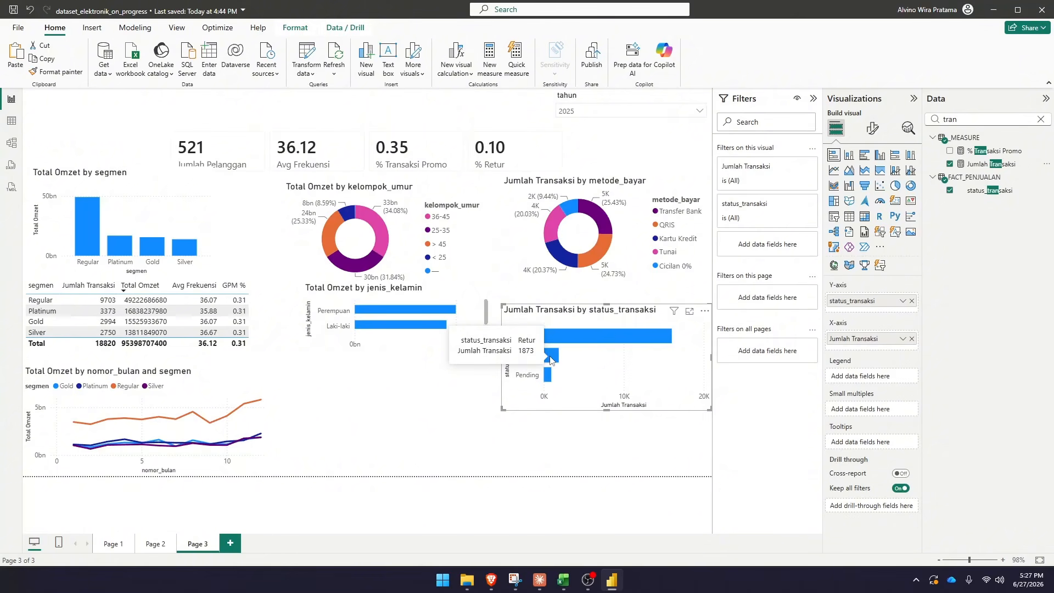
mouse_move(648, 336)
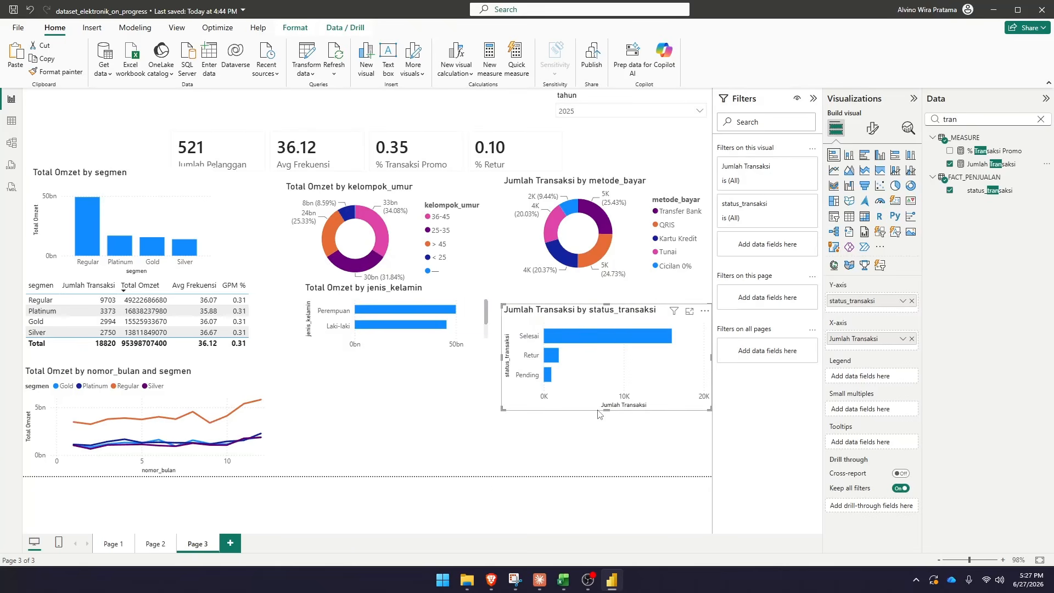
Shorten the status_transaksi bar chart and move it up close beneath the metode_bayar donut chart
drag(605, 409, 605, 365)
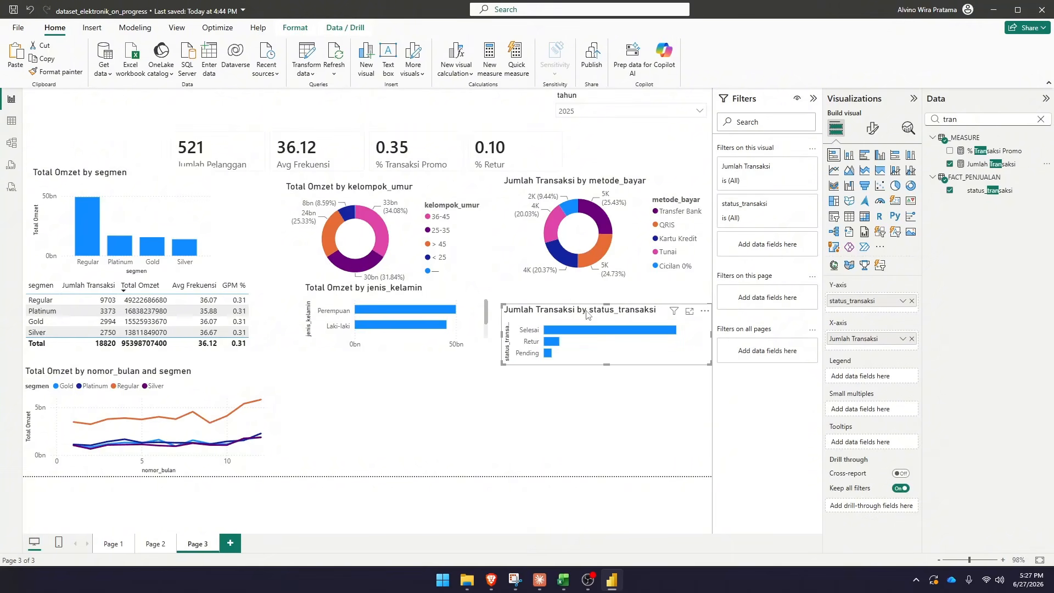
drag(587, 307, 584, 296)
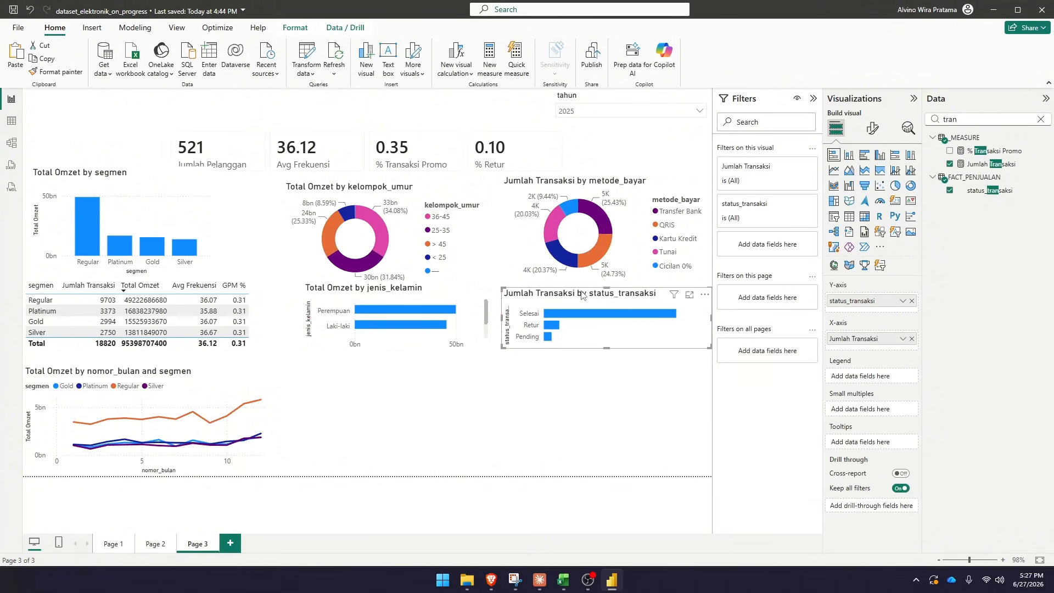
click(576, 395)
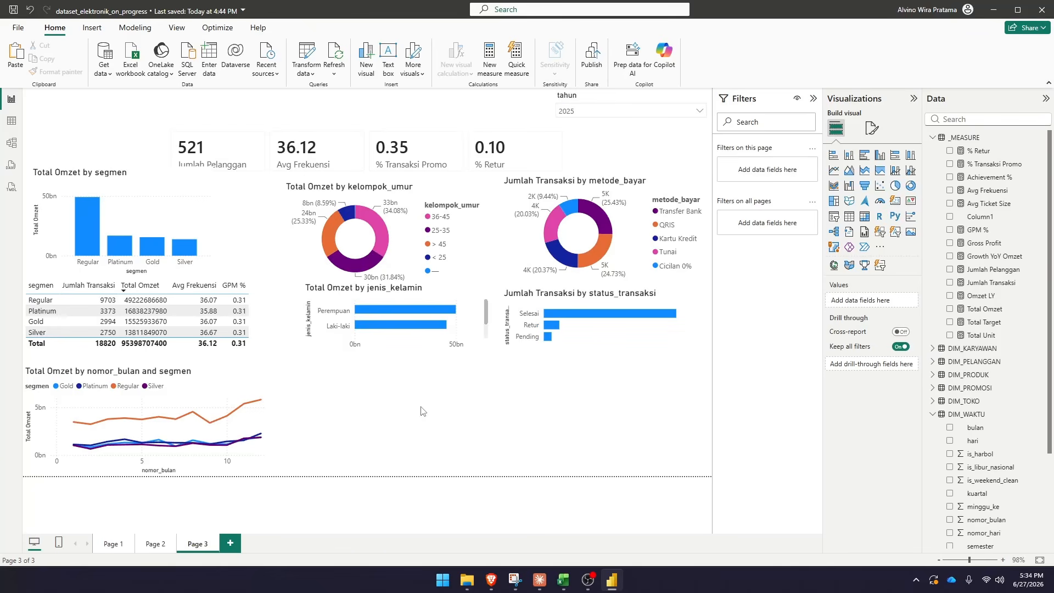
Insert a table beneath the jenis_kelamin bar chart and add nama_promosi from DIM_PROMOSI as its column
click(850, 225)
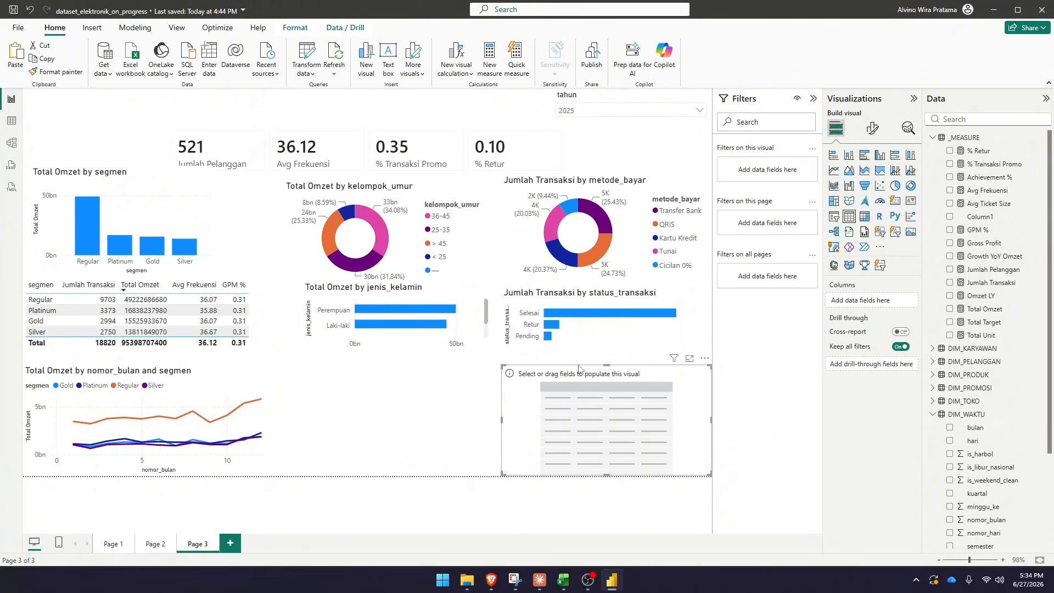
drag(580, 368, 385, 363)
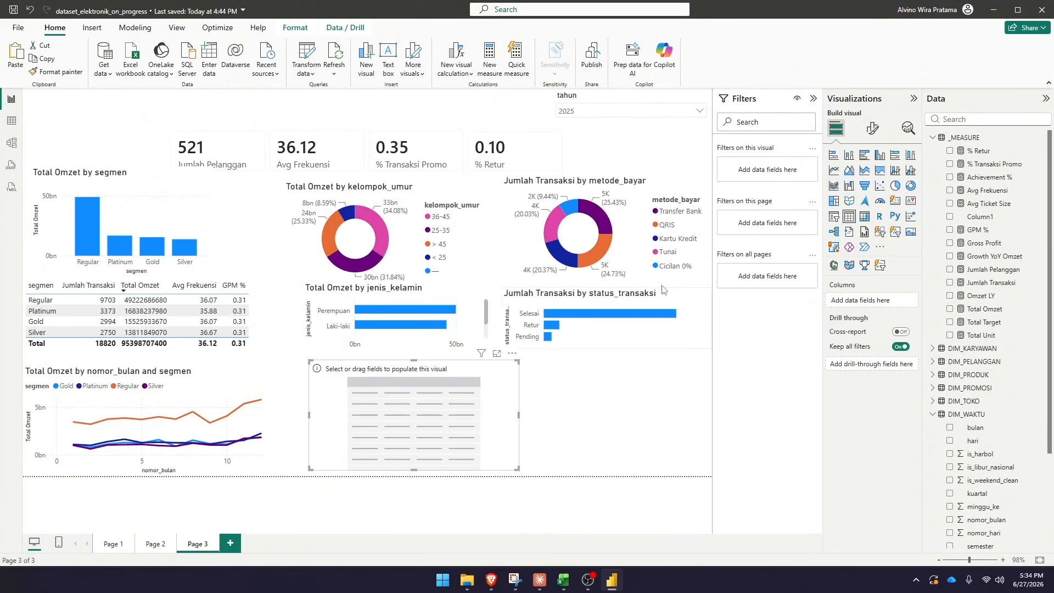
click(982, 120)
text(nama)
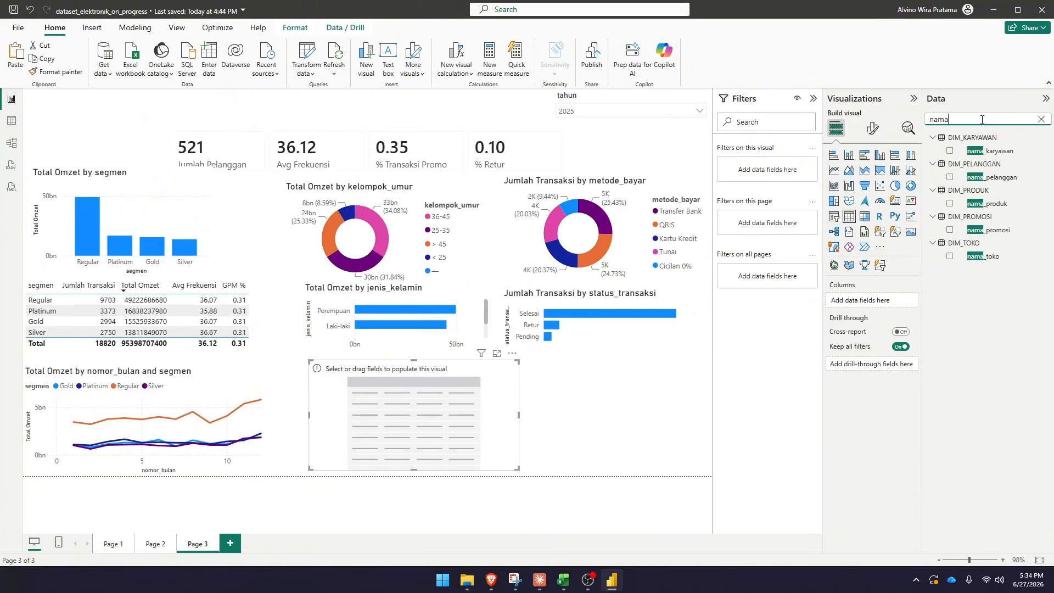
click(950, 229)
Search the fields for "omz" and add the Total Omzet measure to the nama_promosi table
double_click(980, 121)
text(omz)
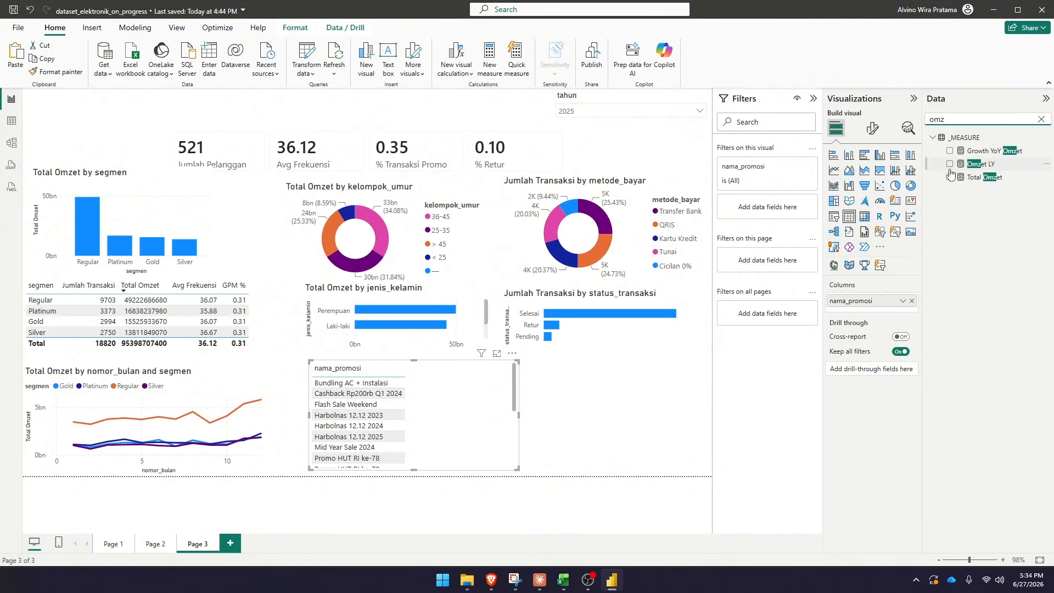
click(950, 176)
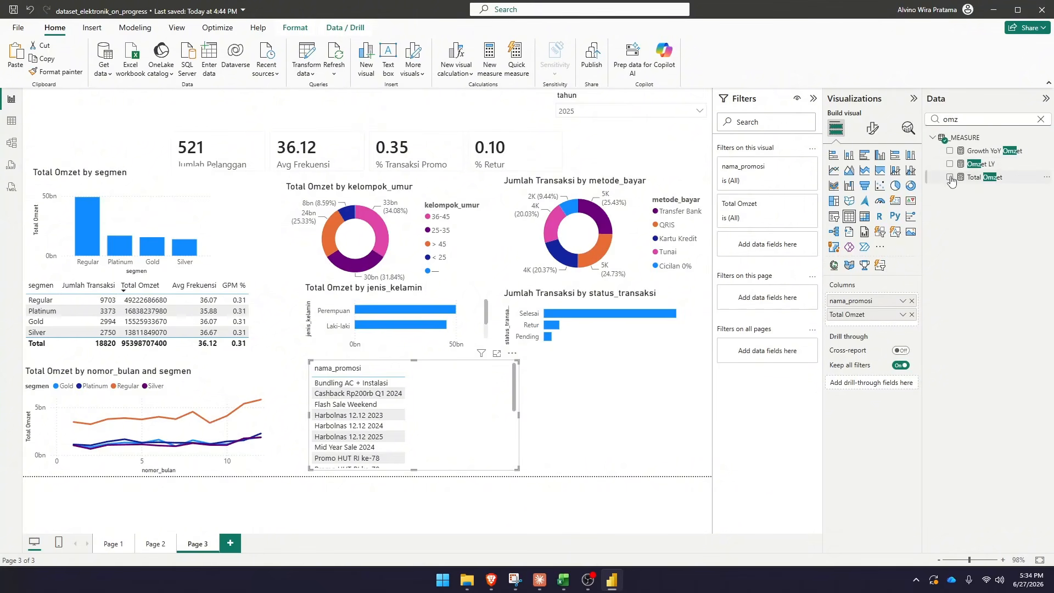
Create in _MEASURE the measure % Omzet Promo = DIVIDE([Total Omzet], CALCULATE([Total Omzet], ALL(DIM_PROMOSI[nama_promosi])),0)
click(1041, 119)
click(990, 140)
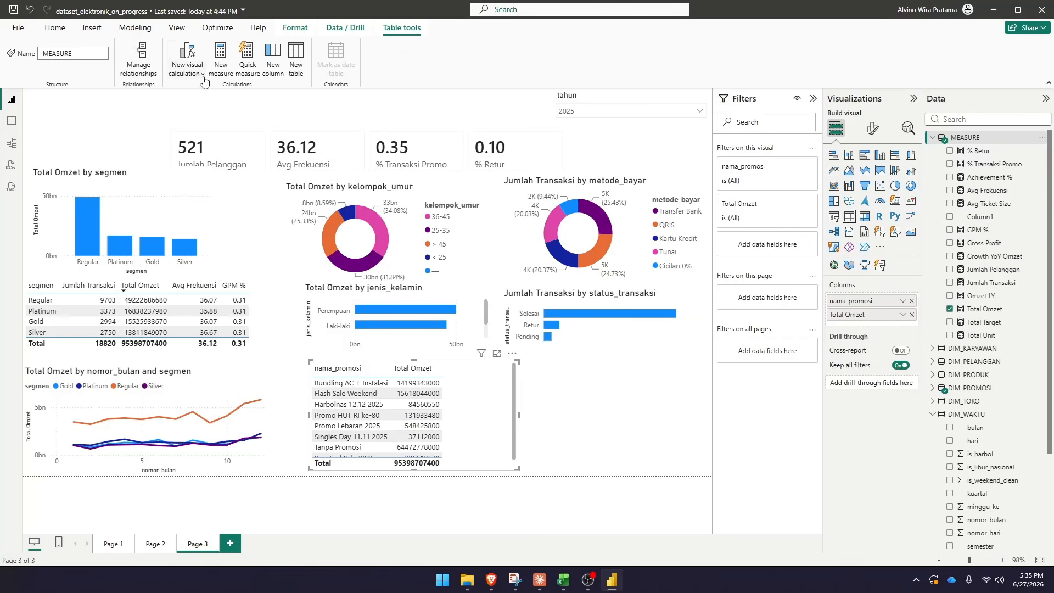
click(221, 76)
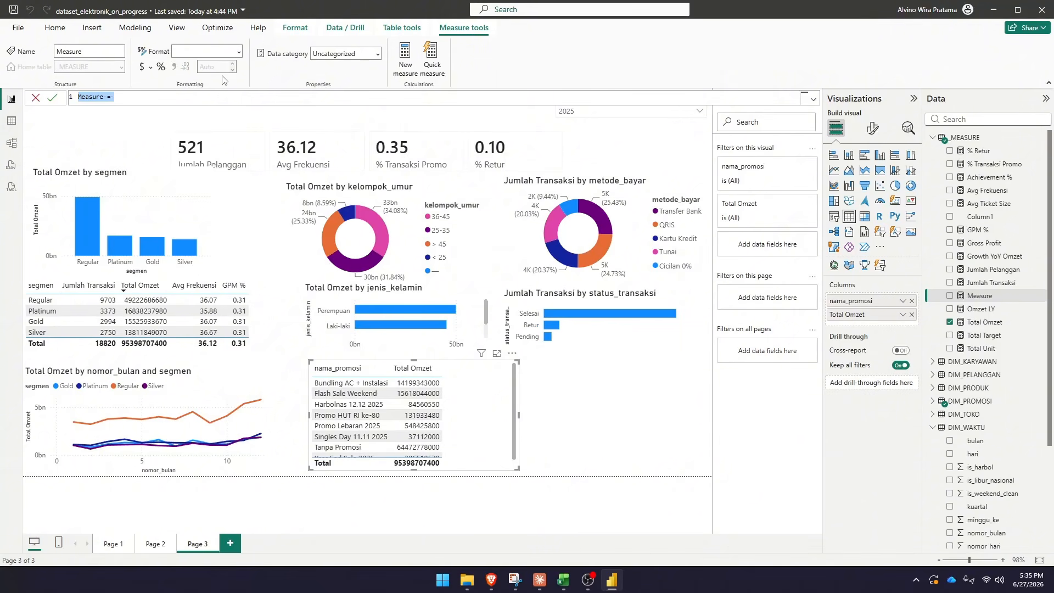
text(% Omzet Promo = DIVIDE()
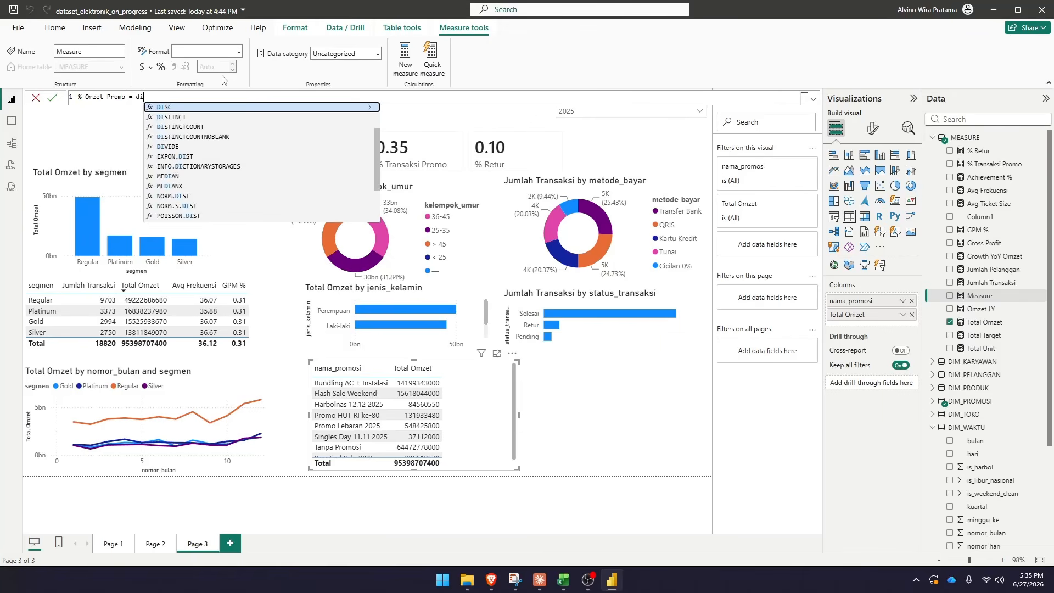
text([Total Omzet],)
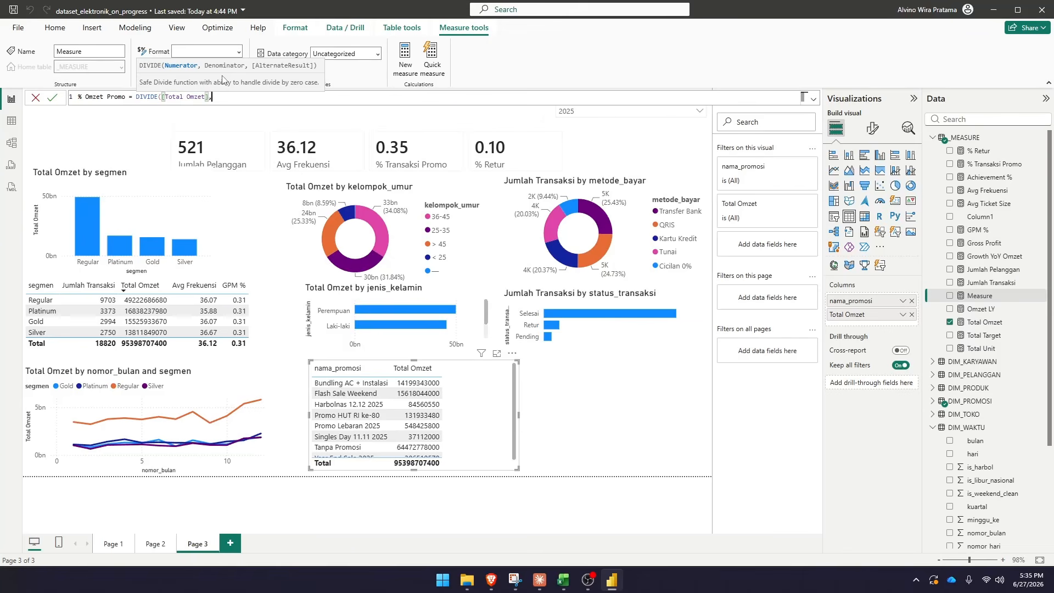
text(CALCULATE()
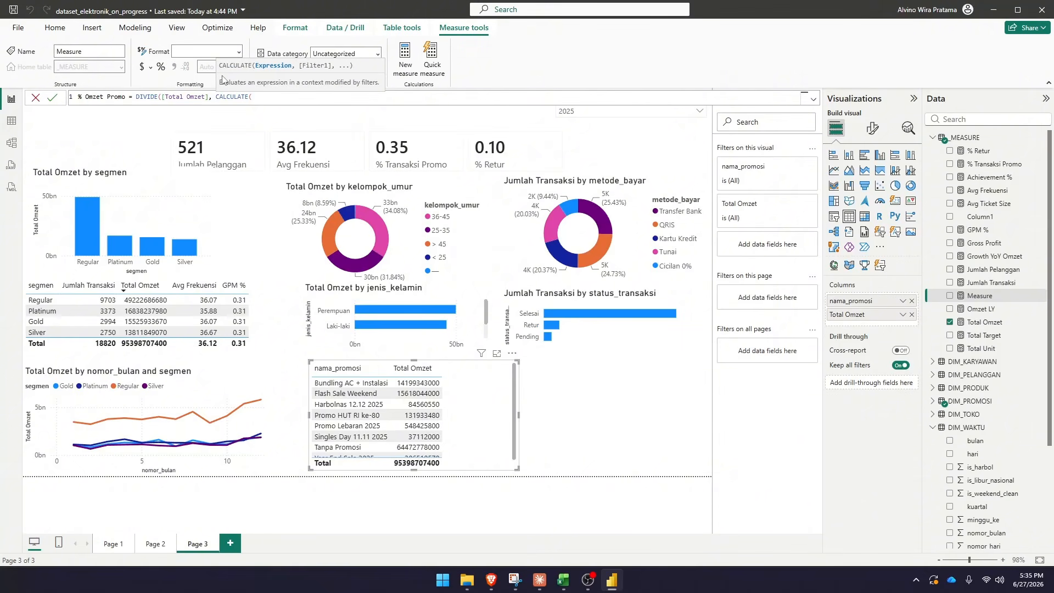
text([Total Omzet])
text(, all)
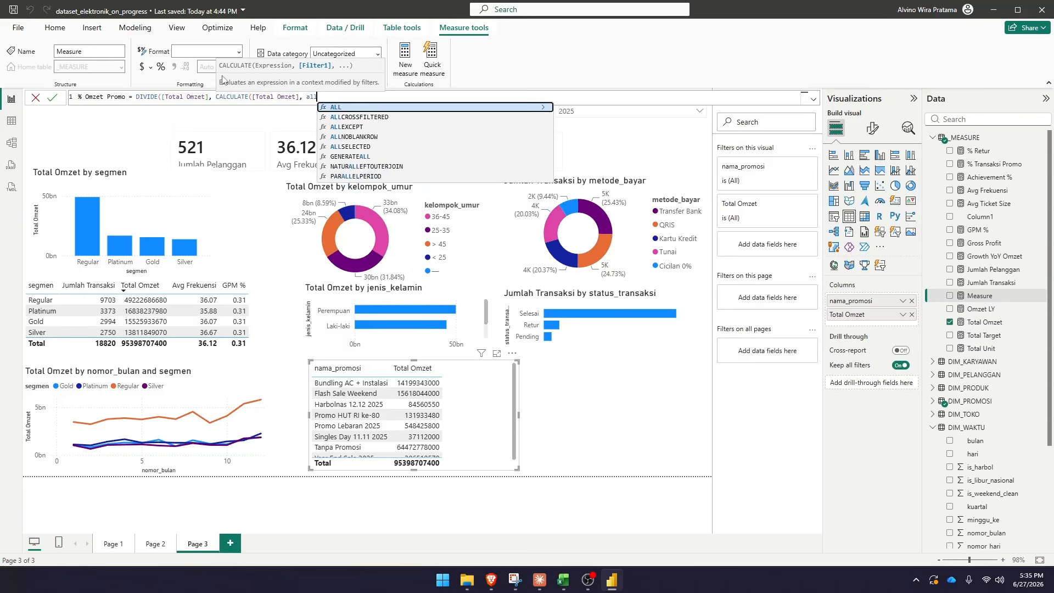
key(Tab)
text(di)
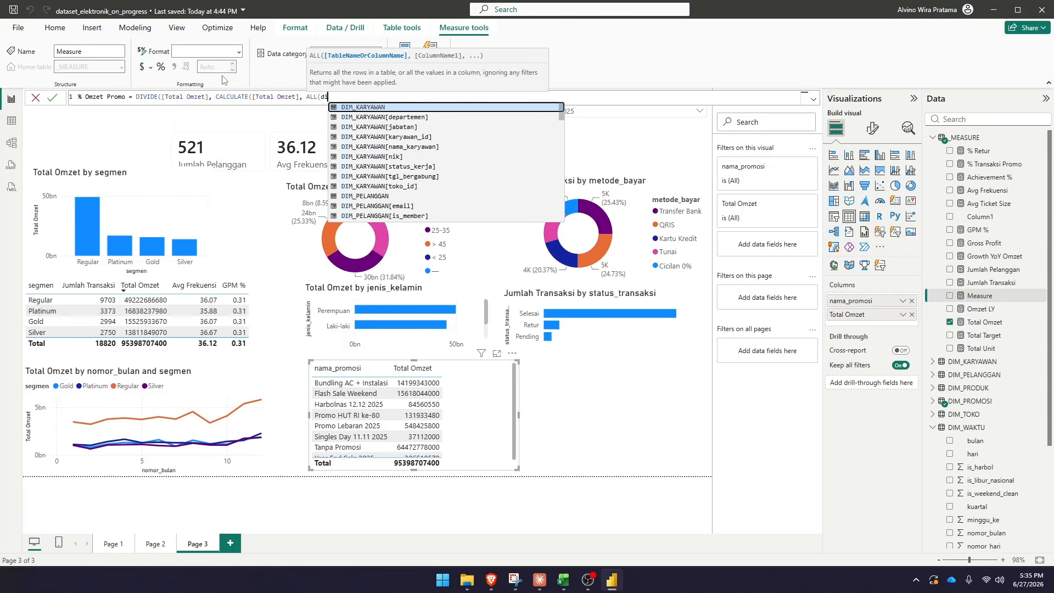
text(m_prom)
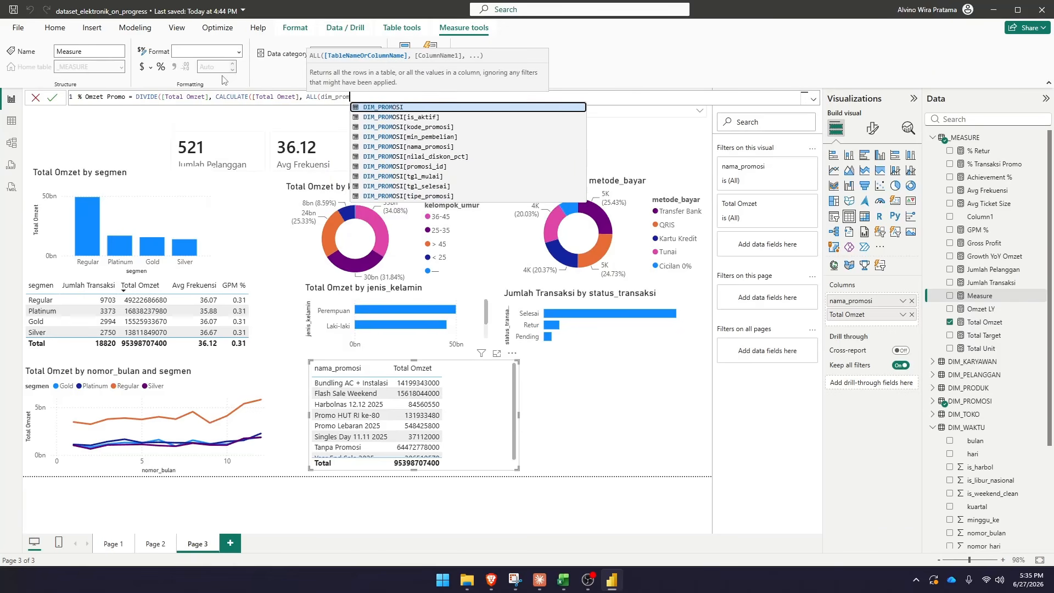
key(Down)
key(Down)
key(Down)
key(Down)
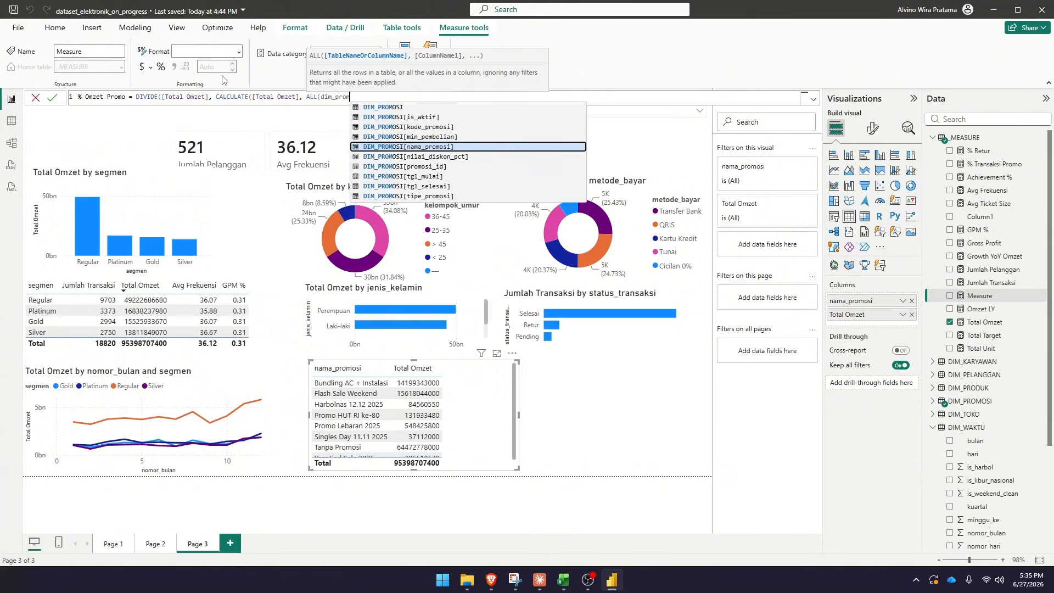
key(Tab)
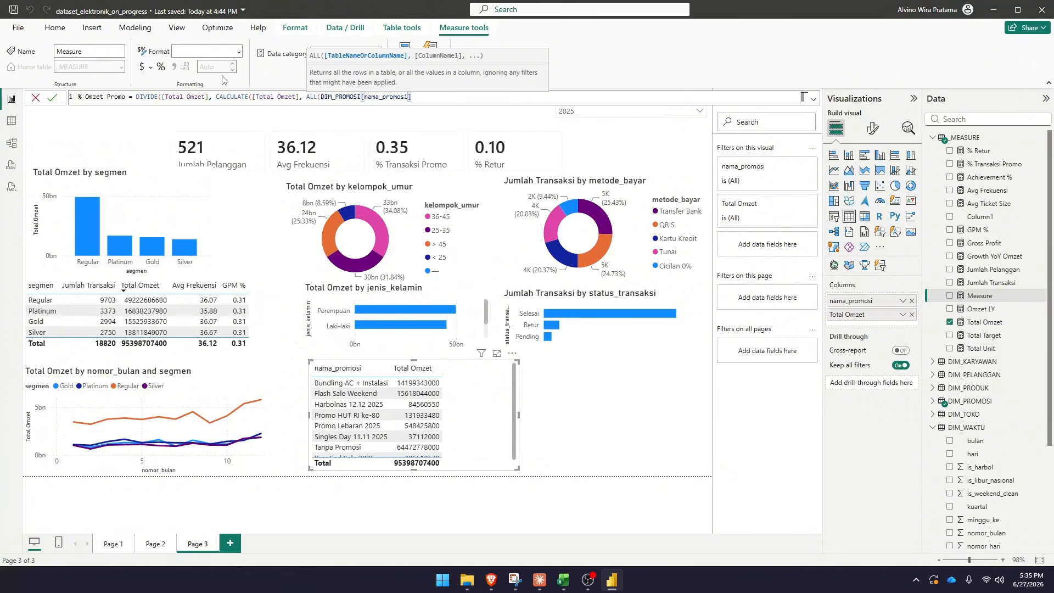
text()),0))
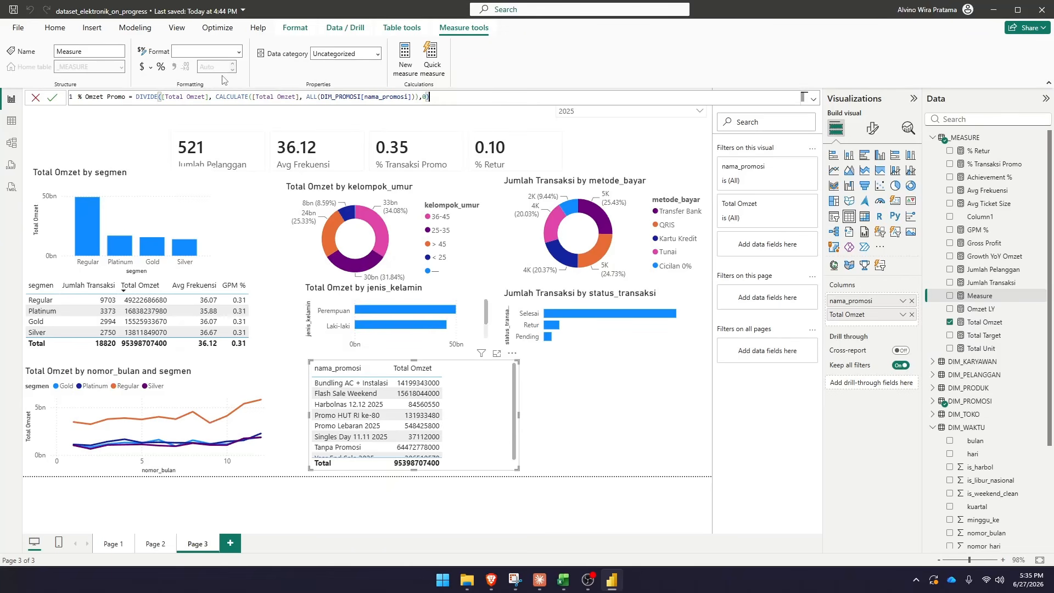
key(Return)
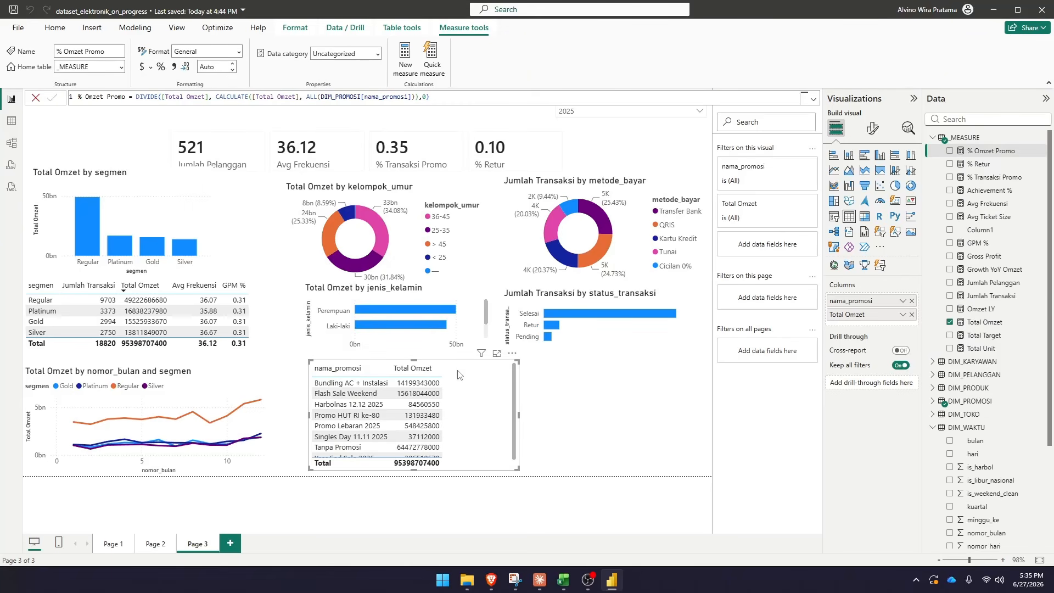
Add the % Omzet Promo measure to the nama_promosi table and review each promotion's share
click(950, 151)
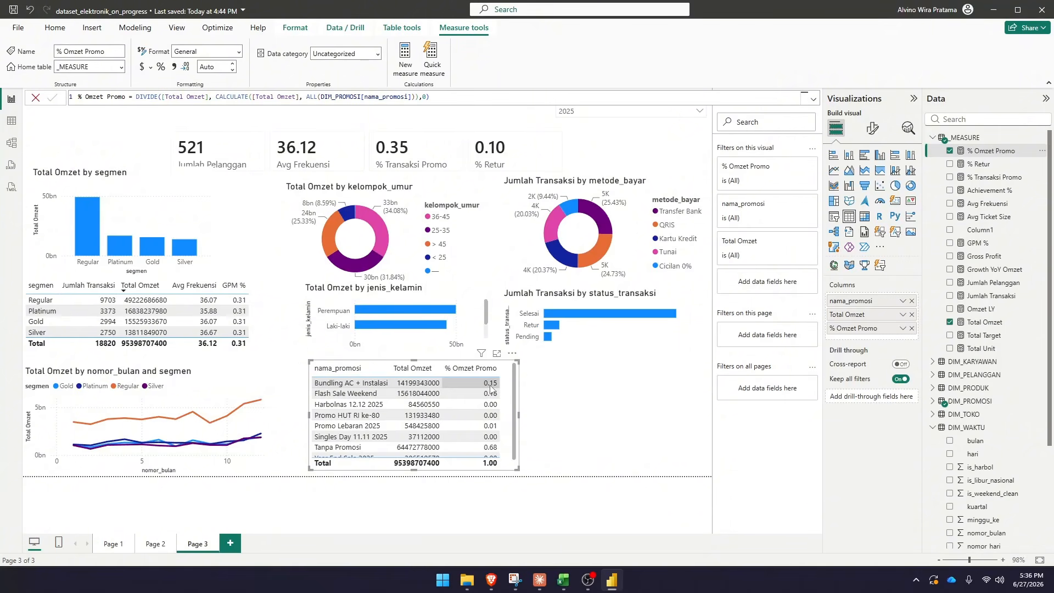
scroll(464, 420, down, 1)
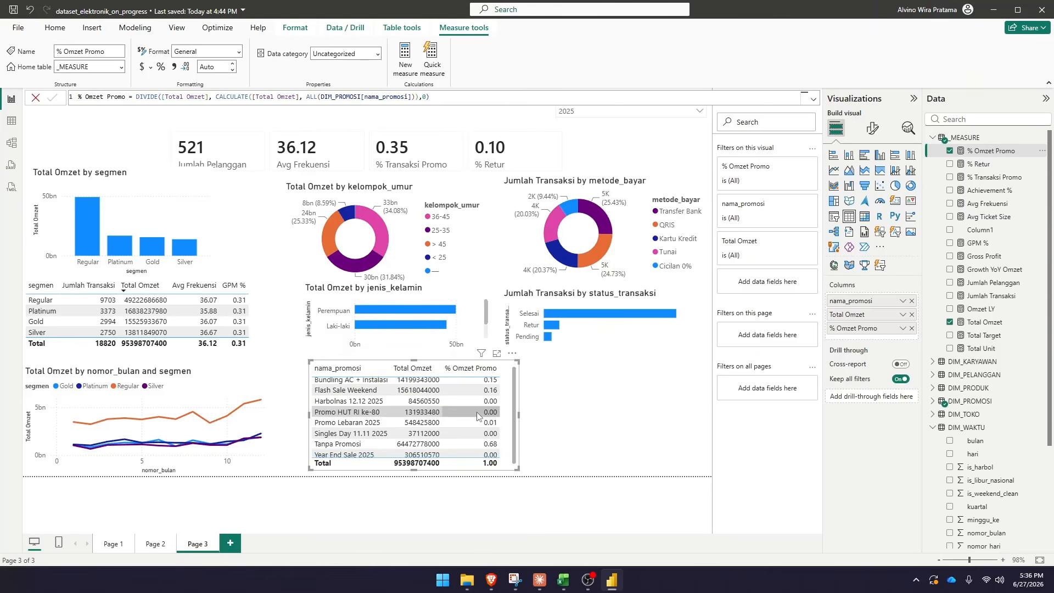
scroll(458, 421, up, 1)
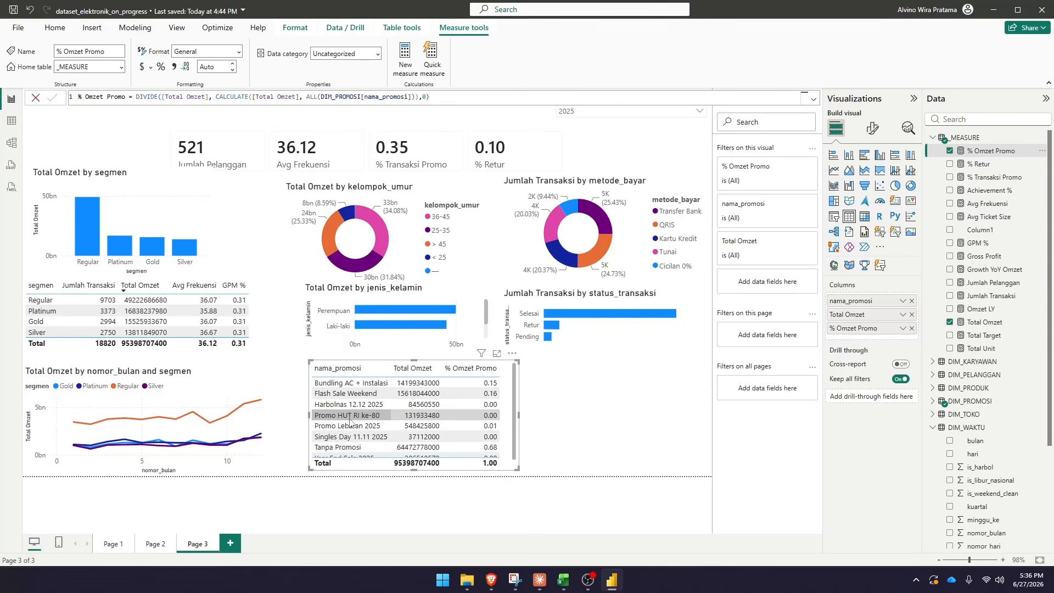
scroll(384, 423, down, 1)
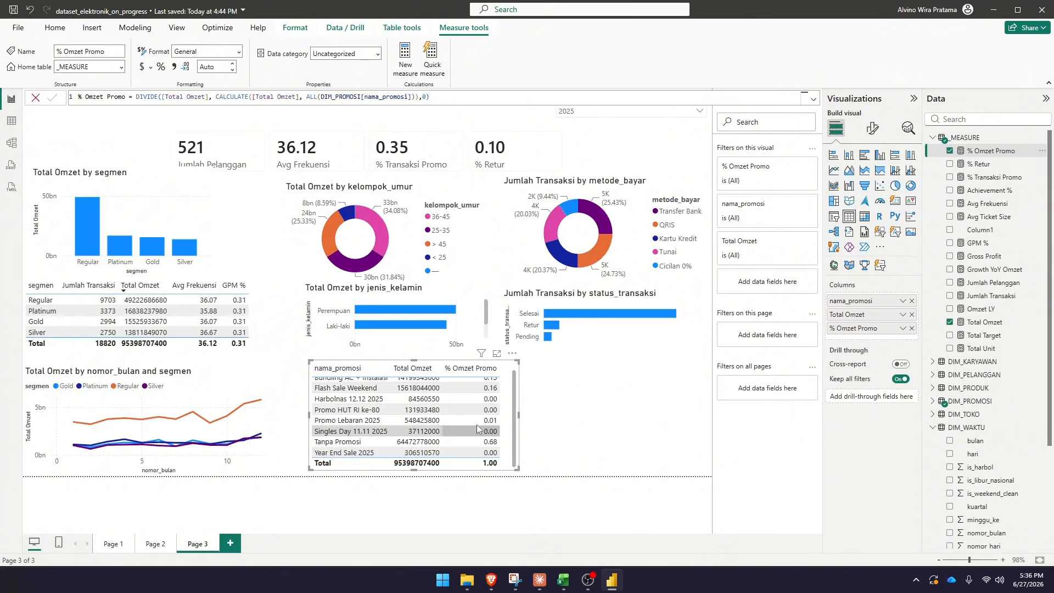
scroll(476, 423, up, 1)
scroll(477, 426, down, 1)
scroll(477, 427, up, 1)
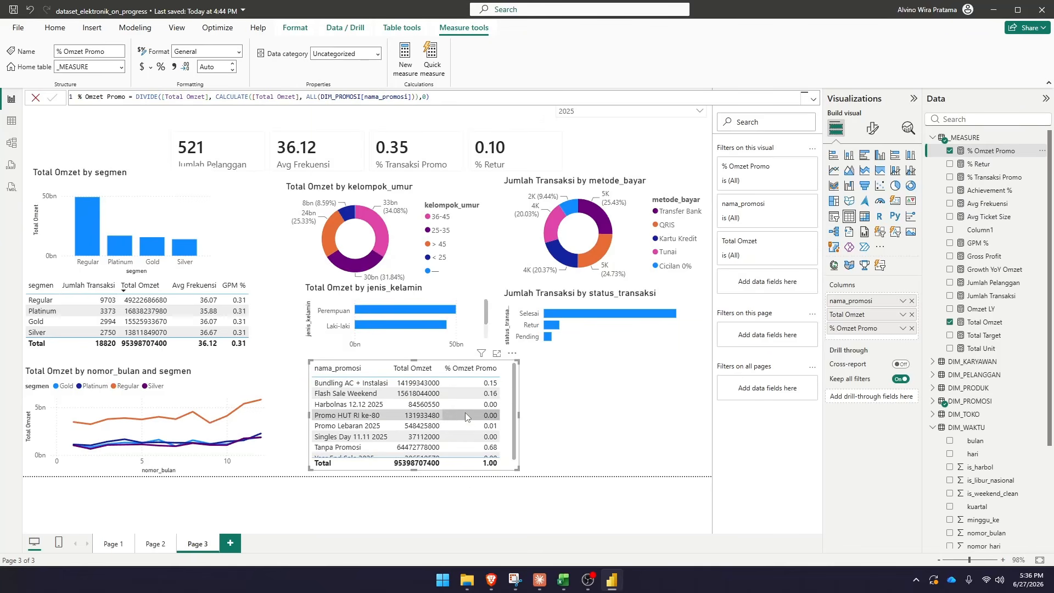
Add the Jumlah Transaksi measure to the nama_promosi table and widen the table to fit the extra column
click(1002, 121)
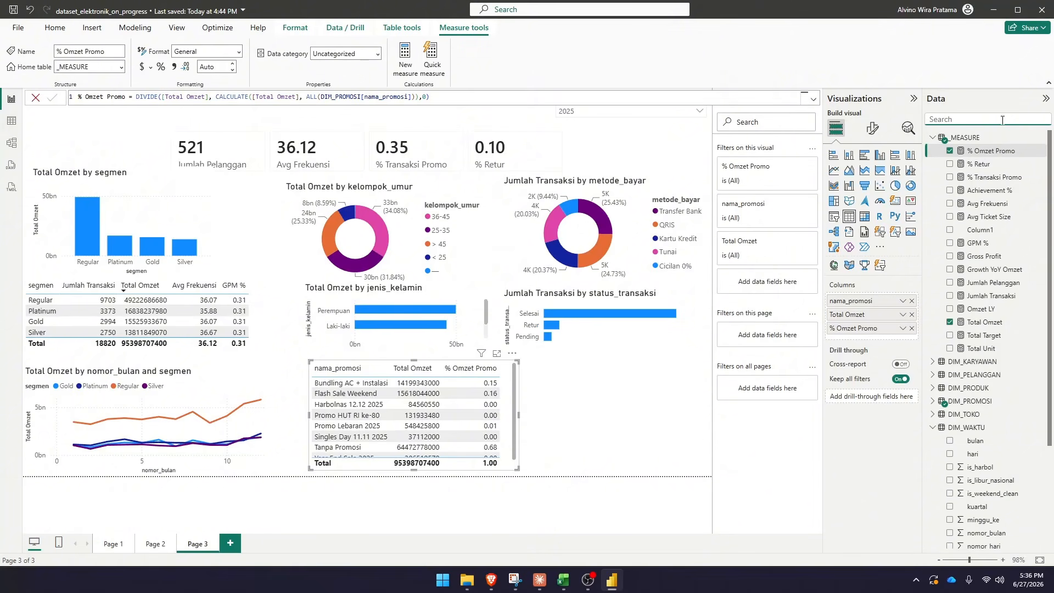
text(tran)
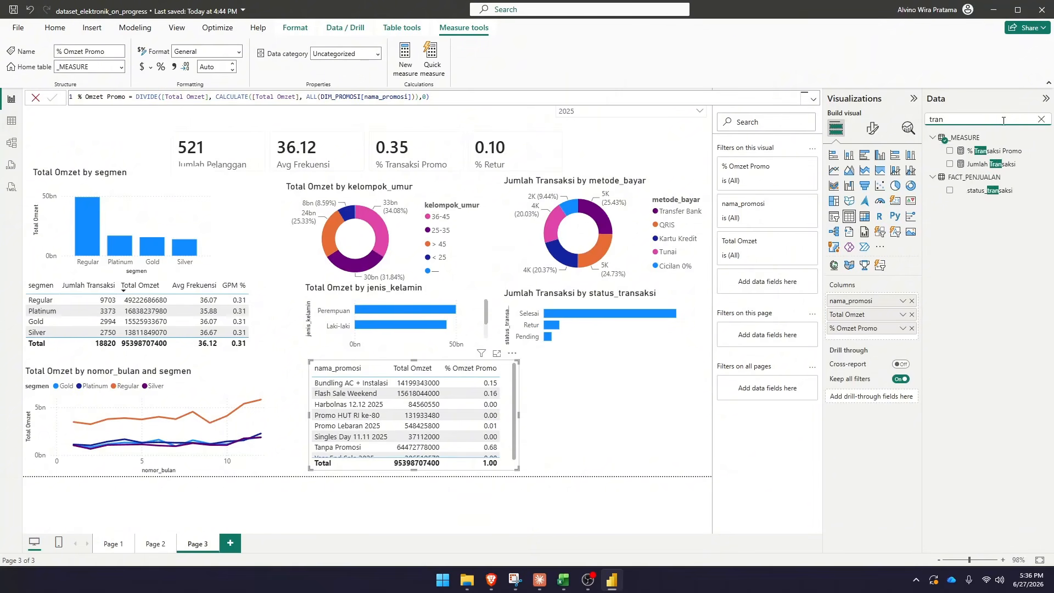
click(950, 165)
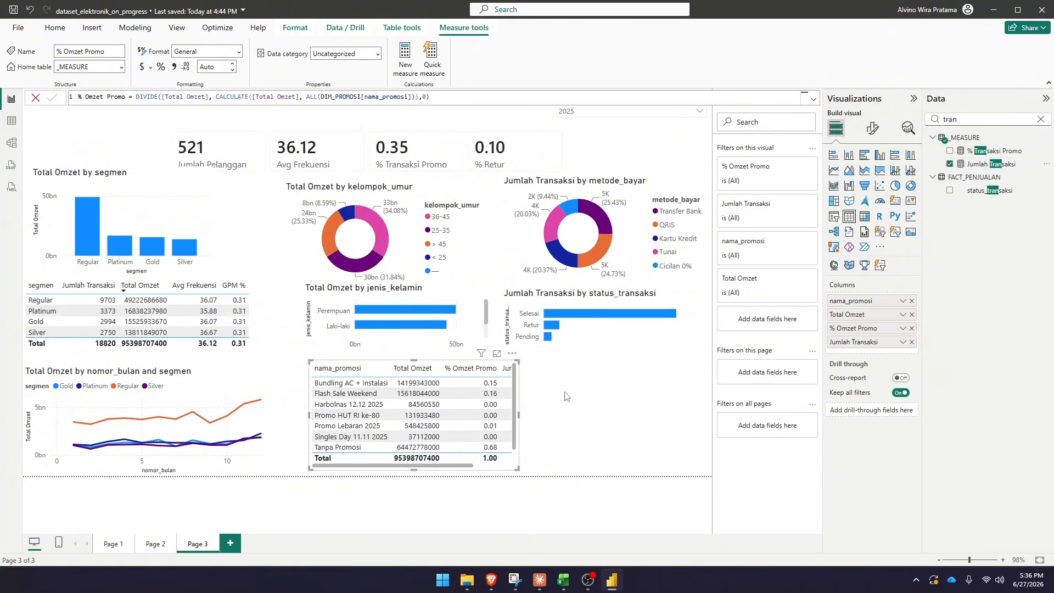
drag(519, 417, 577, 420)
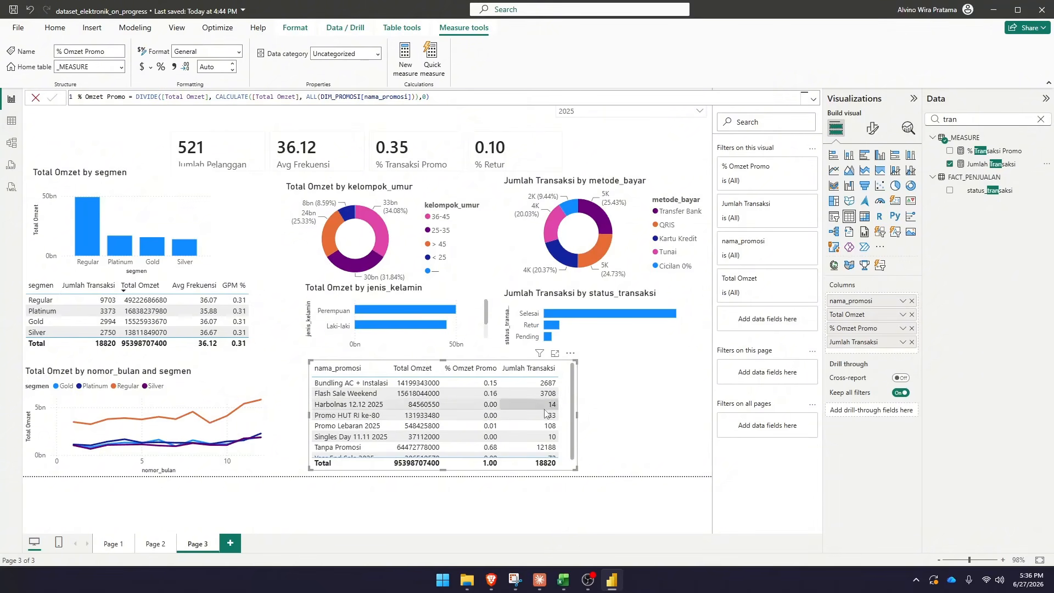
Review the transaction figures per promotion, widen the nama_promosi table a little further and deselect it
scroll(474, 412, down, 1)
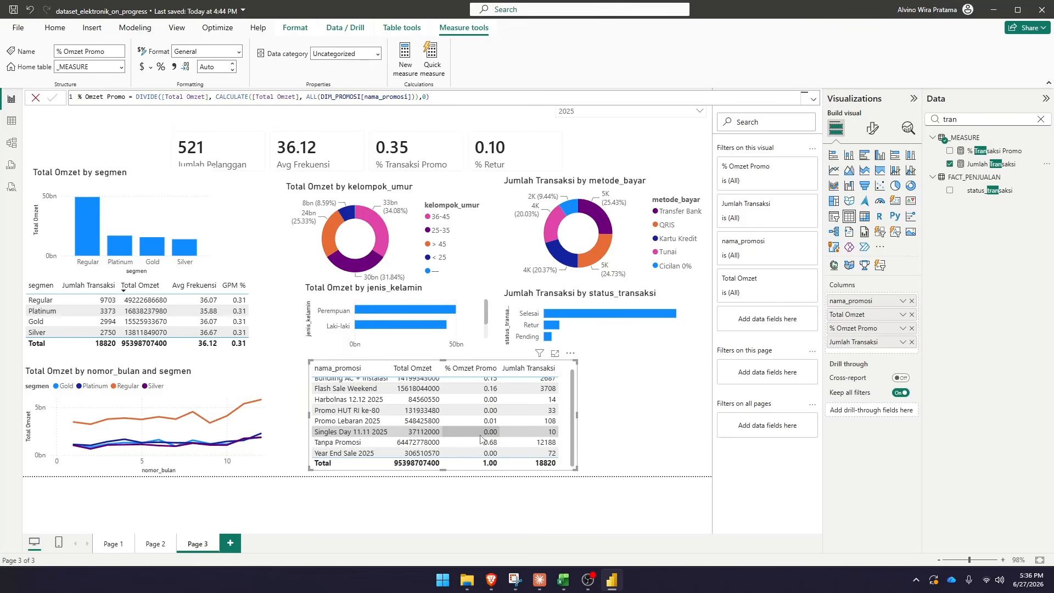
scroll(483, 434, up, 1)
scroll(483, 432, down, 1)
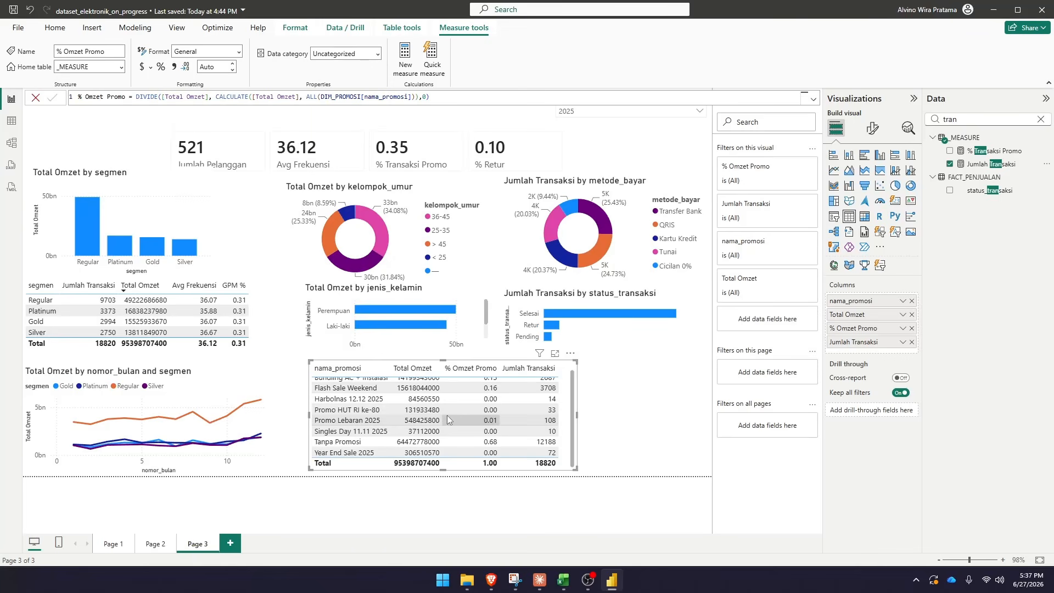
scroll(464, 437, up, 2)
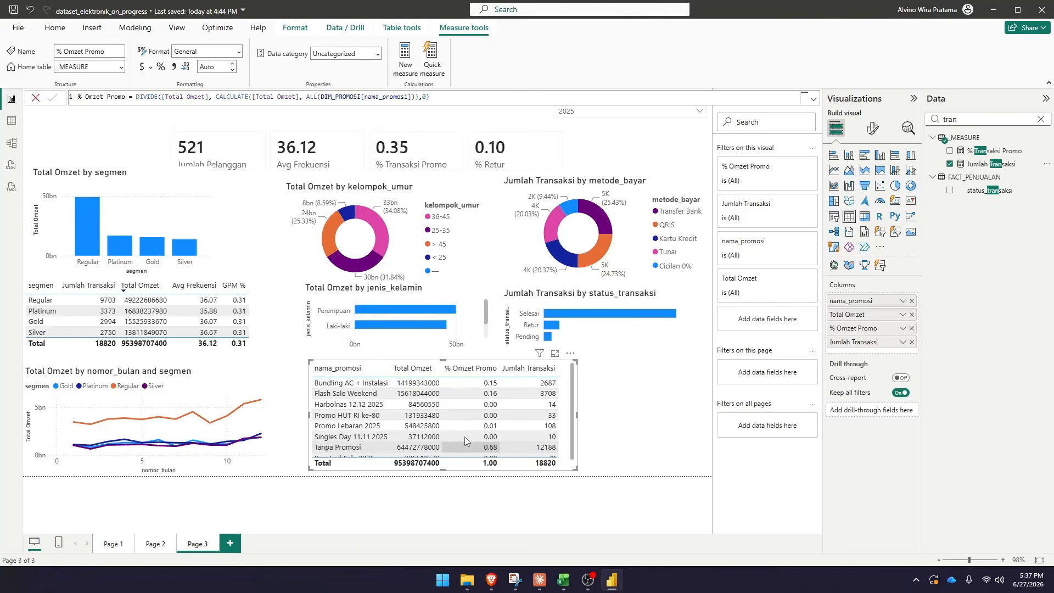
drag(577, 416, 615, 419)
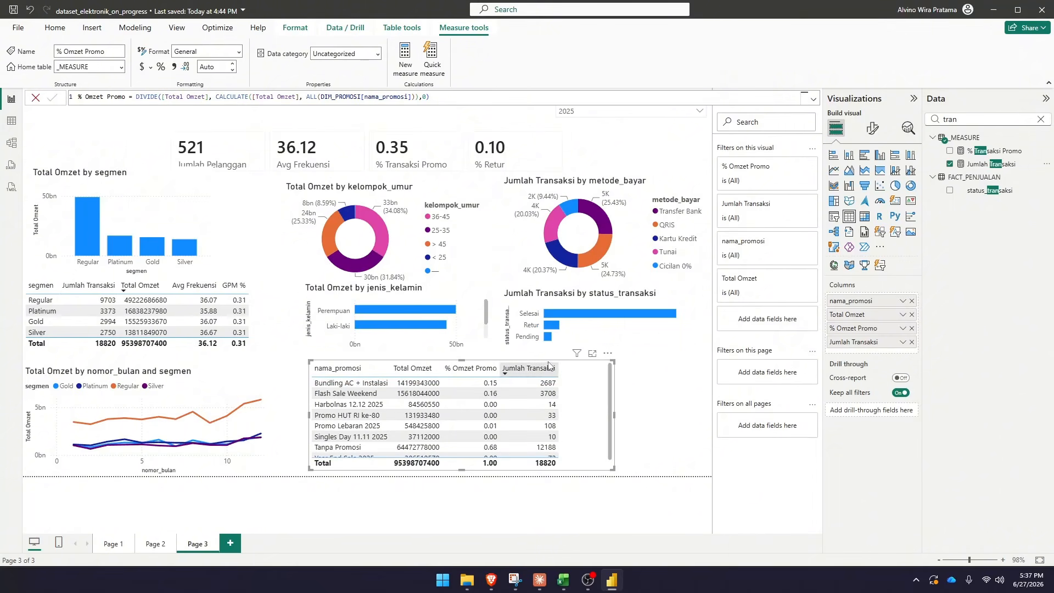
click(304, 393)
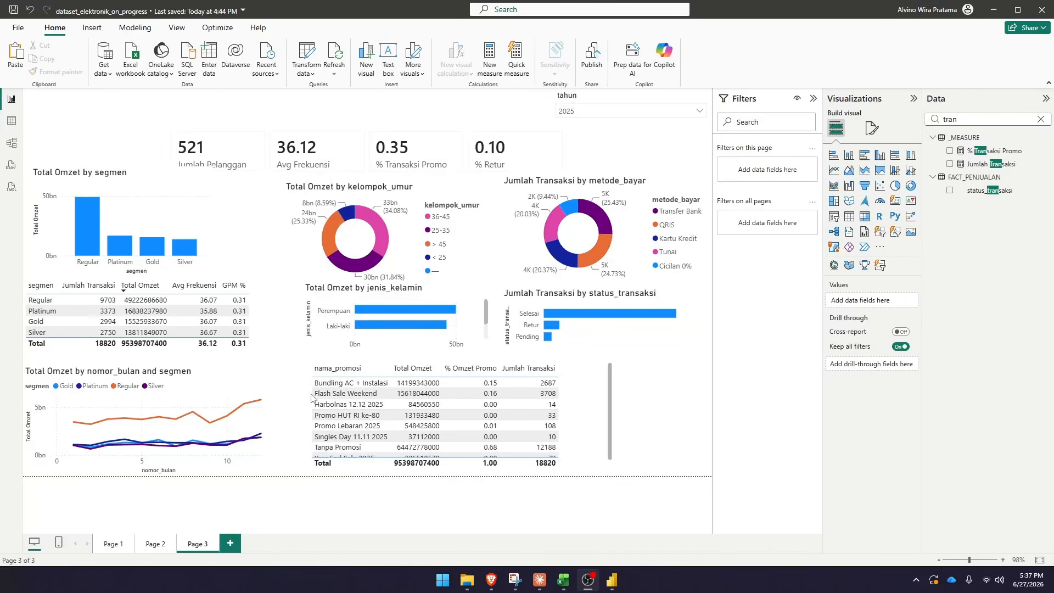
Look over the three report pages, insert a page navigator on Page 1 and deselect it
click(114, 544)
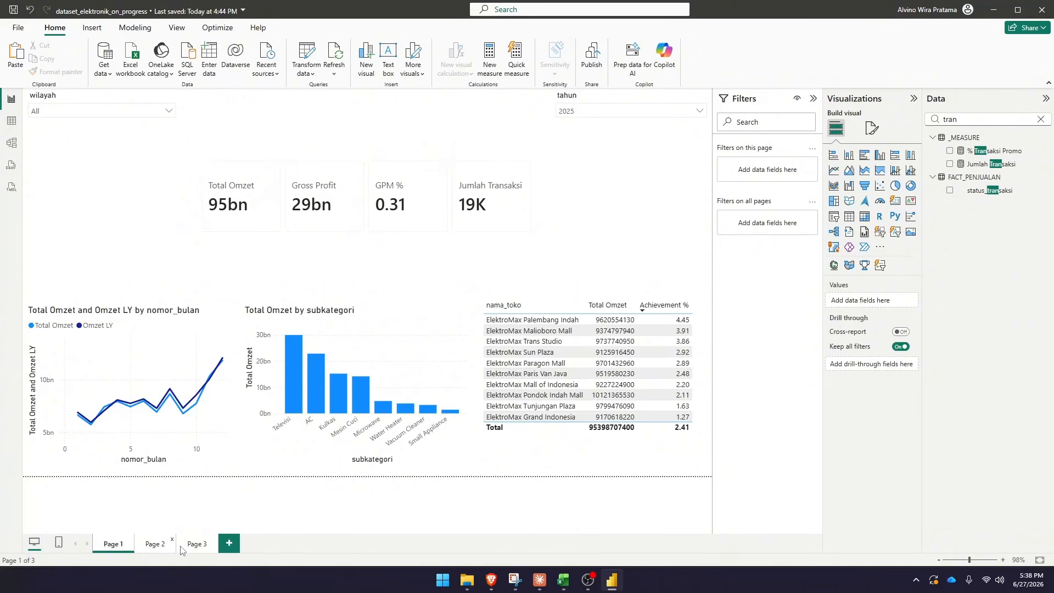
click(155, 544)
click(197, 544)
click(114, 545)
click(94, 28)
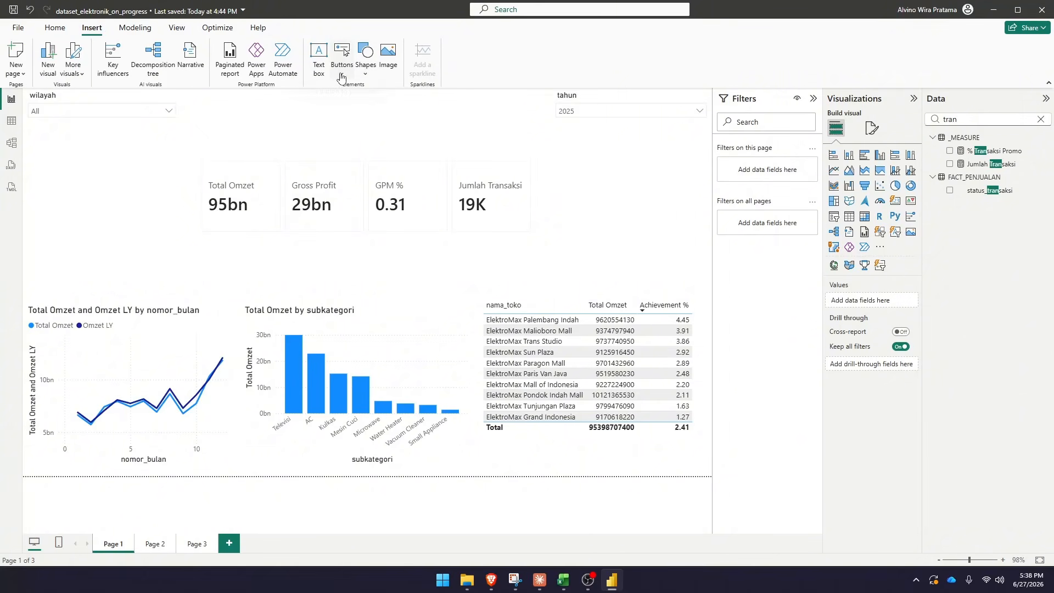
click(345, 76)
mouse_move(388, 274)
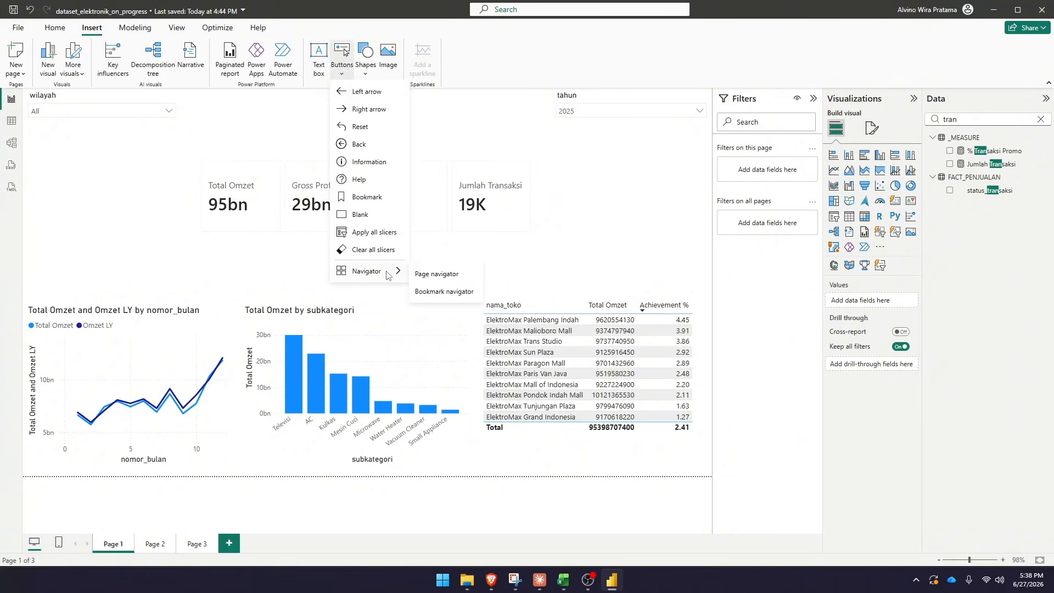
click(447, 275)
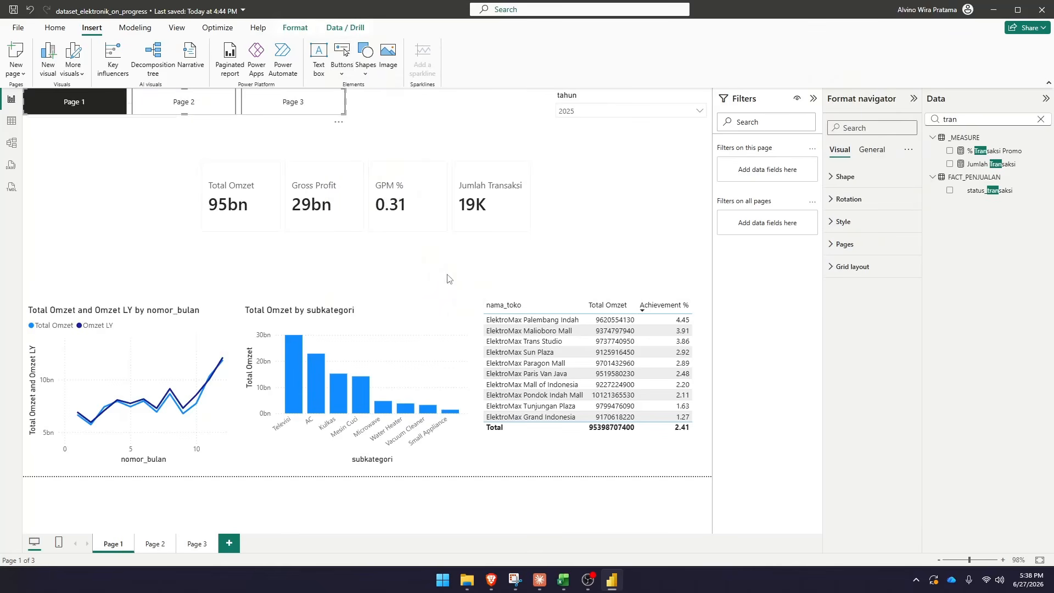
click(395, 132)
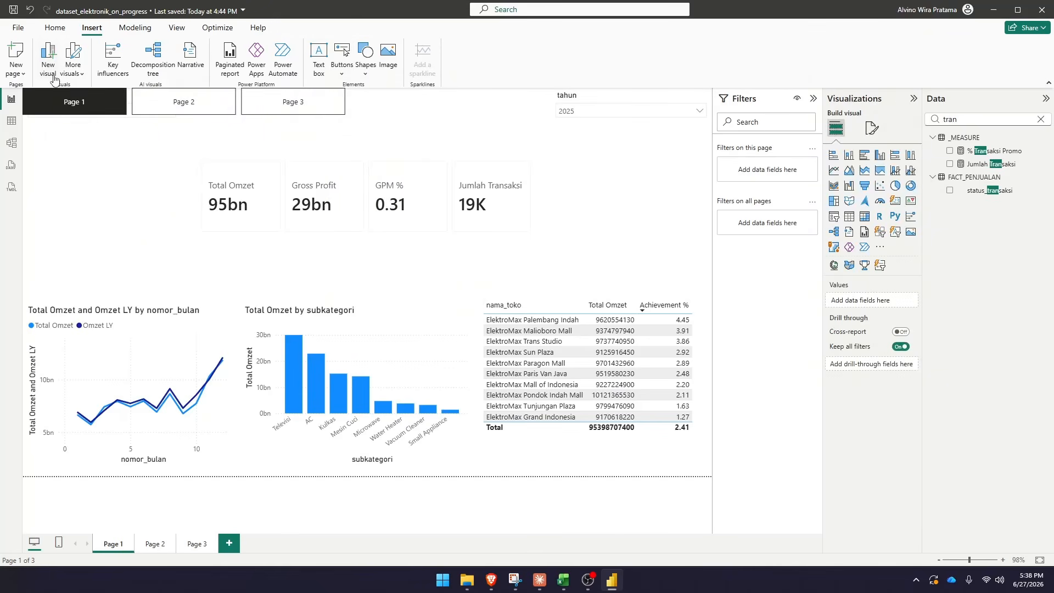
Test the page navigator by going to Page 2, Page 3 and back to Page 1
click(241, 113)
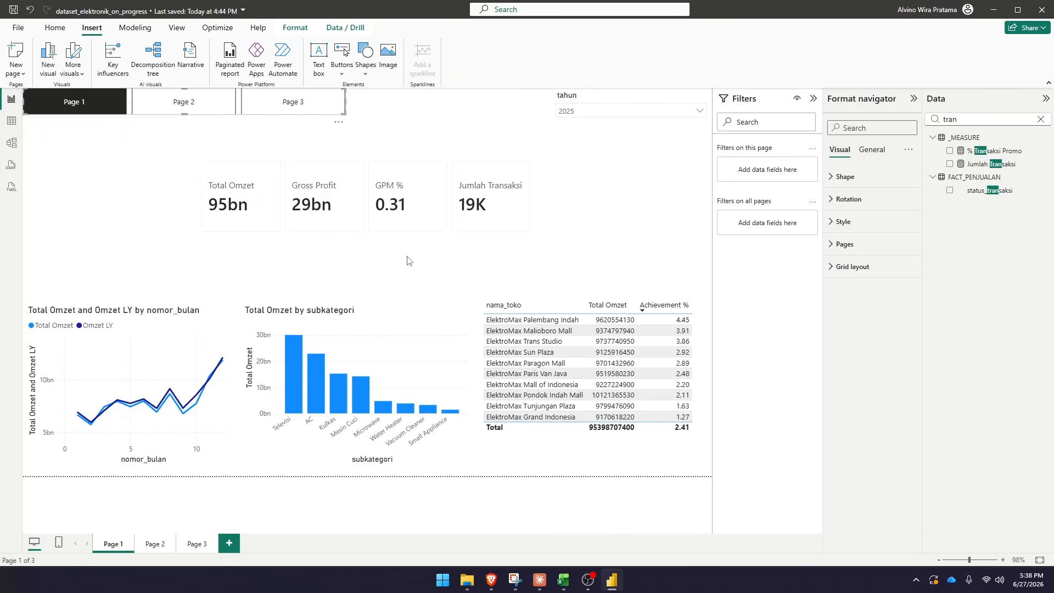
ctrl+click(184, 102)
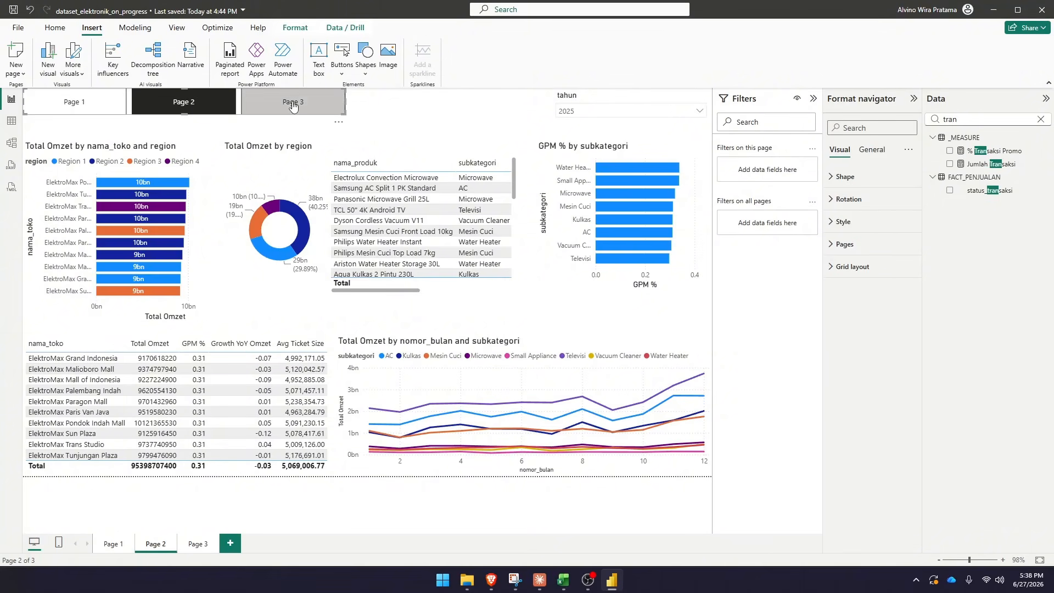
ctrl+click(293, 104)
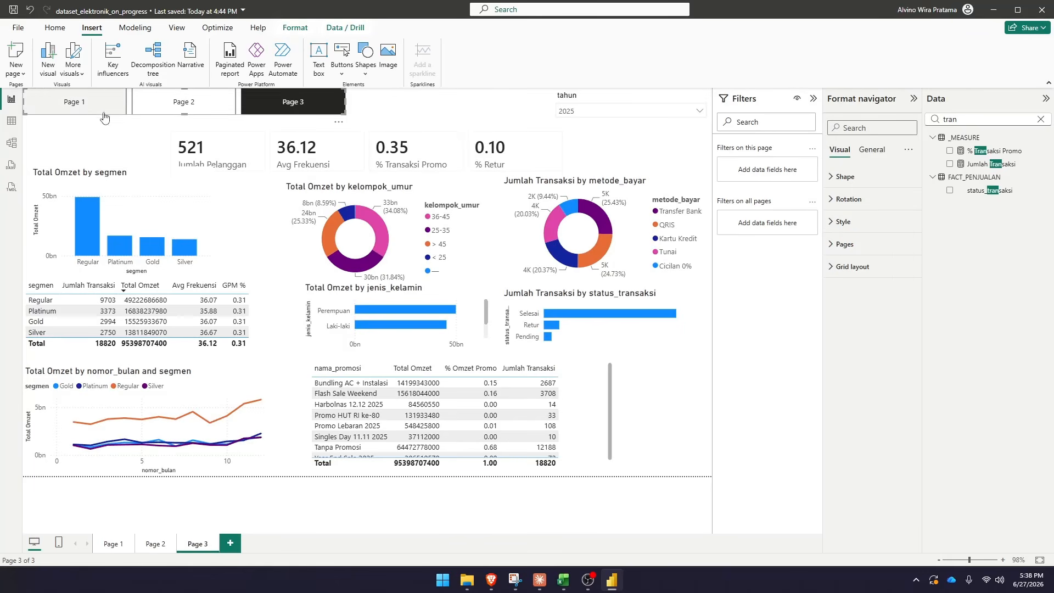
ctrl+click(84, 106)
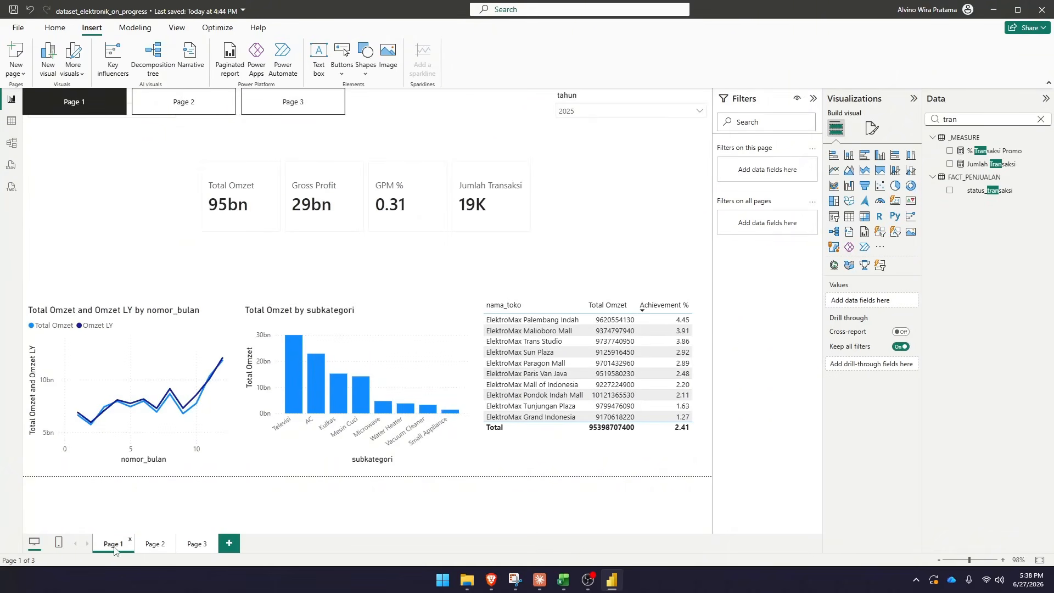
Rename Page 1 of the report as Overview
double_click(111, 544)
text(overview)
key(Return)
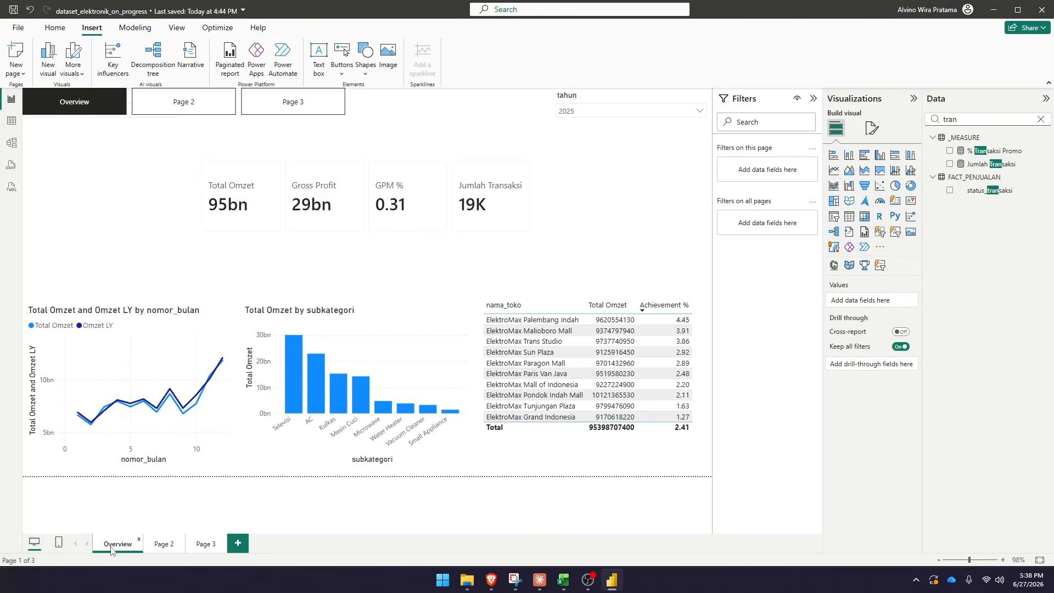
Rename Page 2 of the report as Produk & Toko
double_click(164, 545)
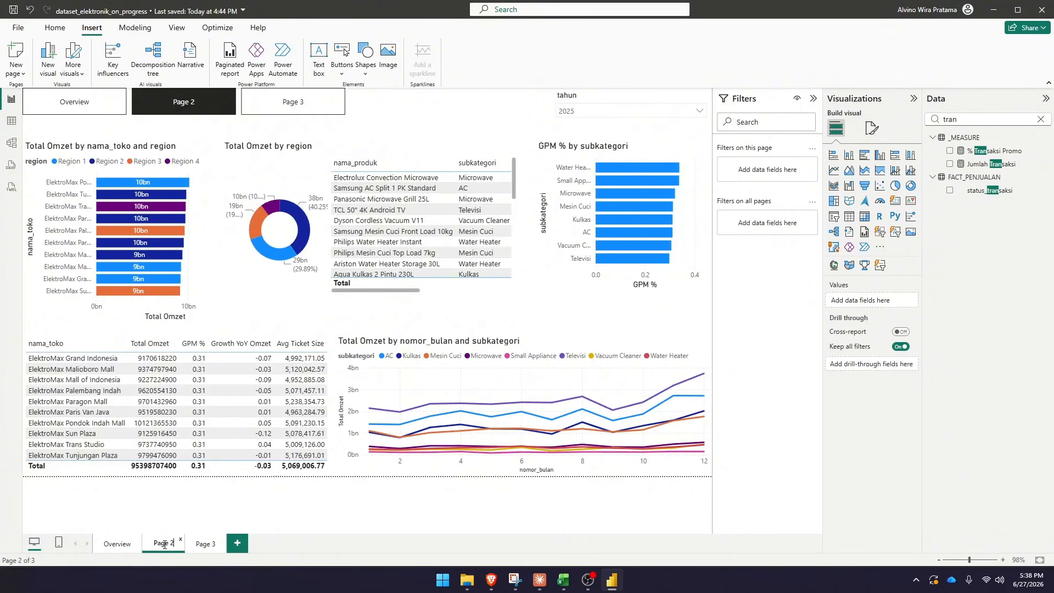
key(ctrl+a)
text(Prod)
key(Return)
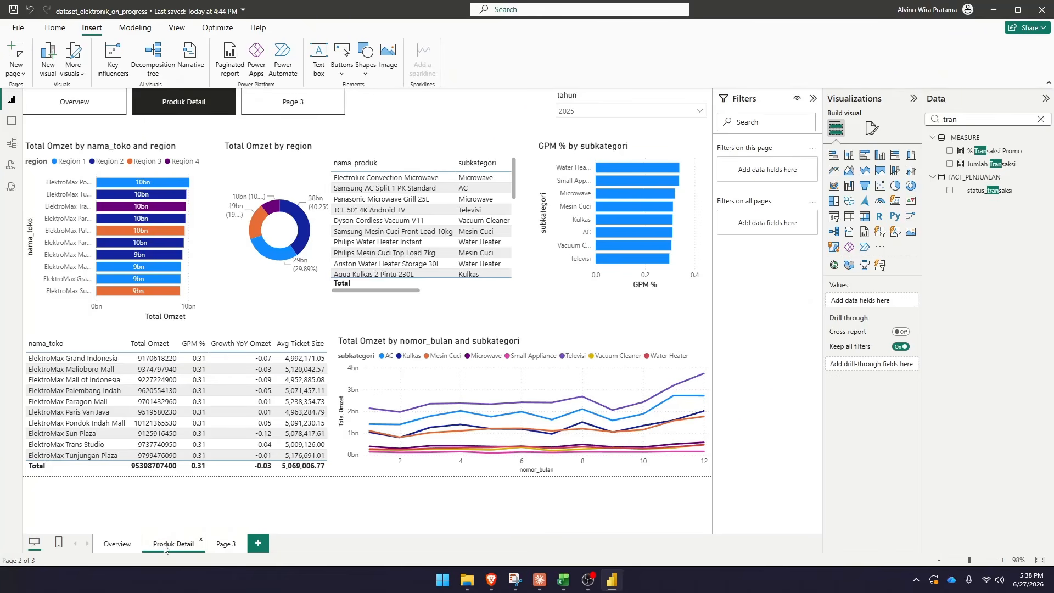
double_click(183, 544)
drag(178, 542, 194, 543)
text(& Toko)
key(Return)
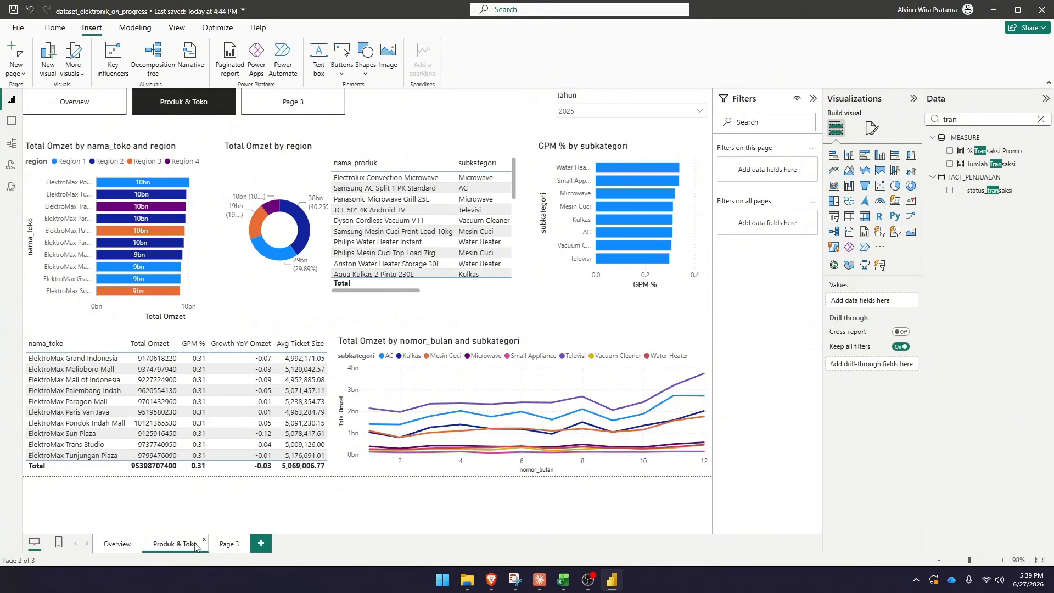
Rename Page 3 as Pelanggan and return to the Overview page through the page navigator
click(231, 545)
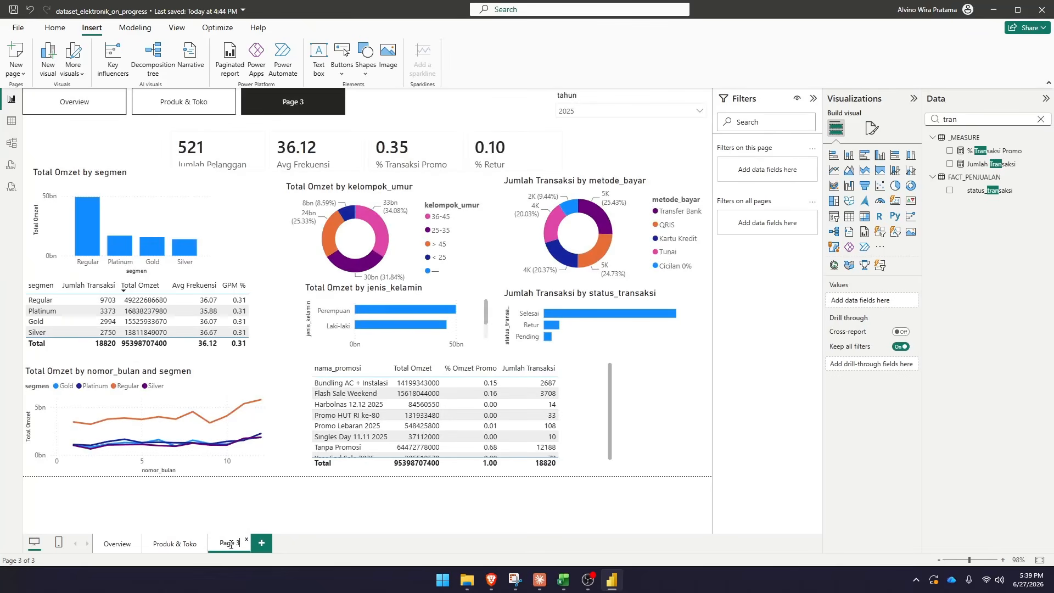
double_click(231, 546)
text(H)
key(ctrl+a)
text(Pel)
key(Return)
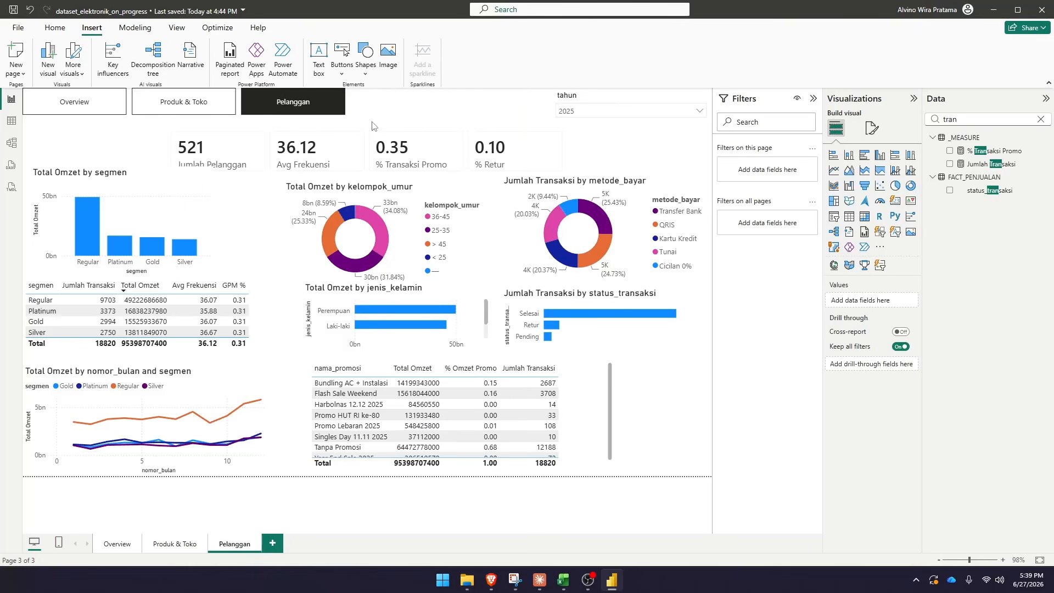
ctrl+click(96, 104)
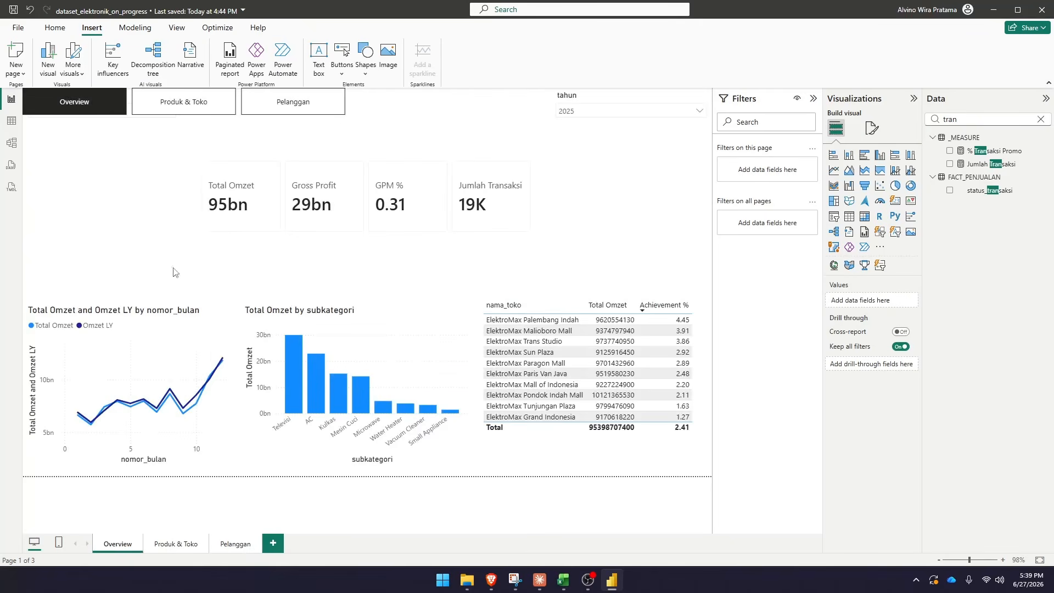
Hide the Produk & Toko and Pelanggan pages and set Overview as the report's landing page
right_click(176, 548)
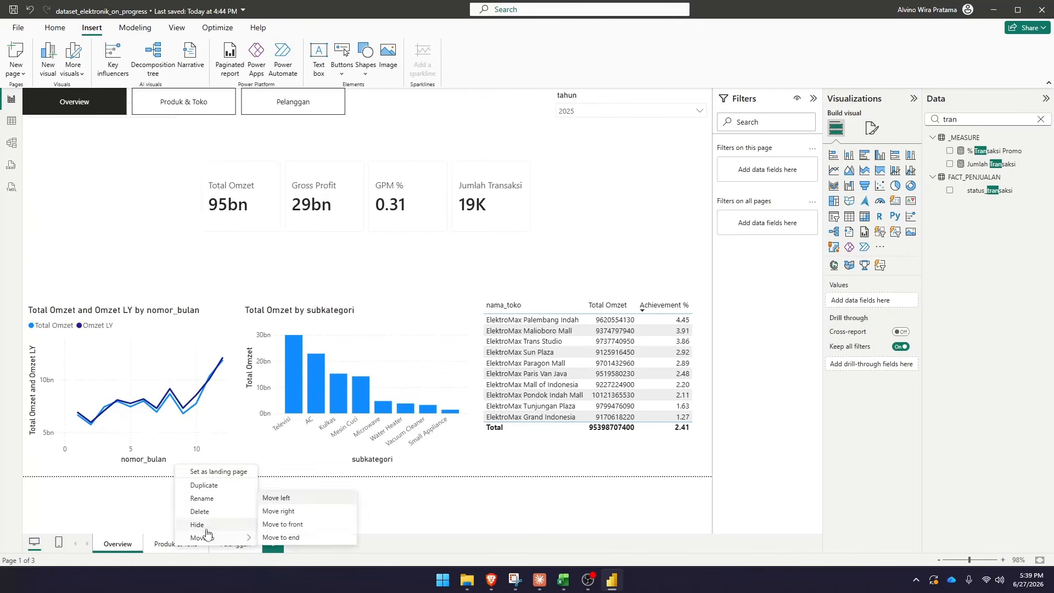
click(192, 518)
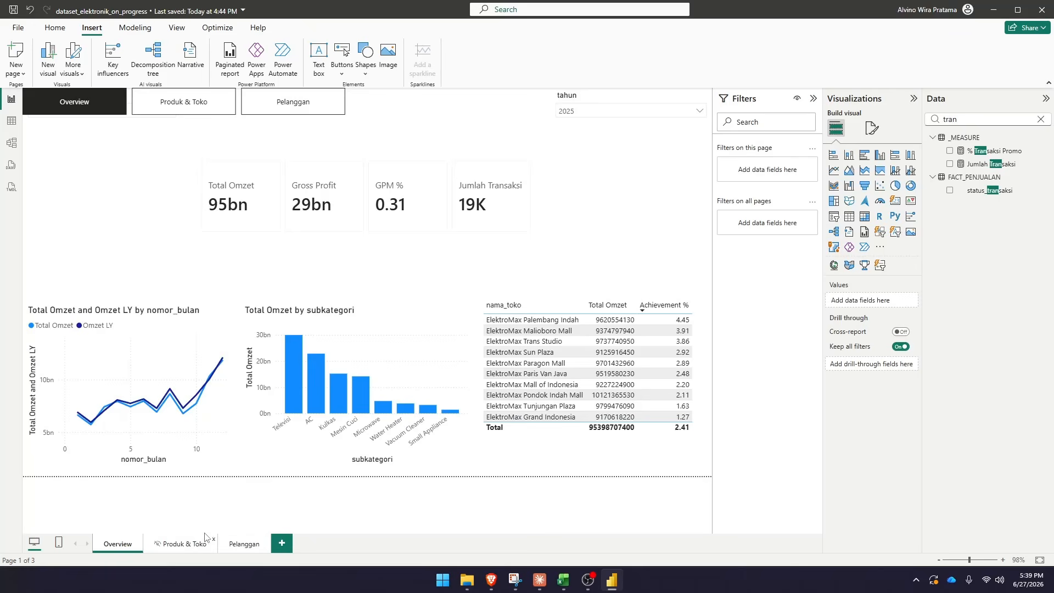
right_click(242, 548)
click(255, 520)
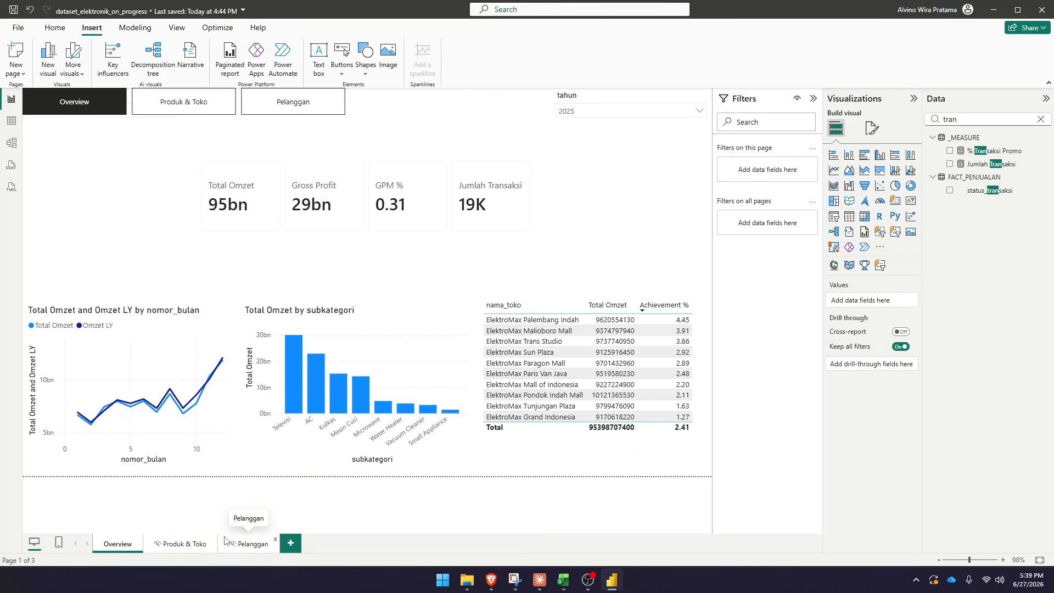
right_click(115, 548)
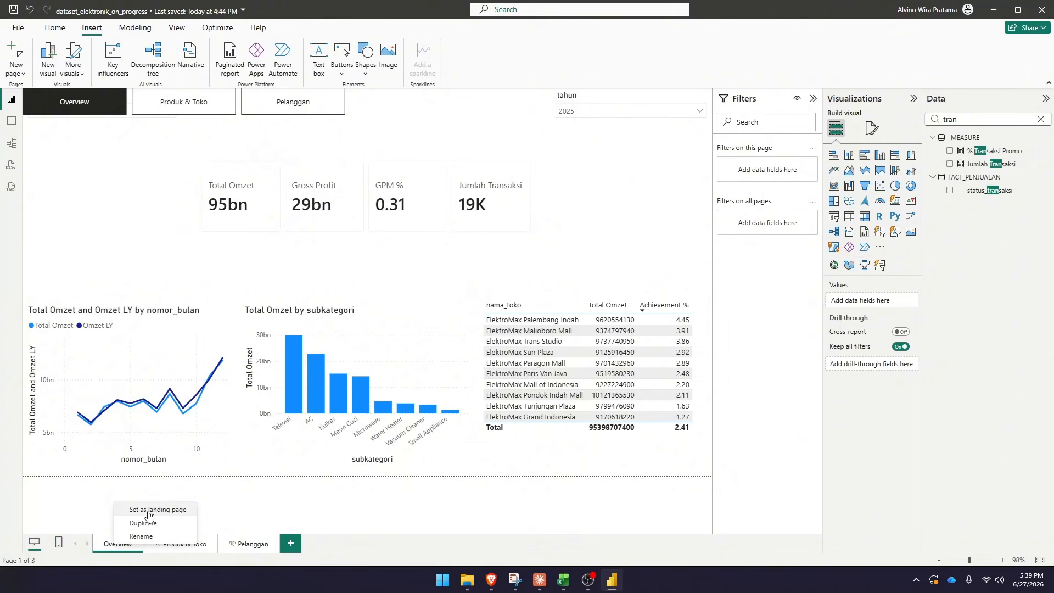
click(169, 515)
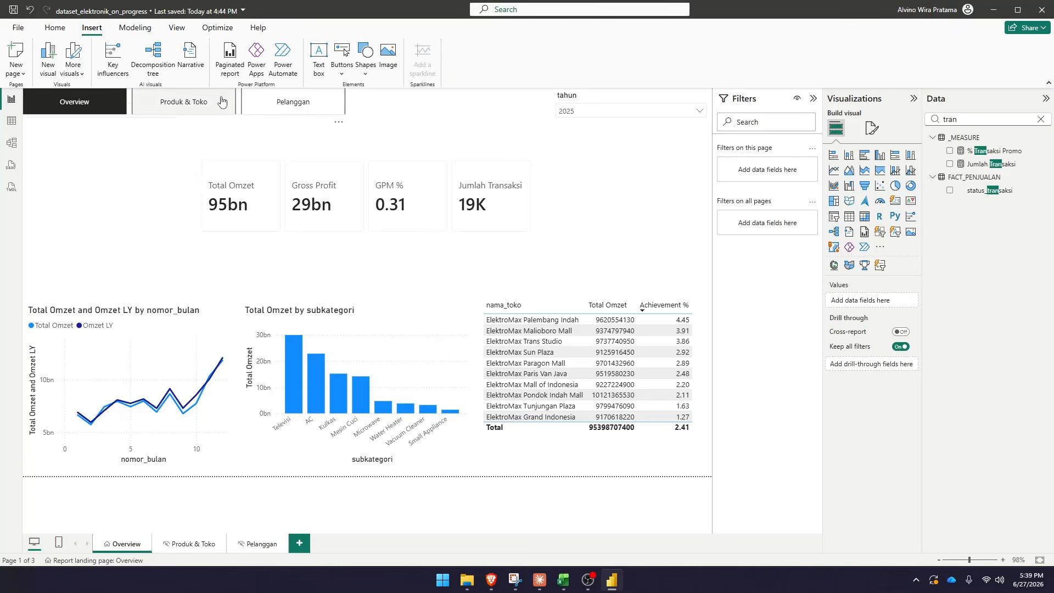
Check that the page navigator still leads to the hidden Produk & Toko and Pelanggan pages
ctrl+click(193, 106)
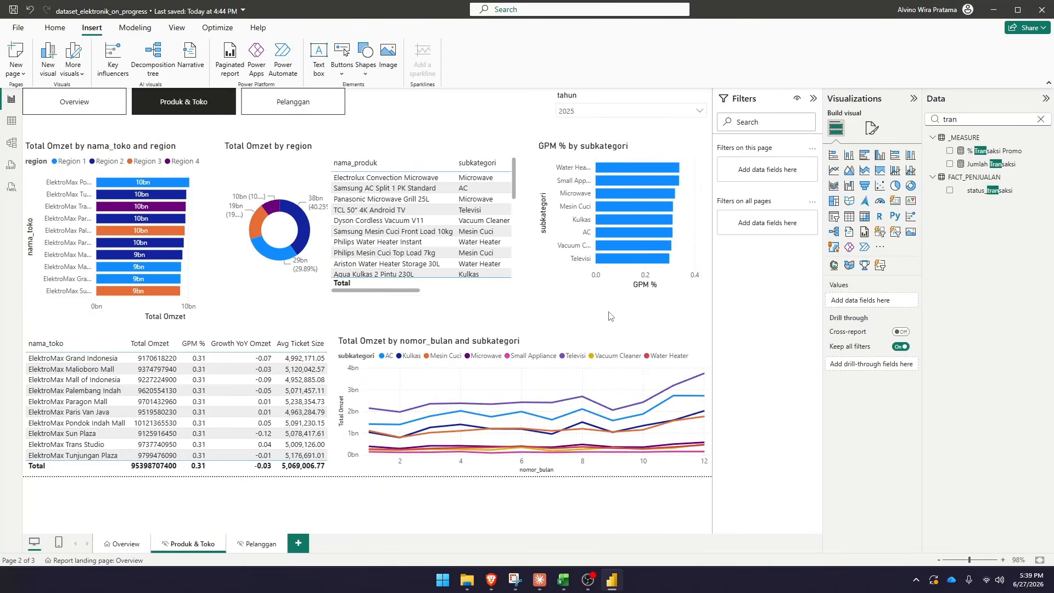
ctrl+click(299, 110)
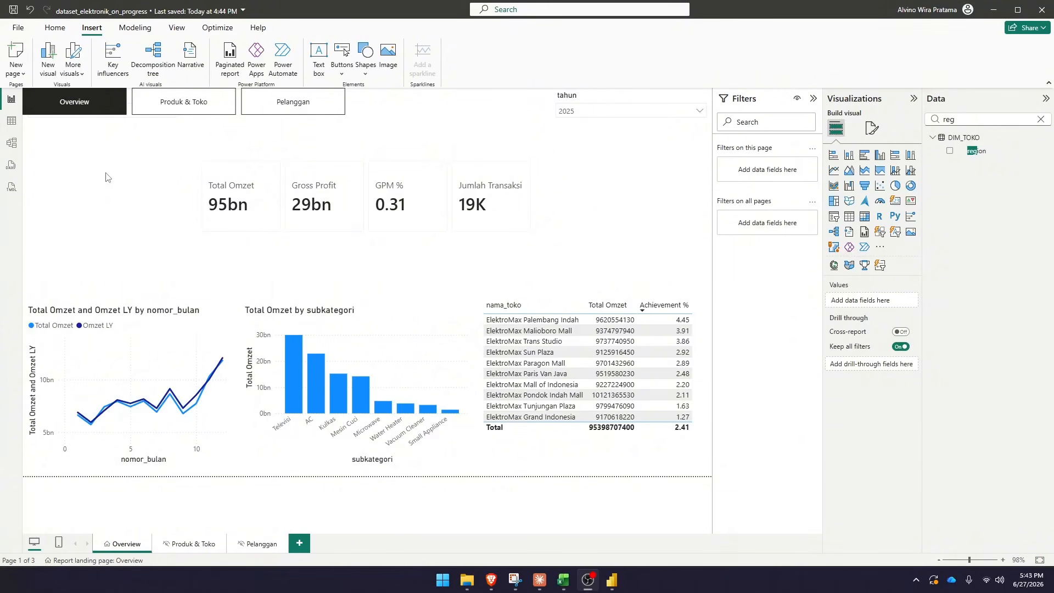
Place the wilayah dropdown slicer directly beneath the tahun slicer on the Overview page
click(126, 126)
drag(125, 132, 657, 166)
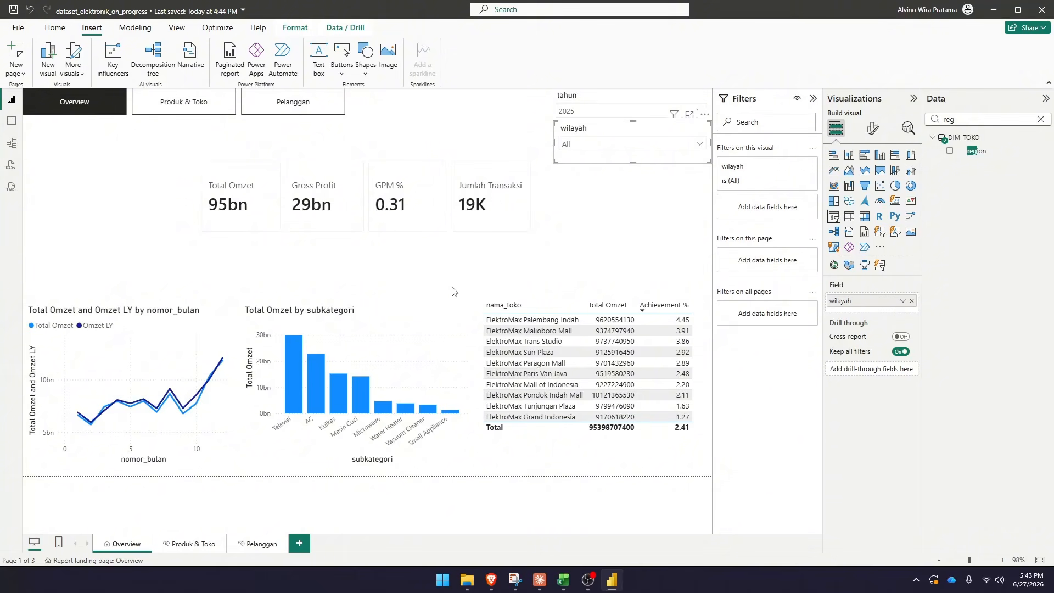
Add a region slicer to the Produk & Toko page, placed between the page navigator and the tahun slicer and shortened to match their height
click(185, 545)
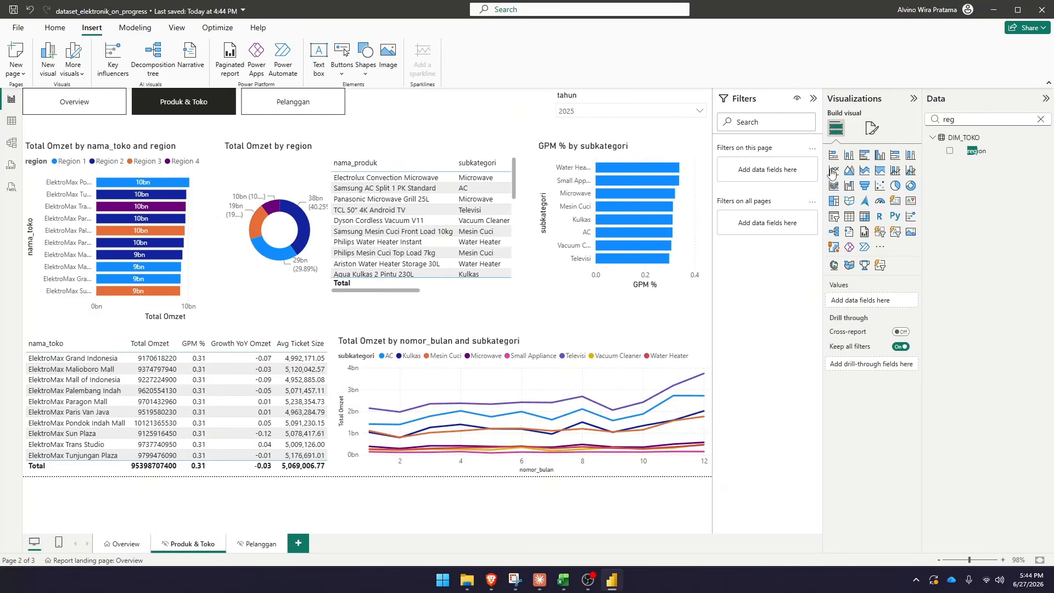
click(834, 218)
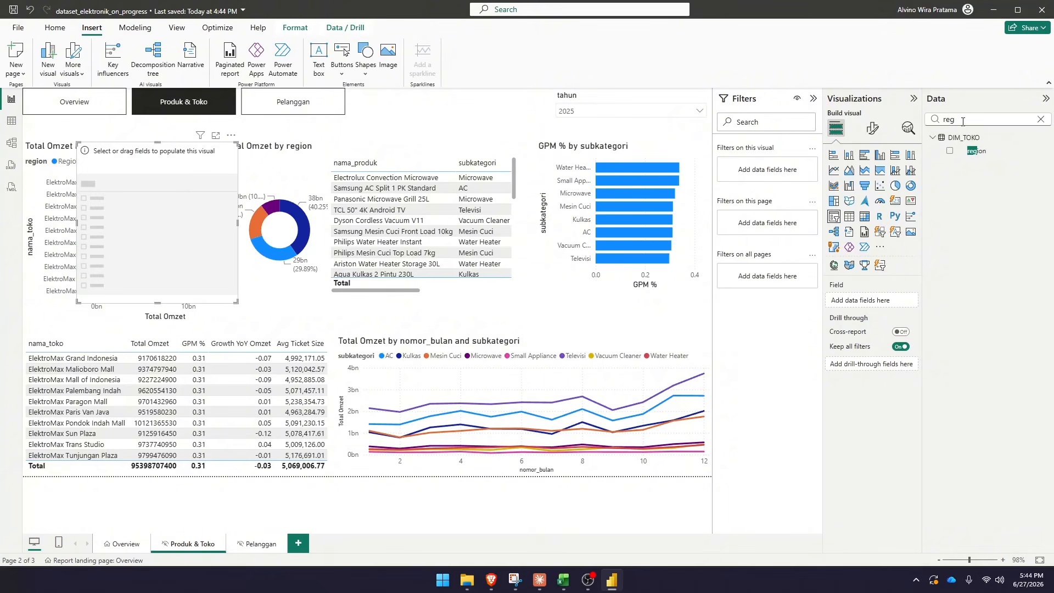
drag(144, 154, 427, 100)
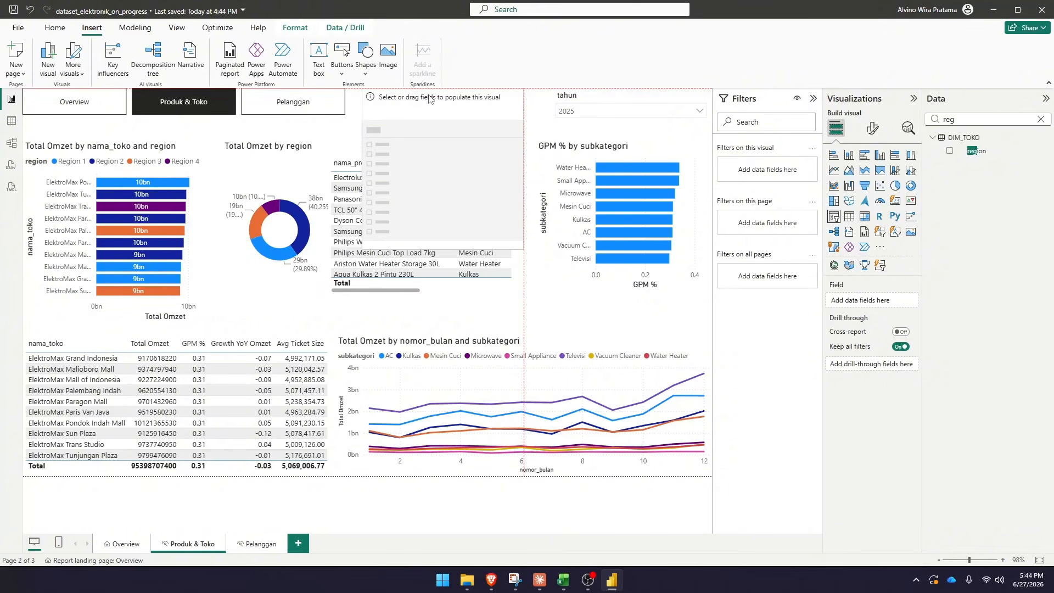
click(950, 151)
drag(443, 249, 453, 131)
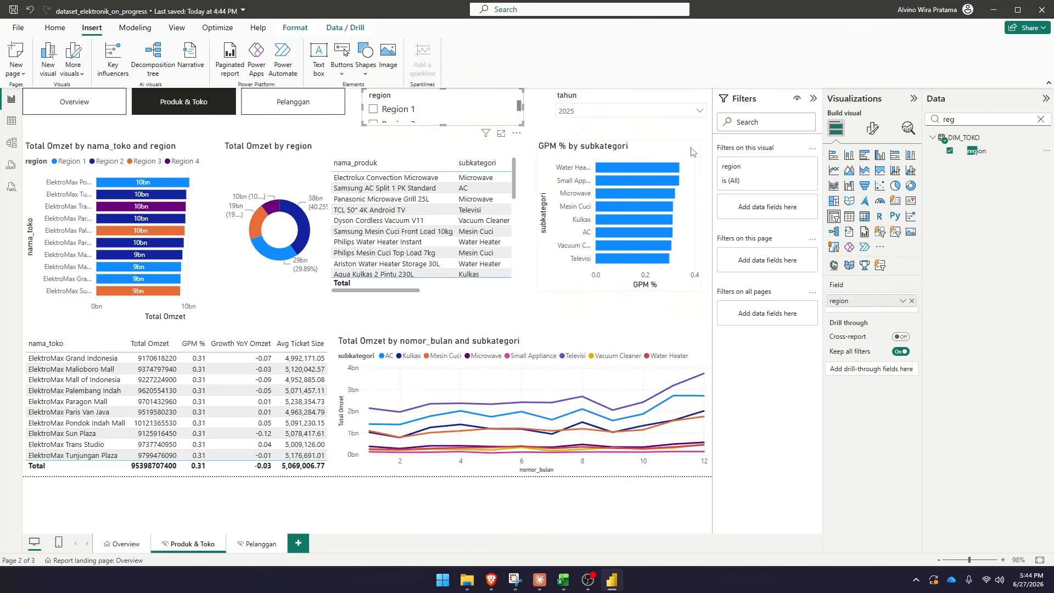
Set the region slicer's style to Dropdown and enable its "Select all" option
click(873, 128)
click(866, 260)
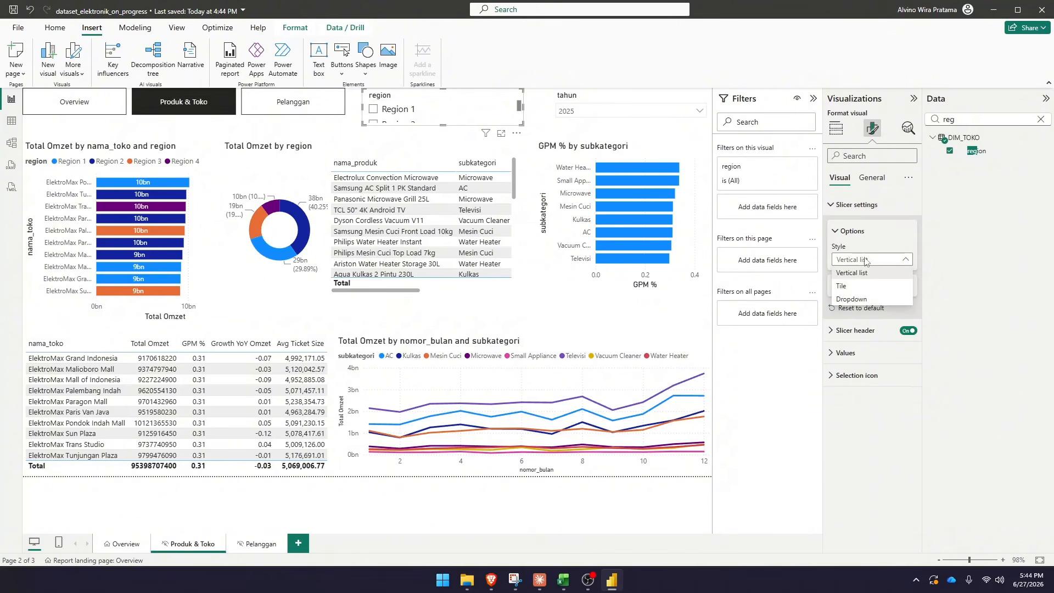
click(852, 299)
click(856, 286)
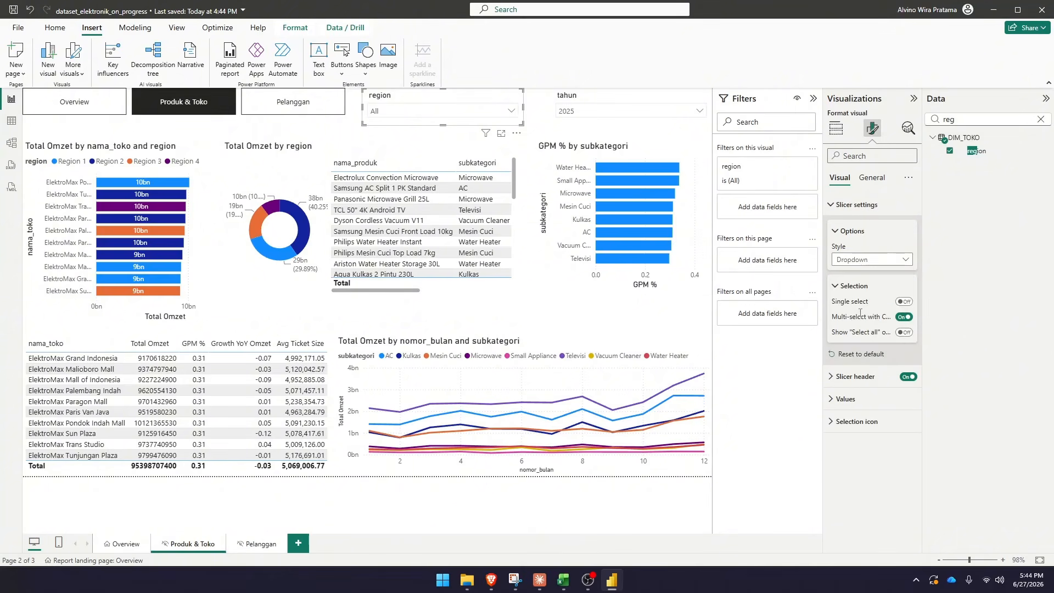
click(904, 332)
Test the region slicer by selecting and clearing Region 1 through Region 4, and close its list
click(437, 112)
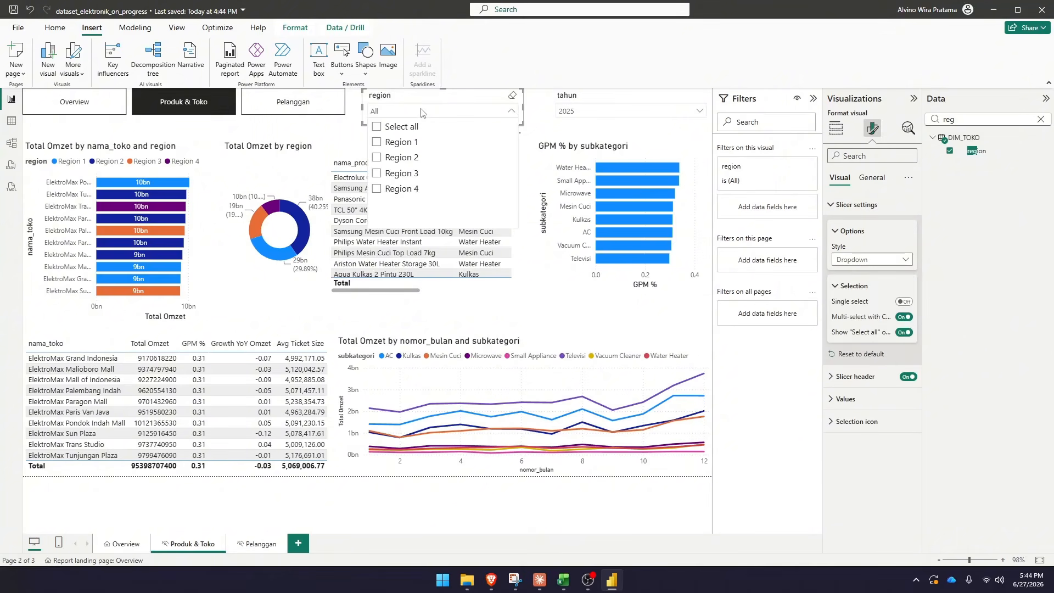
click(406, 130)
click(404, 144)
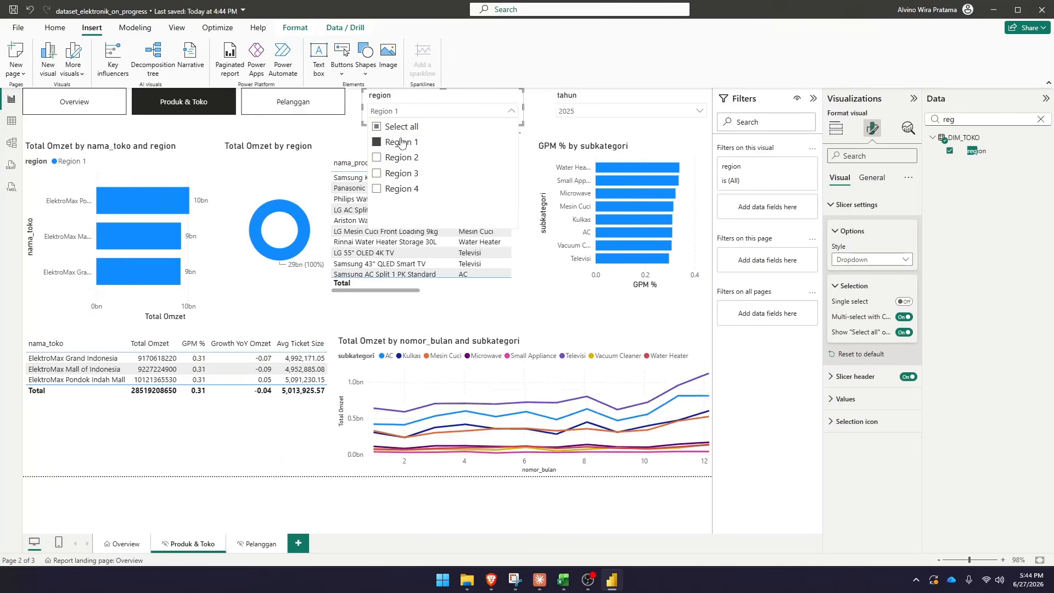
click(404, 145)
click(398, 162)
click(399, 160)
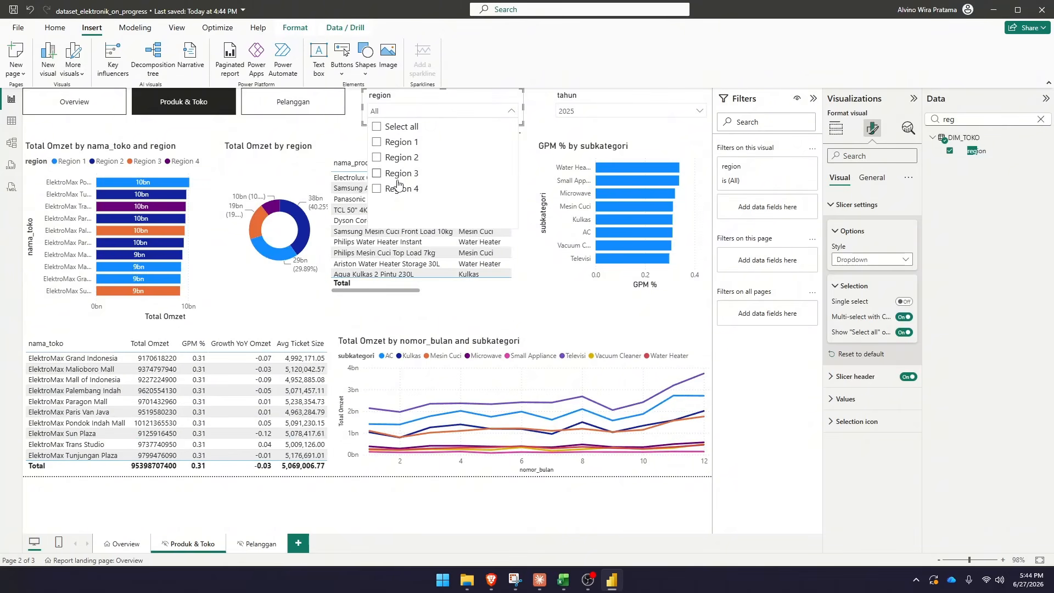
click(400, 174)
click(399, 176)
click(400, 188)
click(399, 189)
click(511, 111)
Narrow the region slicer and place a copy of it between the original and the tahun slicer
drag(522, 115, 482, 116)
key(ctrl+v)
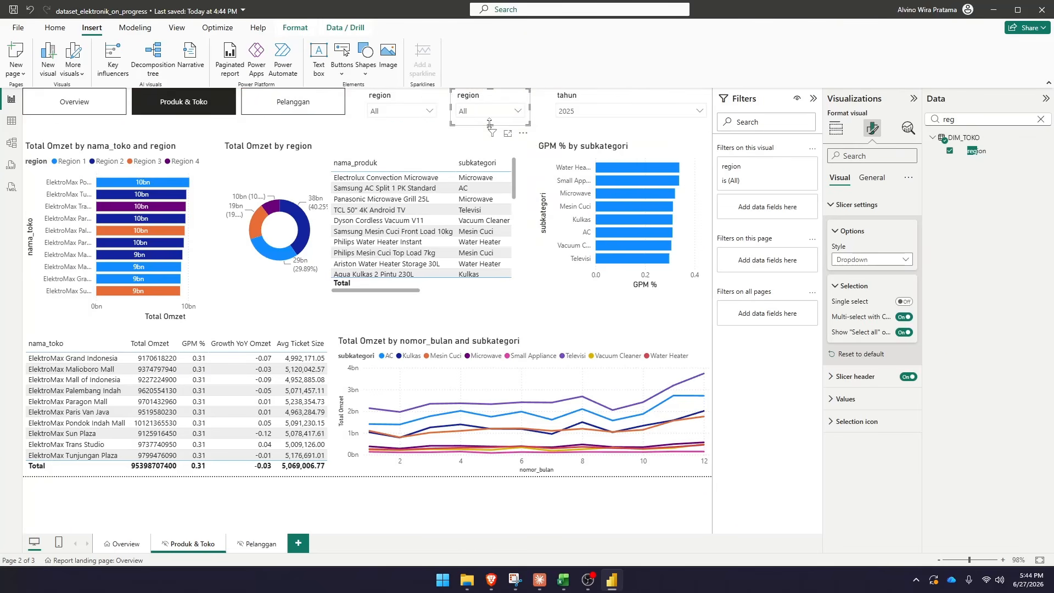
Replace the region field in the copied slicer with subkategori from DIM_PRODUK
double_click(968, 121)
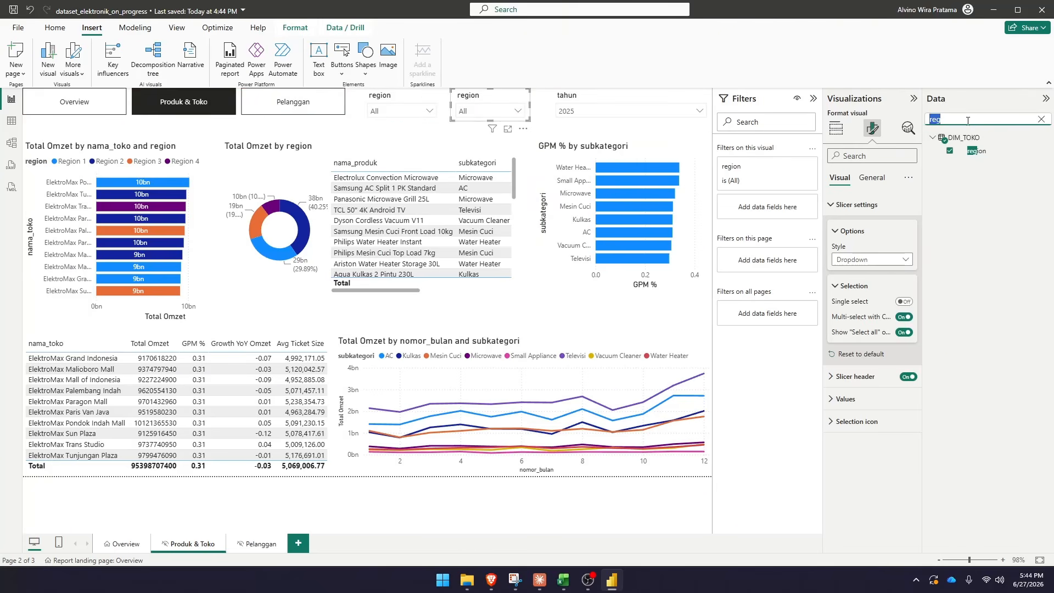
text(sub)
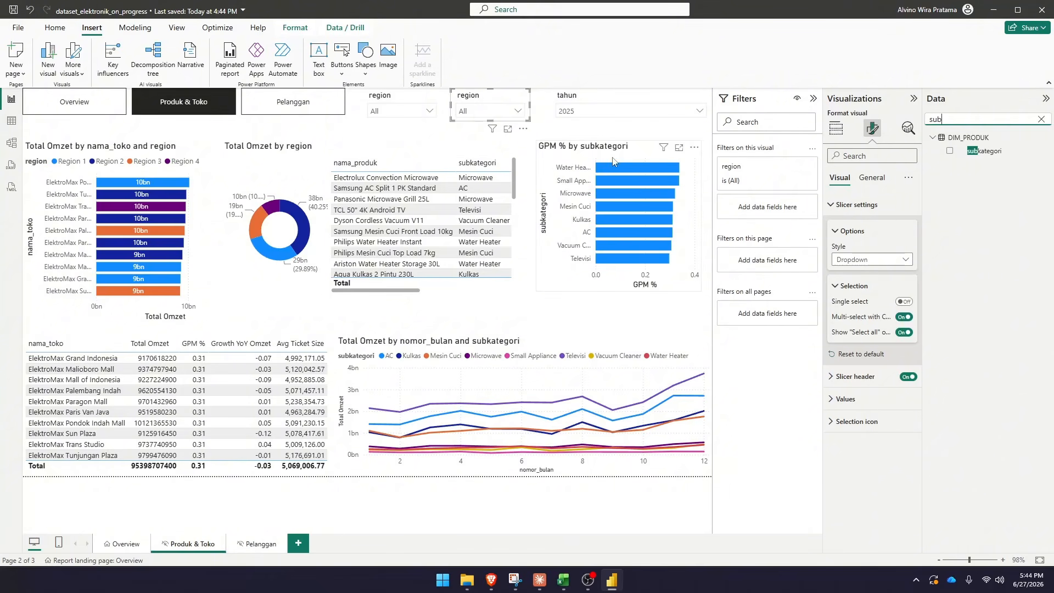
click(836, 128)
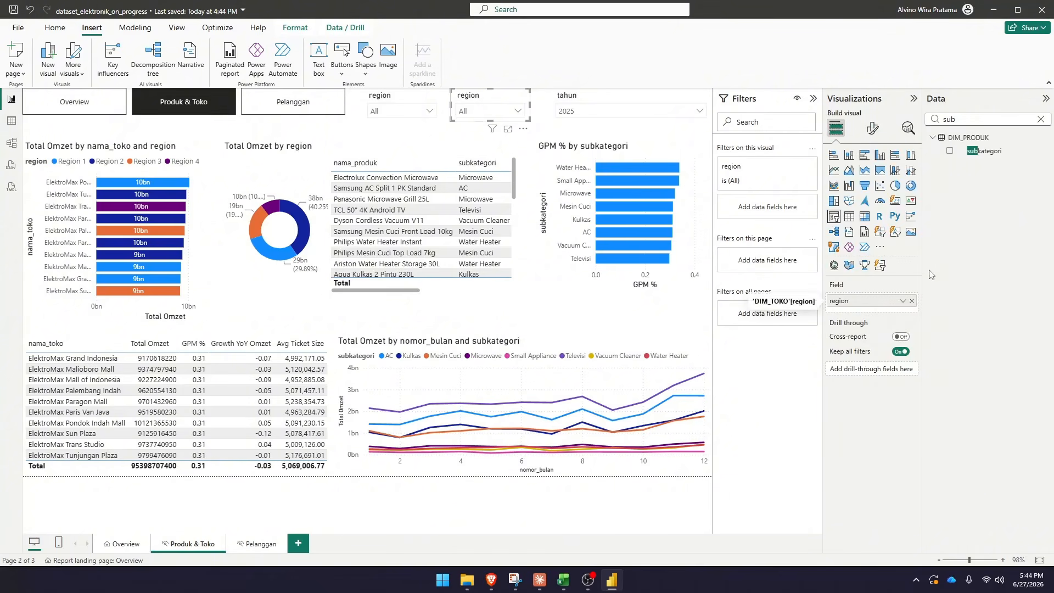
click(912, 301)
click(949, 151)
Test the subkategori slicer by selecting and clearing AC, Kulkas and Mesin Cuci in turn
click(503, 112)
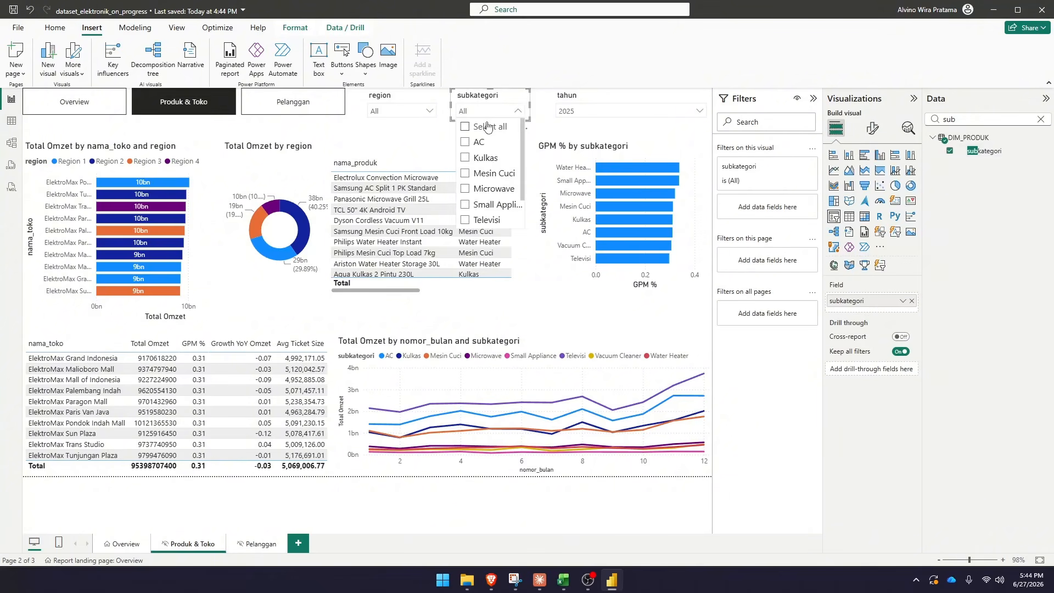
click(474, 143)
click(475, 144)
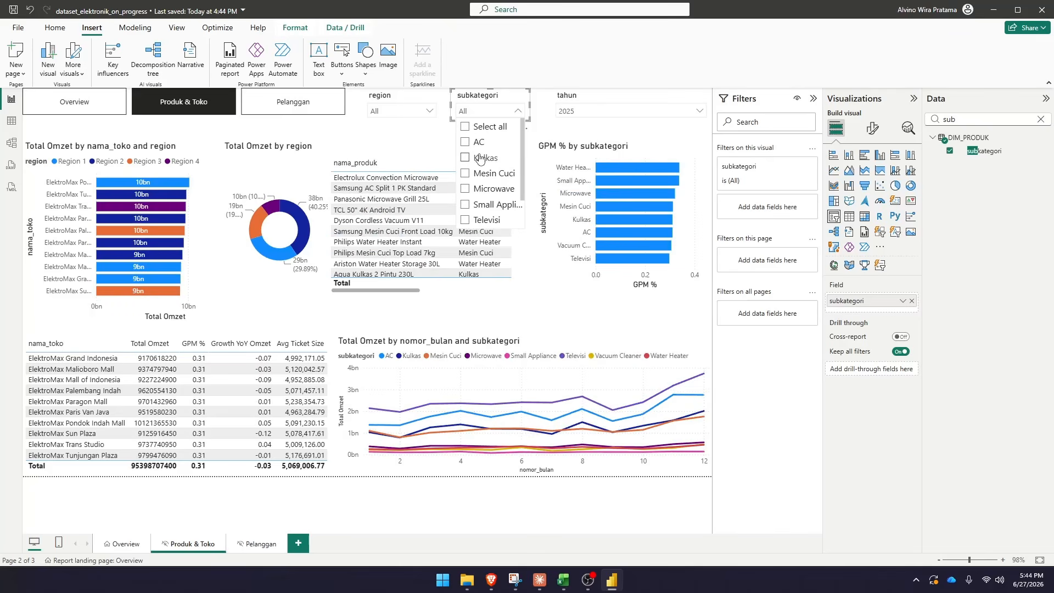
click(481, 159)
click(481, 159)
click(486, 175)
click(486, 174)
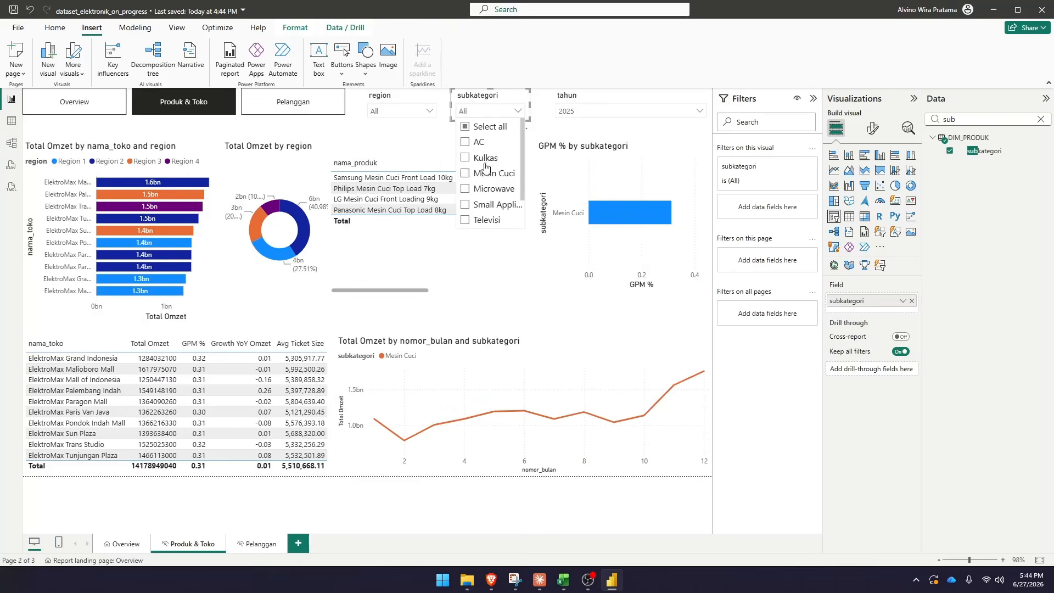
Add a slicer to the Pelanggan page and shrink it to one row between the page navigator and the tahun slicer
click(486, 114)
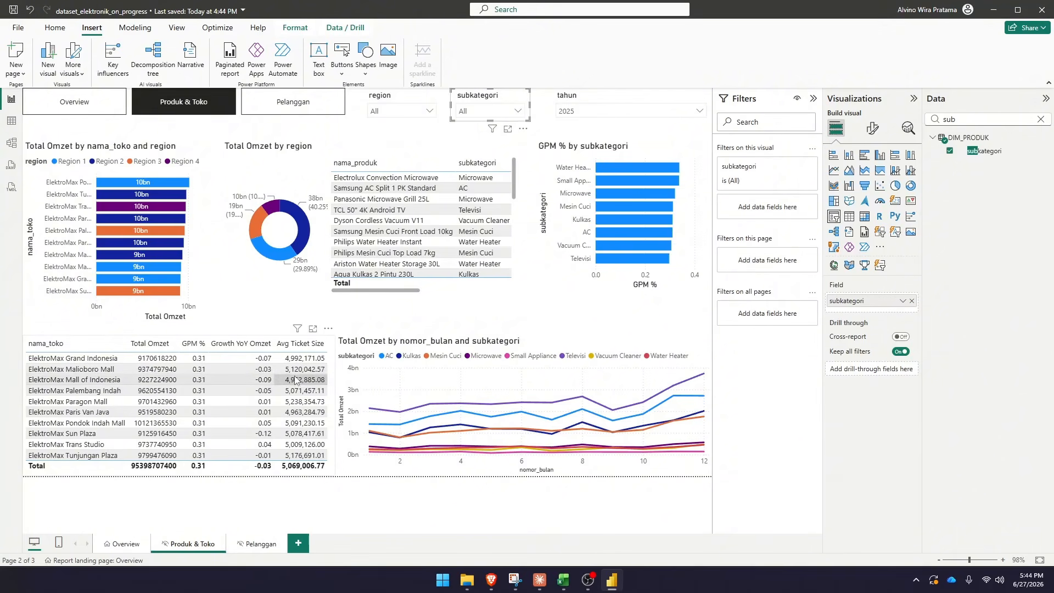
click(255, 546)
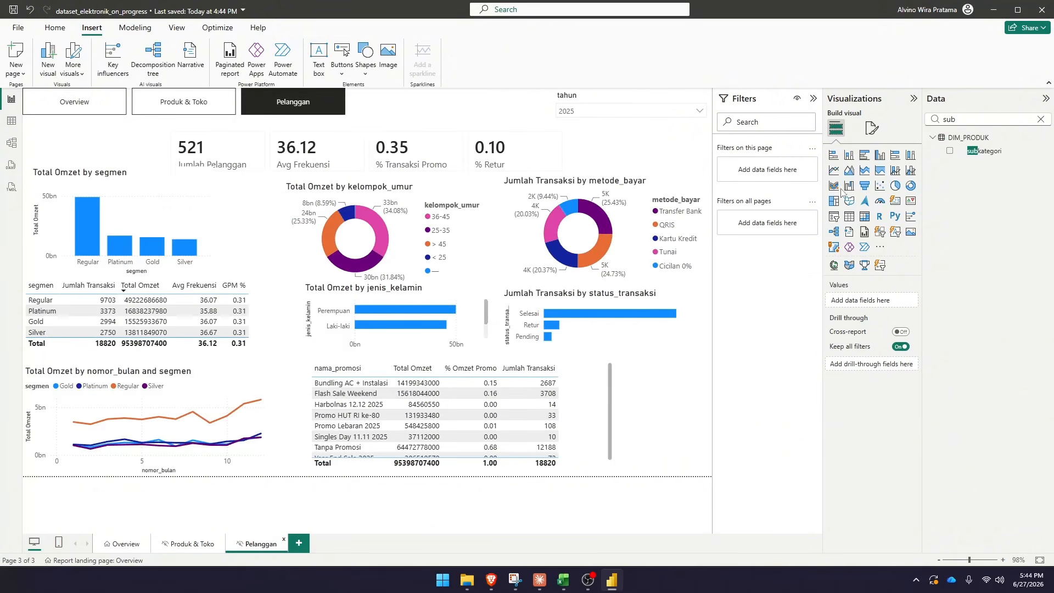
click(833, 216)
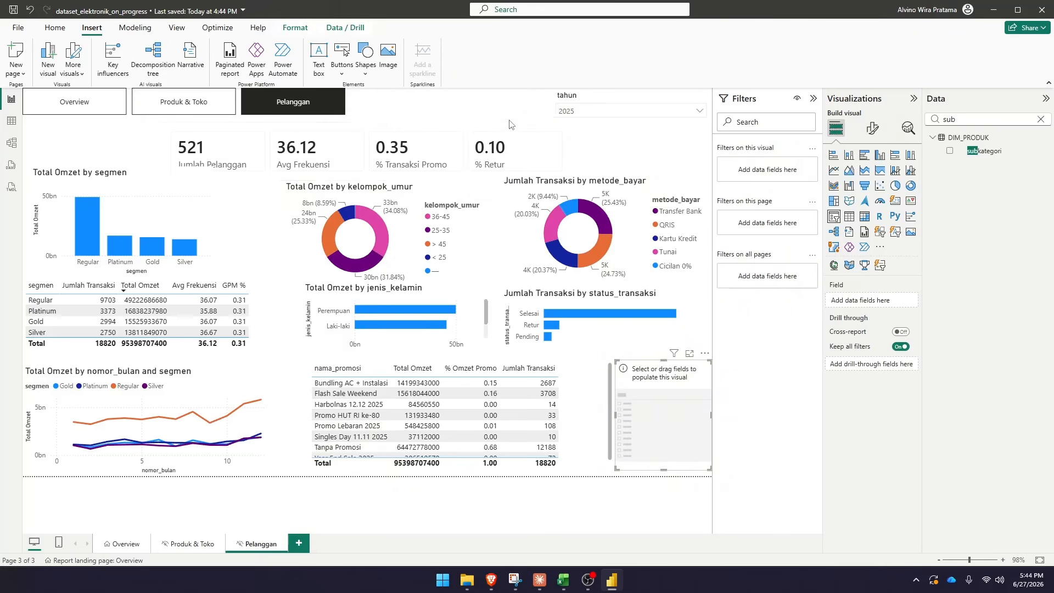
click(834, 216)
drag(185, 148, 489, 95)
drag(460, 249, 463, 125)
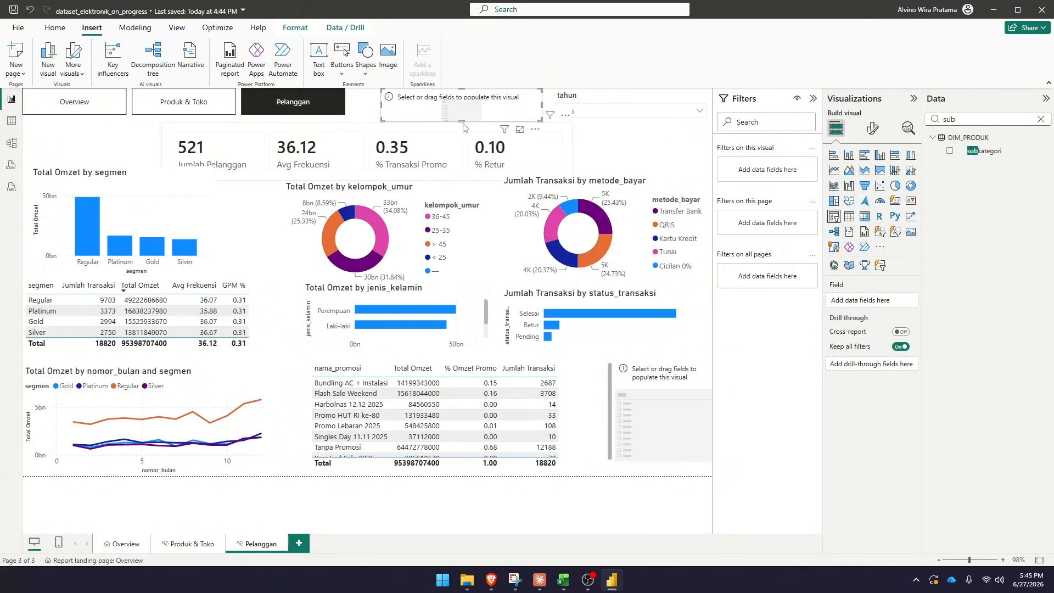
Fill the new slicer with the segmen field from DIM_PELANGGAN
double_click(965, 115)
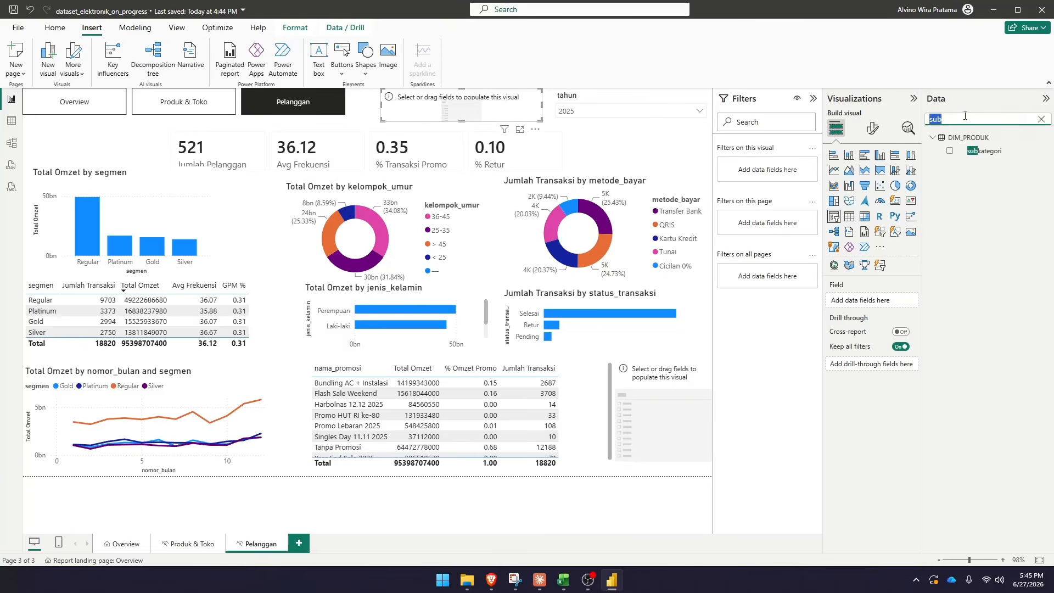
text(seg)
click(950, 150)
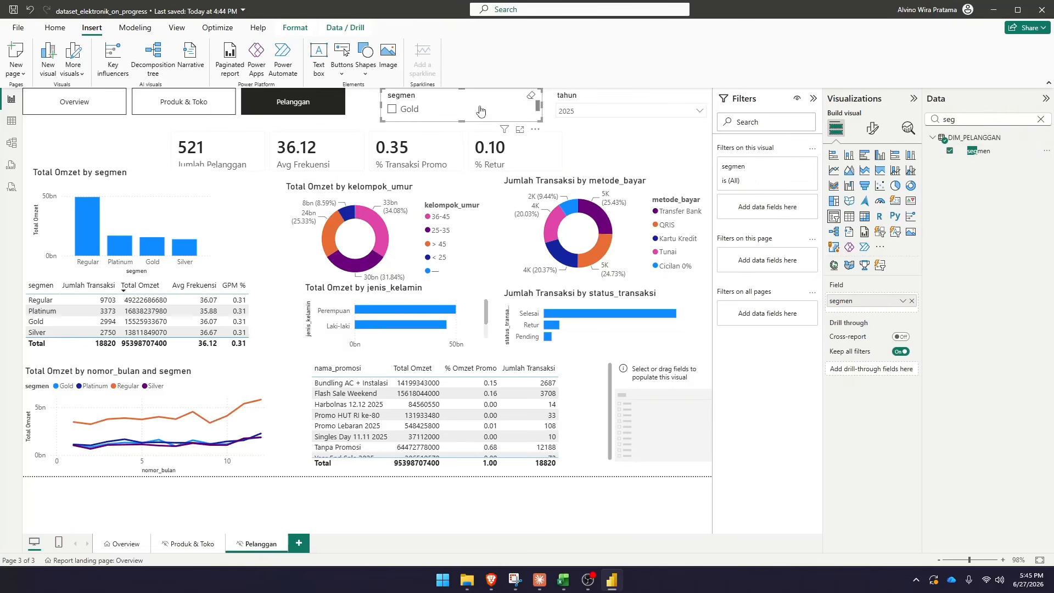
Set the segmen slicer's style to Dropdown and enable its Select all option
click(873, 129)
click(872, 178)
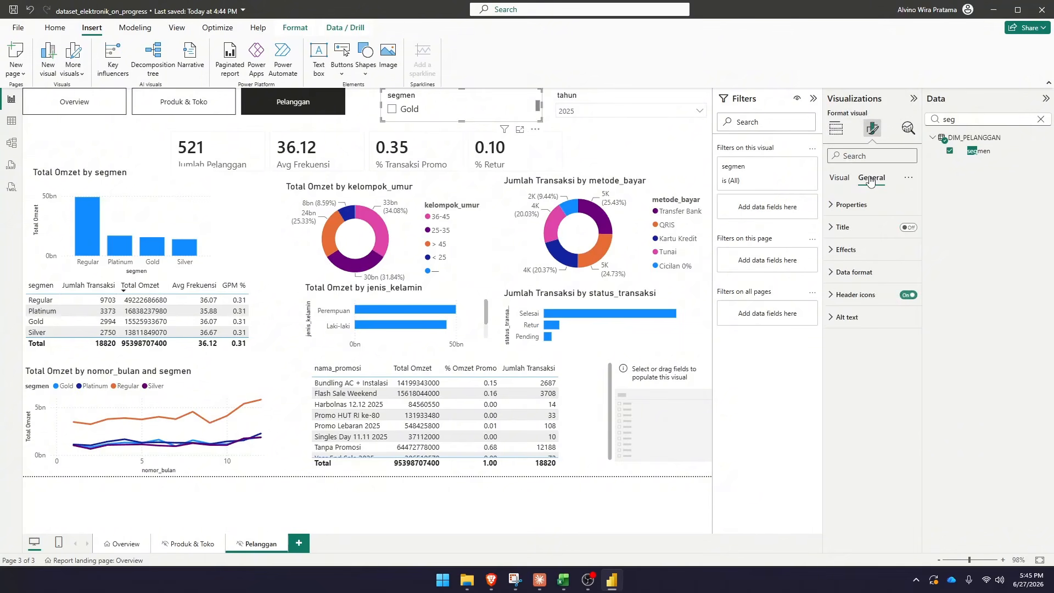
click(840, 177)
click(853, 230)
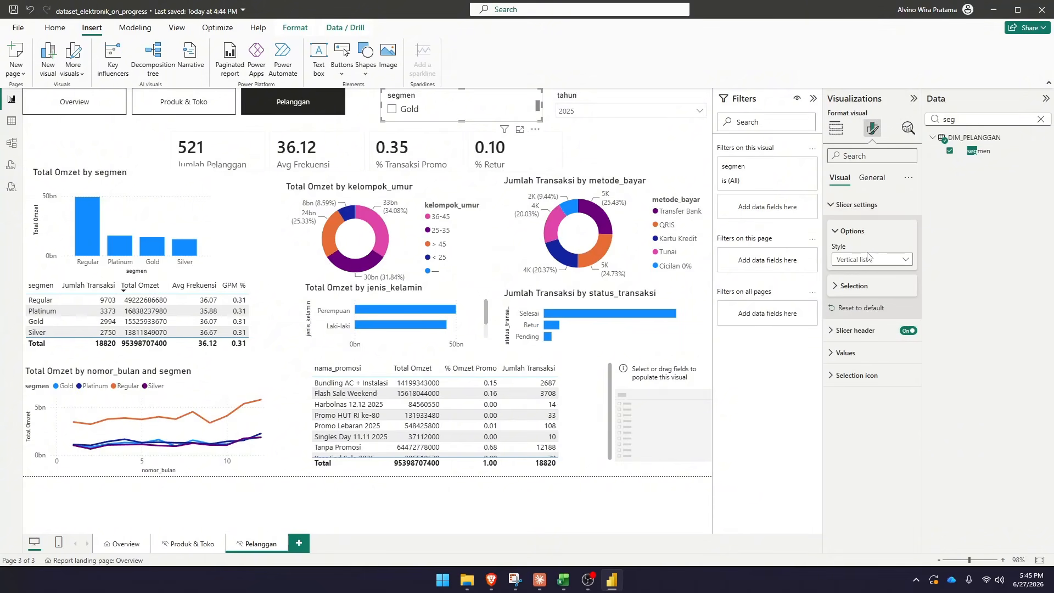
click(868, 258)
click(850, 295)
click(857, 286)
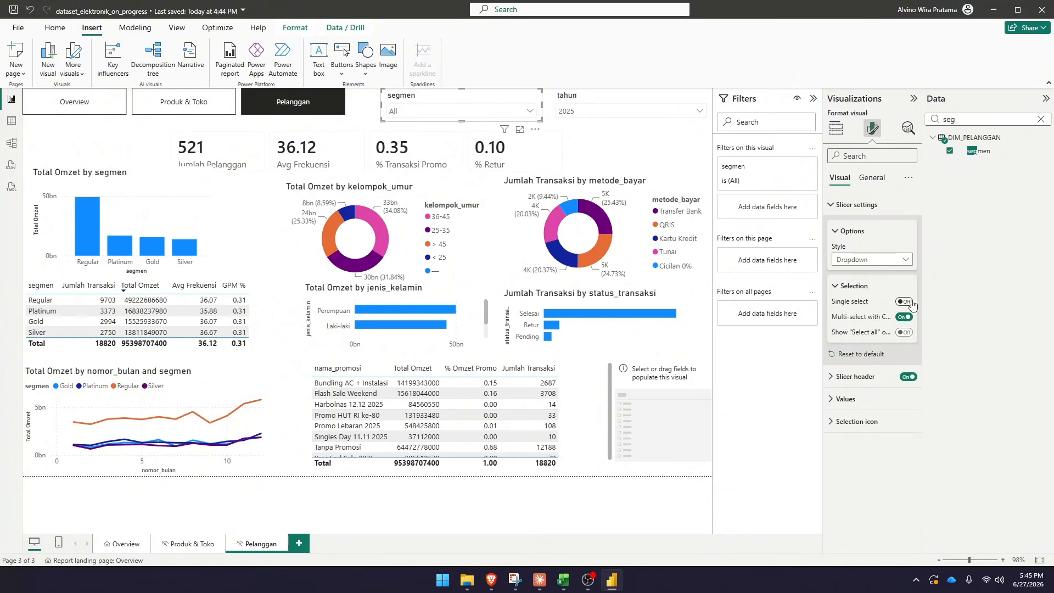
click(904, 332)
Test the segmen slicer by selecting and clearing Platinum, Regular and Silver, choose Select all, and close its list
click(431, 111)
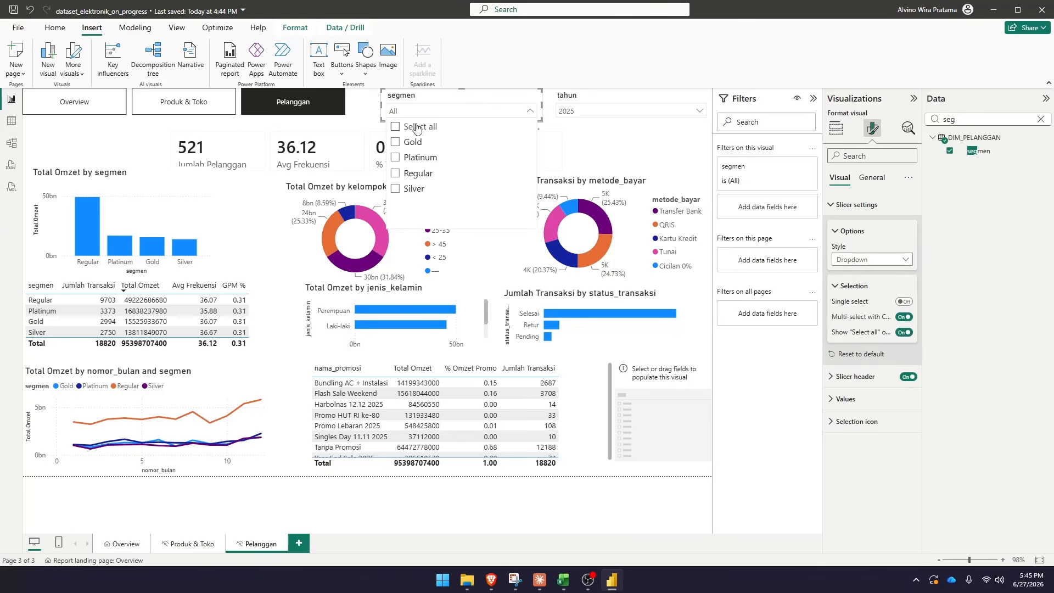
click(420, 160)
click(420, 159)
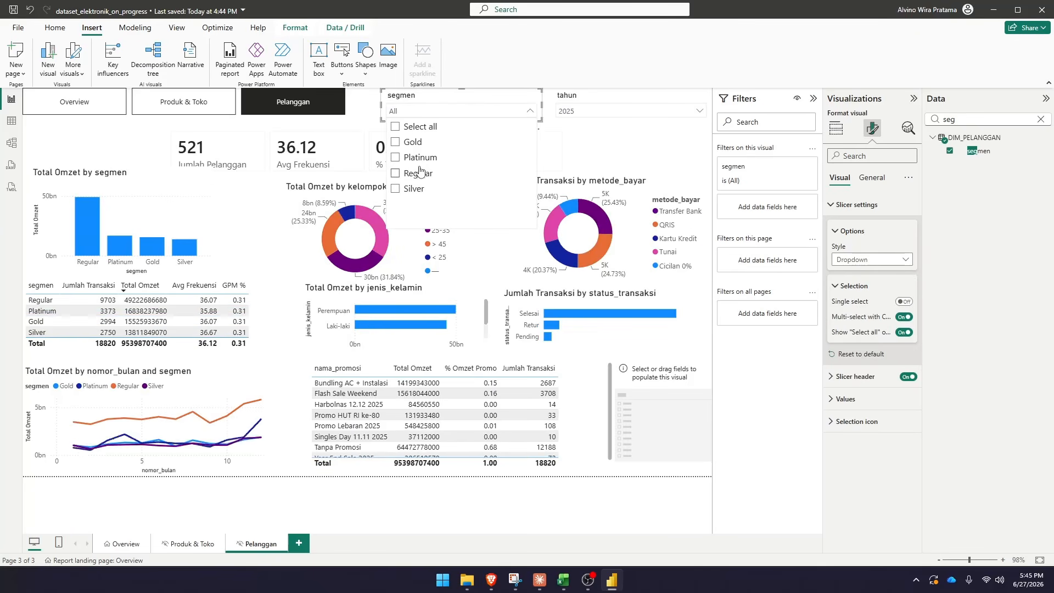
click(420, 173)
click(420, 173)
click(409, 189)
click(410, 189)
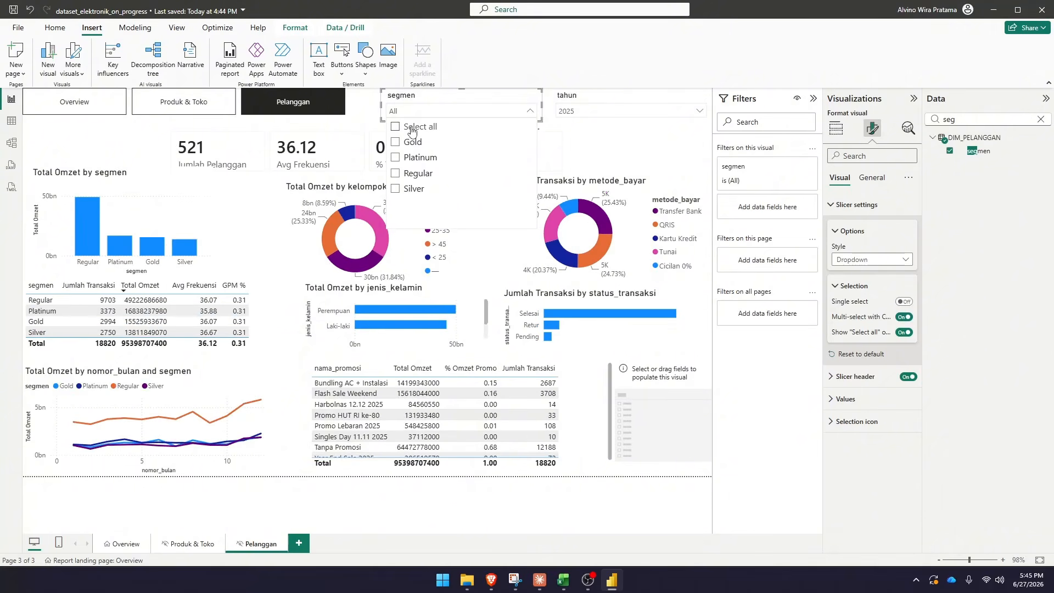
click(412, 127)
click(420, 112)
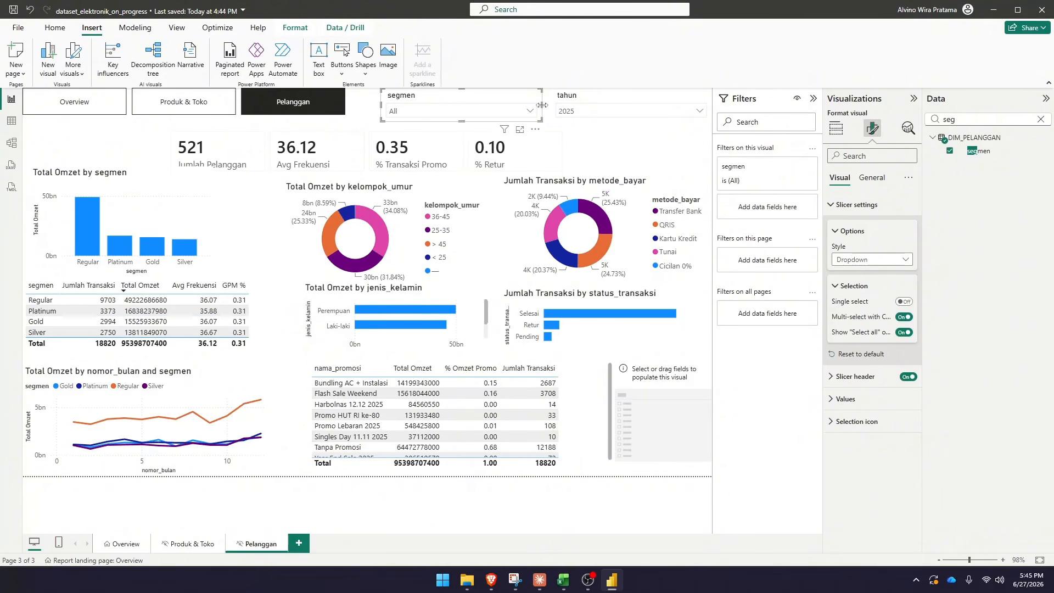
Narrow the segmen slicer and place a copy of it between the original and the tahun slicer
drag(543, 105, 457, 105)
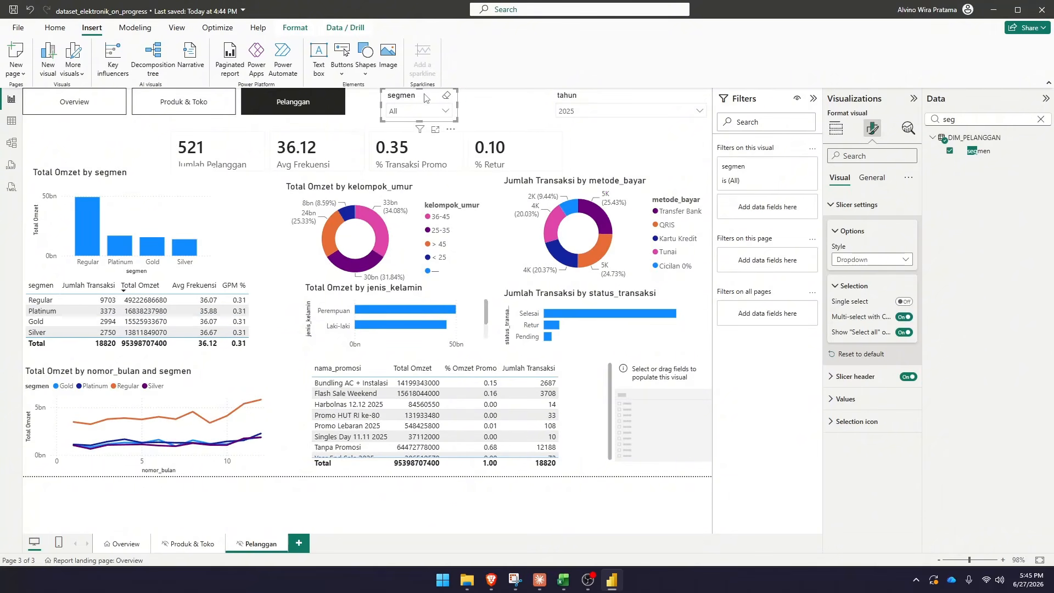
key(ctrl+c)
key(ctrl+v)
drag(427, 104, 504, 98)
Replace the segmen field in the copied slicer with kota from DIM_PELANGGAN
double_click(959, 120)
text(kota)
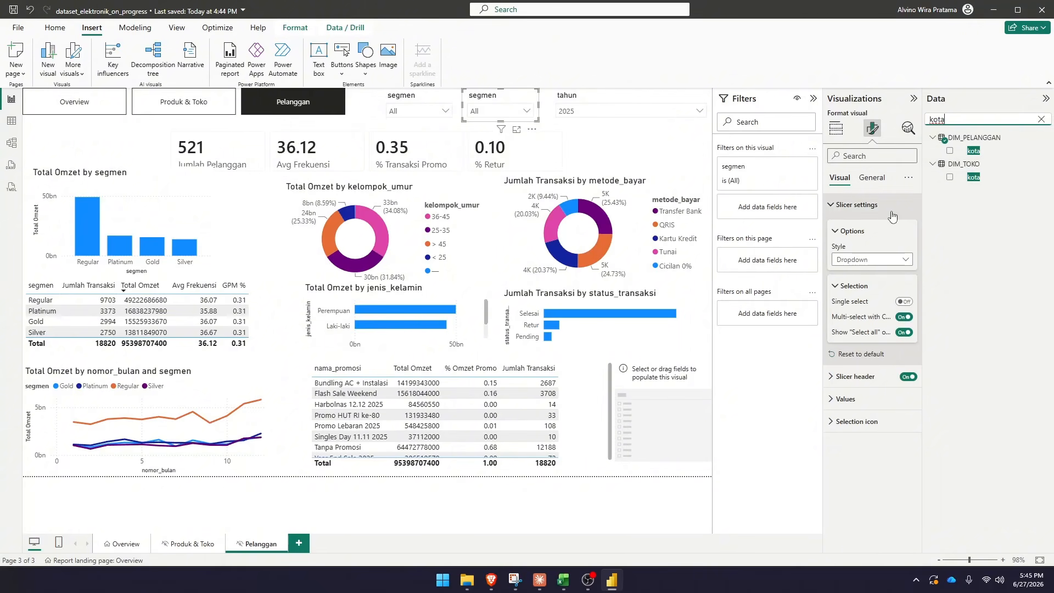
click(490, 104)
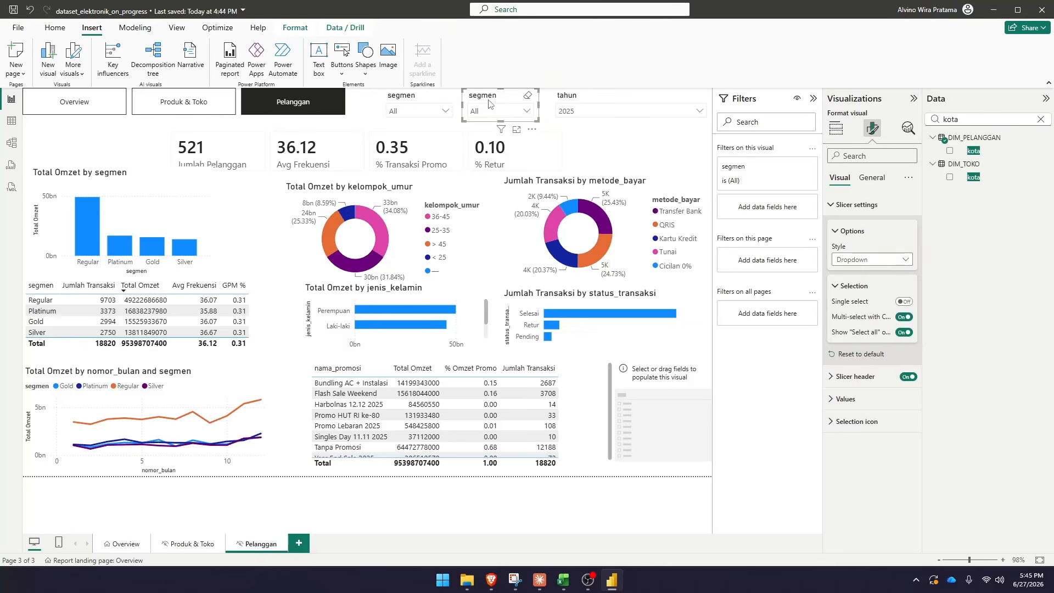
click(835, 129)
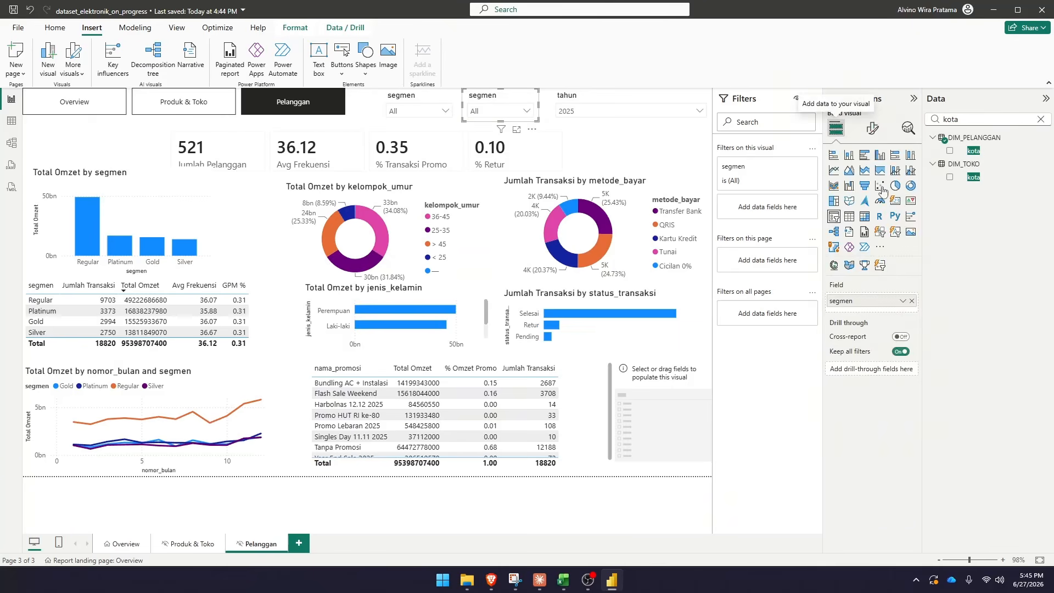
click(911, 302)
click(951, 151)
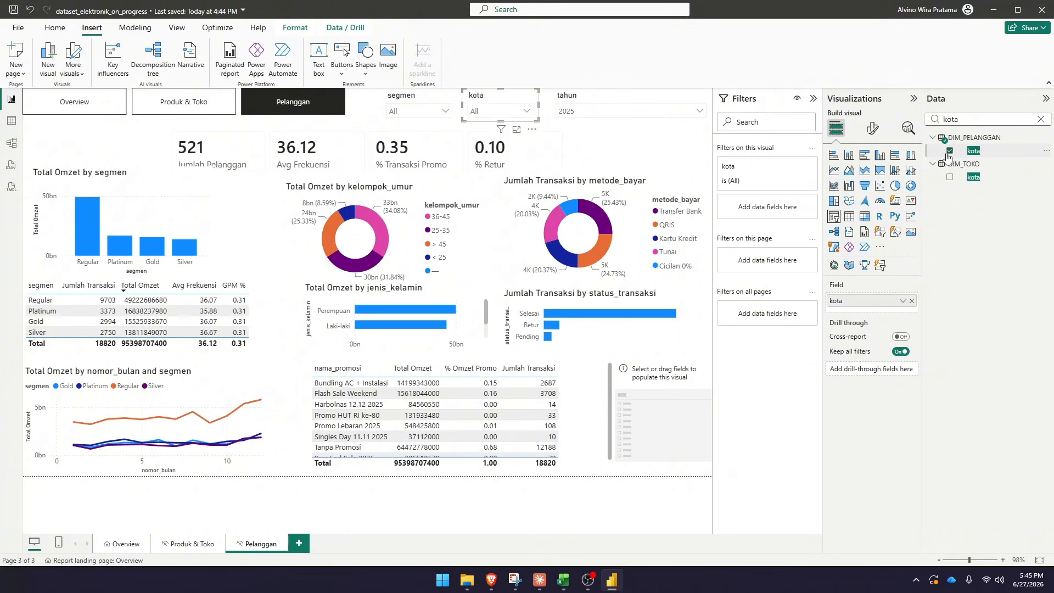
Clear all cities in the kota slicer and test it by selecting and clearing Bandung and Bekasi
click(501, 111)
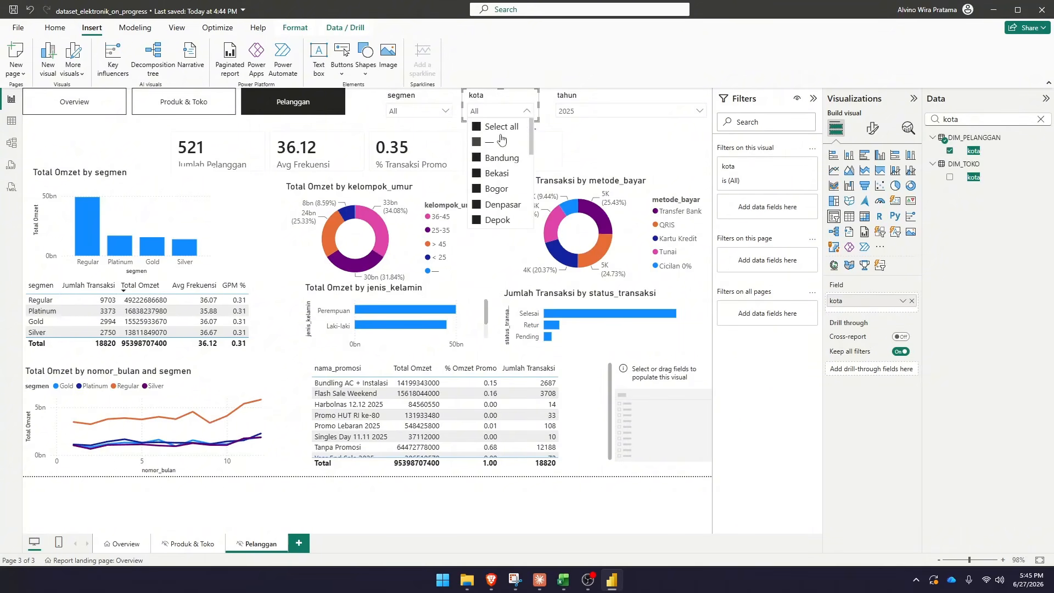
click(497, 128)
click(512, 163)
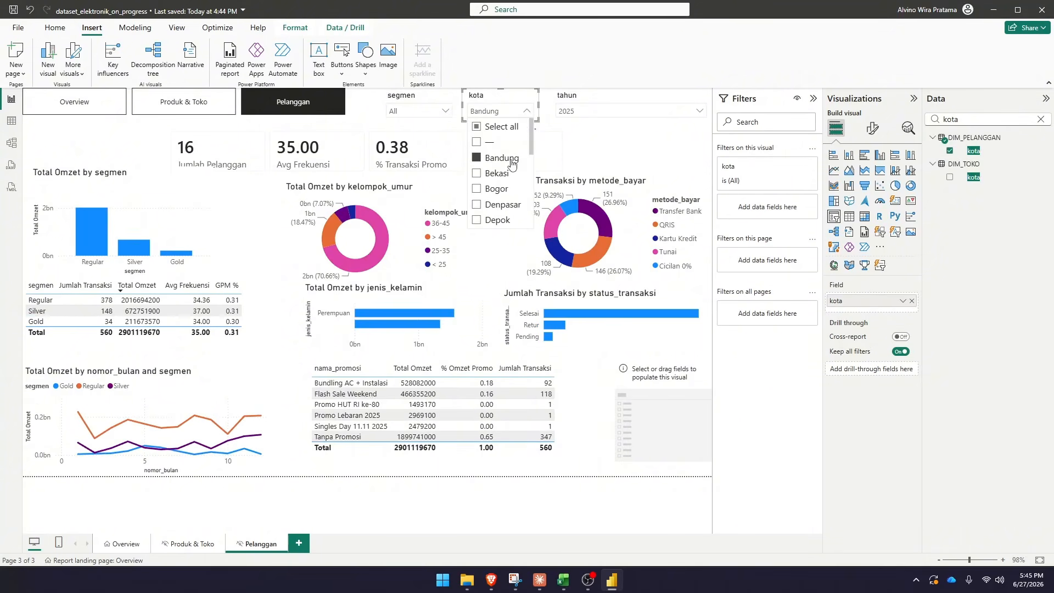
click(503, 175)
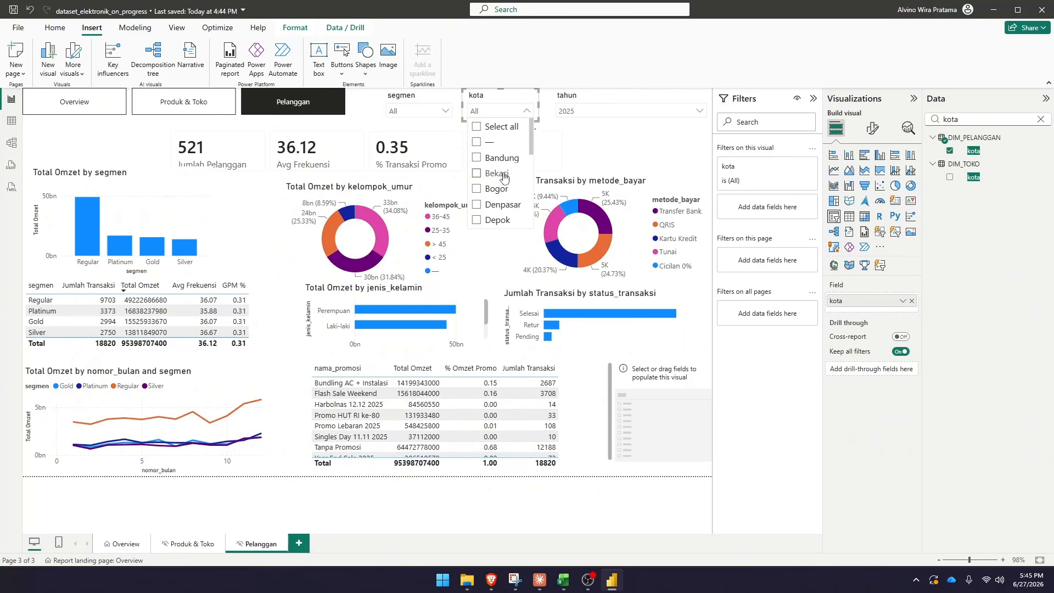
click(504, 175)
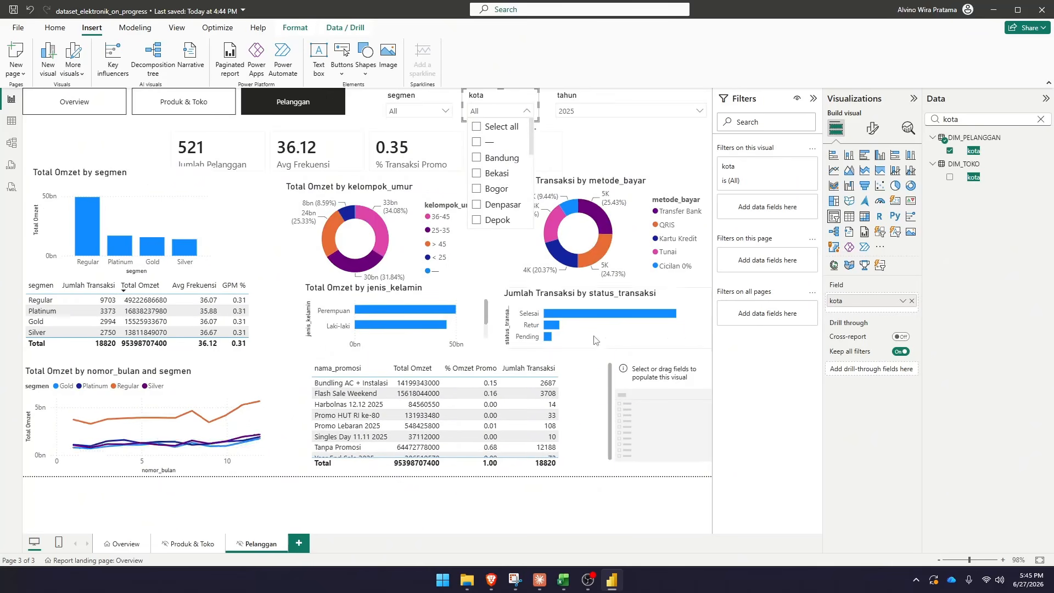
Delete the leftover empty slicer beside the nama_promosi table
click(639, 376)
key(Delete)
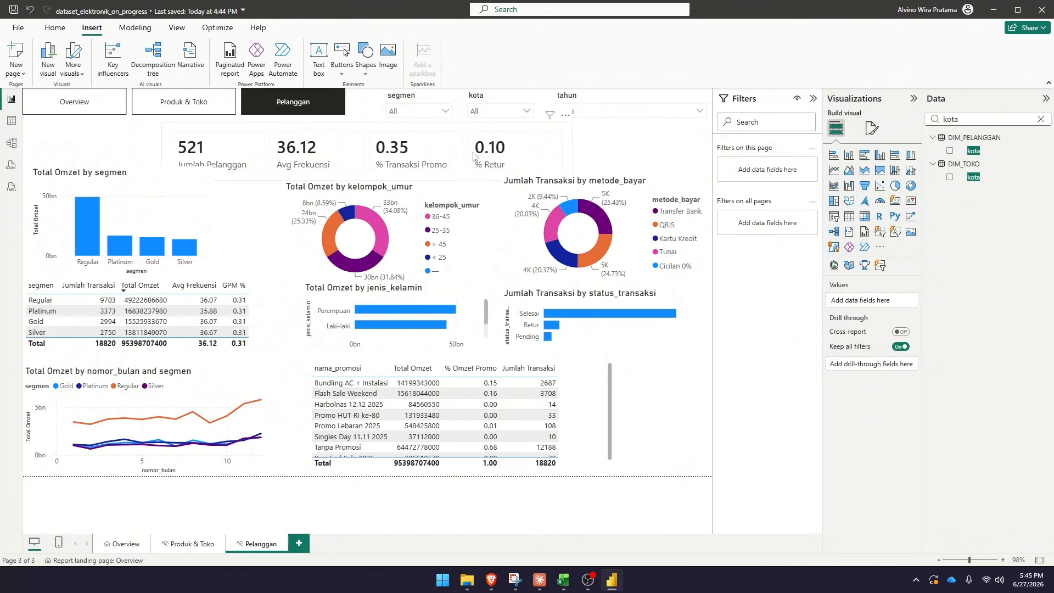
Review the Overview, Produk & Toko and Pelanggan pages in turn, clear the field search, and return to Overview
click(129, 544)
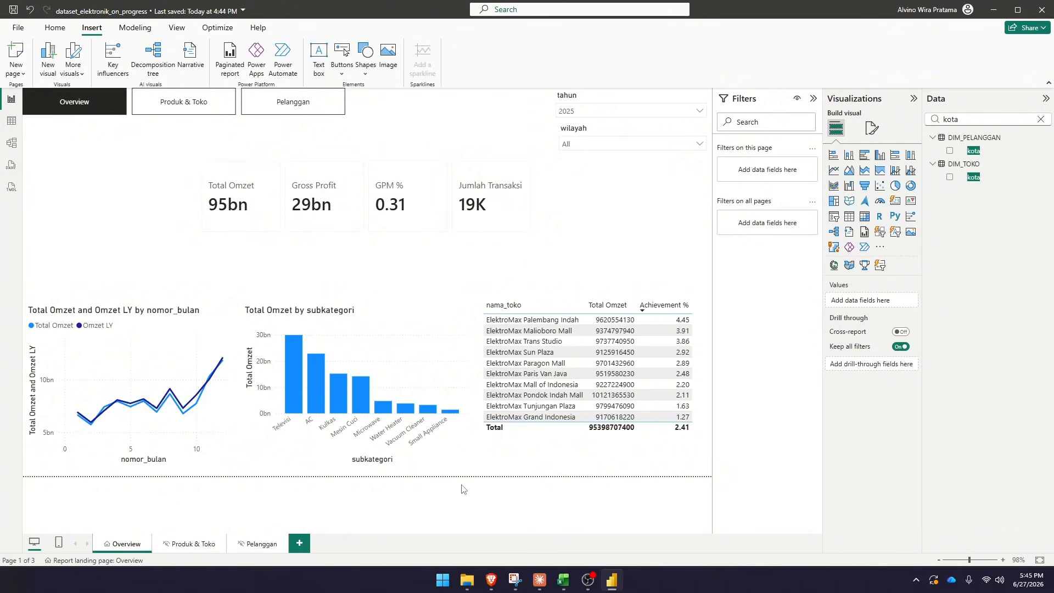
click(193, 543)
click(249, 544)
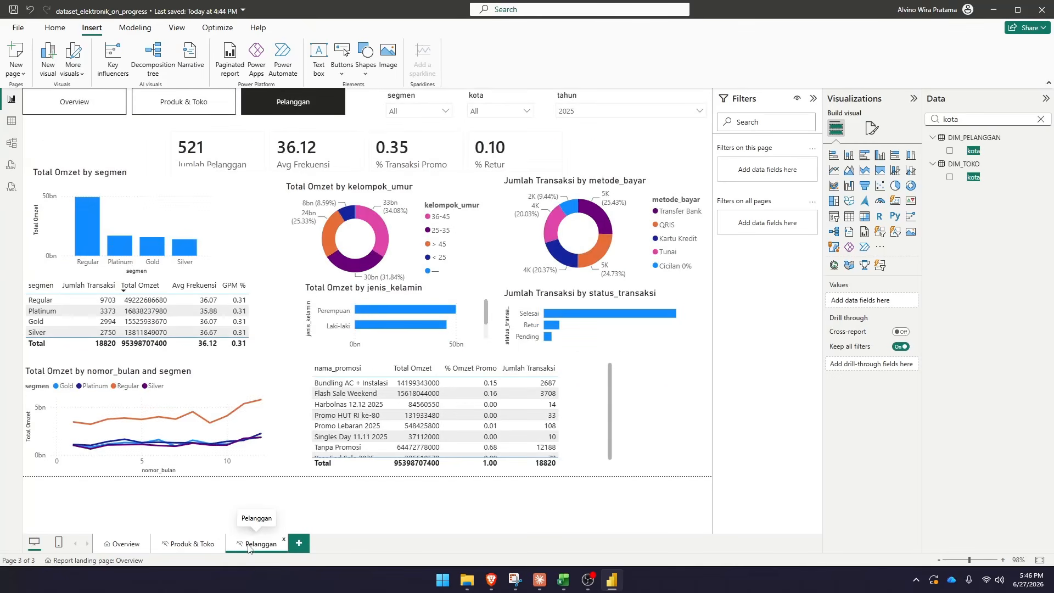
click(184, 544)
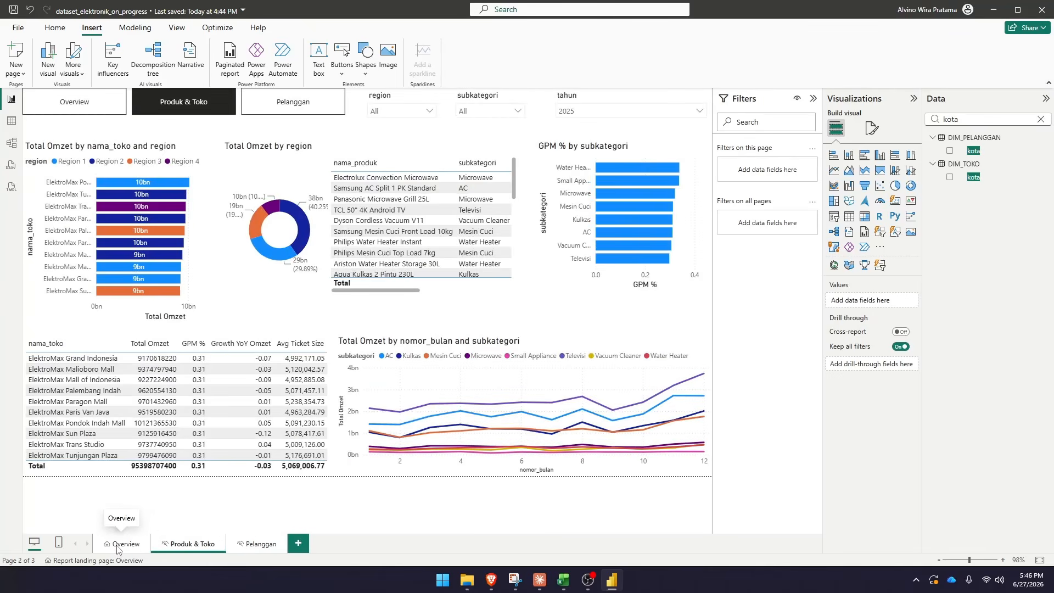
click(119, 547)
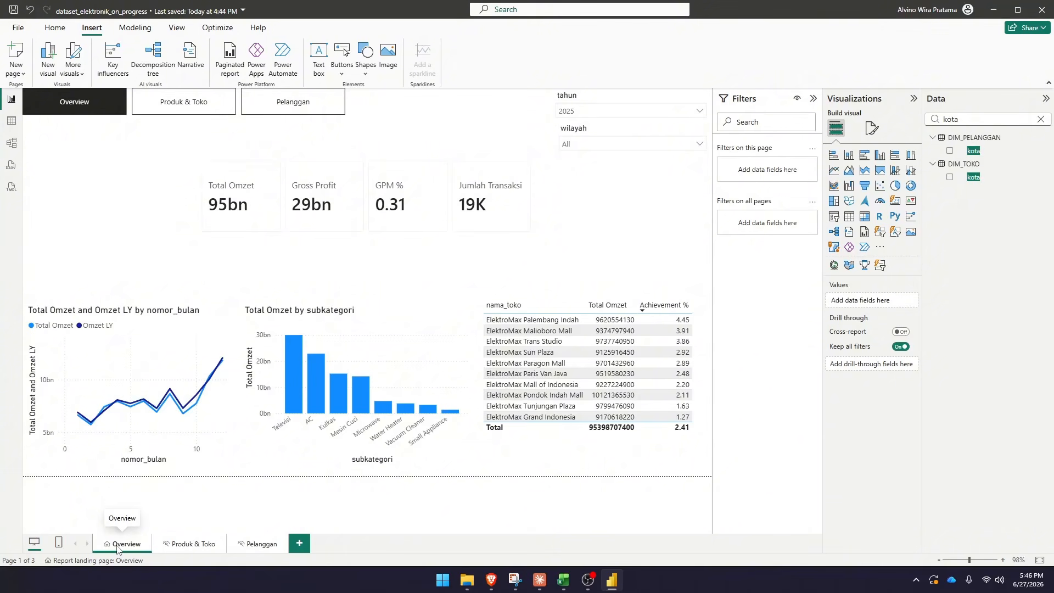
click(1040, 120)
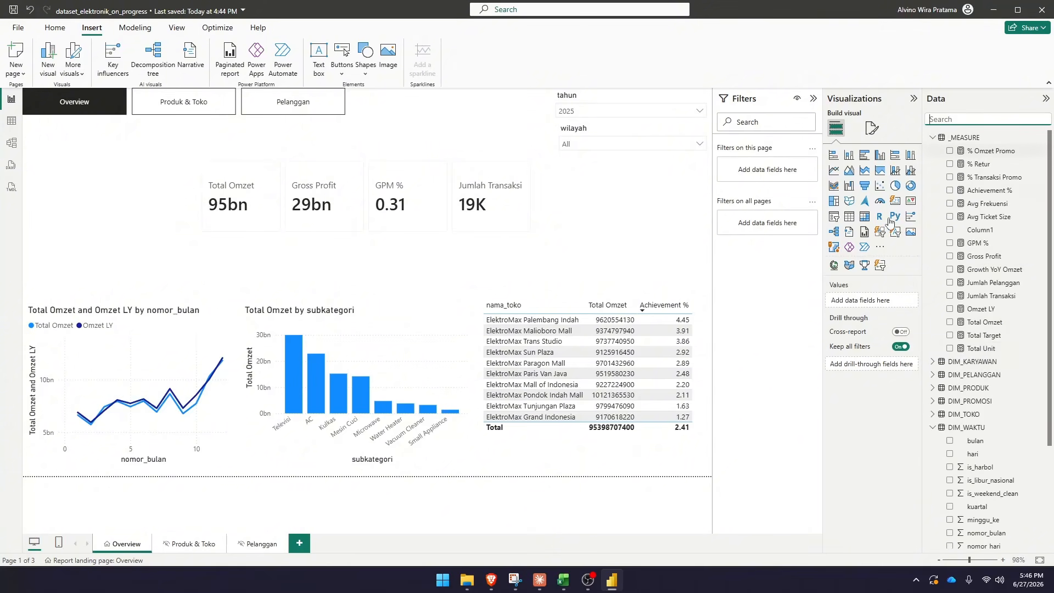
click(193, 544)
click(252, 543)
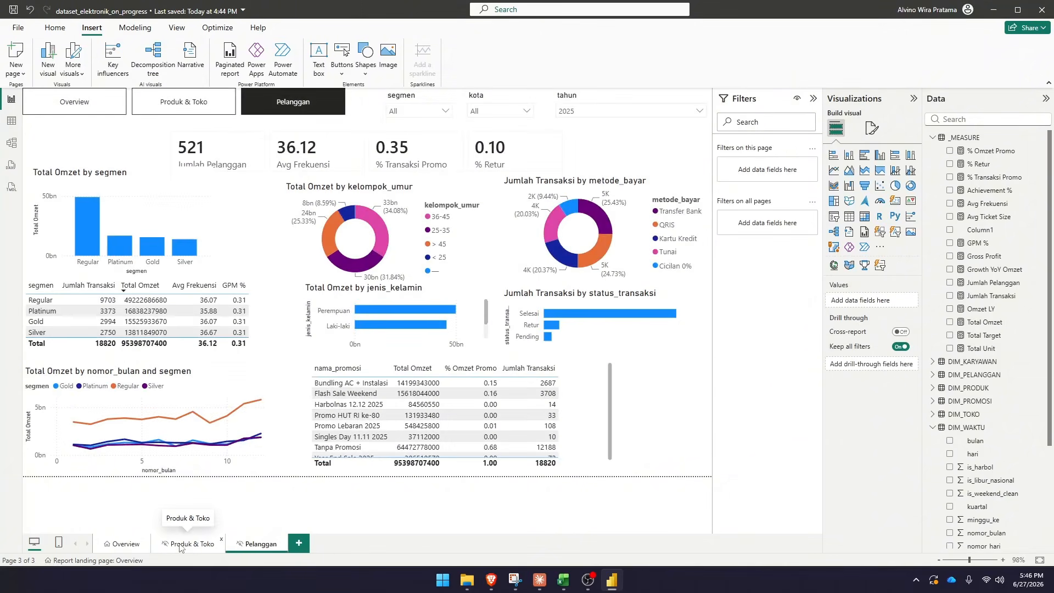
click(187, 544)
click(122, 545)
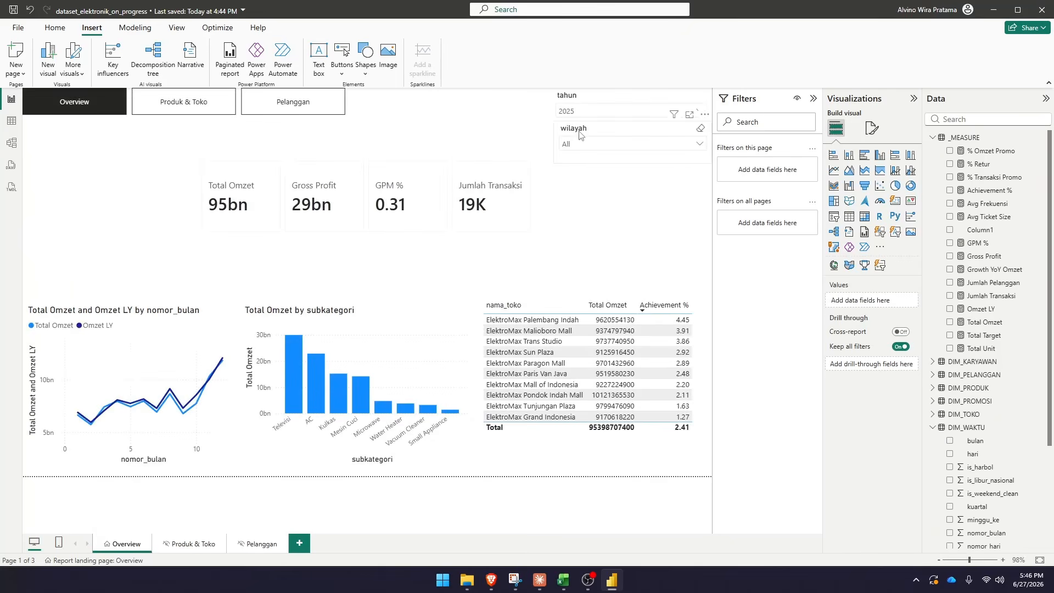
Test cross-filtering with the Televisi bar on Overview and the Region 1 and Region 2 donut slices on Produk & Toko, and clear the selections
click(299, 359)
click(299, 358)
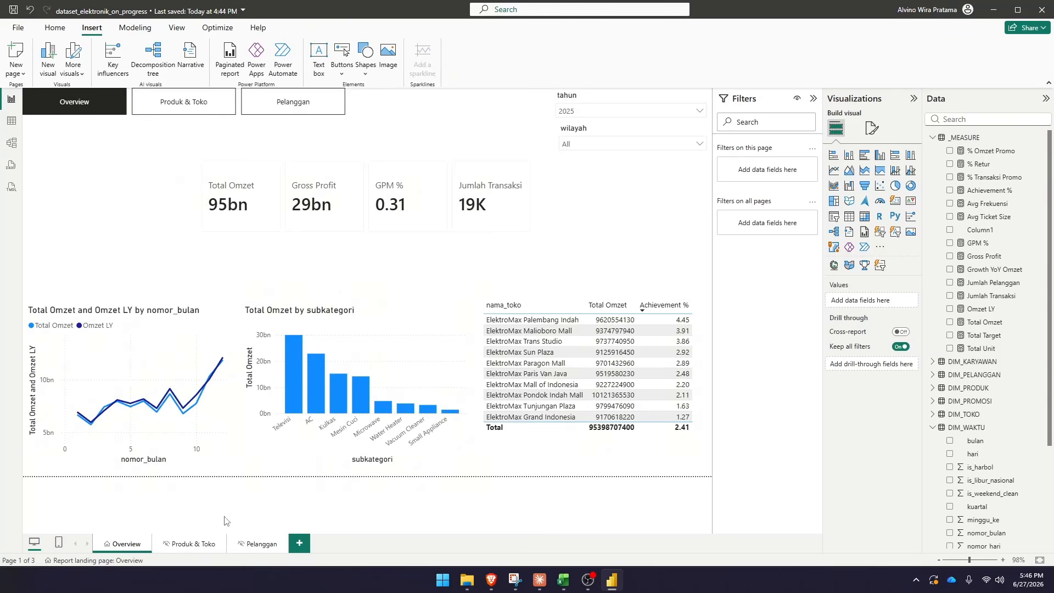
click(193, 544)
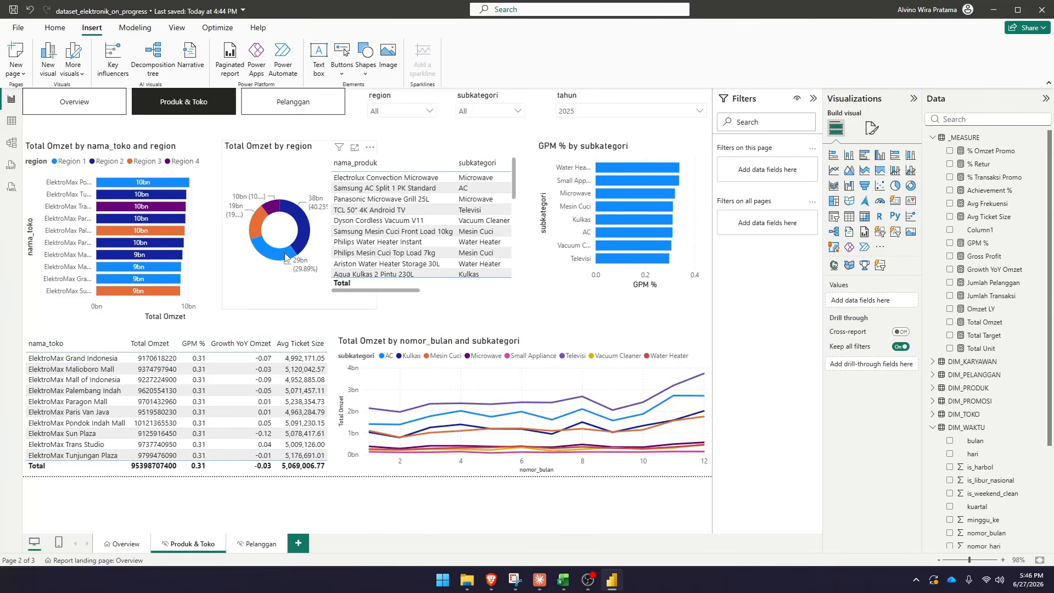
click(285, 258)
click(303, 242)
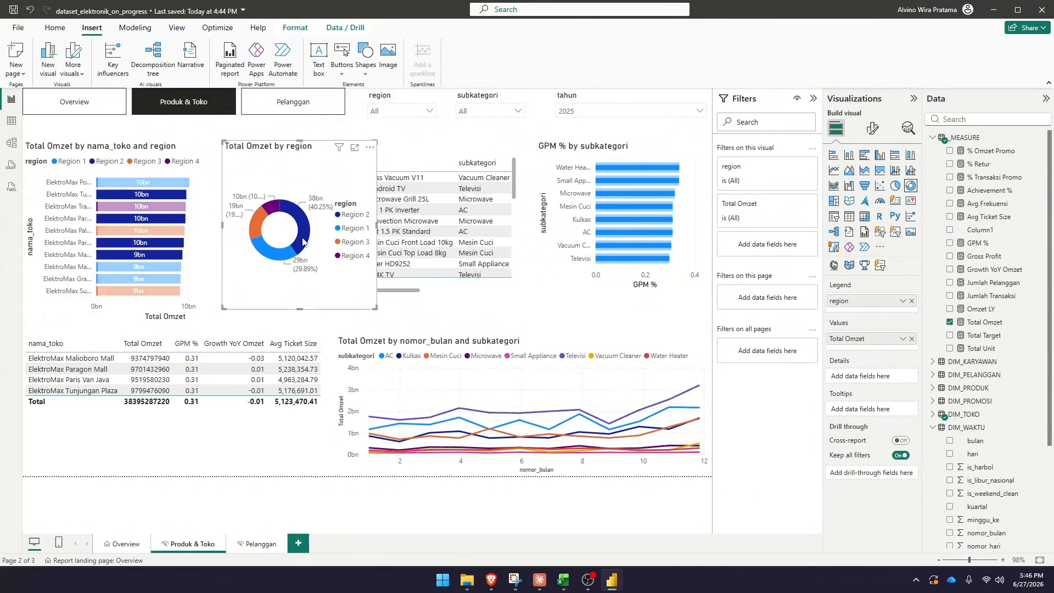
click(303, 242)
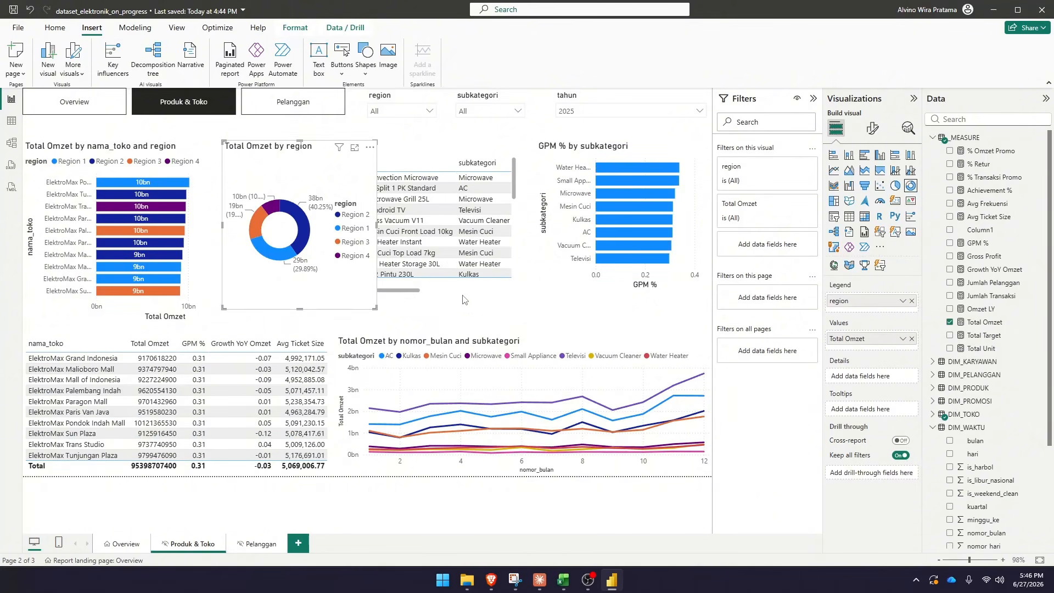
click(479, 323)
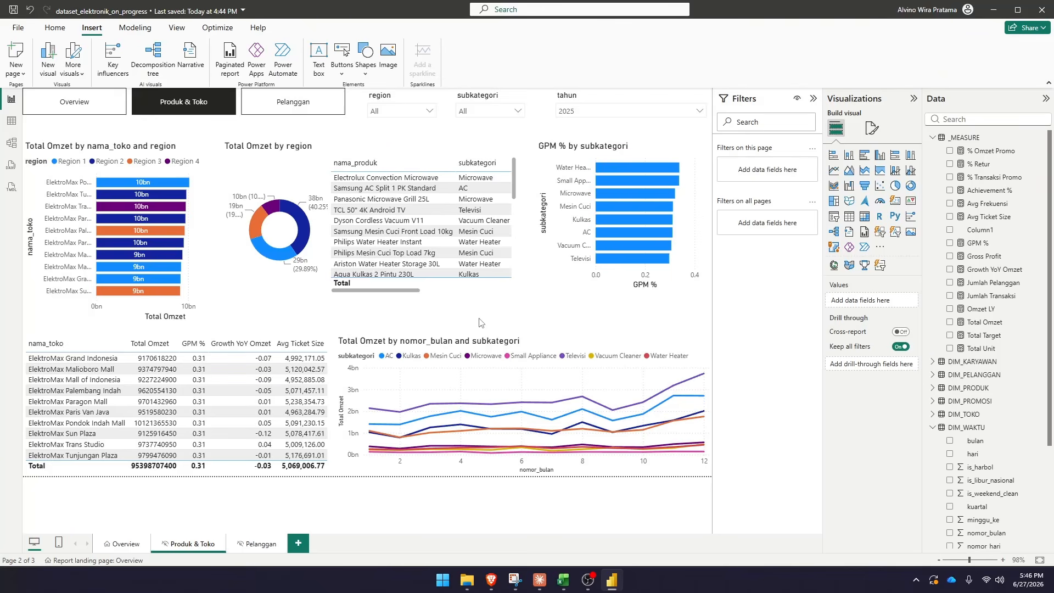
Review the Overview, Produk & Toko and Pelanggan pages in turn and return to Overview
click(247, 545)
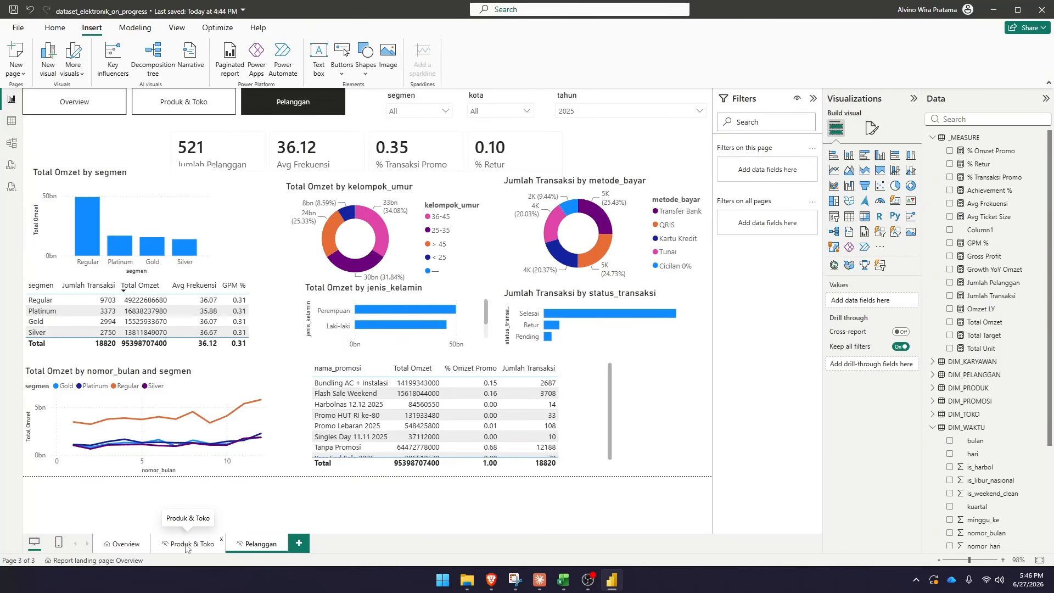
click(127, 550)
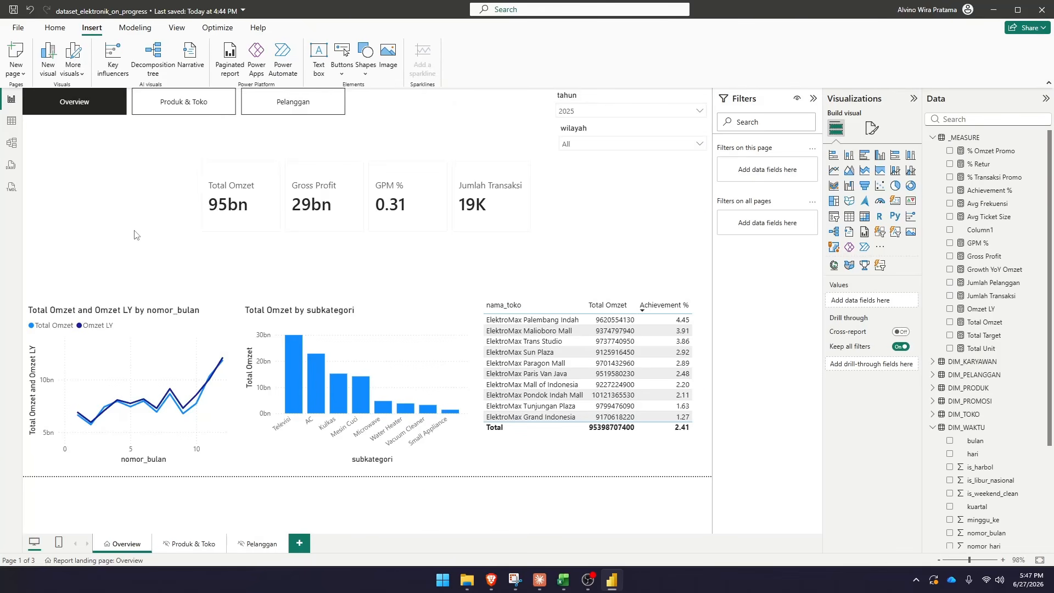
click(226, 545)
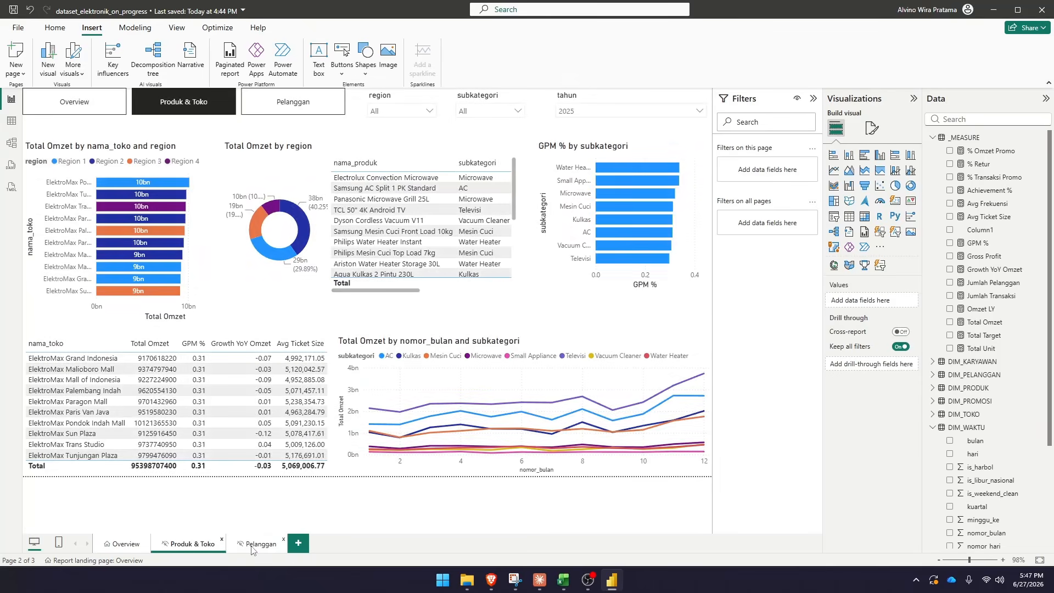
click(258, 543)
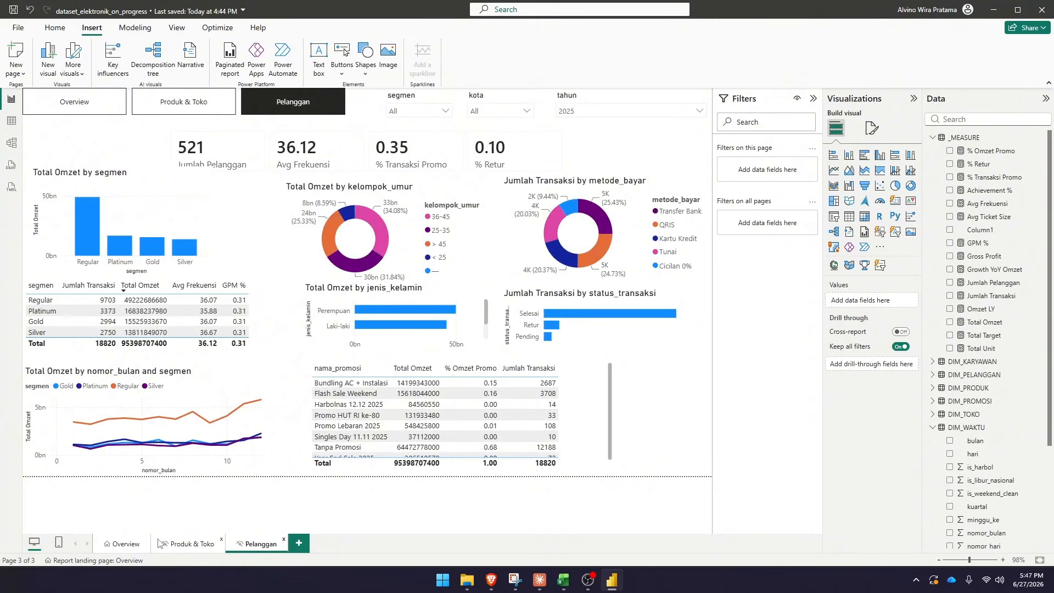
click(124, 543)
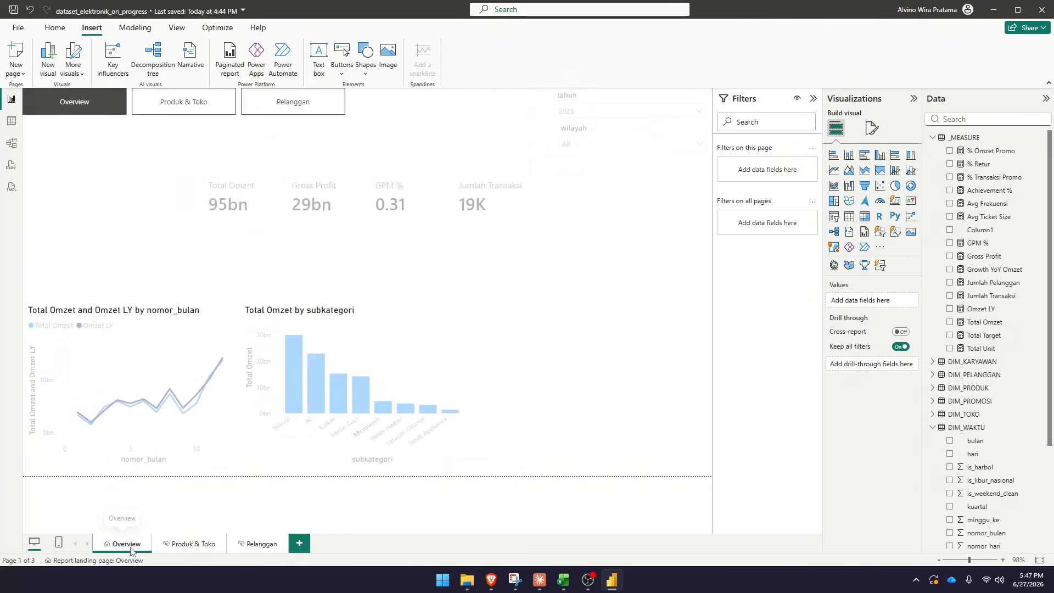
click(264, 165)
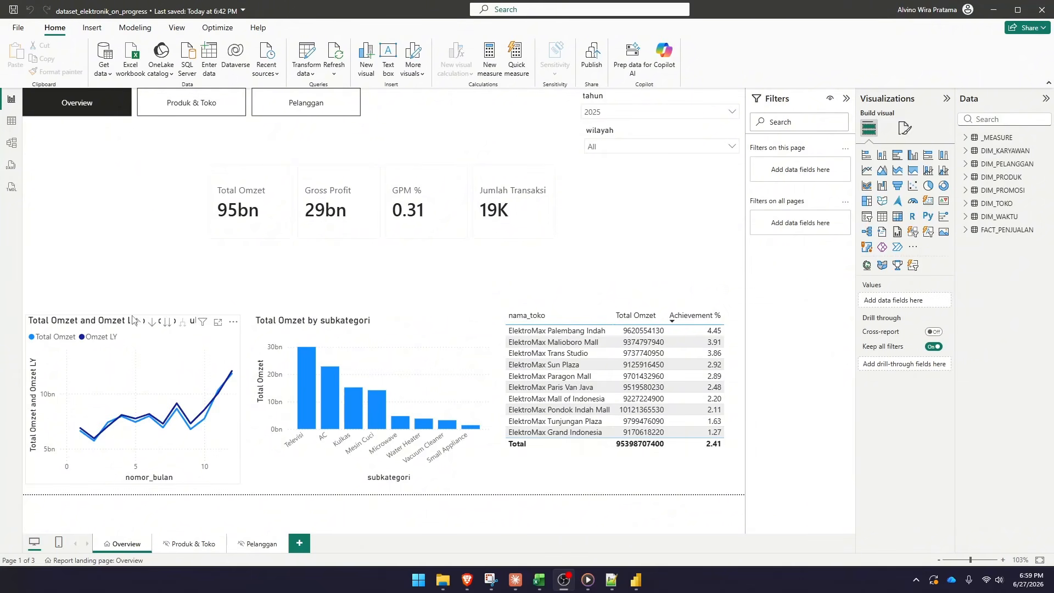
click(187, 544)
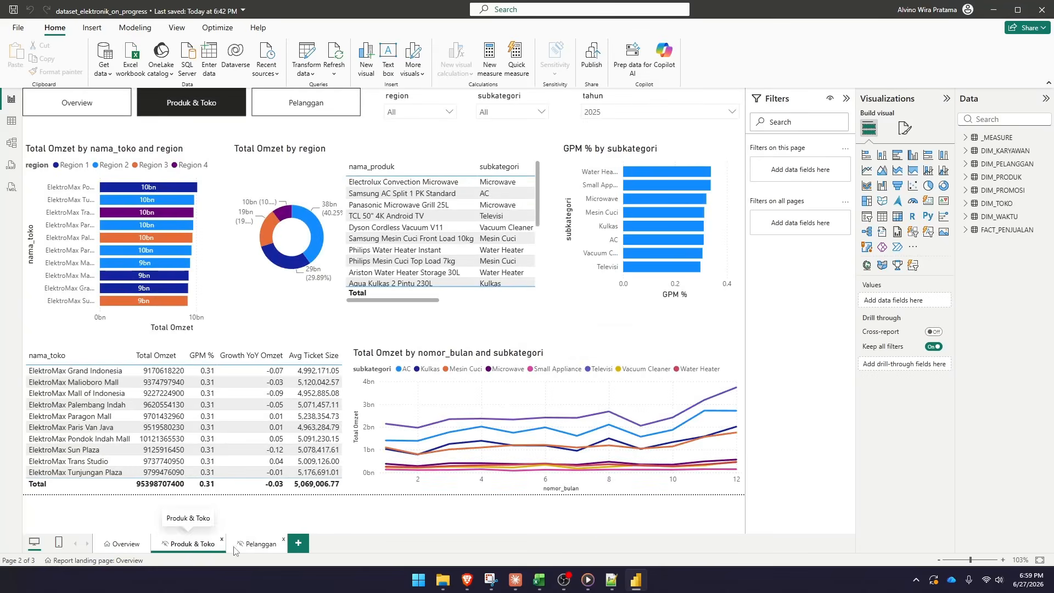
click(258, 544)
click(128, 545)
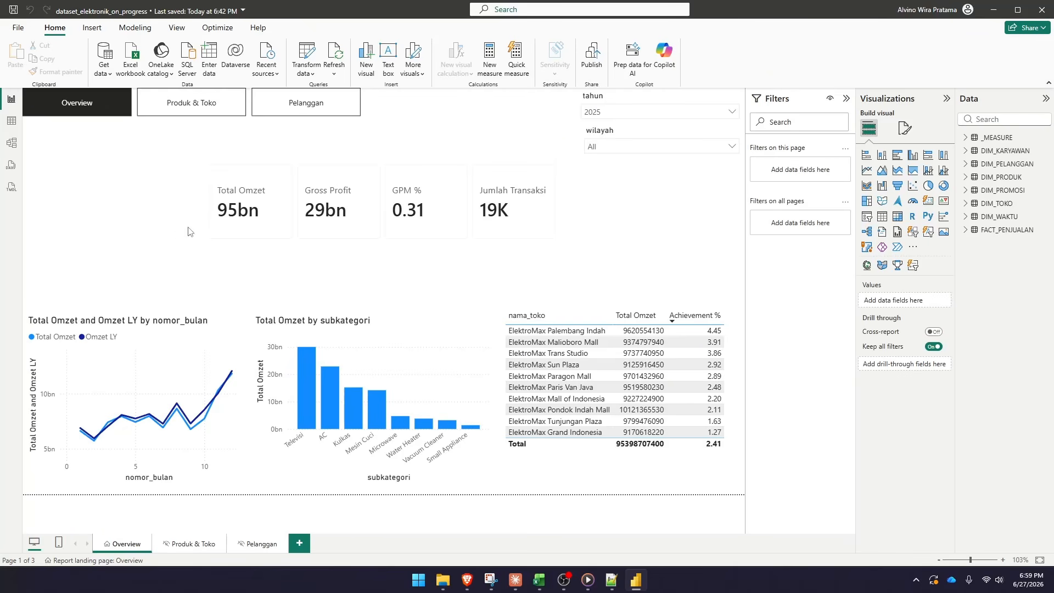
Bold the KPI card values on Overview, showing Total Omzet and Gross Profit with two decimals and Jumlah Transaksi with none
click(247, 230)
click(905, 128)
scroll(900, 401, down, 5)
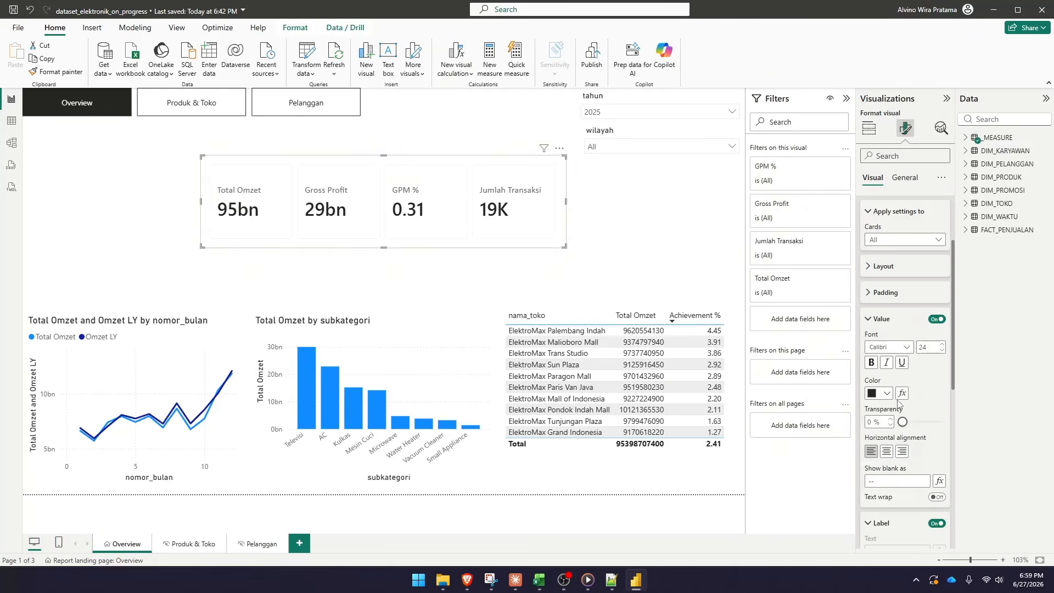
click(905, 429)
click(880, 400)
text(2)
click(897, 429)
text(0)
Format GPM % in the KPI cards as a percentage with two decimals and Jumlah Transaksi with a thousands separator
click(905, 178)
click(905, 315)
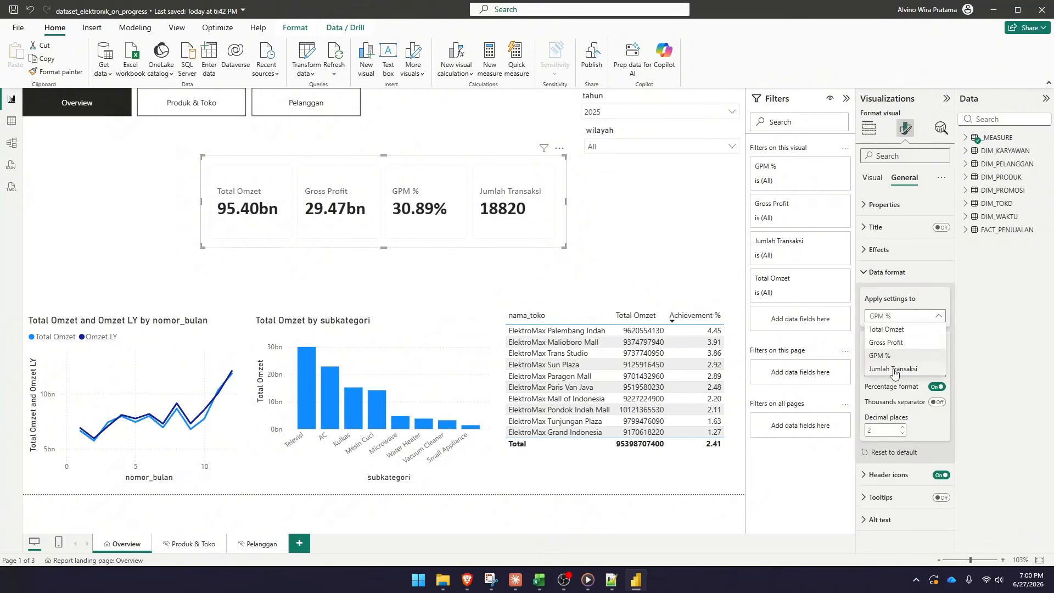
click(894, 370)
Retitle the Total Omzet and Omzet LY line chart "Tren Omzet", then move it up and widen it
click(131, 385)
click(905, 128)
click(905, 177)
click(901, 281)
text(Tren Omzet)
drag(132, 351, 130, 280)
drag(240, 328, 292, 327)
Remove the axis titles and y-axis values from Tren Omzet, and turn on its markers and data labels
click(873, 178)
click(883, 203)
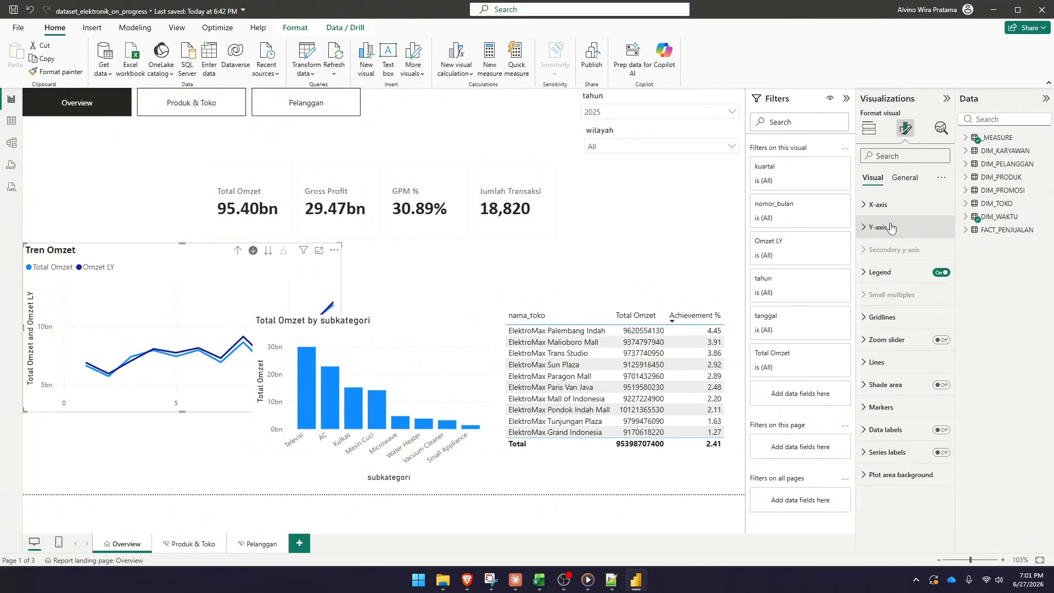
click(891, 225)
click(937, 316)
click(882, 299)
click(937, 369)
scroll(905, 428, down, 5)
click(941, 493)
scroll(905, 384, up, 10)
click(878, 227)
click(936, 287)
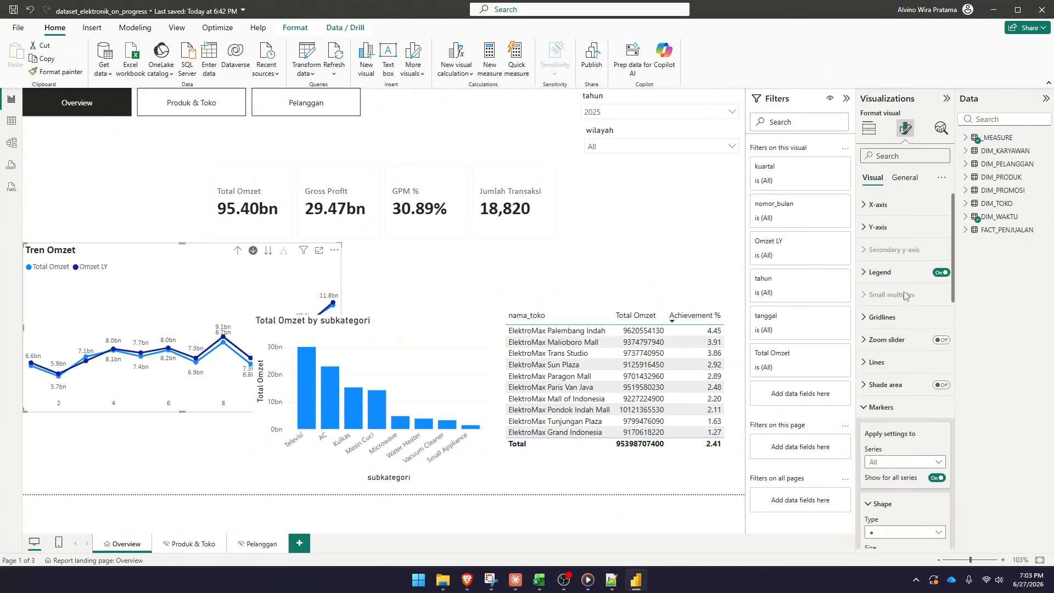
click(878, 204)
Move Tren Omzet back down and replace its legend with series labels
drag(164, 250, 165, 315)
click(891, 411)
click(941, 453)
click(885, 430)
click(942, 273)
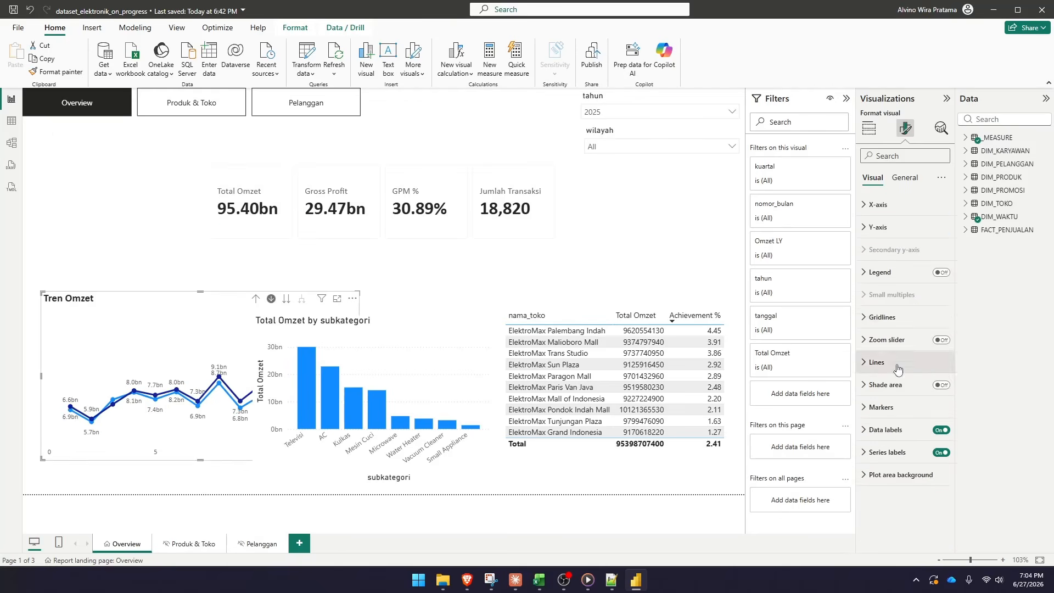
Change the lines of the Tren Omzet chart to smooth curves
click(158, 291)
click(158, 318)
click(878, 226)
click(876, 533)
scroll(905, 439, down, 5)
click(915, 360)
click(906, 414)
Copy the chart formatting to the subkategori bar chart and the nama_toko table, giving the bars two-decimal labels
click(55, 72)
drag(417, 330, 526, 321)
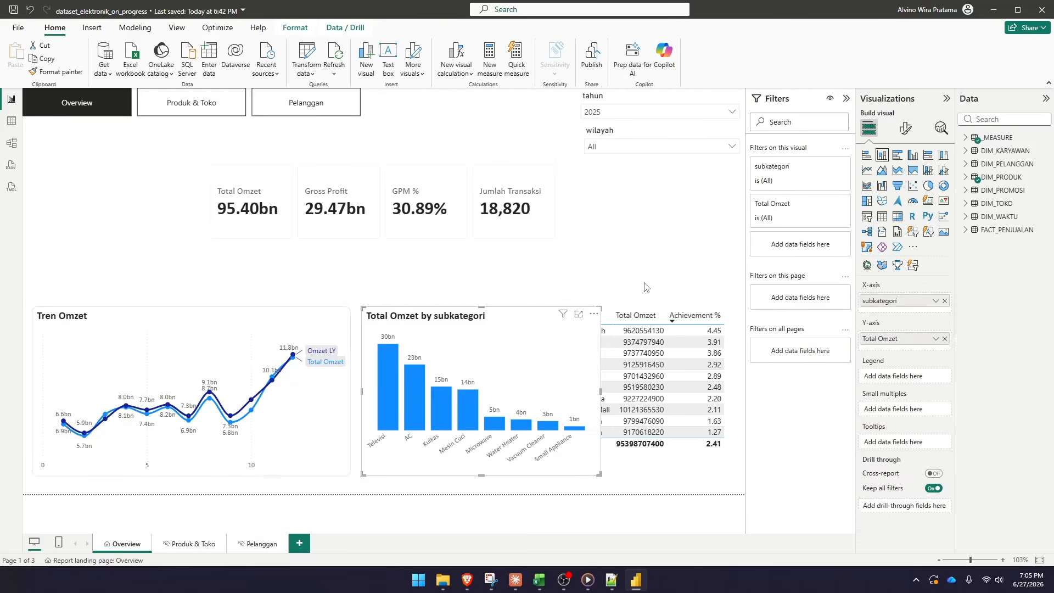
click(905, 129)
click(55, 72)
click(665, 379)
Place the subkategori bar chart and a widened nama_toko table side by side, moving Tren Omzet above them
drag(165, 315, 505, 131)
drag(379, 316, 119, 323)
drag(586, 307, 390, 308)
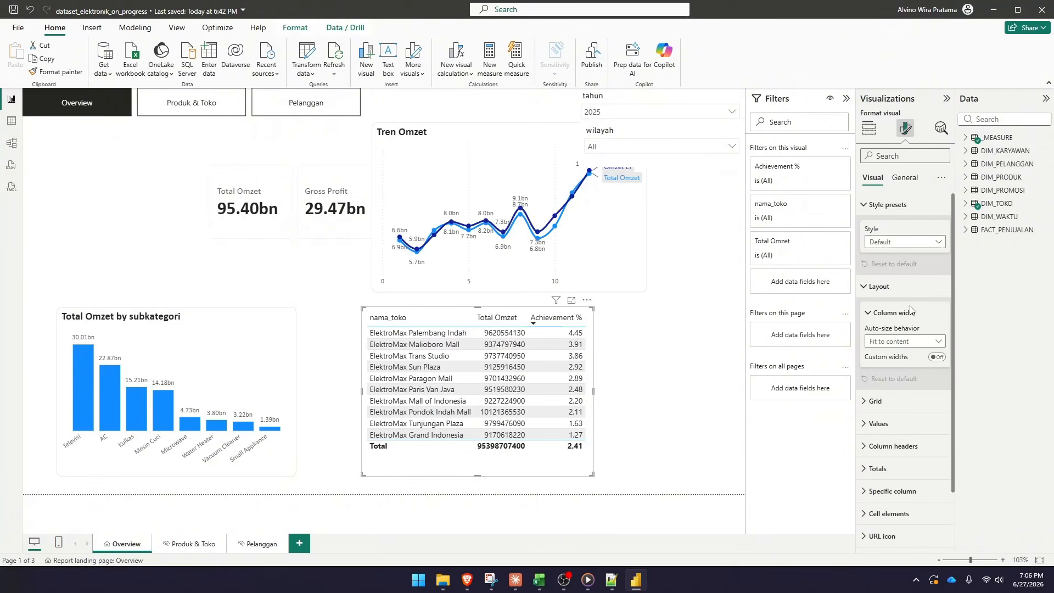
drag(602, 396, 702, 399)
click(684, 301)
Rename the store table's nama_toko column to "Nama Toko"
click(532, 398)
click(894, 295)
click(869, 128)
double_click(890, 300)
text(Nama Toko)
Restyle the Nama Toko table's values, with thousands separators for Total Omzet and percentages for Achievement %
click(906, 129)
click(892, 537)
click(879, 329)
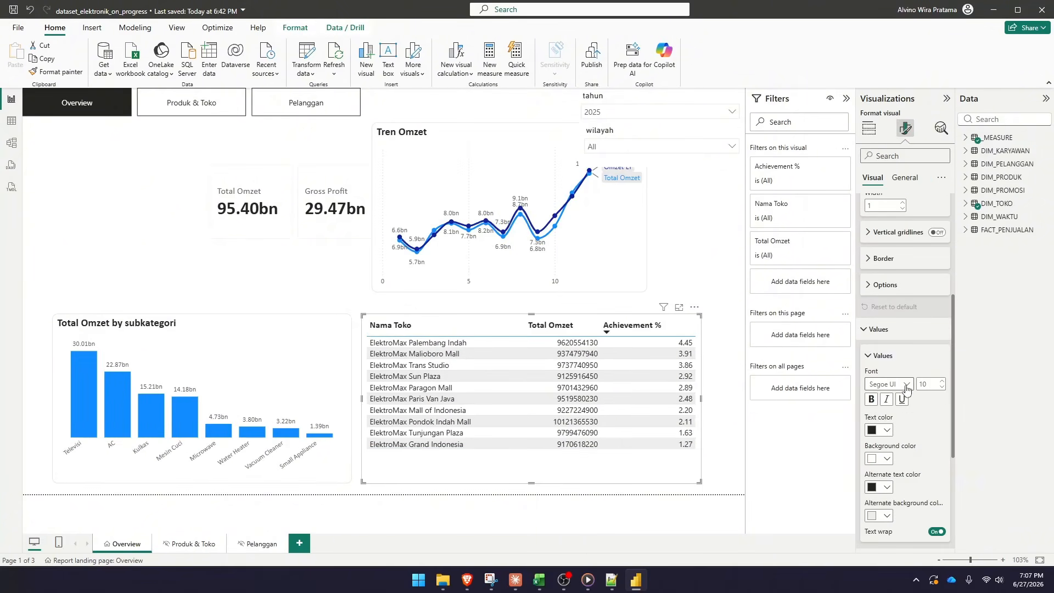
click(889, 245)
Move the KPI cards up beneath the page navigator and stretch Tren Omzet across the page below them
click(497, 107)
drag(497, 132, 177, 199)
drag(252, 181, 262, 132)
Rename the slicer headers to "Wilayah" and "Tahun" and arrange both slicers side by side in the header row
click(630, 152)
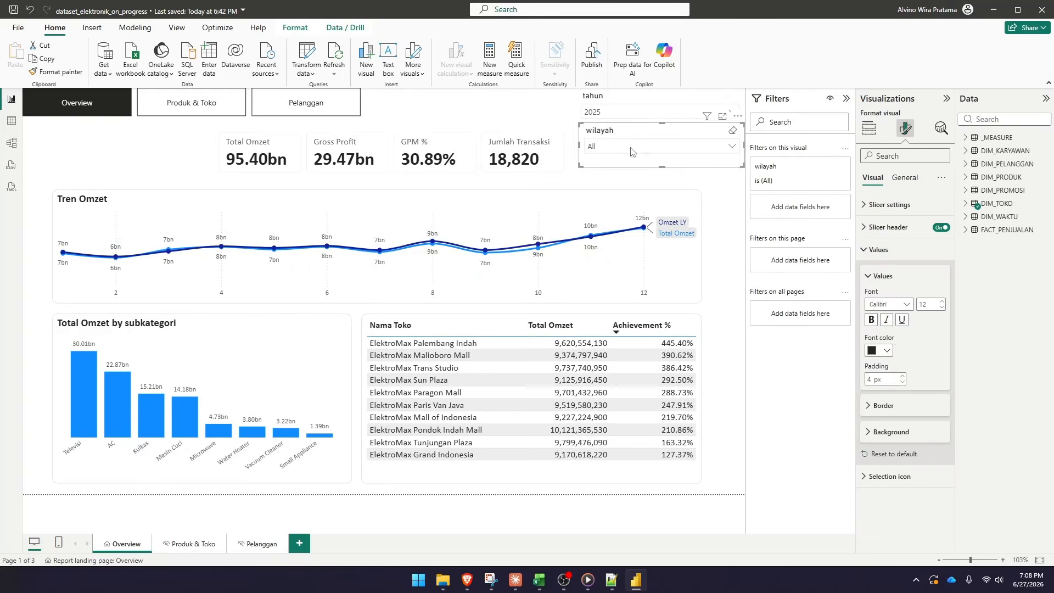
double_click(895, 282)
text(Wilayah)
click(648, 98)
double_click(900, 281)
drag(659, 130, 678, 110)
text(Tahun)
drag(539, 97, 636, 97)
Sort the Nama Toko table by Total Omzet and test drilling Tren Omzet up to quarters and back to months
click(550, 326)
click(604, 201)
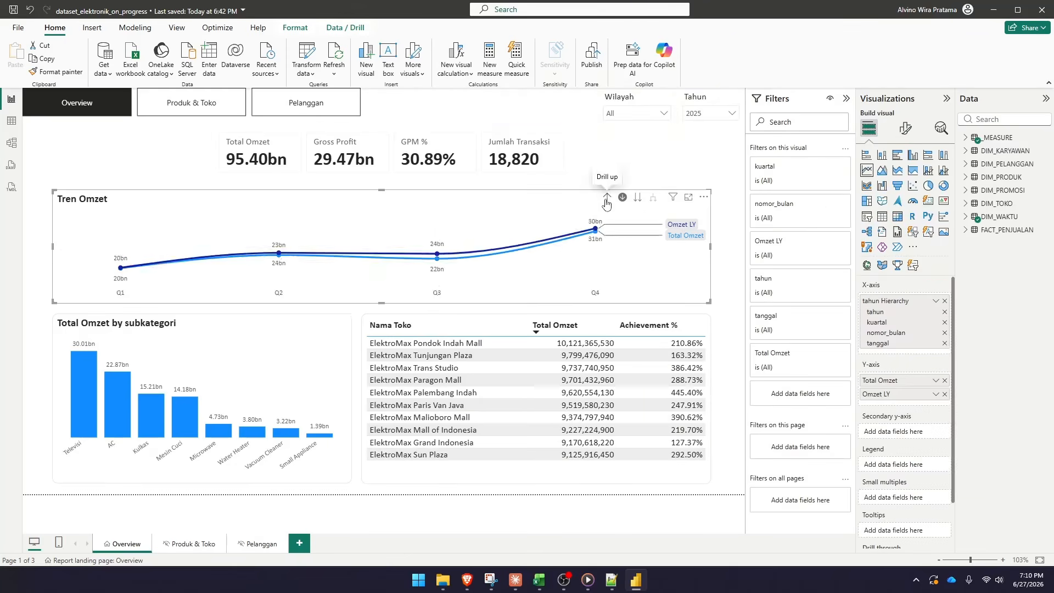
click(637, 198)
Shorten the bar chart and store table from above and shift the visuals above them down
drag(202, 314, 205, 344)
drag(532, 314, 531, 331)
drag(367, 170, 367, 193)
Narrow the page navigator and move it to the right end of the header row, opposite the slicers
click(351, 104)
drag(361, 103, 215, 103)
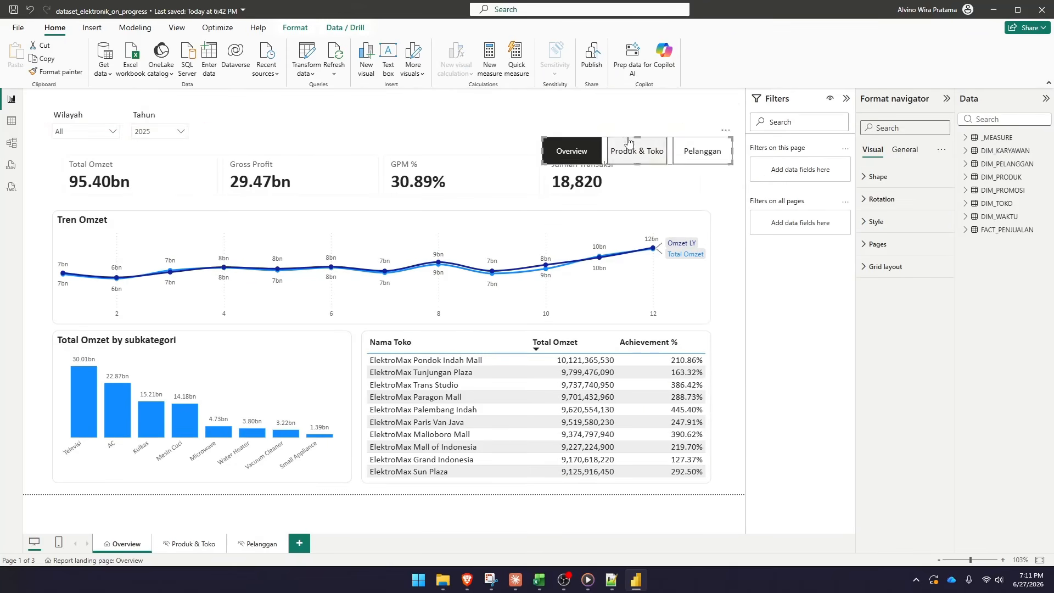
drag(629, 146, 633, 104)
Tint the Overview page background blue-grey with 90% transparency
click(905, 129)
click(898, 226)
double_click(872, 352)
text(90)
Nudge the bar chart, store table and KPI cards slightly down and sort the table by Nama Toko
drag(220, 340, 220, 347)
drag(494, 336, 495, 343)
click(391, 348)
drag(382, 151, 382, 159)
Swap the two header slicers so Tahun comes before Wilayah
click(159, 115)
click(905, 128)
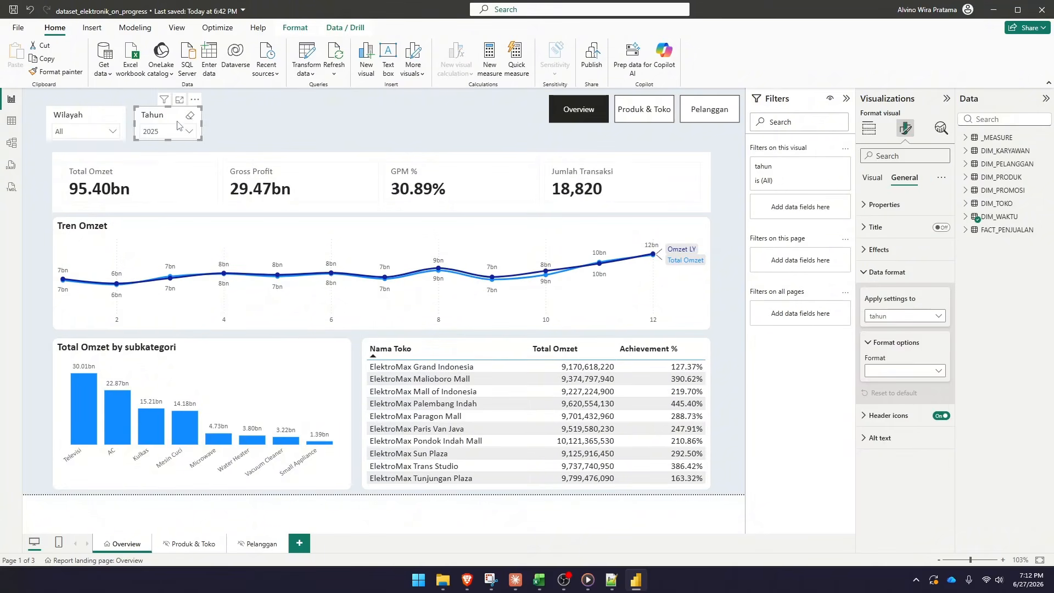
drag(176, 114, 91, 97)
drag(82, 117, 172, 119)
drag(91, 97, 97, 119)
Set the Wilayah slicer's value font size to 8 and reduce the slicer's height
click(440, 141)
click(176, 119)
click(906, 129)
click(929, 303)
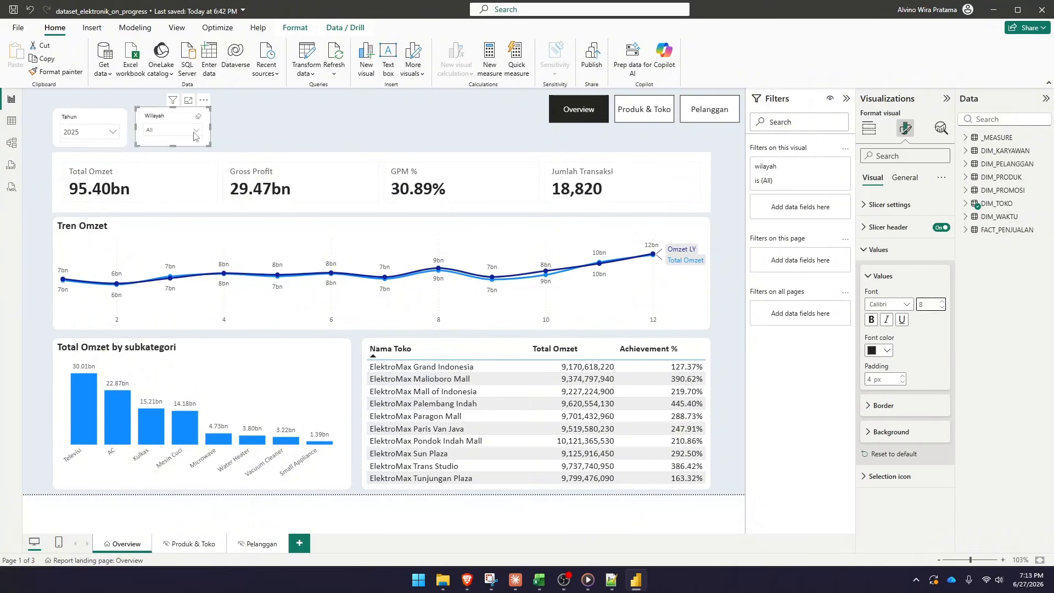
drag(172, 152, 172, 148)
Give the page navigator rounded buttons and move the Wilayah slicer directly beside it
drag(644, 109, 615, 116)
click(879, 177)
drag(172, 119, 475, 104)
Insert a dark blue rectangle as a page-wide header banner and layer it behind the slicers and page navigator
click(92, 27)
click(366, 58)
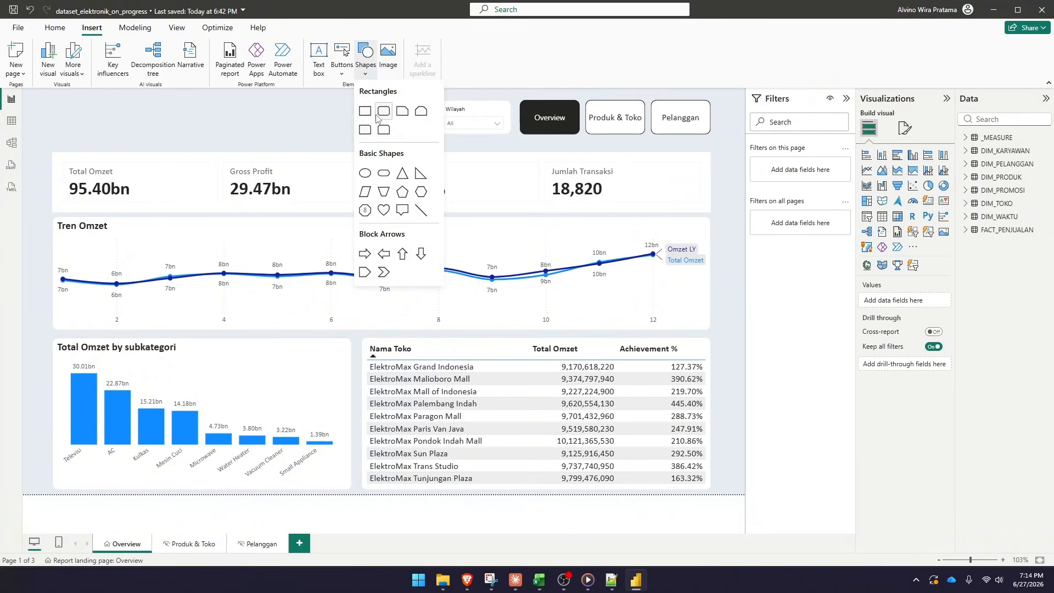
click(365, 111)
click(177, 28)
click(478, 58)
drag(798, 238, 797, 150)
Align the Tahun slicer, Wilayah slicer and page navigator in one row on the blue banner
drag(534, 101, 558, 98)
drag(411, 104, 438, 102)
drag(343, 105, 365, 102)
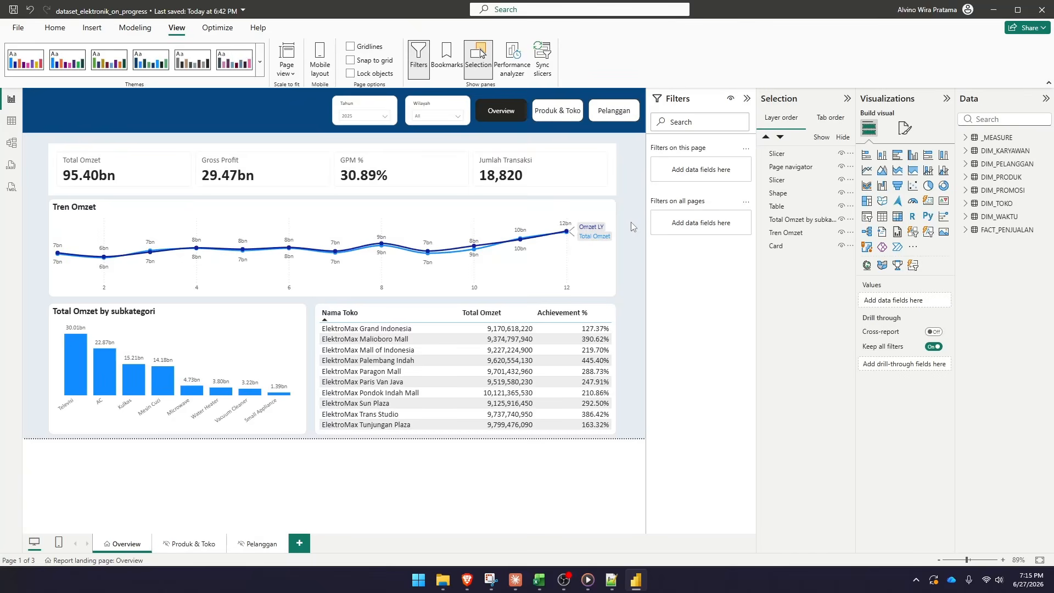
Add the title text box "ElektroMax - Executive Overview" in white on the banner, without a background fill
click(92, 28)
click(319, 58)
text(ElektroMax - Executive Overview)
click(397, 155)
drag(217, 209, 273, 209)
drag(165, 138, 123, 94)
click(879, 222)
click(937, 250)
Restyle the KPI visual as four separate white cards, each with a blue accent bar along its upper edge
click(330, 191)
click(905, 177)
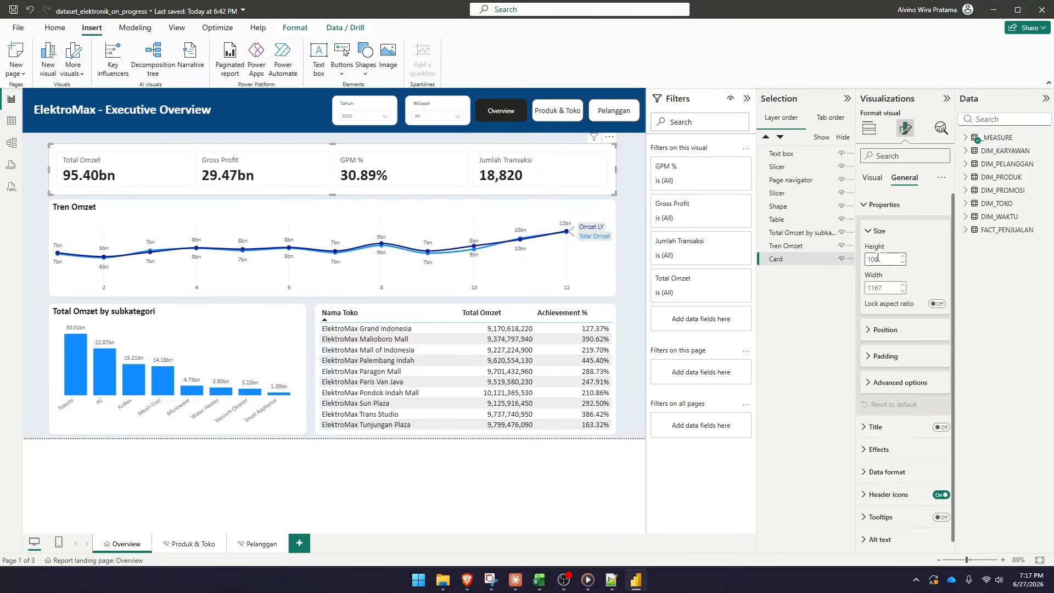
click(883, 205)
click(873, 178)
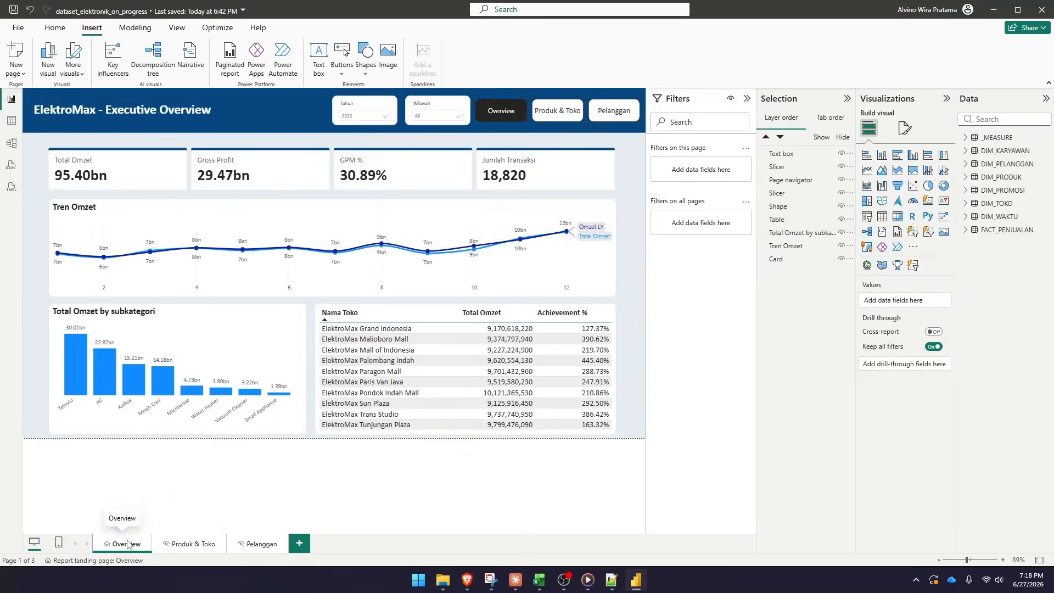
On Produk & Toko, restyle the Region, Subkategori and Tahun slicers and place the blue banner behind them
click(188, 543)
click(290, 124)
ctrl+click(366, 110)
ctrl+click(439, 110)
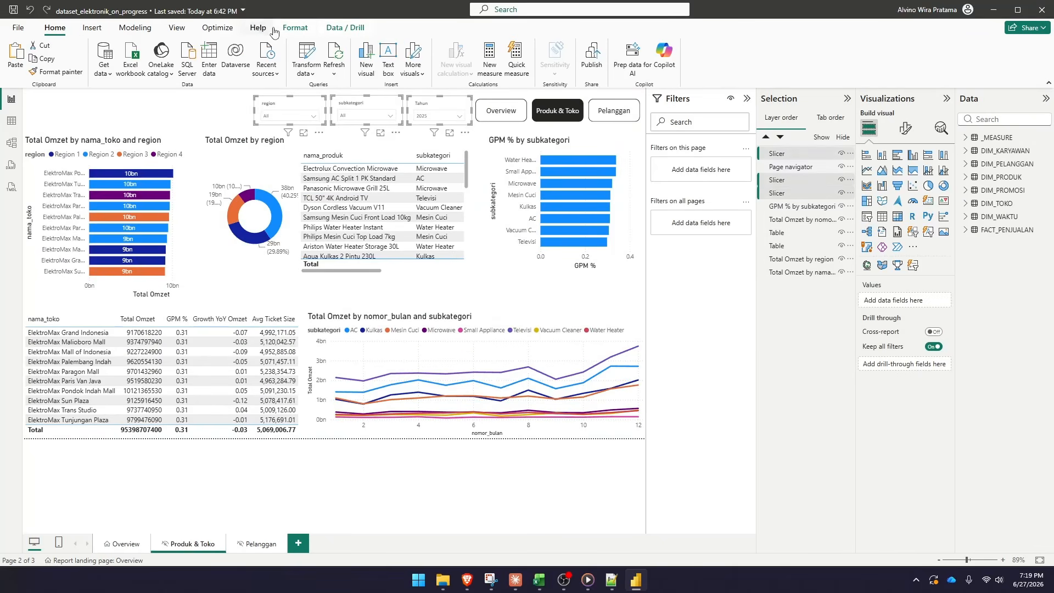
click(366, 110)
click(176, 27)
click(777, 180)
Retitle the nama_toko and region bar chart "Omzet per Toko" in bold
click(197, 160)
click(905, 128)
click(905, 178)
click(881, 231)
text(Omzet per Toko)
click(871, 353)
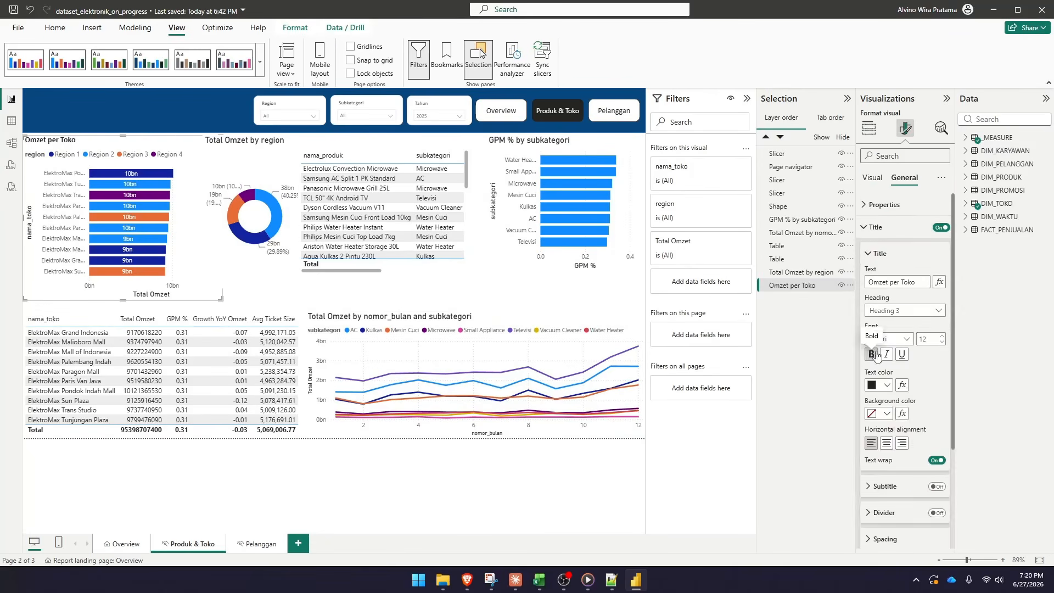
Hide the x-axis of Omzet per Toko, use two-decimal data labels and set the y-axis label maximum width to 50%
click(873, 177)
click(899, 325)
scroll(905, 342, down, 1)
click(905, 336)
click(883, 494)
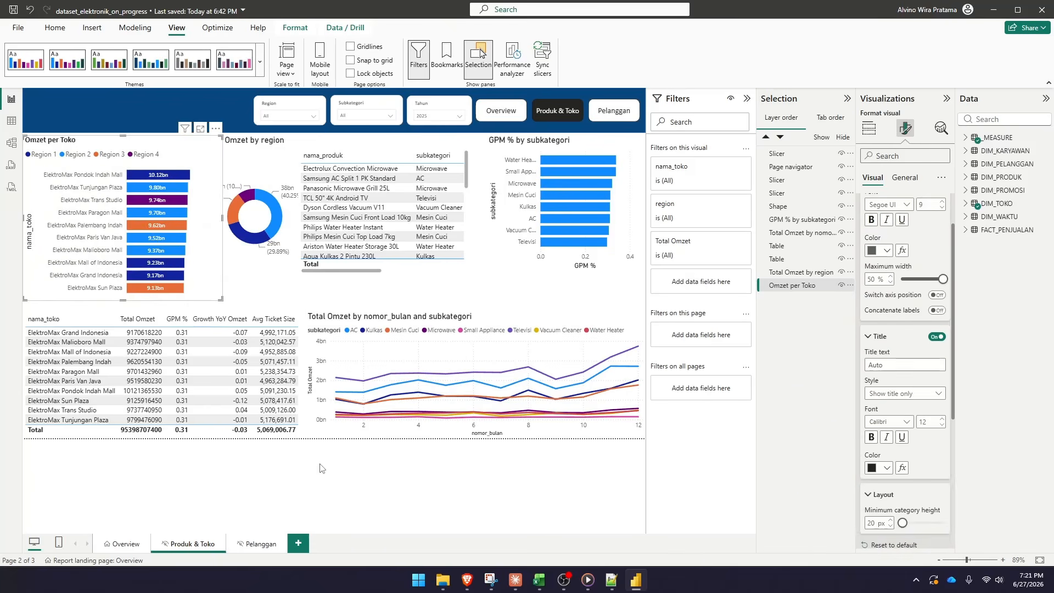
Give the Produk & Toko page the same blue-grey background tint as Overview
click(320, 466)
click(905, 128)
click(897, 221)
Shift the product table and the region donut on Produk & Toko to the right and inset the monthly subcategory line chart
drag(384, 147, 449, 147)
drag(263, 140, 304, 147)
click(443, 302)
drag(306, 375, 327, 375)
Rename the store table's nama_toko column to "Nama Toko" and its Growth YoY Omzet column to "YoY"
click(165, 319)
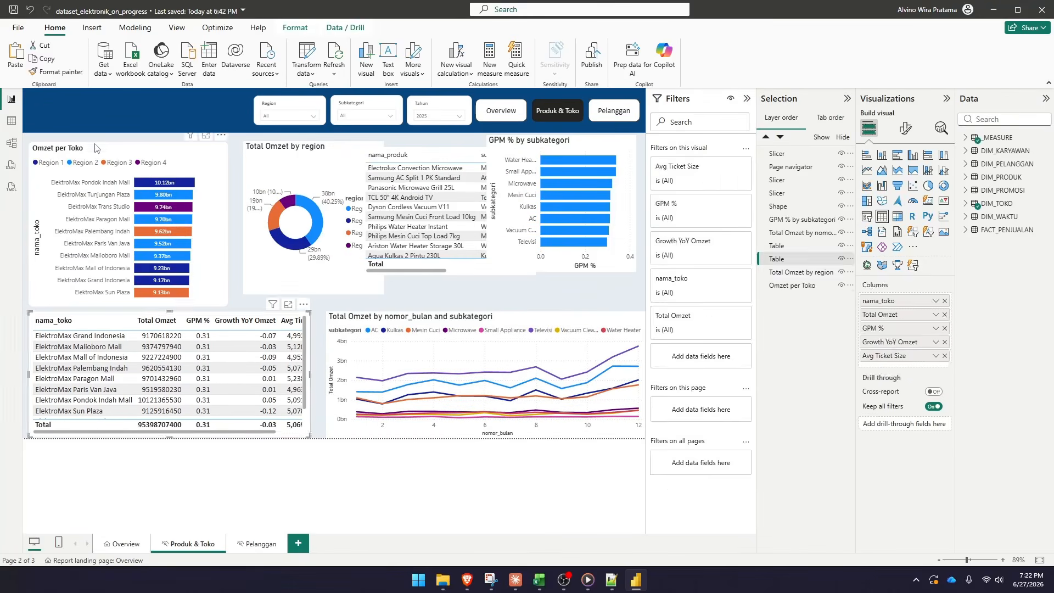
double_click(879, 301)
text(Nama Toko)
double_click(885, 342)
text(YoY)
Format the store table's Total Omzet in billions and GPM % and YoY as percentages, with two decimals
click(905, 128)
click(878, 272)
click(905, 177)
click(887, 271)
click(904, 315)
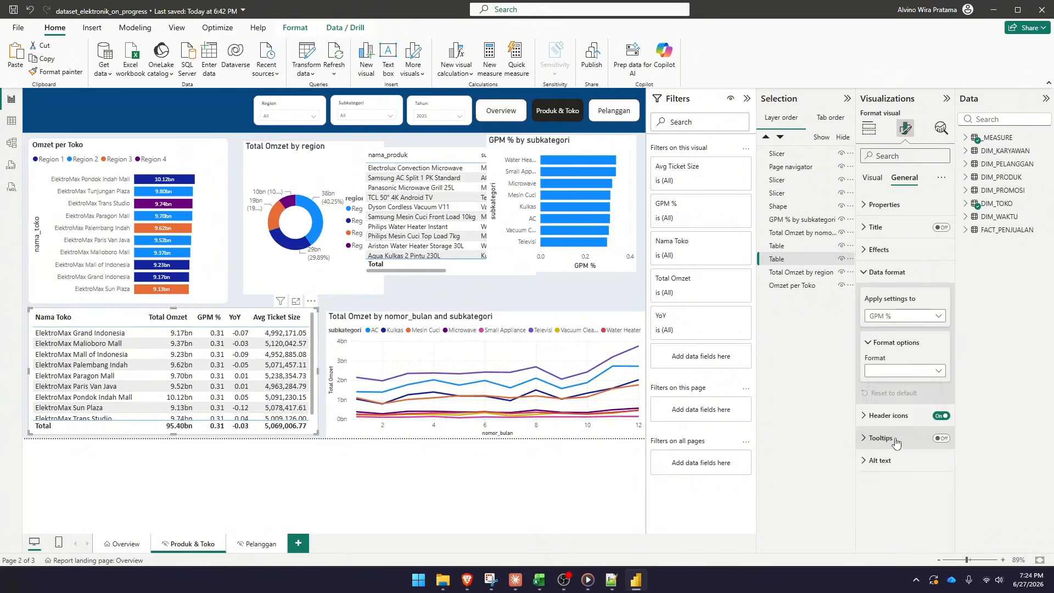
Bold the title of the Total Omzet by region donut and fit the donut beside the Omzet per Toko chart
click(869, 128)
click(312, 147)
click(905, 128)
drag(313, 148, 304, 144)
Retitle the monthly subcategory line chart "Tren Omzet by Subkategori" in bold Calibri 12
click(483, 318)
click(906, 128)
click(901, 177)
text(Tren Omzet by Subkategori)
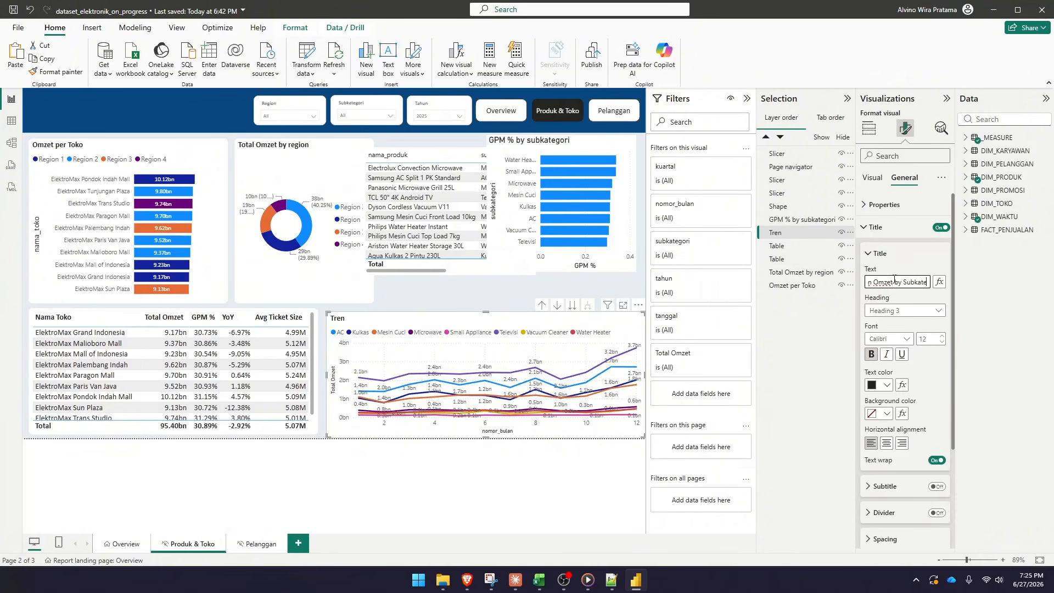
Rename the product table's columns to "Nama Produk", "Subkategori" and "YoY"
click(422, 156)
double_click(883, 301)
text(Nama Produk)
double_click(880, 314)
text(Subkategori)
double_click(889, 369)
text(YoY)
Move the GPM % chart off the product table, enlarge the table, and format Total Omzet in billions and GPM % as a two-decimal percentage
drag(560, 141, 231, 139)
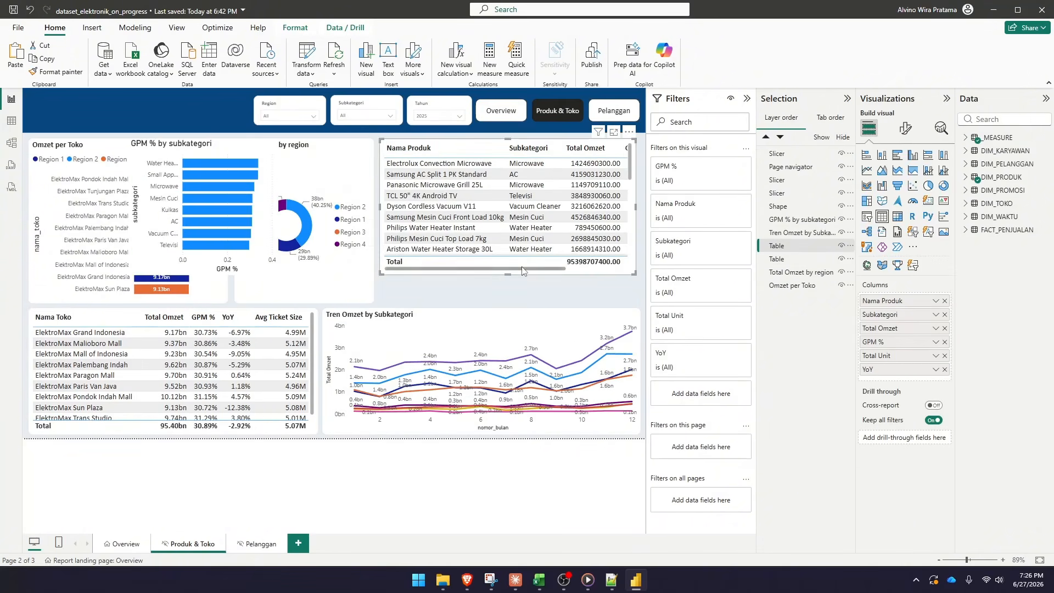
mouse_move(508, 277)
mouse_down()
mouse_move(508, 302)
mouse_move(564, 300)
mouse_move(515, 297)
mouse_up()
click(906, 128)
click(905, 177)
click(887, 272)
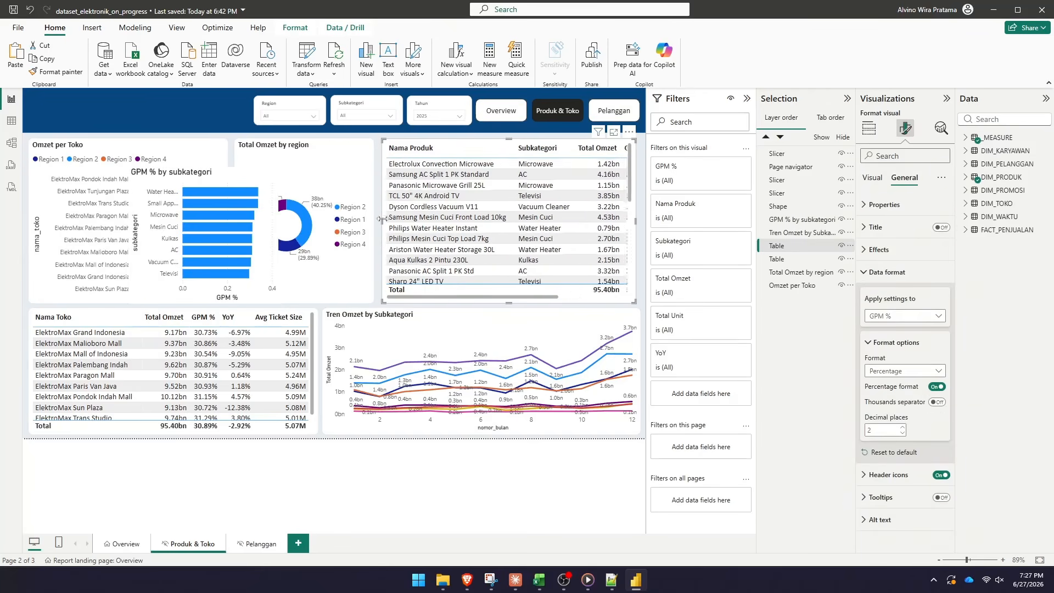
Place the GPM % by Subkategori chart beside a narrowed Tren Omzet by Subkategori chart and apply the Omzet per Toko formatting to it
drag(230, 172, 584, 308)
click(129, 146)
click(56, 72)
click(580, 309)
click(906, 128)
click(940, 276)
click(514, 483)
click(400, 314)
drag(640, 371, 474, 371)
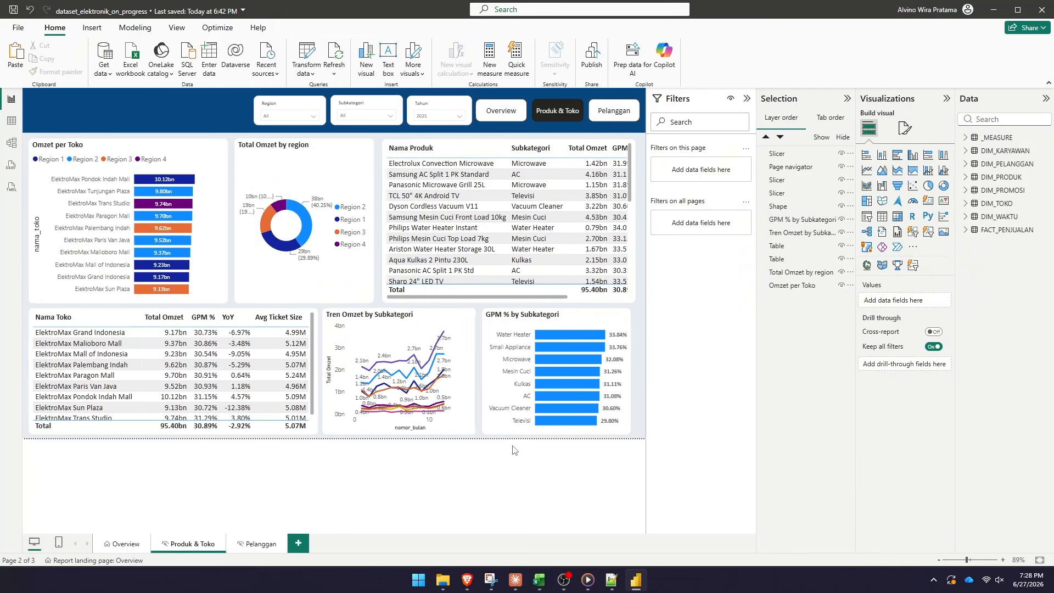
Add the header title "ElektroMax - Toko & Produk" to the Produk & Toko page
click(421, 147)
click(406, 476)
text(ElektroMax - Toko & Produk)
Copy the blue banner to the Pelanggan page and order it behind the slicers and page navigator
key(ctrl+c)
click(260, 543)
key(ctrl+v)
click(176, 27)
drag(778, 153, 779, 199)
click(777, 180)
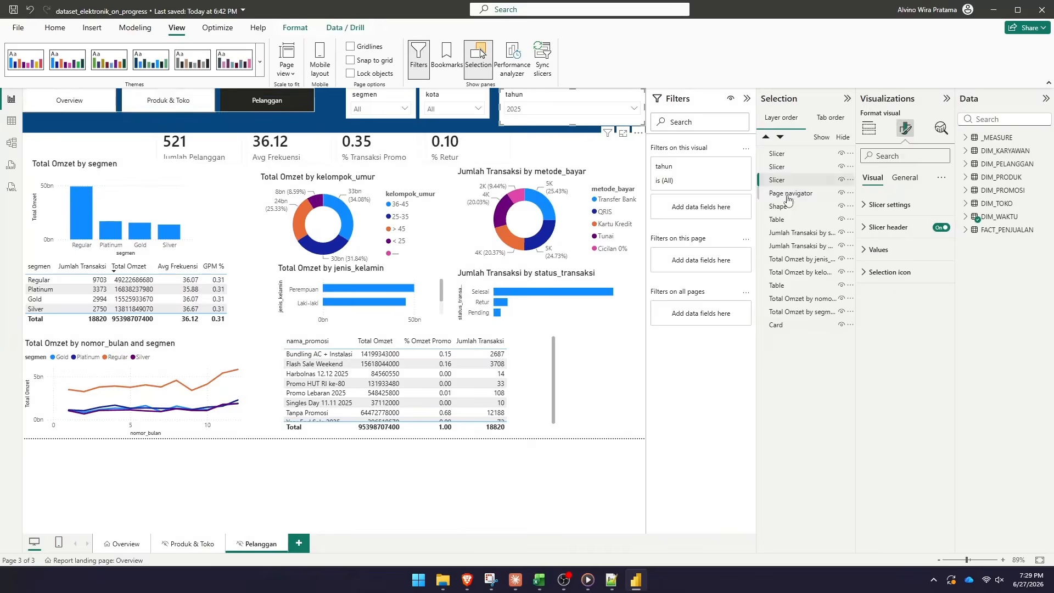
Give Pelanggan's segmen, kota and Tahun slicers the rounded header style and place the restyled page navigator beside them on the banner
click(869, 128)
click(54, 27)
click(308, 501)
key(ctrl+v)
click(293, 104)
click(558, 101)
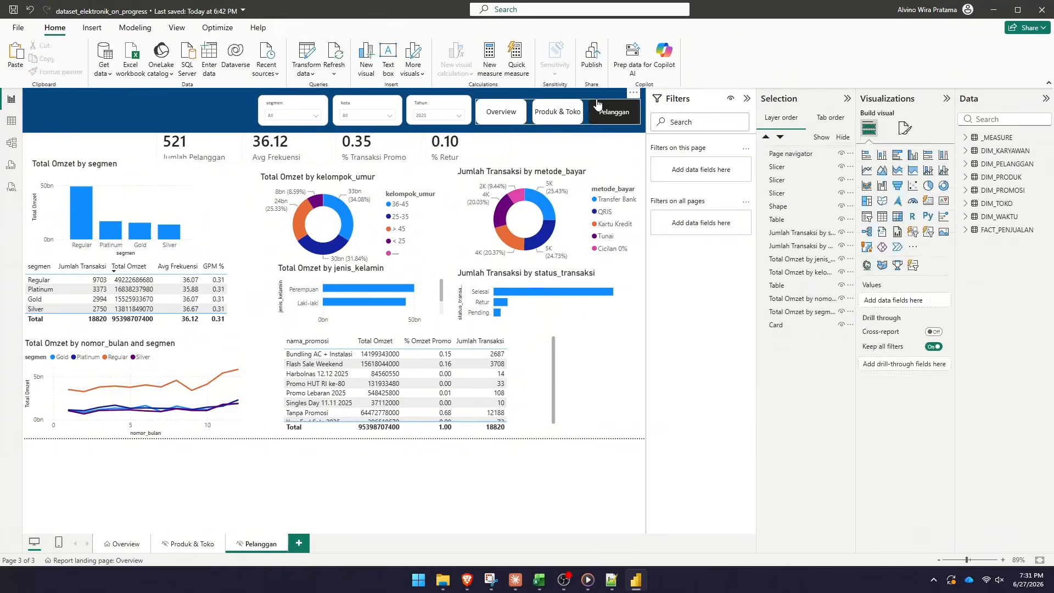
Apply Overview's card and column chart formatting to Pelanggan's KPI cards and Total Omzet by Segmen chart
click(126, 544)
click(261, 544)
key(ctrl+v)
click(56, 72)
Paste the store table from Produk & Toko onto Pelanggan and copy its formatting for the segment table
click(188, 543)
click(261, 543)
key(ctrl+v)
key(Delete)
key(ctrl+v)
click(56, 72)
Rename the segment table's first column "Segmen" and format Total Omzet in billions, GPM % as a percentage and Jumlah Transaksi with thousands separators
click(126, 294)
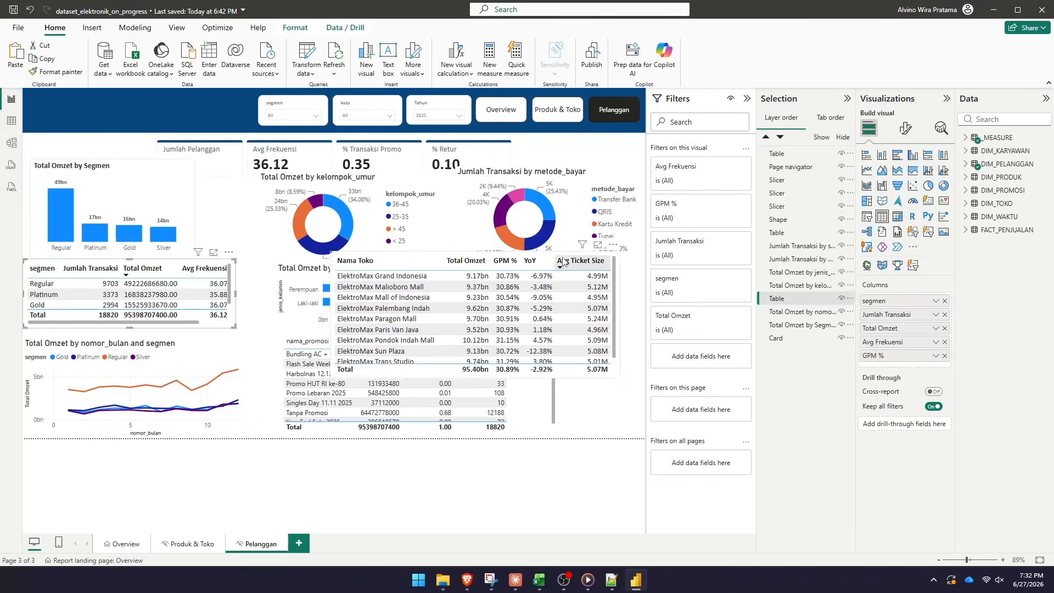
click(905, 128)
click(908, 177)
Apply the same table formatting to the promotions table and rename its nama_promosi column to "Nama Promosi"
click(56, 72)
click(384, 379)
click(418, 378)
click(936, 301)
text(Nama Promosi)
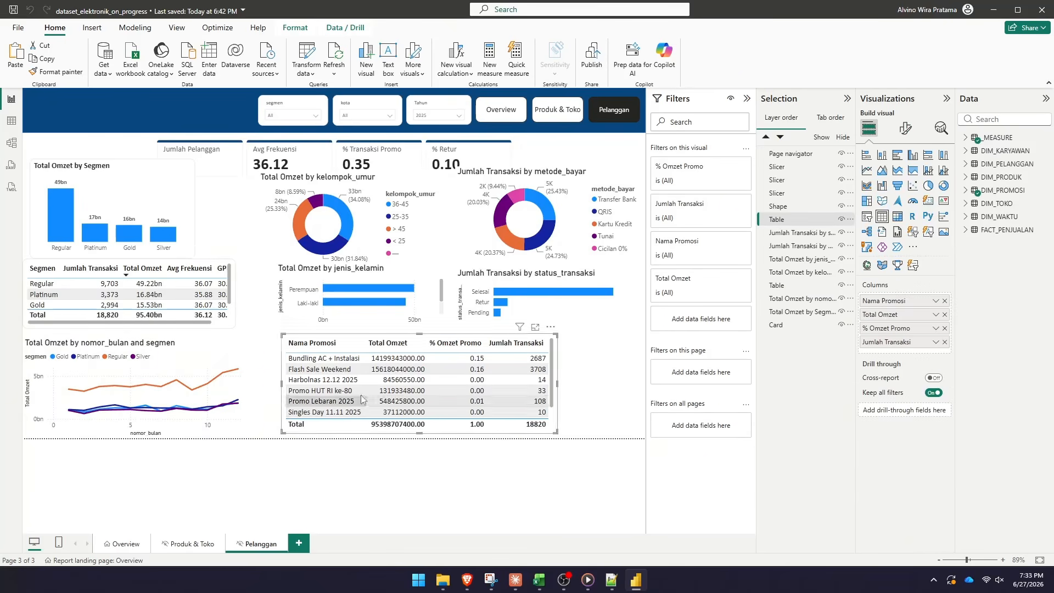
Format the promotions table's Total Omzet in billions, % Omzet Promo as a two-decimal percentage and Jumlah Transaksi with thousands separators
click(905, 128)
click(875, 264)
click(880, 430)
Apply Overview's trend chart formatting to Pelanggan's segment line chart, retitle it "Tren Omzet per Segmen" and tint the page background blue-grey
click(125, 544)
click(332, 248)
click(251, 543)
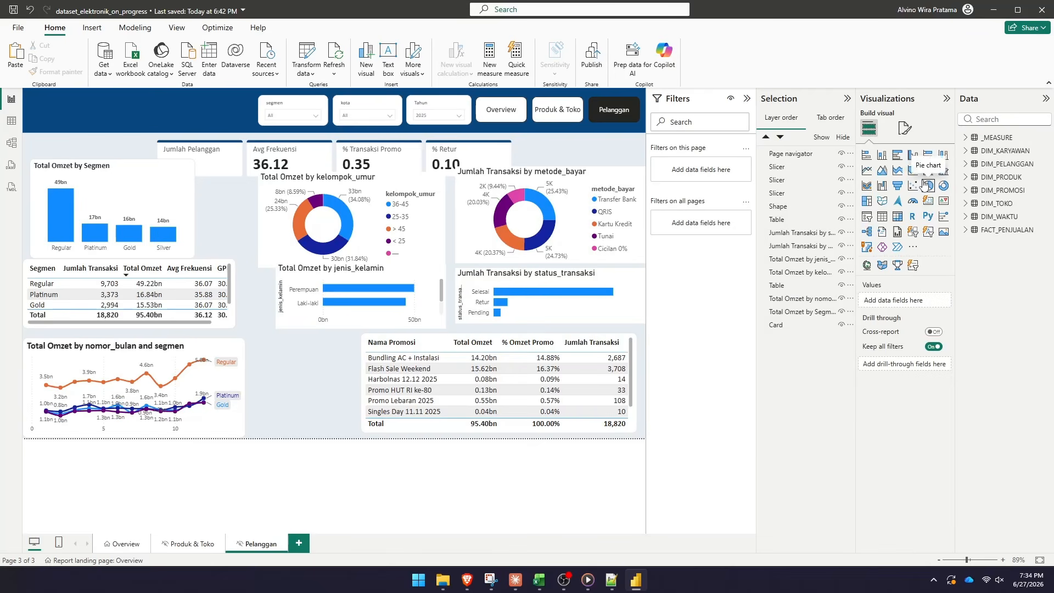
click(137, 384)
Retitle the jenis_kelamin bar chart "Jenis Kelamin", plot Jumlah Transaksi in it, and give it and the status chart the labelled bar style
click(347, 272)
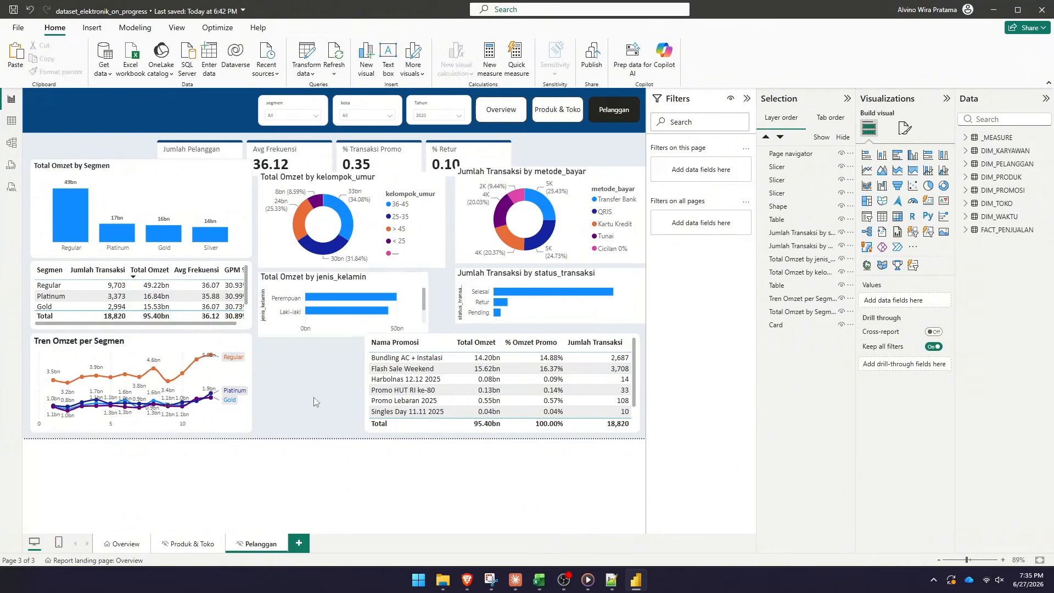
click(905, 127)
click(347, 273)
click(188, 544)
click(1005, 120)
text(trans)
click(258, 543)
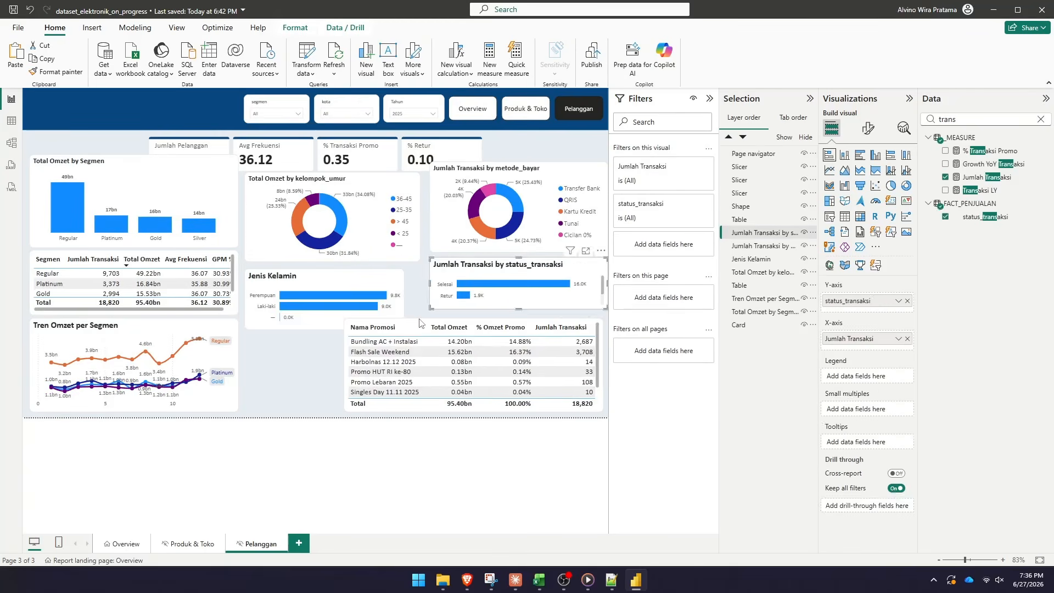
Arrange the status_transaksi chart above a widened Jenis Kelamin, restyle the metode_bayar donut, and place the kelompok_umur donut beside the promotions table
click(945, 216)
click(829, 155)
click(512, 284)
click(508, 161)
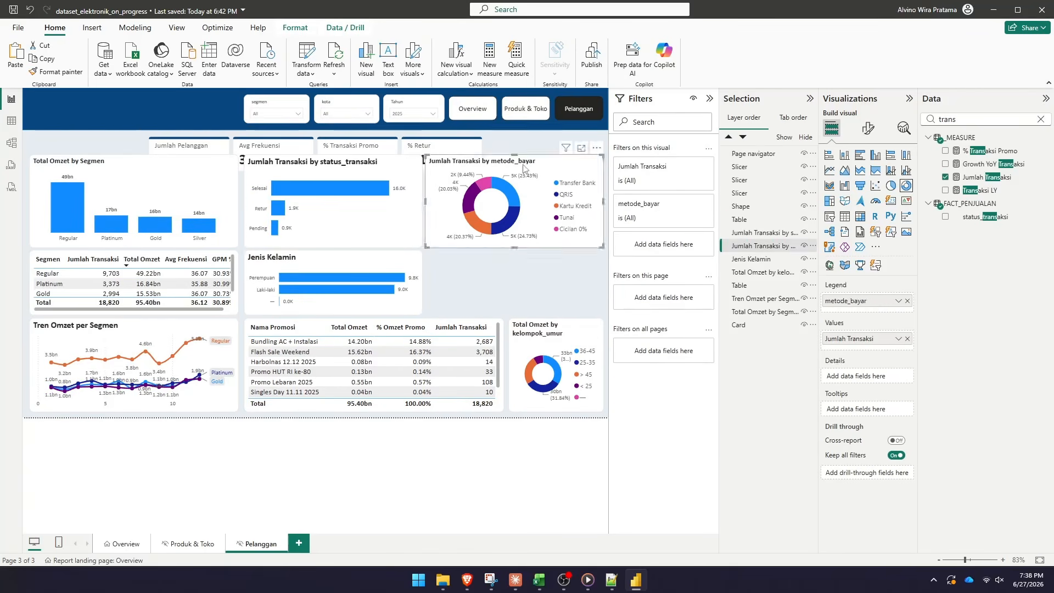
Delete the Jenis Kelamin chart and rearrange Pelanggan with the KPI cards in a row and the status chart above the metode_bayar donut
drag(508, 161, 508, 224)
drag(330, 162, 527, 161)
click(332, 258)
key(Delete)
drag(132, 254, 346, 220)
click(373, 323)
click(527, 161)
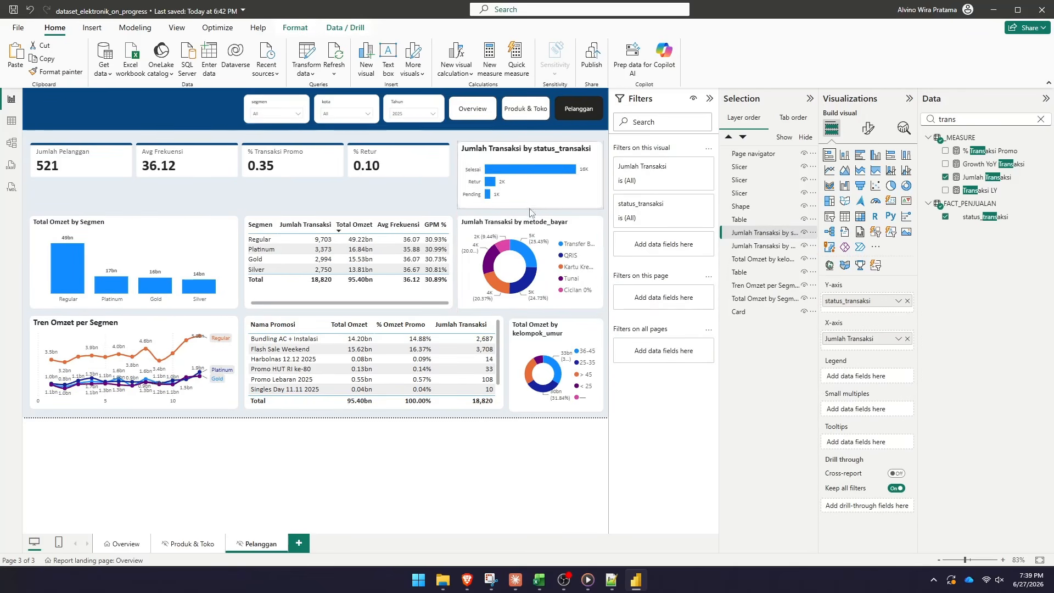
Add the header title "ElektroMax - Pelanggan" to the Pelanggan page and return to Overview
click(188, 544)
click(258, 544)
click(121, 544)
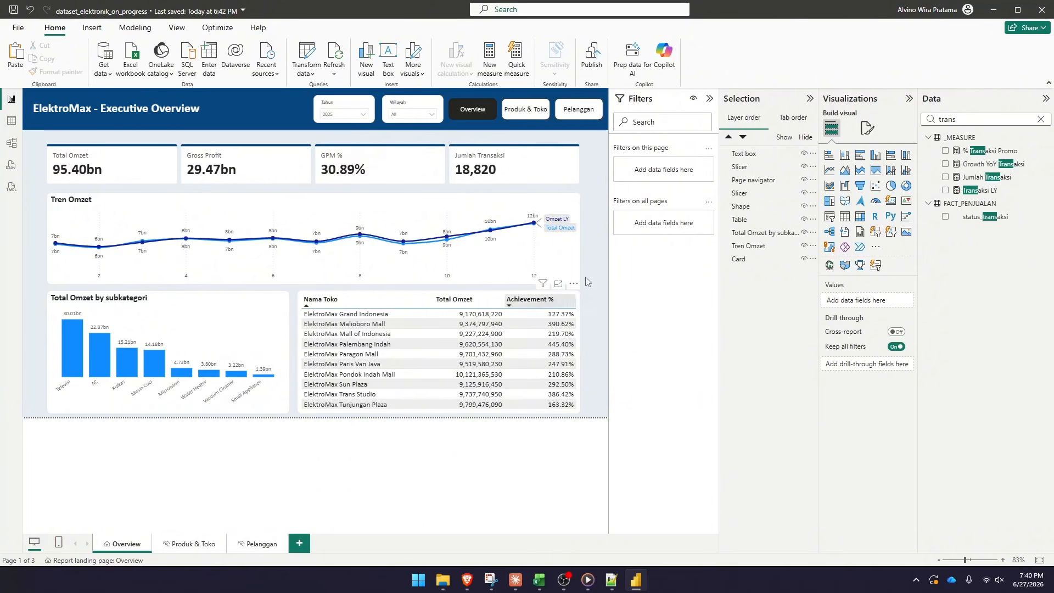
Check the finished pages by navigating to Produk & Toko, Pelanggan and back to Overview with the page navigator
click(522, 111)
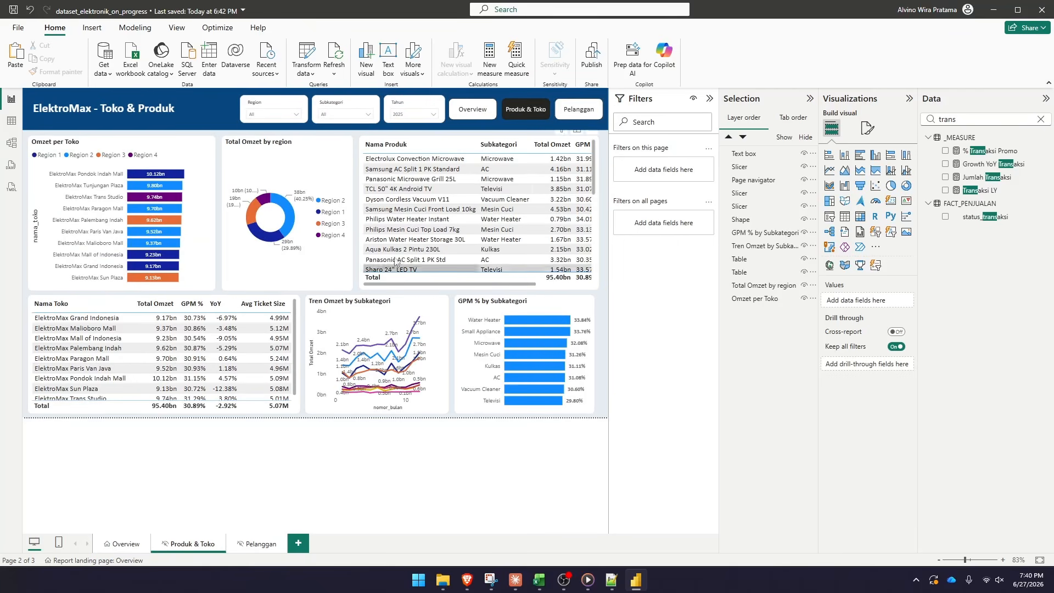
click(579, 108)
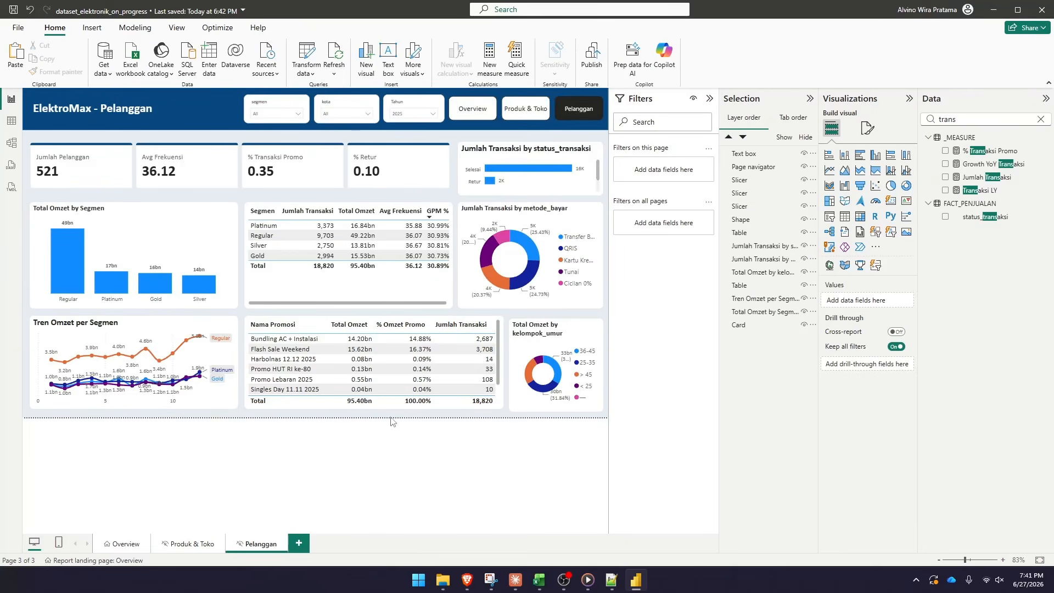
click(471, 108)
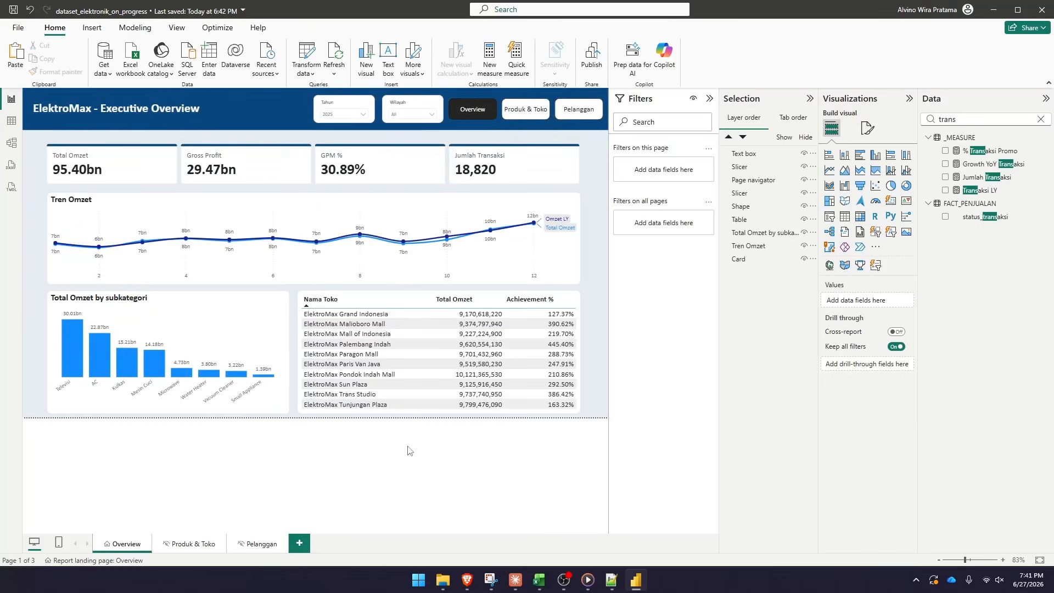